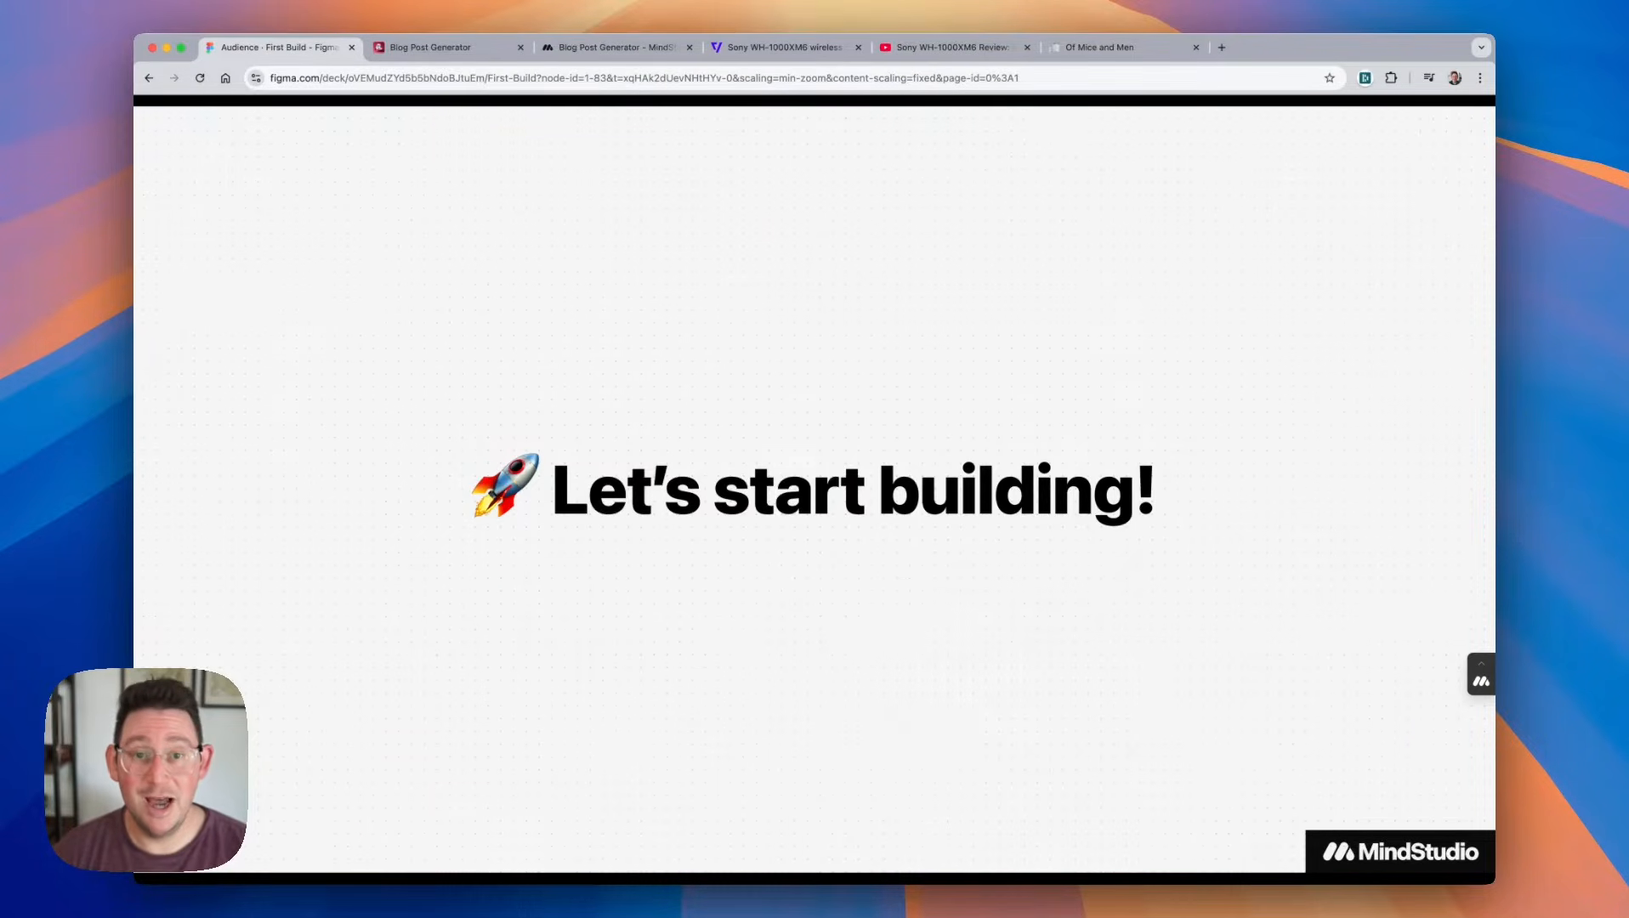
Run the Blog Post Generator agent on the topic "black holes" and read through the generated post.
click(452, 51)
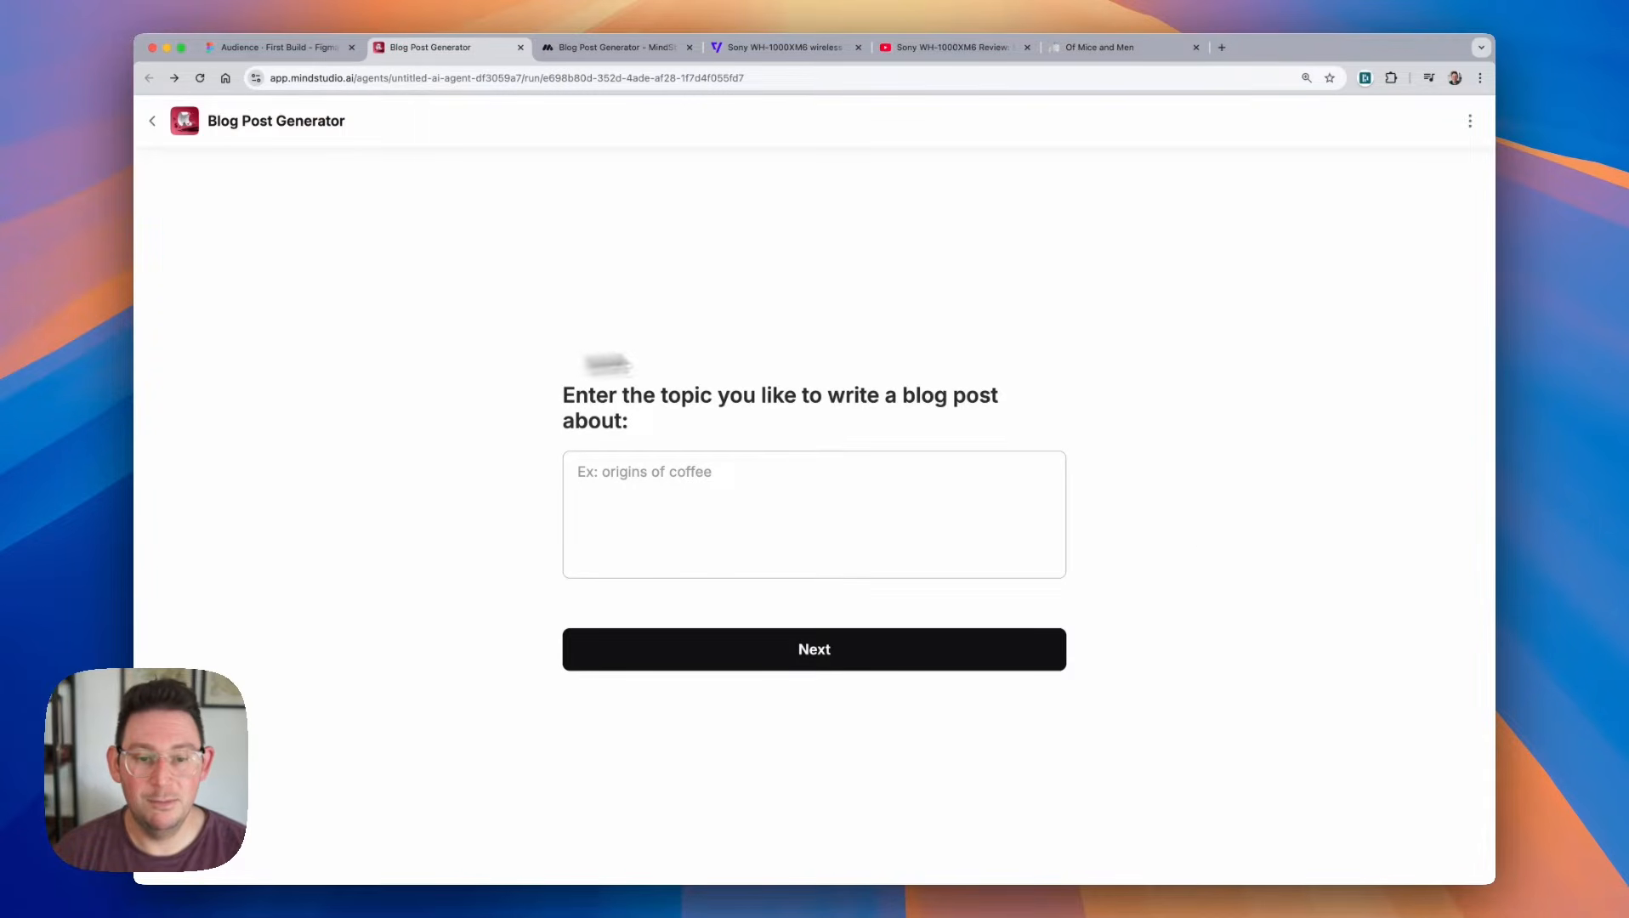
click(678, 499)
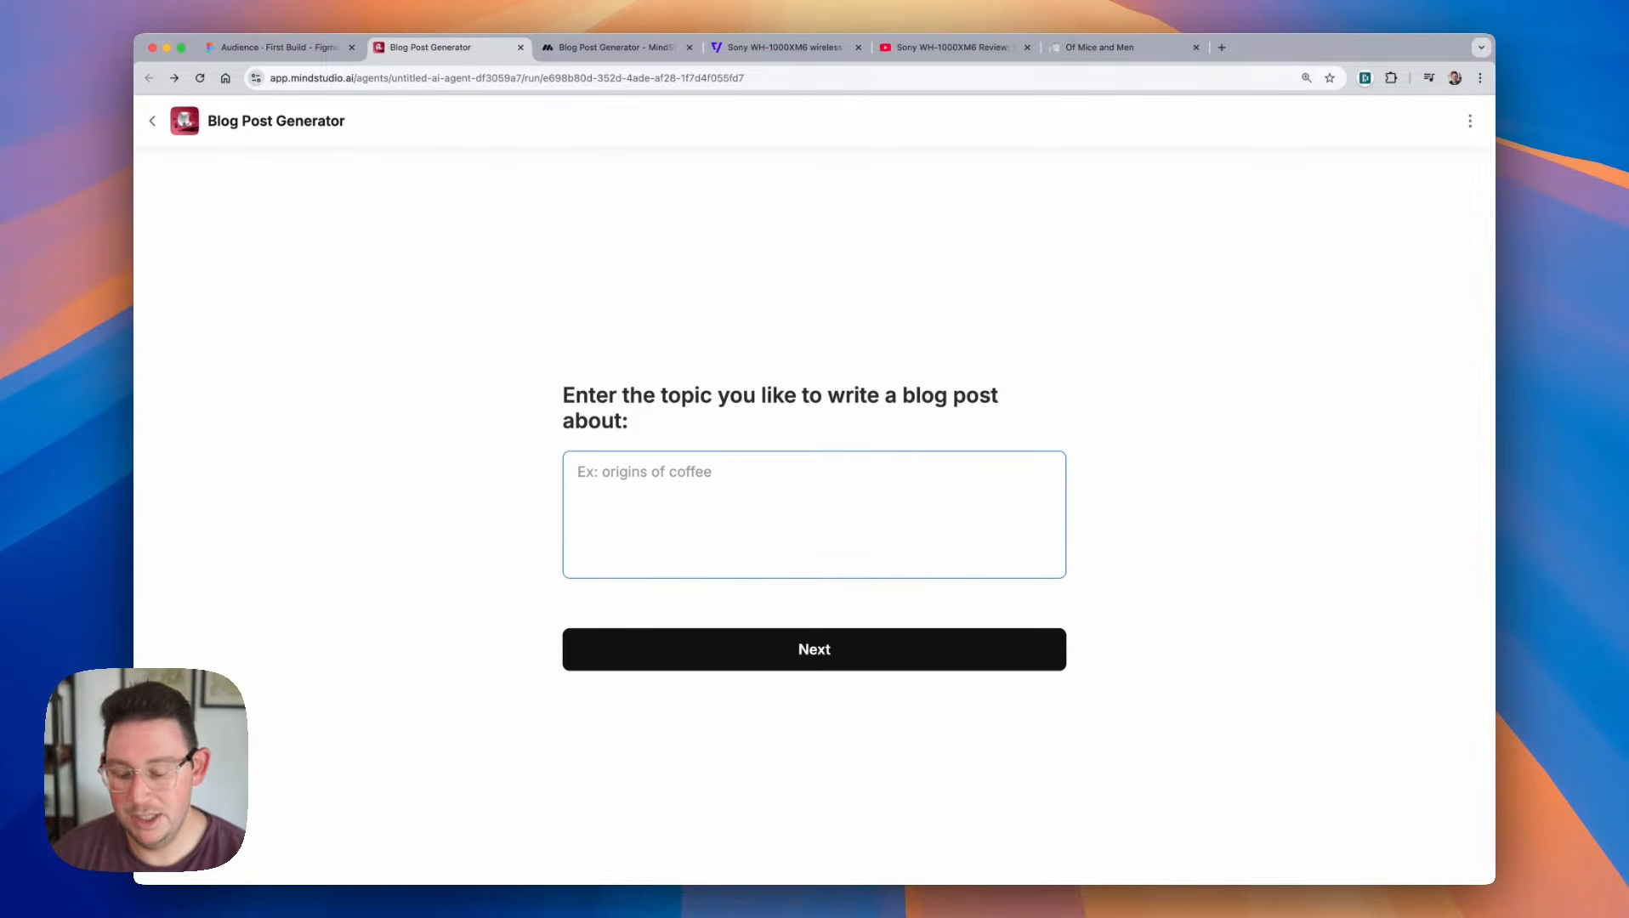
text(black holes)
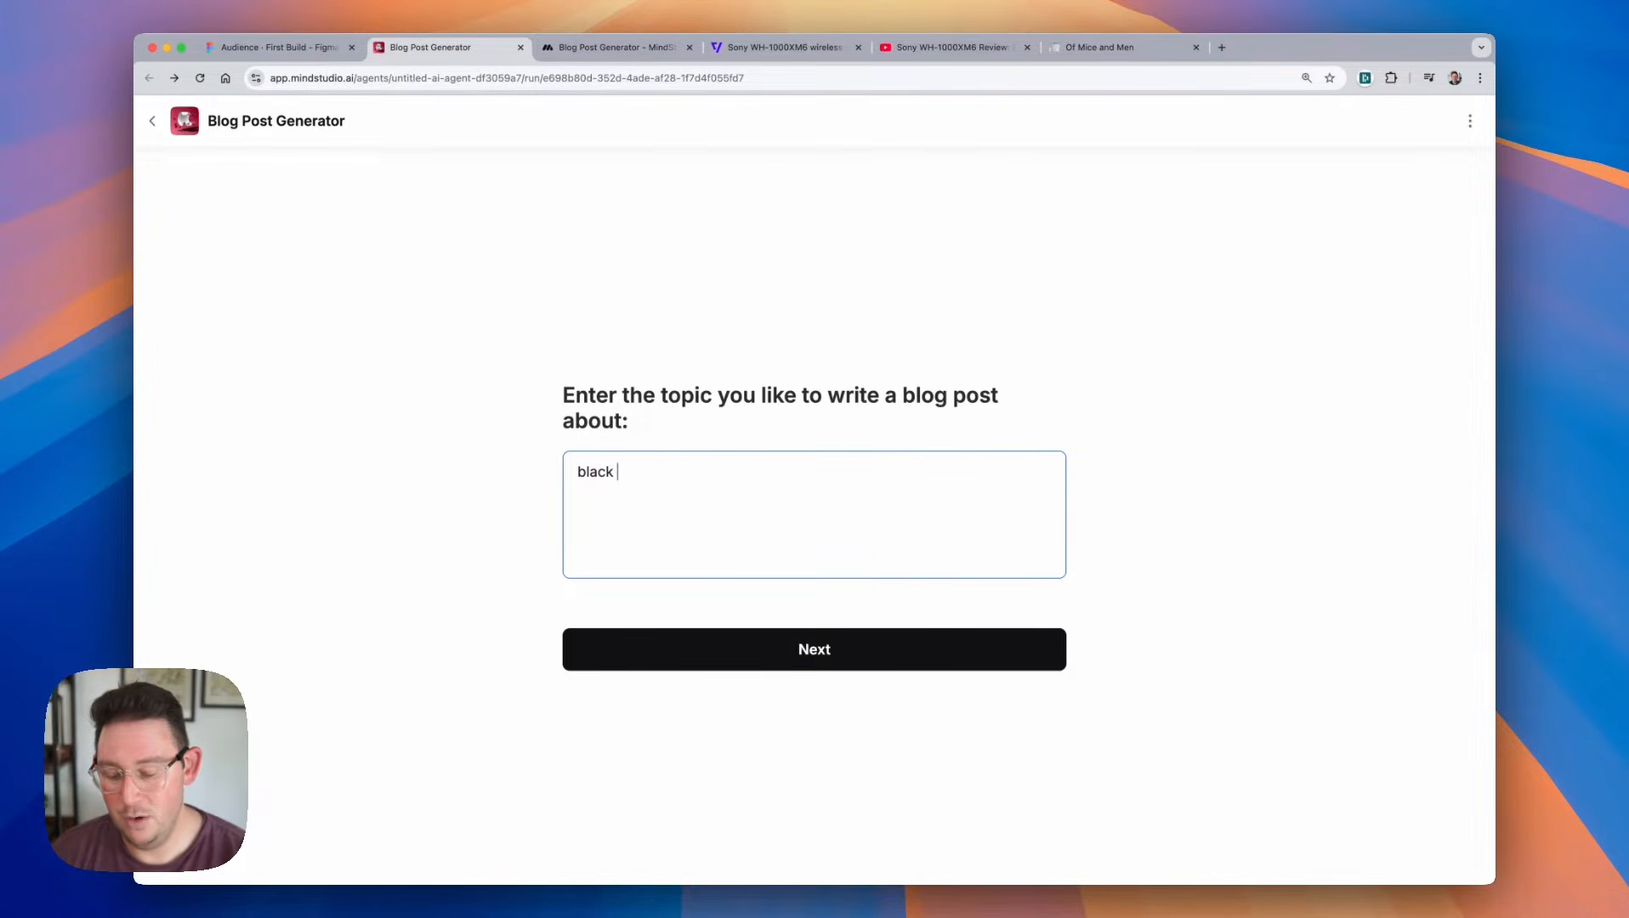
click(845, 653)
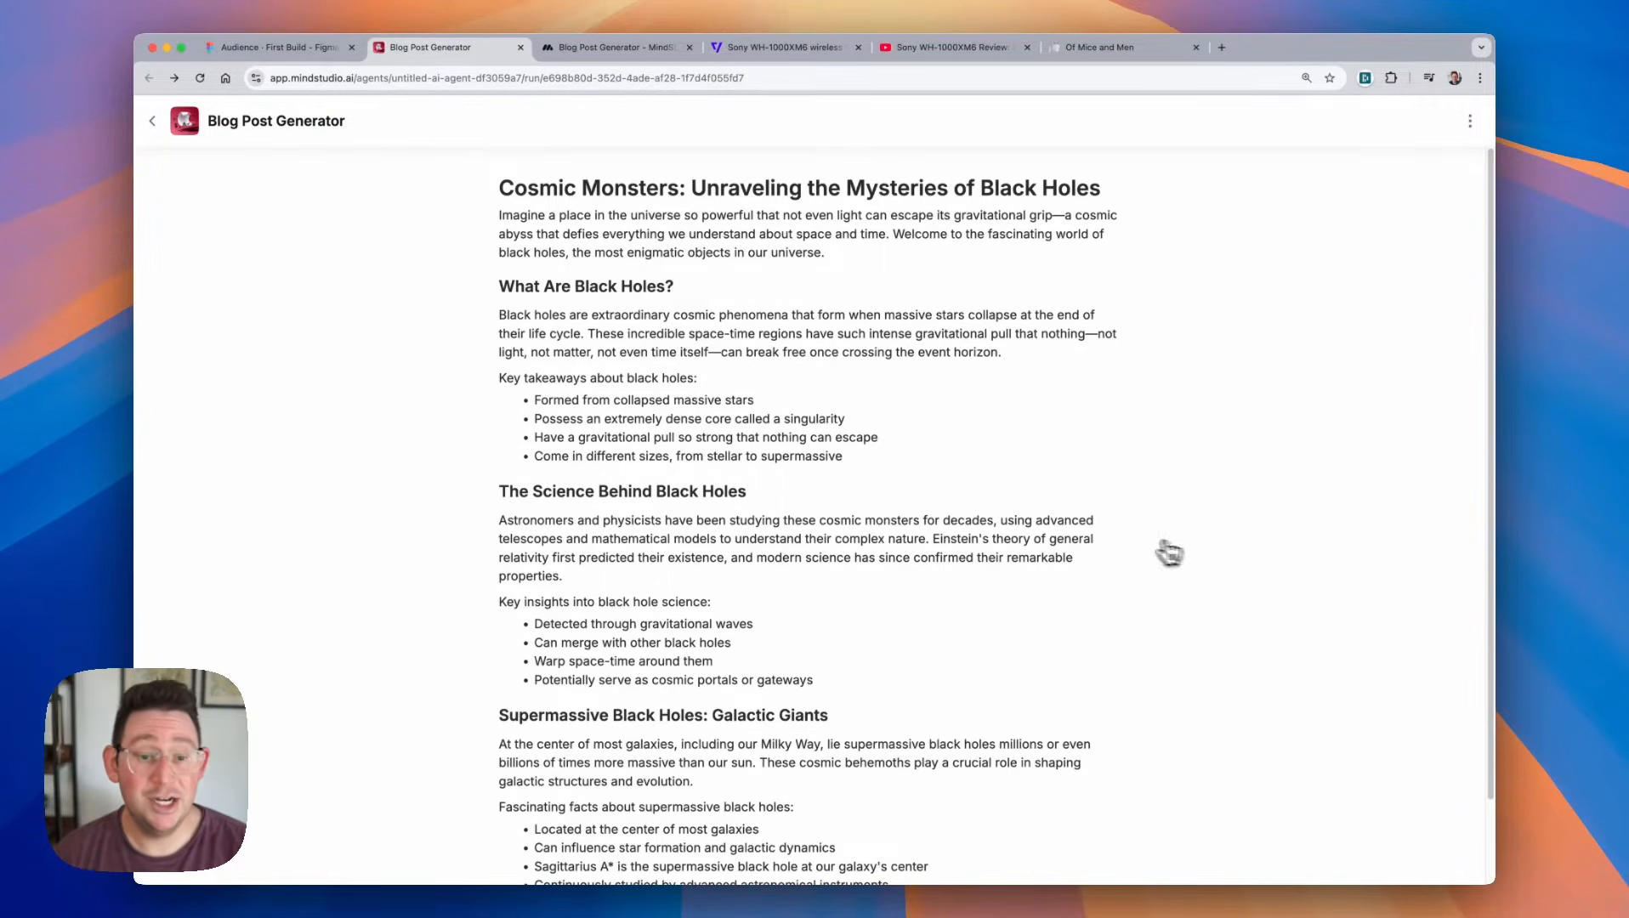
scroll(786, 472, down, 3)
scroll(810, 502, down, 2)
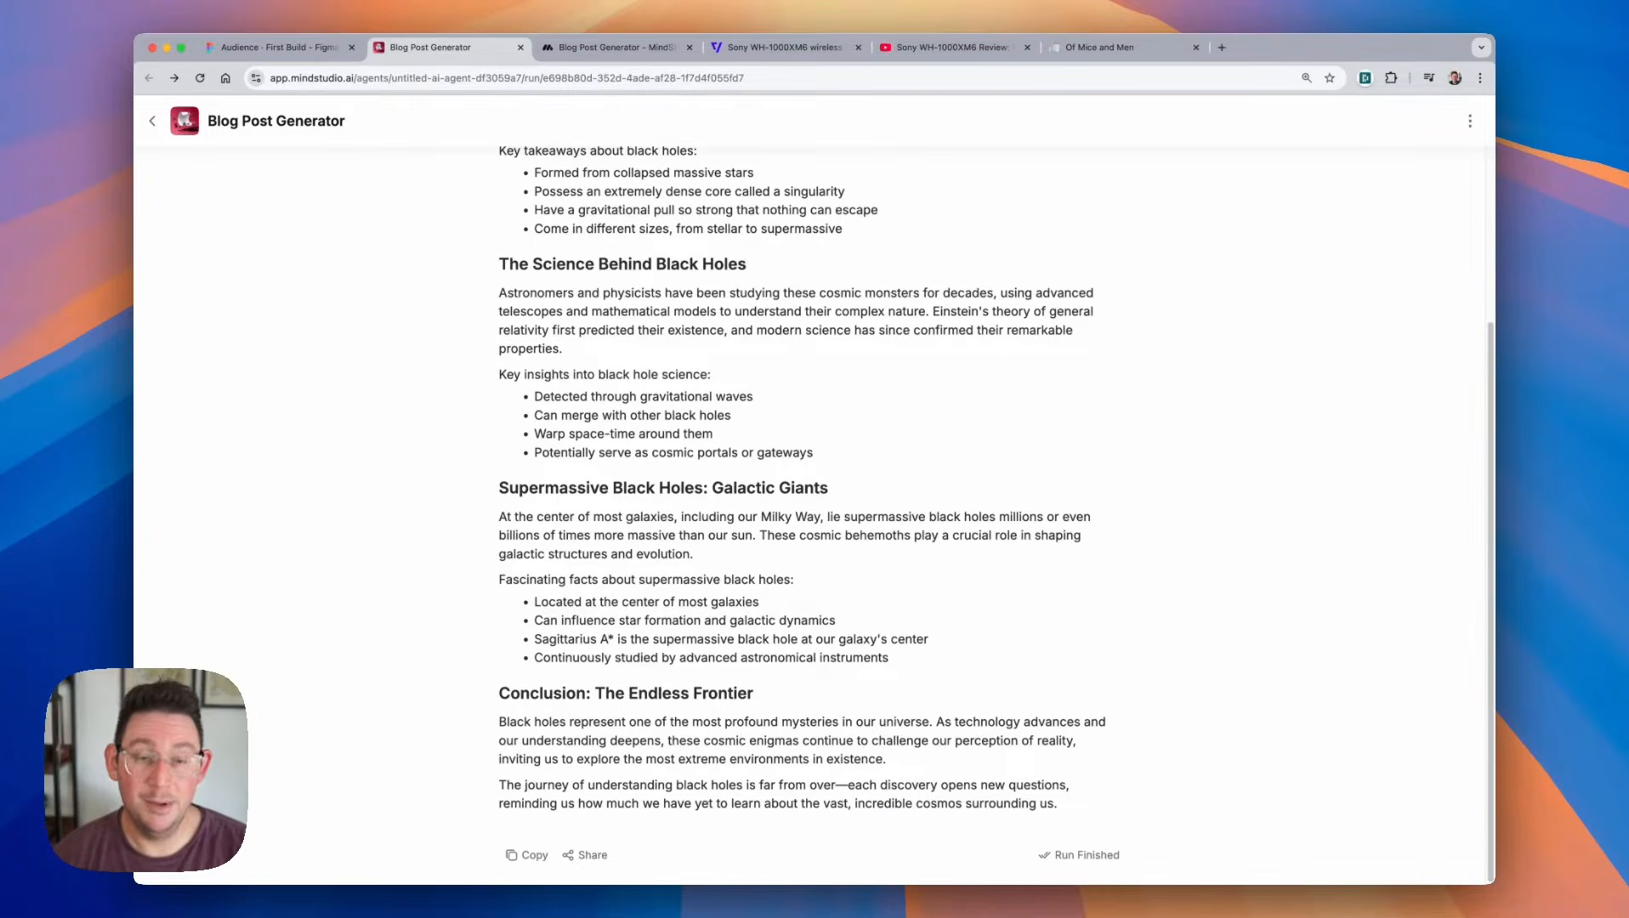
scroll(808, 510, up, 5)
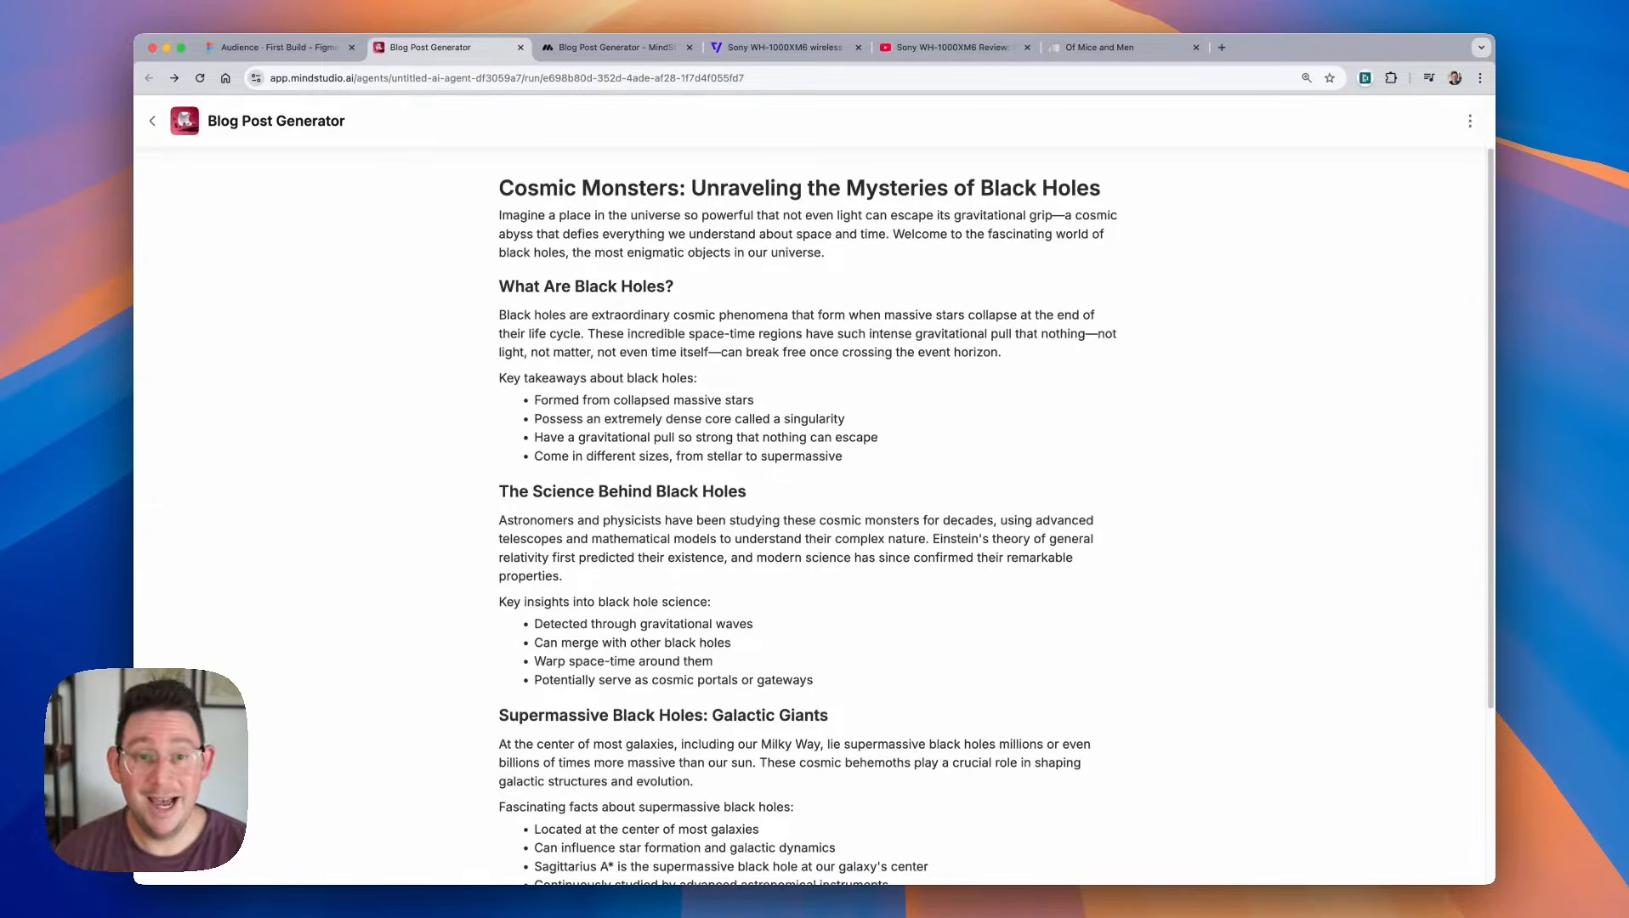
Summarize The Verge's Sony WH-1000XM6 hands-on article with the MindStudio extension's TL;DR agent.
click(786, 52)
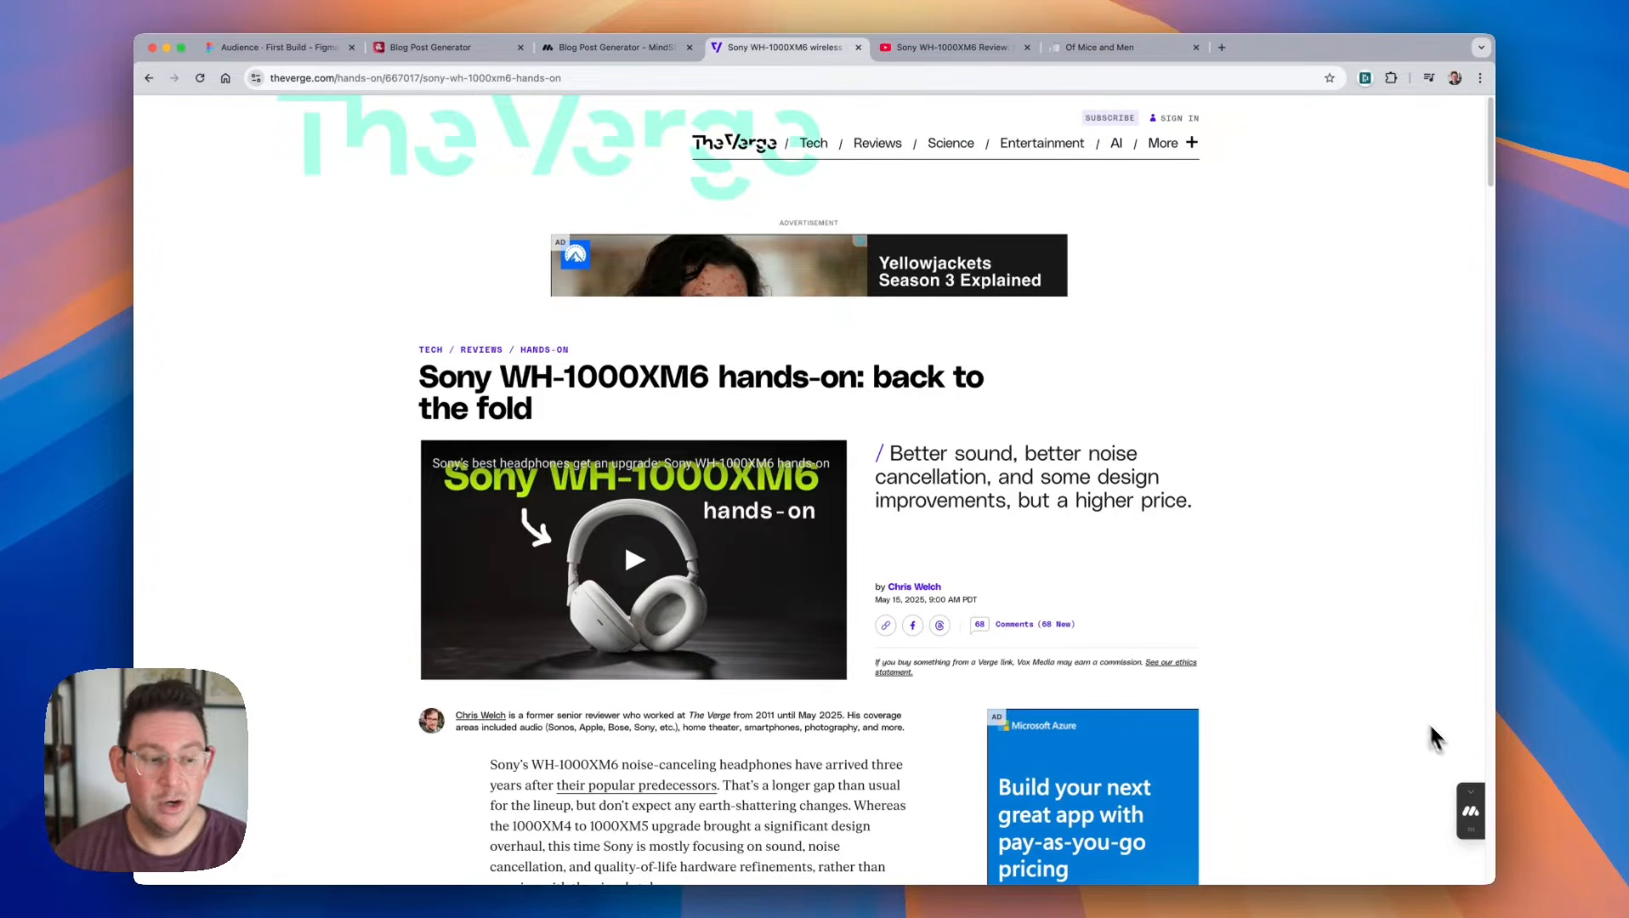
click(1477, 804)
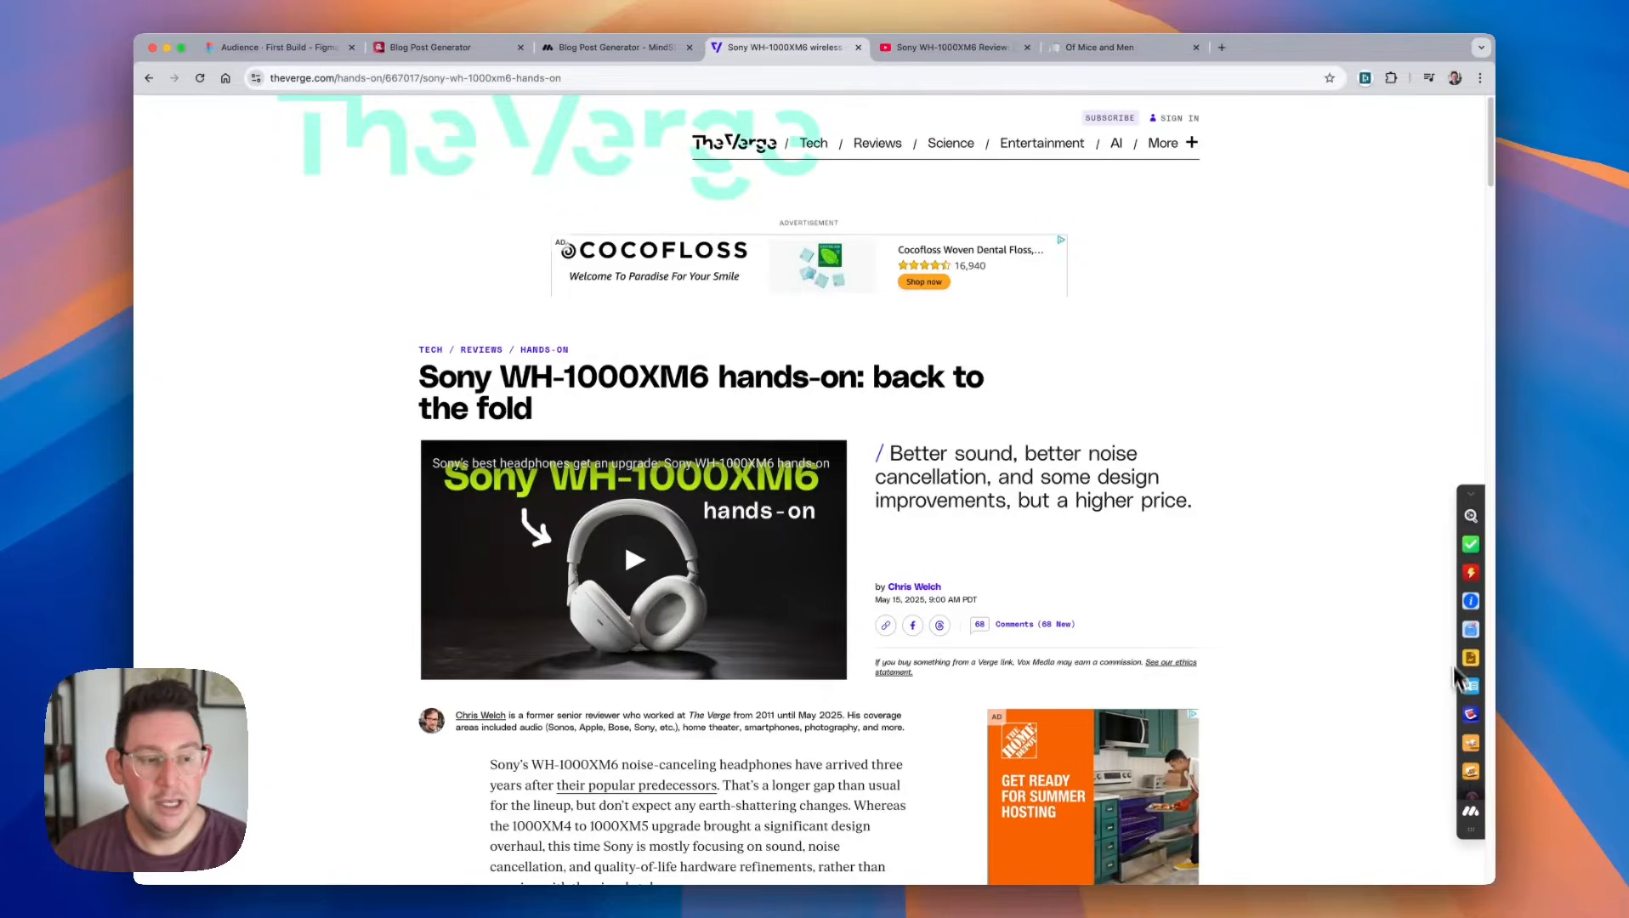
click(1471, 575)
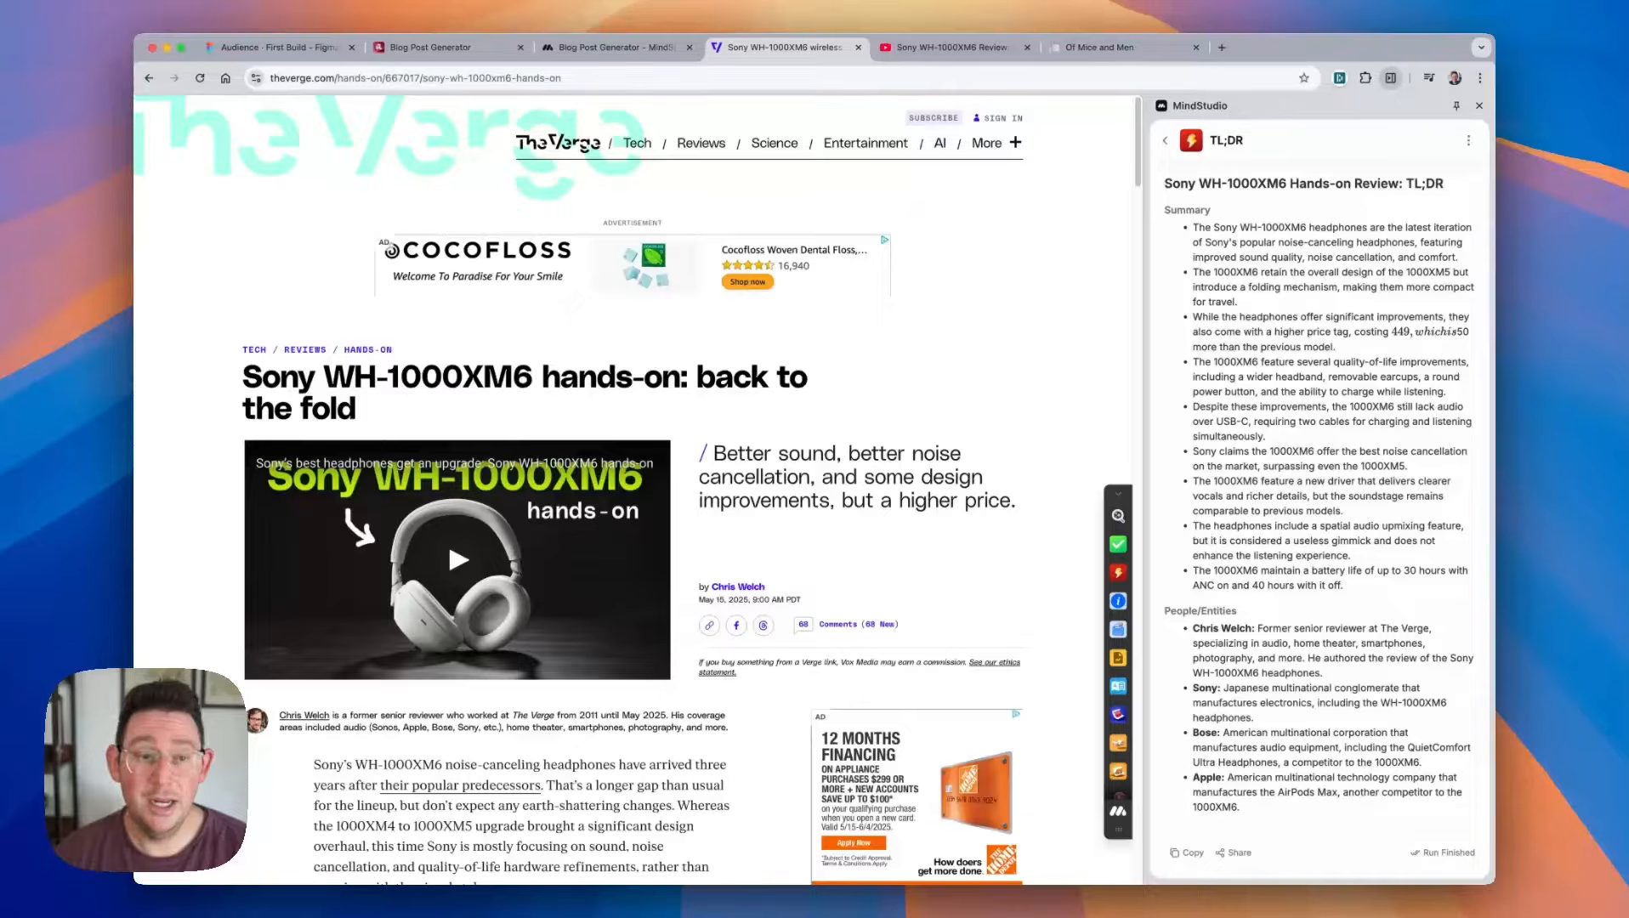
Run the TL;DR agent on the YouTube Sony WH-1000XM6 review and on the Of Mice and Men PDF.
click(969, 49)
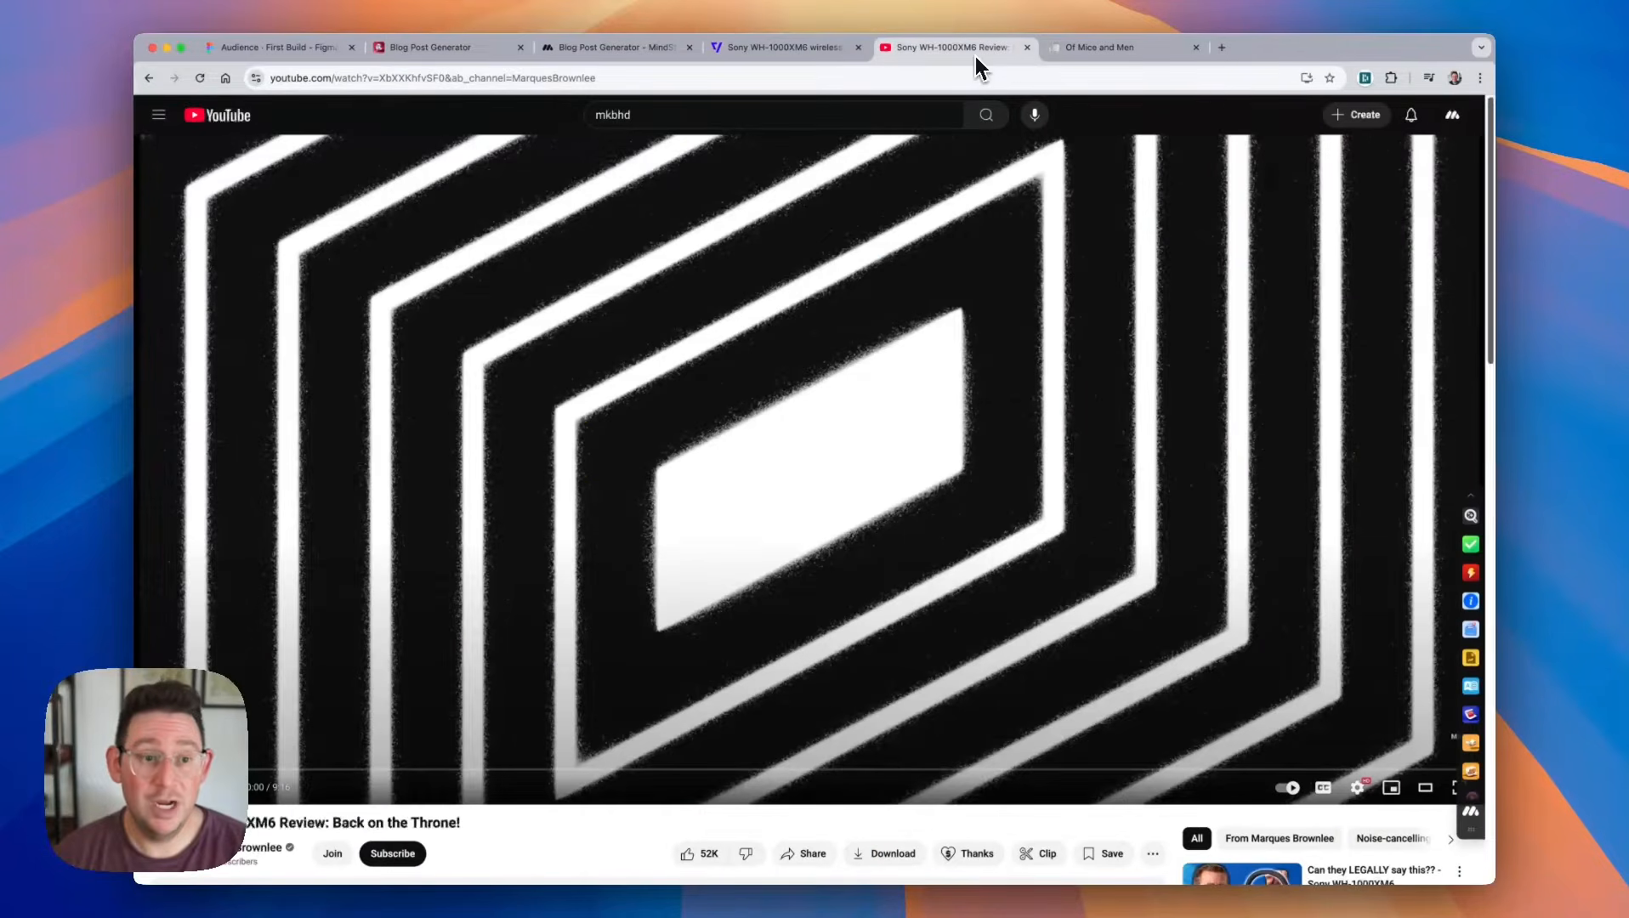
click(1468, 575)
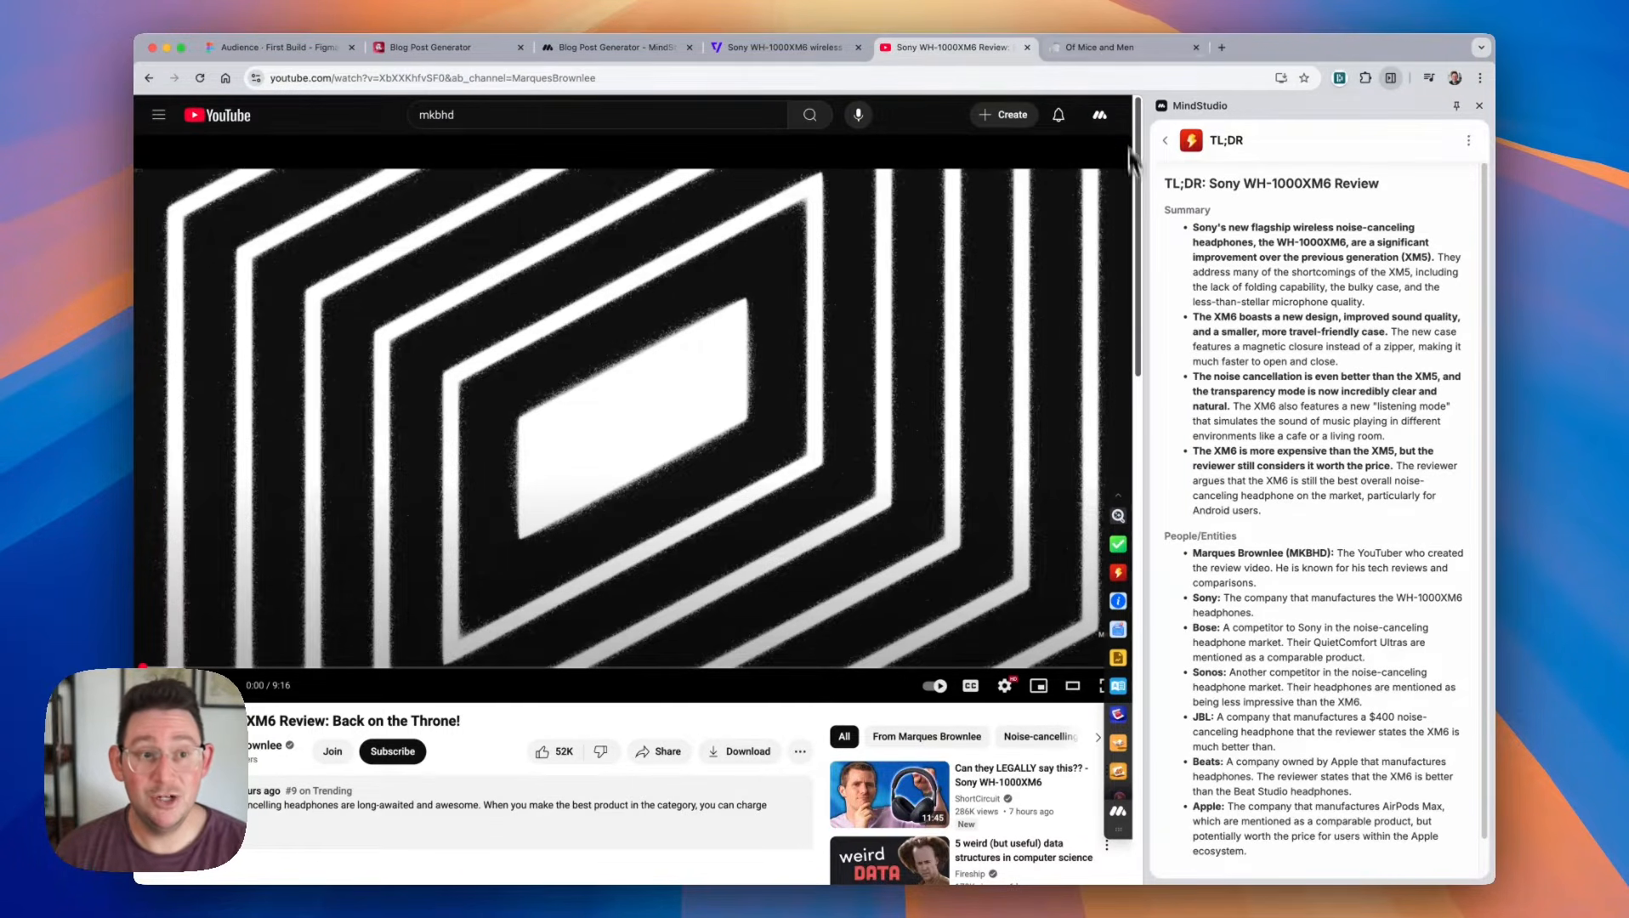
click(1102, 54)
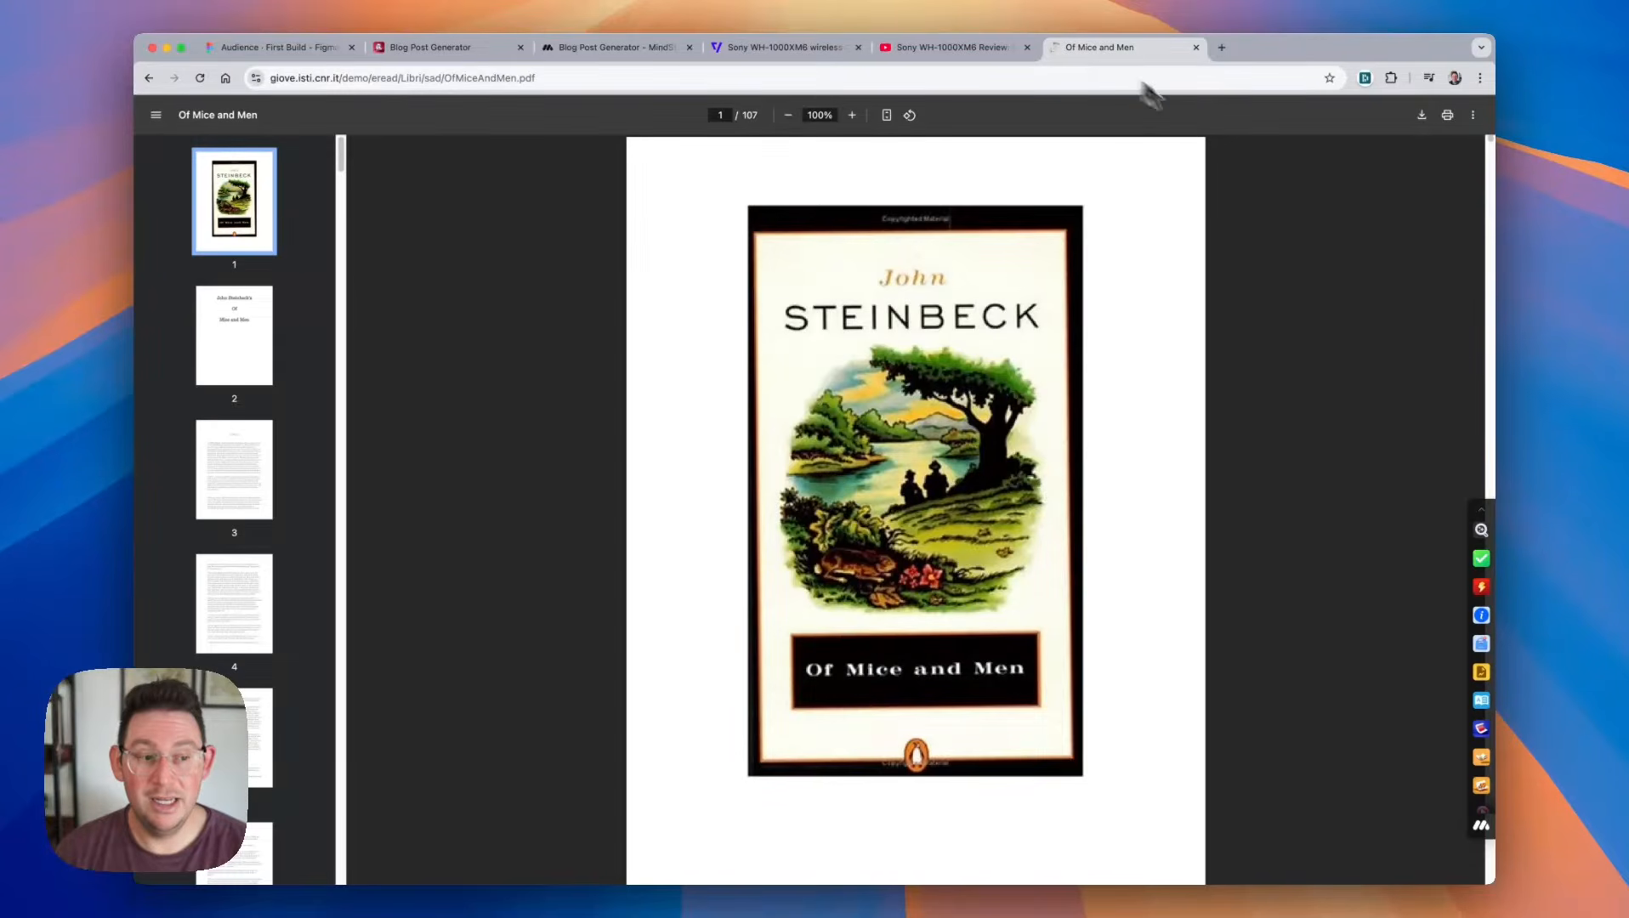
click(1480, 587)
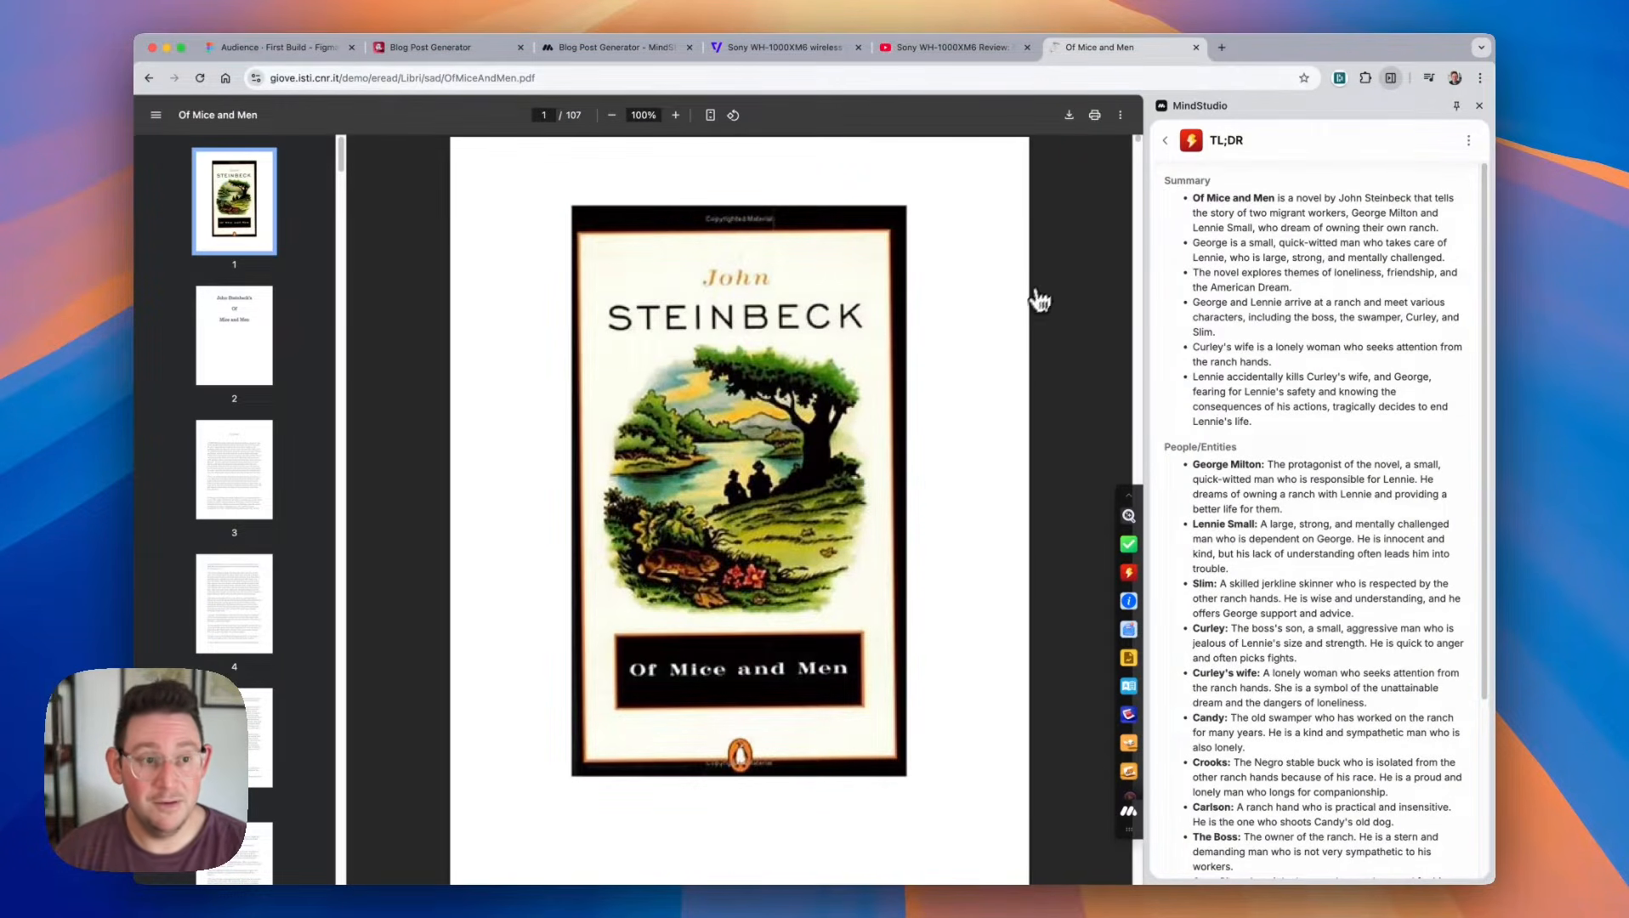
Open the MindStudio workspace from mindstudio.ai in a new browser tab and create a new agent.
click(1222, 47)
click(695, 104)
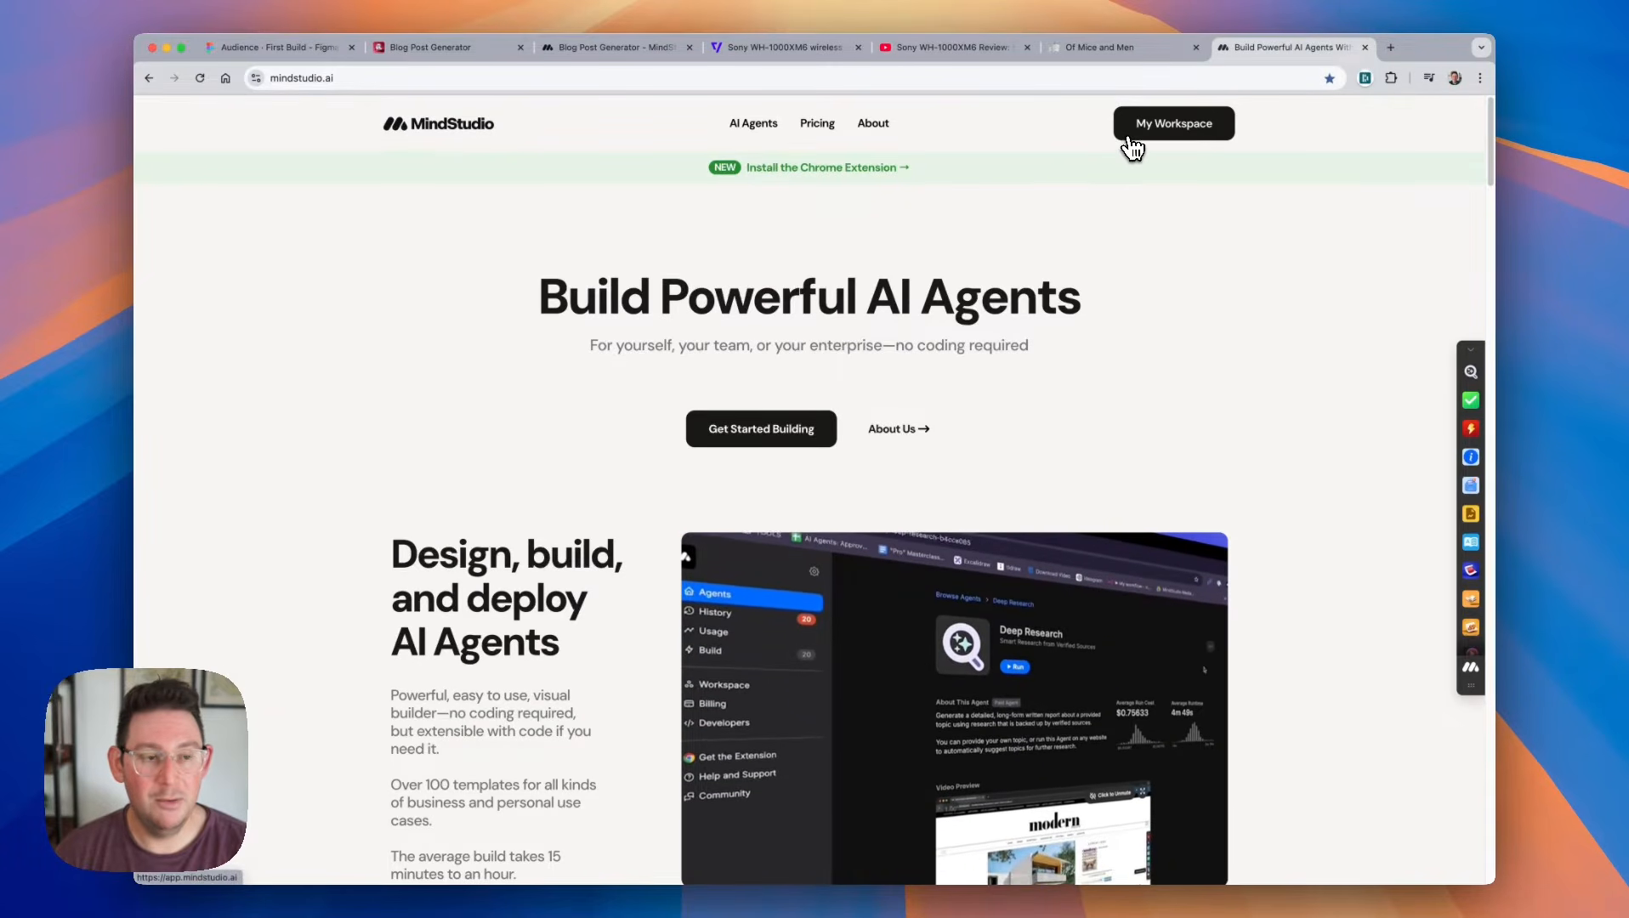
click(1132, 142)
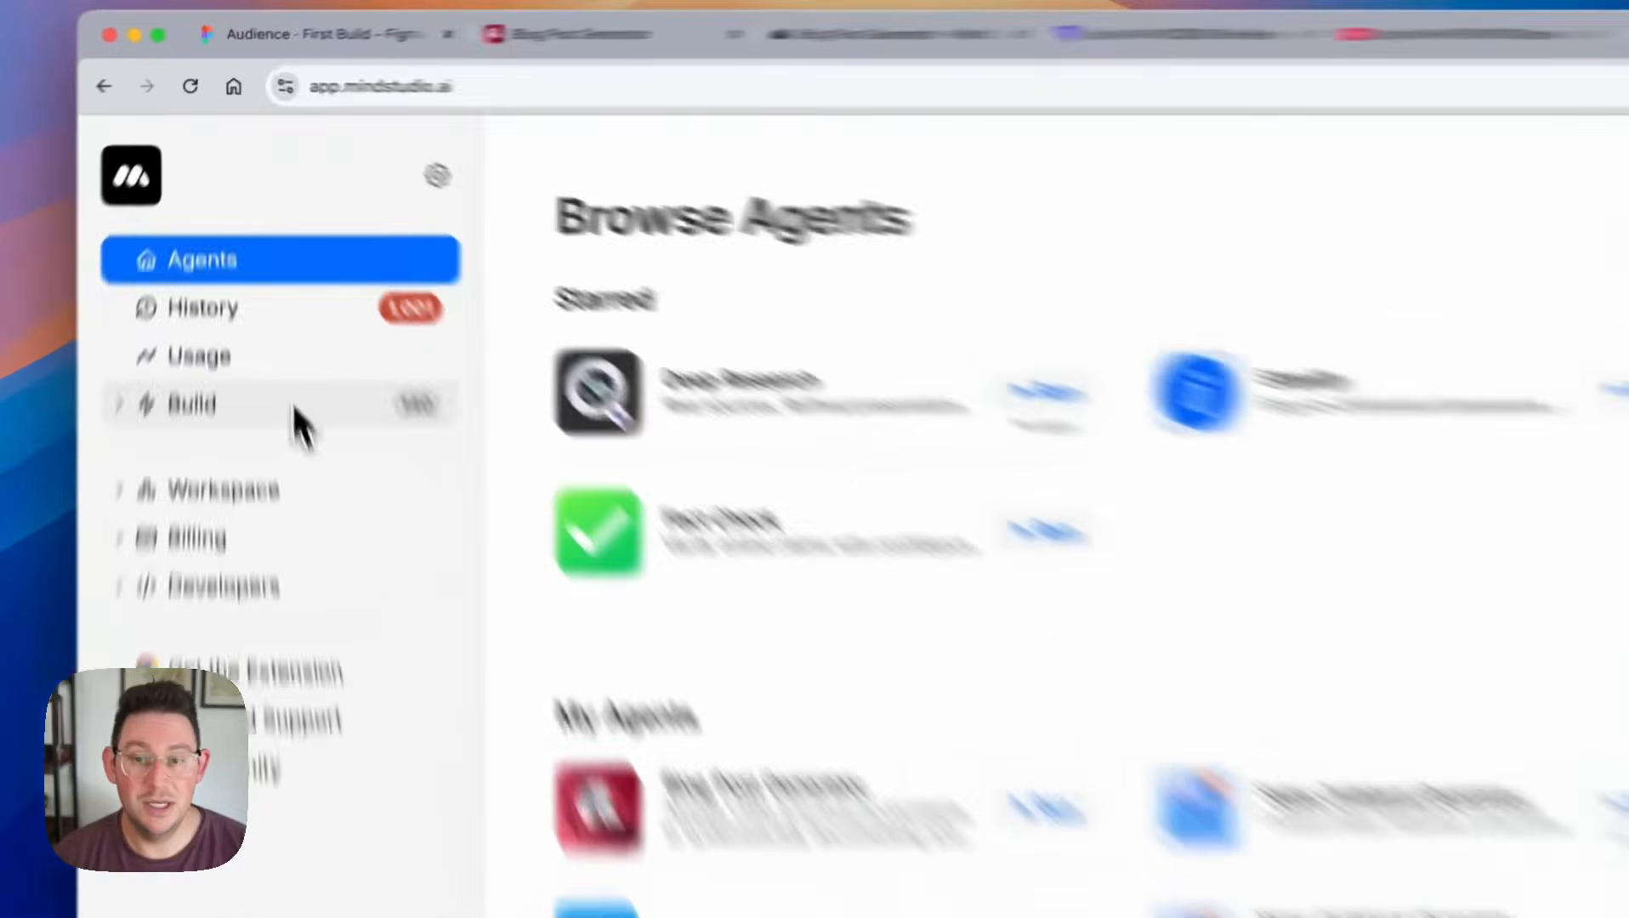
click(261, 265)
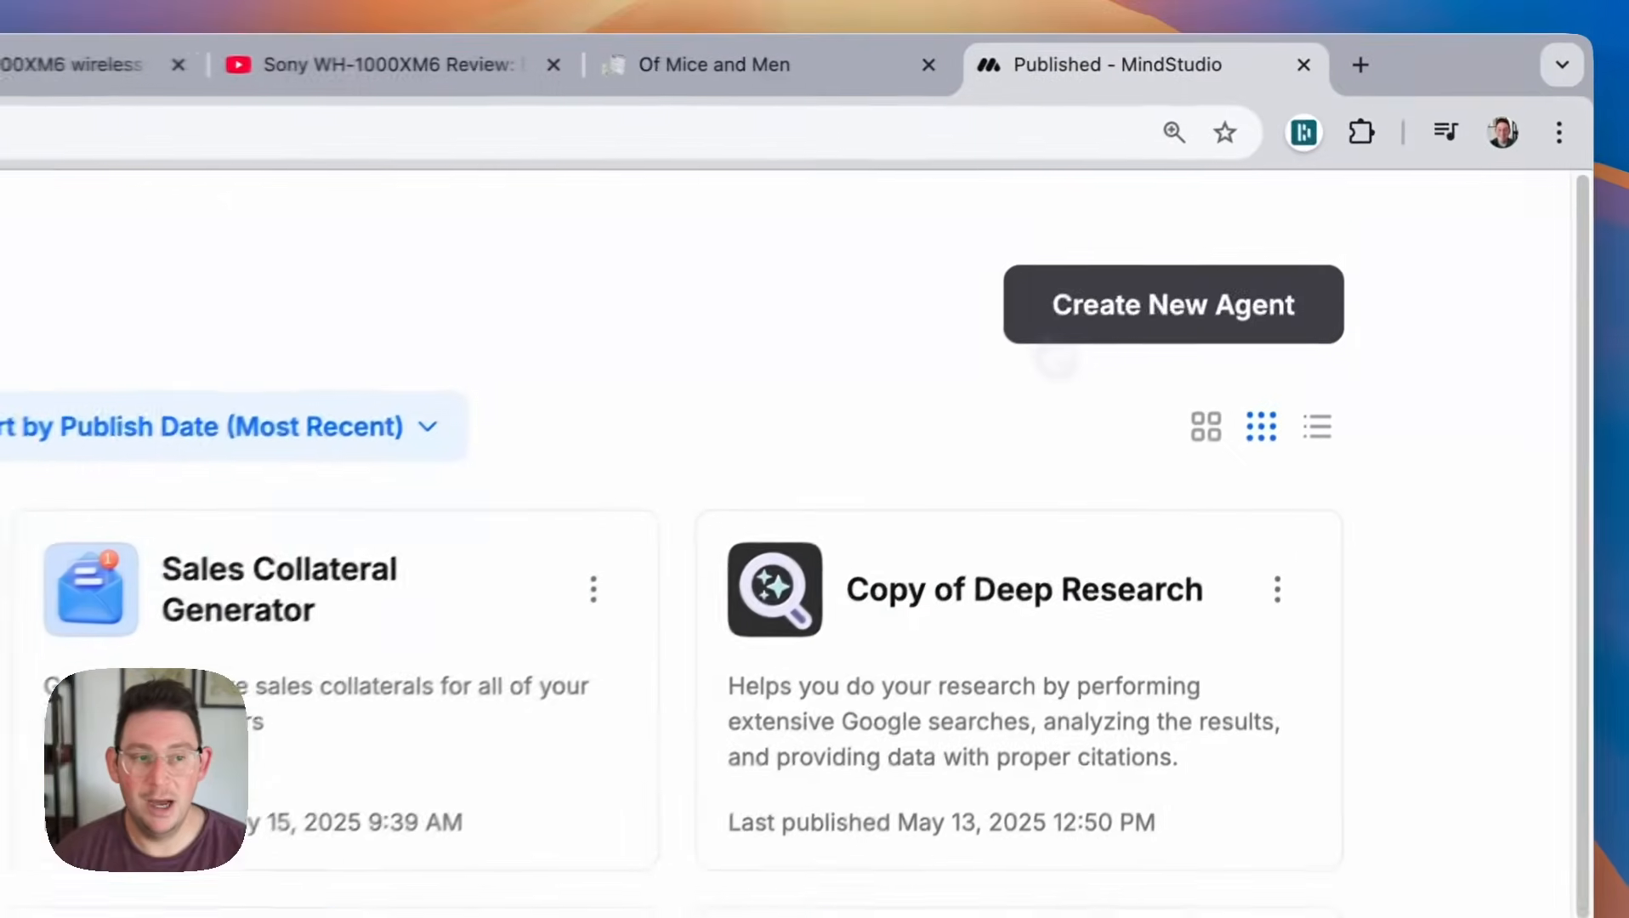
click(1252, 168)
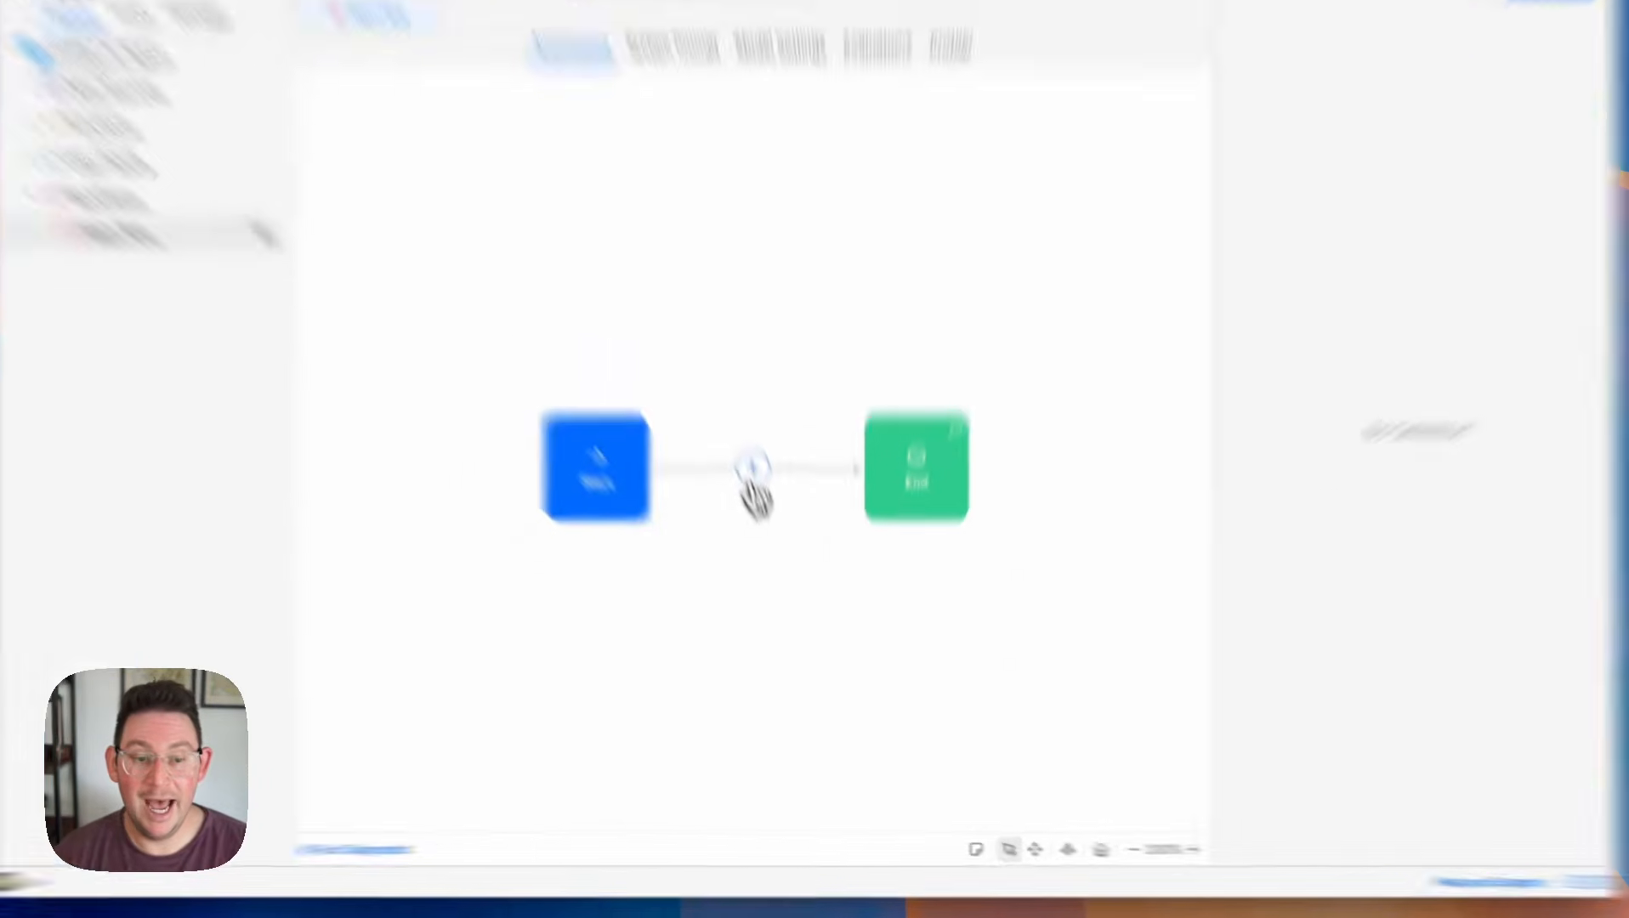
Examine the full catalogue of blocks that can be added between Start and End, from Generate to external automations.
click(773, 541)
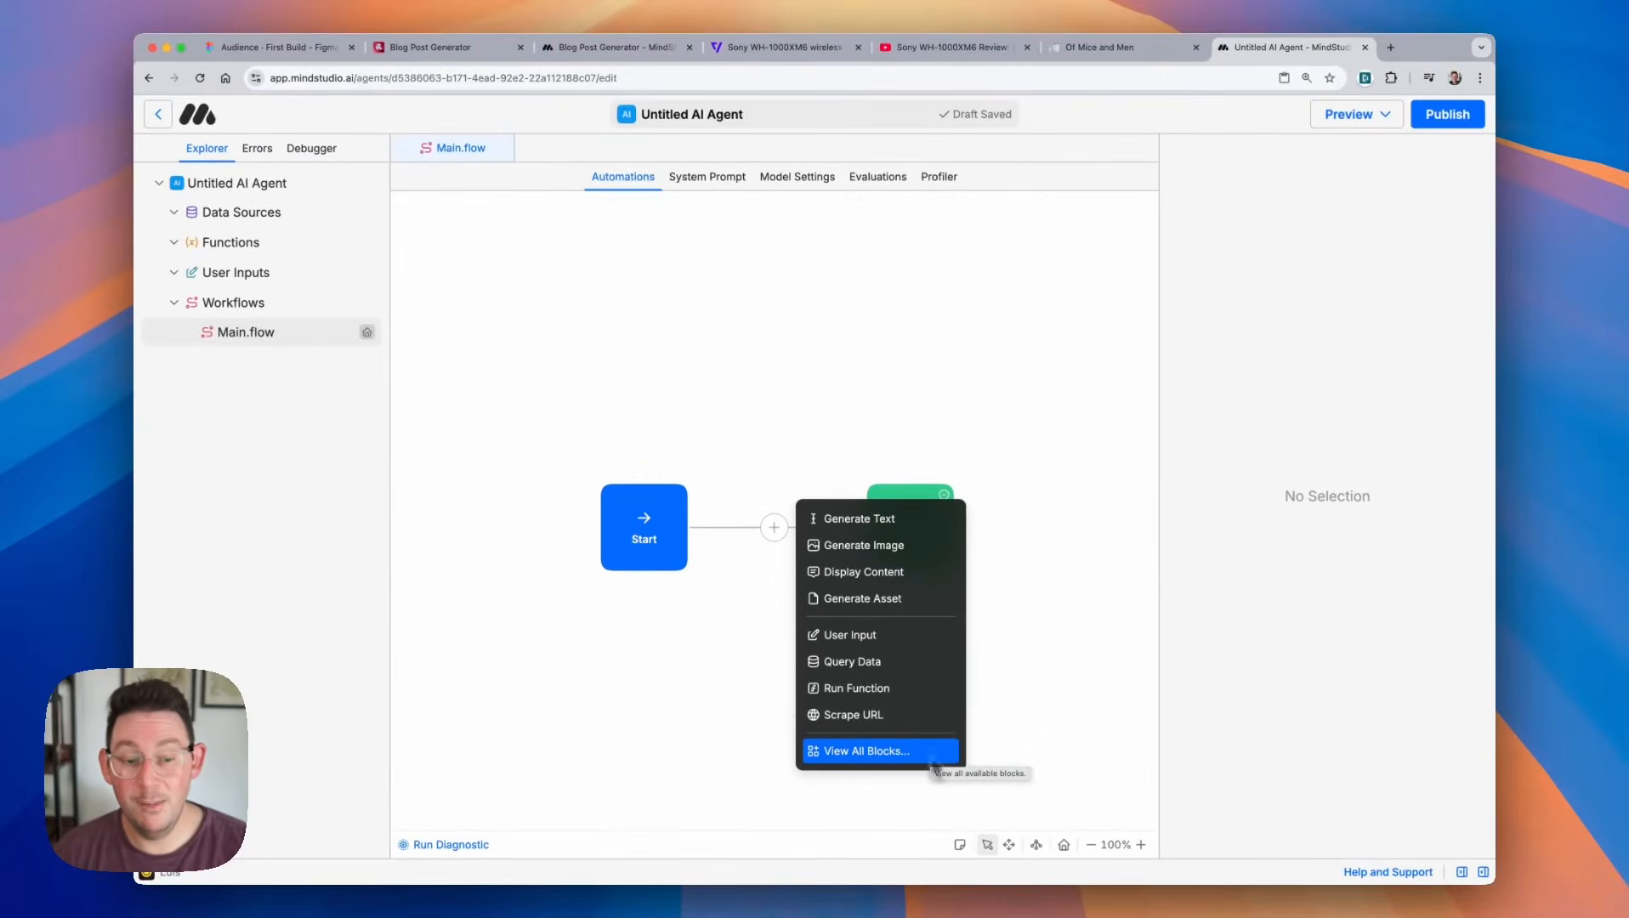
click(932, 756)
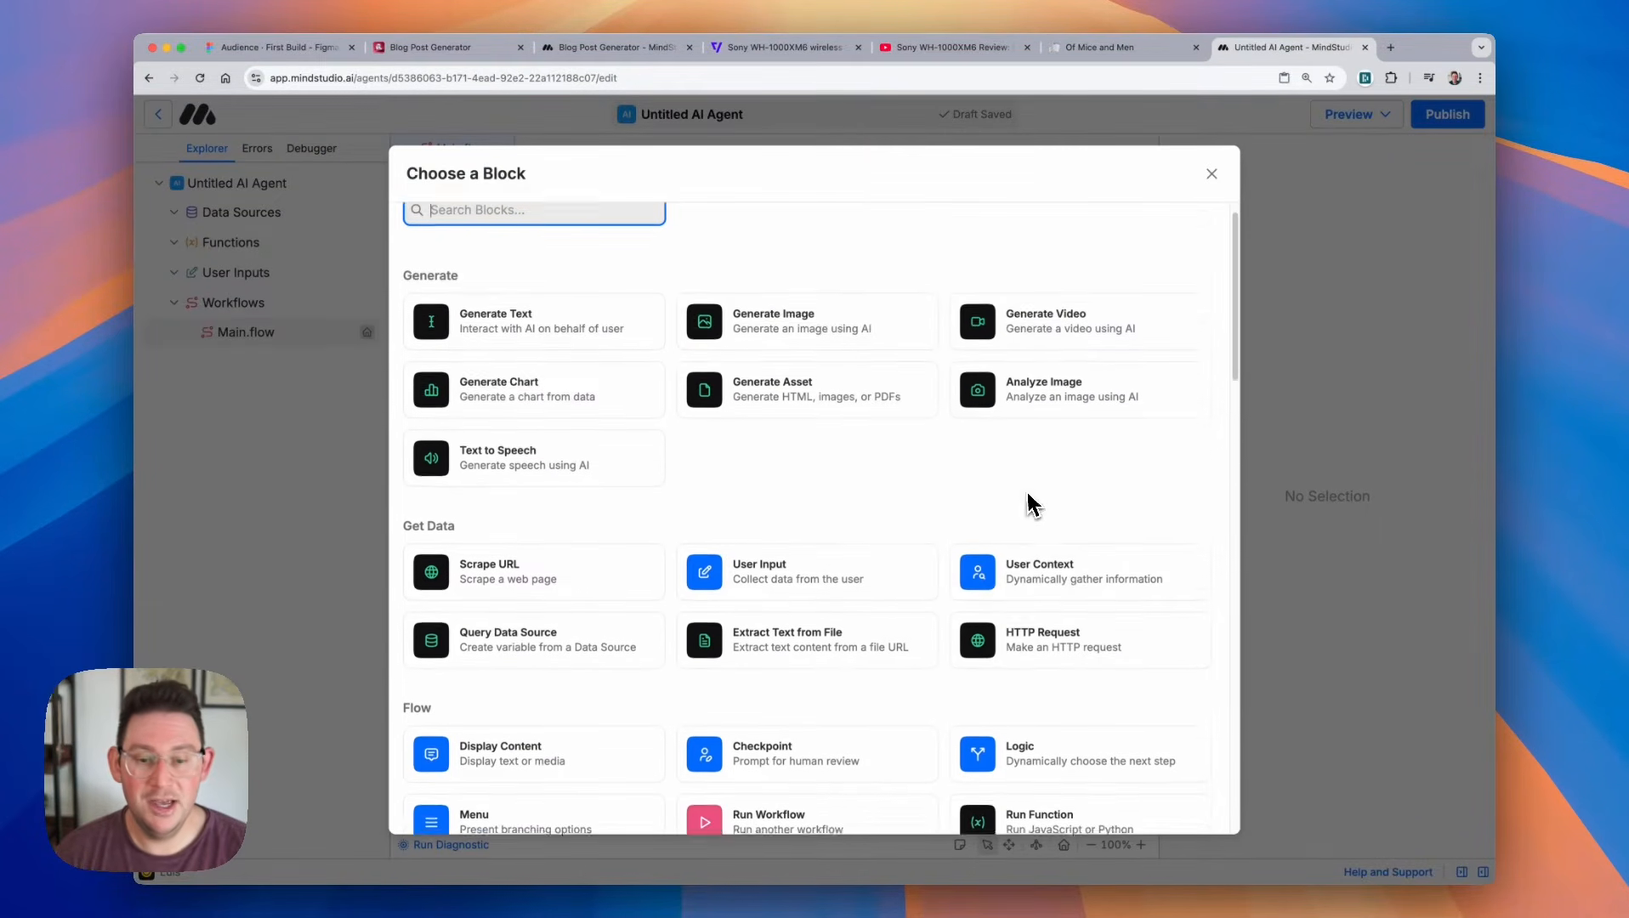
scroll(1029, 505, down, 3)
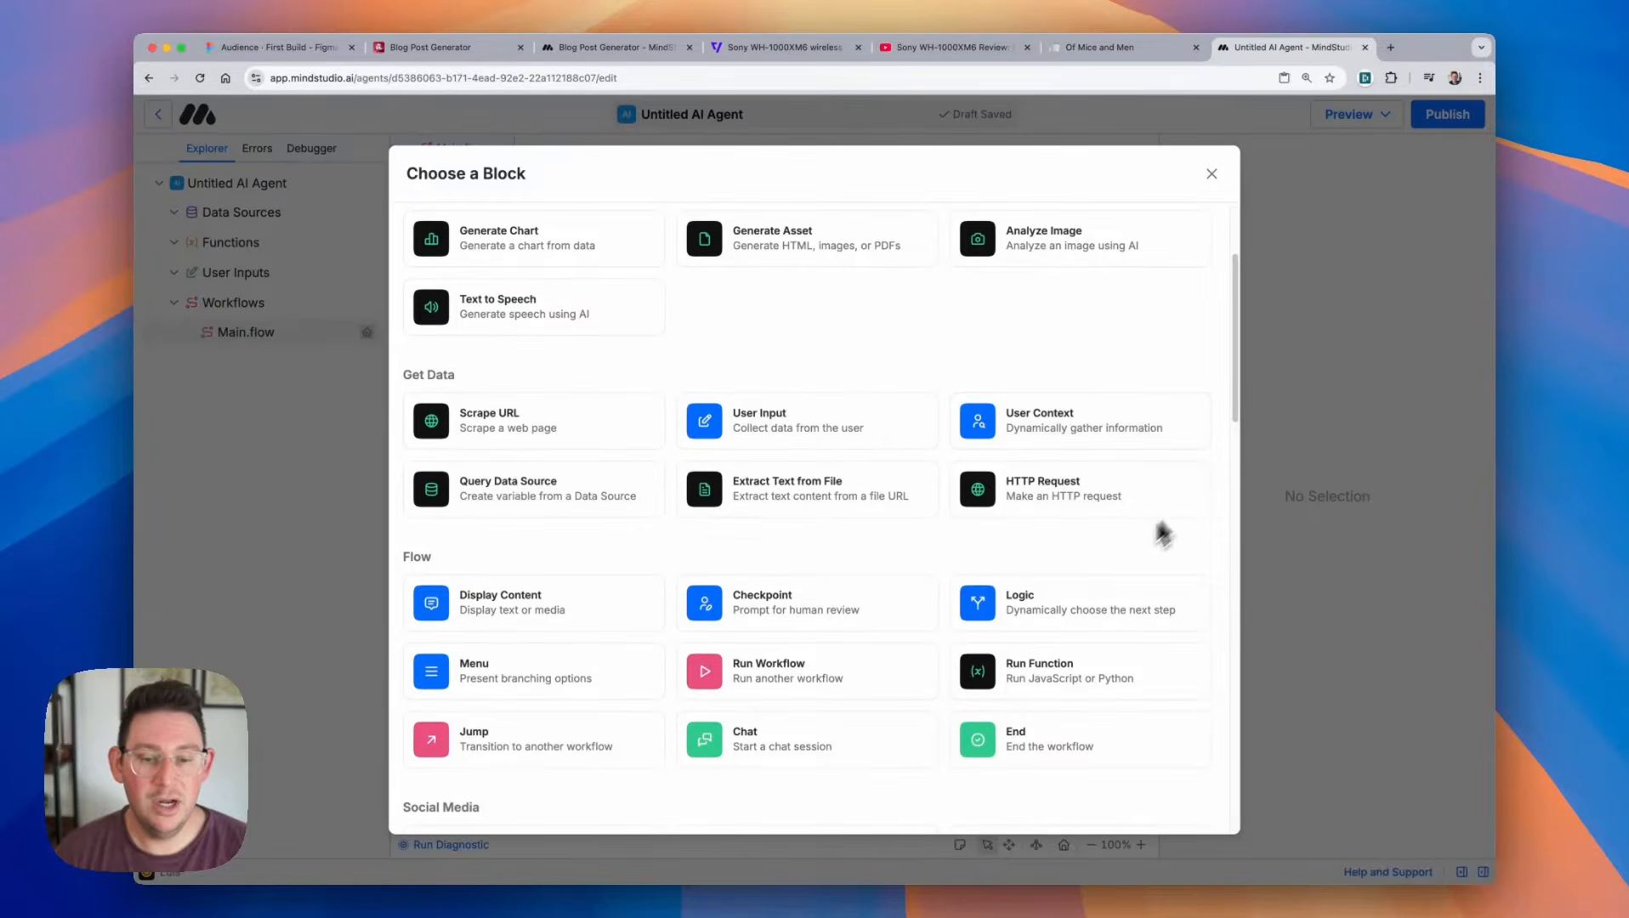
scroll(611, 546, down, 3)
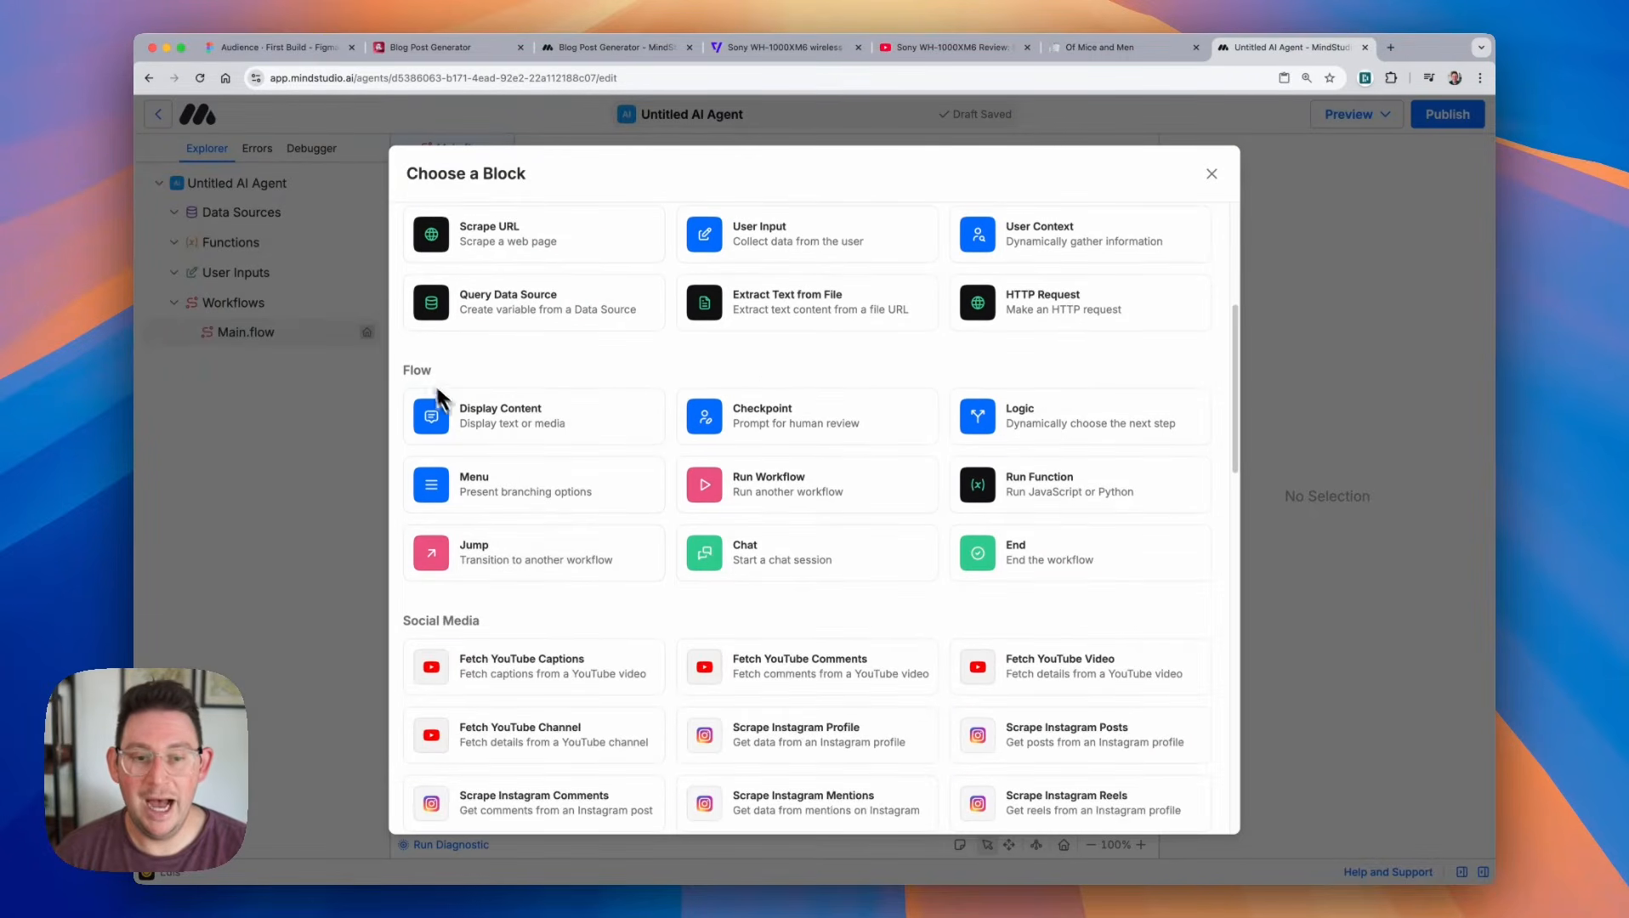
scroll(957, 618, down, 10)
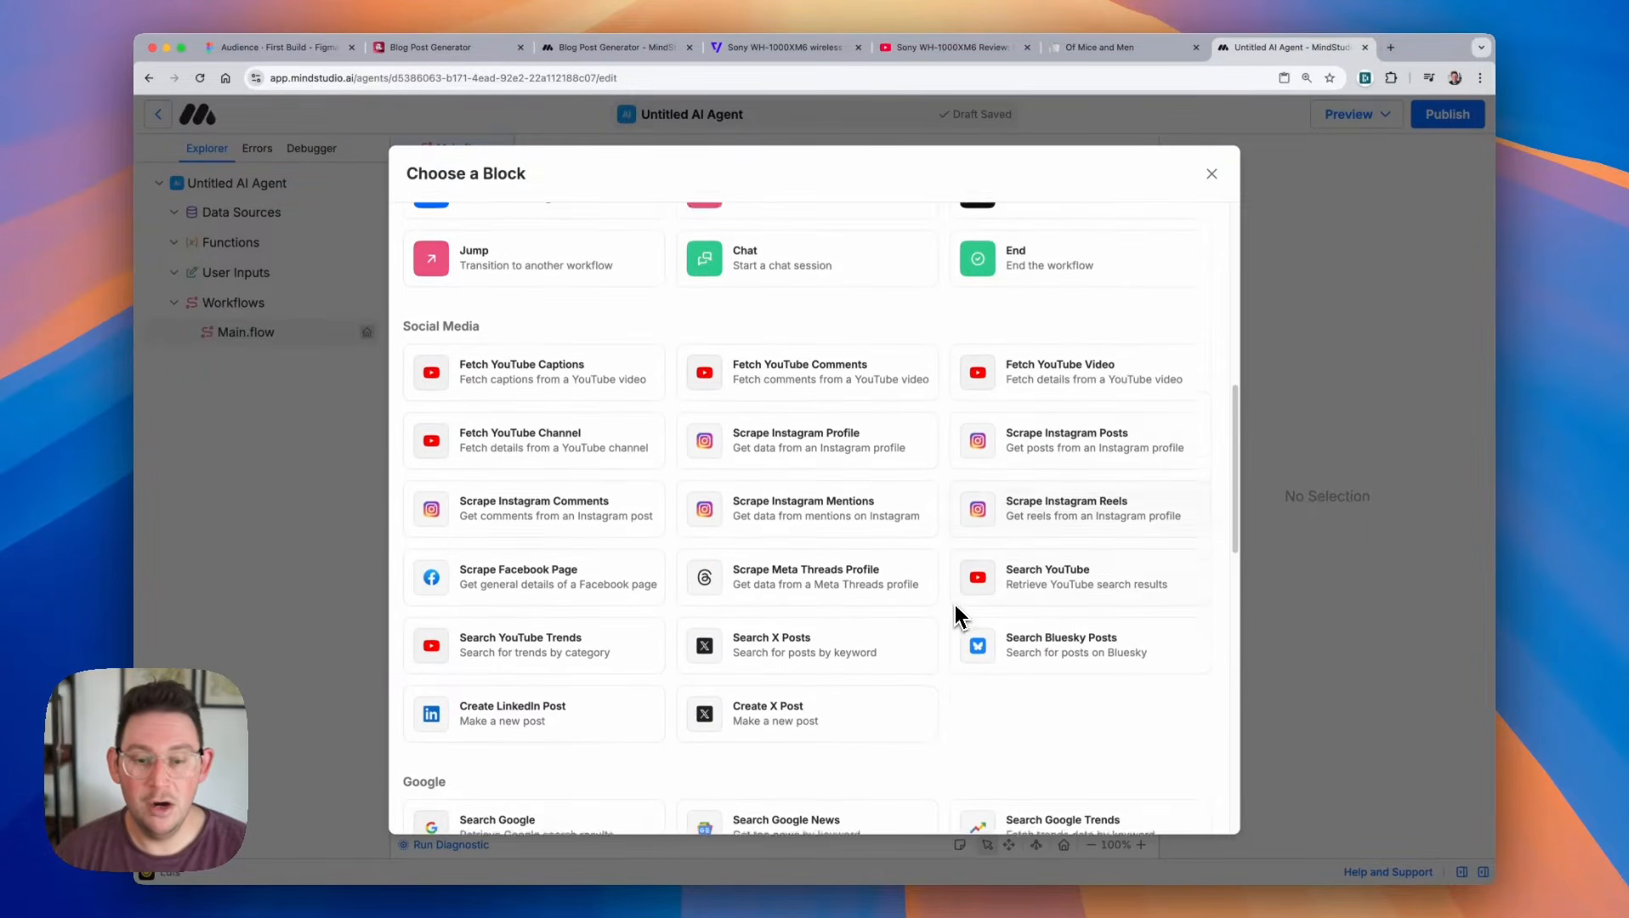
scroll(953, 604, down, 4)
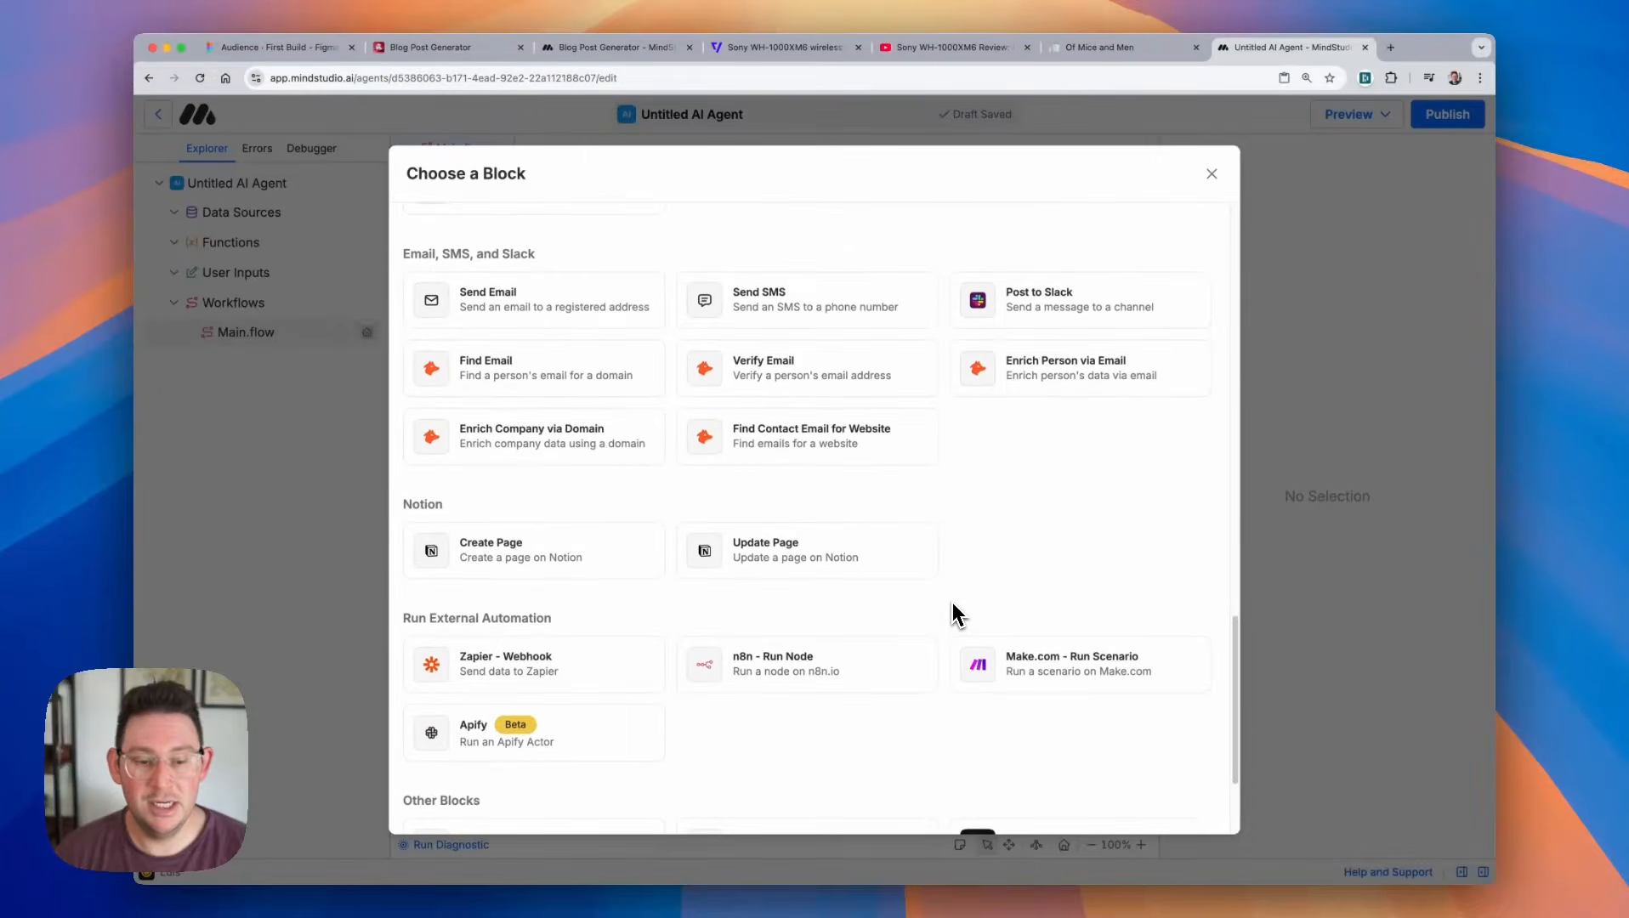
scroll(945, 596, up, 15)
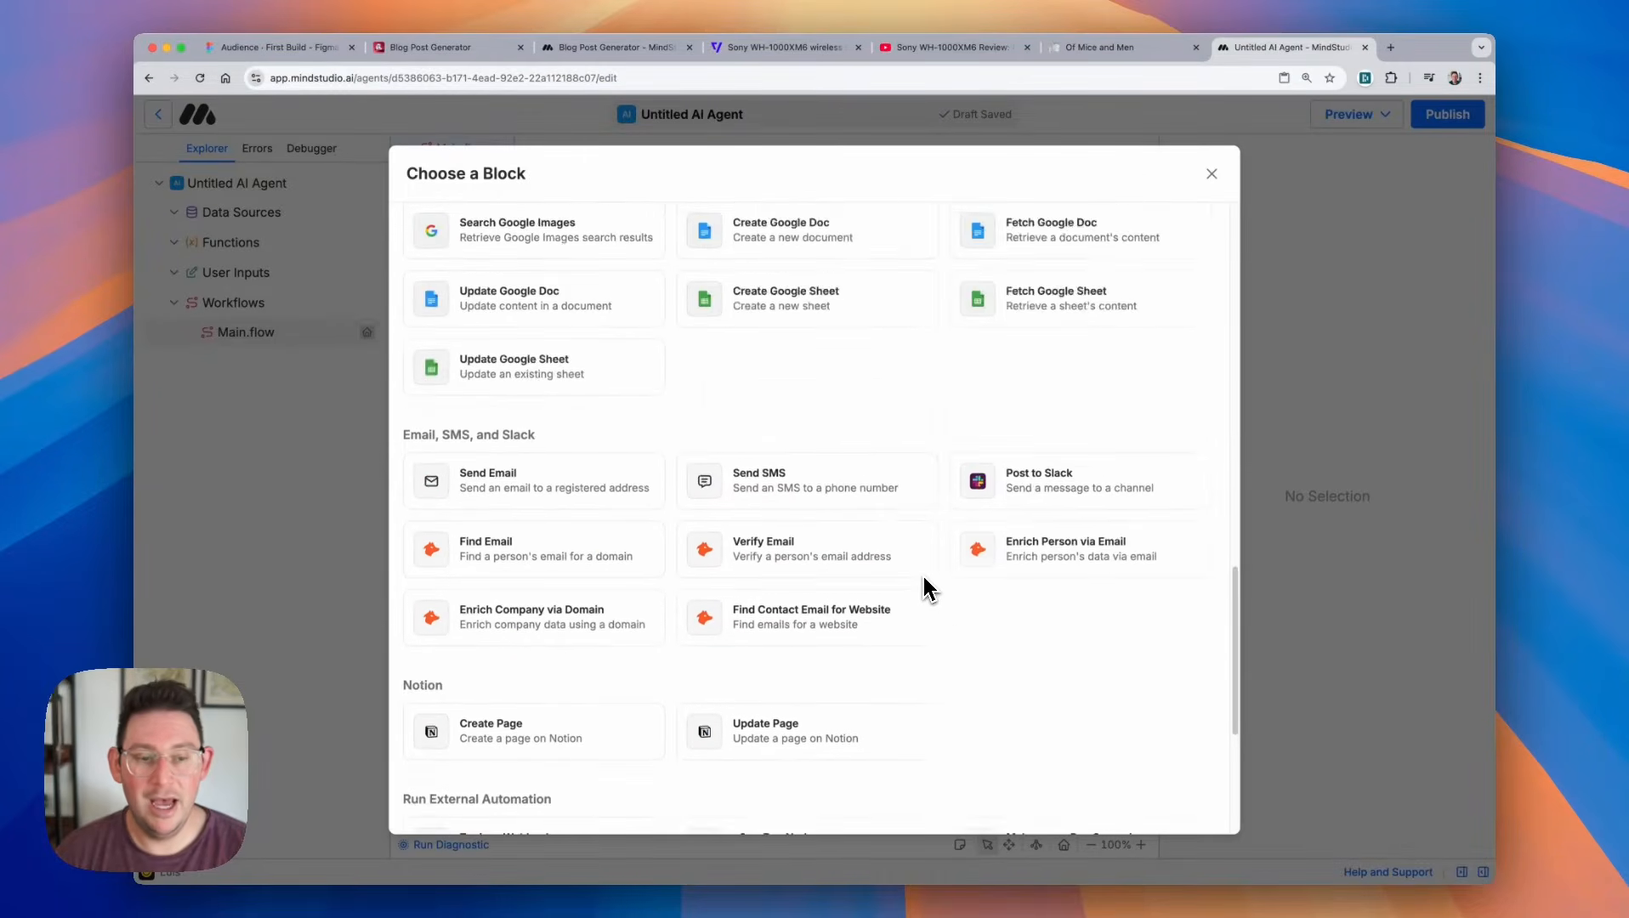
scroll(929, 586, up, 4)
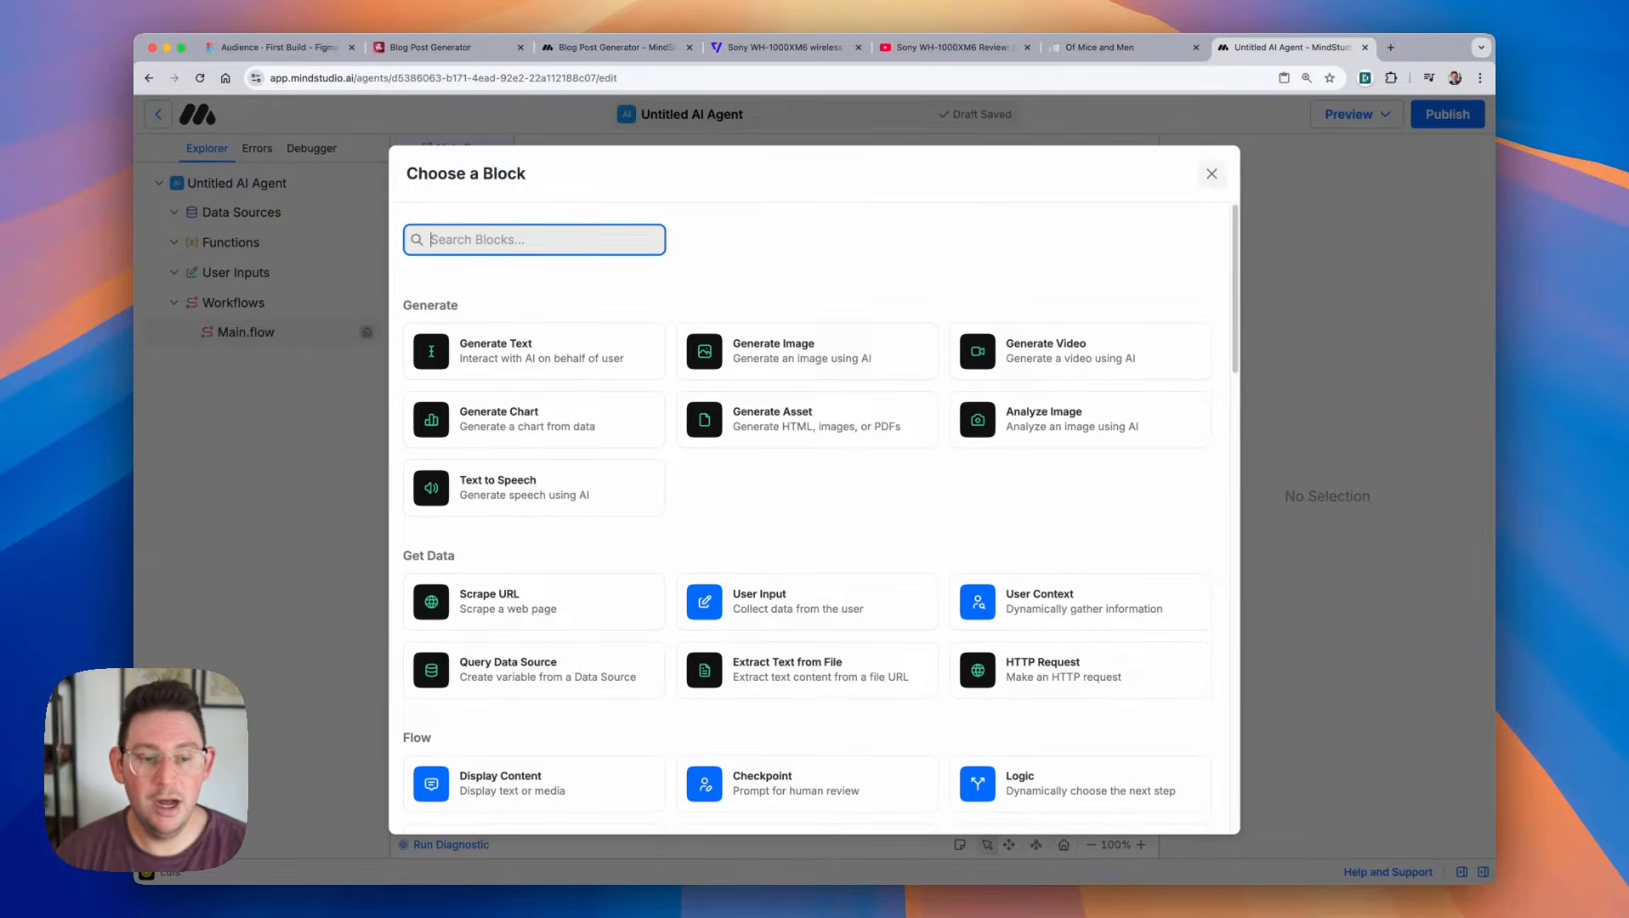
click(1212, 174)
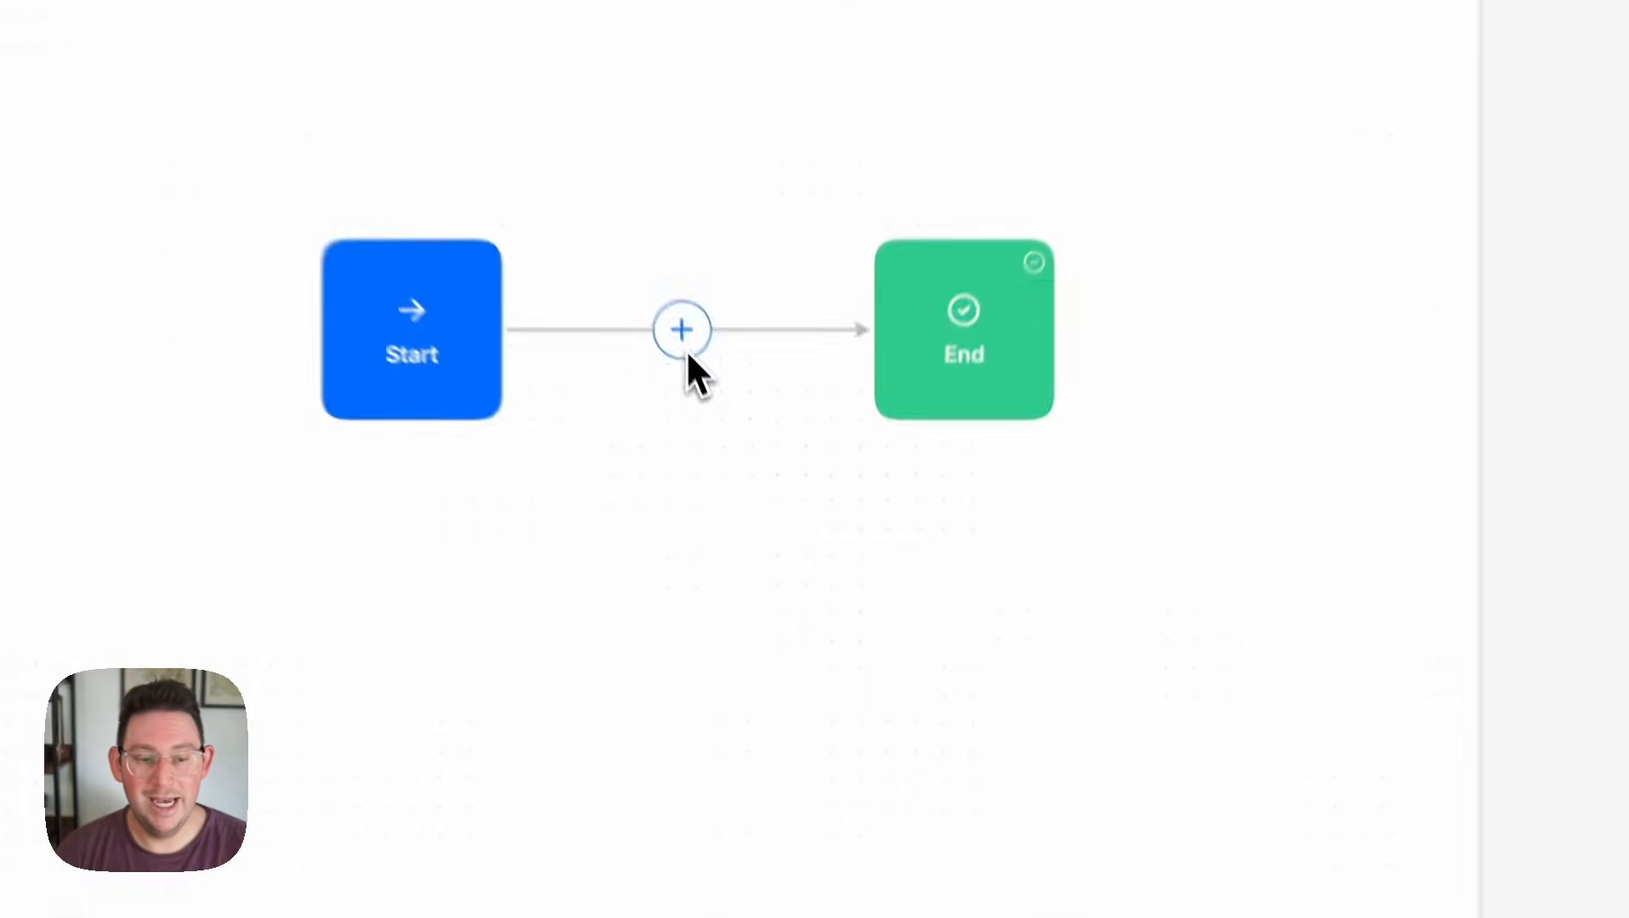
Insert a User Input block between Start and End and create a new user input for it.
click(688, 354)
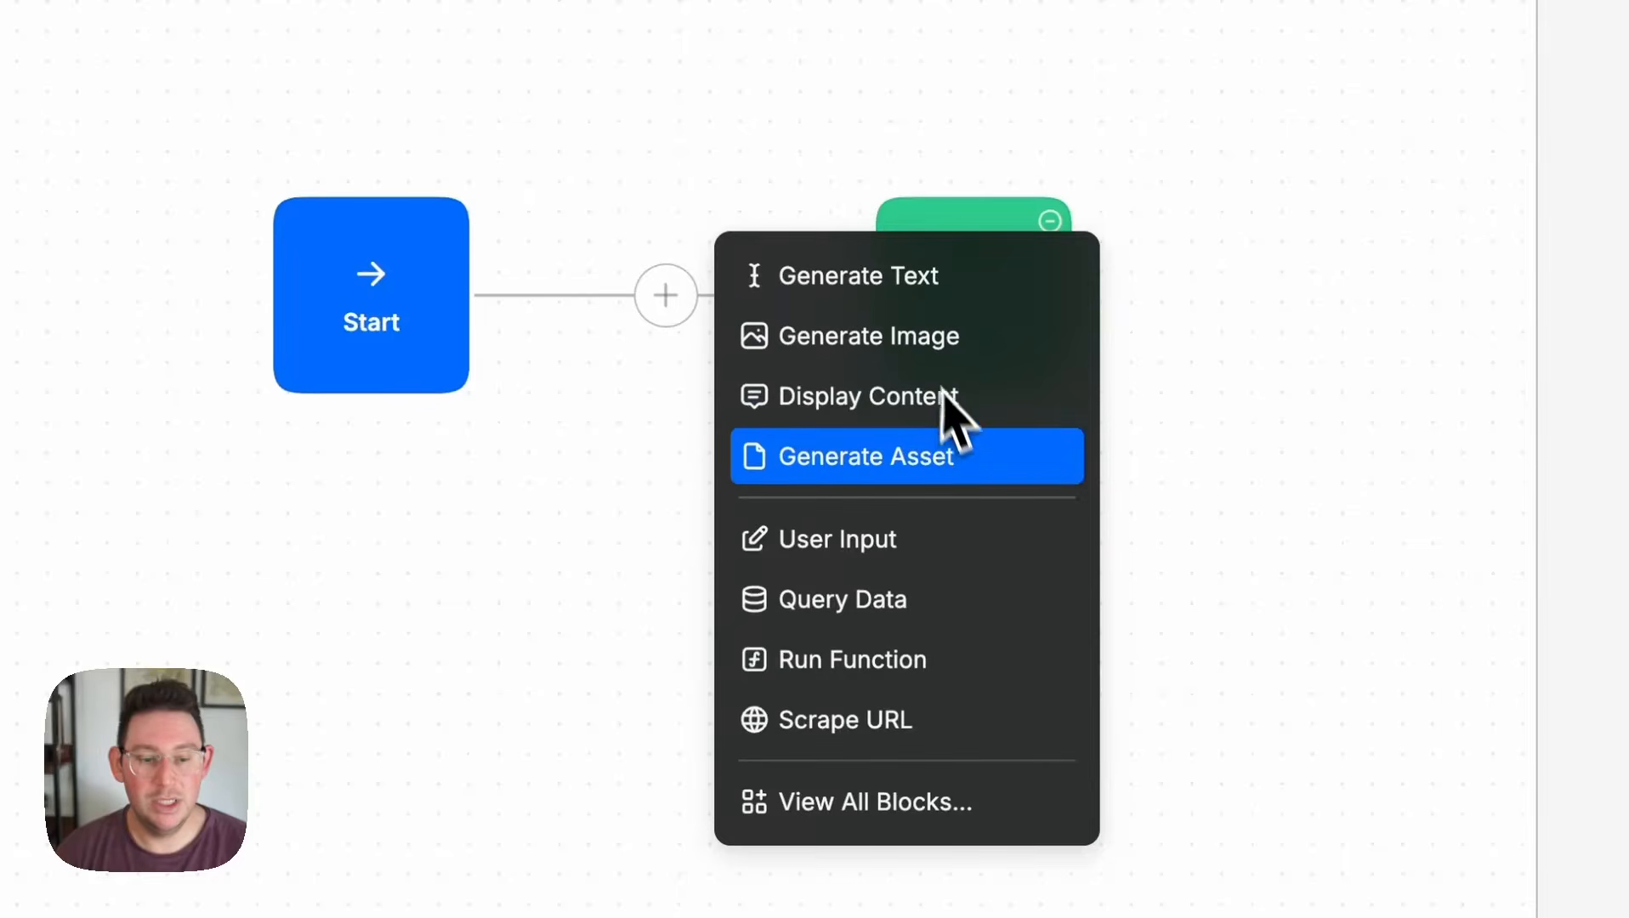
click(955, 542)
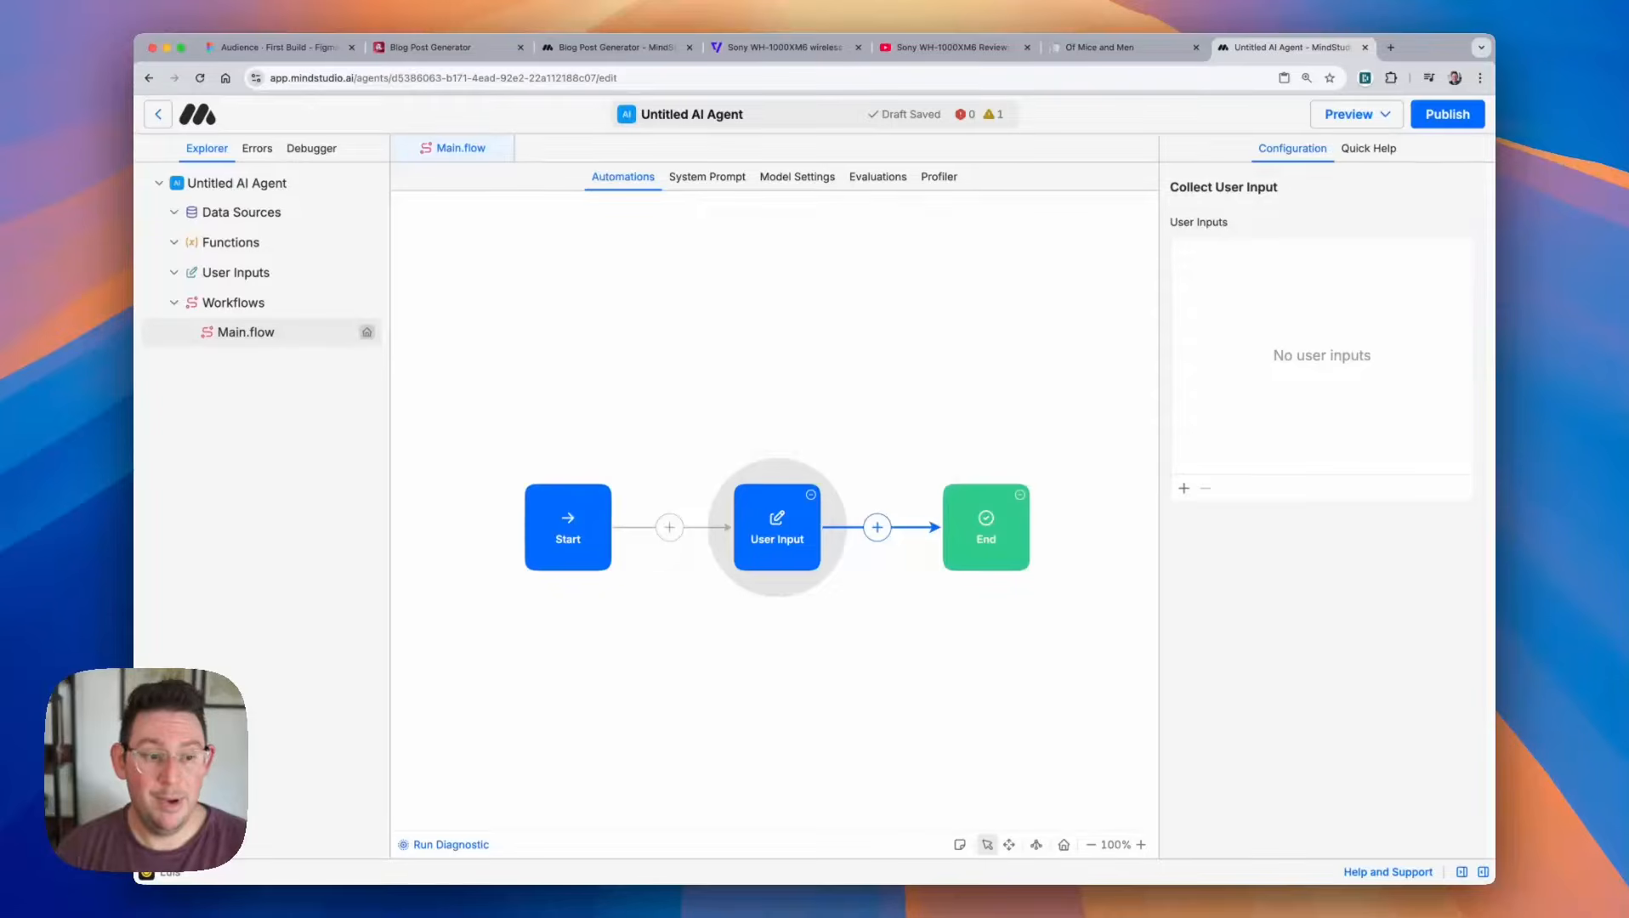
click(1185, 490)
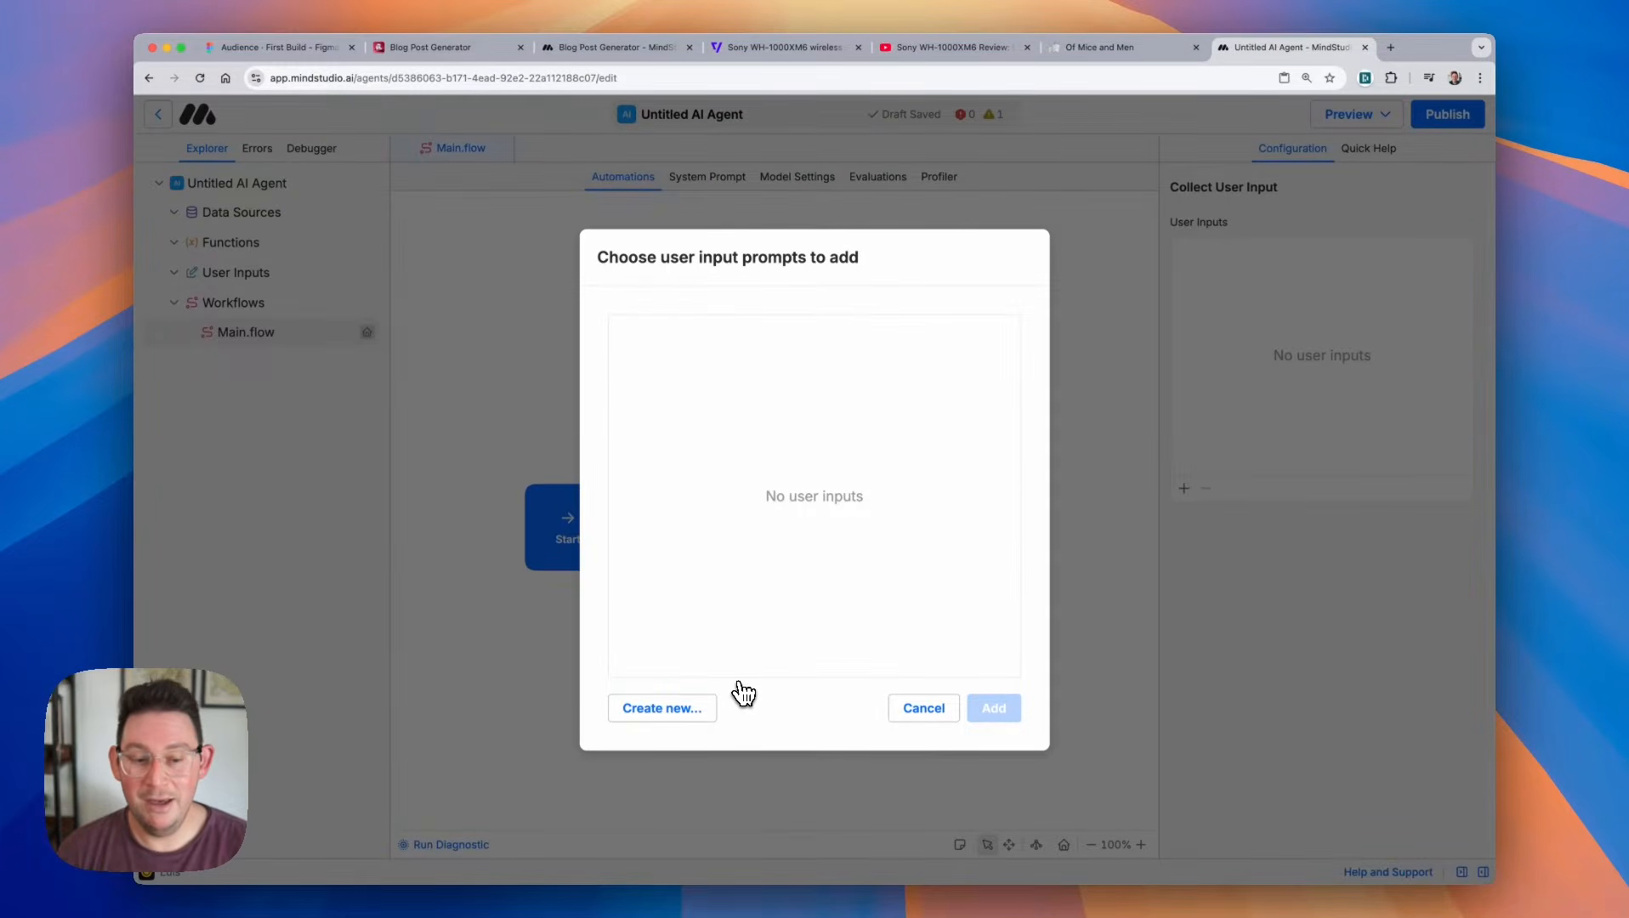
click(661, 709)
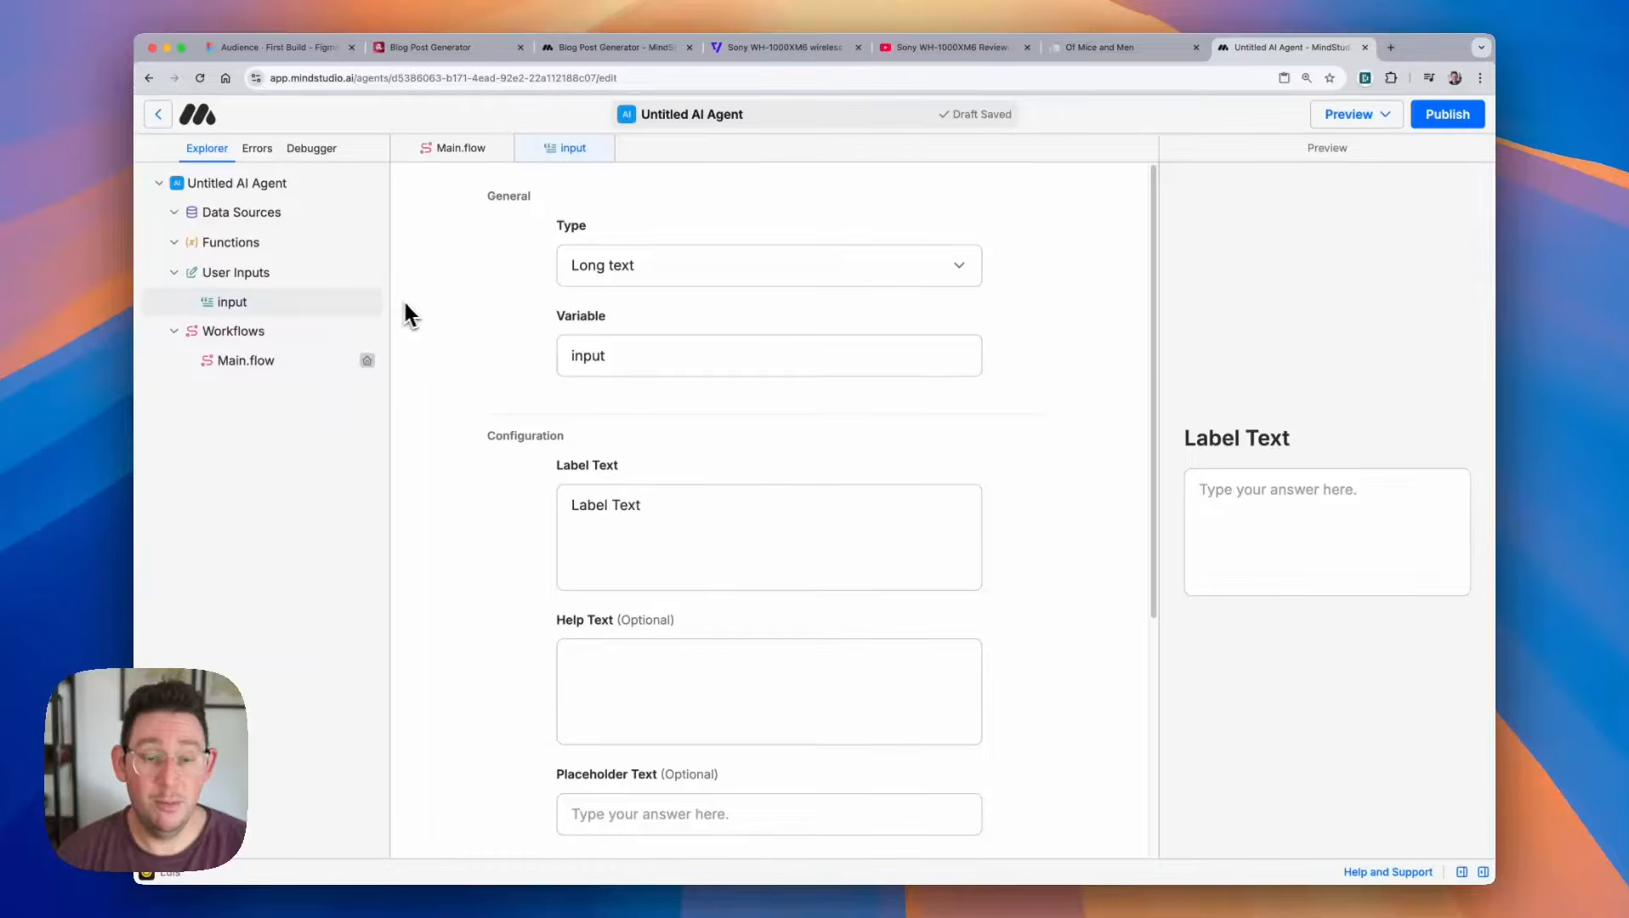
Try the Text choice, Rating, Upload file and Upload image types for the user input, and return it to Long text.
click(664, 272)
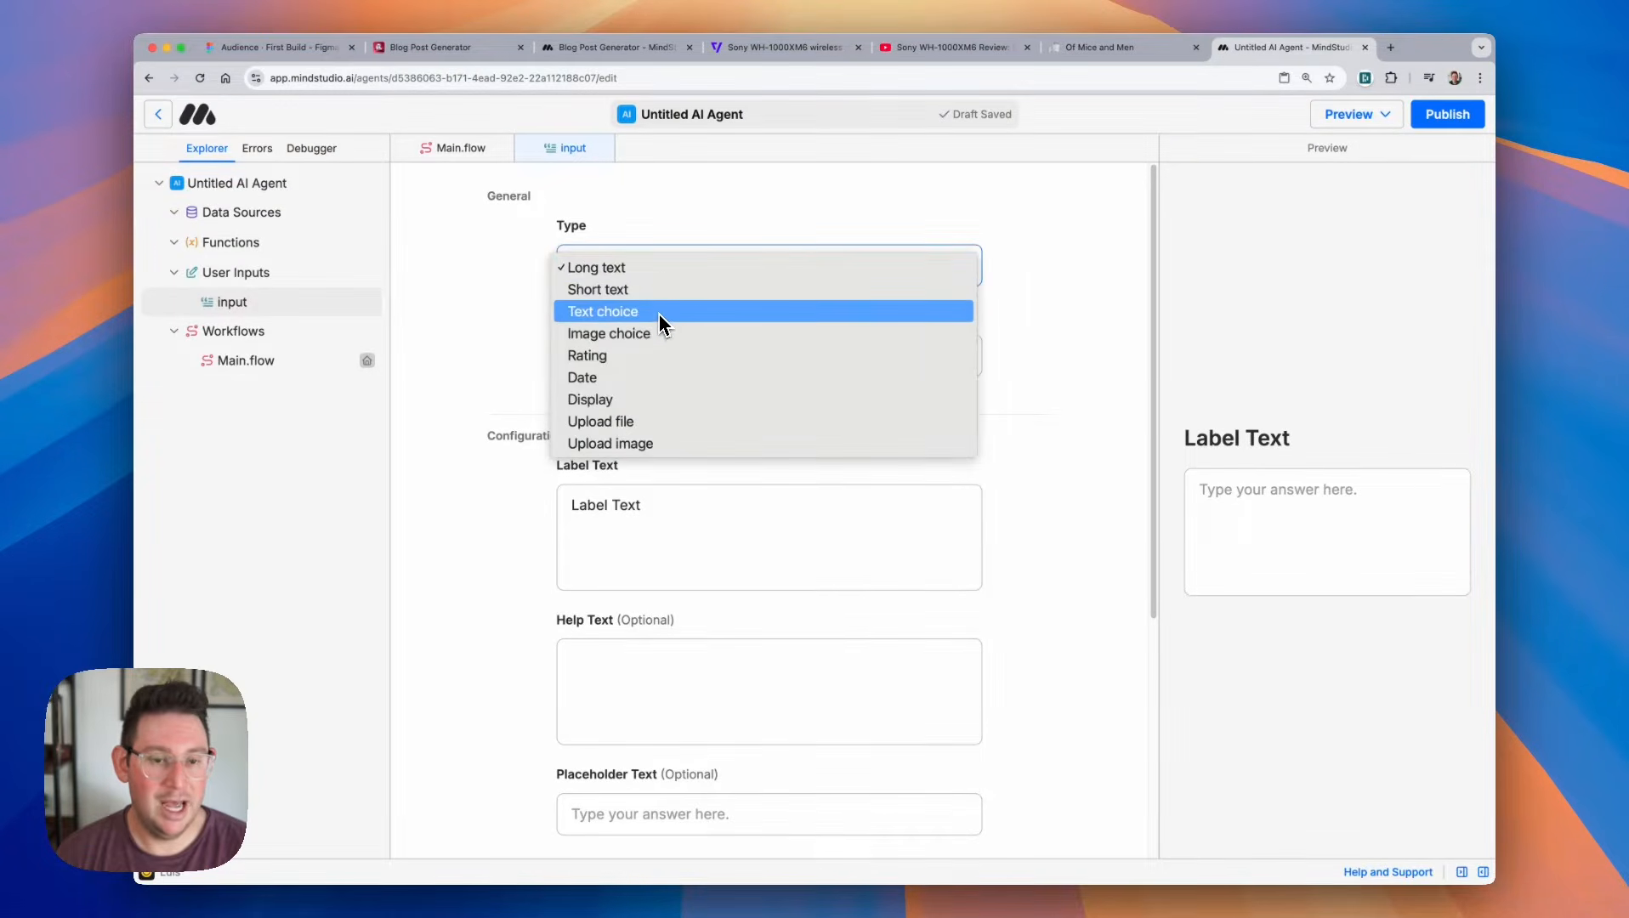
click(658, 312)
click(700, 275)
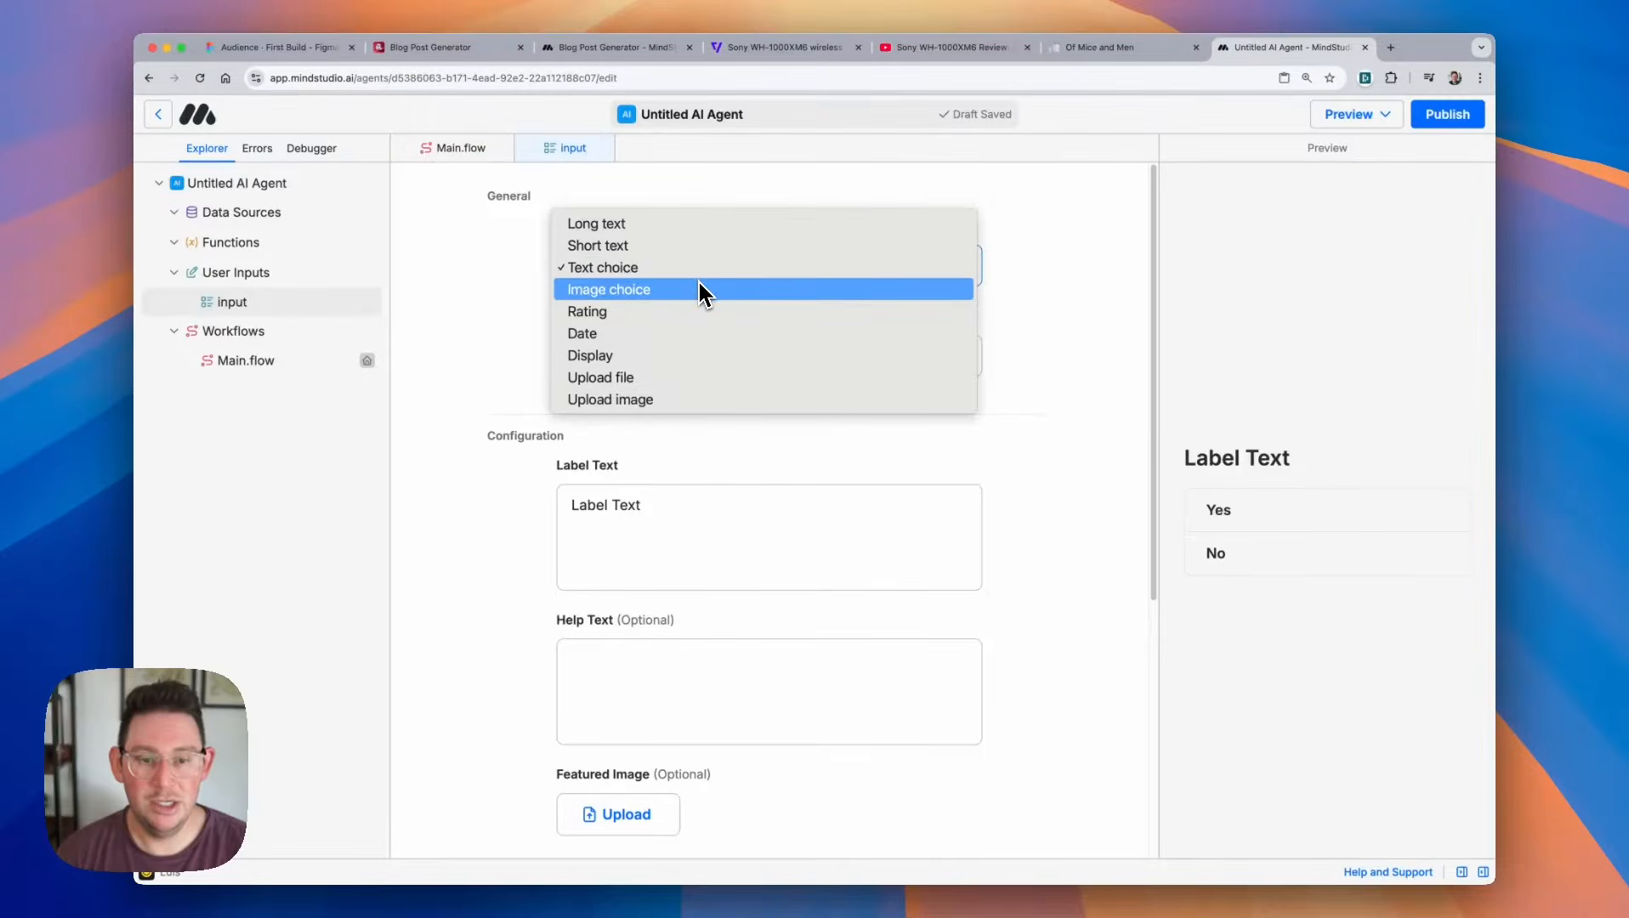
click(687, 317)
click(699, 272)
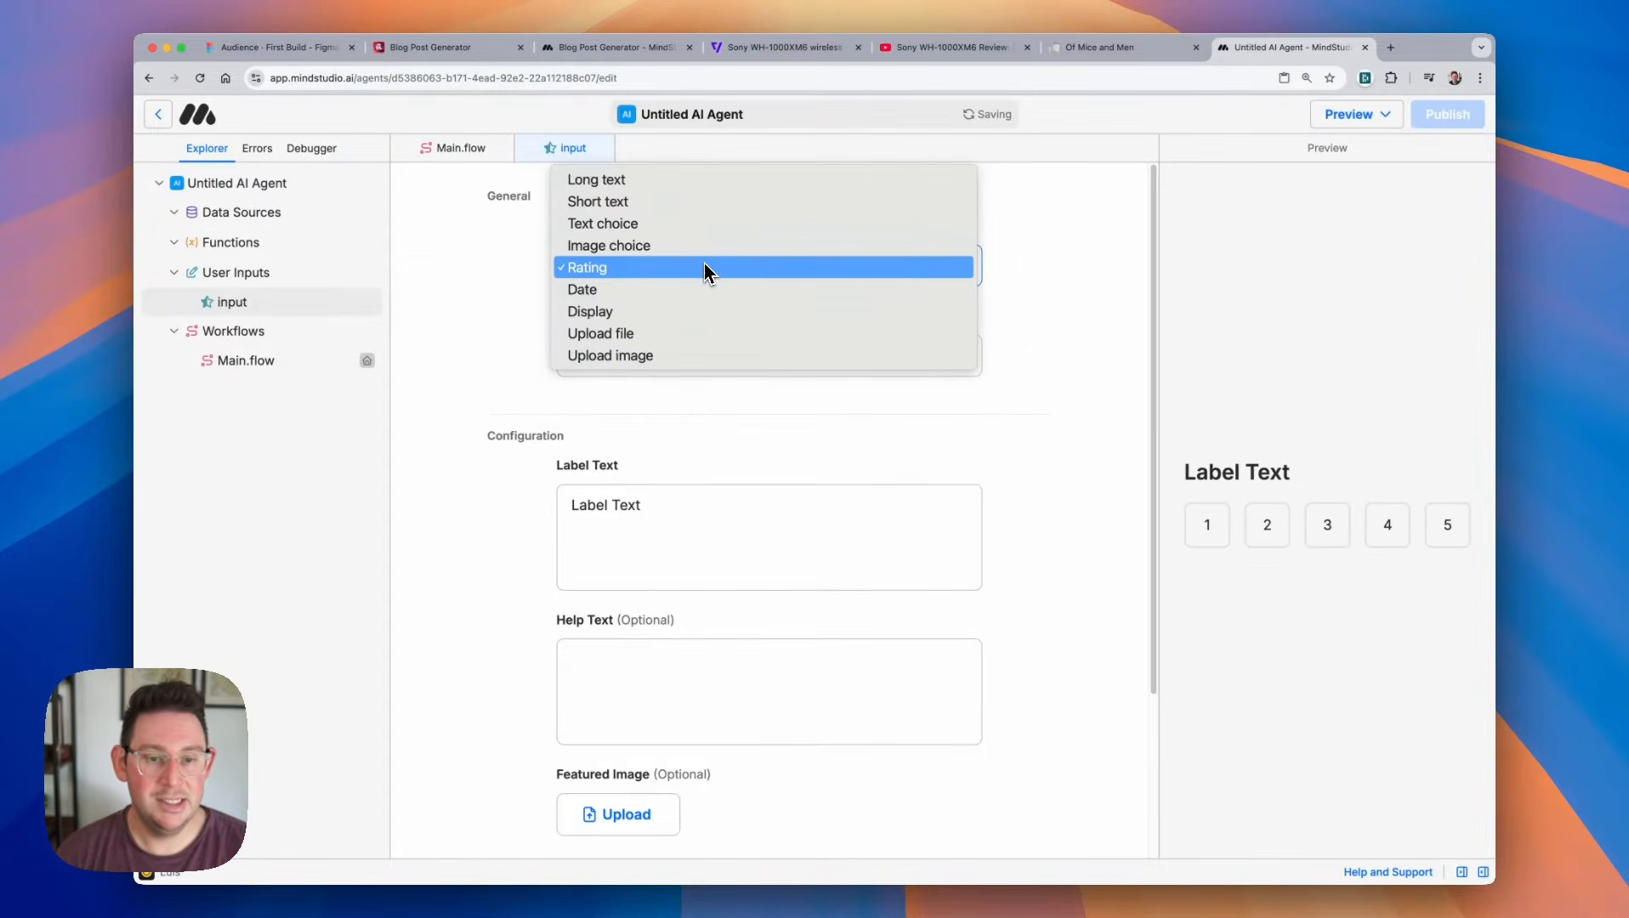
click(690, 332)
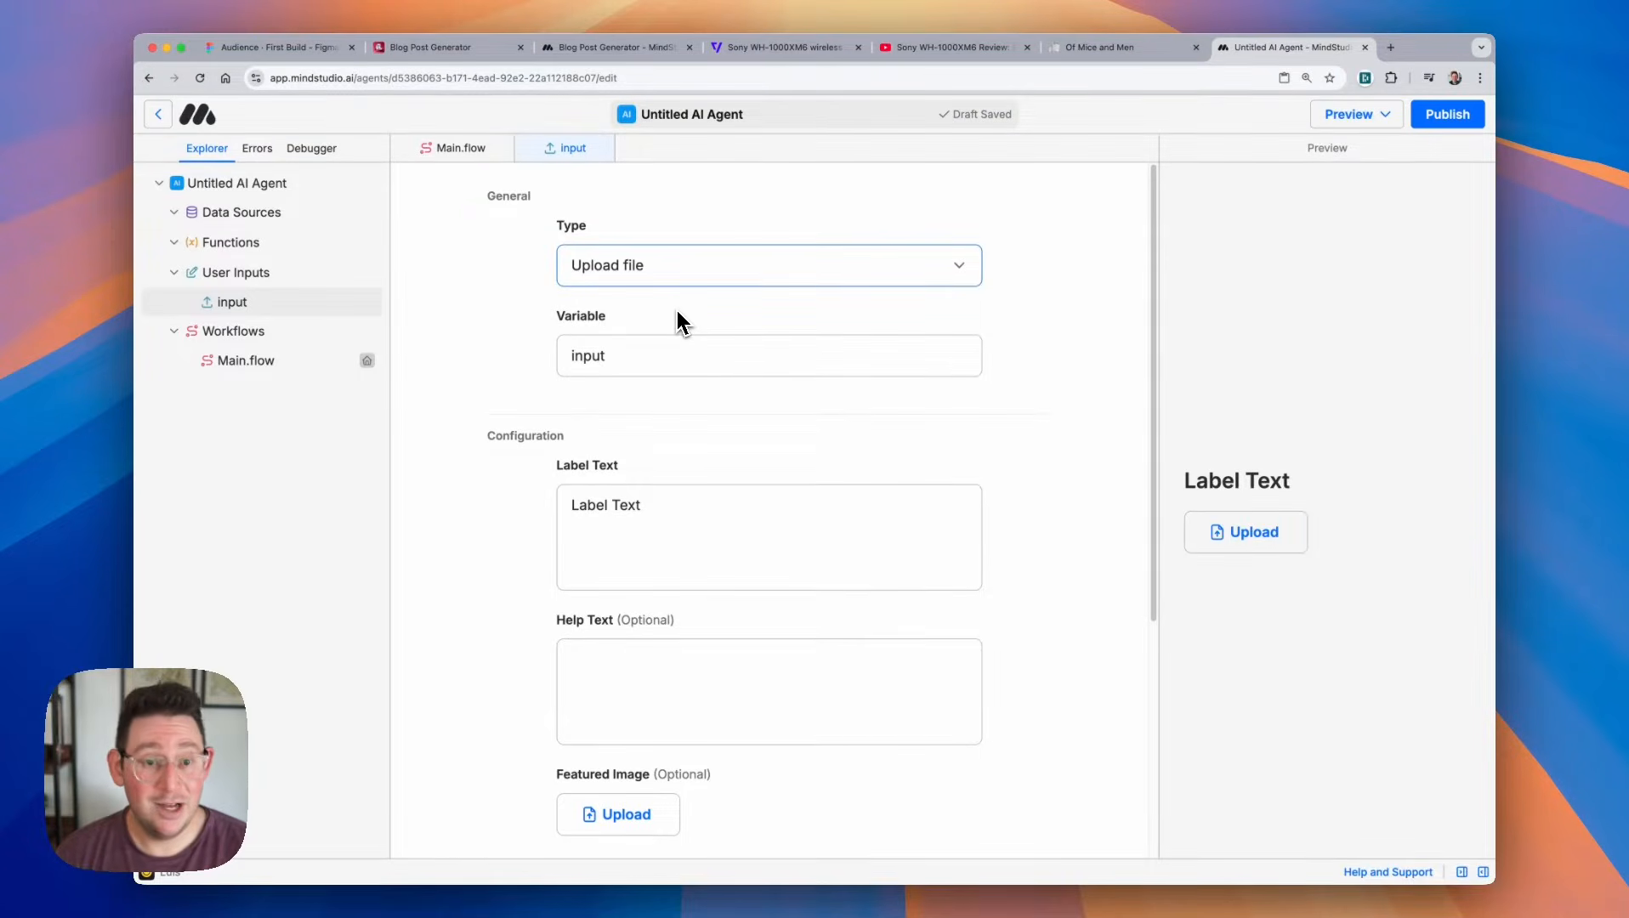
click(697, 274)
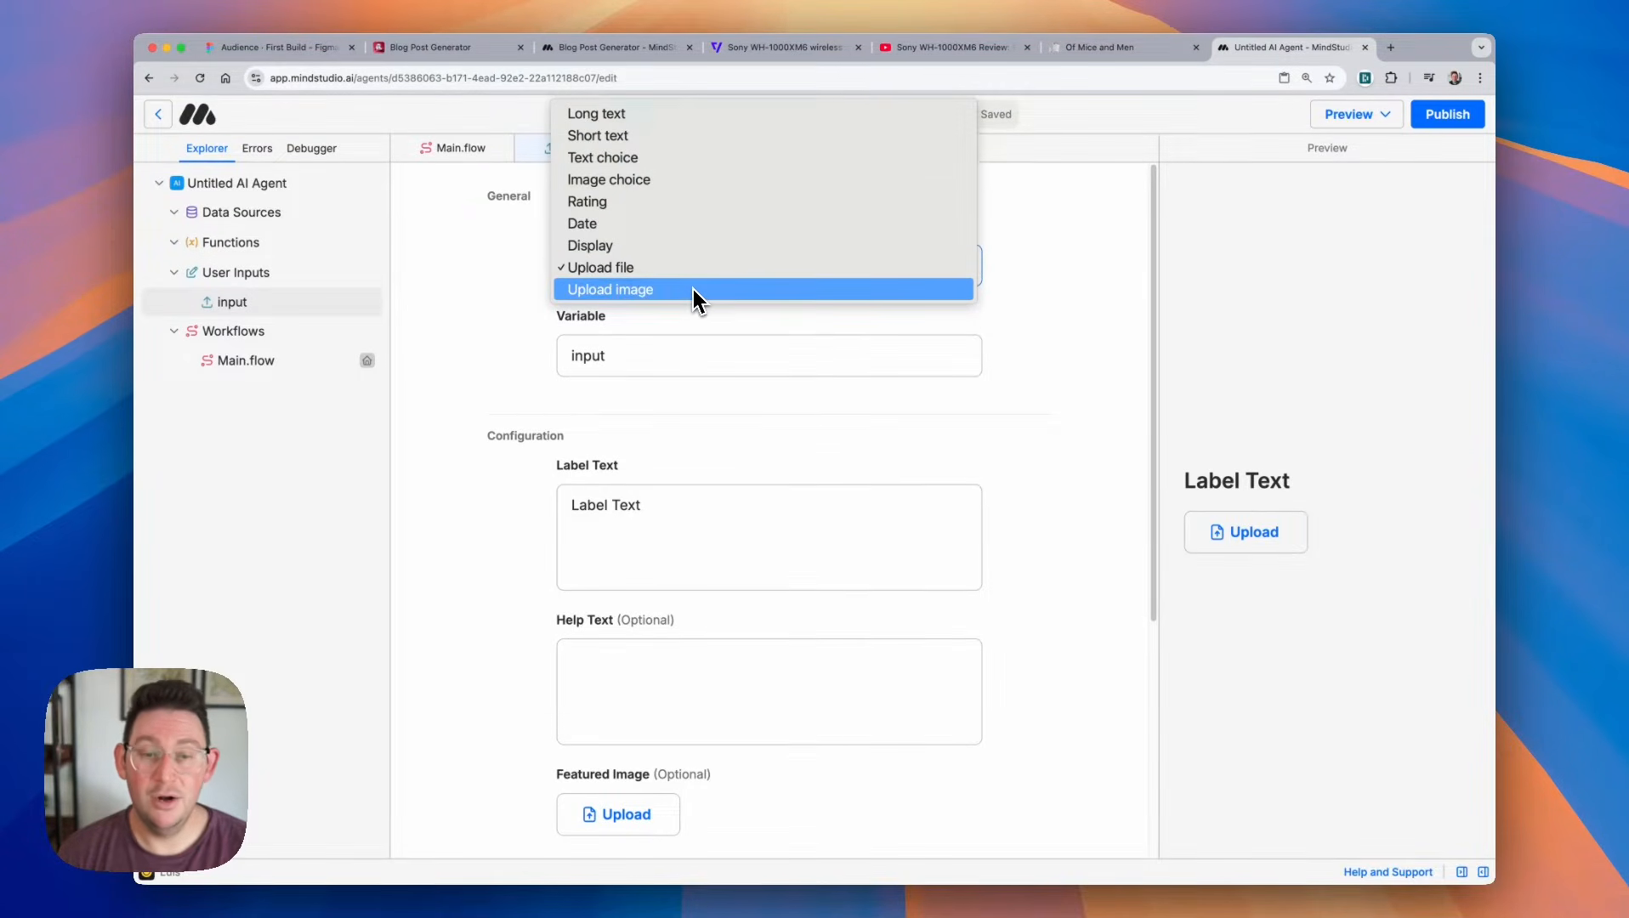
click(692, 290)
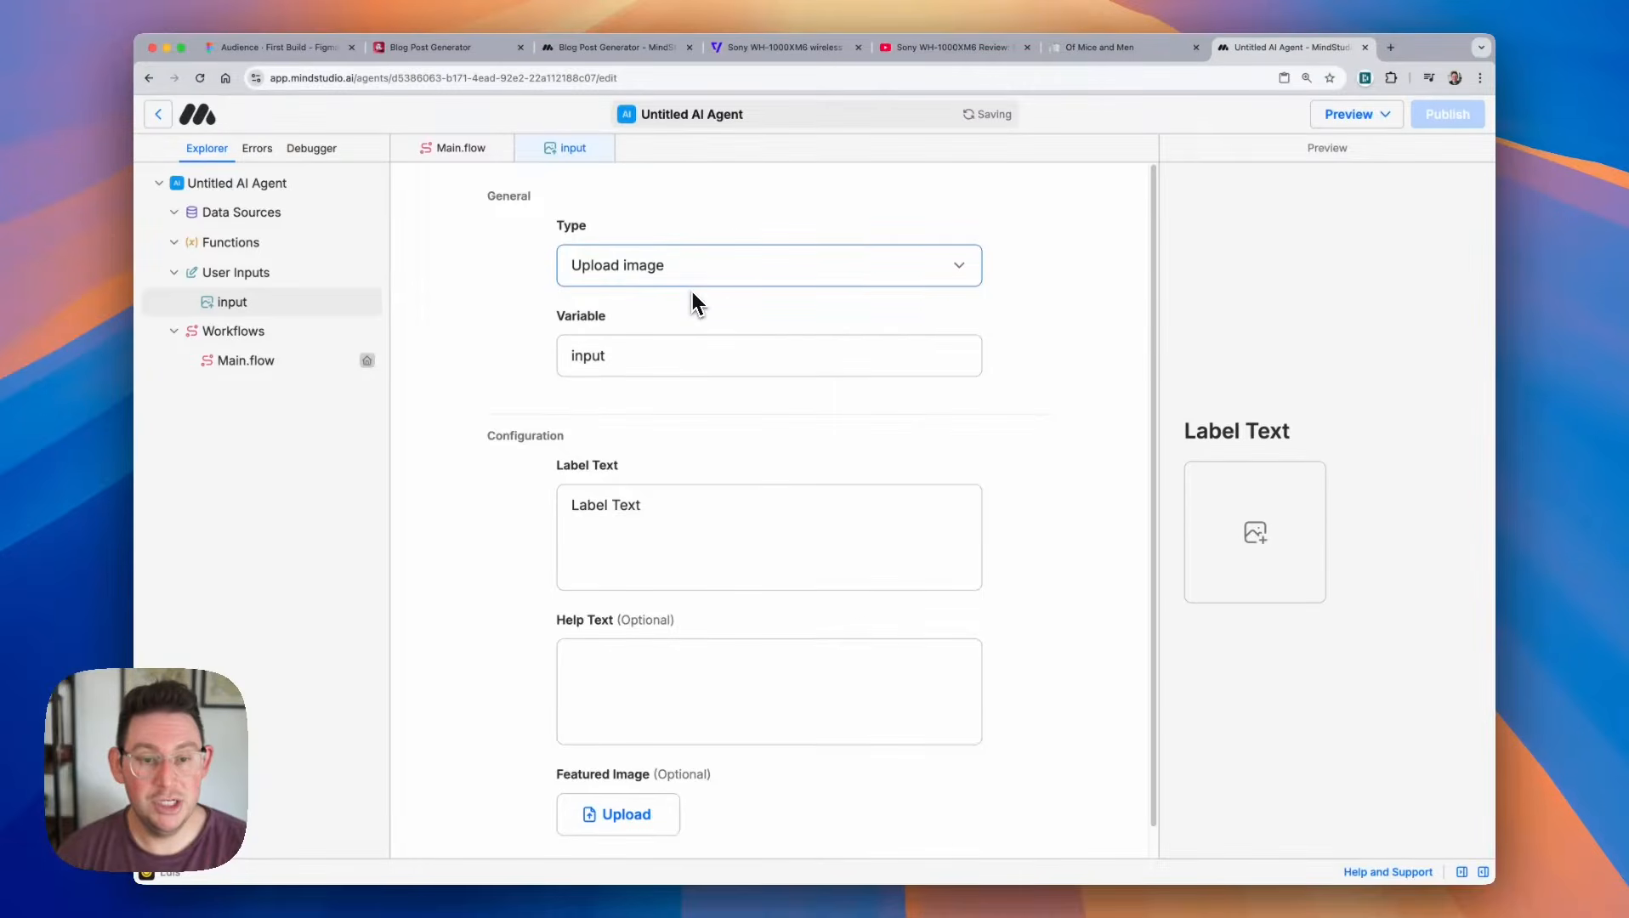
click(697, 274)
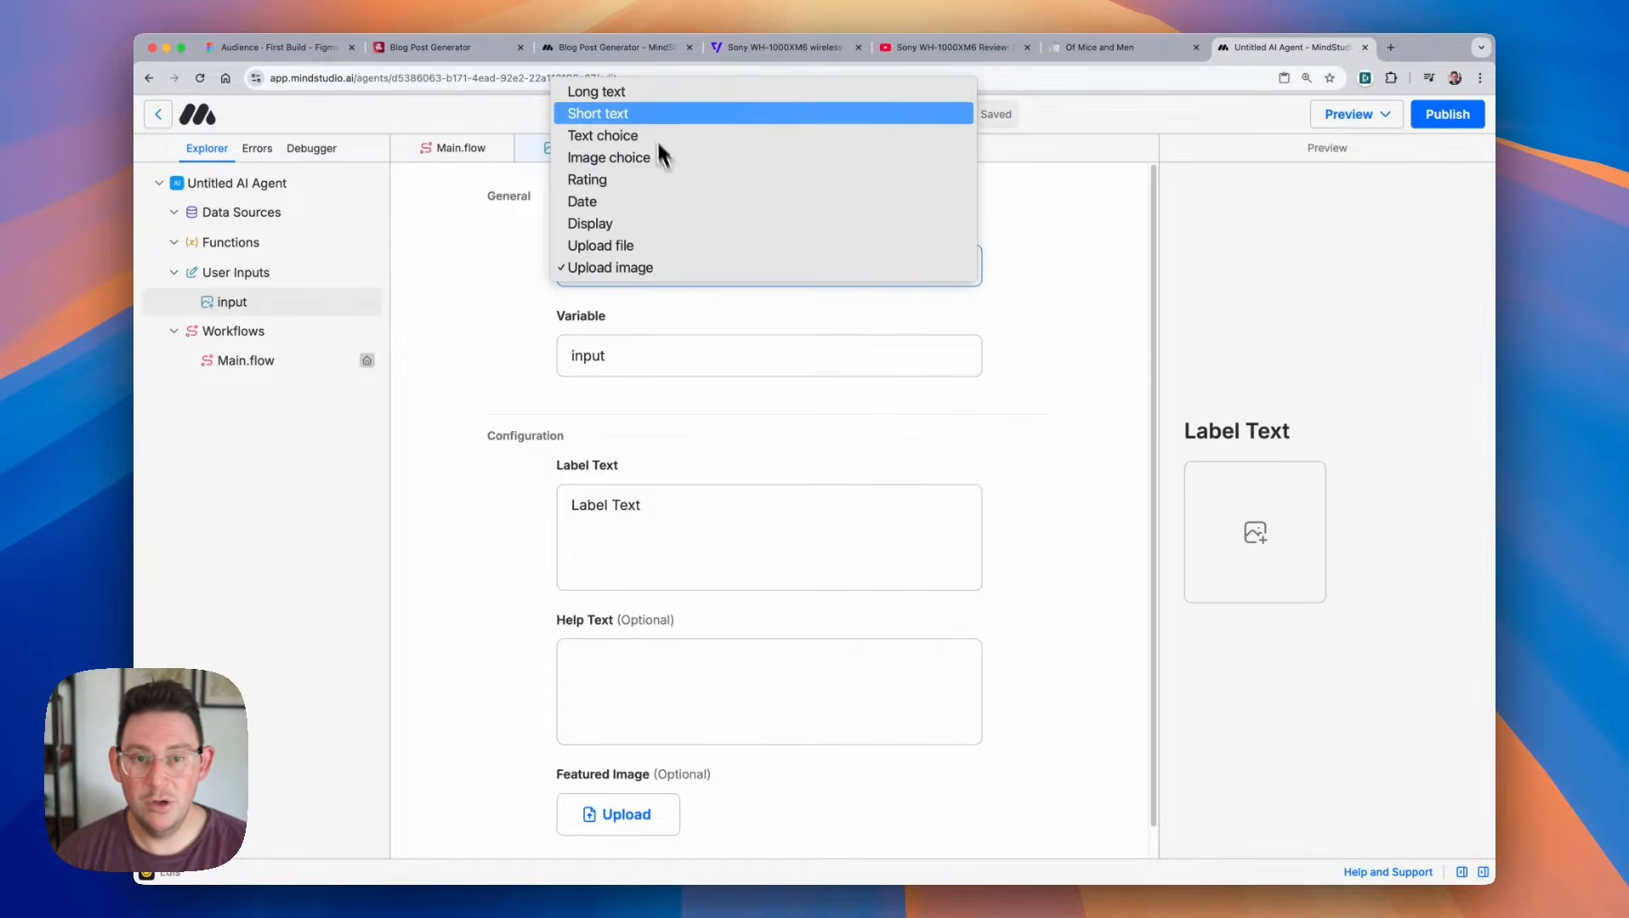
click(643, 93)
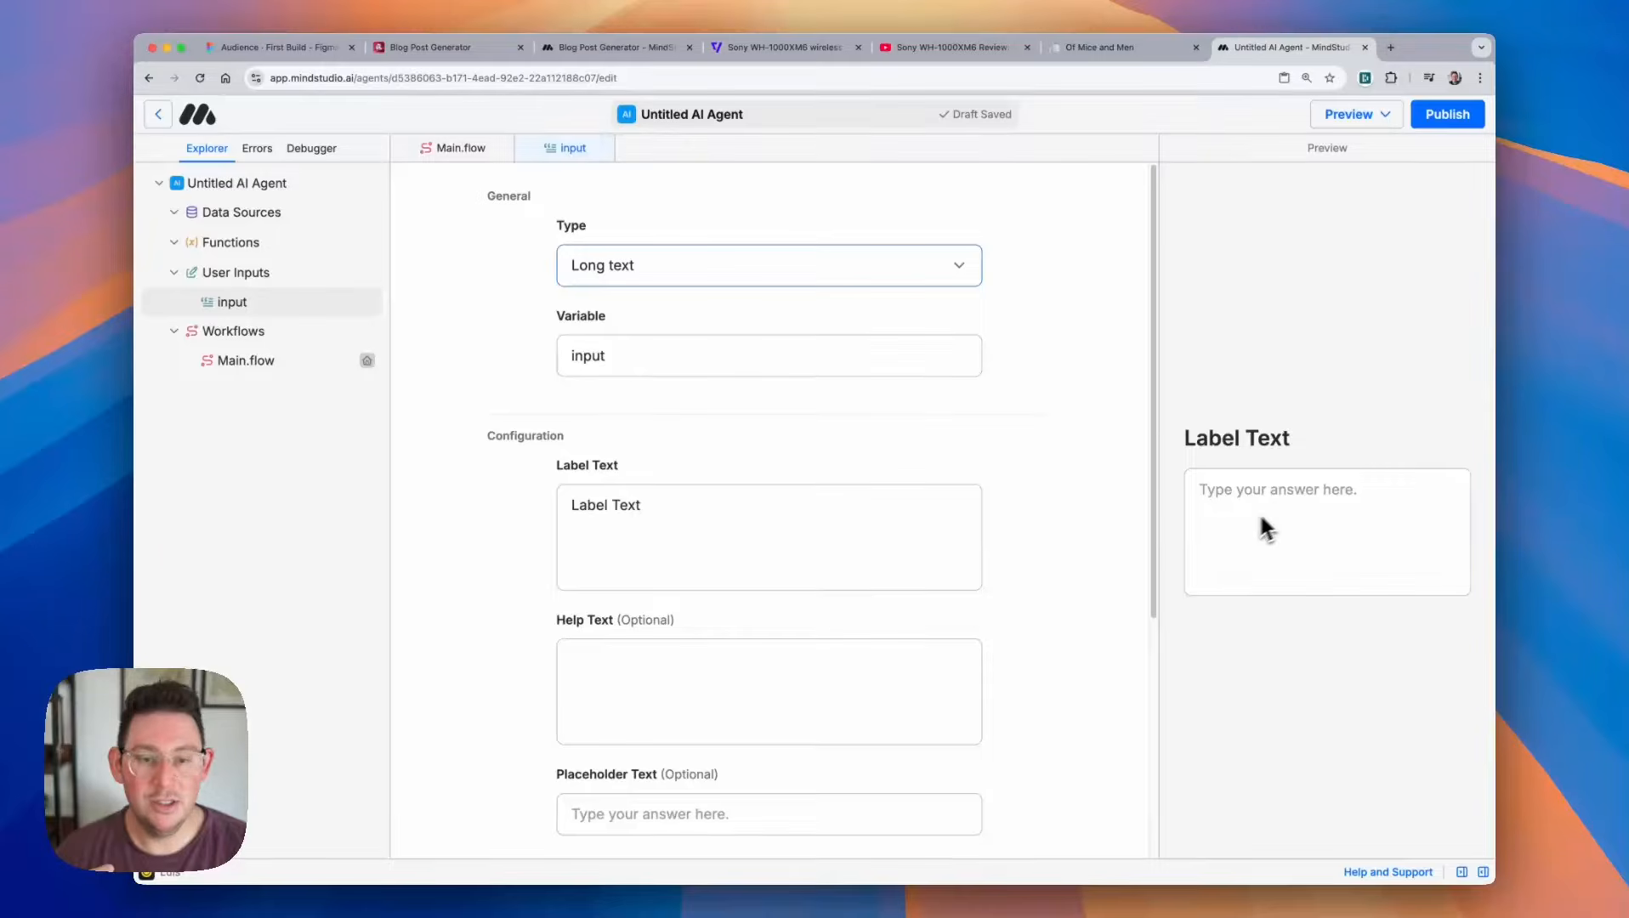
Name the user input's variable topic and set its label text to "Enter the topic we'd like to write about:".
drag(572, 356, 594, 356)
text(topic)
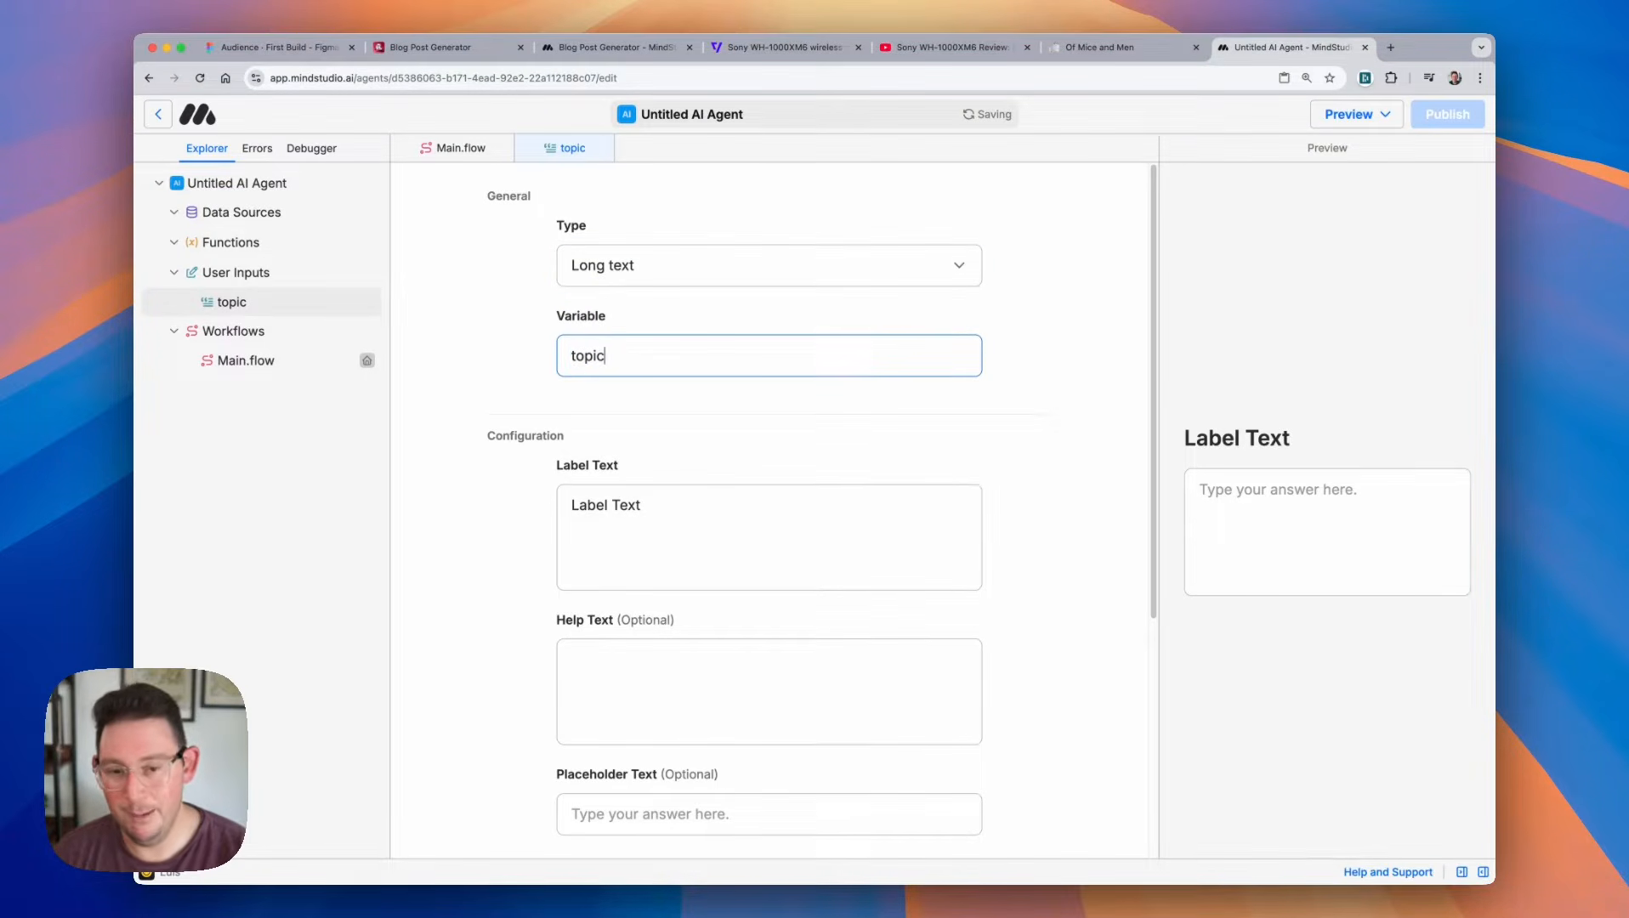
double_click(593, 505)
drag(593, 505, 647, 509)
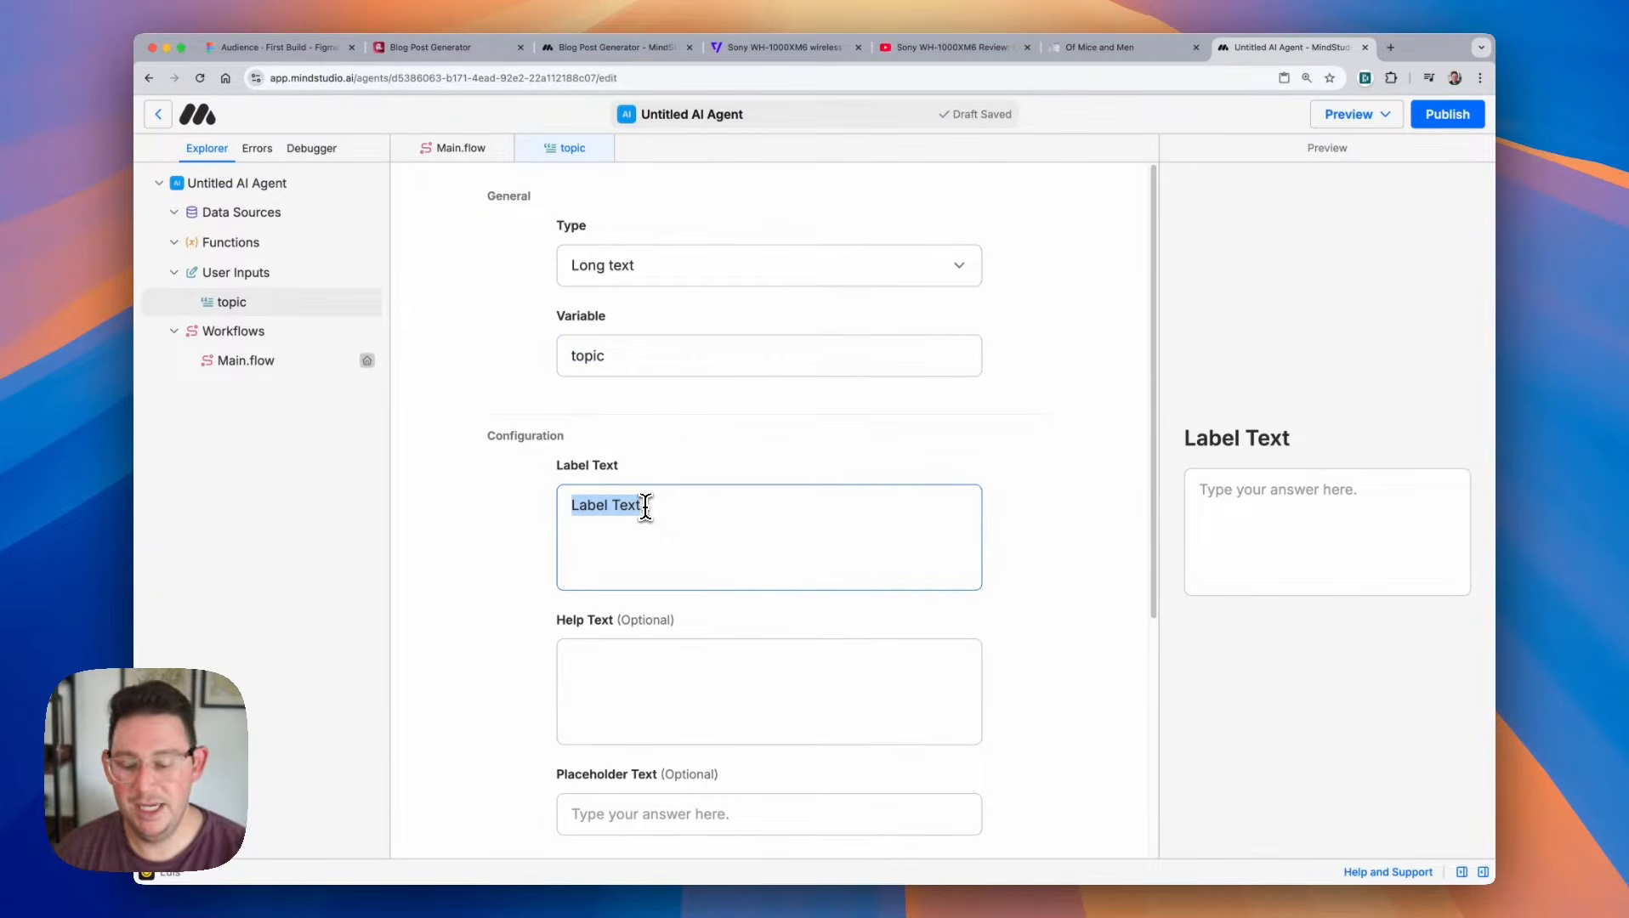
text(Enter th)
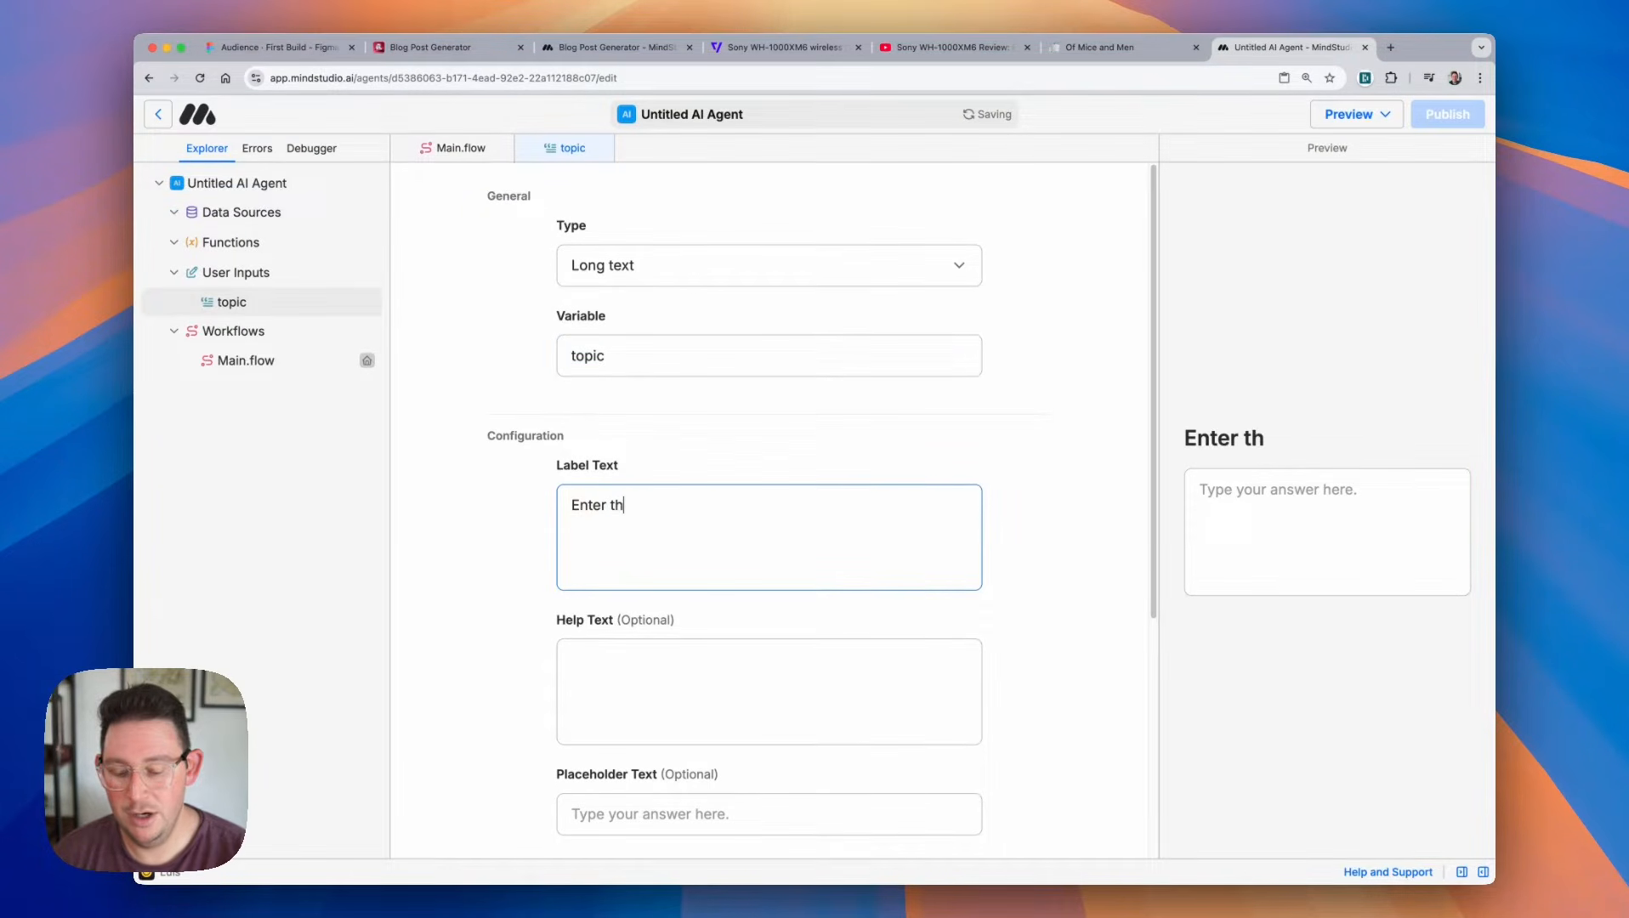
text(e topic we'd li)
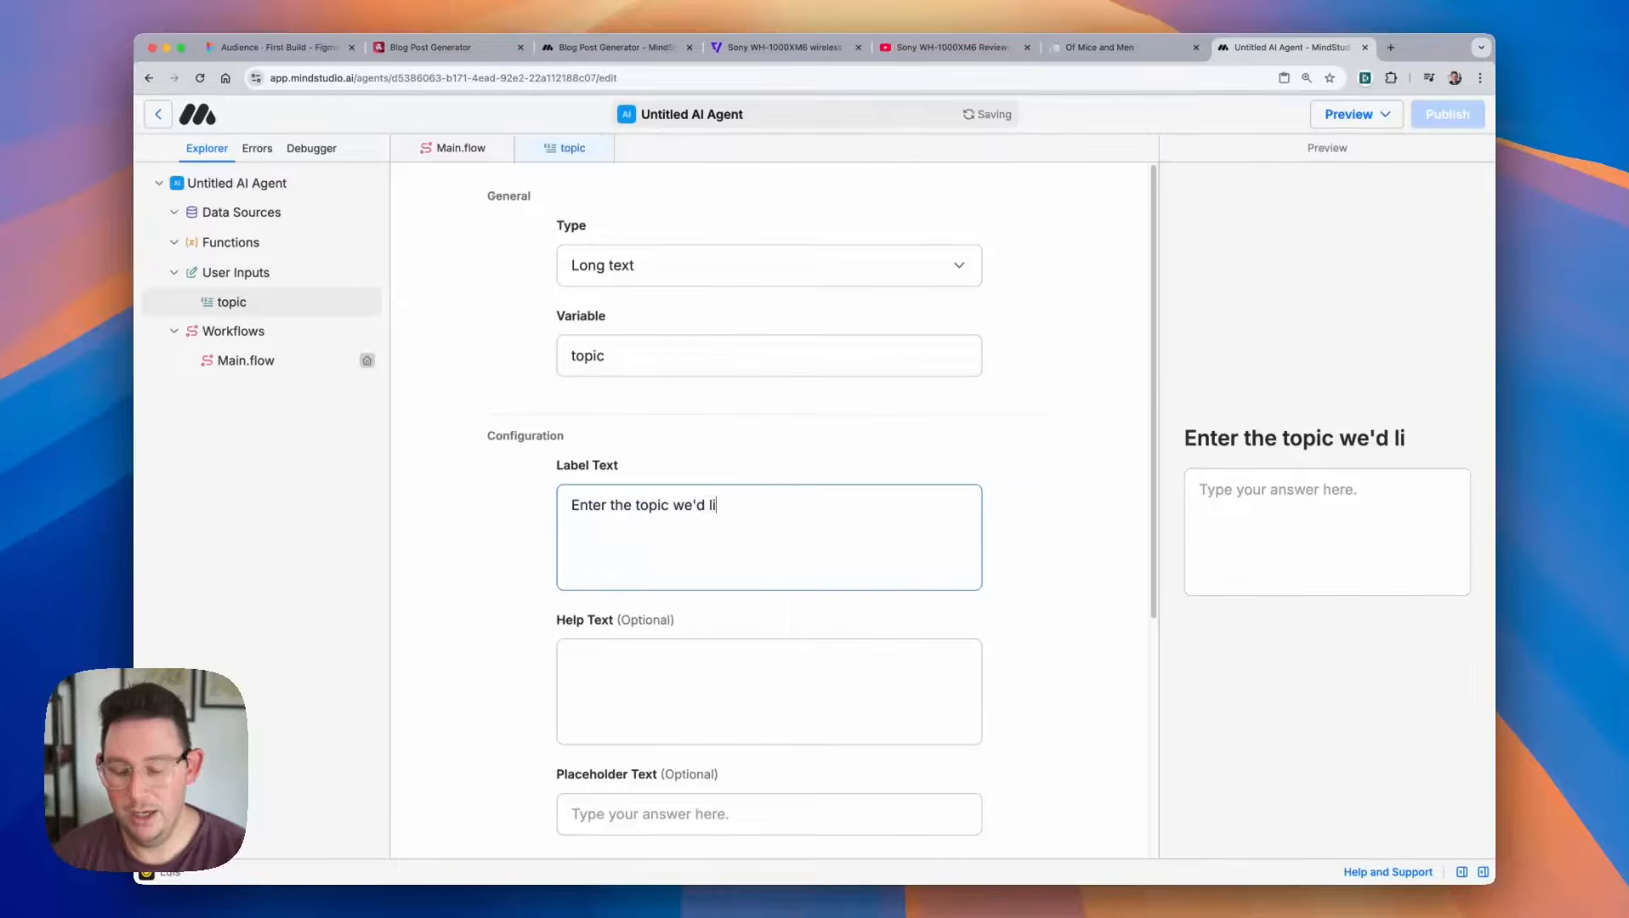
text(ke to write about:)
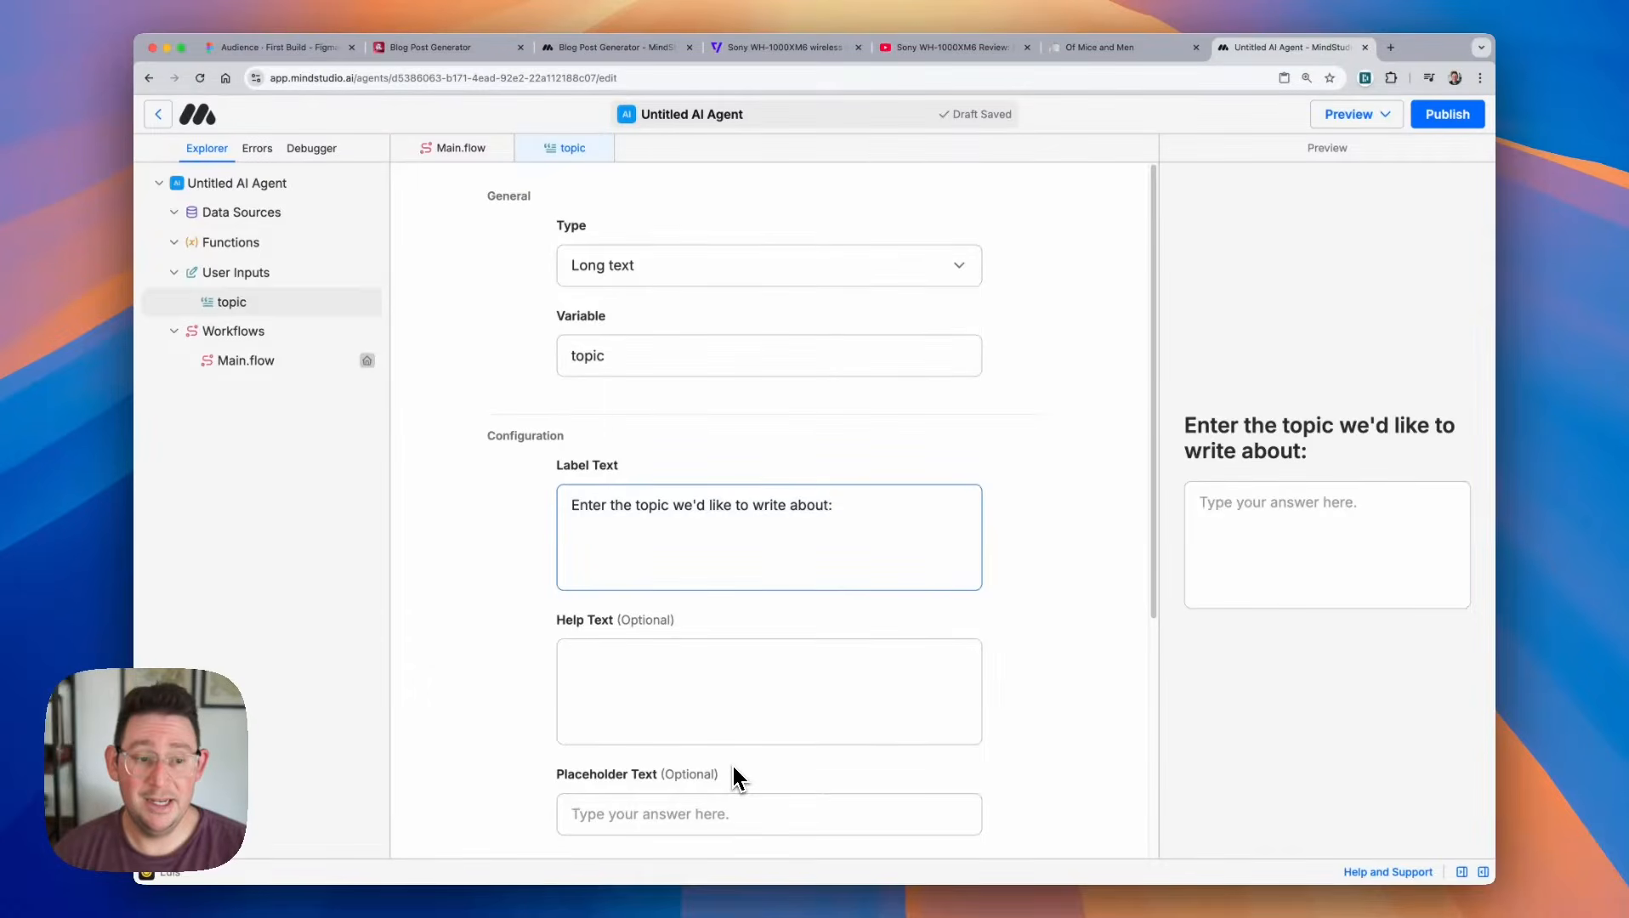
scroll(1000, 664, down, 5)
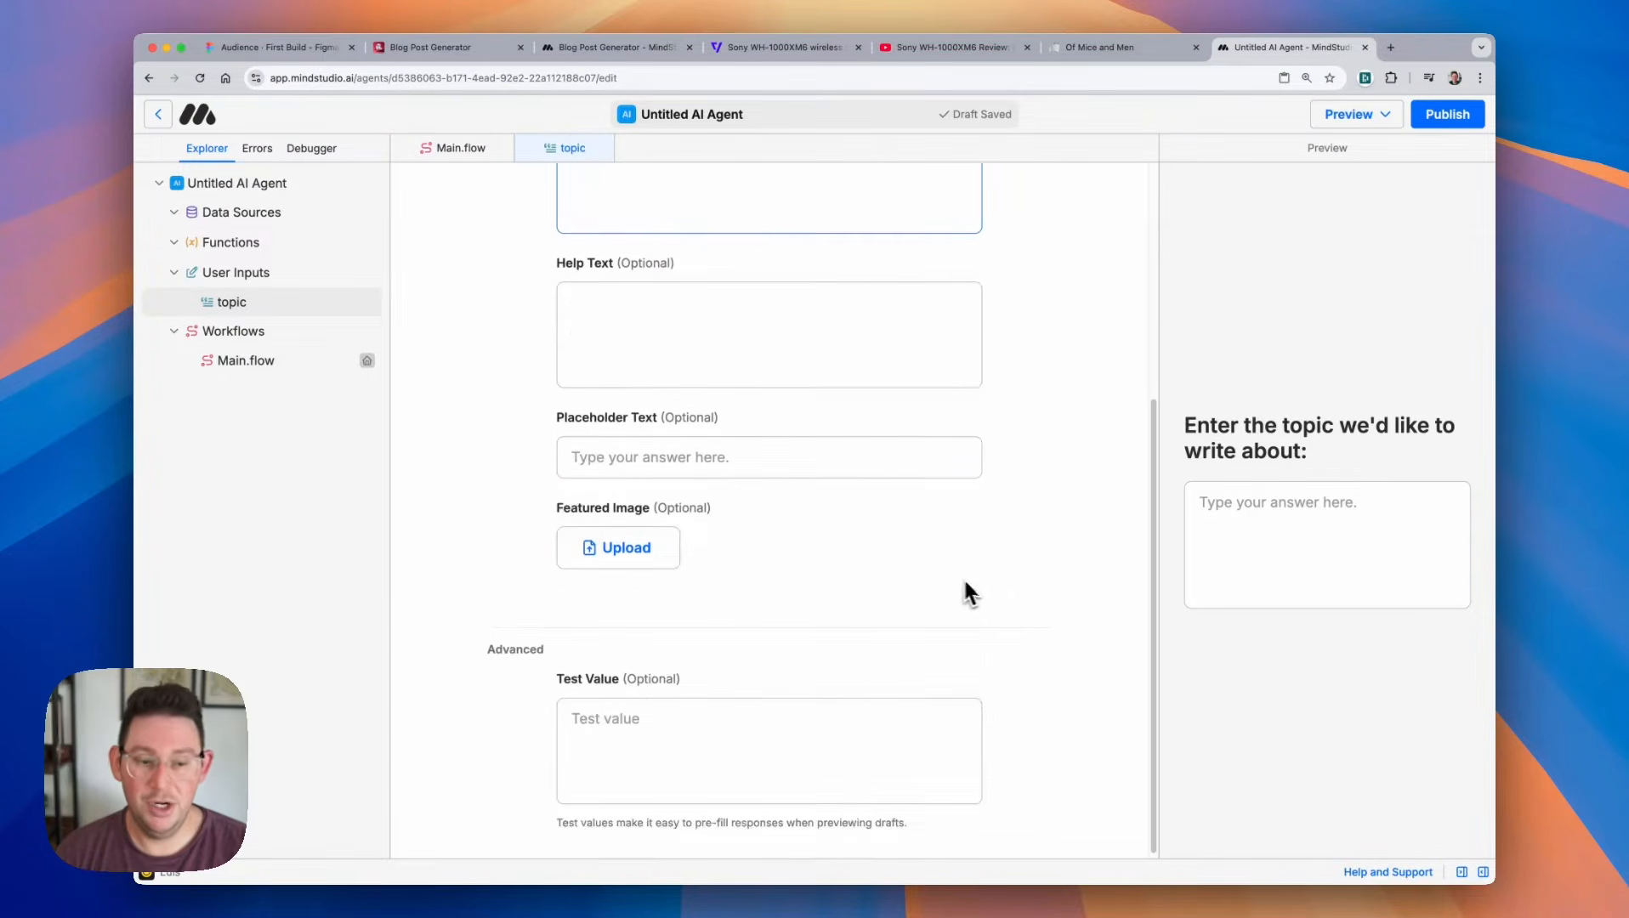
scroll(1030, 575, up, 5)
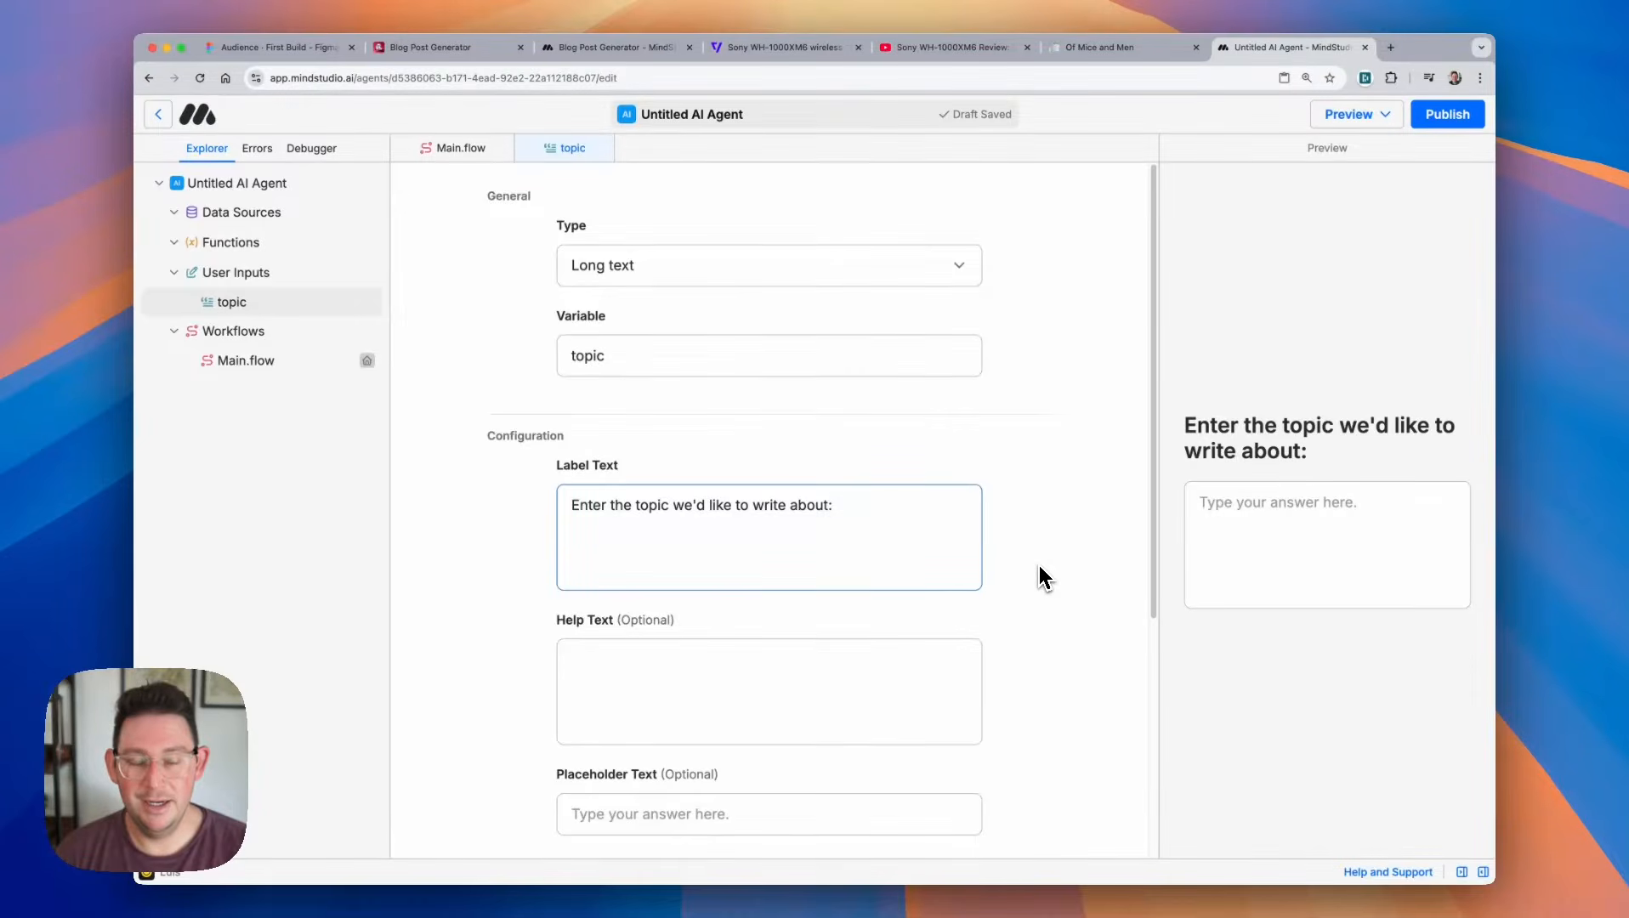
scroll(1038, 565, down, 5)
scroll(1057, 626, up, 5)
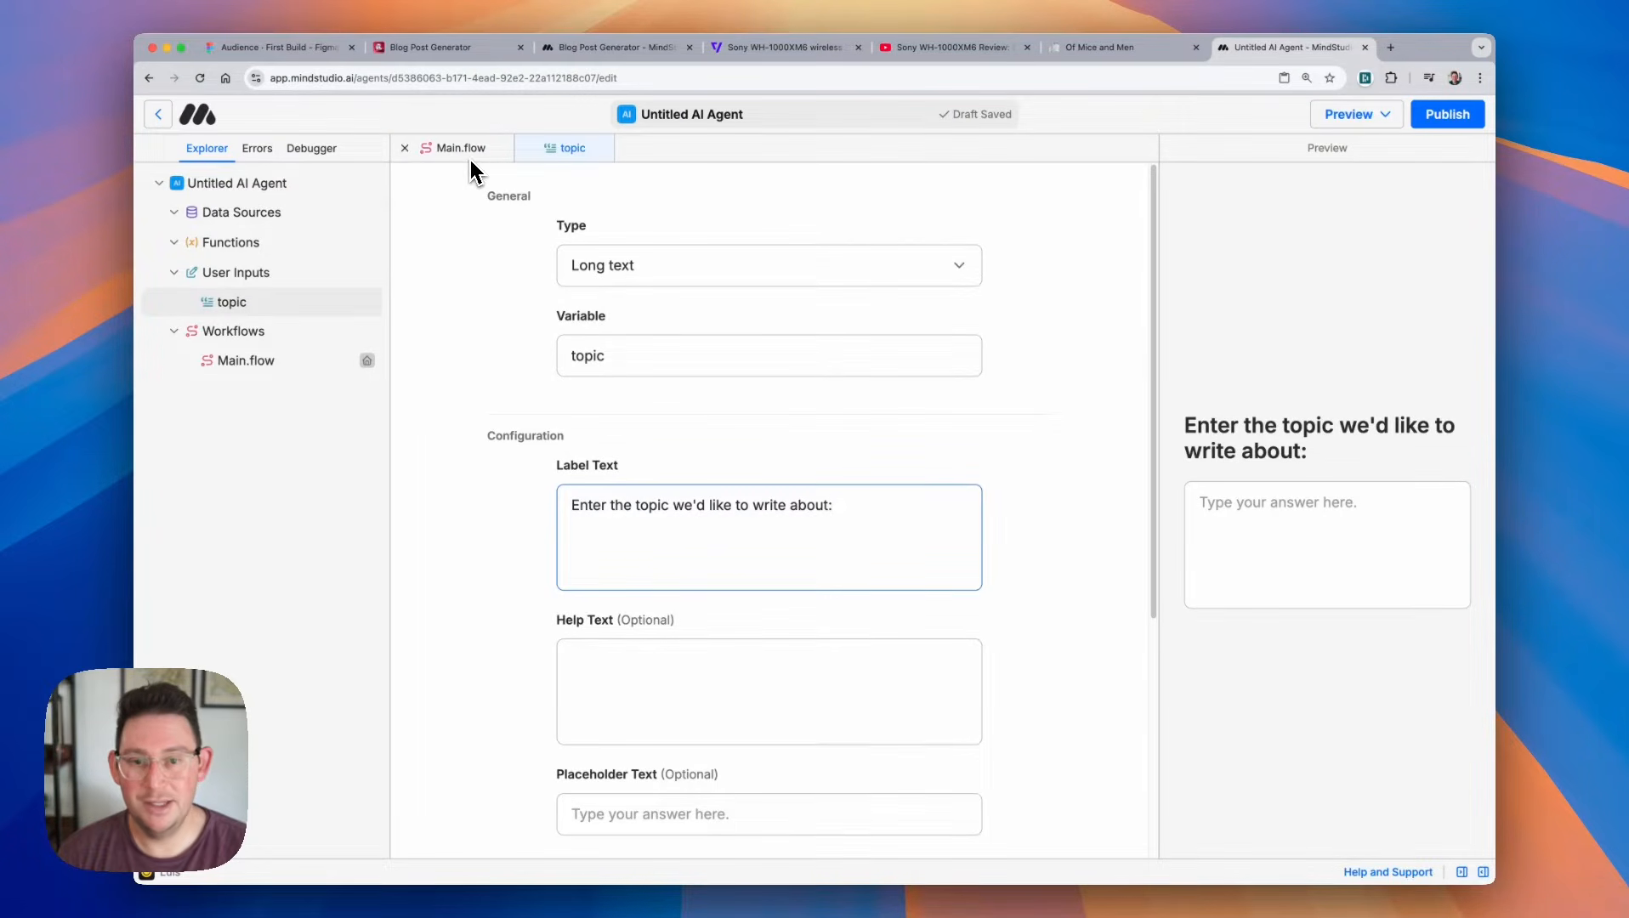
Space out the Start, User Input and End blocks in Main.flow to make room between User Input and End.
click(289, 364)
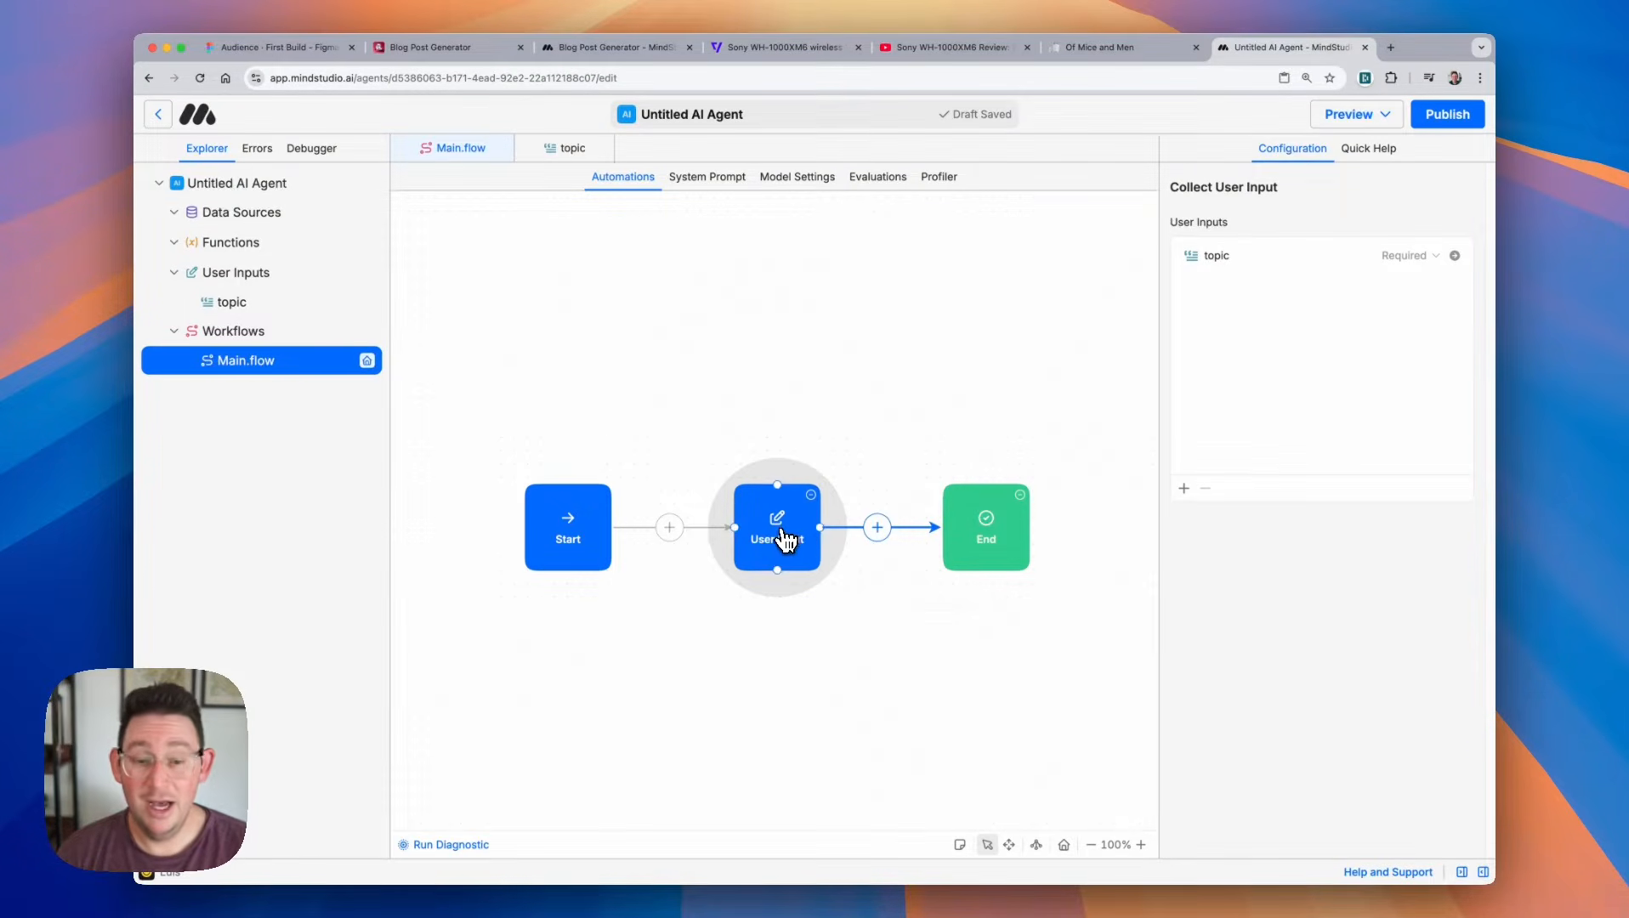
drag(585, 535, 513, 539)
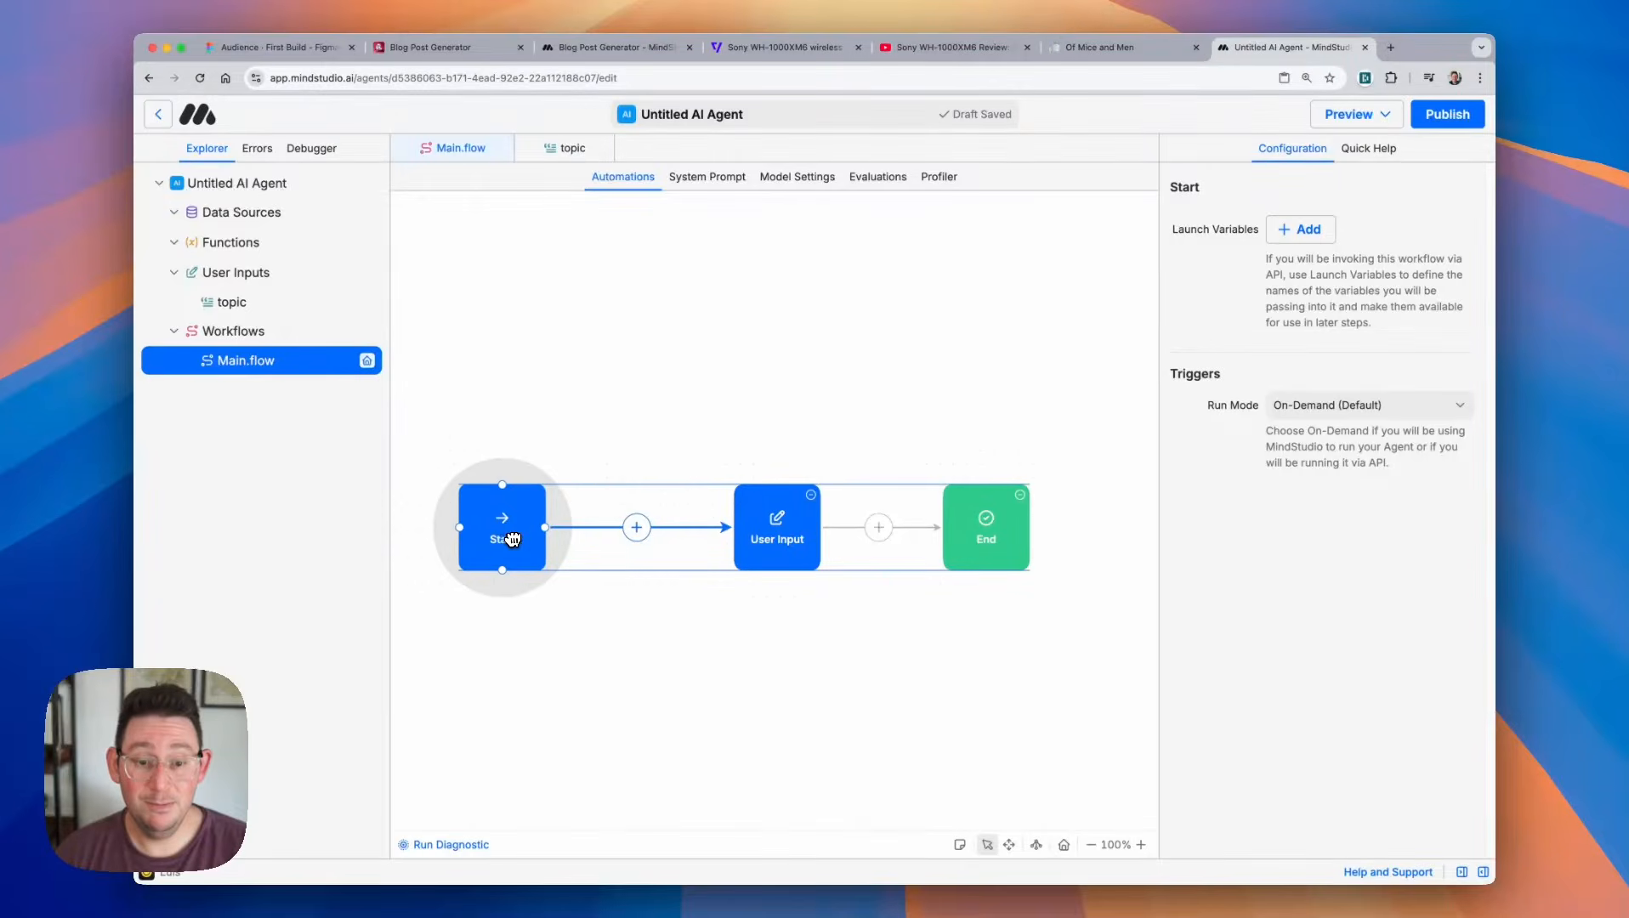
drag(770, 534, 678, 533)
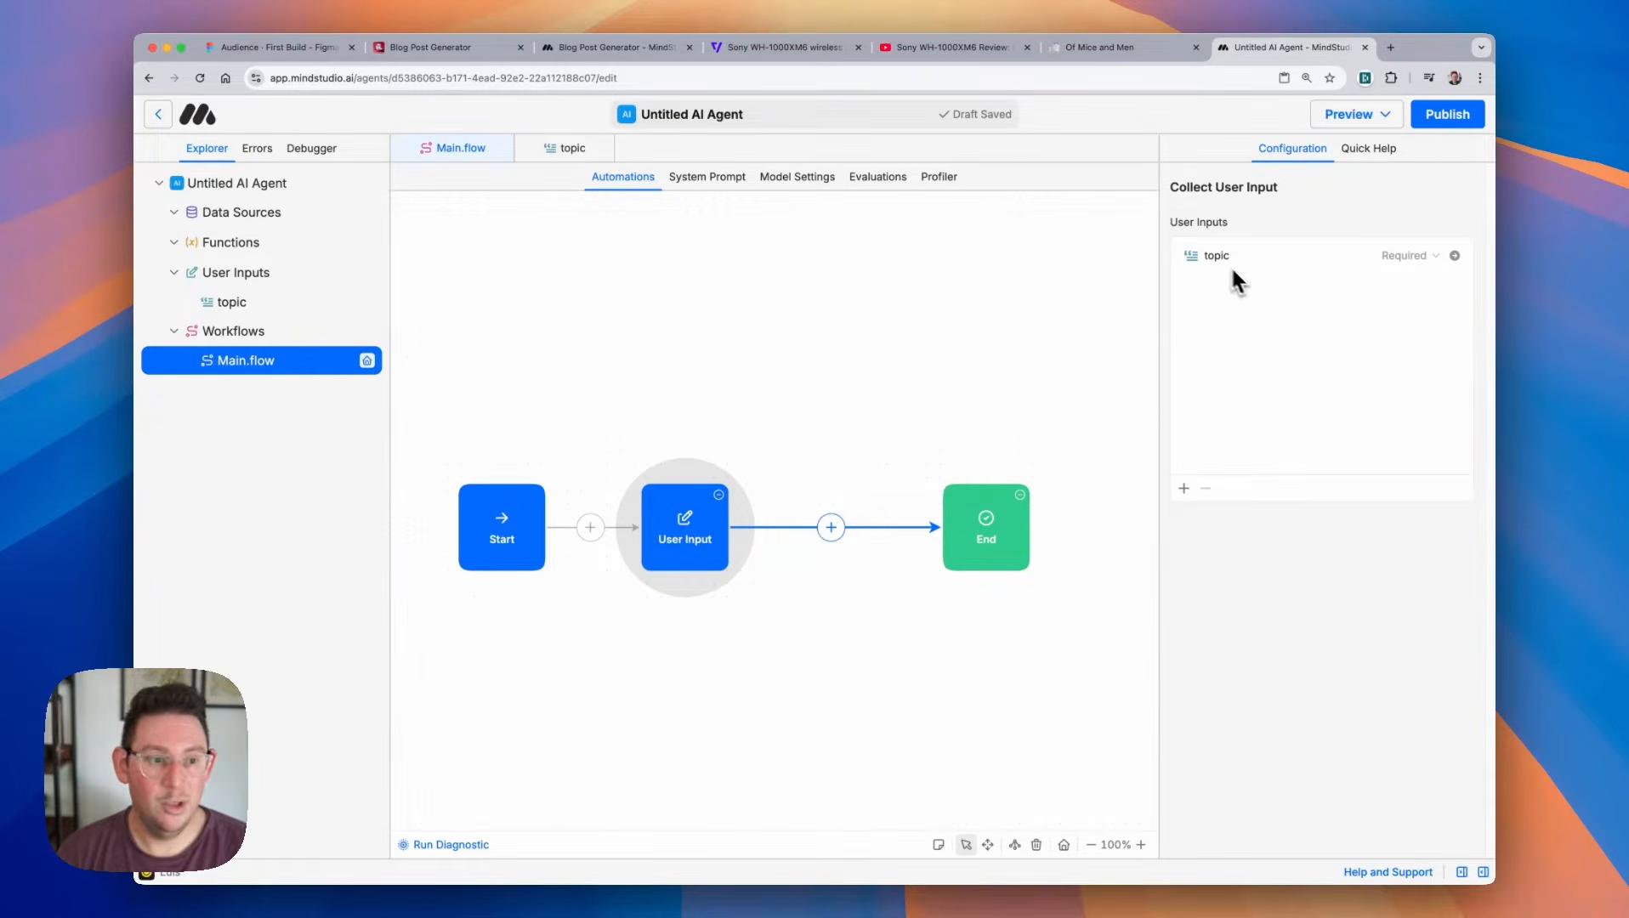
drag(983, 509, 1021, 511)
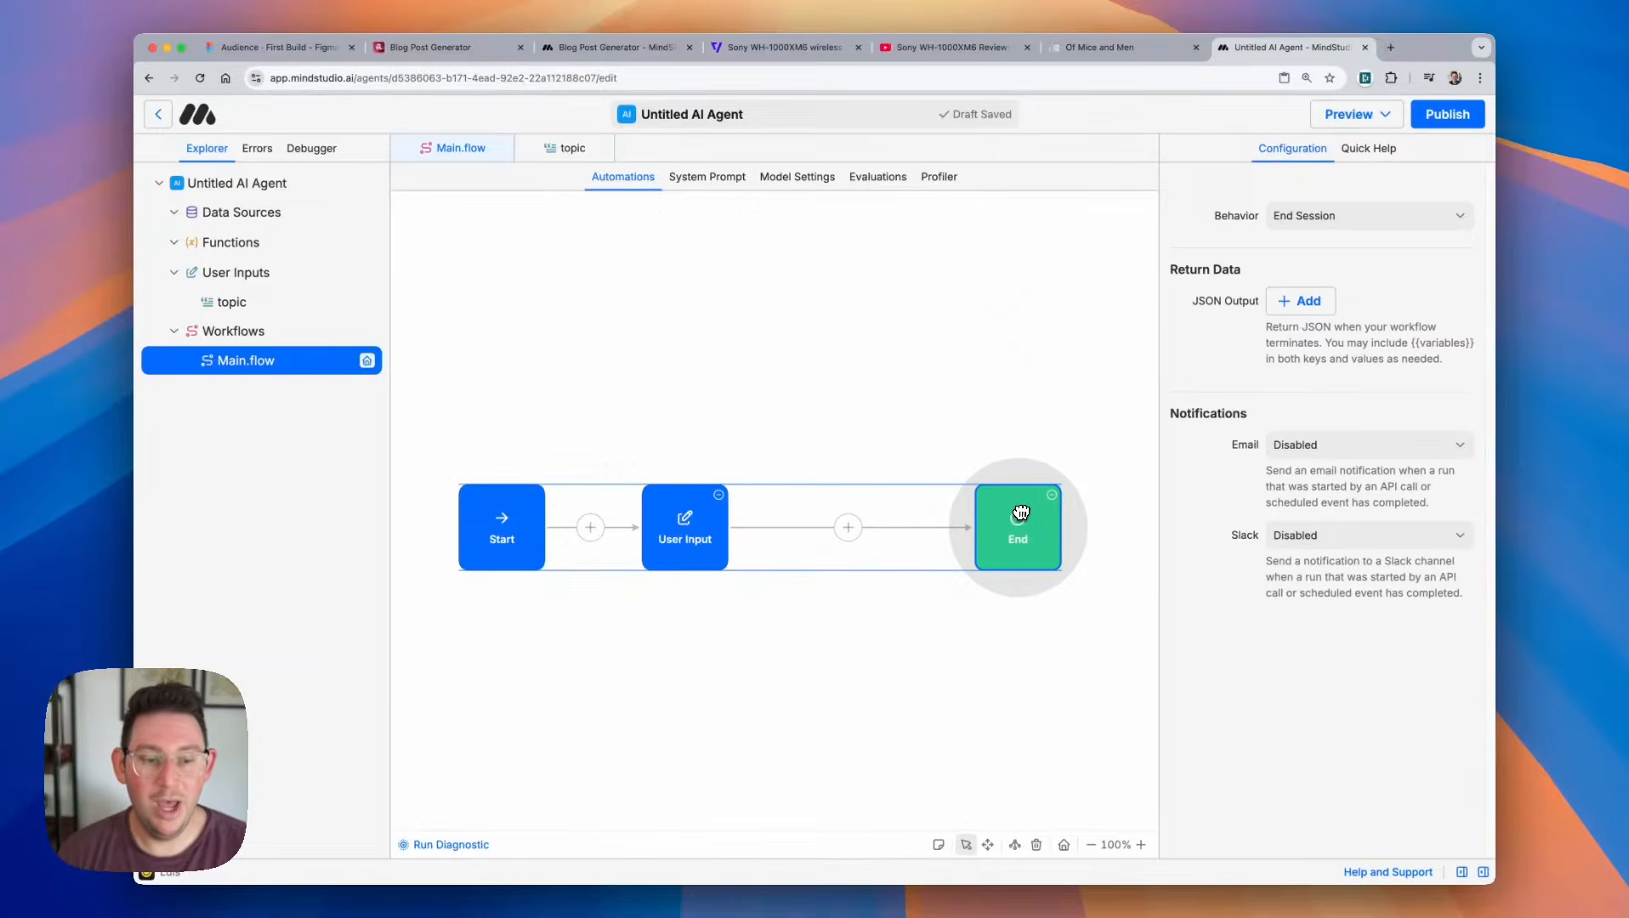
Insert a Display Content block between User Input and End with the variable {{topic}} as its message.
click(859, 533)
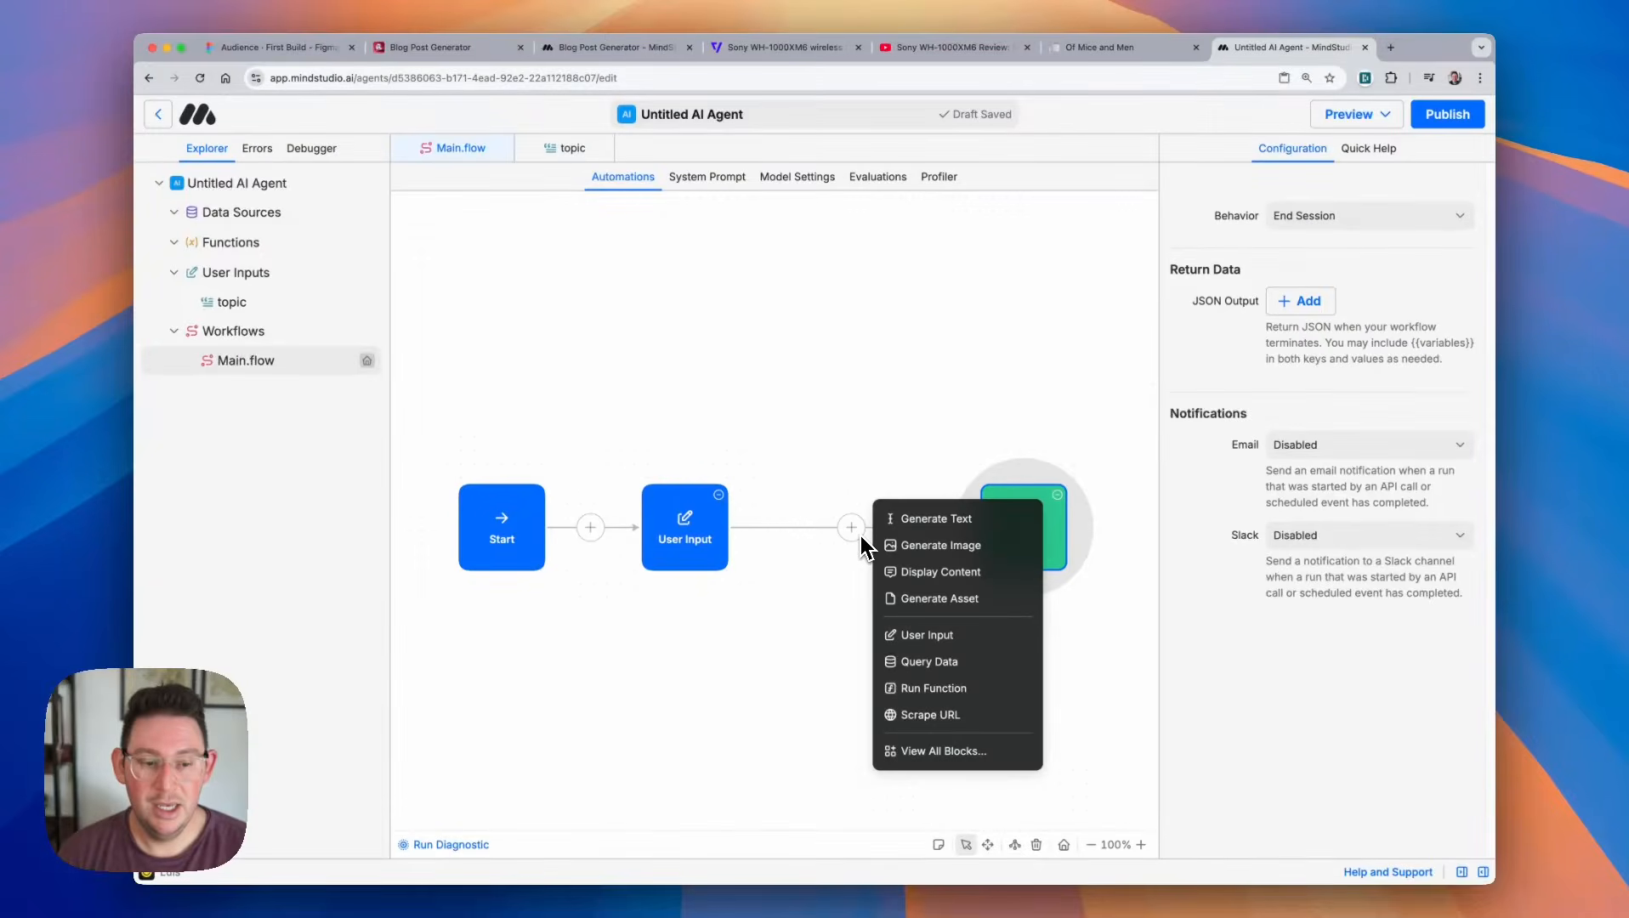
click(929, 574)
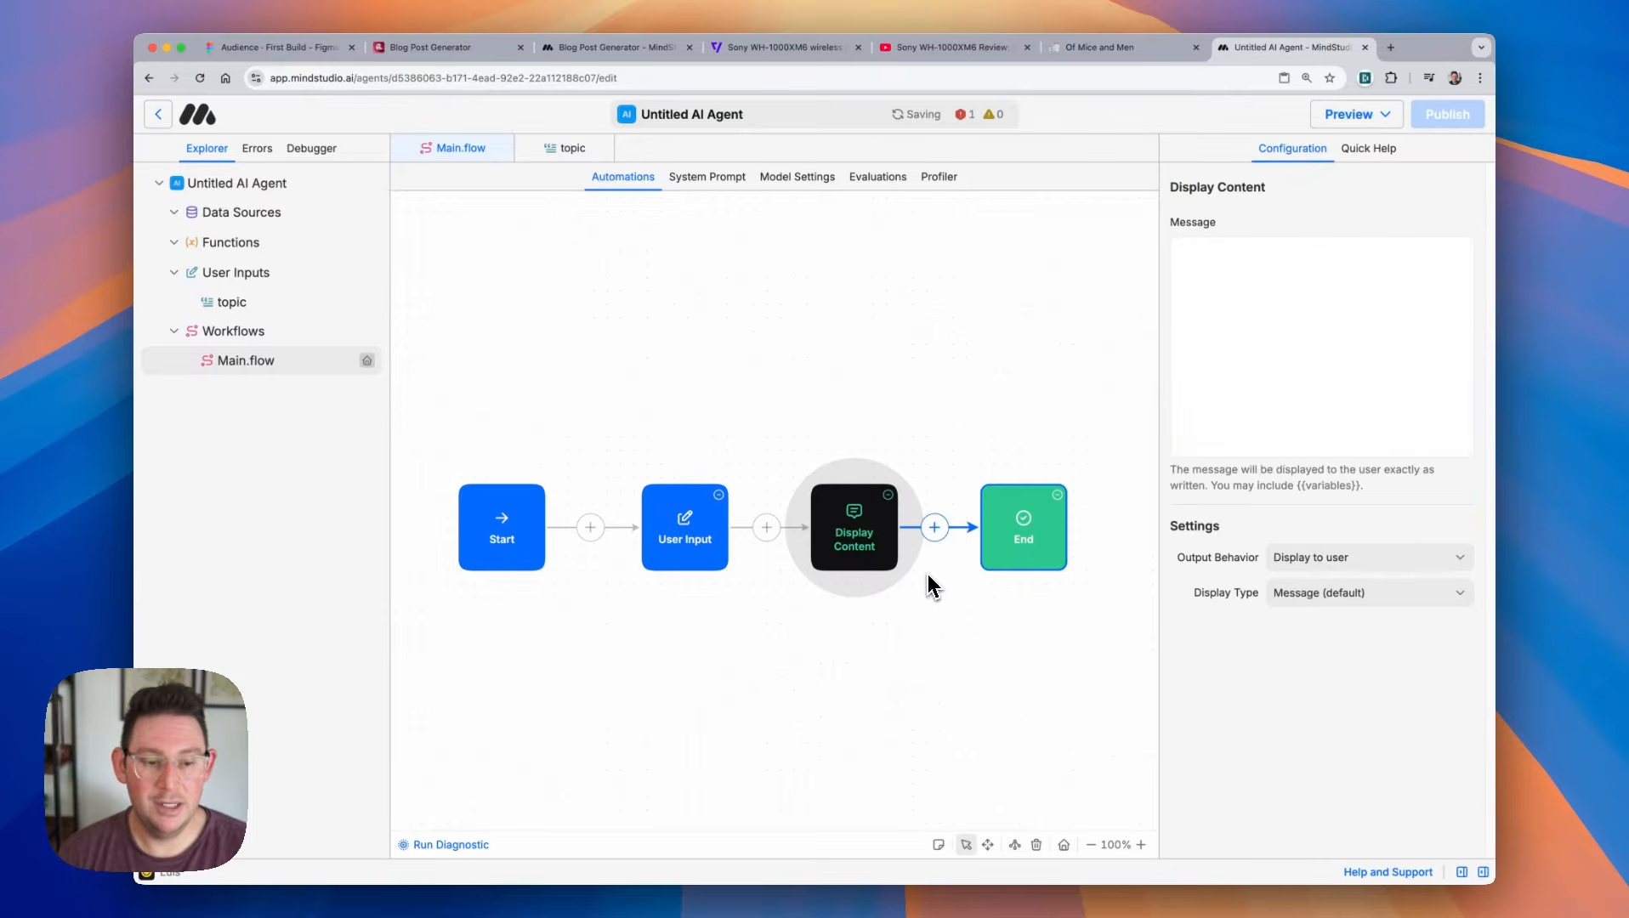
drag(866, 541, 864, 541)
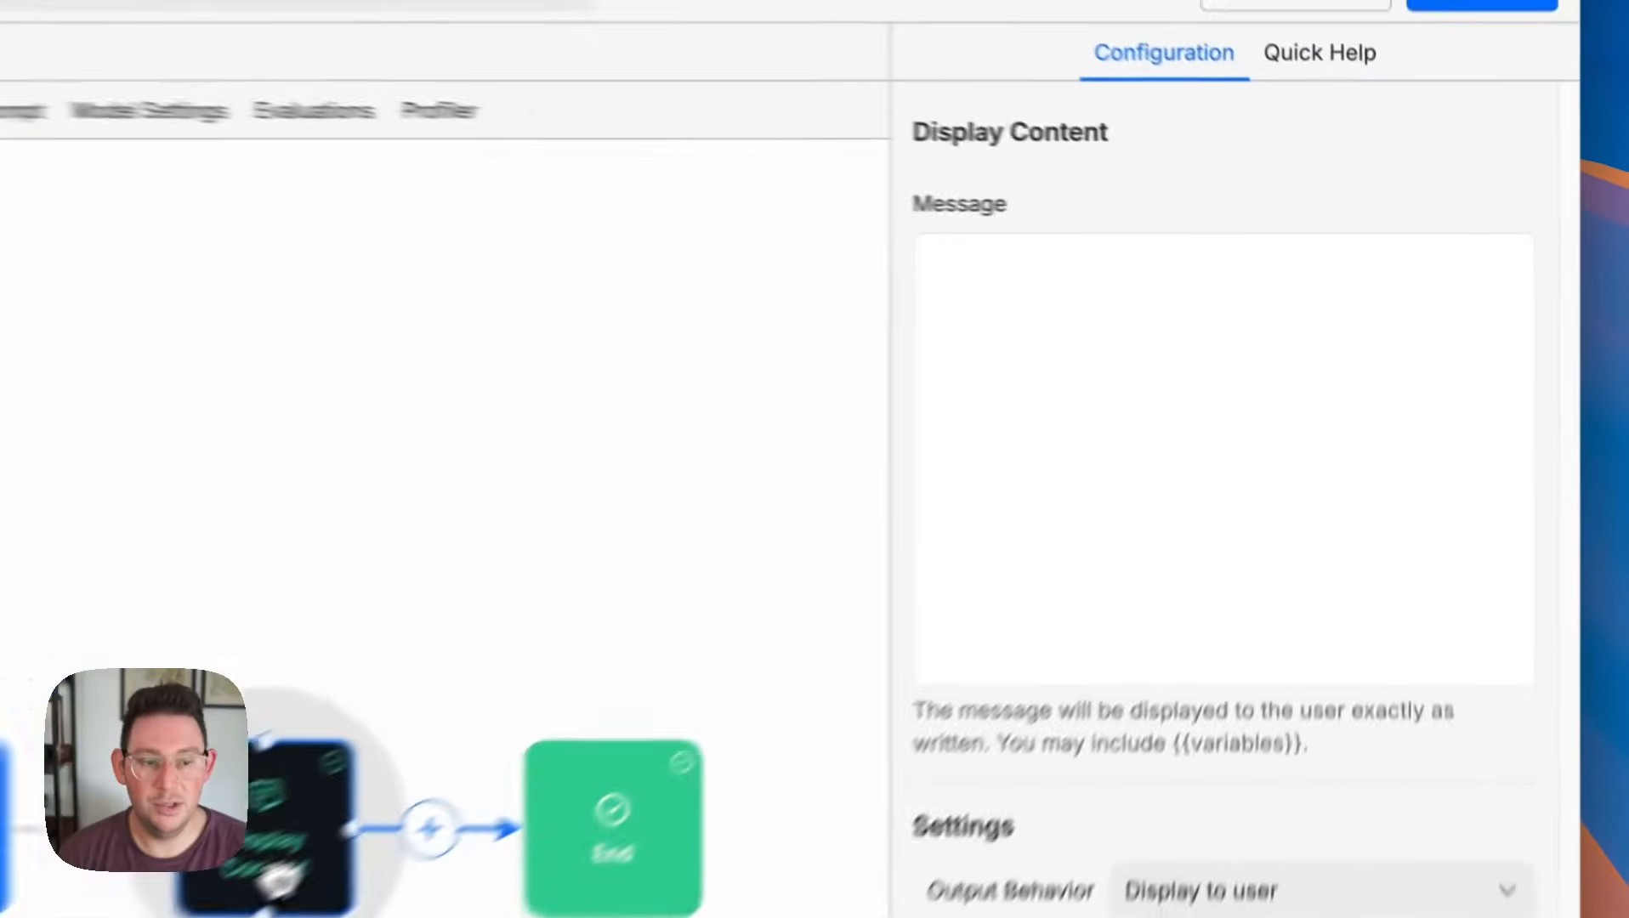
click(1075, 401)
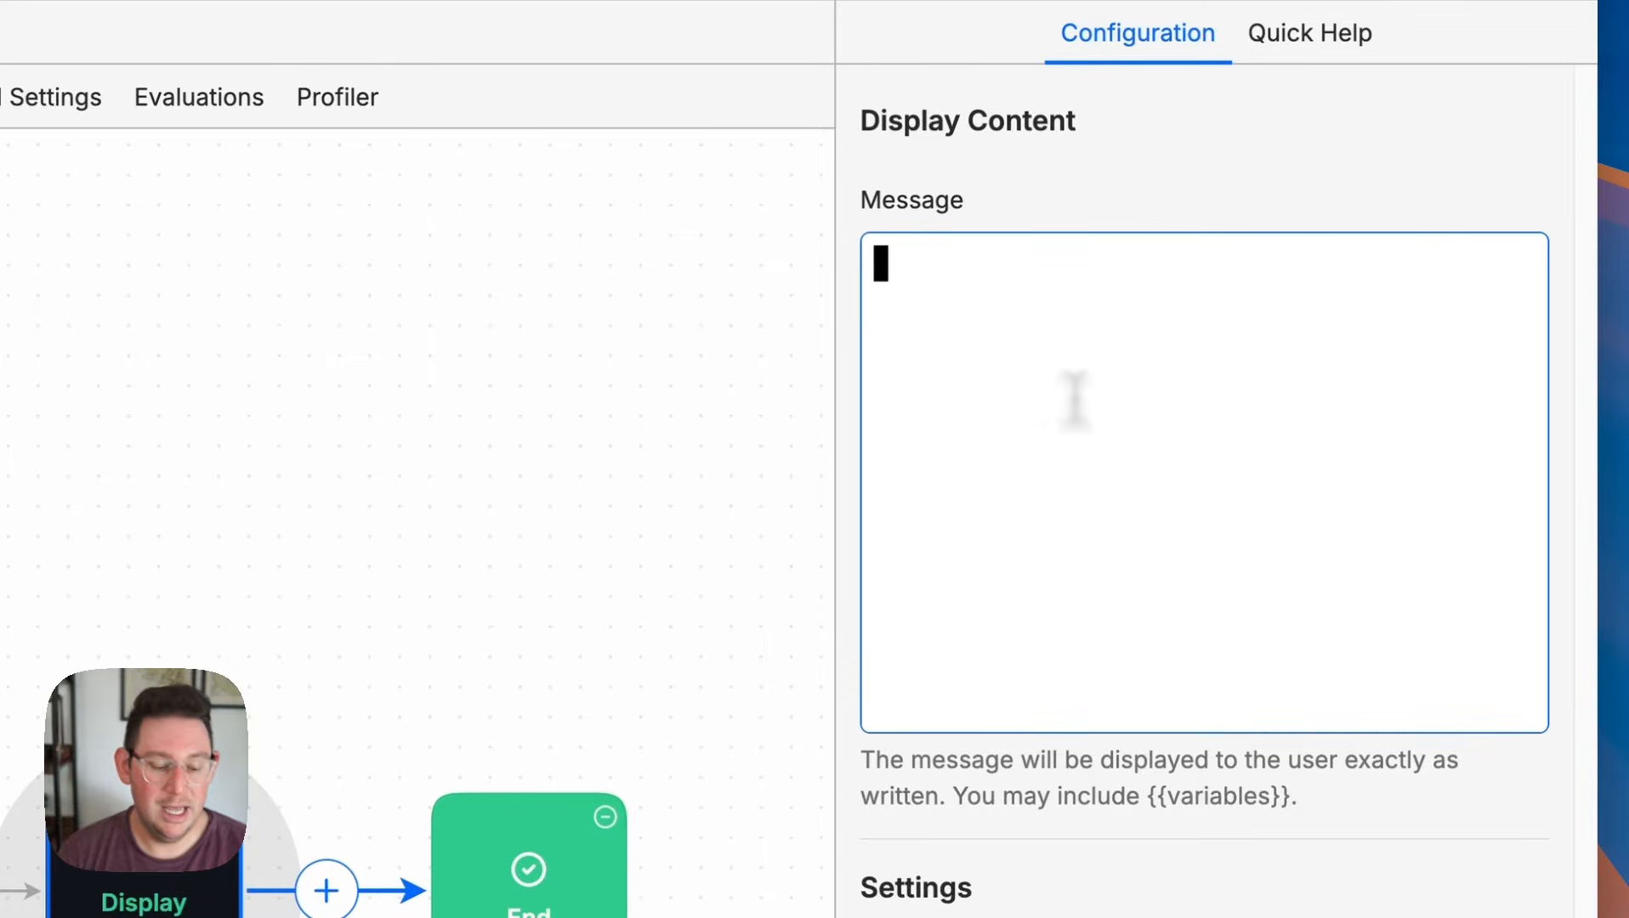
text({{c)
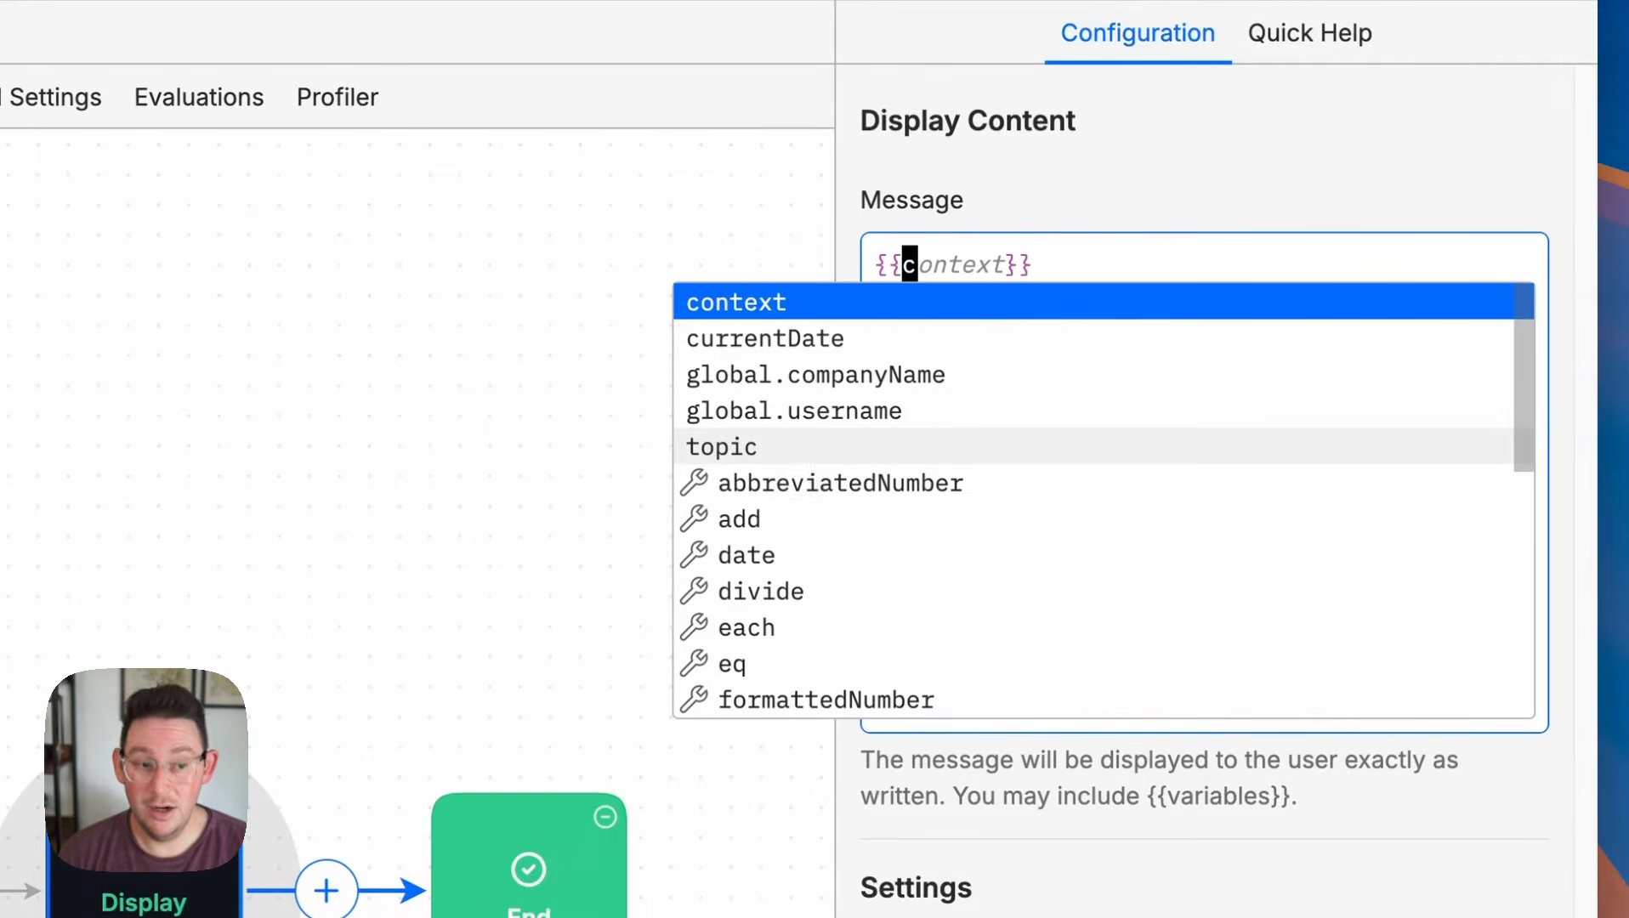
click(770, 448)
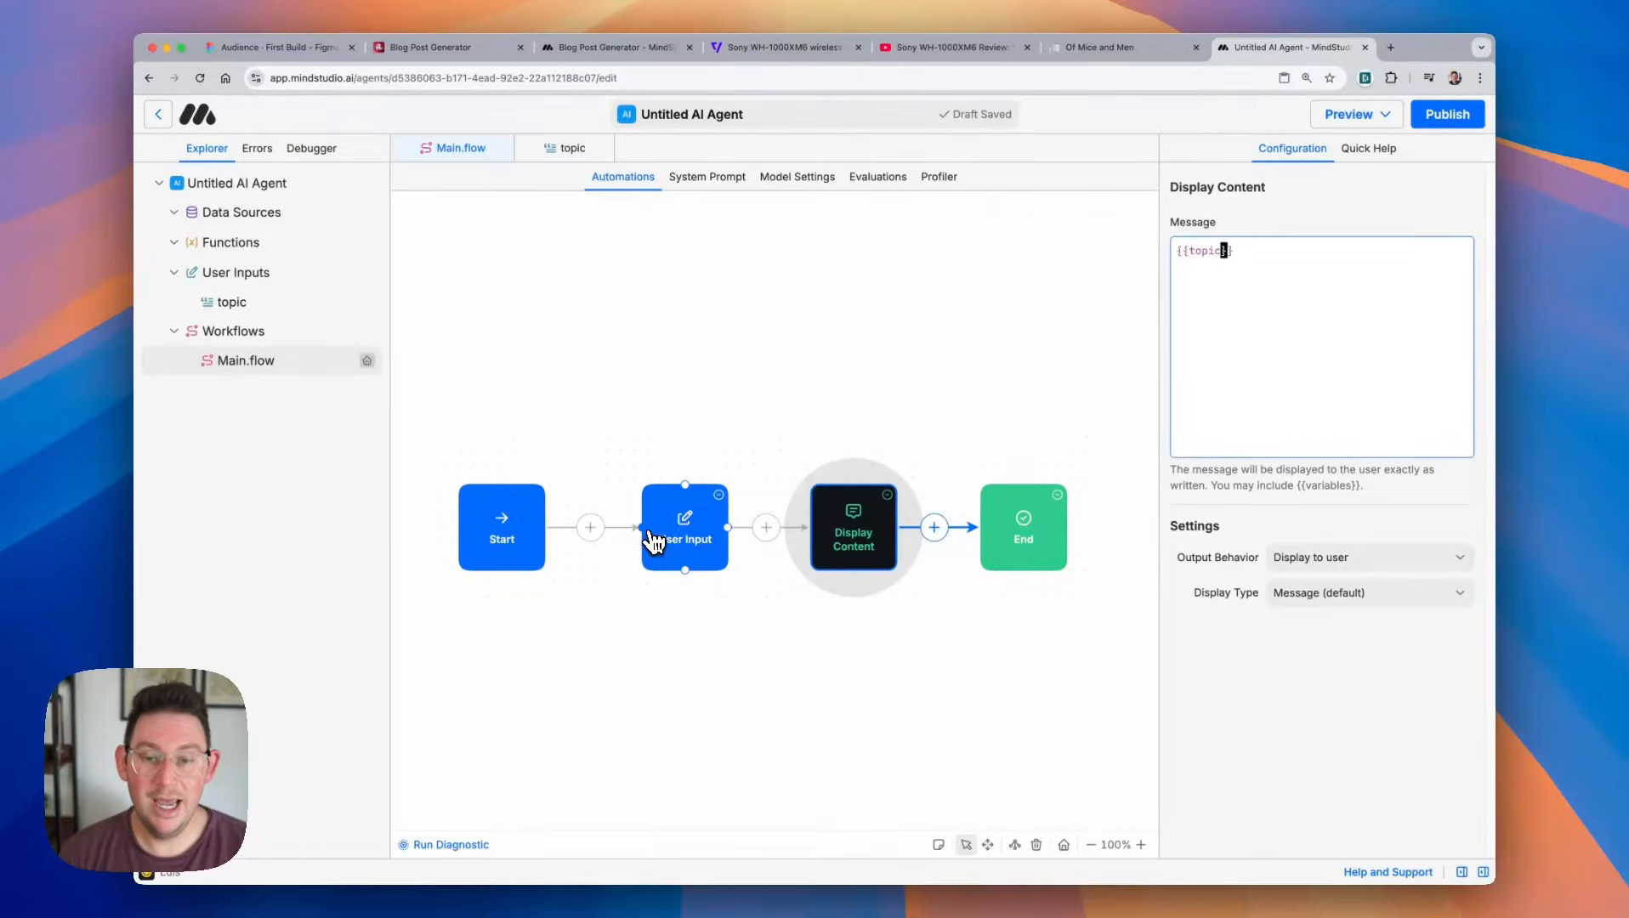
Review the topic input's configuration, and test the draft agent with "Hello World" as the topic.
click(252, 306)
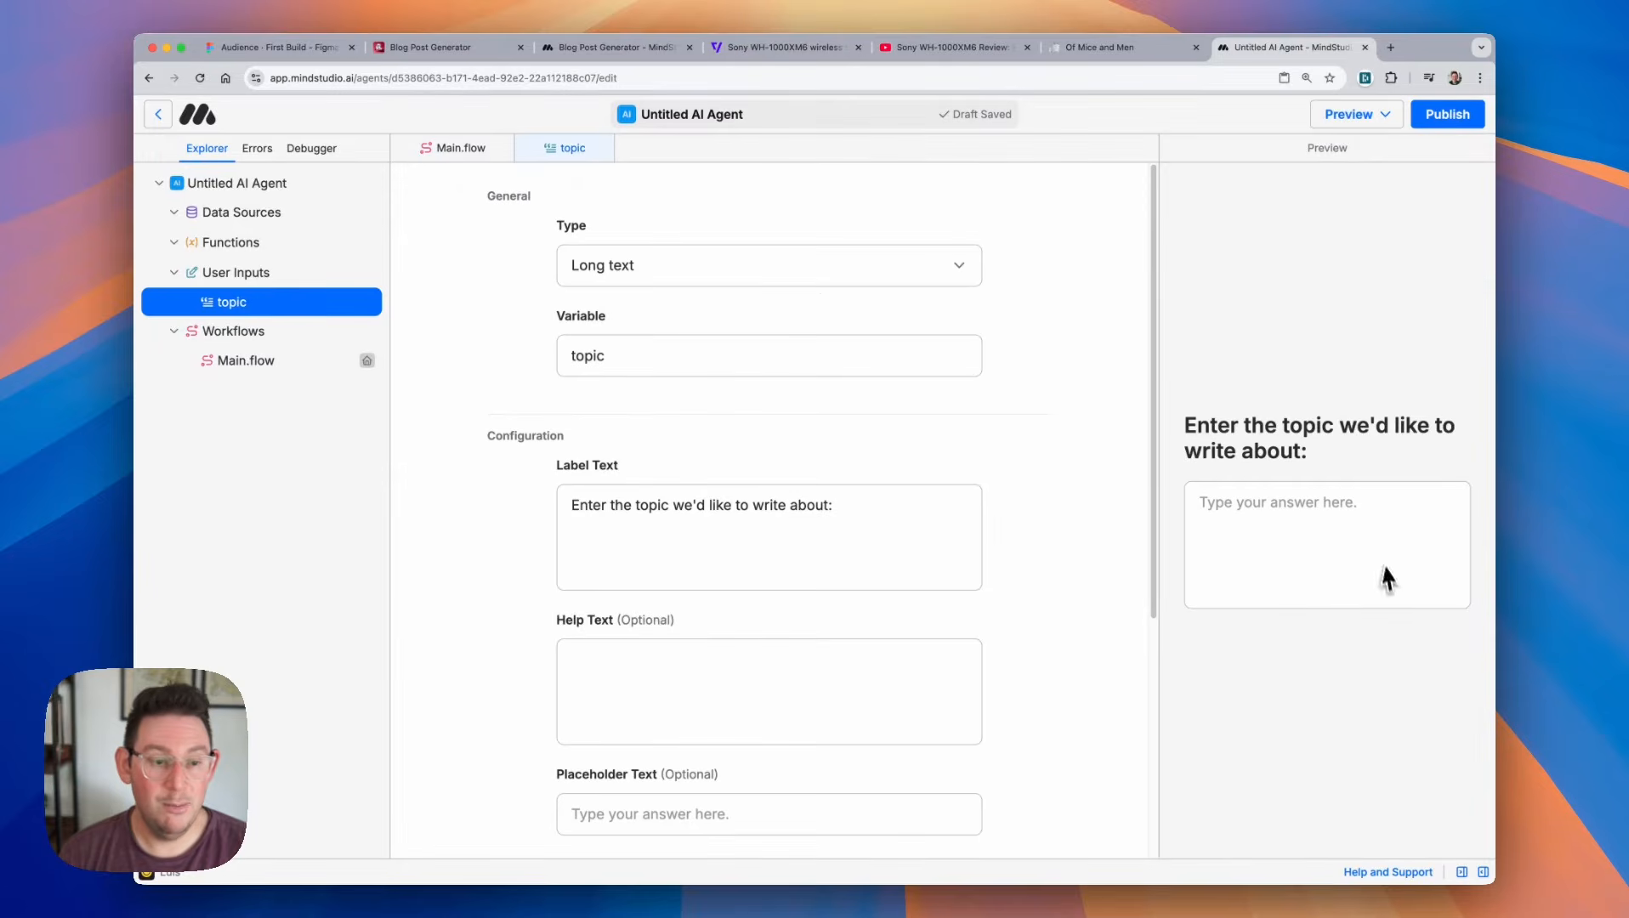
click(259, 363)
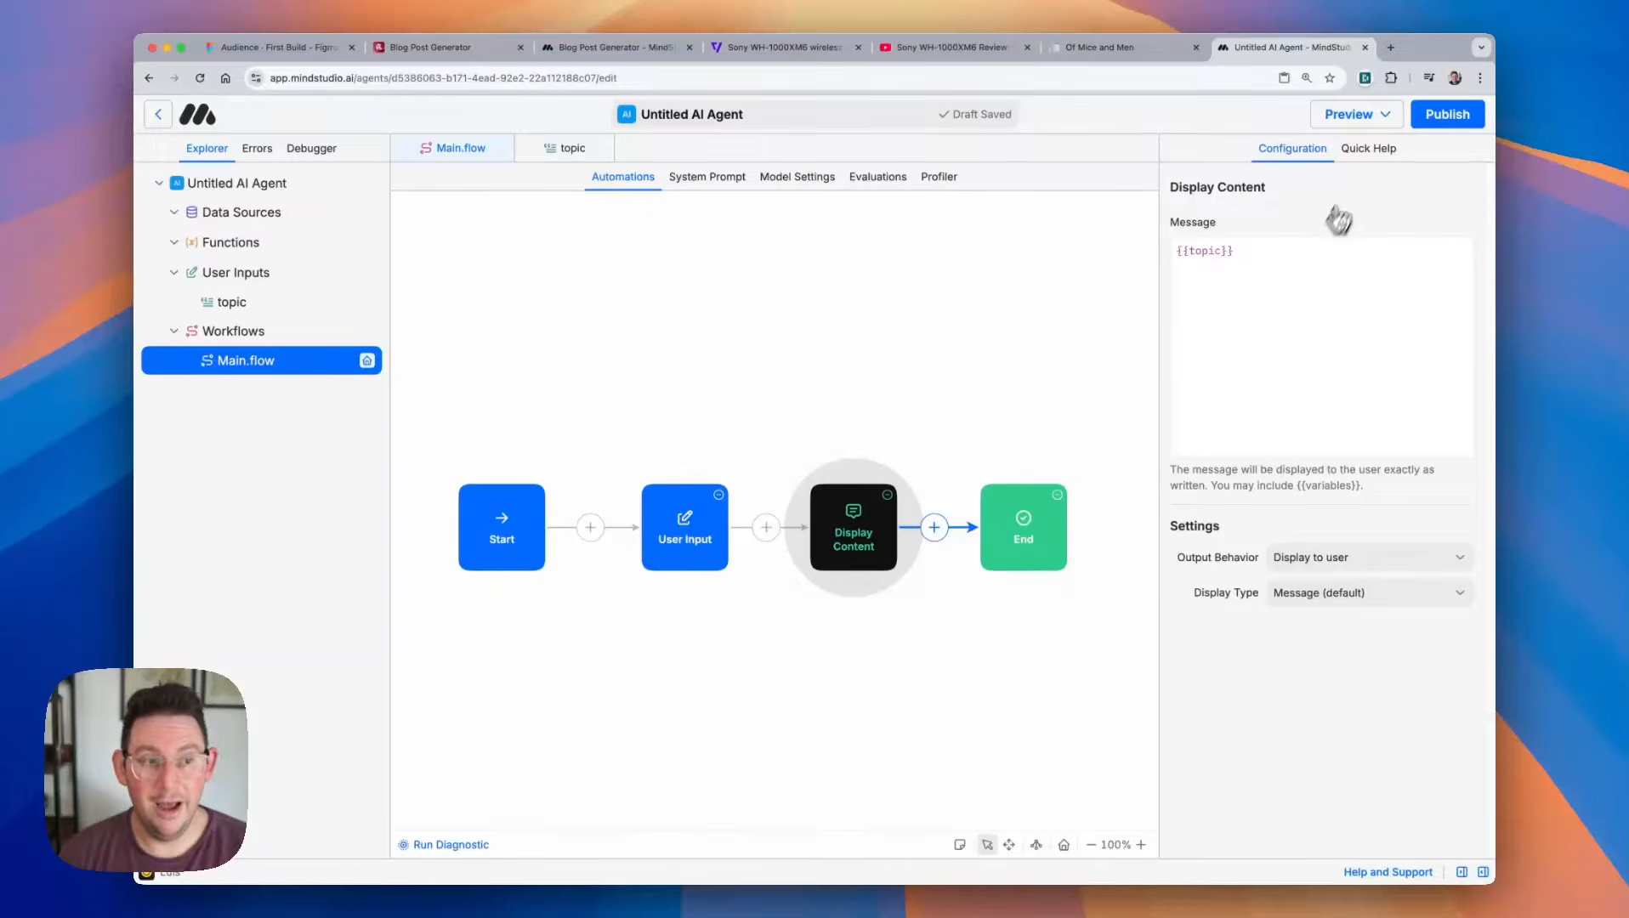
click(1378, 128)
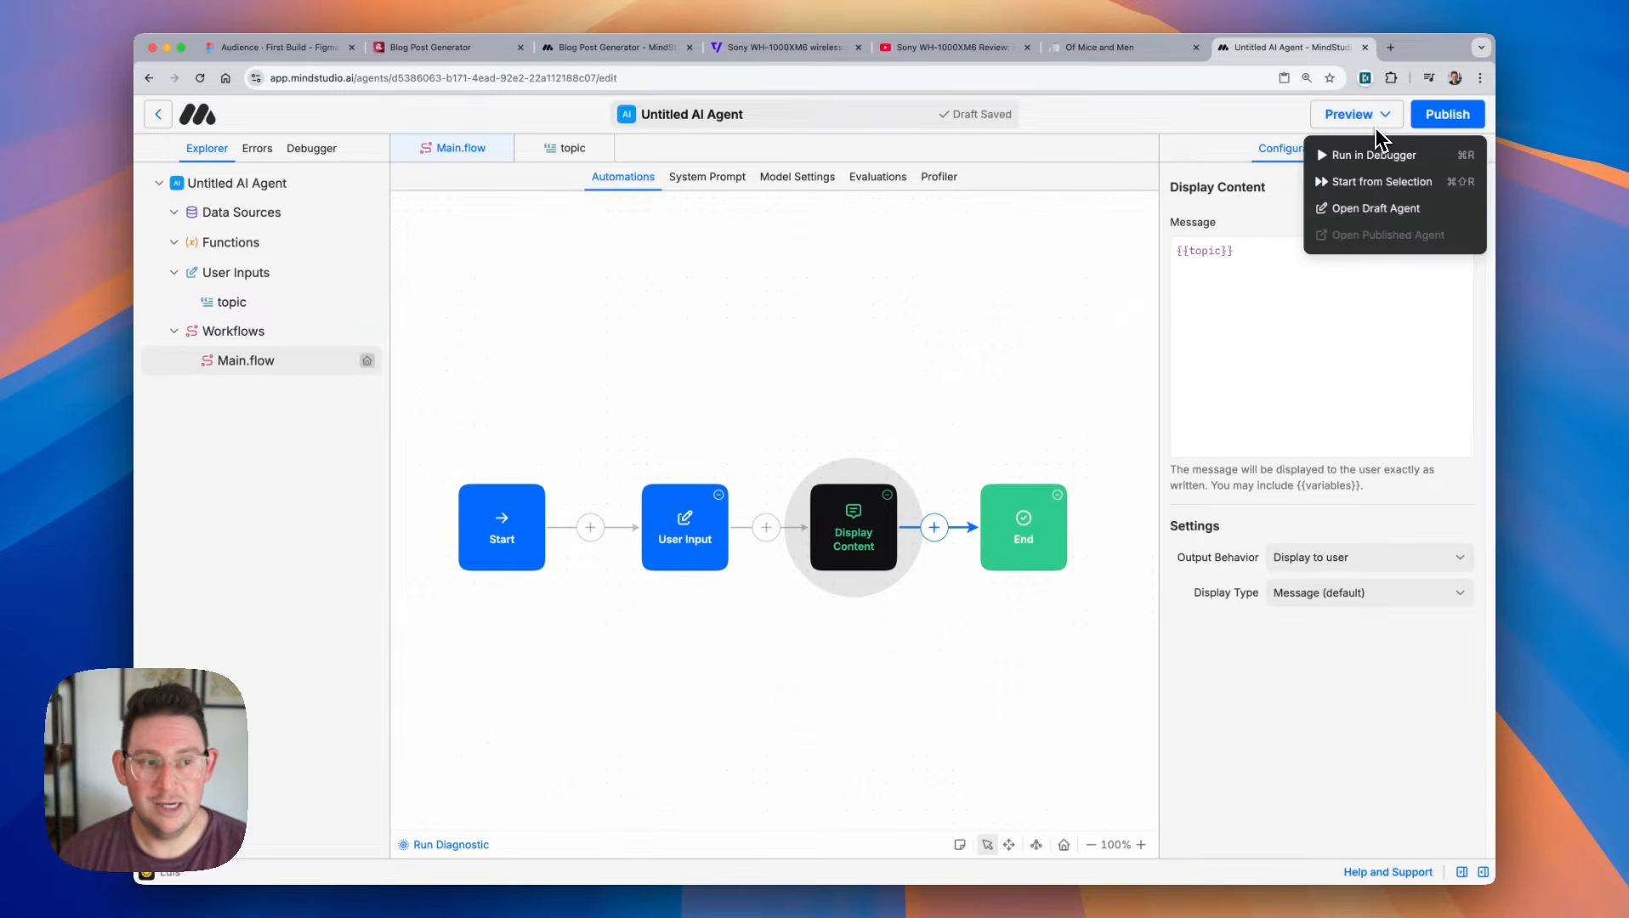
click(1382, 228)
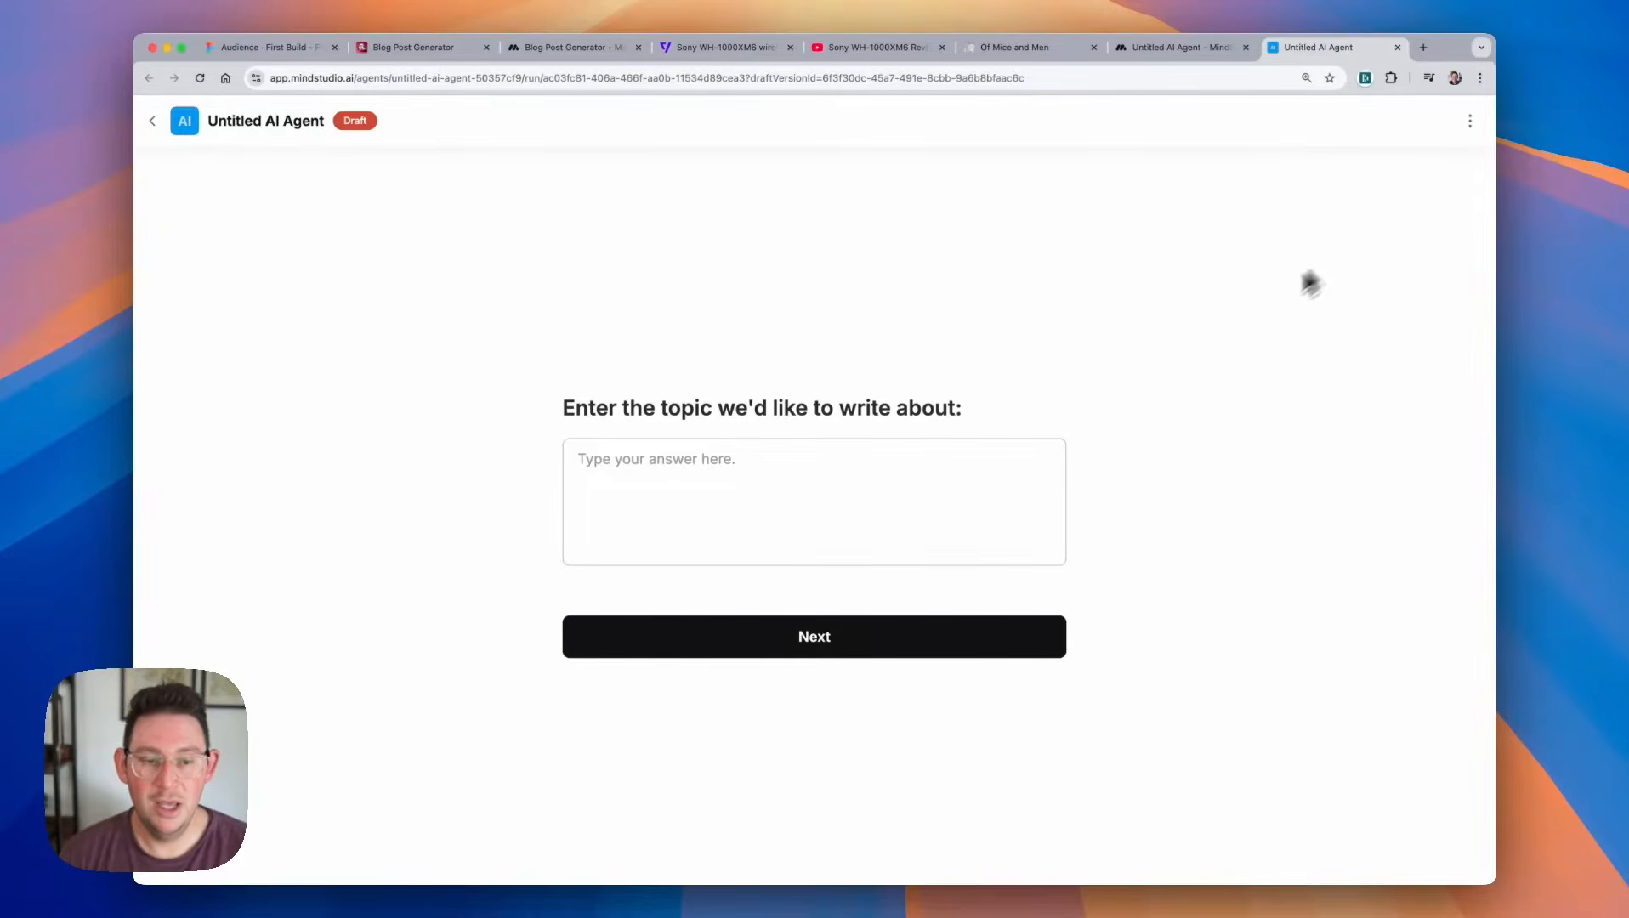
click(773, 483)
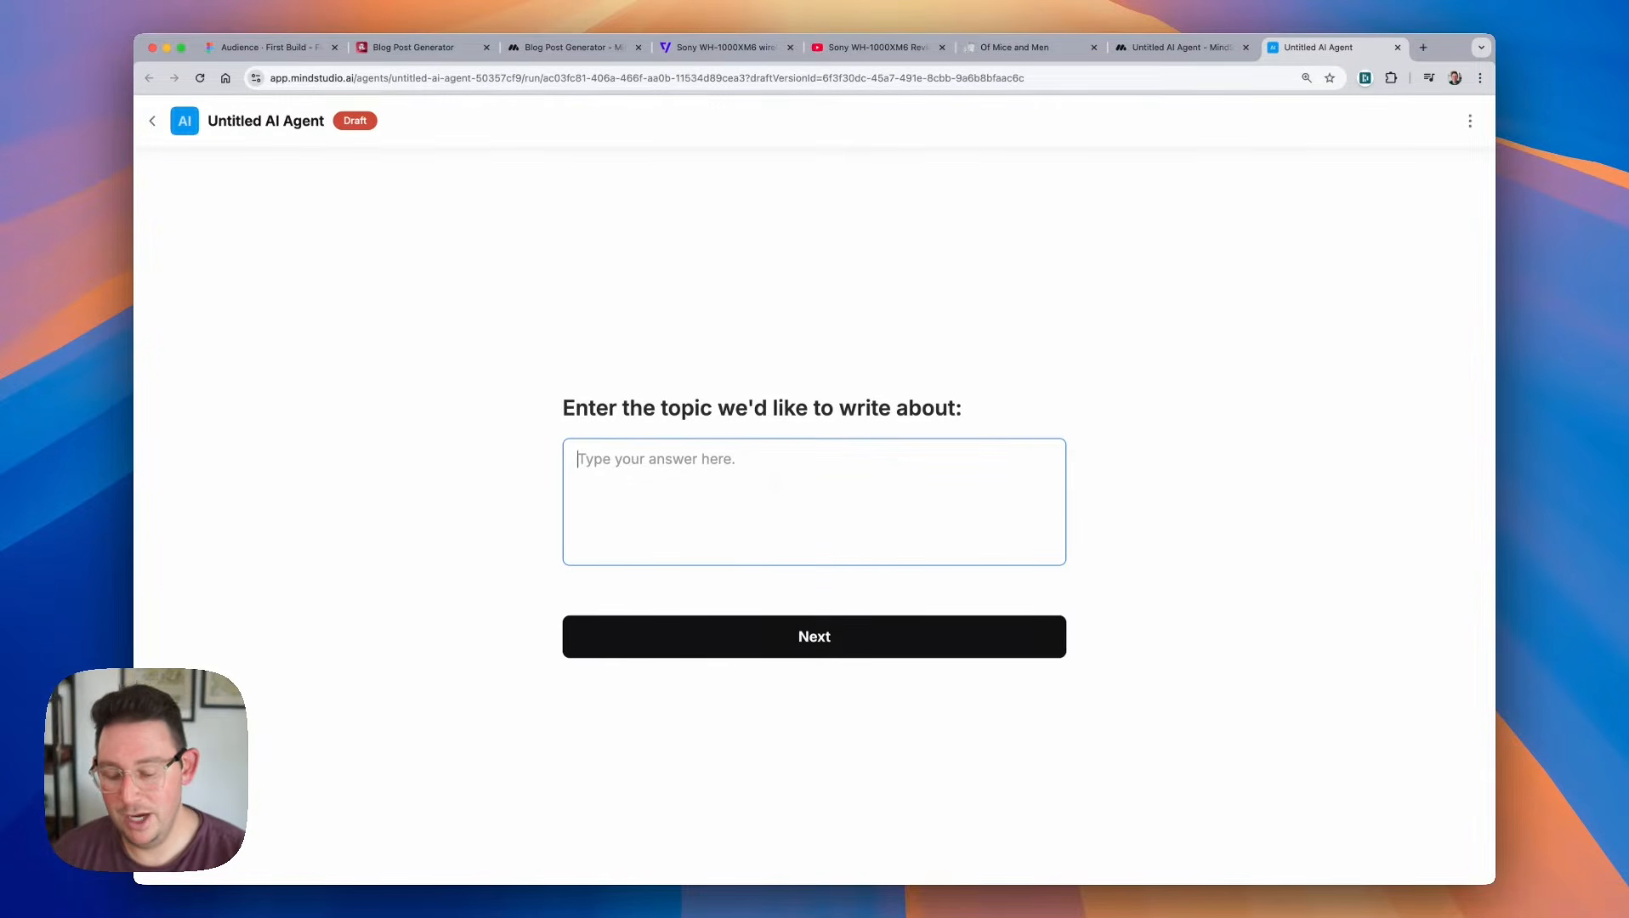
text(Hello World)
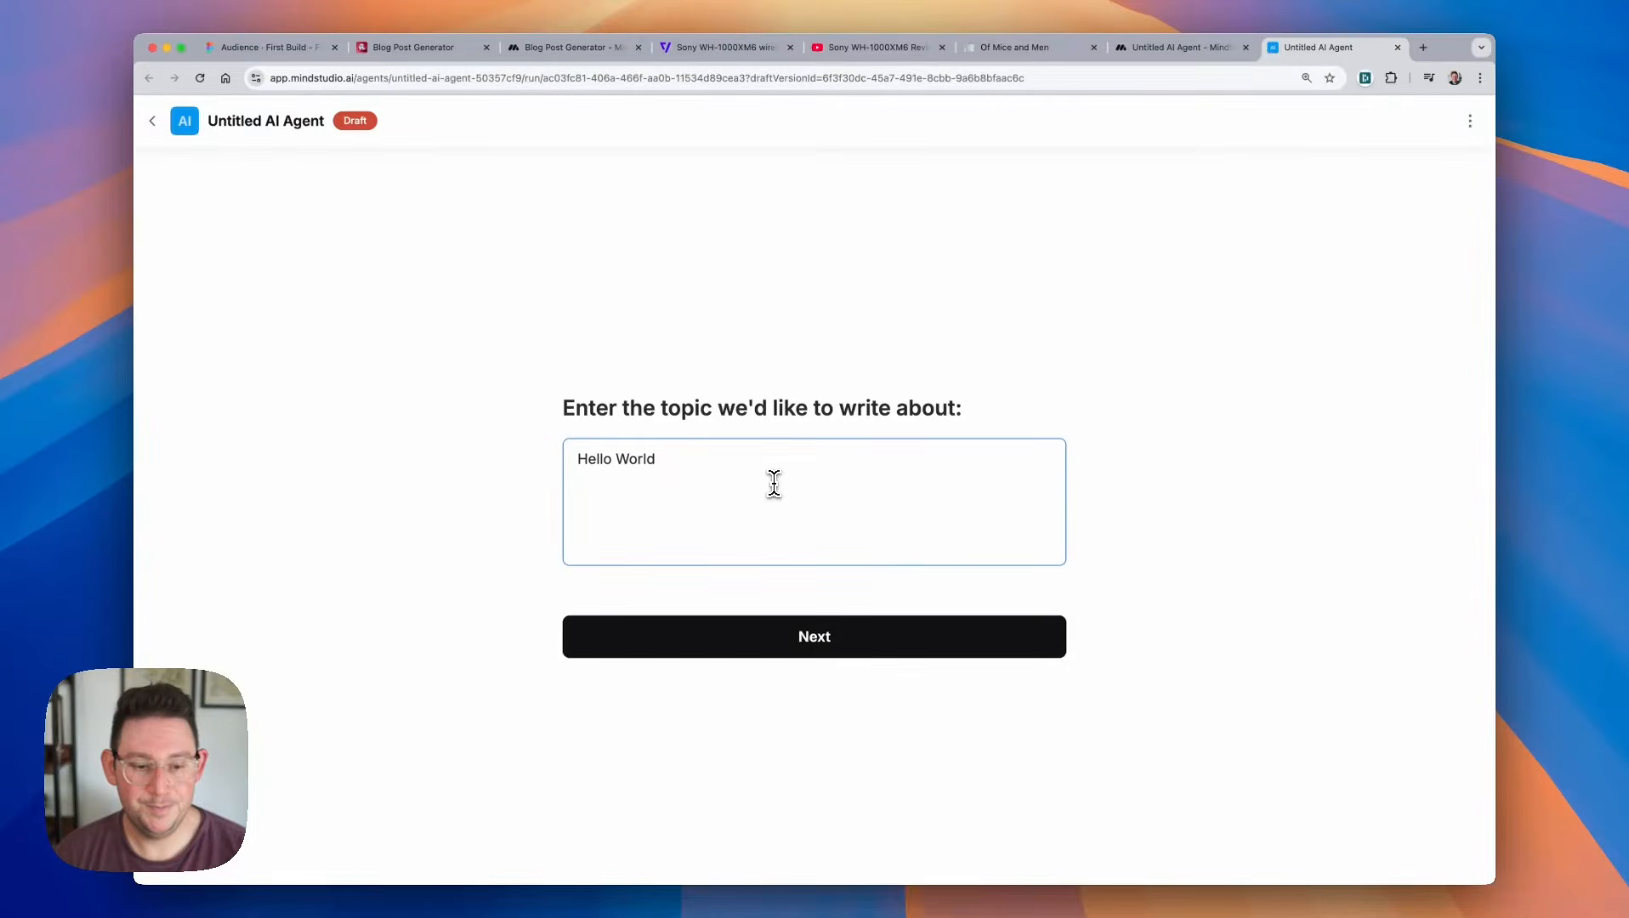
click(791, 634)
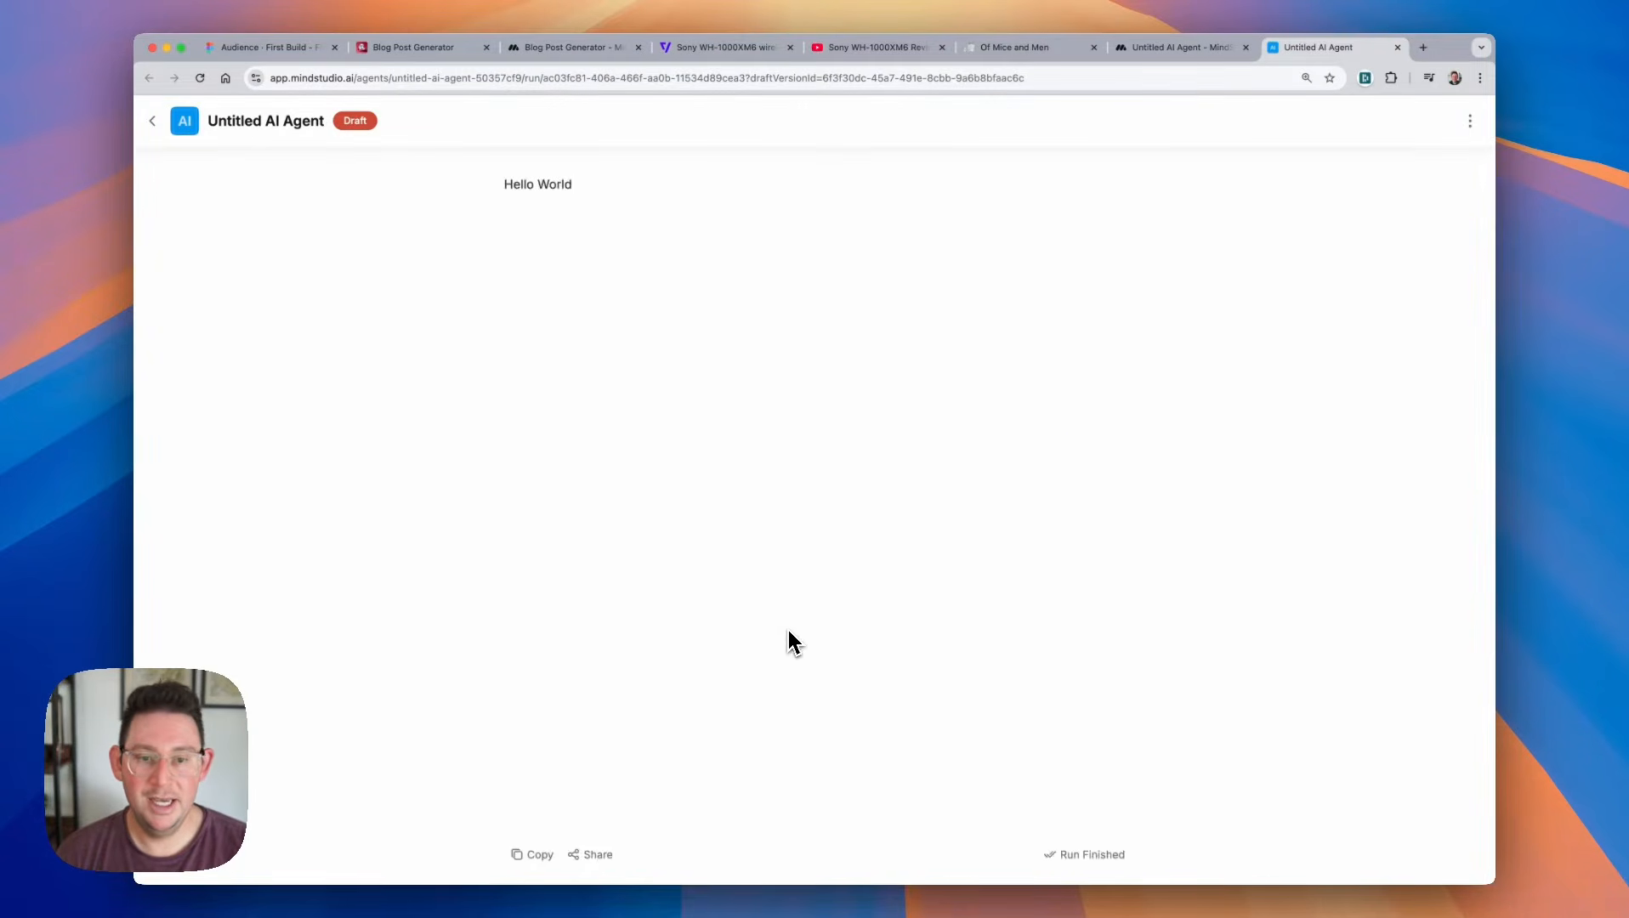
drag(504, 189, 567, 187)
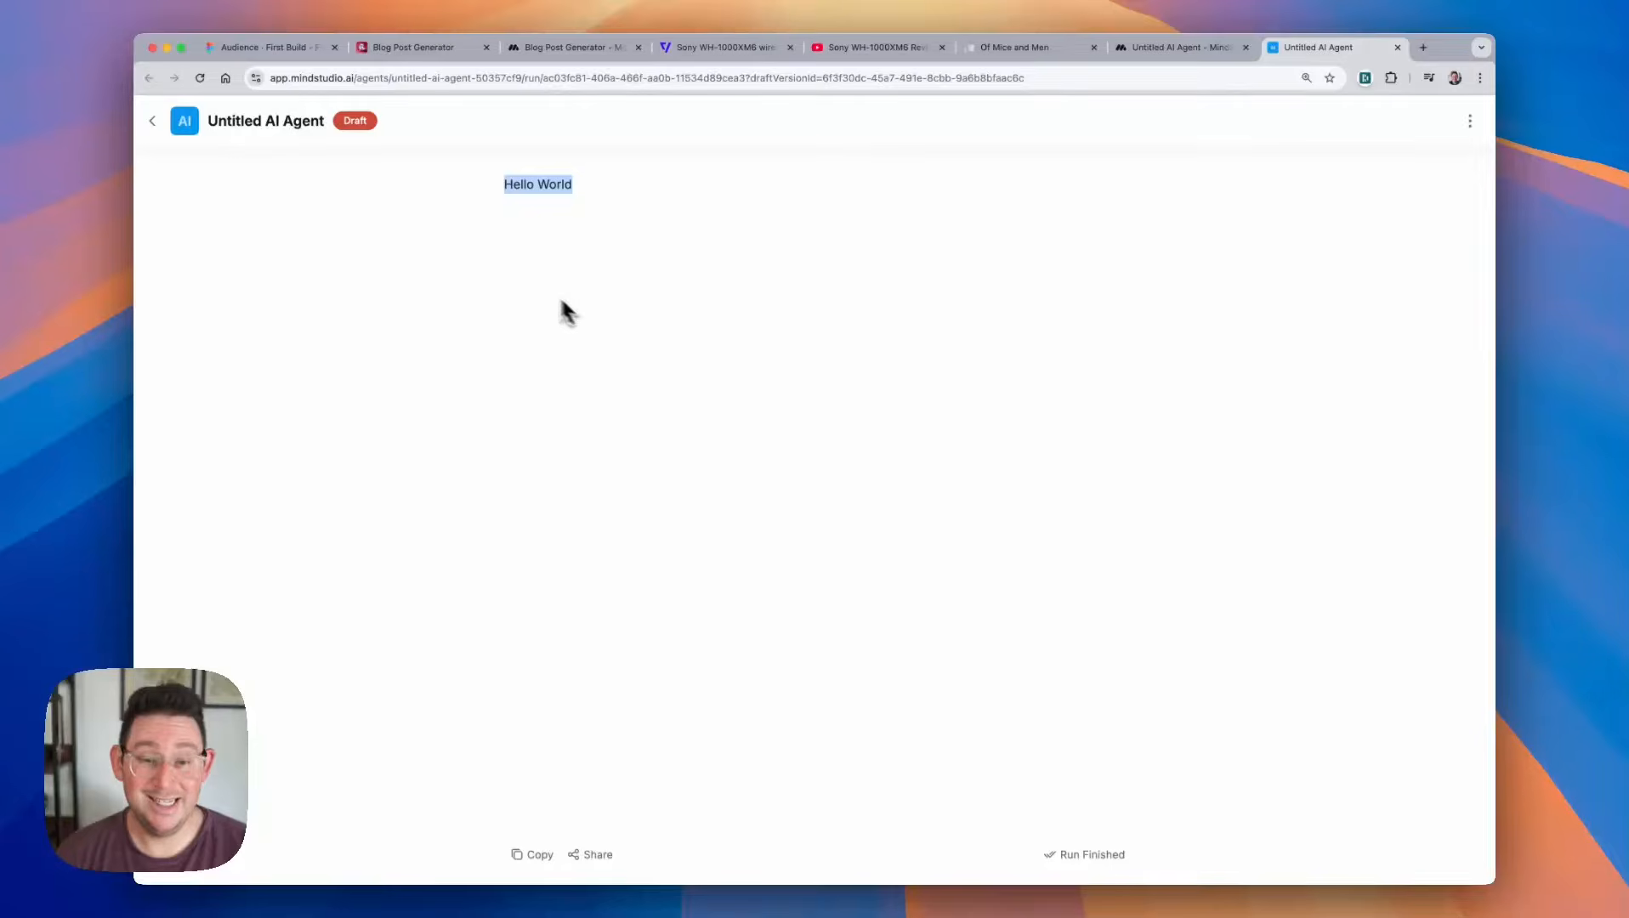
click(513, 188)
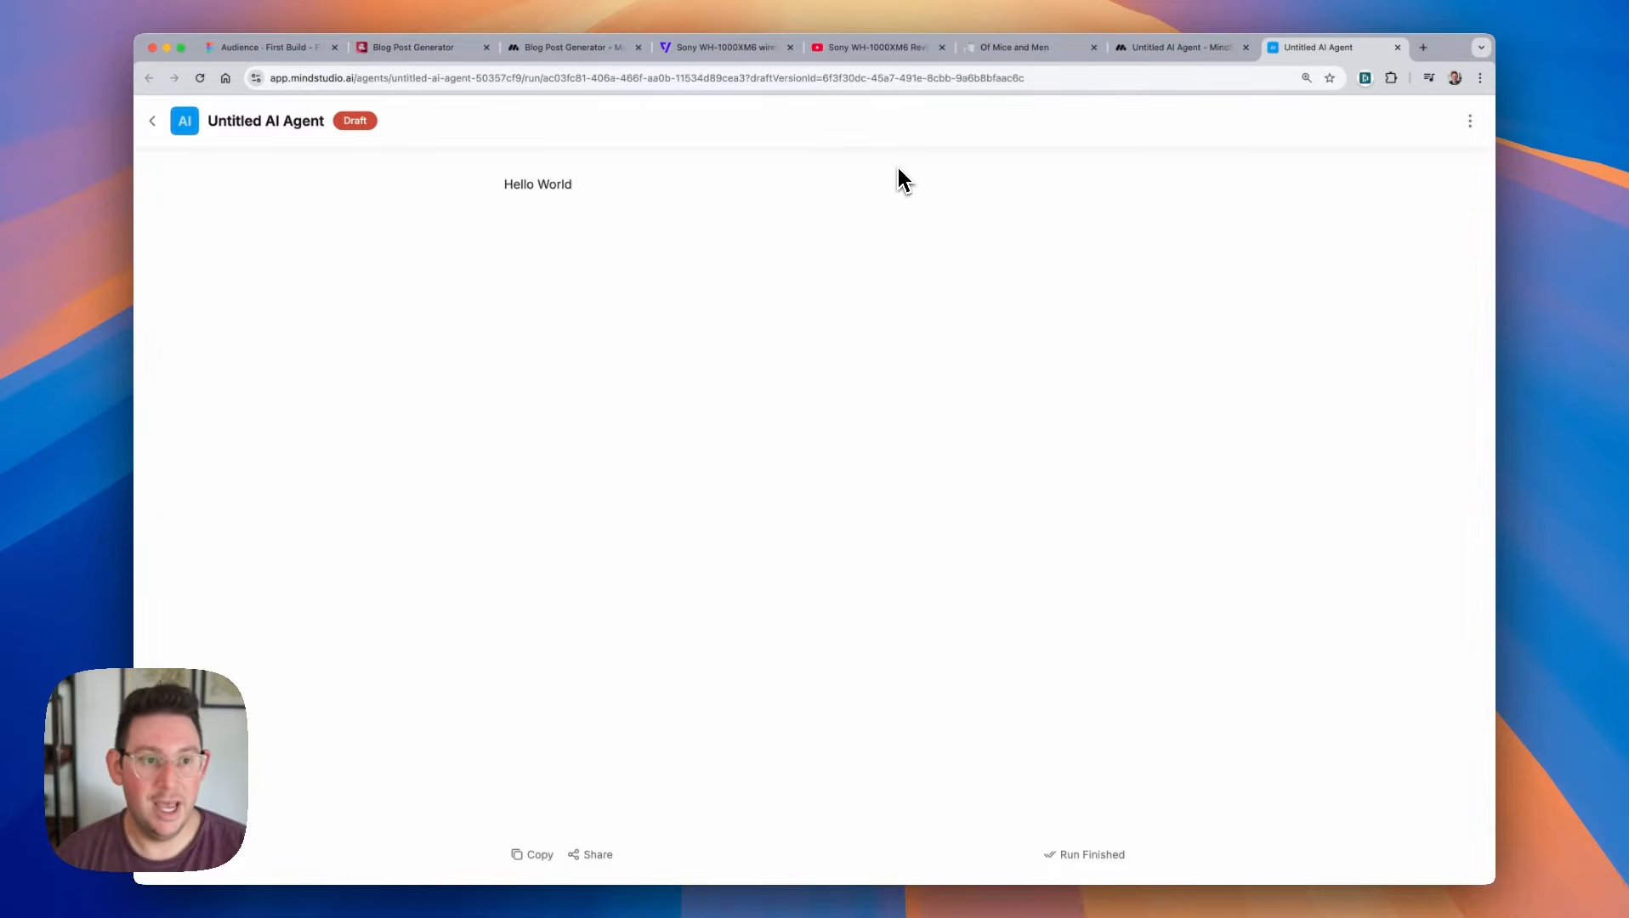
Return to the agent editor and space out the blocks in Main.flow to make room between User Input and Display Content.
click(1187, 63)
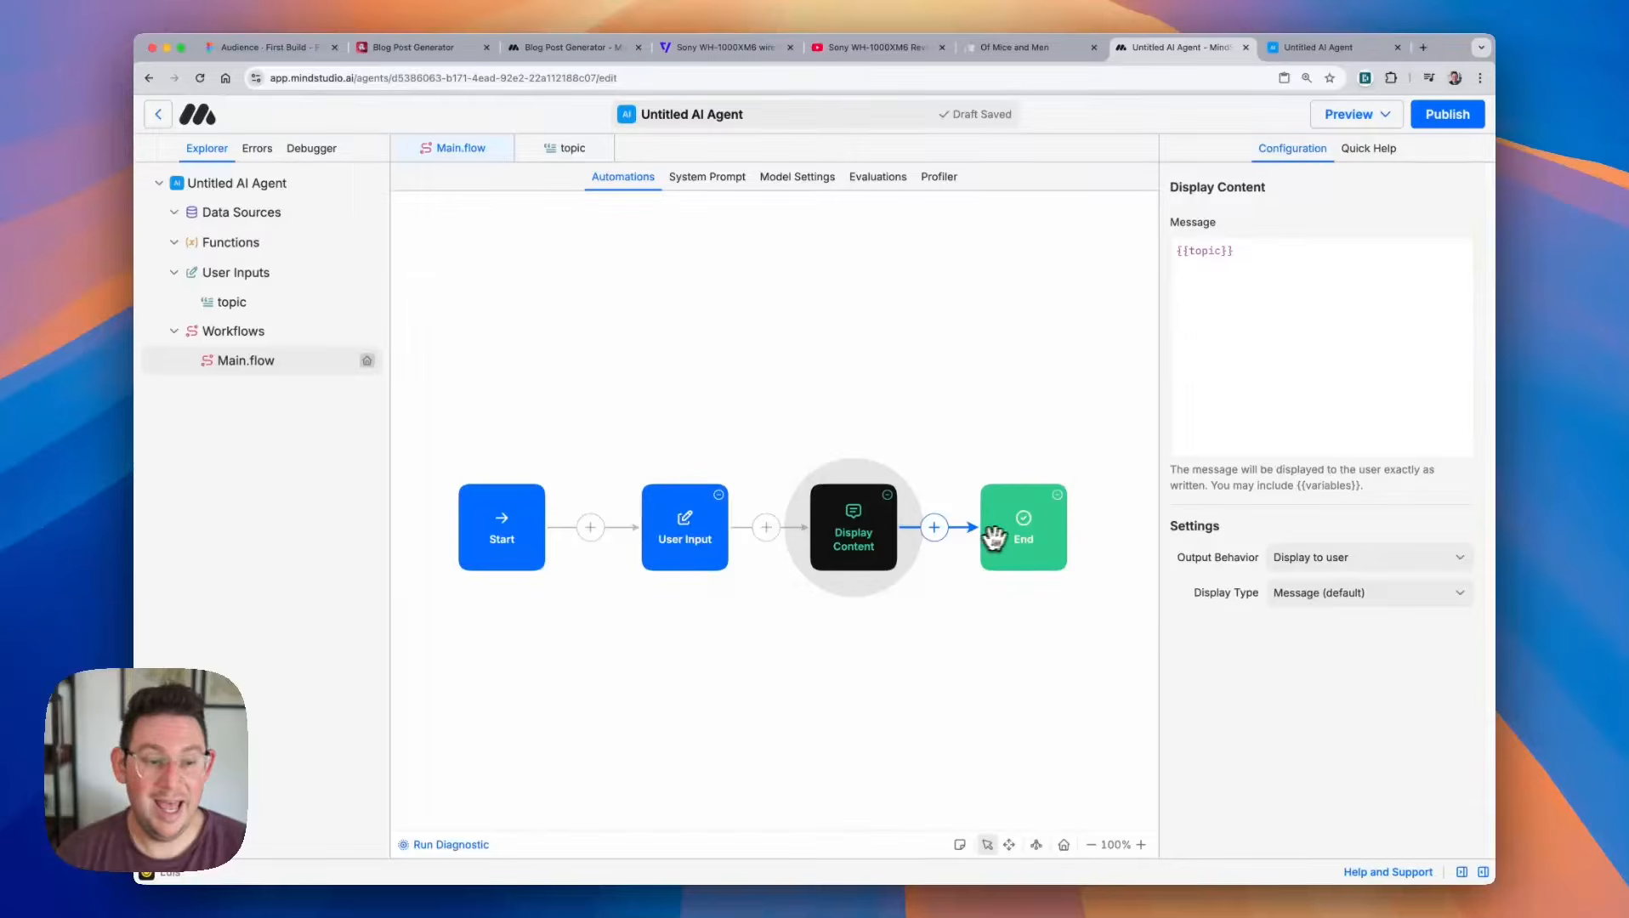
drag(1020, 534, 1106, 534)
drag(858, 522, 931, 523)
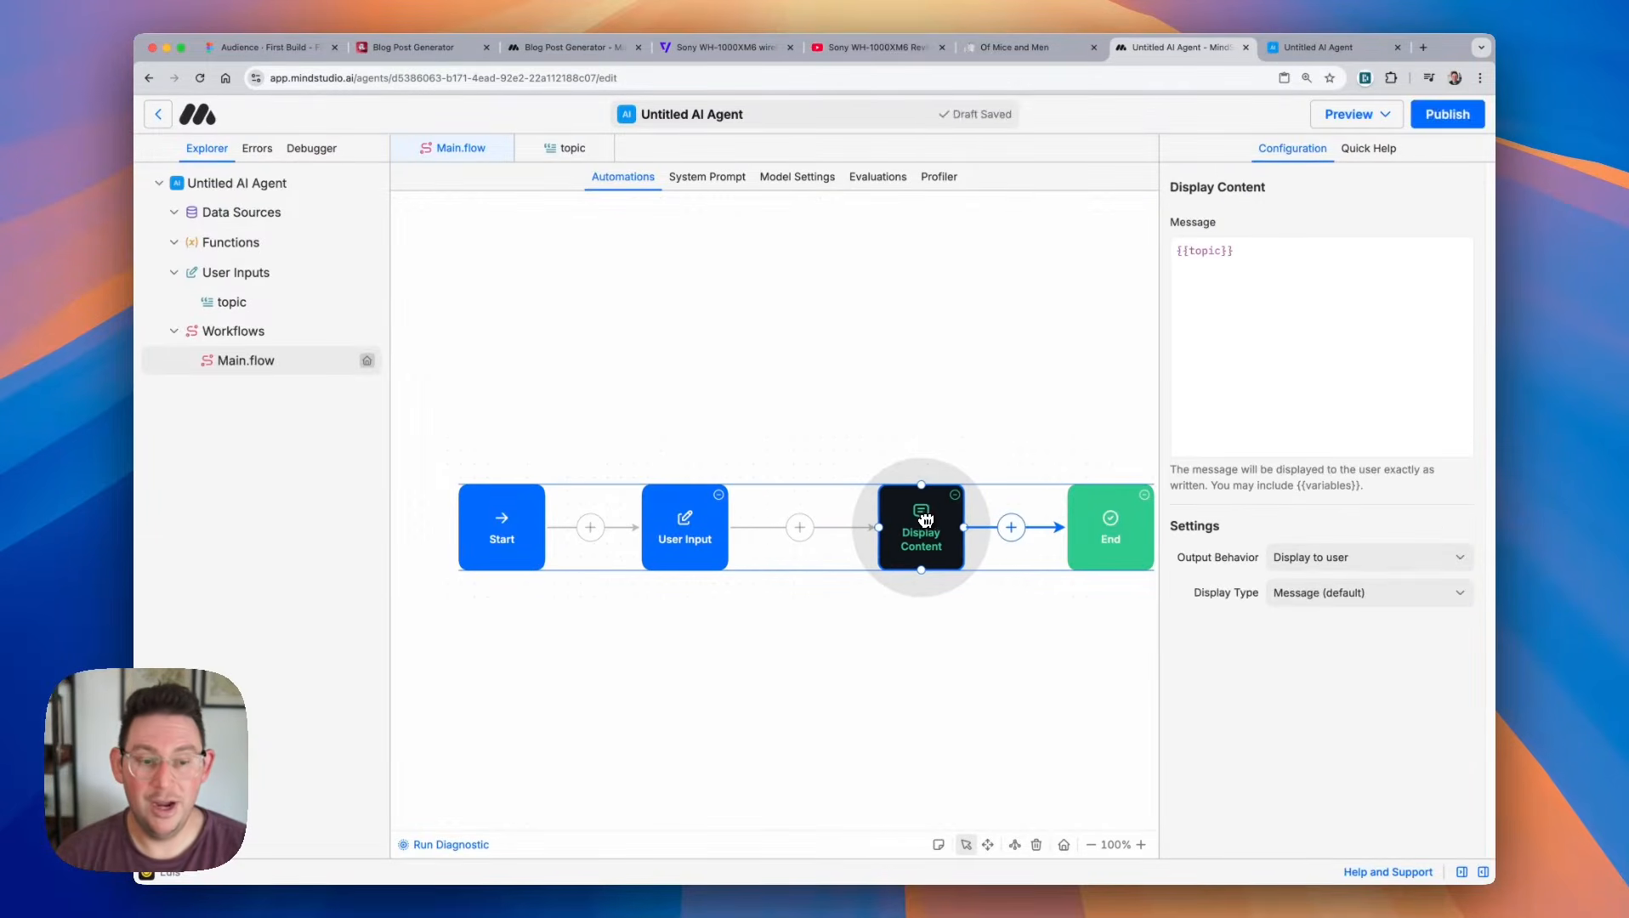
drag(681, 520, 661, 520)
click(502, 520)
drag(500, 518, 466, 519)
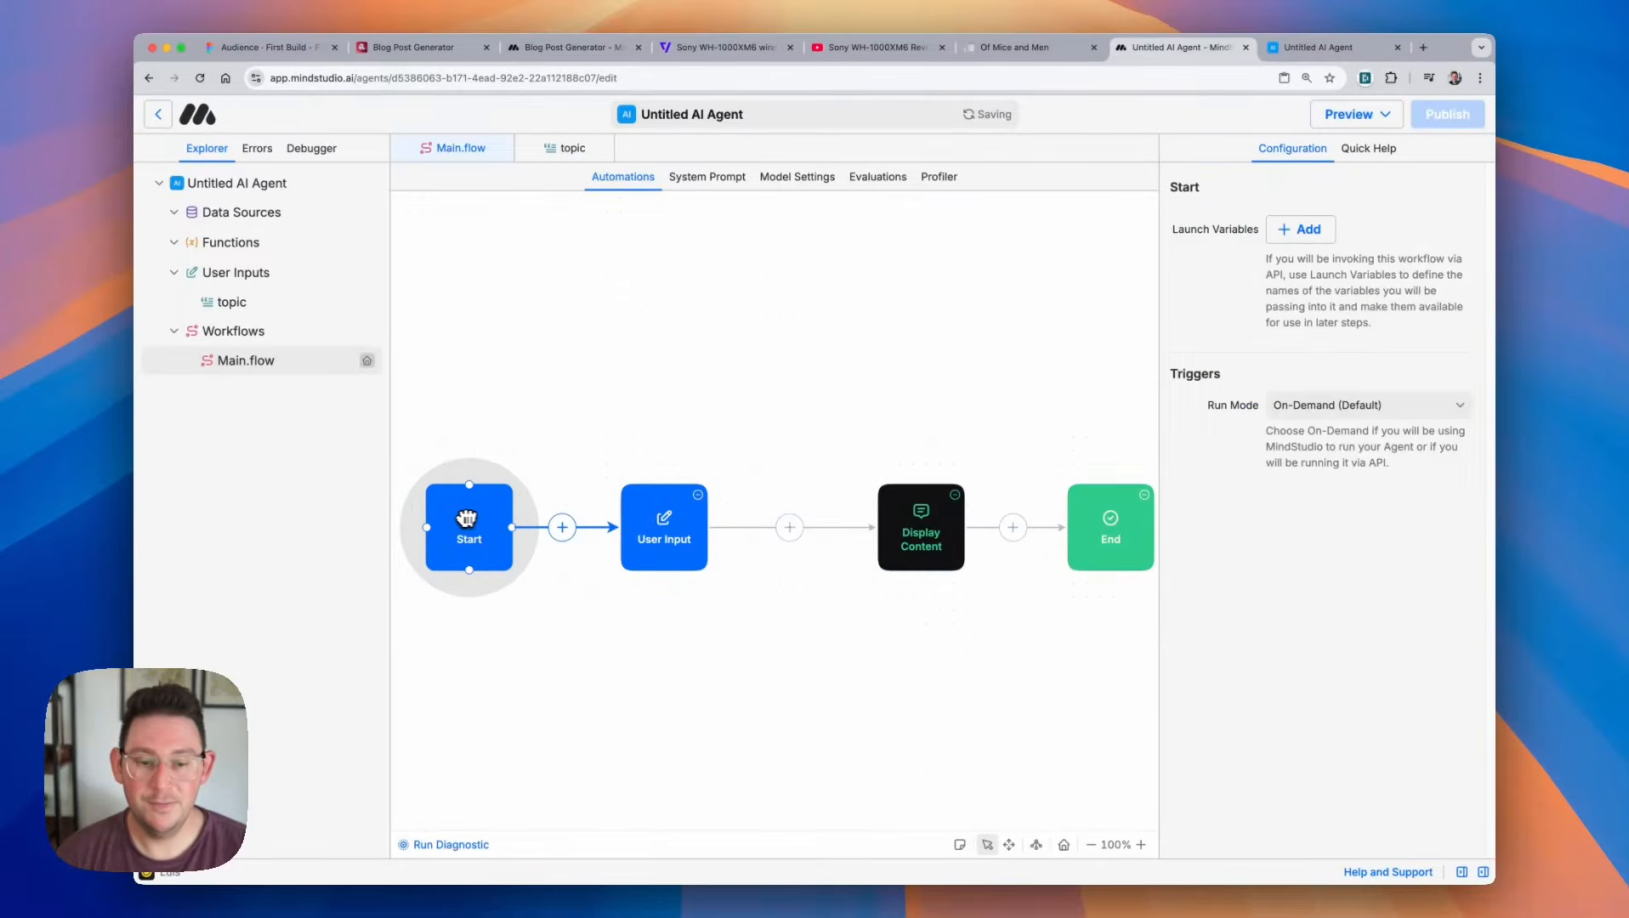
Insert a Generate Text block between User Input and Display Content and enter "WRite a blog post about the following topic:" as its prompt.
click(789, 528)
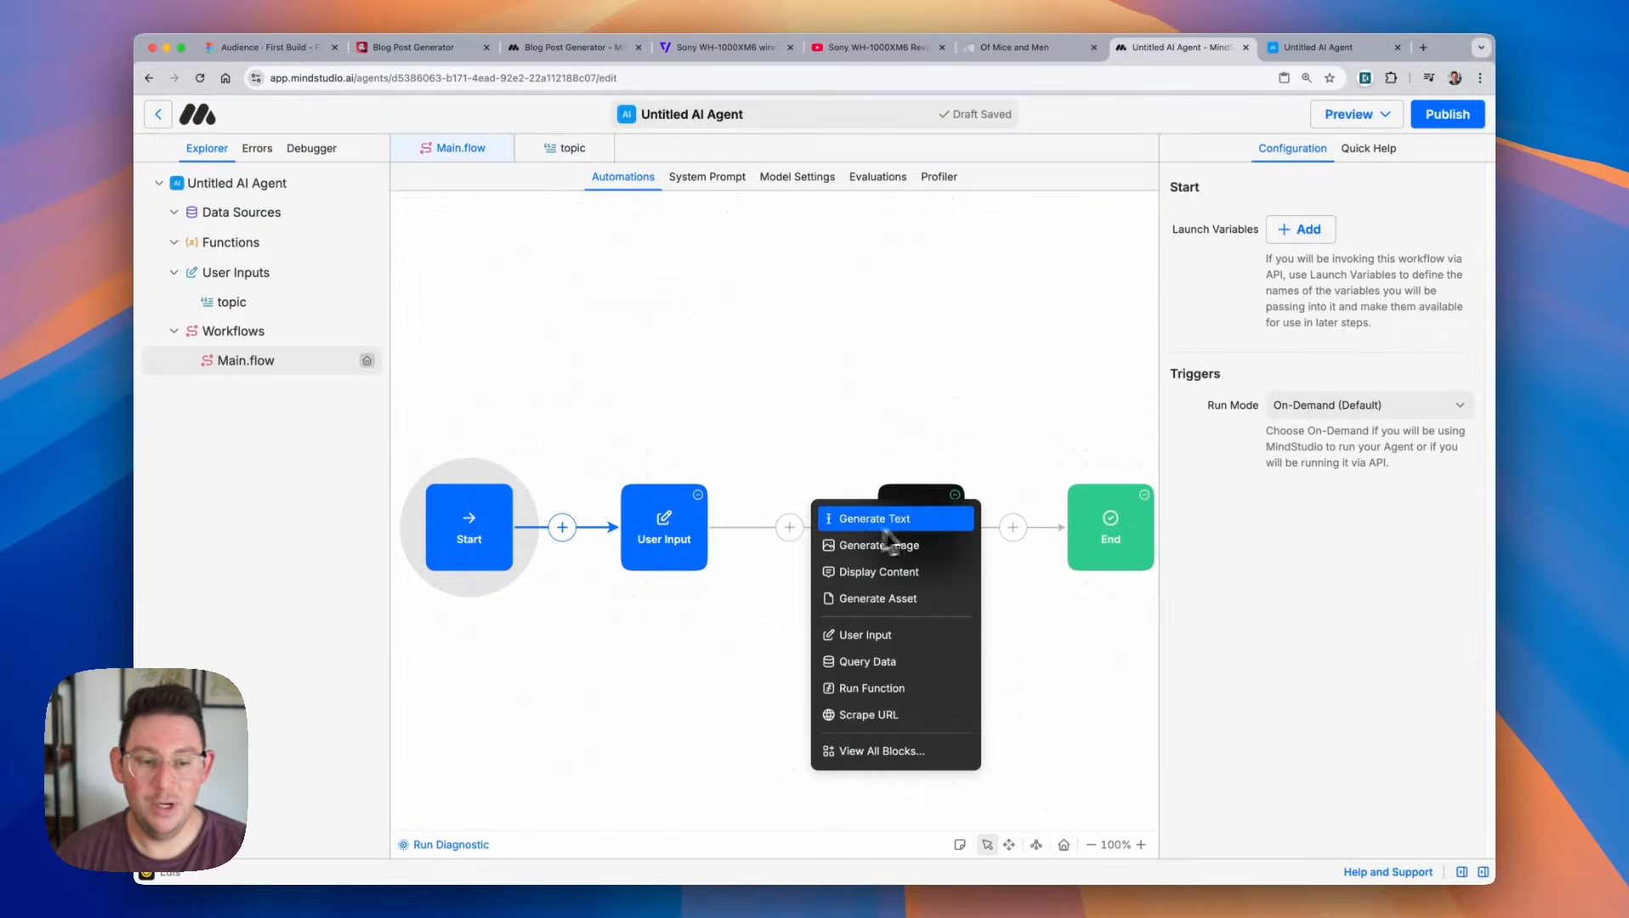
click(938, 529)
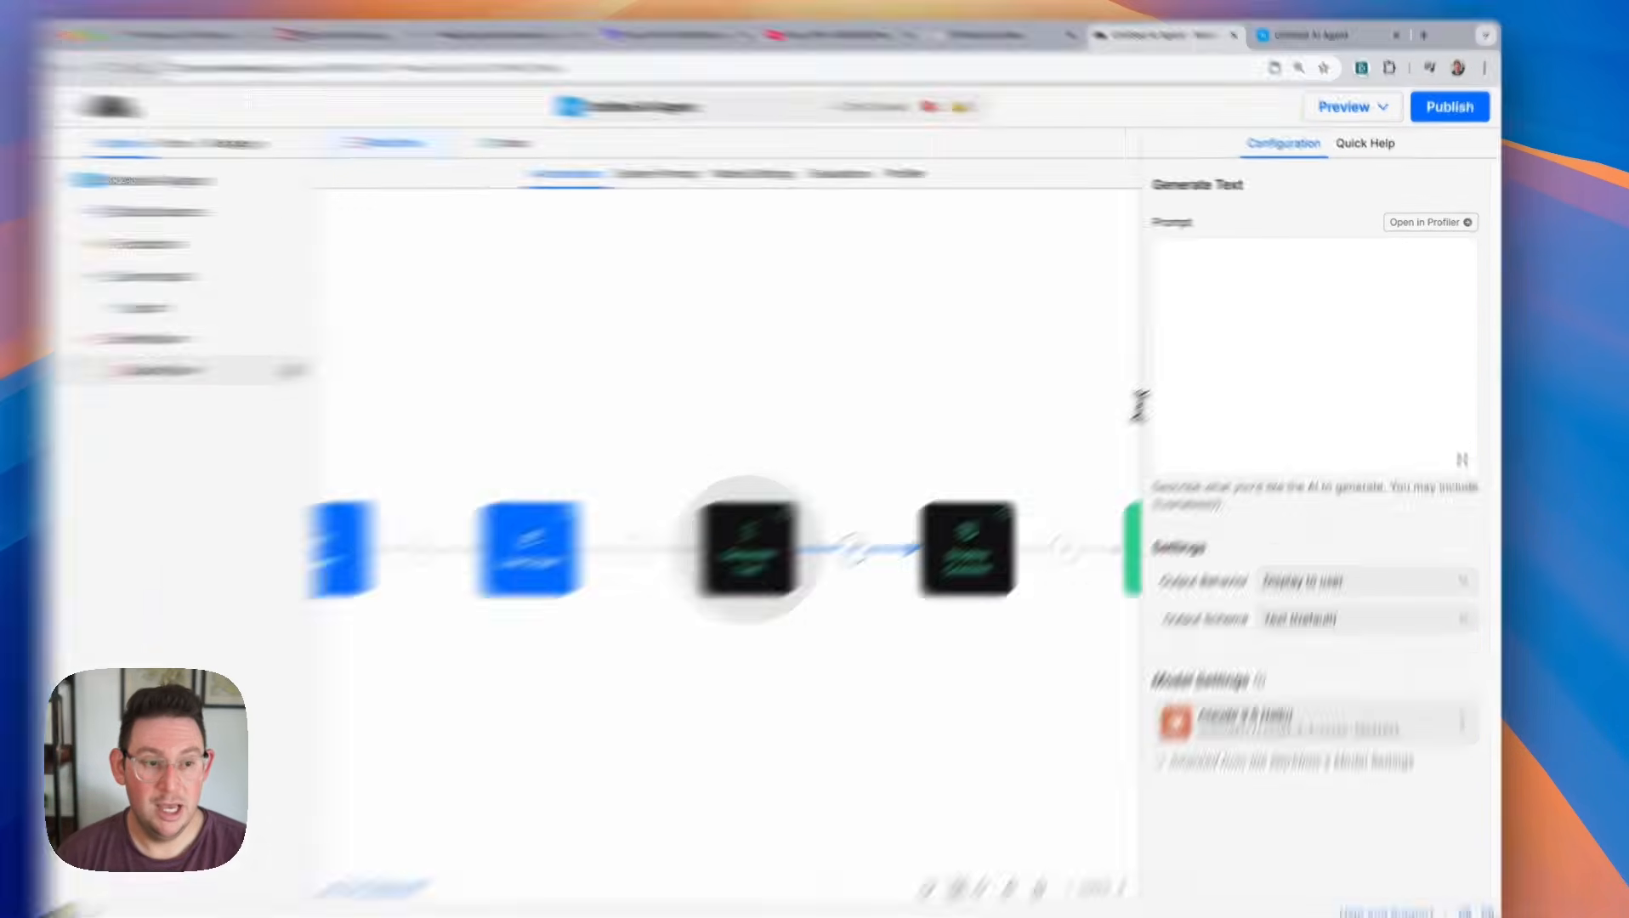
click(1241, 337)
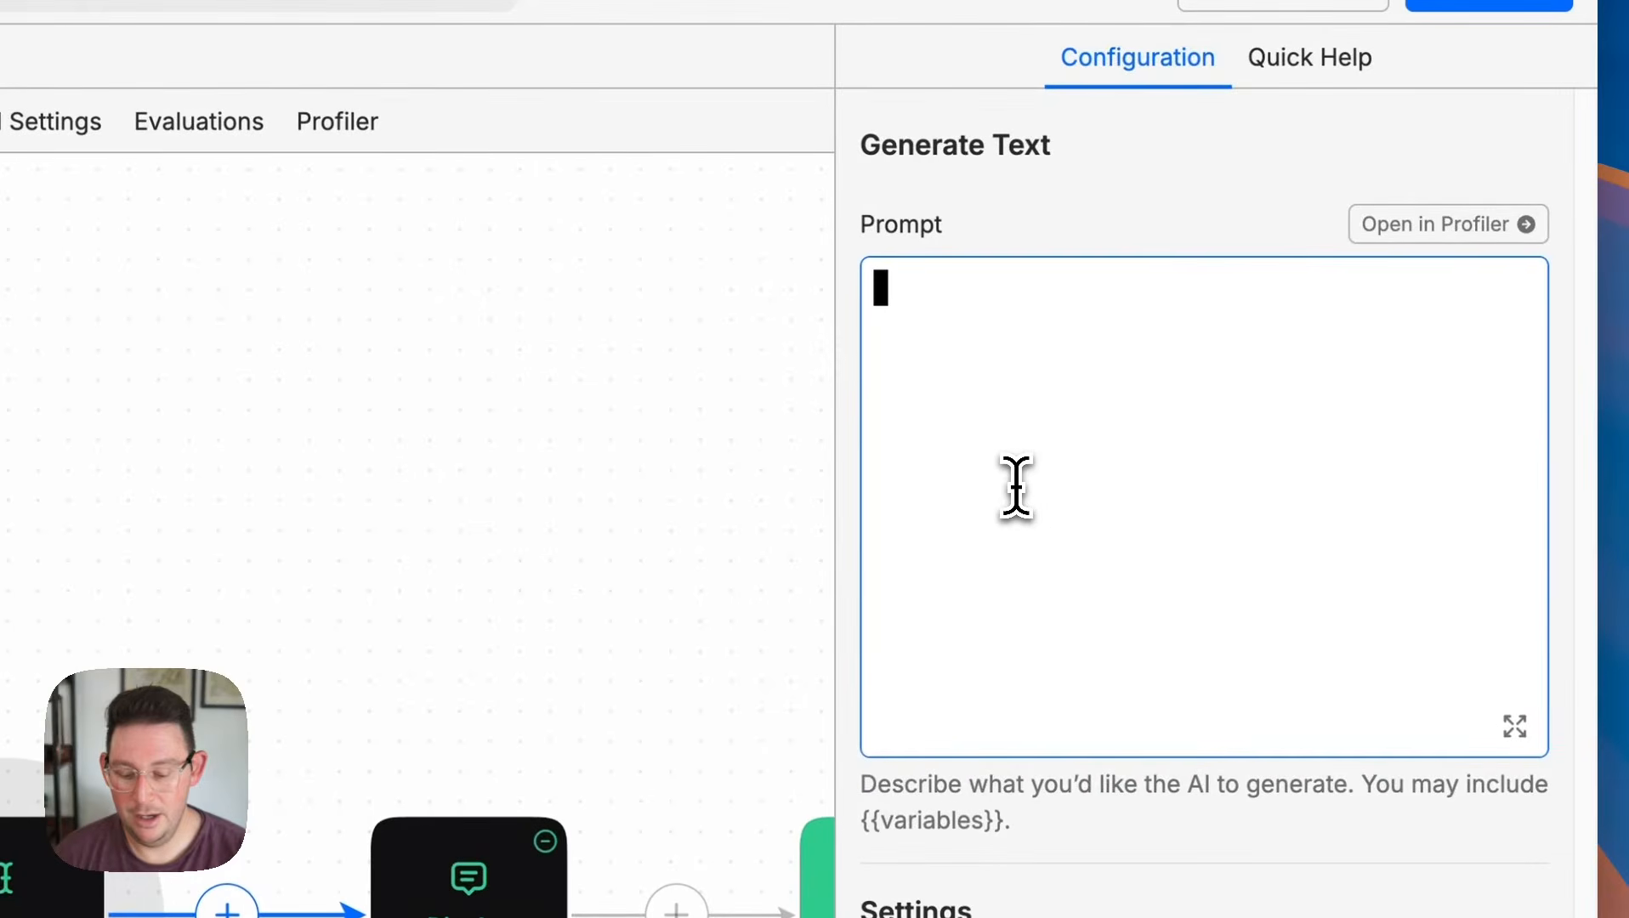
text(WRite a b)
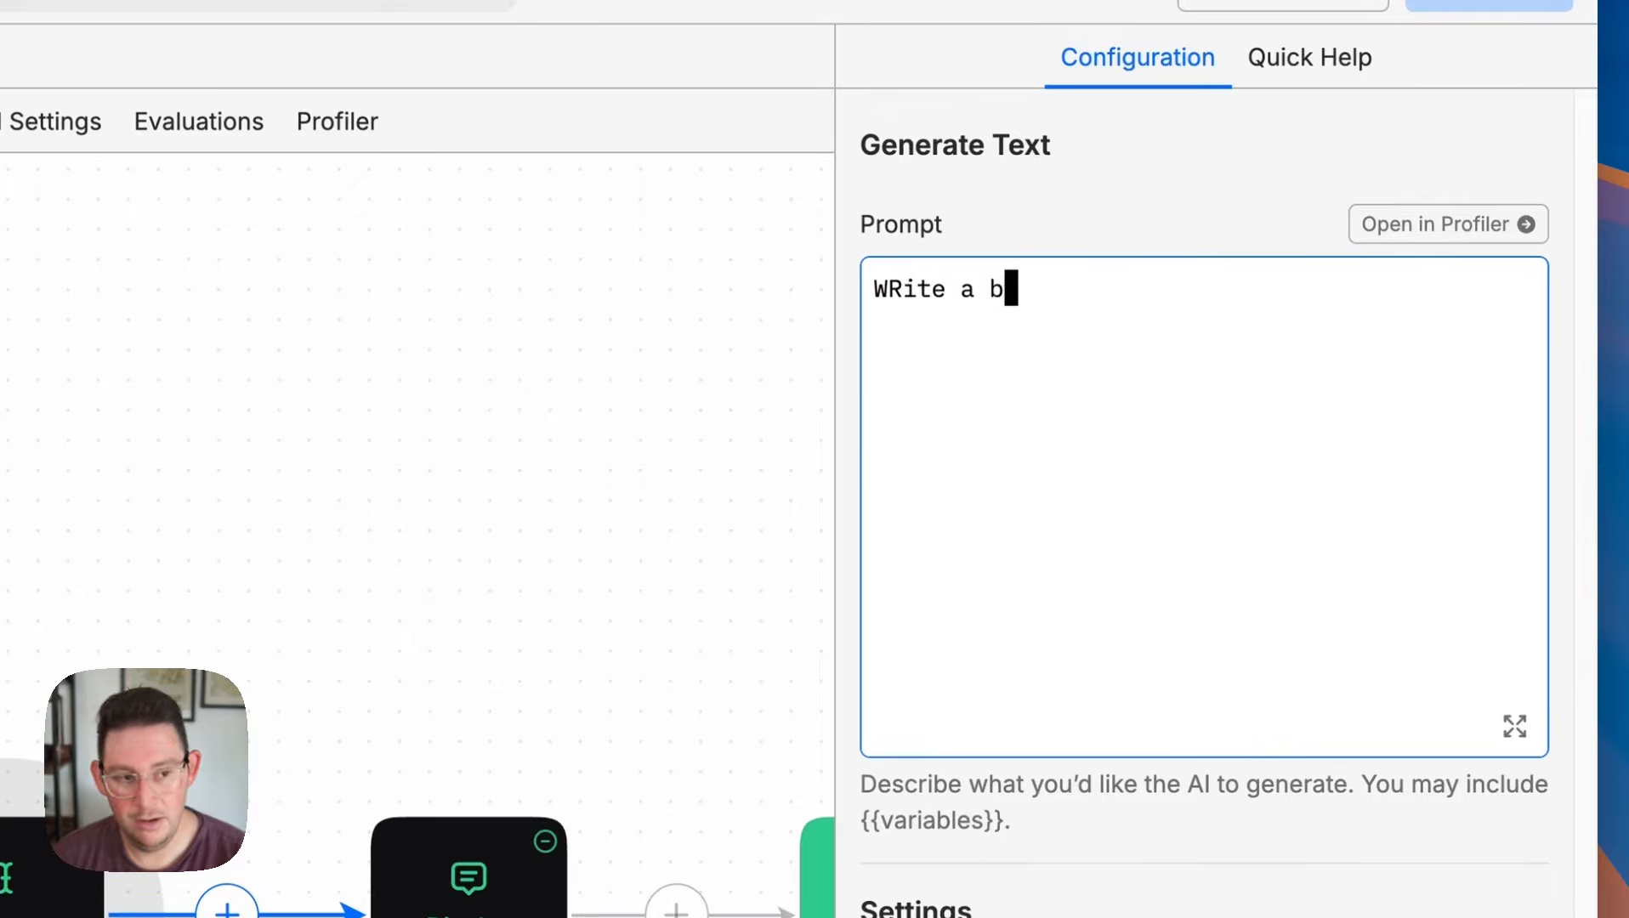
text(log post a)
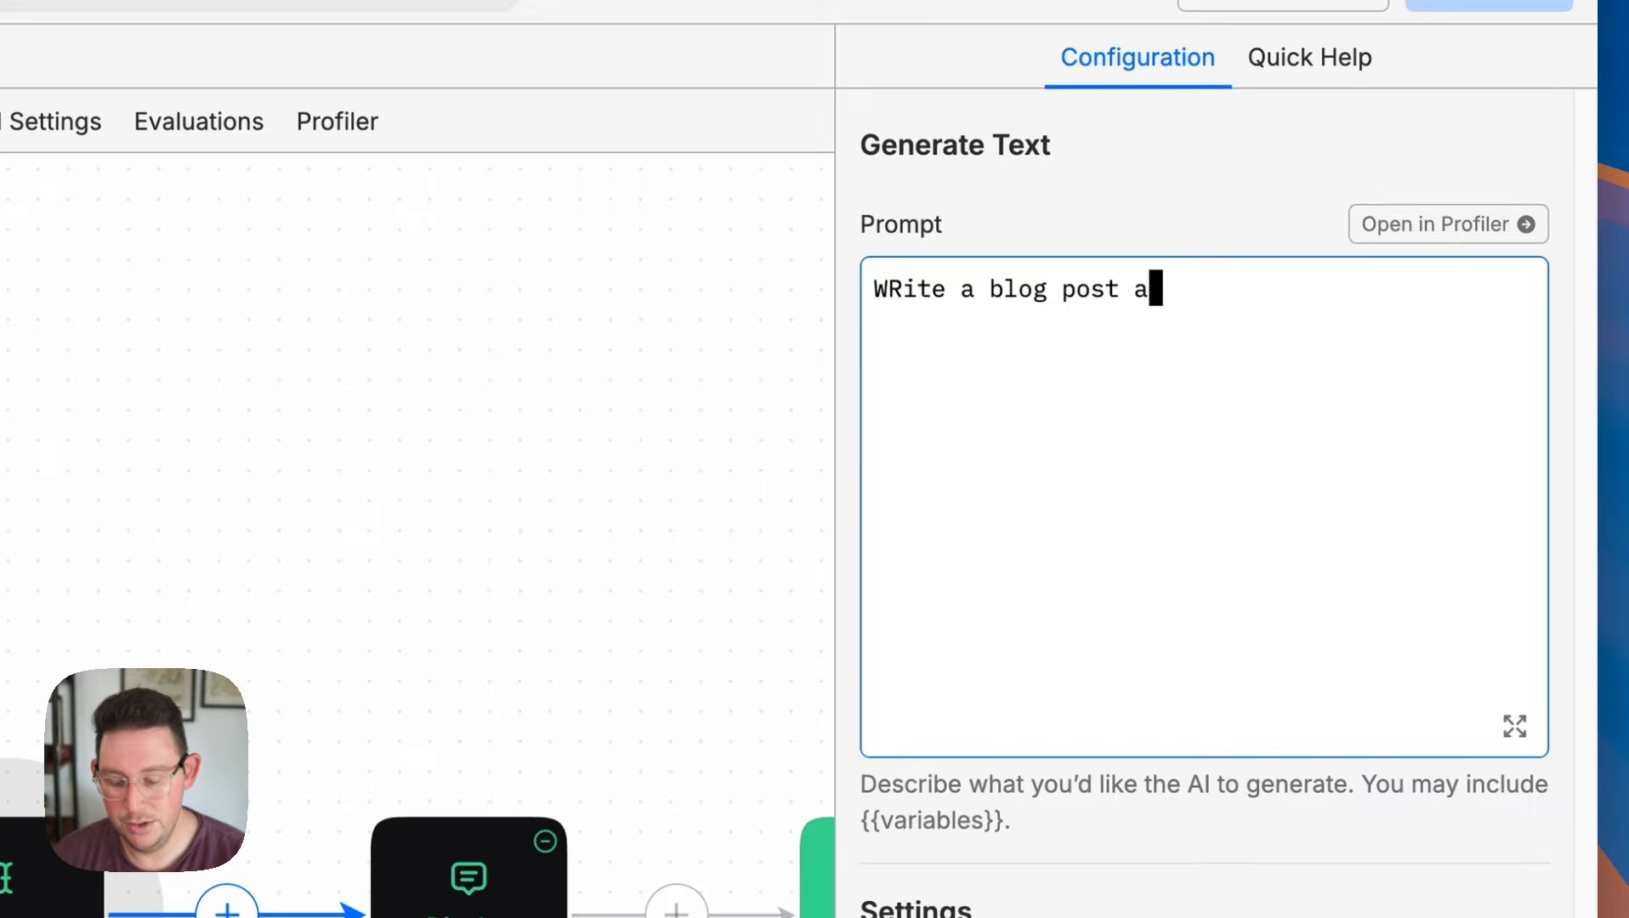
text(bout the foll)
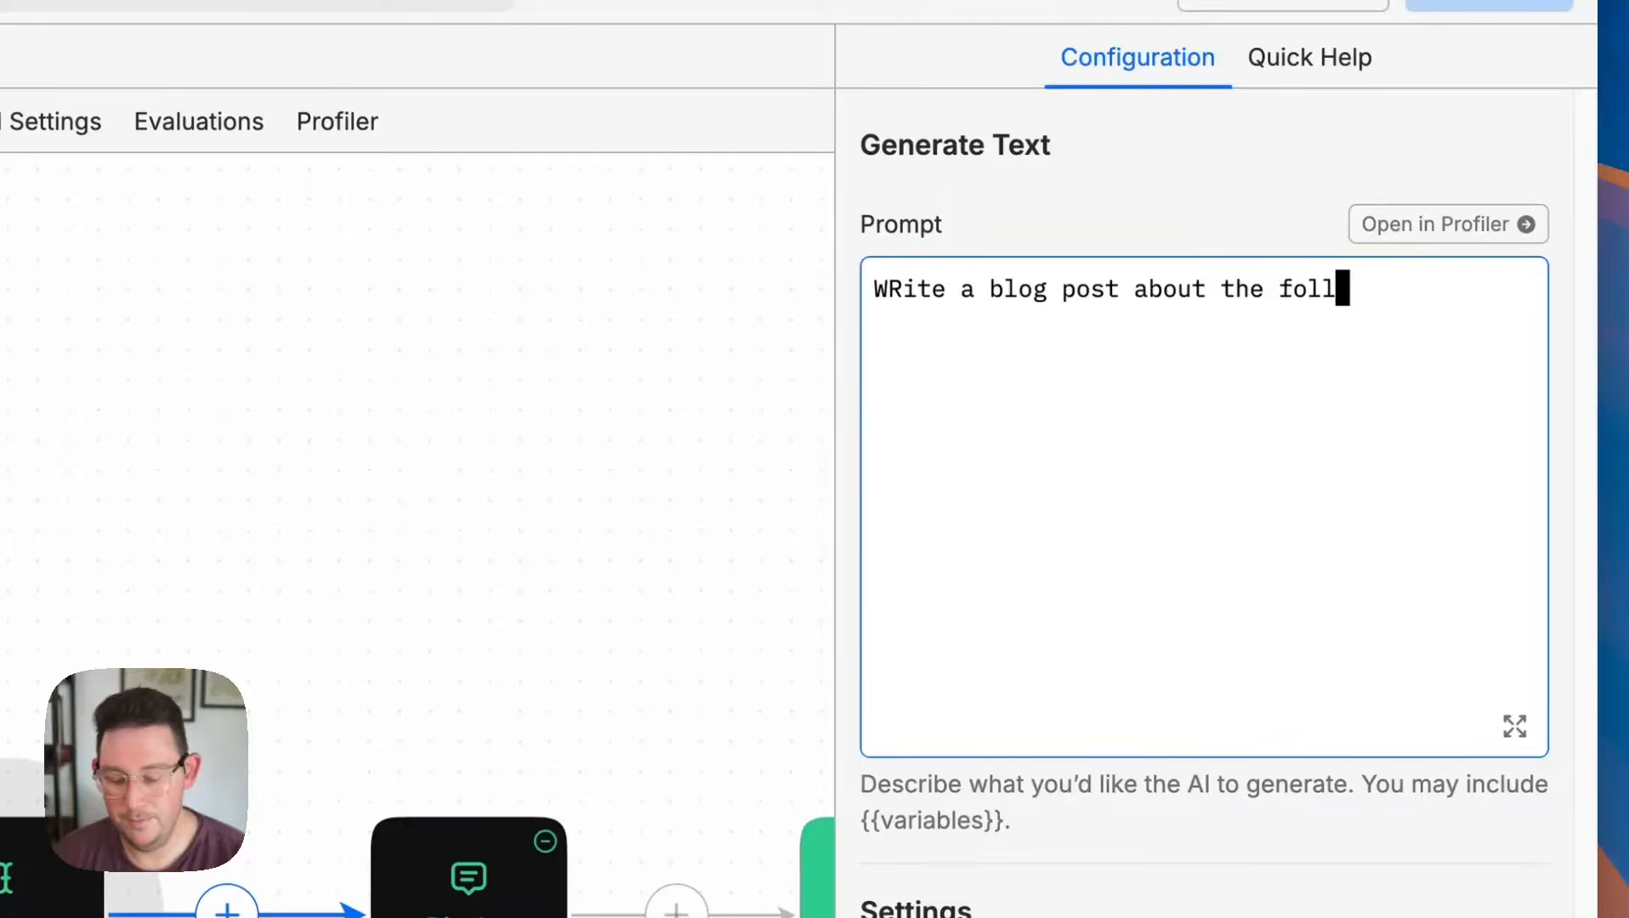
text(owing topic)
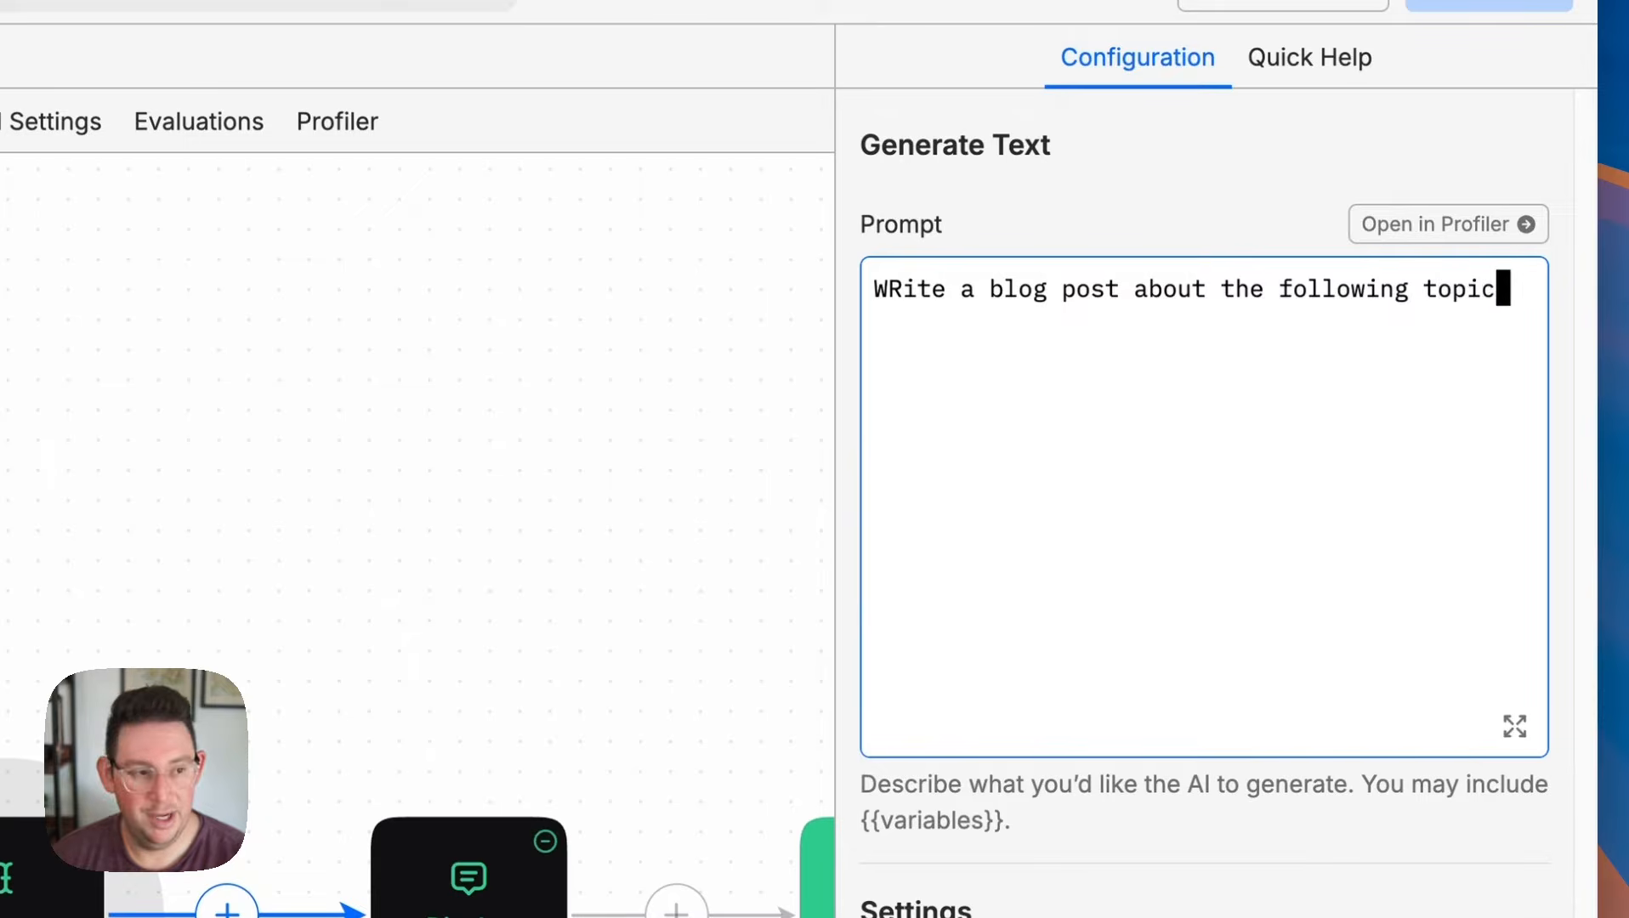
text(:)
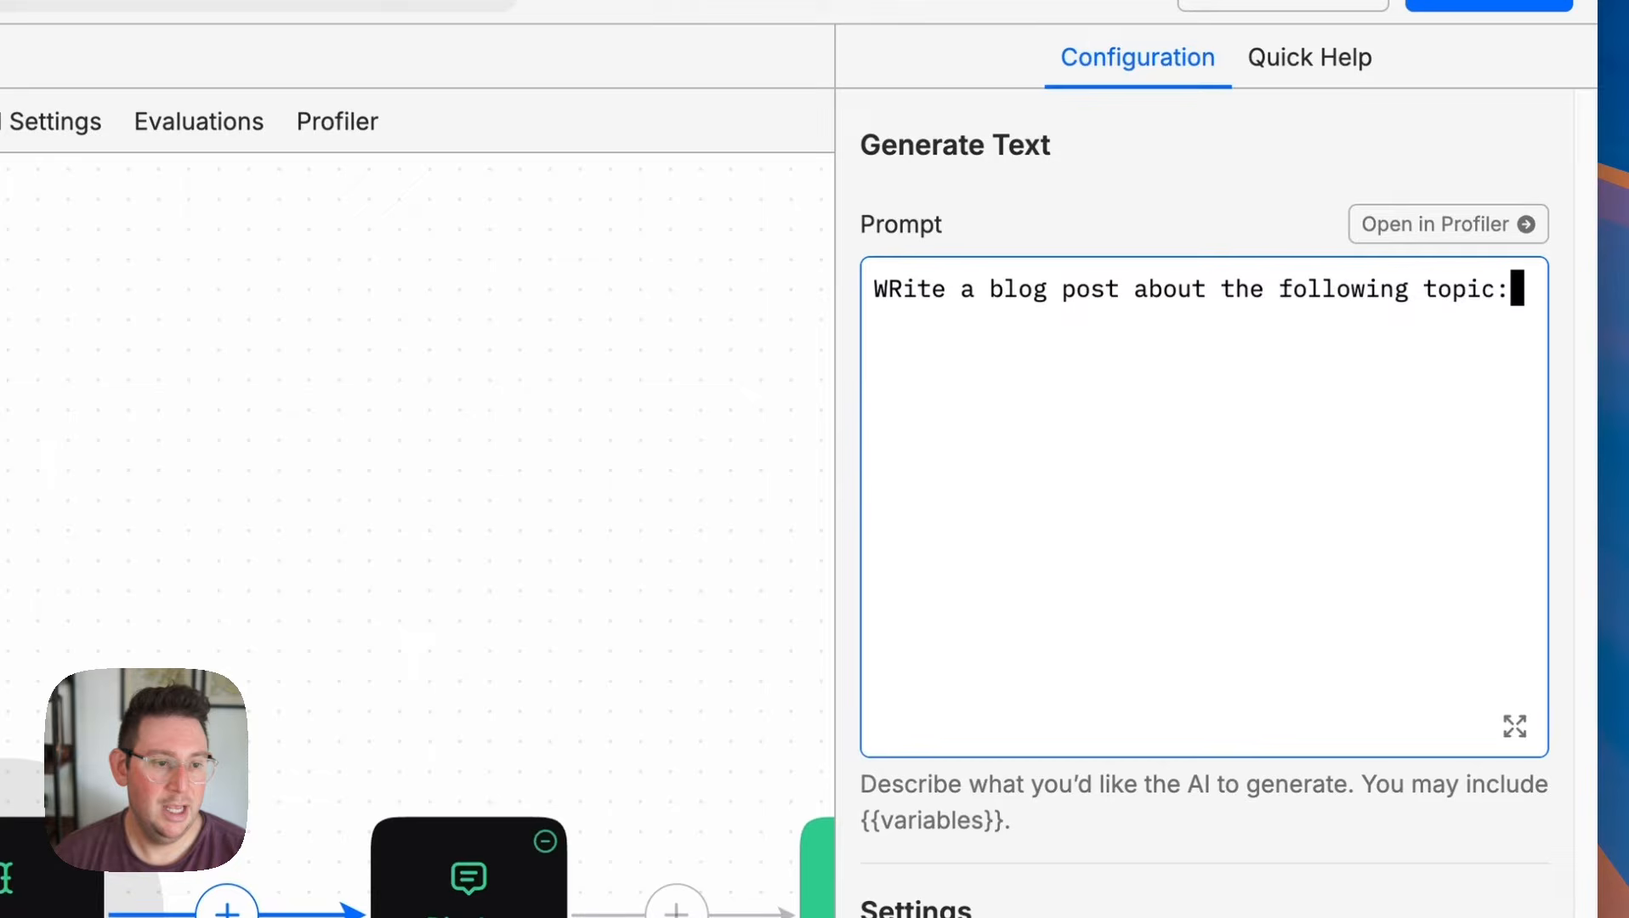
Correct "WRite" to "Write" in the Generate Text prompt and add the variable {{topic}} below the sentence, after a blank line.
key(Return)
key(Up)
key(Right)
key(Right)
key(BackSpace)
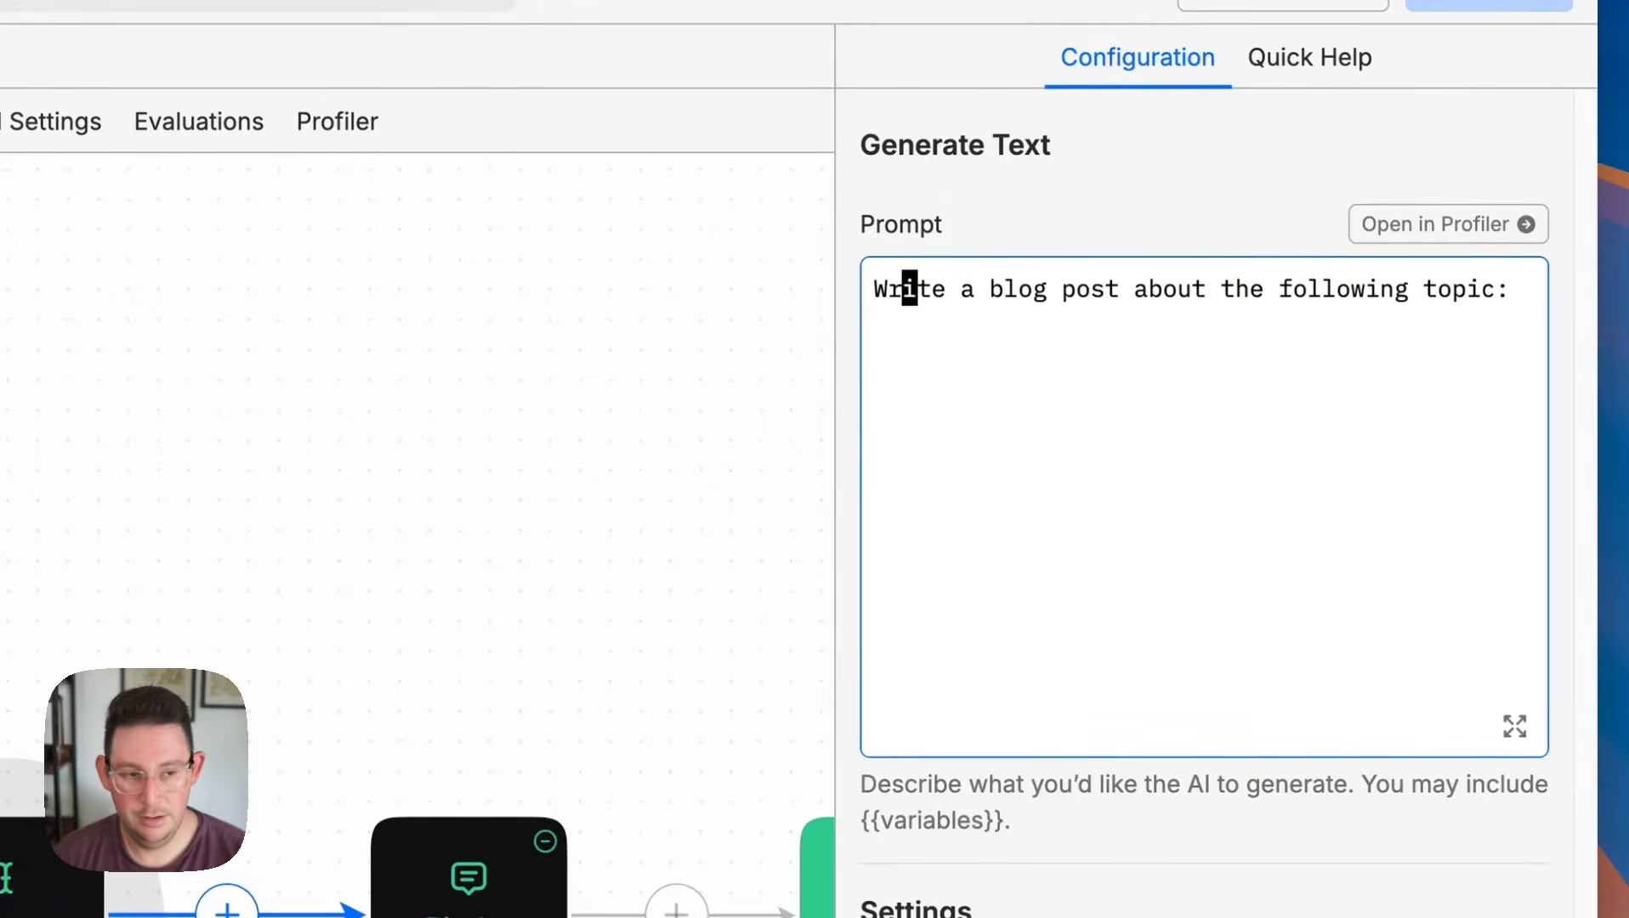
text(r)
key(Down)
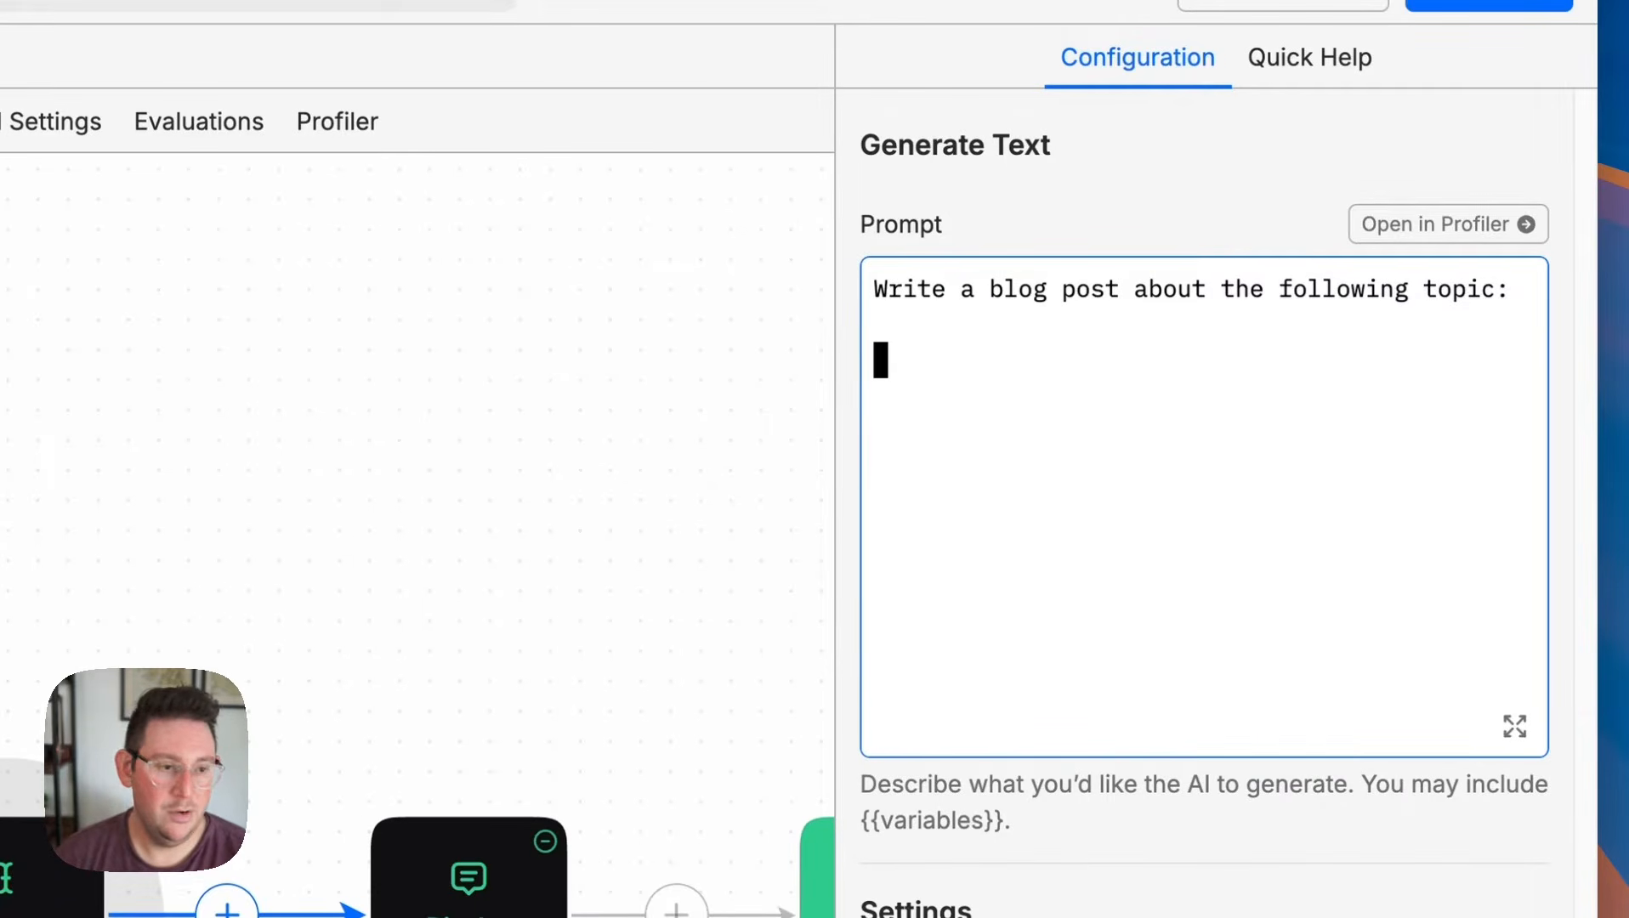
text({{c)
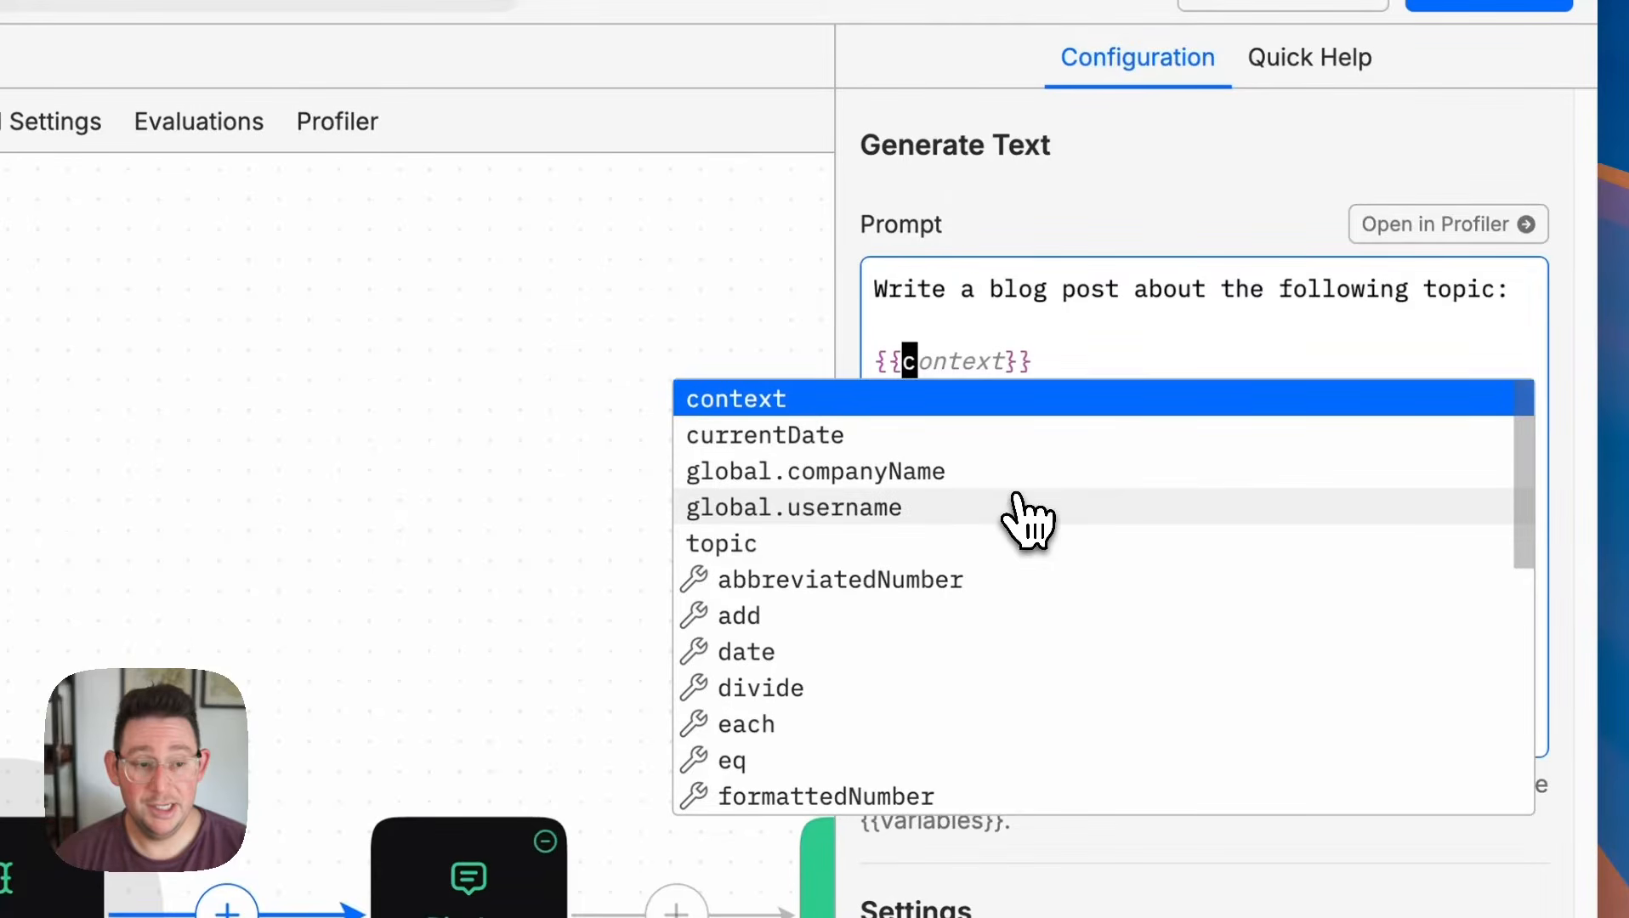
click(779, 544)
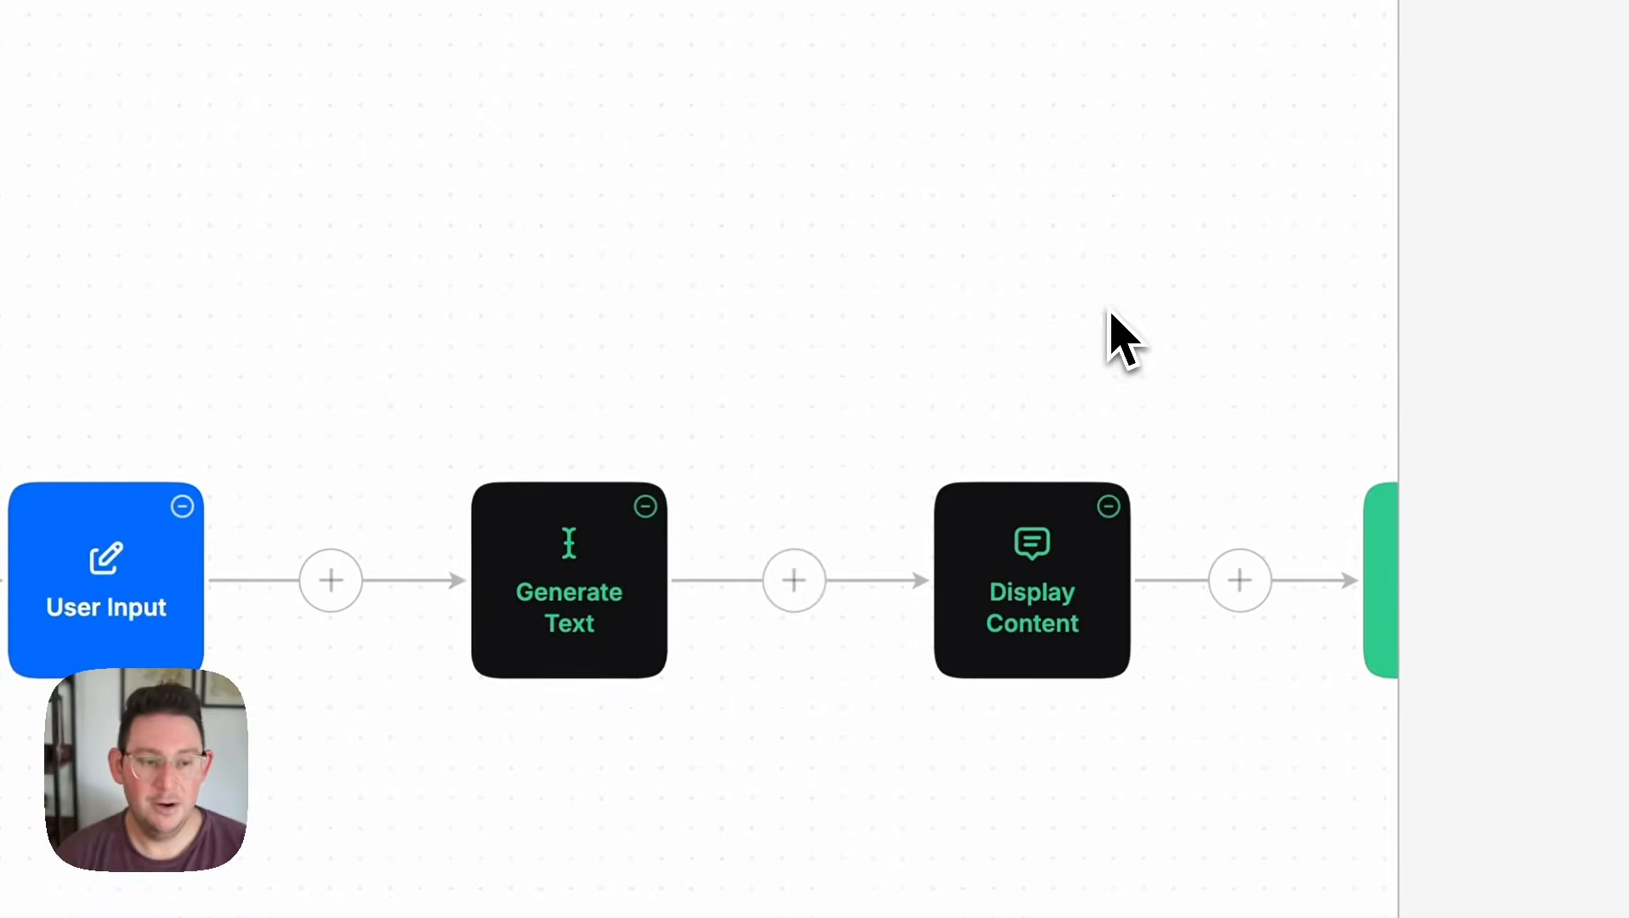
Move {{topic}} inline in the Generate Text prompt, replacing "the following topic:" so it reads "Write a blog post about {{topic}}".
click(465, 616)
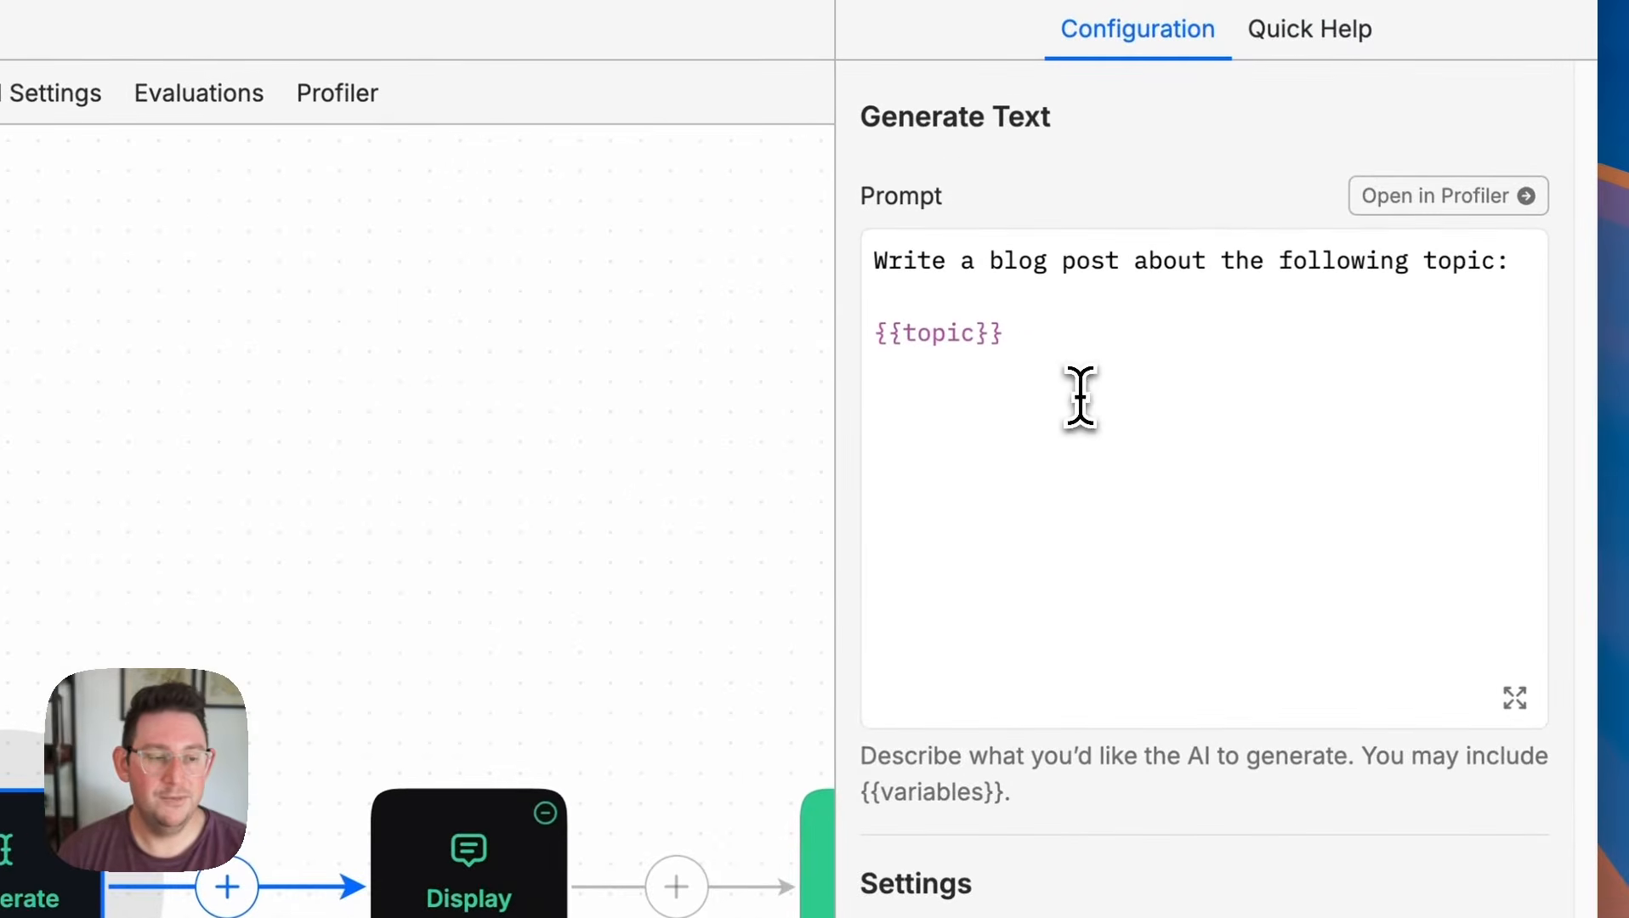
drag(1029, 340, 874, 267)
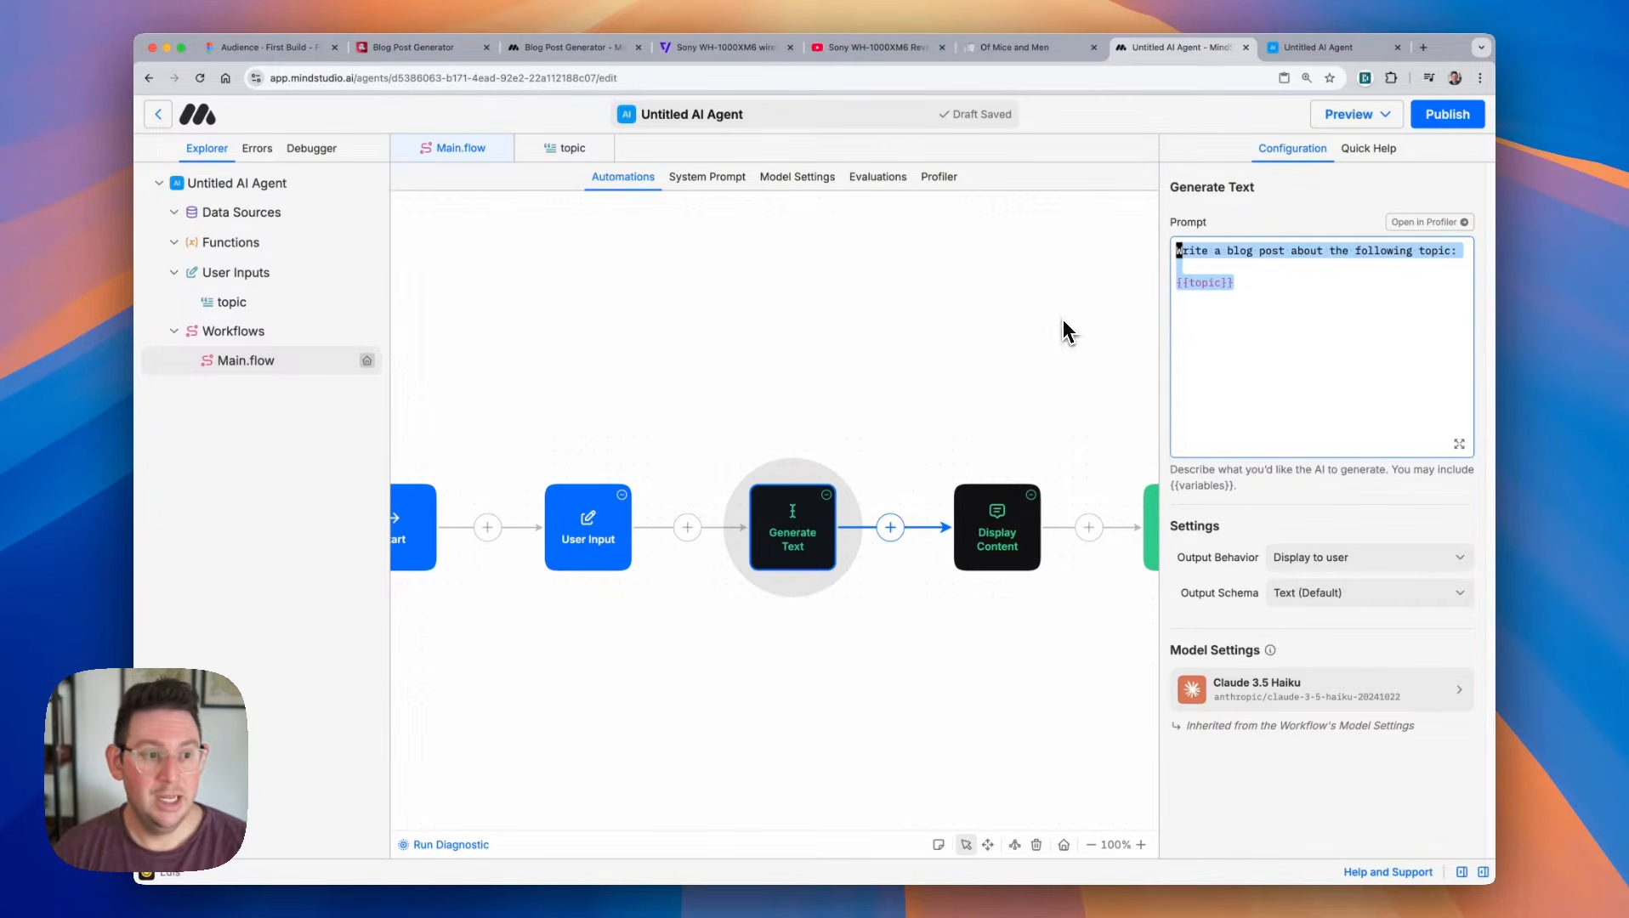
click(1234, 283)
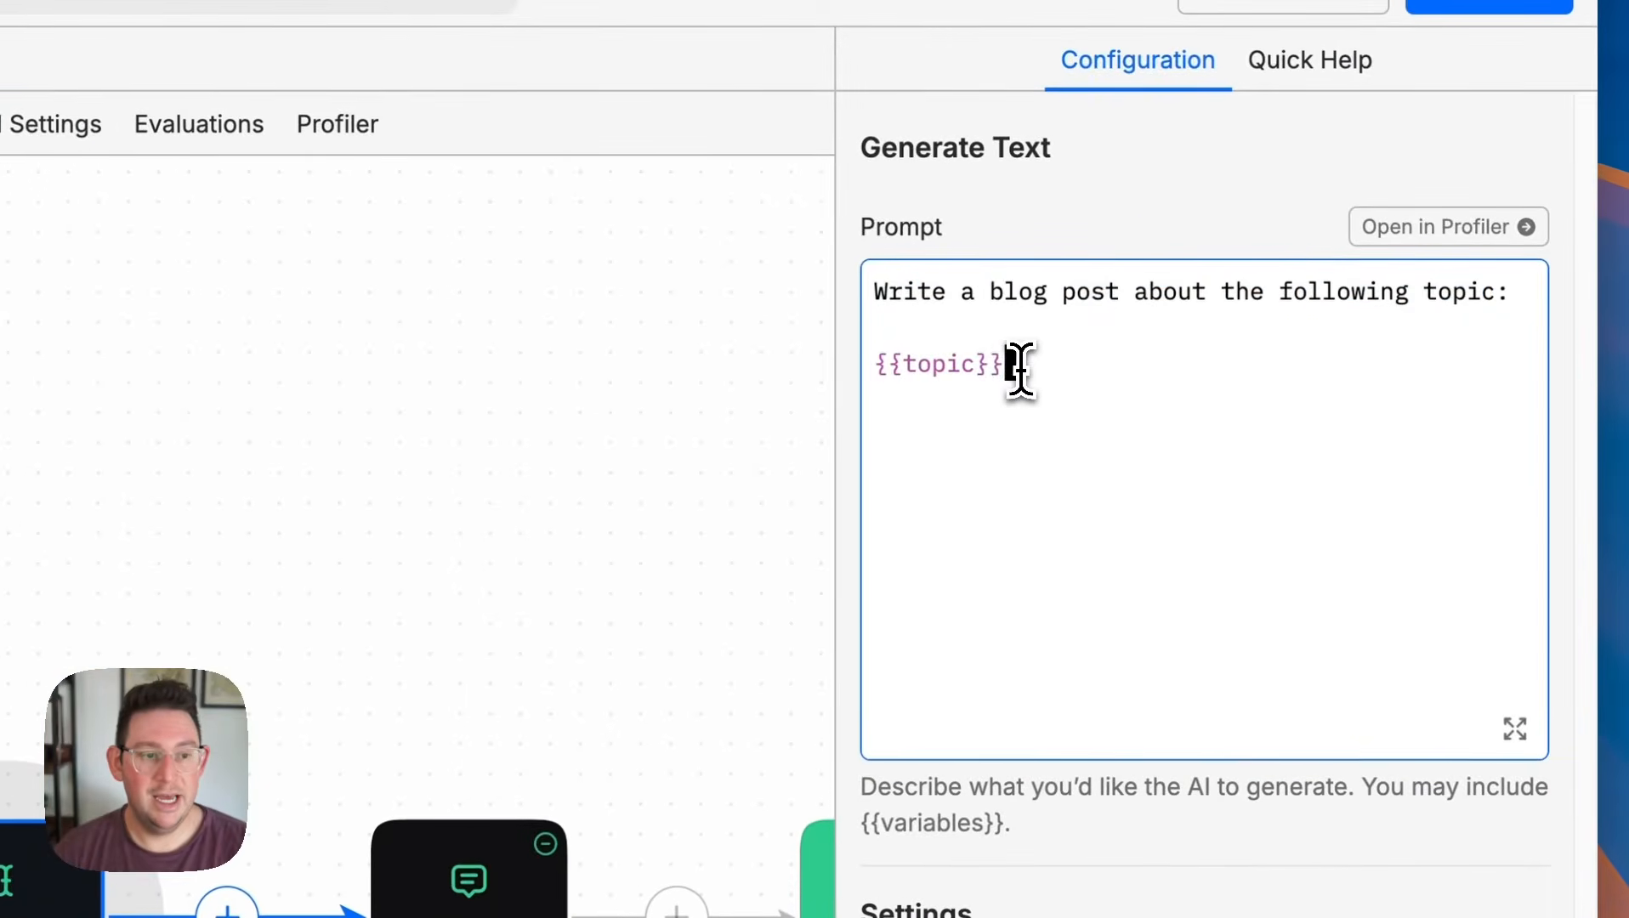
drag(1018, 367, 873, 367)
key(super+c)
key(BackSpace)
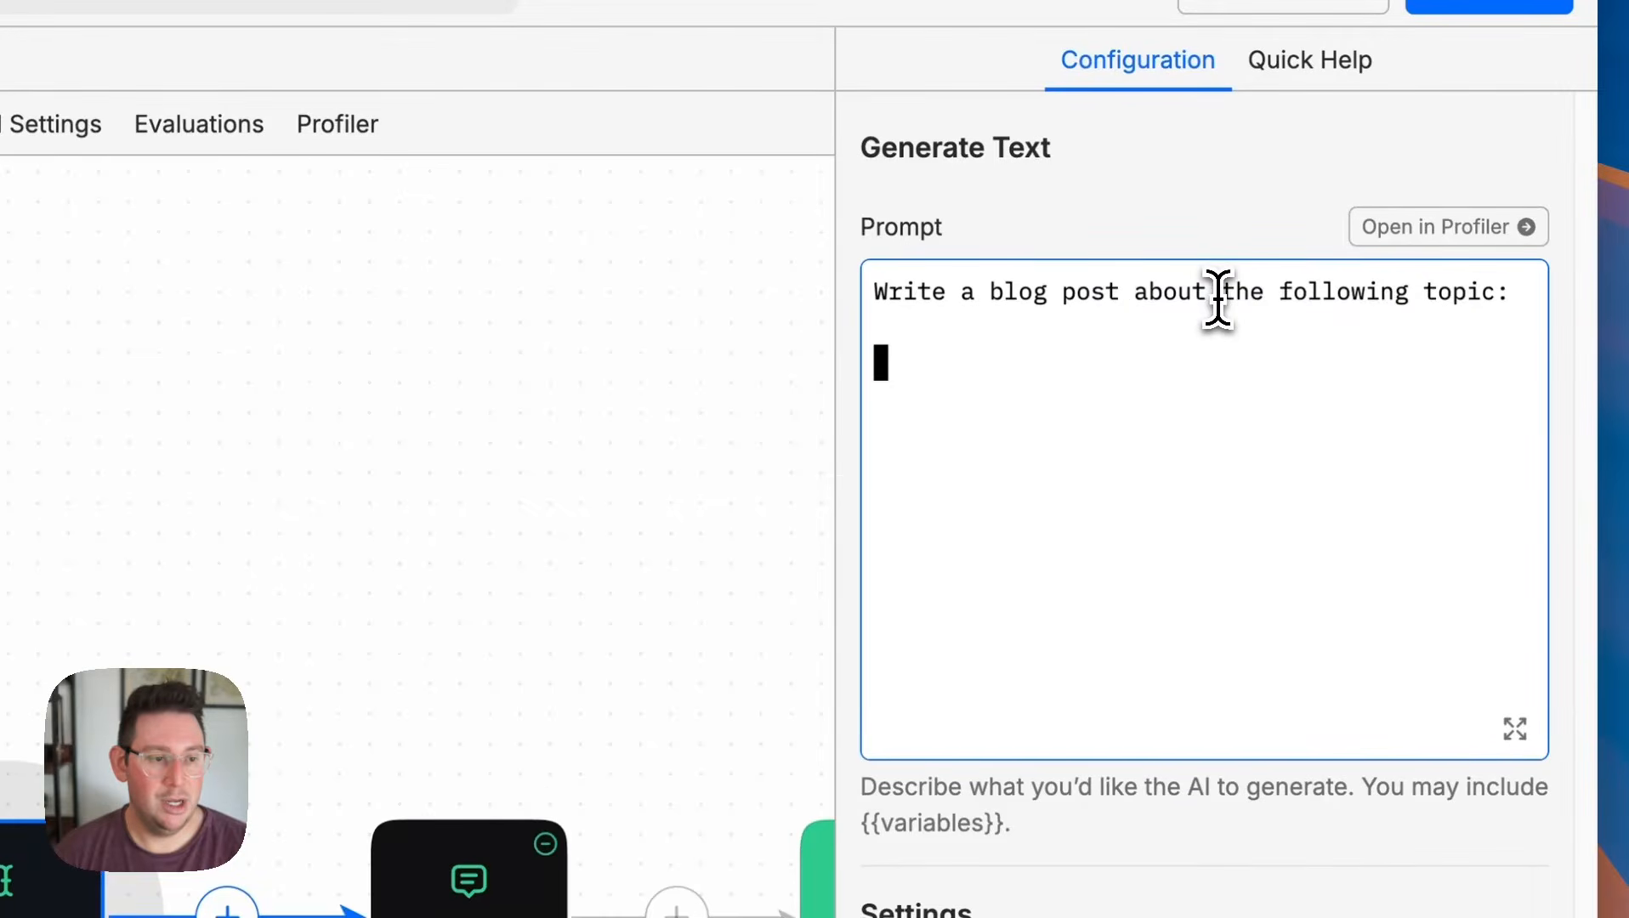
drag(1222, 293, 1579, 302)
key(super+v)
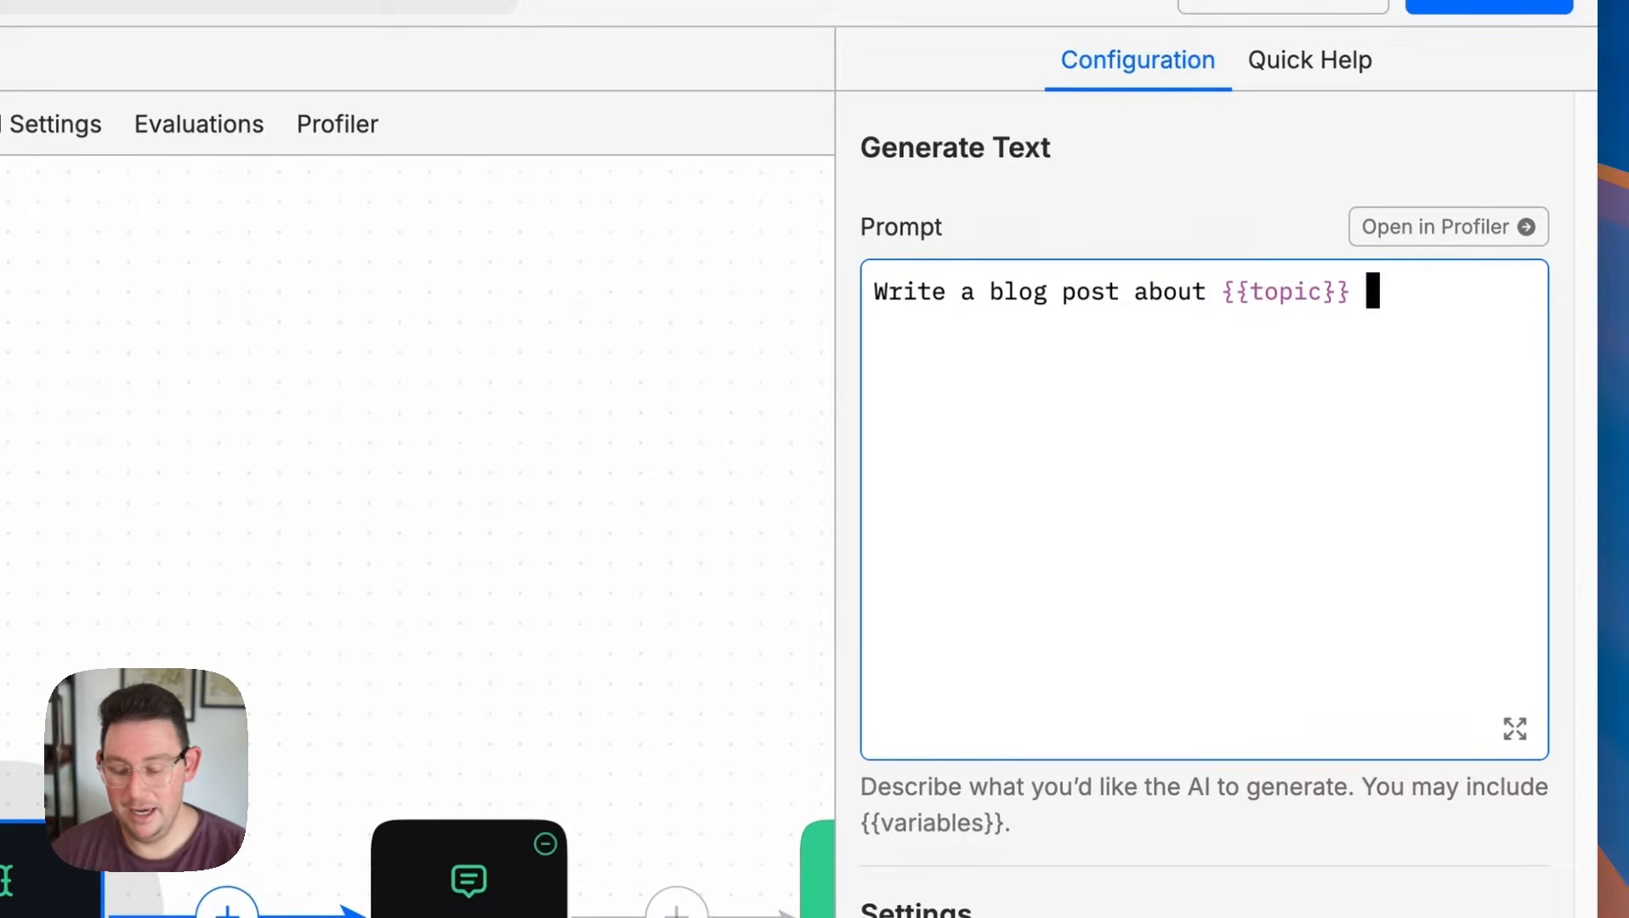
Append "make sure to make it funny" to the Generate Text prompt after {{topic}}.
text(make sure t)
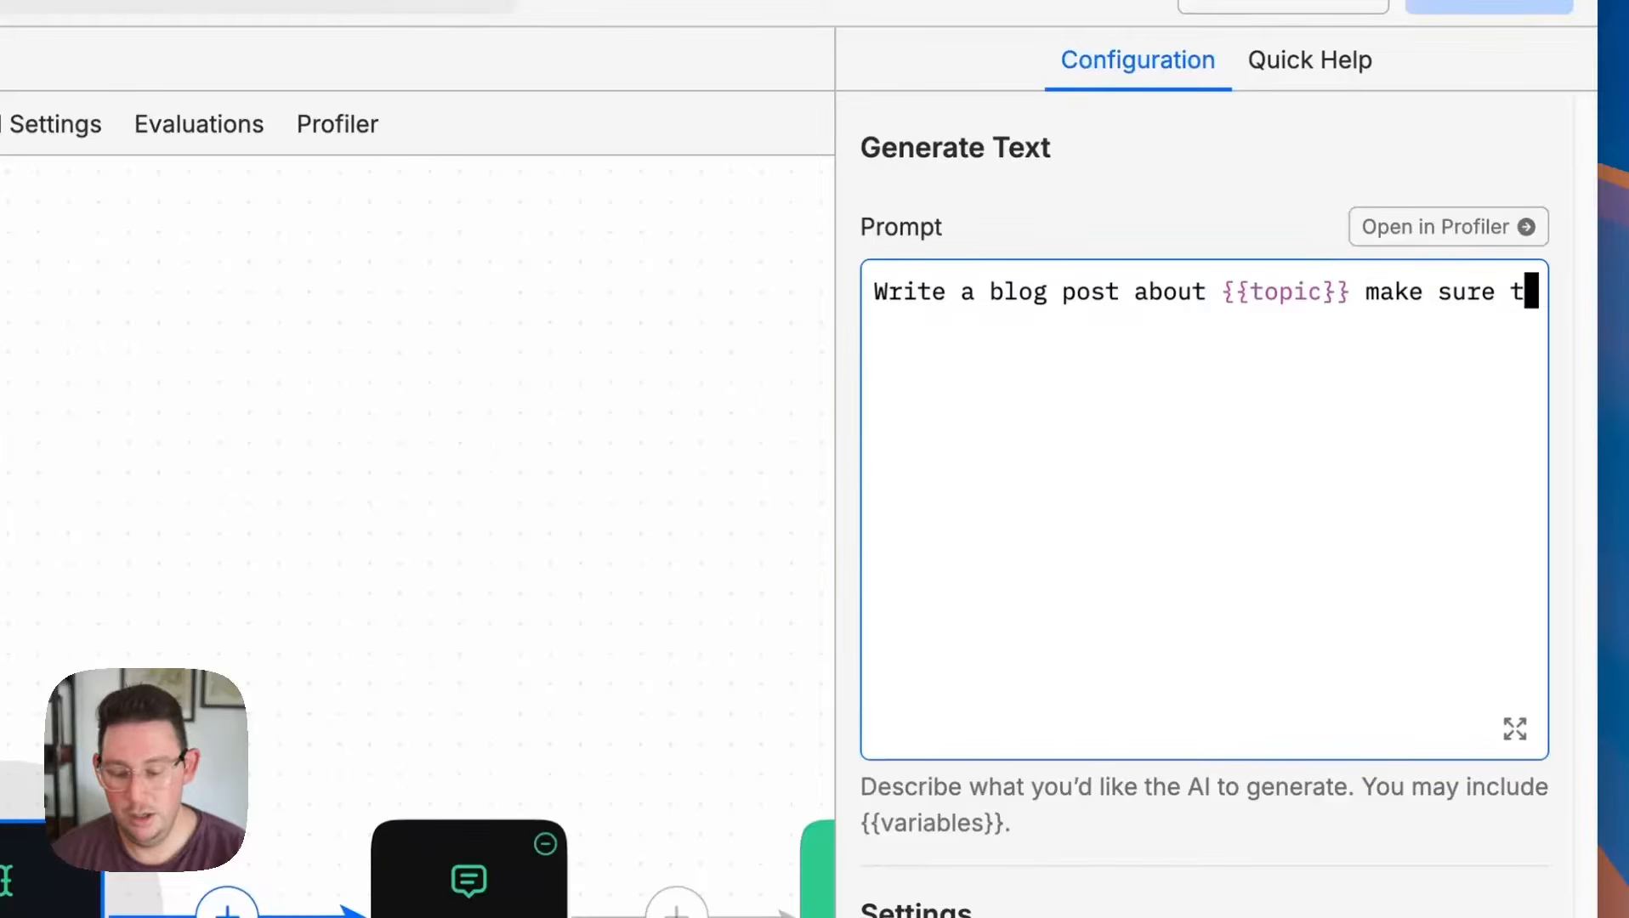
text(o make v)
key(BackSpace)
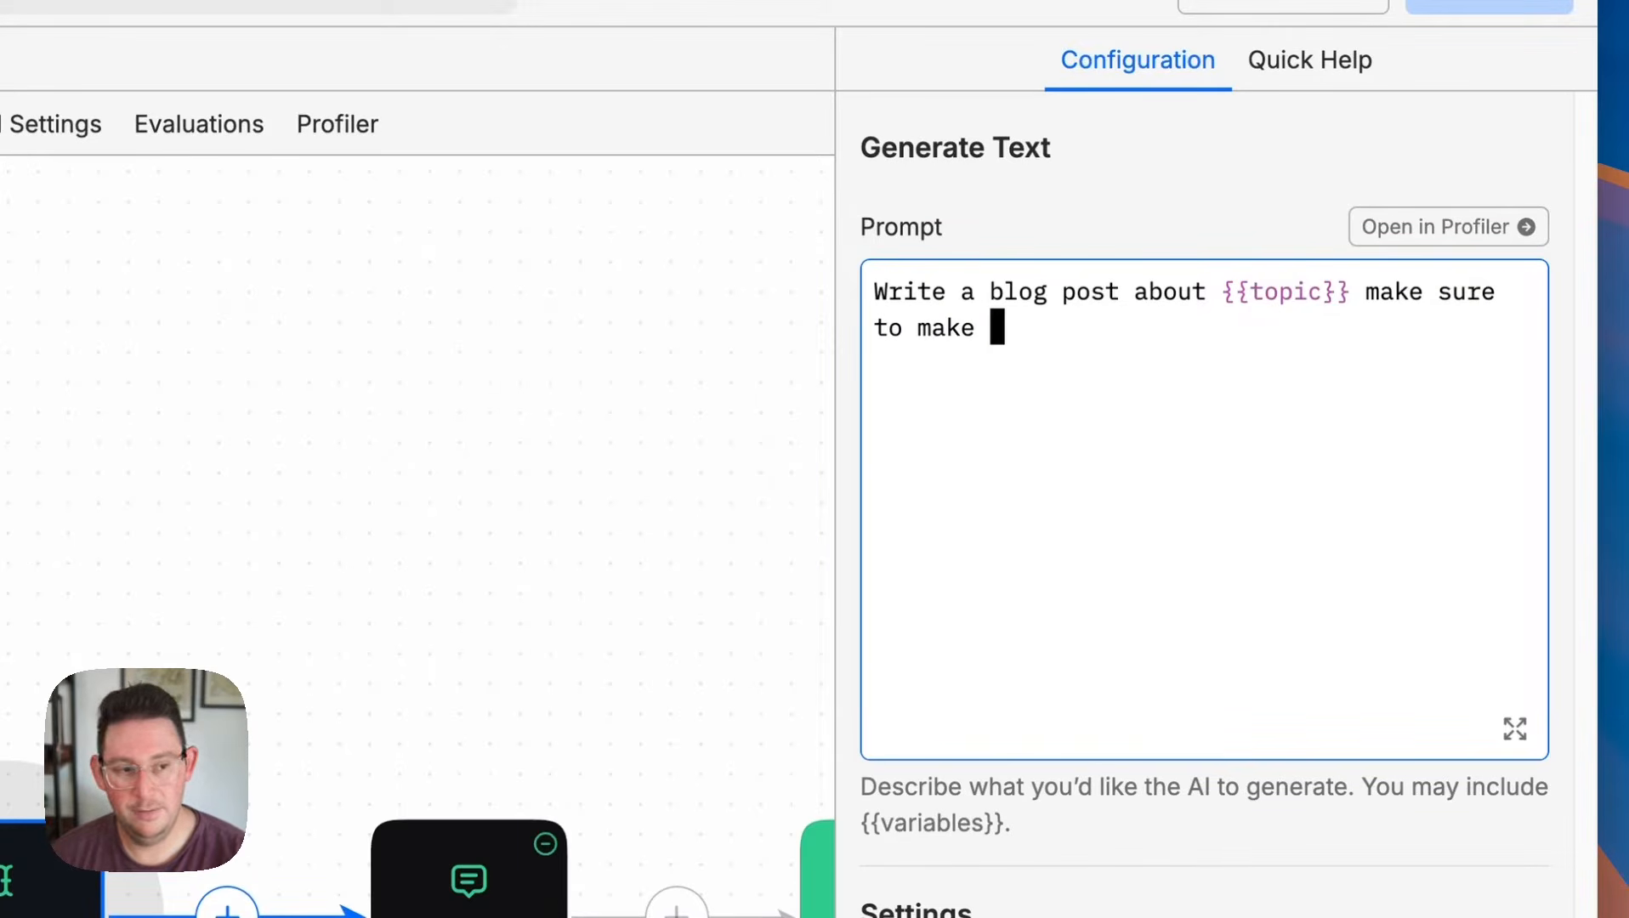
text(it funny)
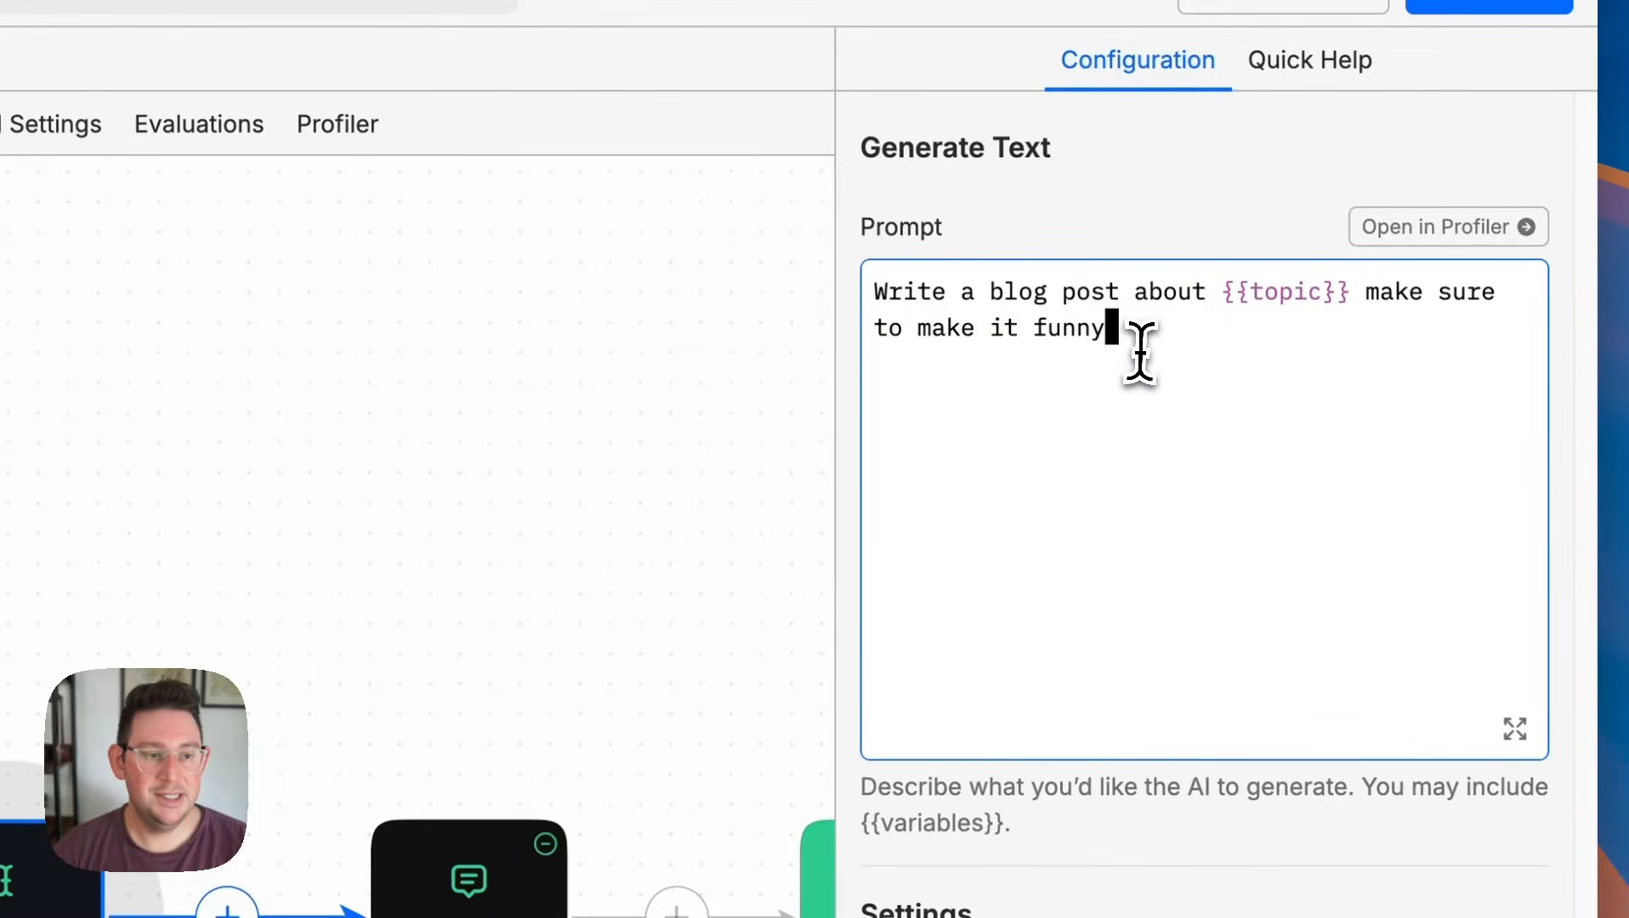
Copy the whole Generate Text prompt and delete the Generate Text block from Main.flow.
drag(1134, 338, 866, 296)
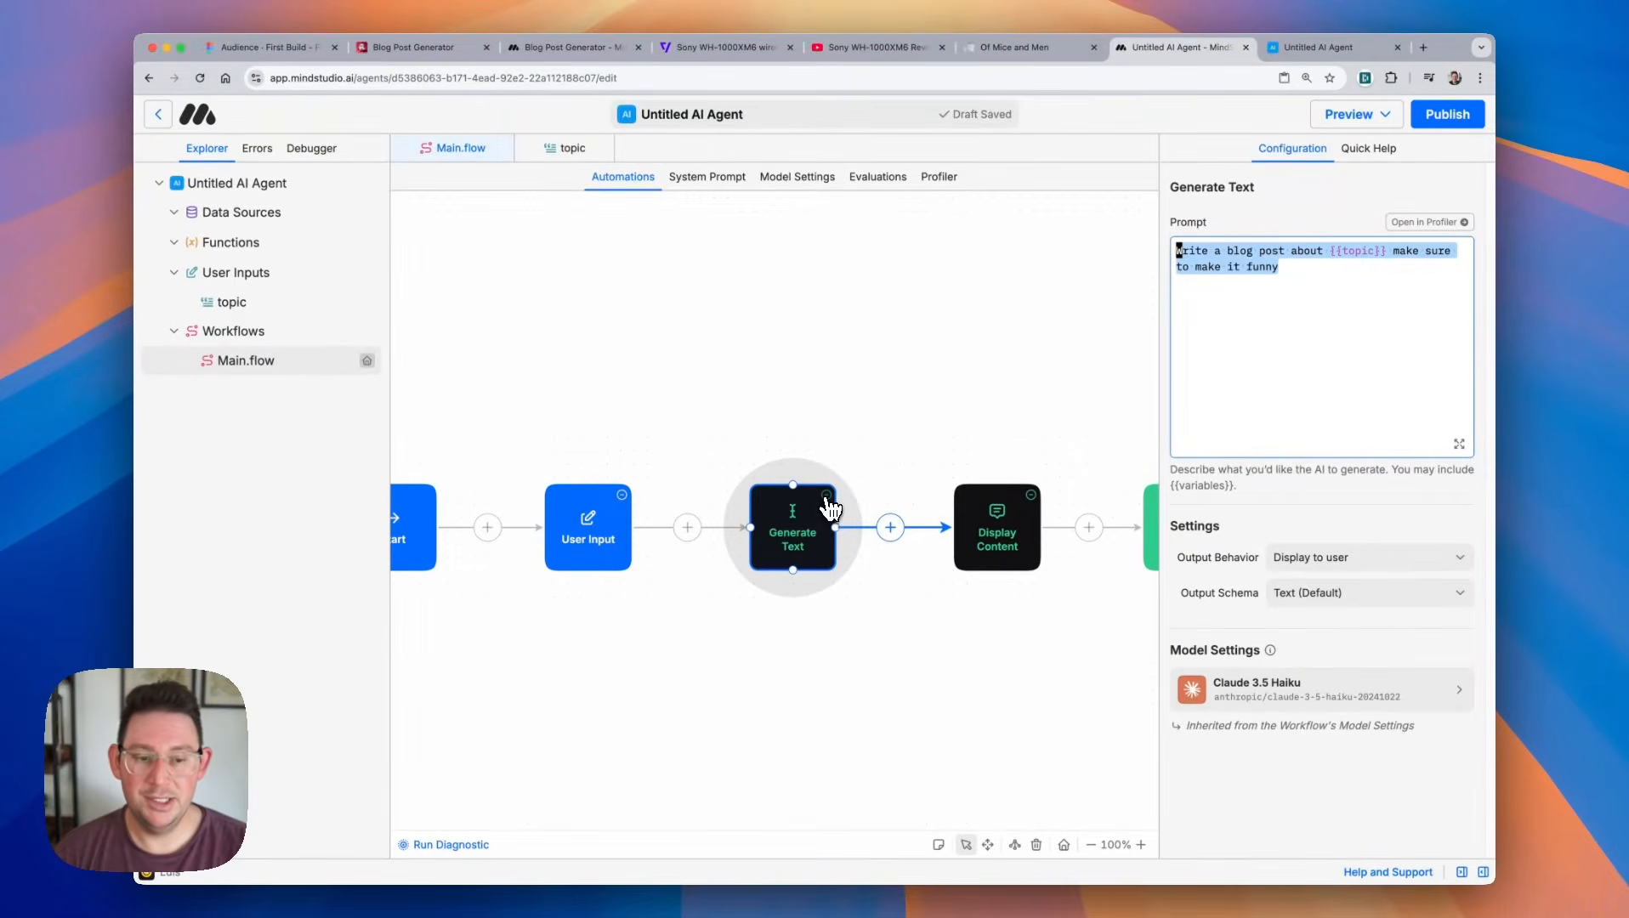
click(102, 861)
click(938, 556)
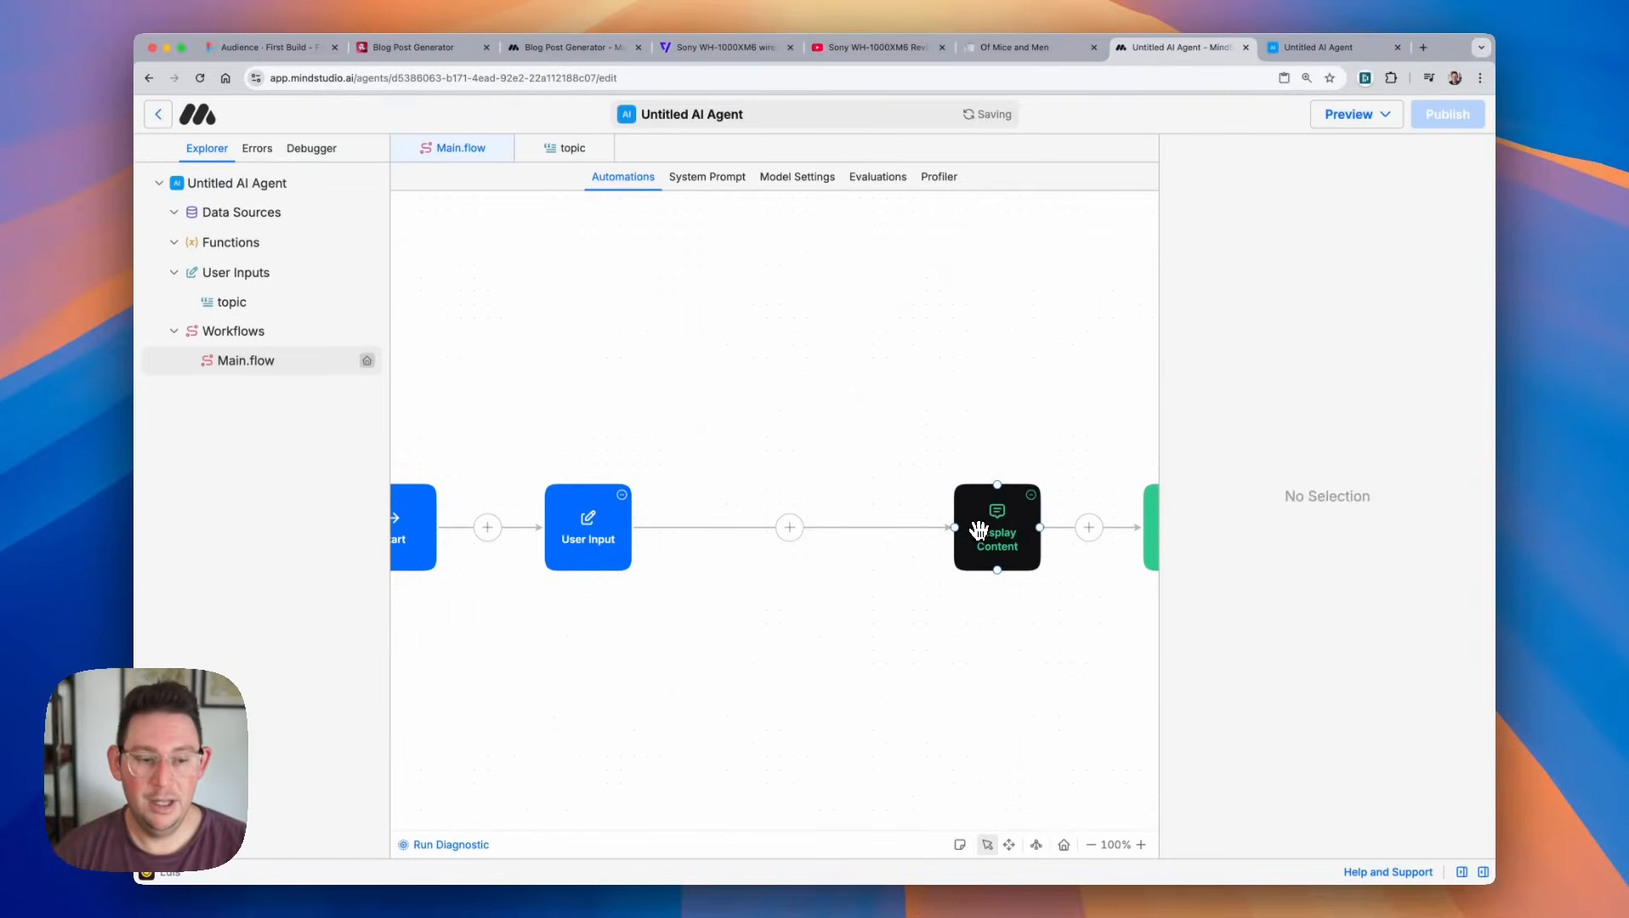
Move Display Content closer to User Input and set its message to "Write a blog post about {{topic}} and make sure to make it funny.".
drag(984, 515, 804, 513)
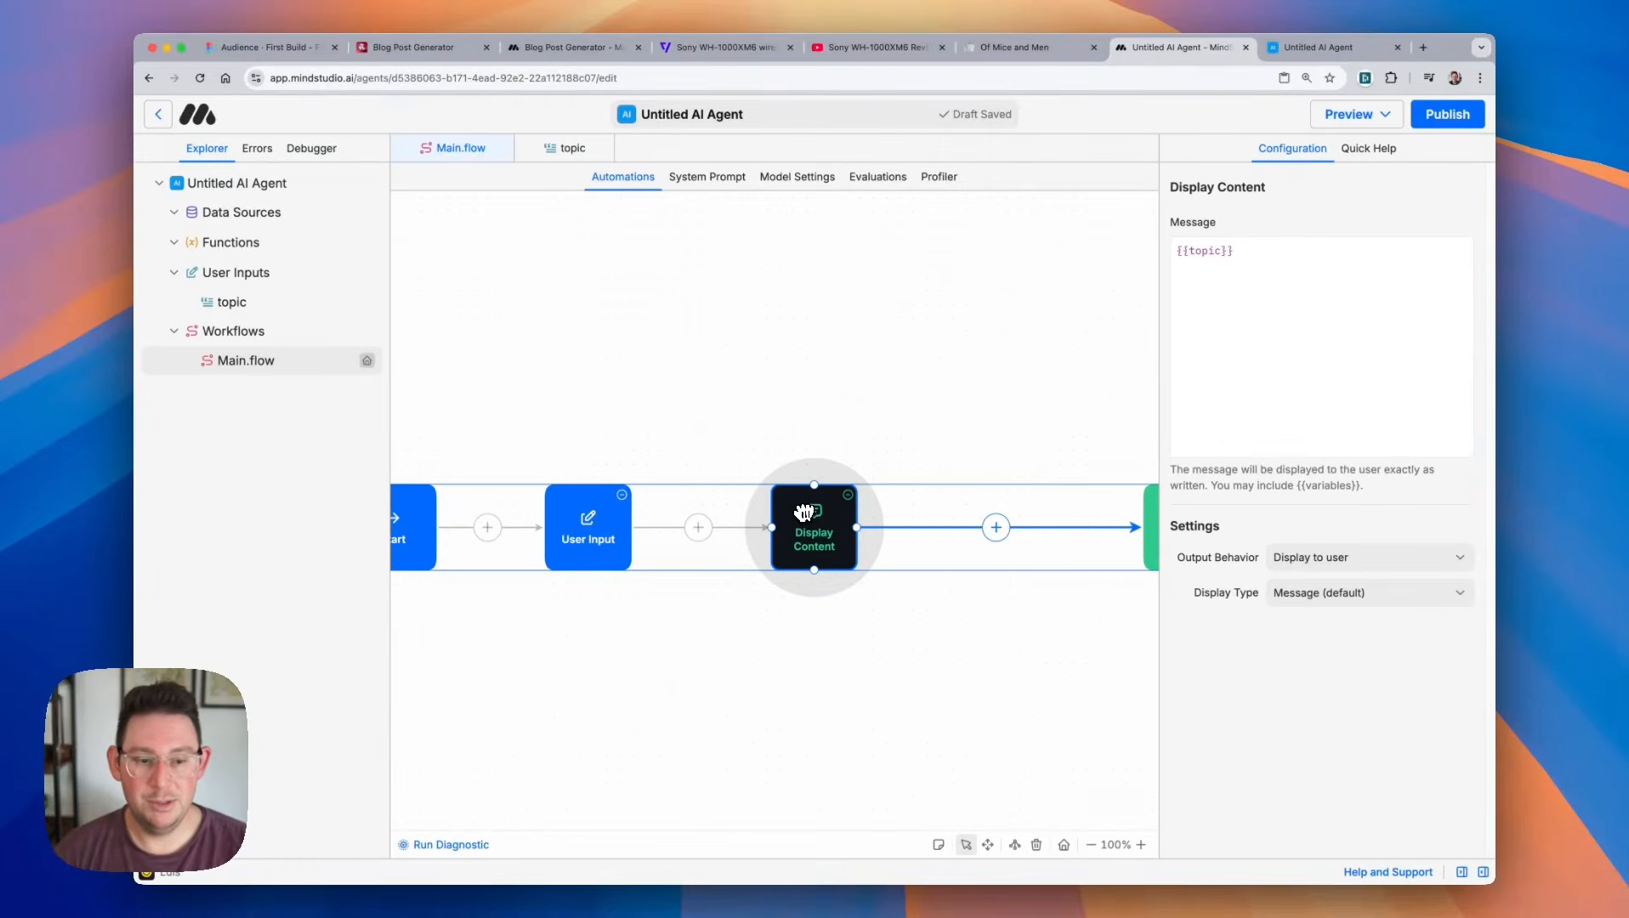
triple_click(1204, 251)
text(Write a blog post about {{topic}} make sure to make it funny)
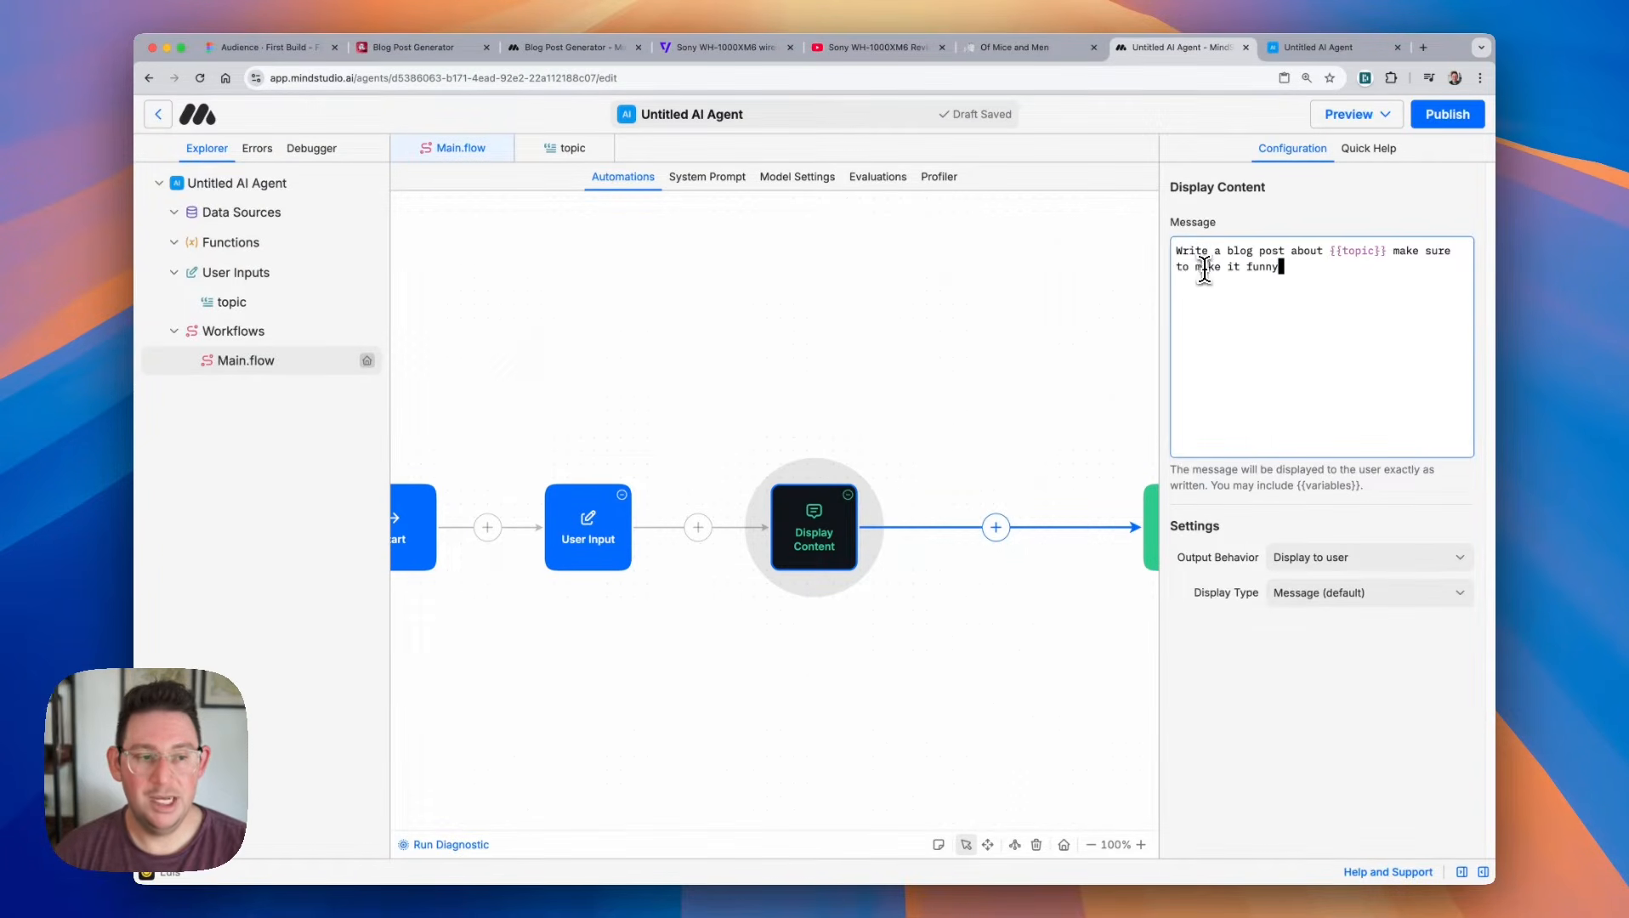
click(1395, 252)
text(and )
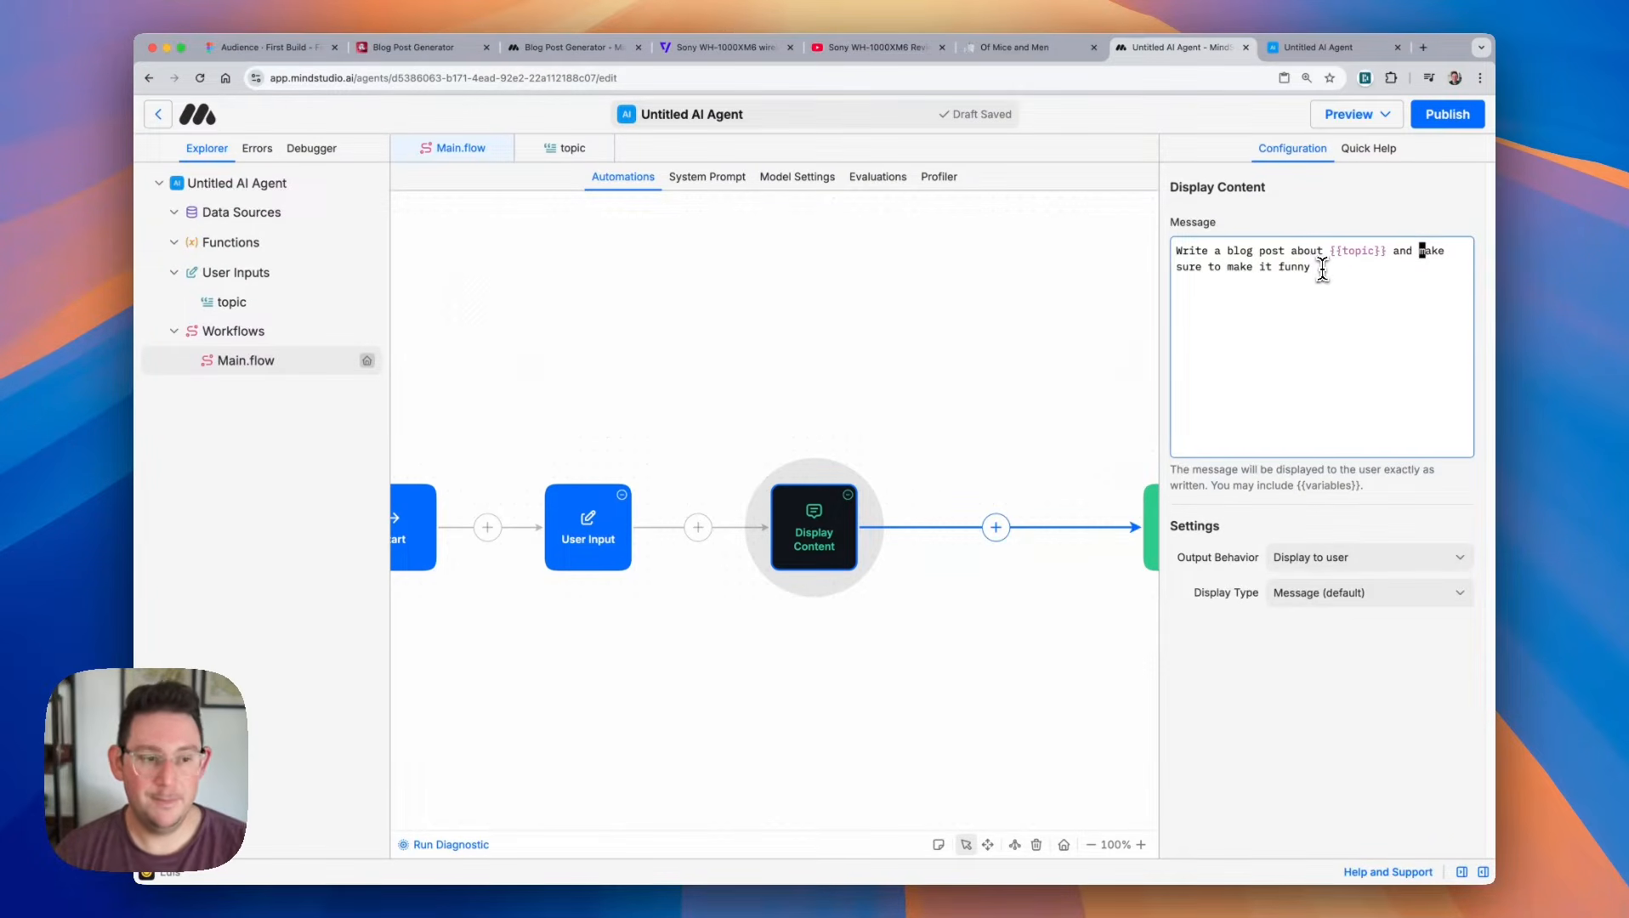
text(.)
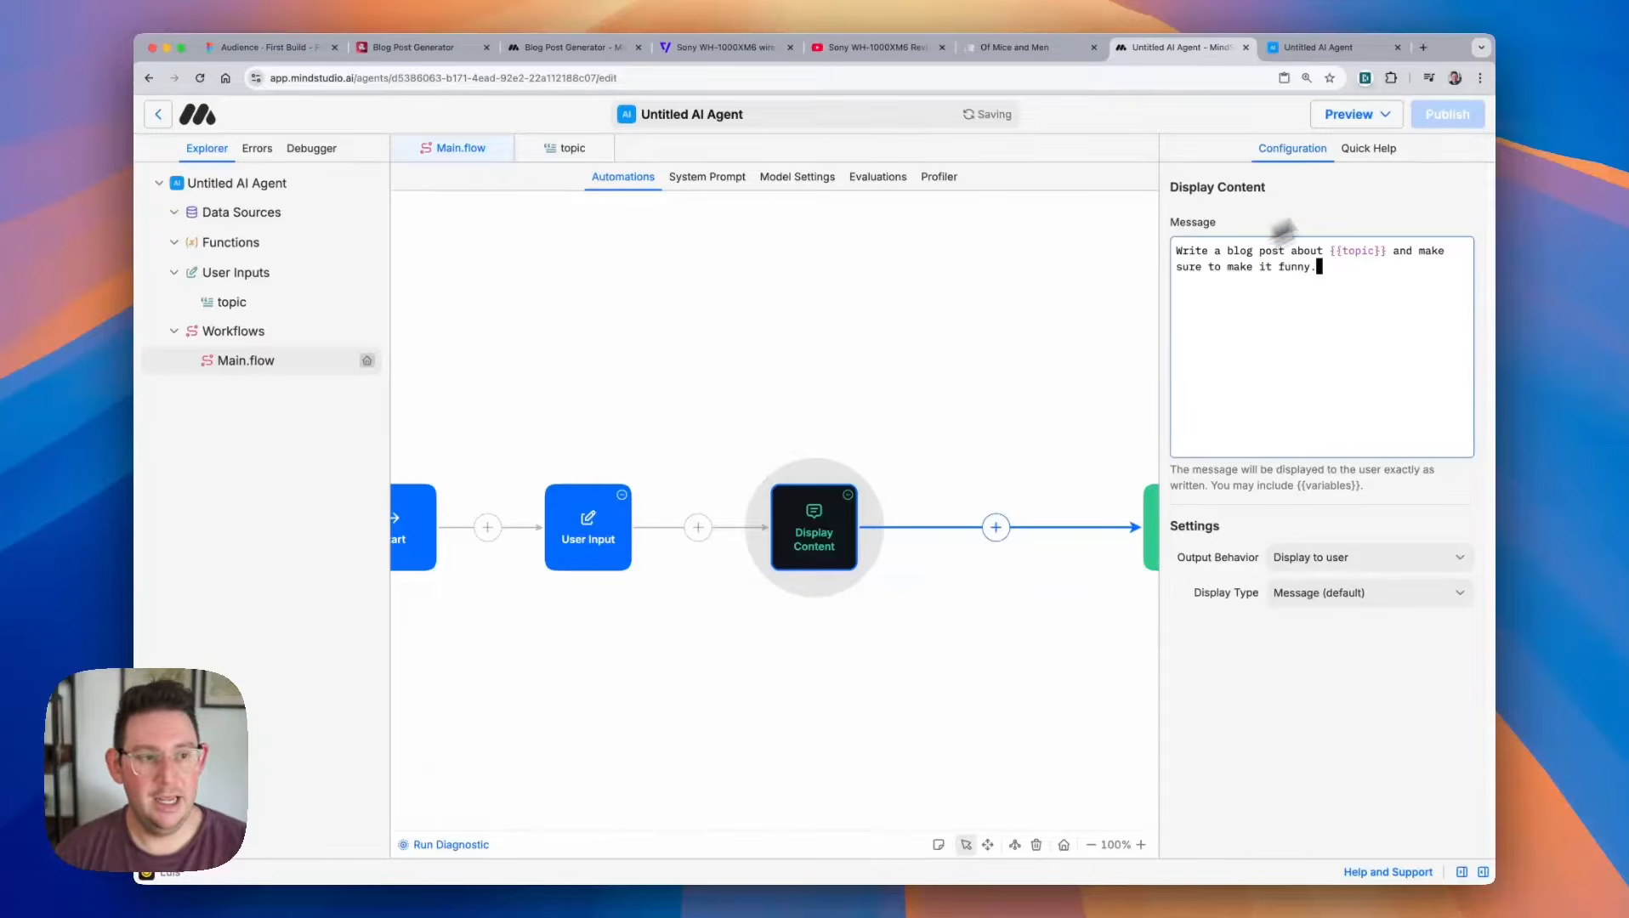
Return to the draft preview of the agent and reload it with the latest changes.
click(1325, 51)
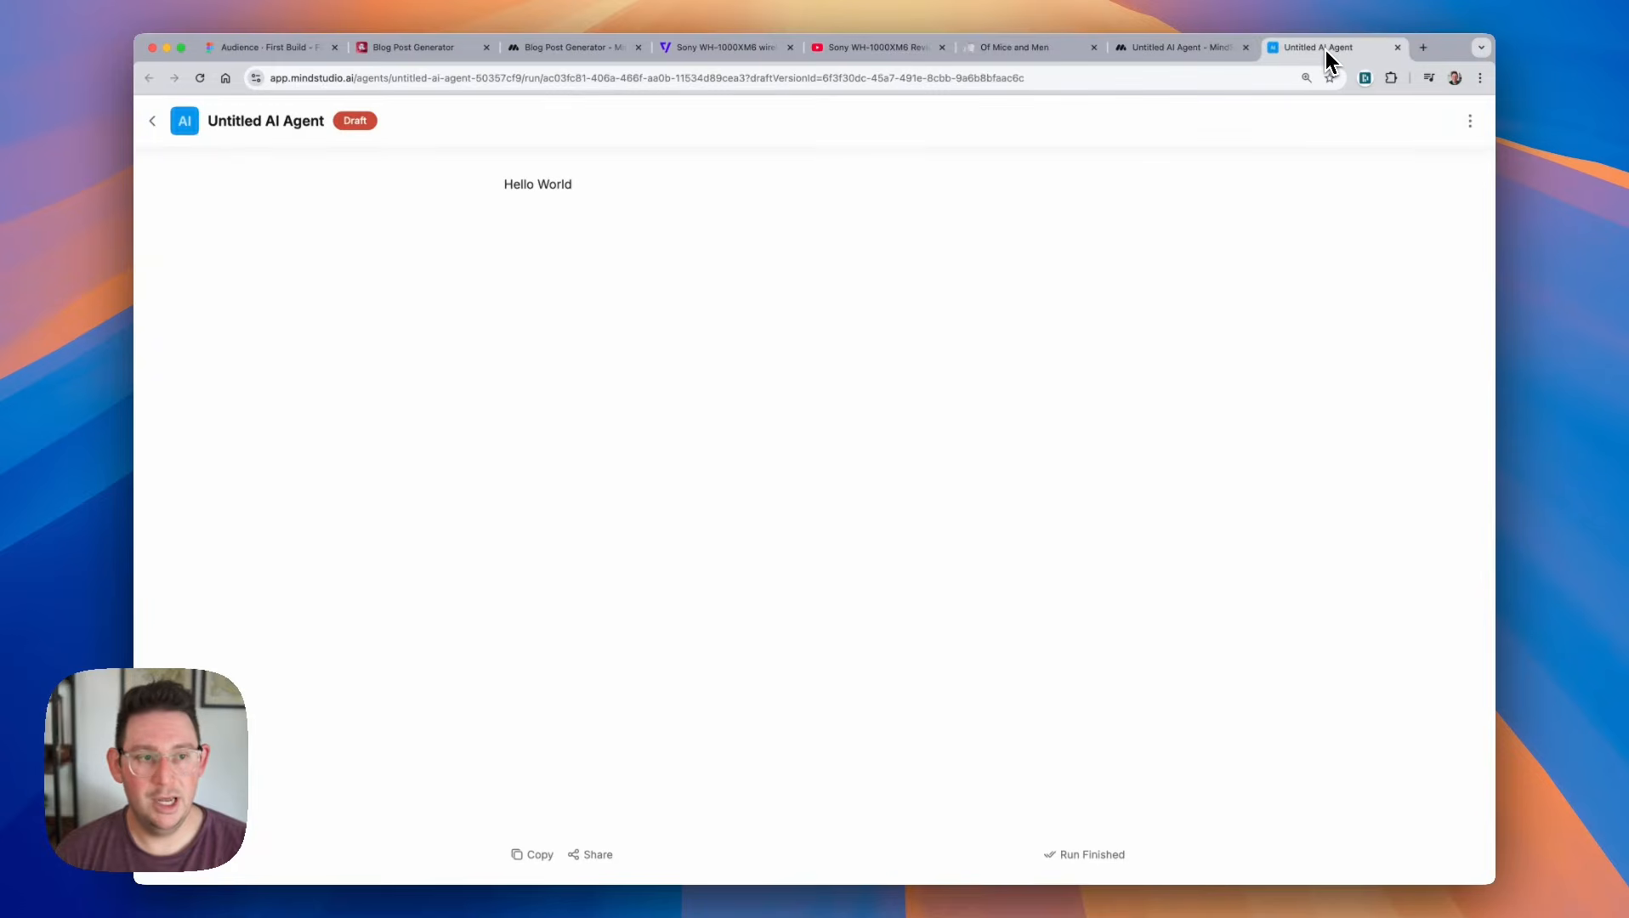
click(1471, 121)
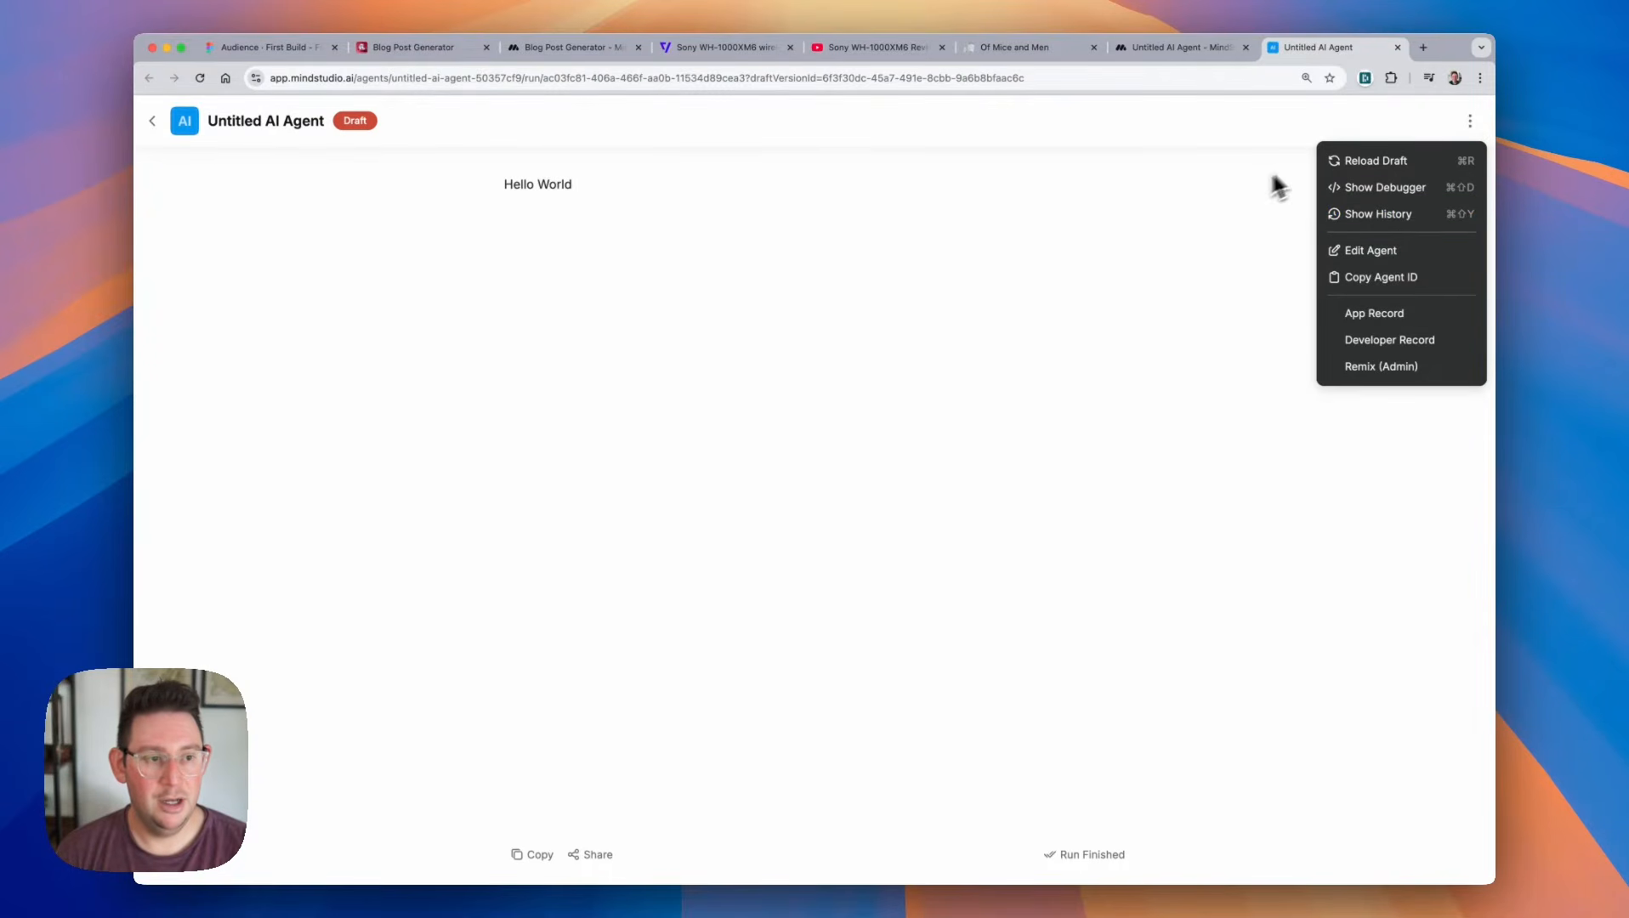
click(1387, 163)
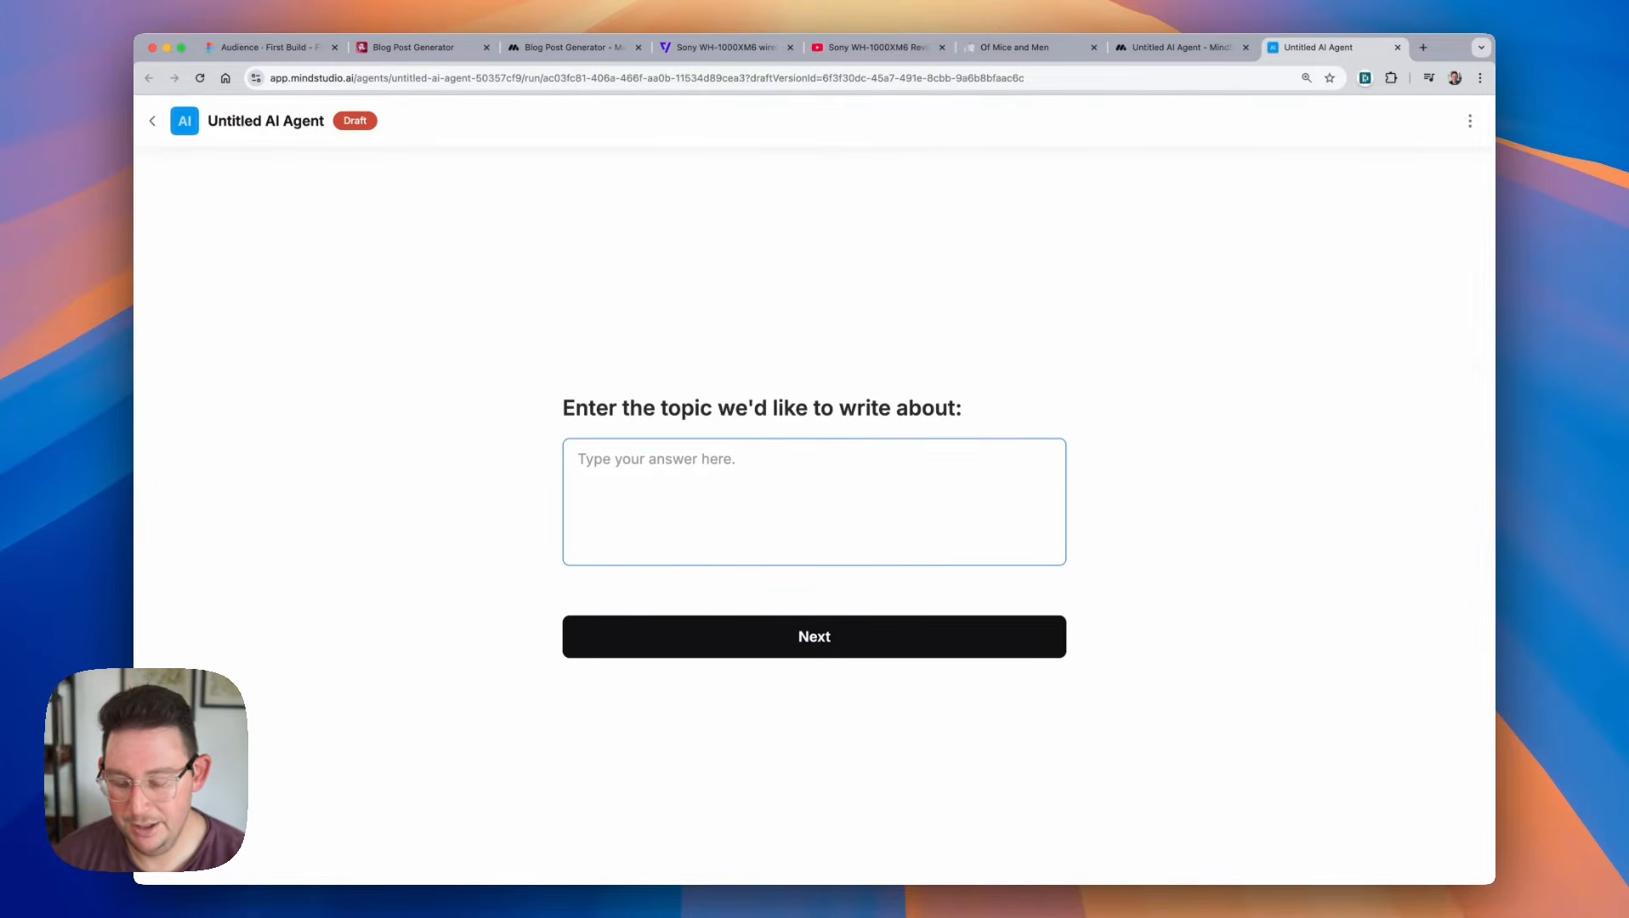
Enter the topic "Black holes and how albert einstain is involved plus what it means to time travel" in the preview.
text(Black)
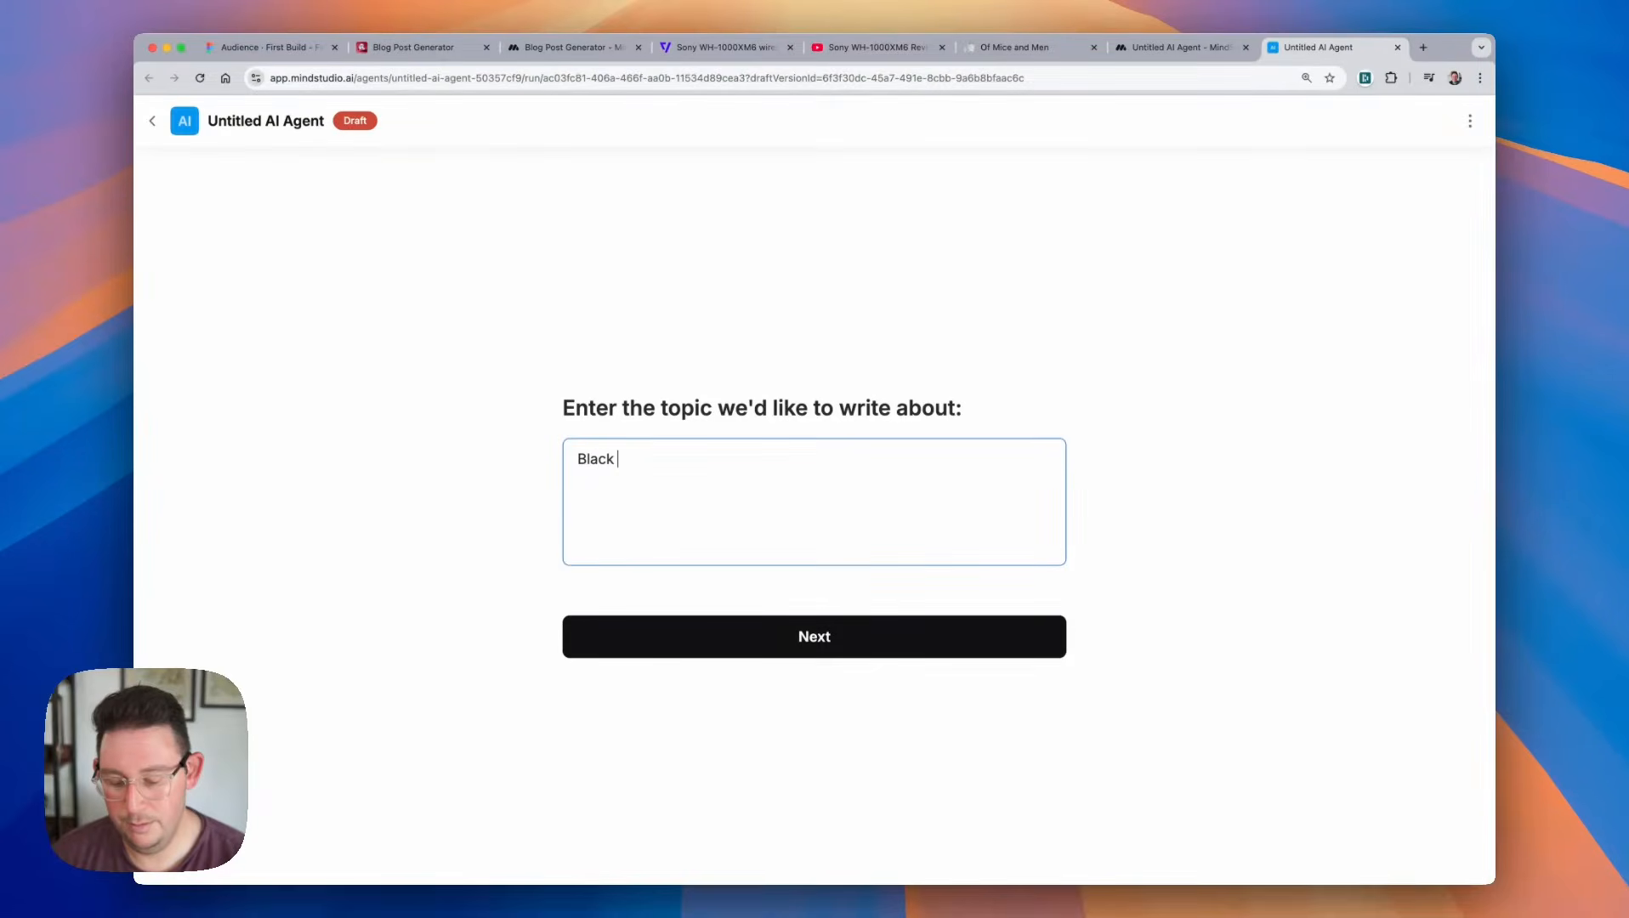
text( holes and how albert eins)
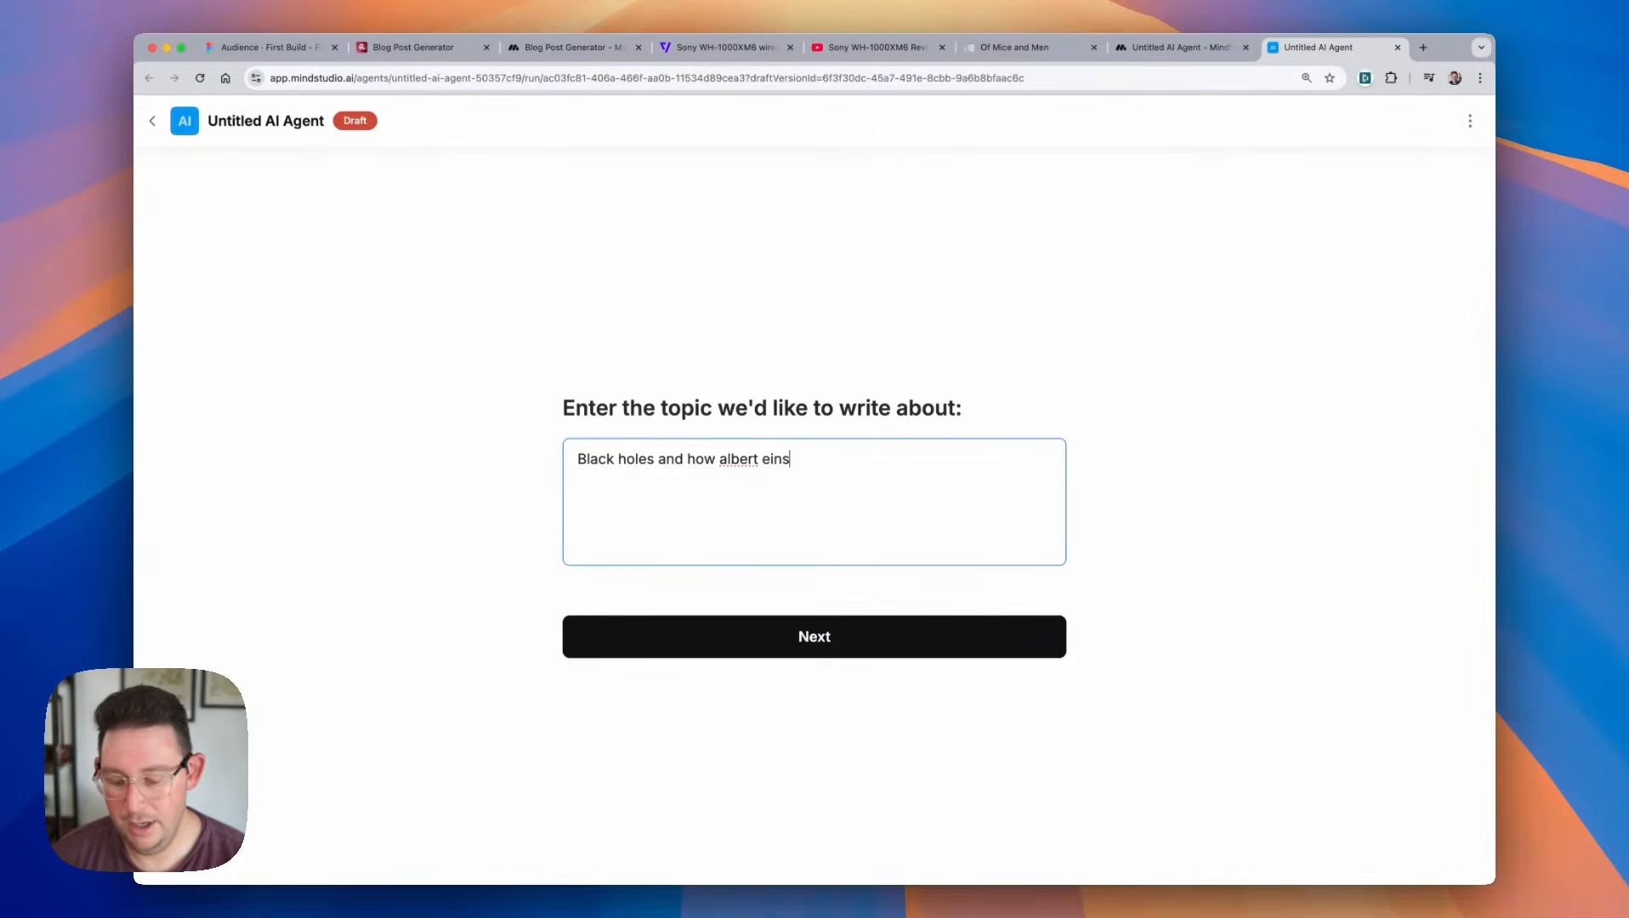
text(tain is )
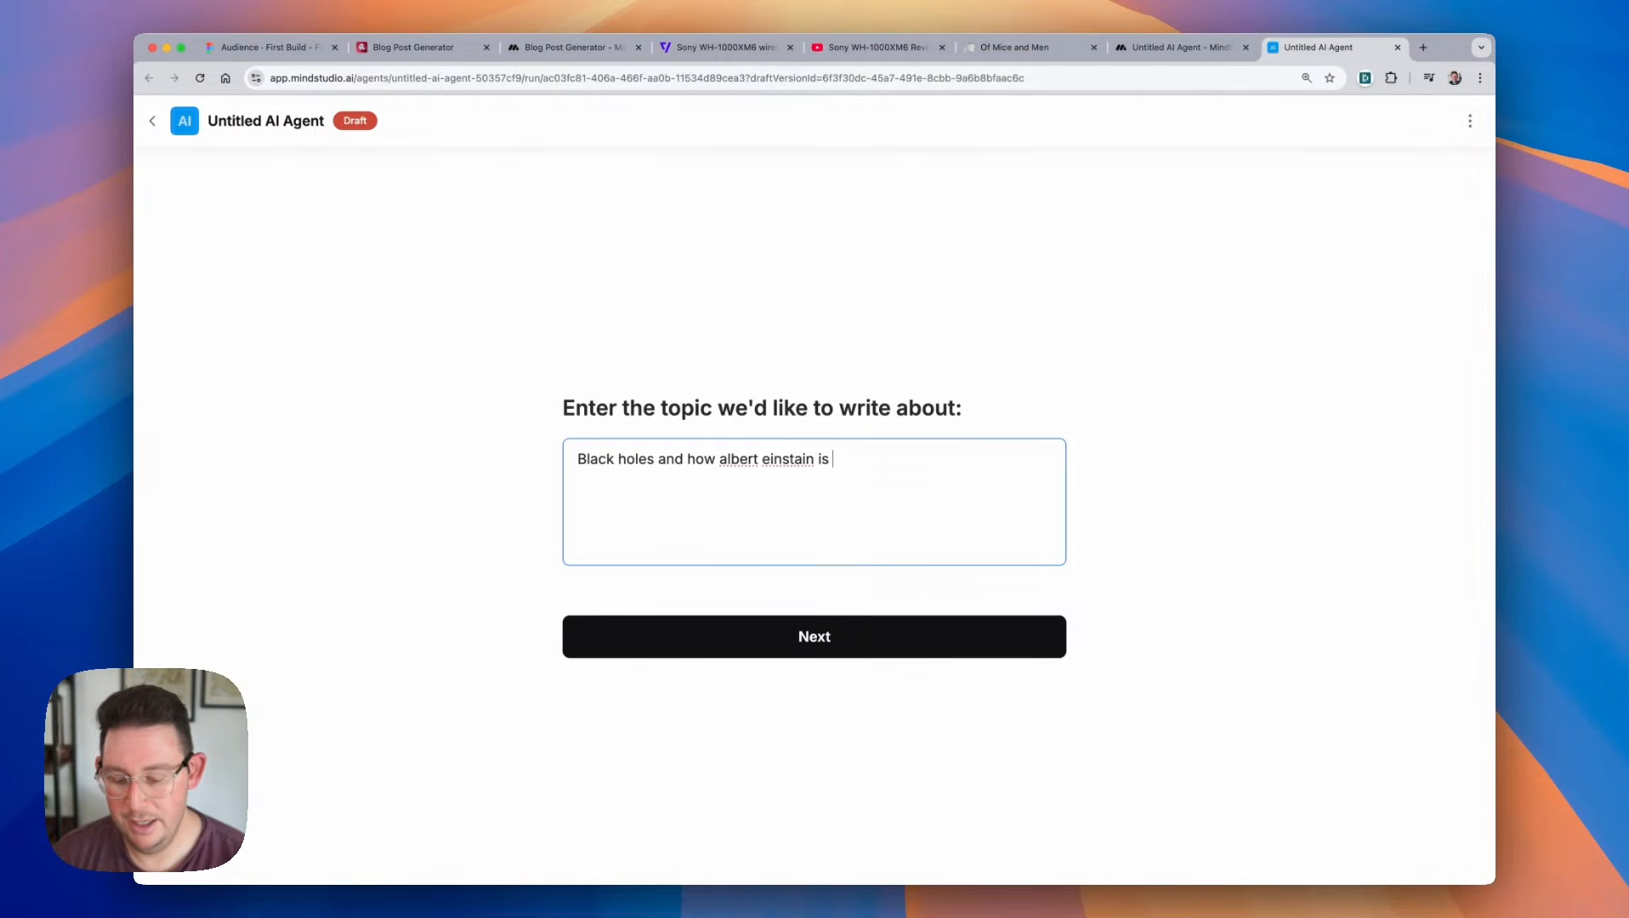
text(involved a)
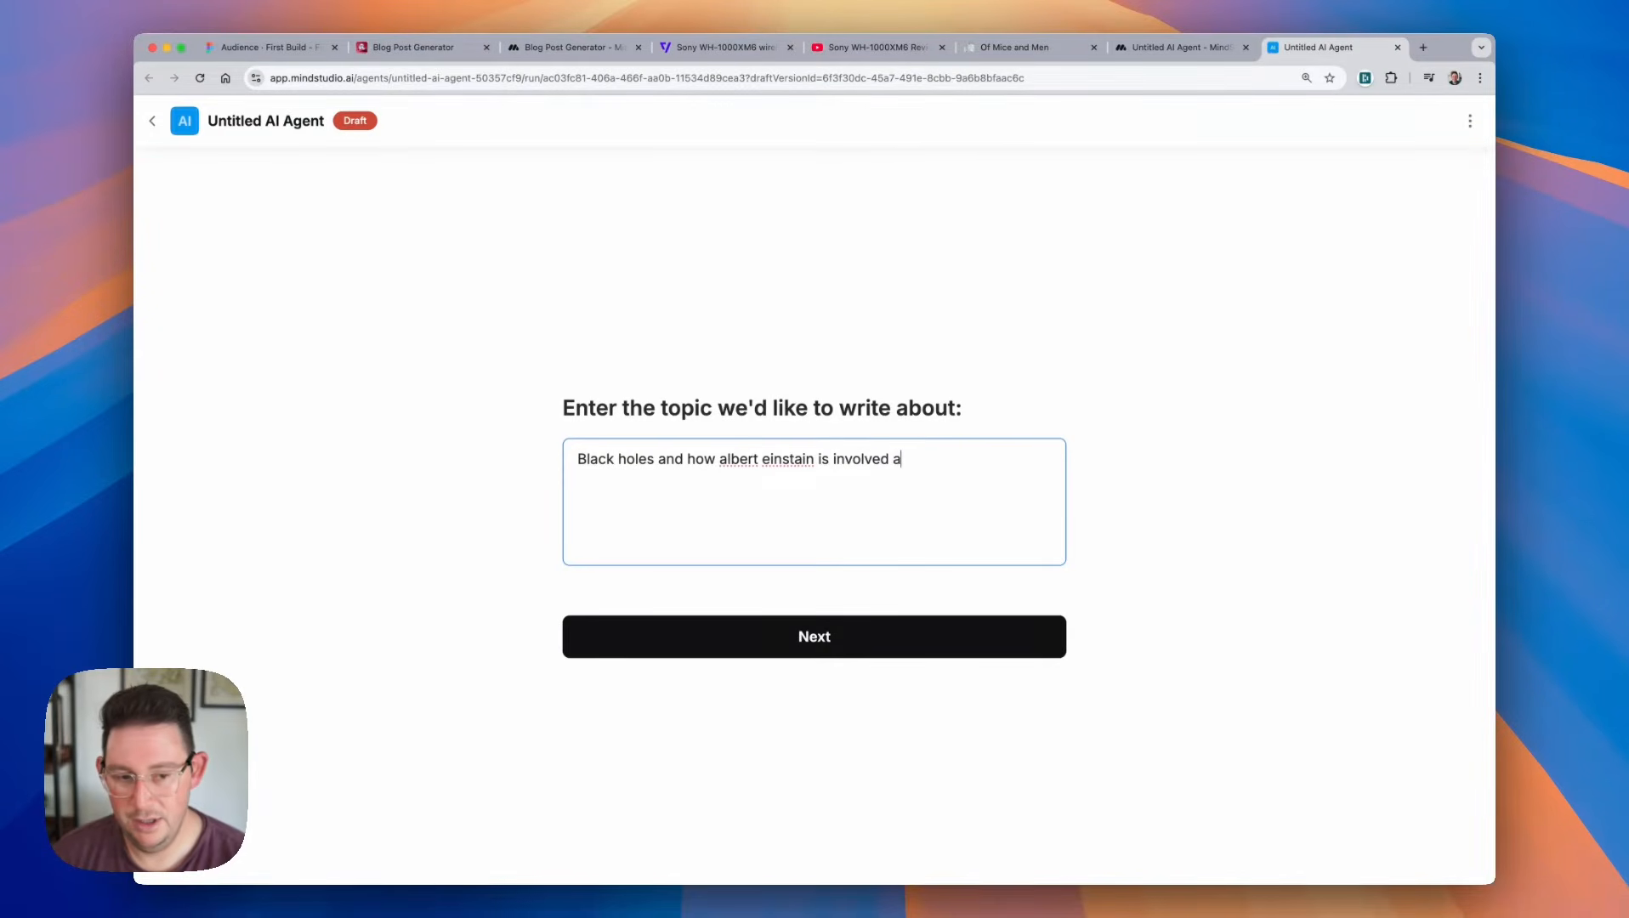
key(BackSpace)
text(plus what it m)
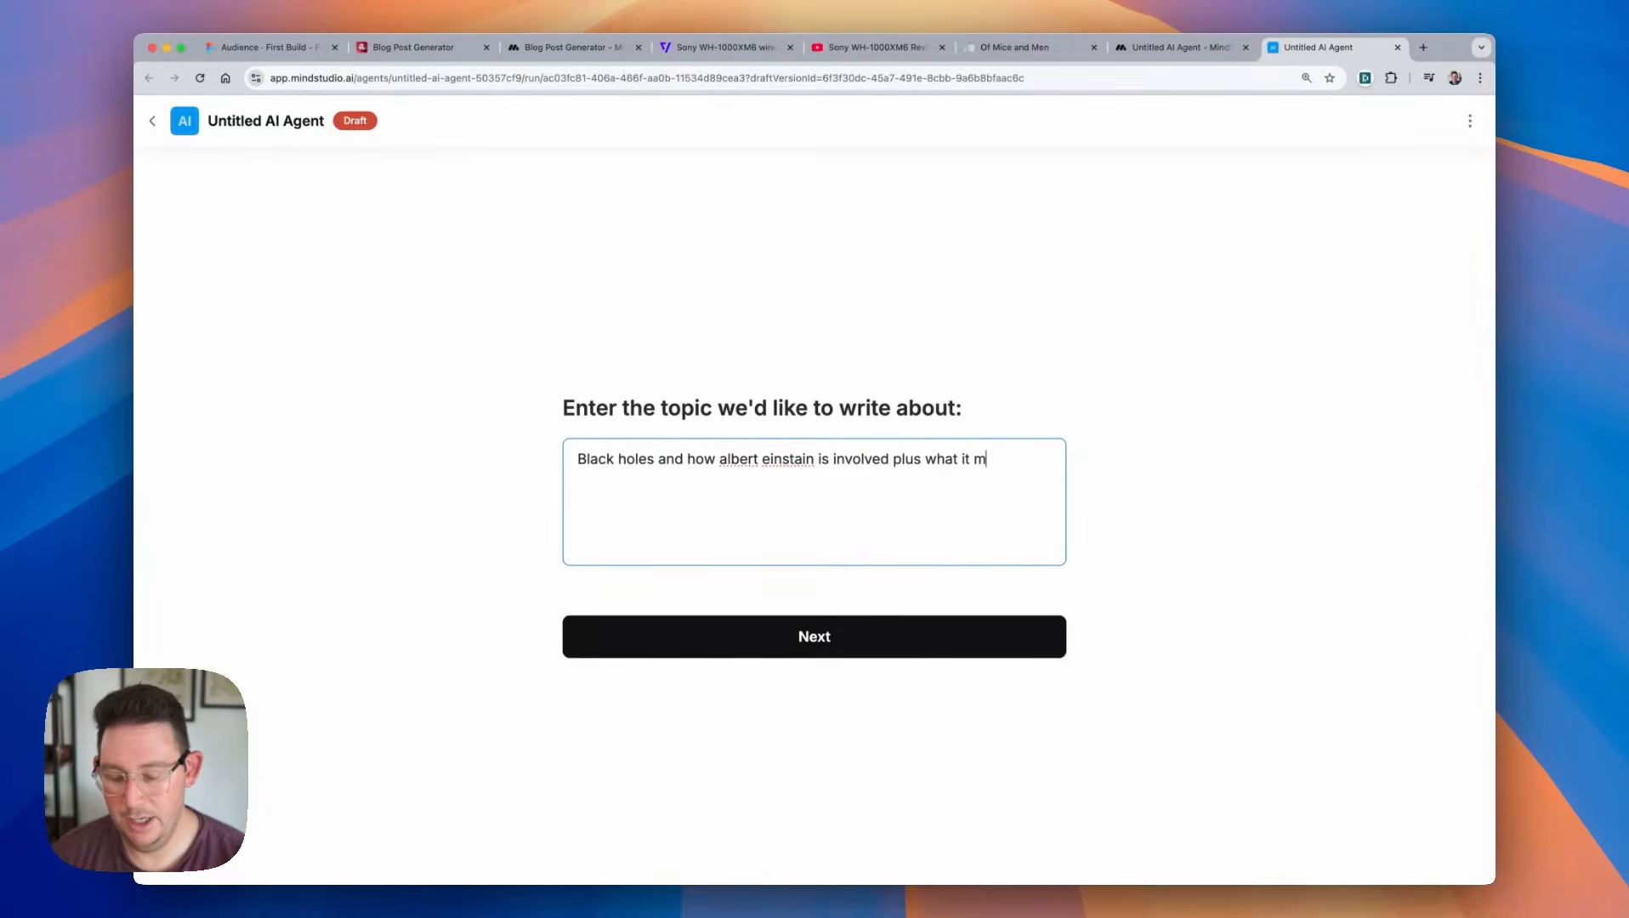
text(easns )
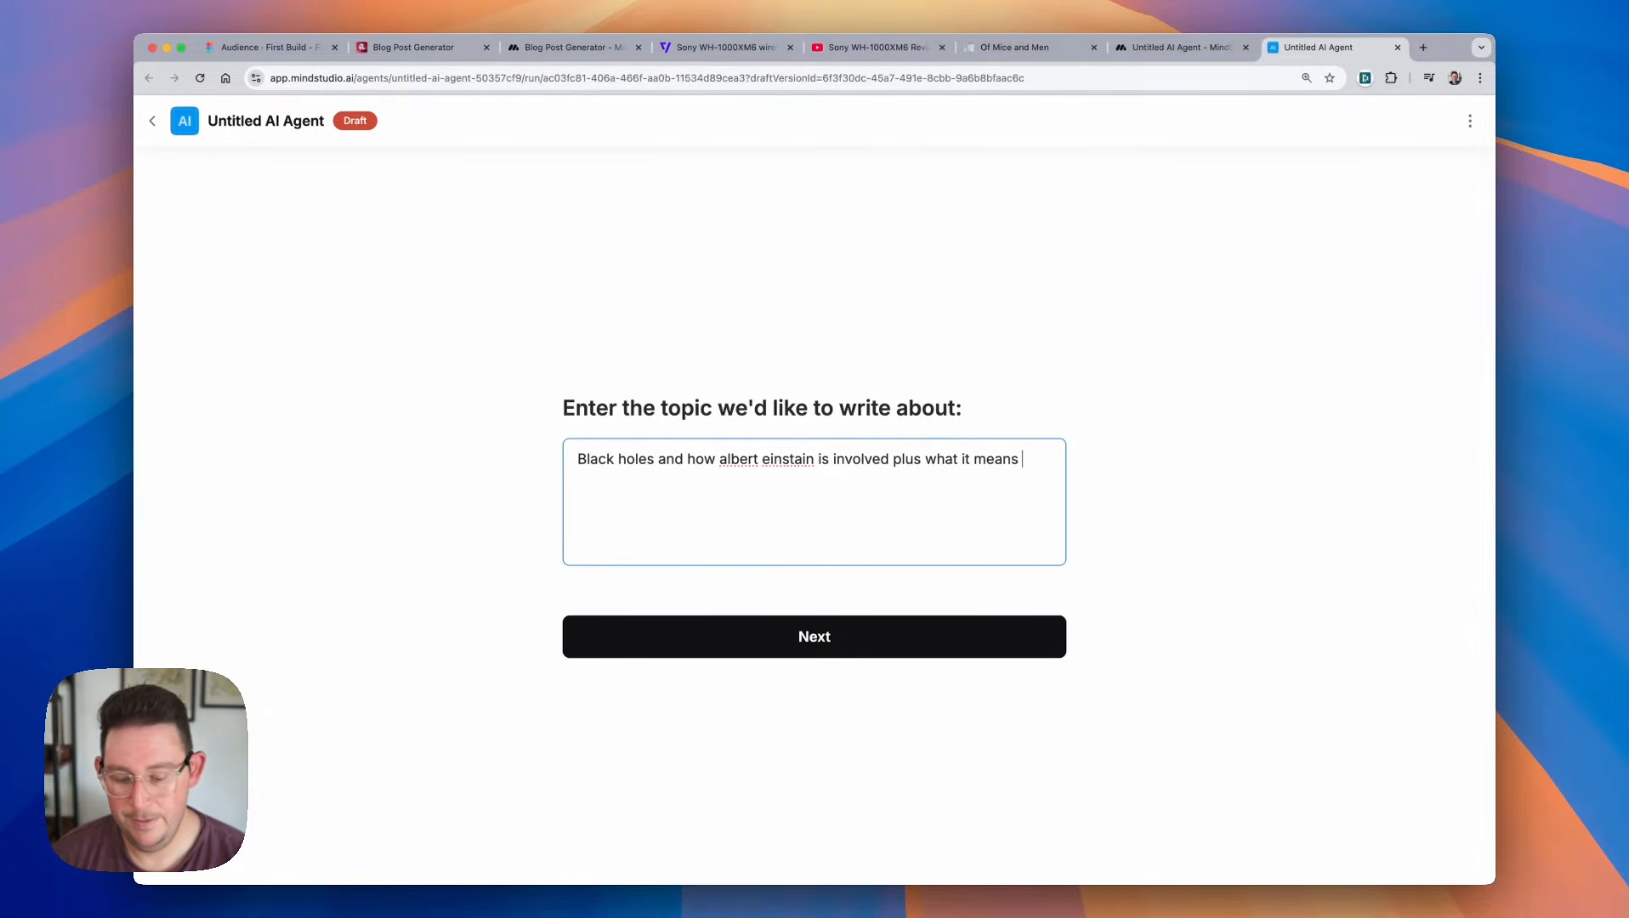
text(to time travel)
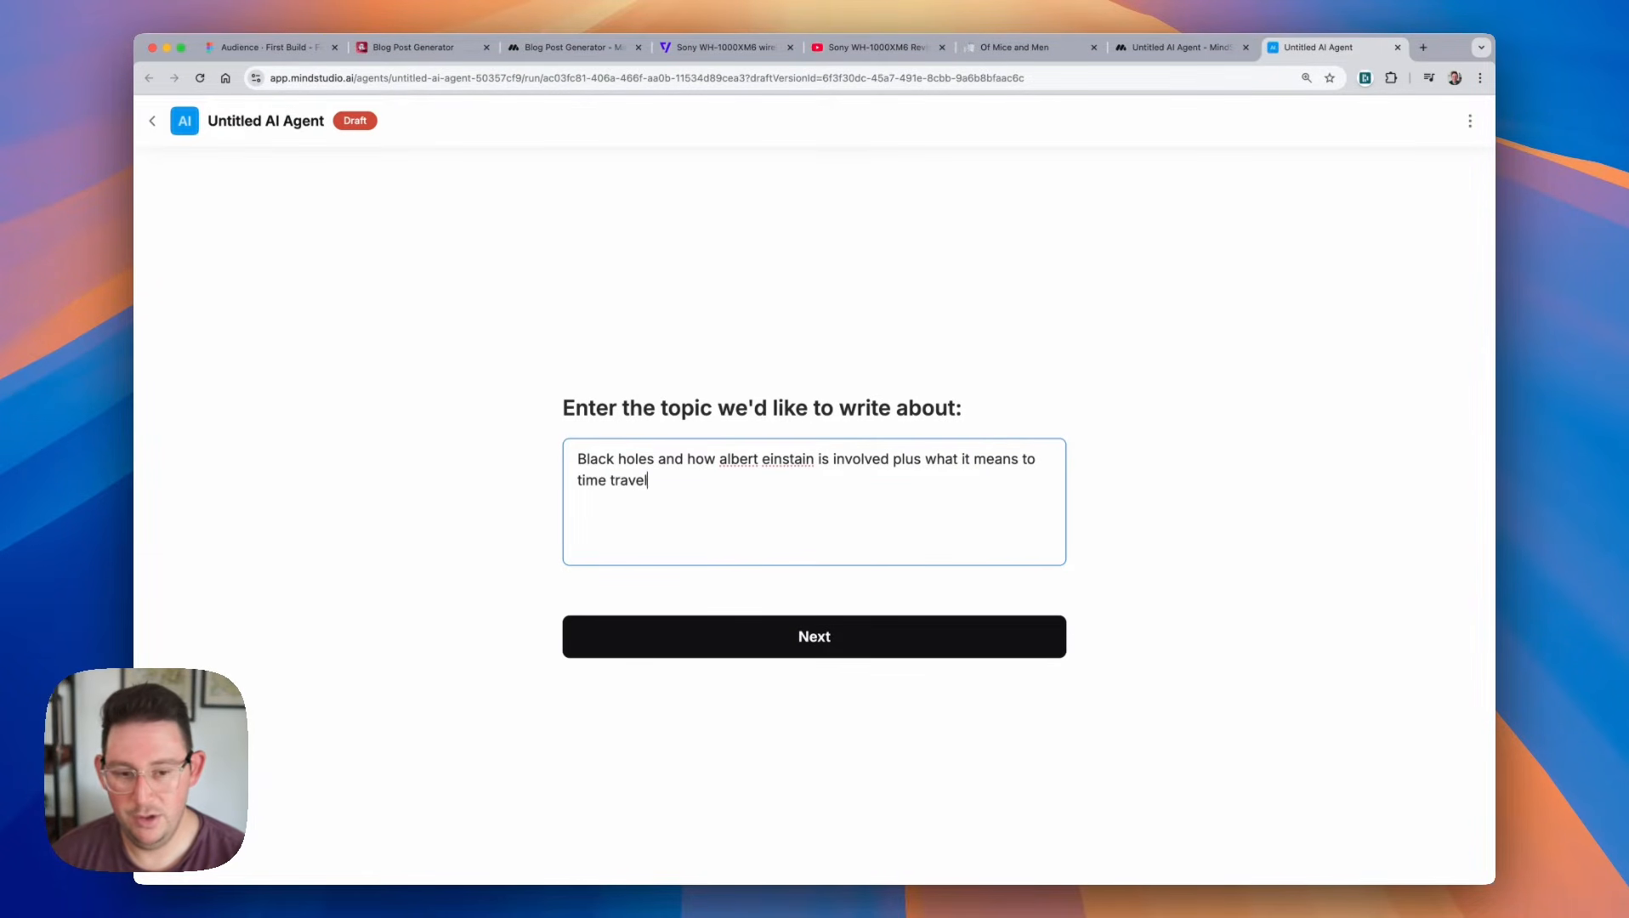
Append "and also make it professional and format it in the right way." to the topic and run the draft to examine its output.
text( and a)
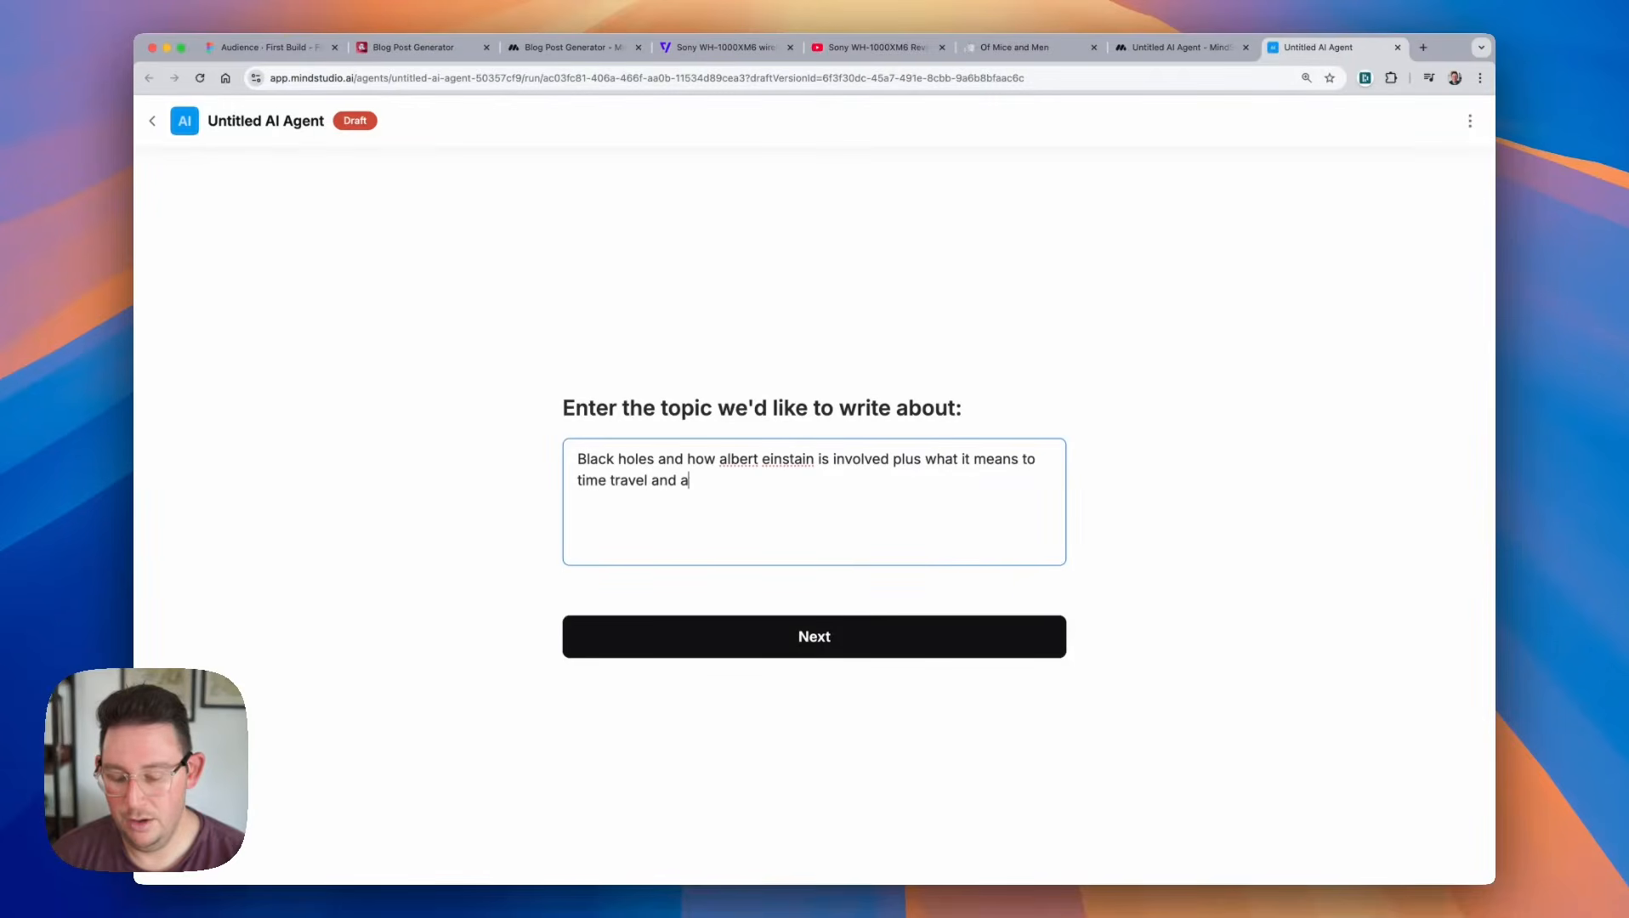
text(lso ma)
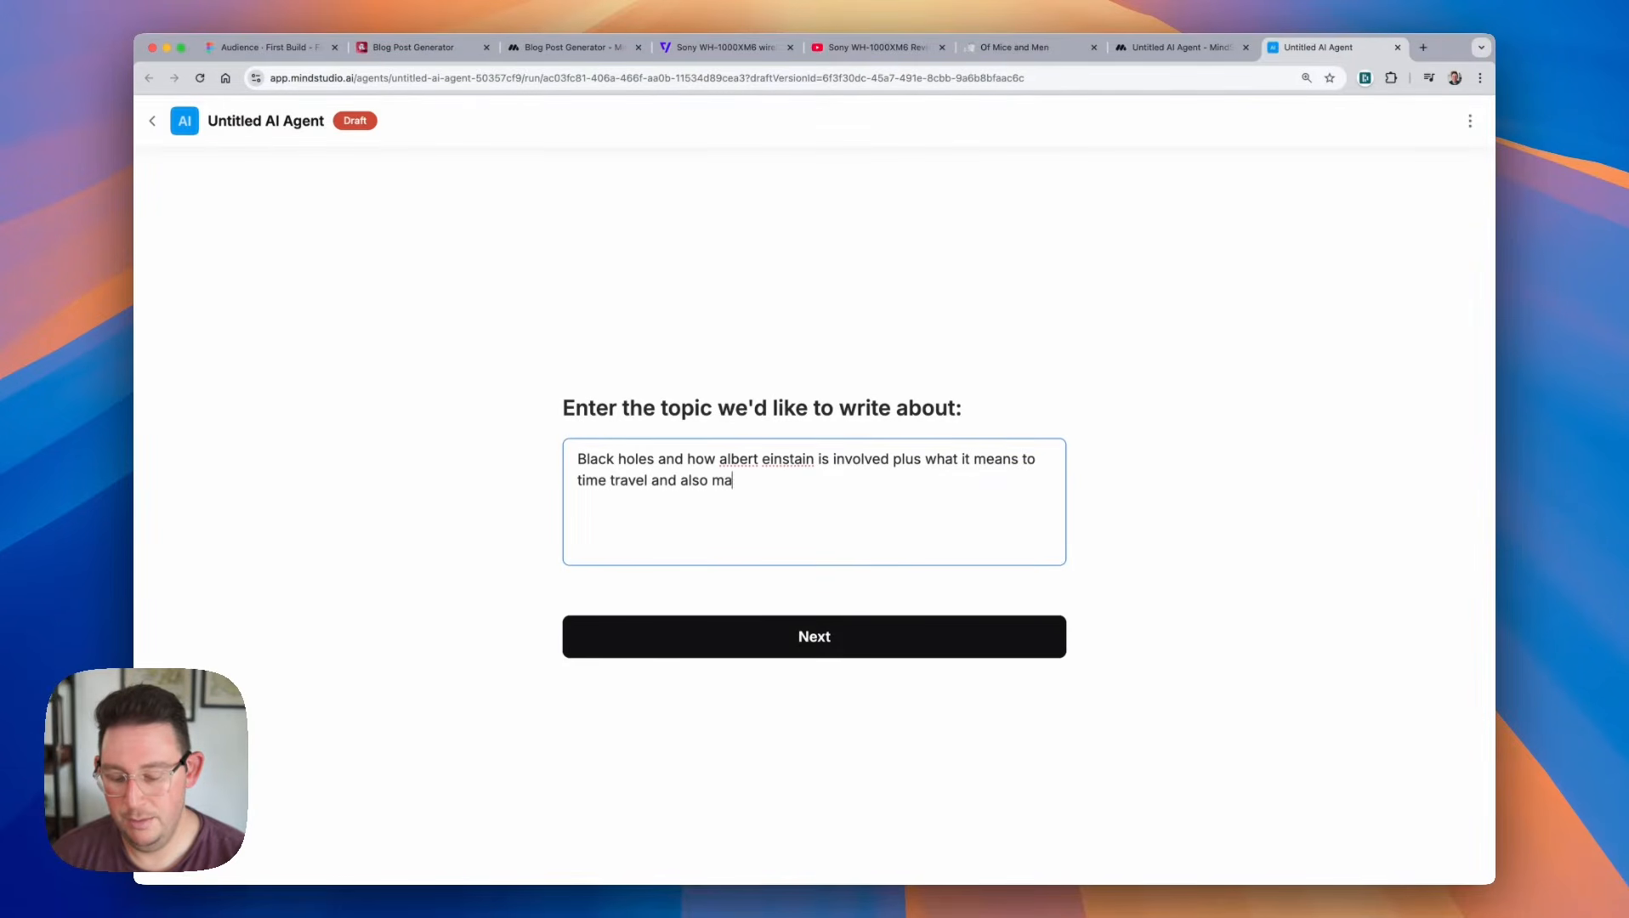
text(ke it professional and formati)
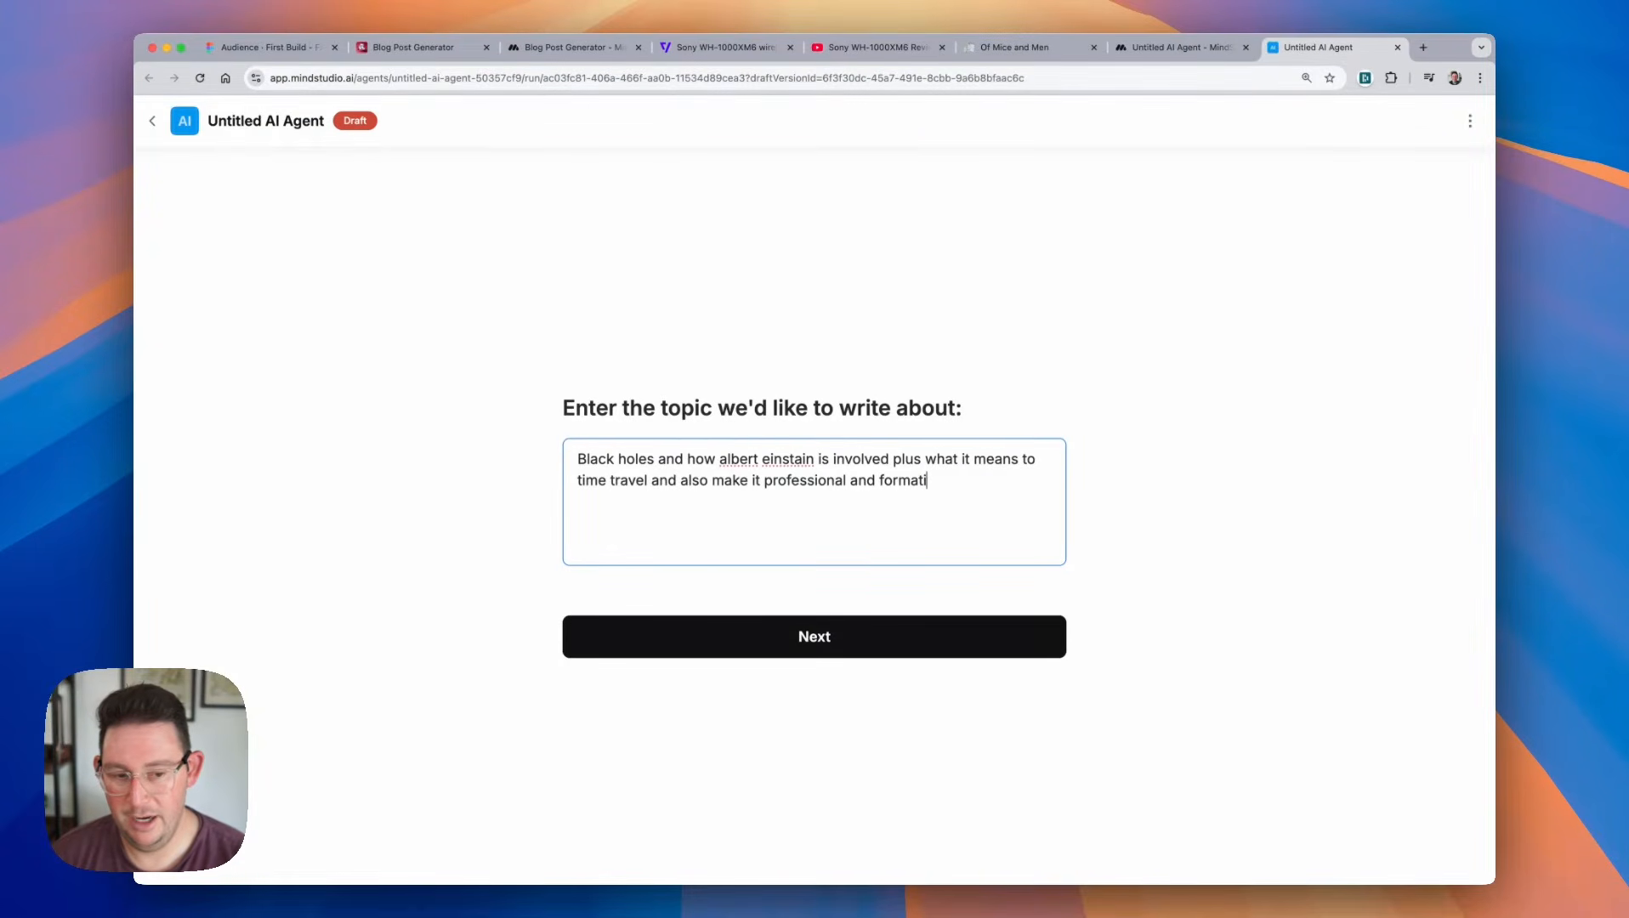
text(n the right way.)
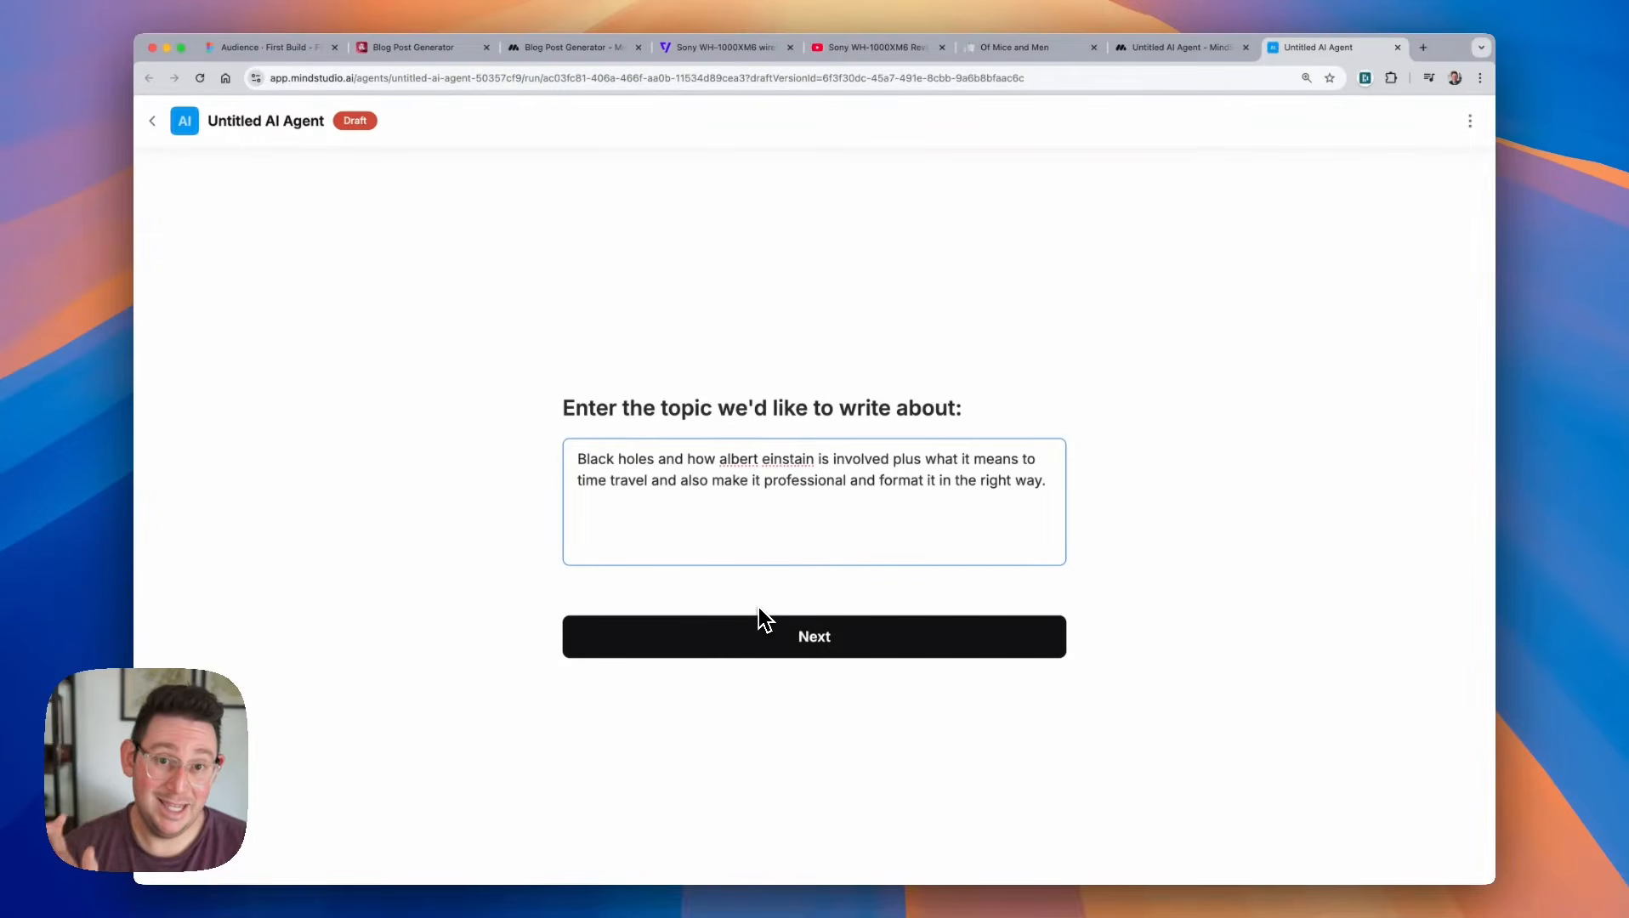
click(738, 637)
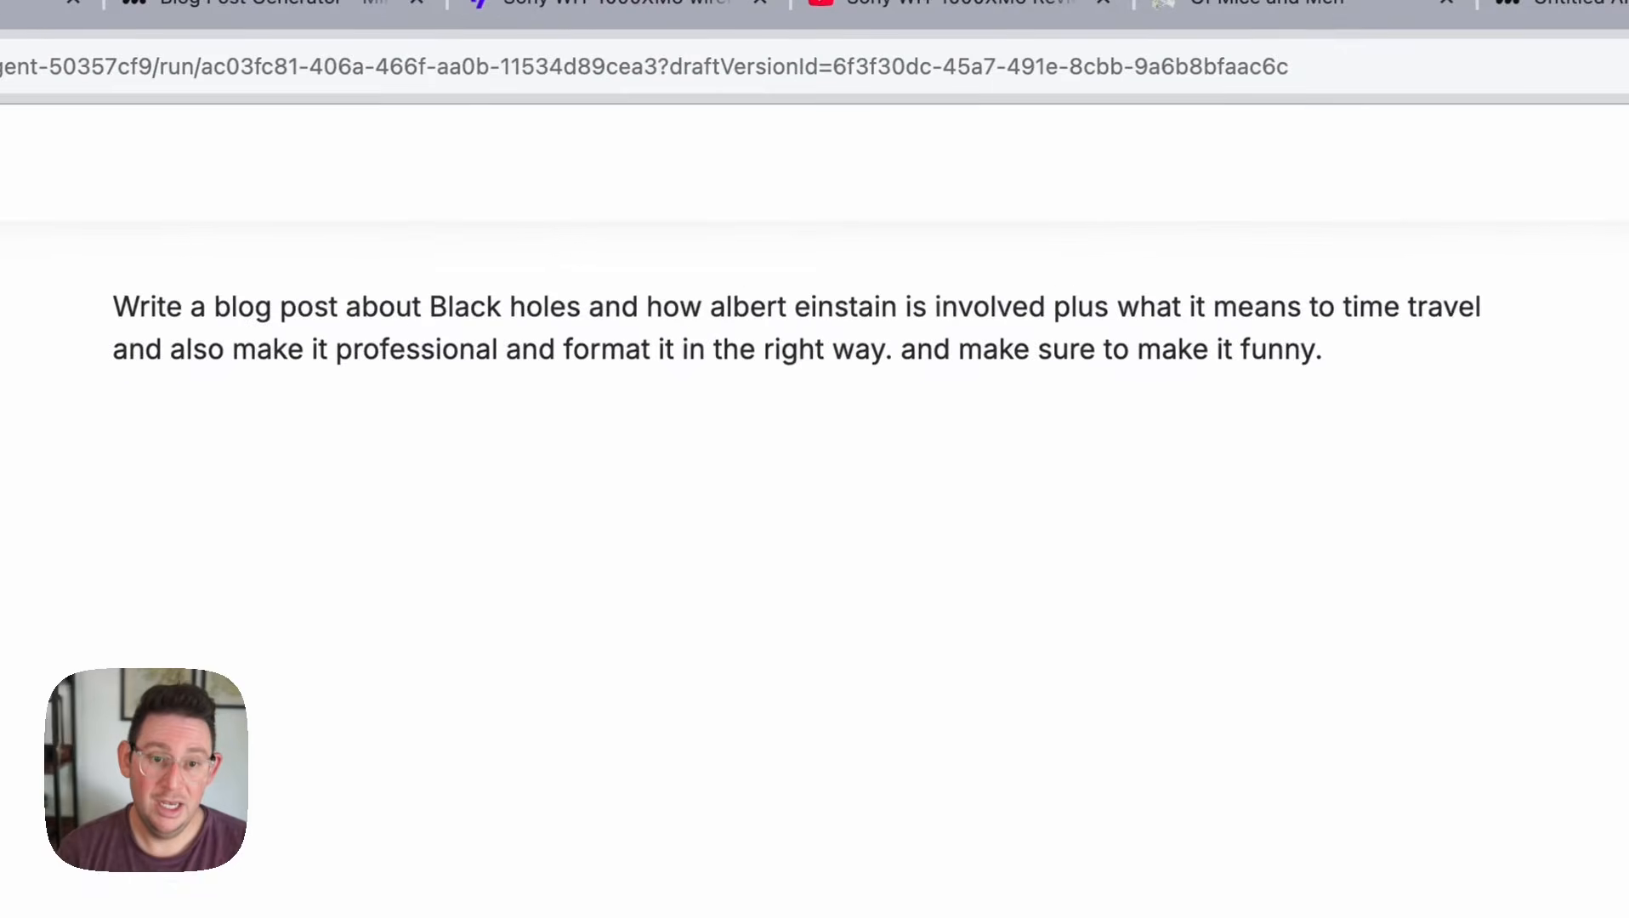
drag(113, 306, 471, 384)
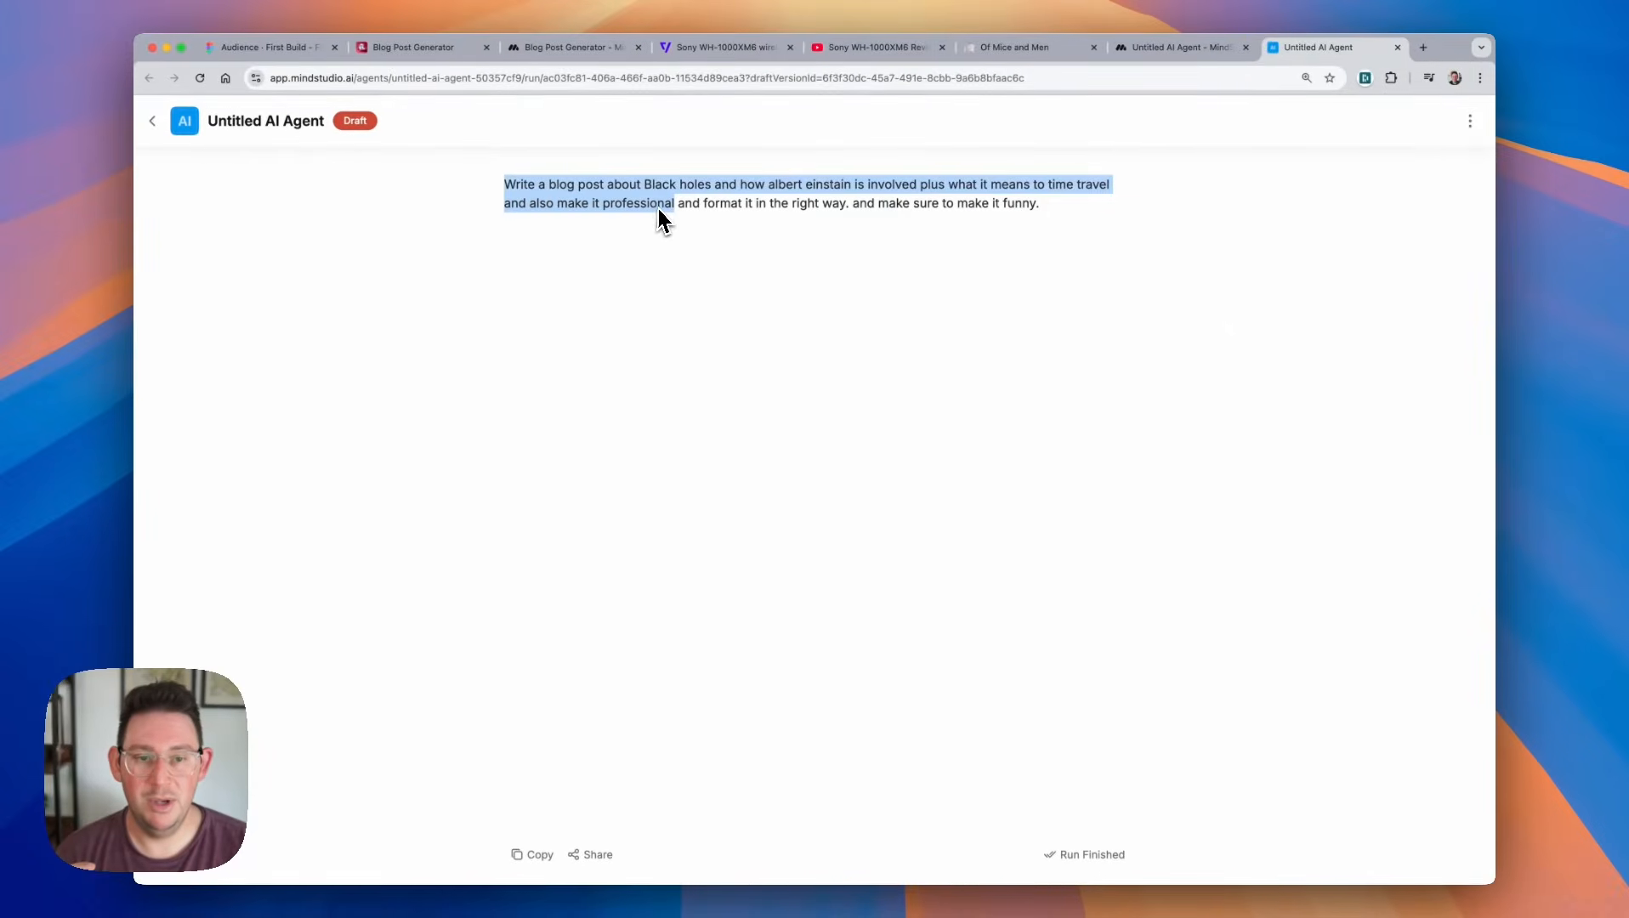
drag(661, 220, 976, 218)
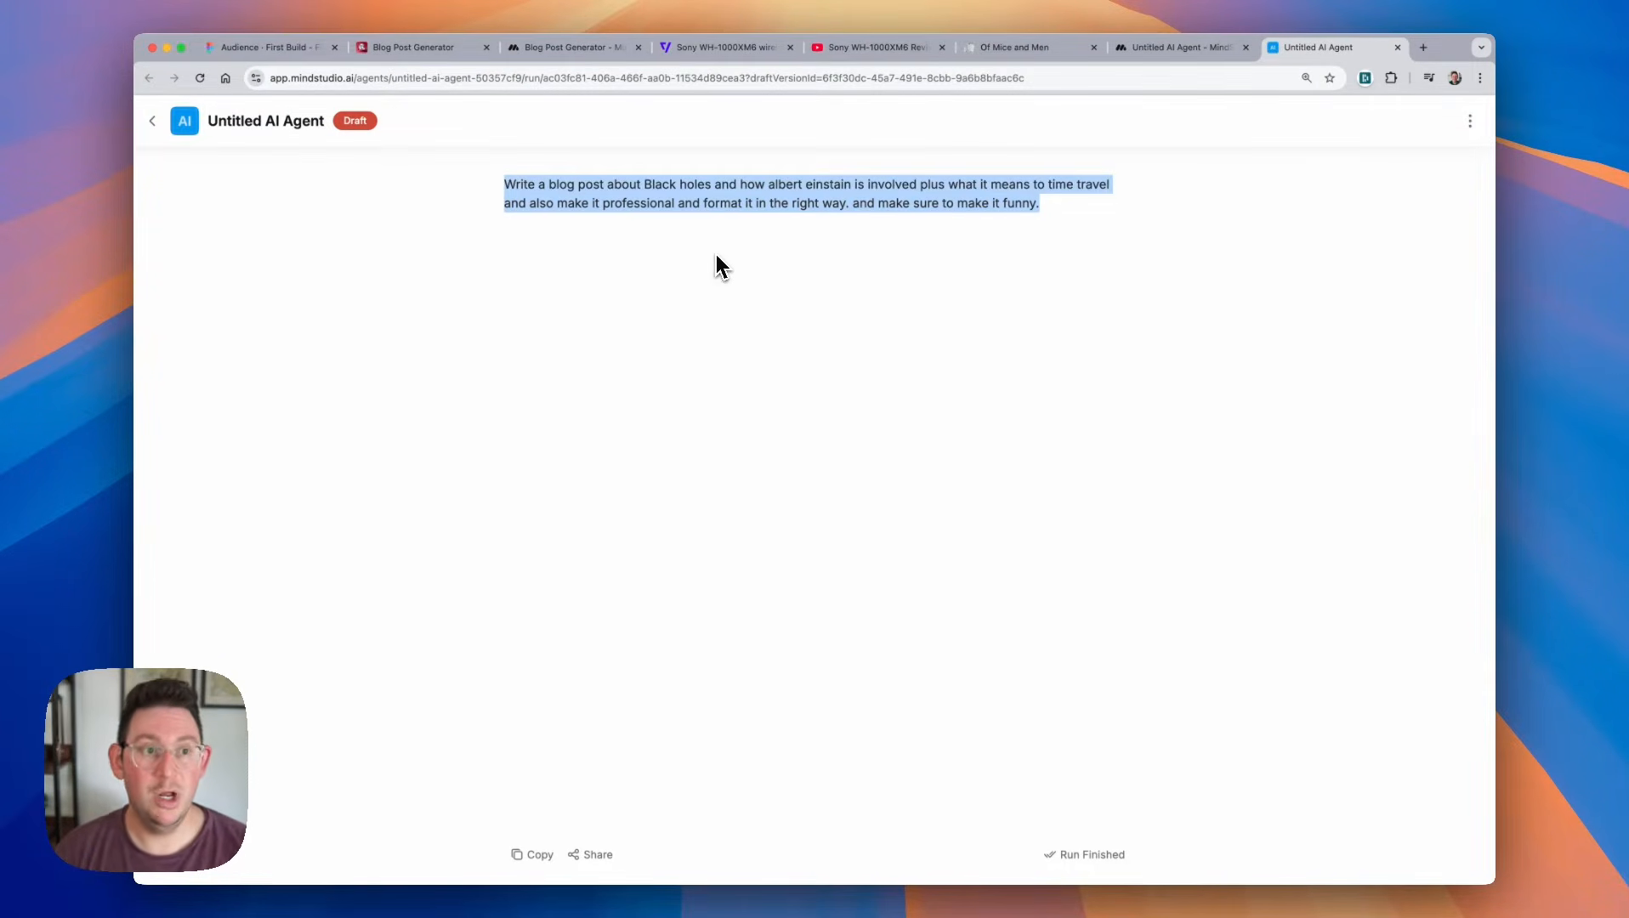
Back in the agent editor, remove the {{topic}} variable from the Display Content message.
click(1138, 47)
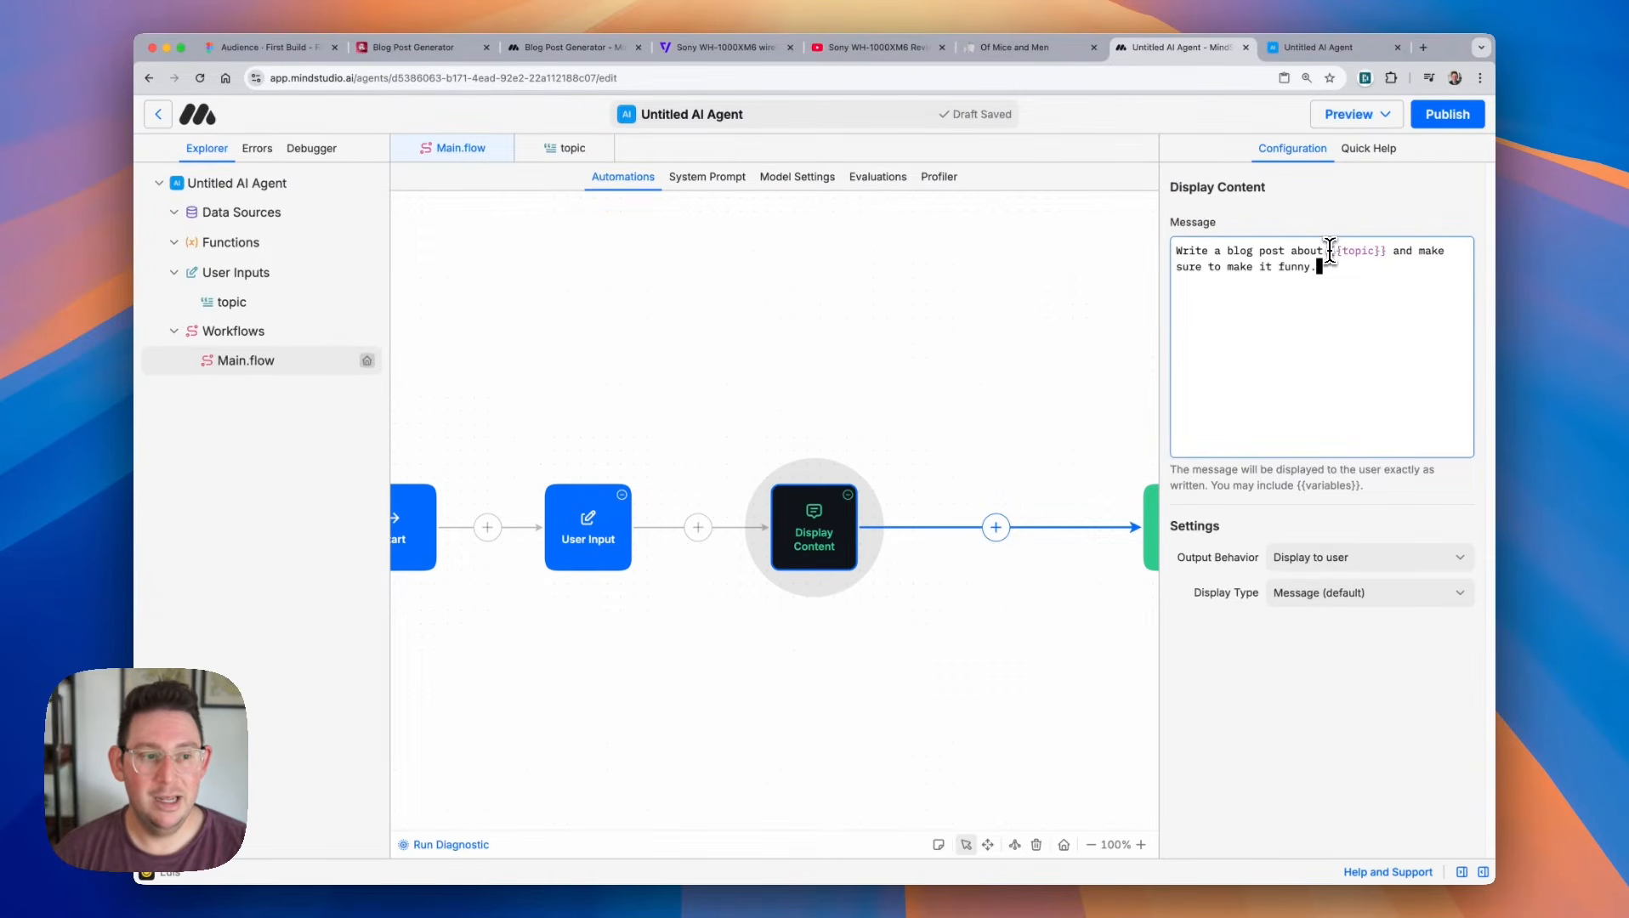
drag(1331, 252, 1388, 254)
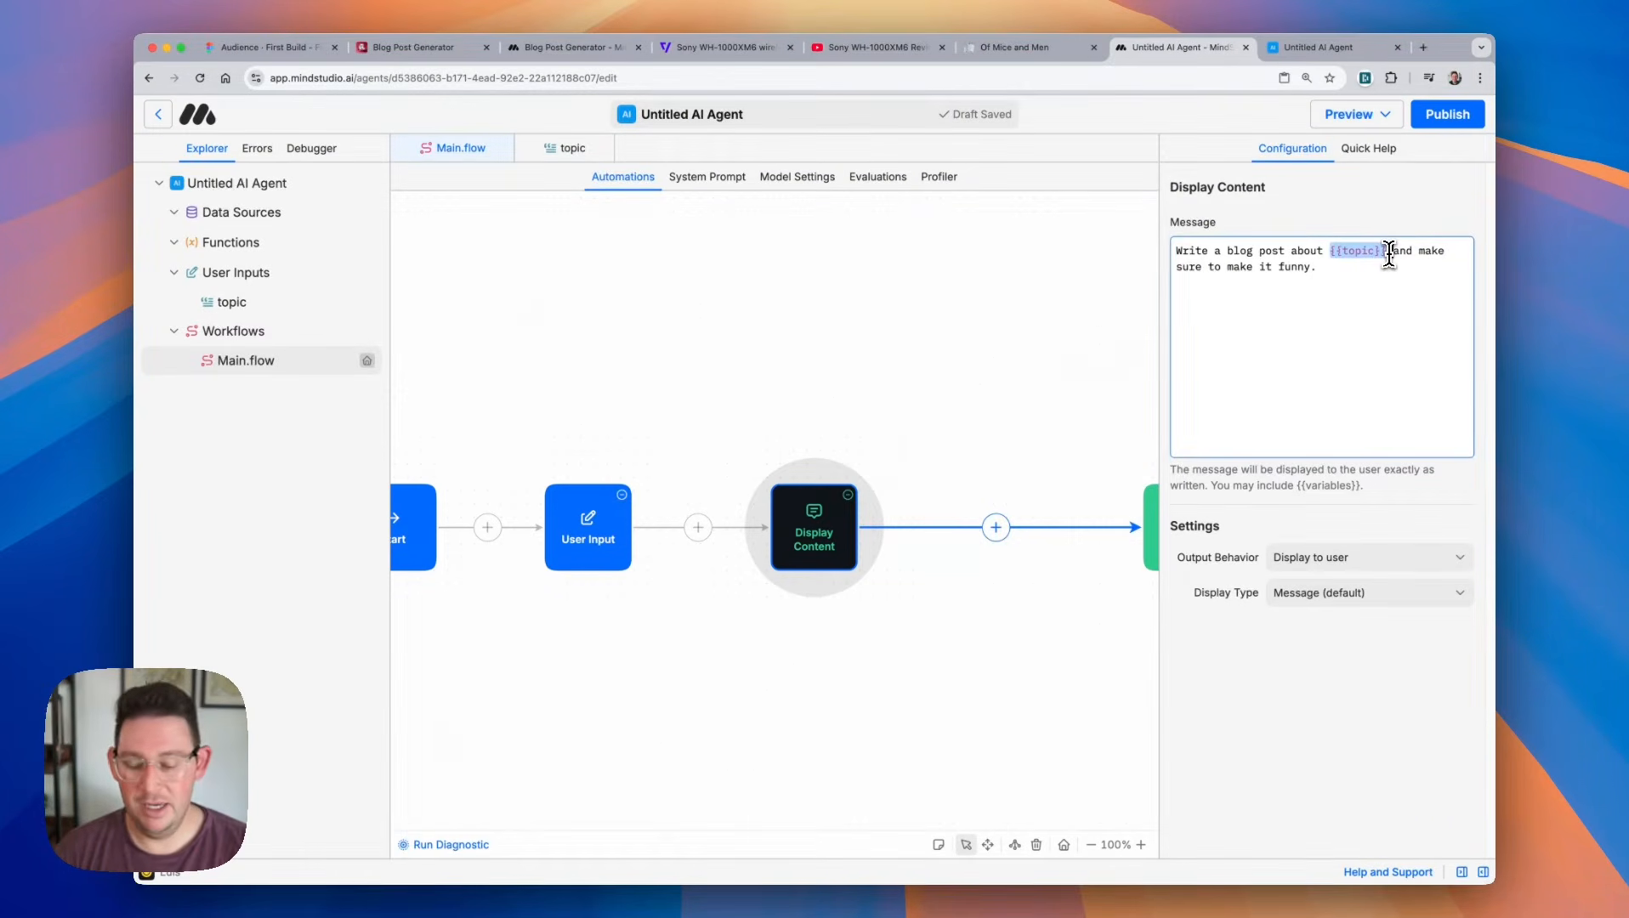
key(BackSpace)
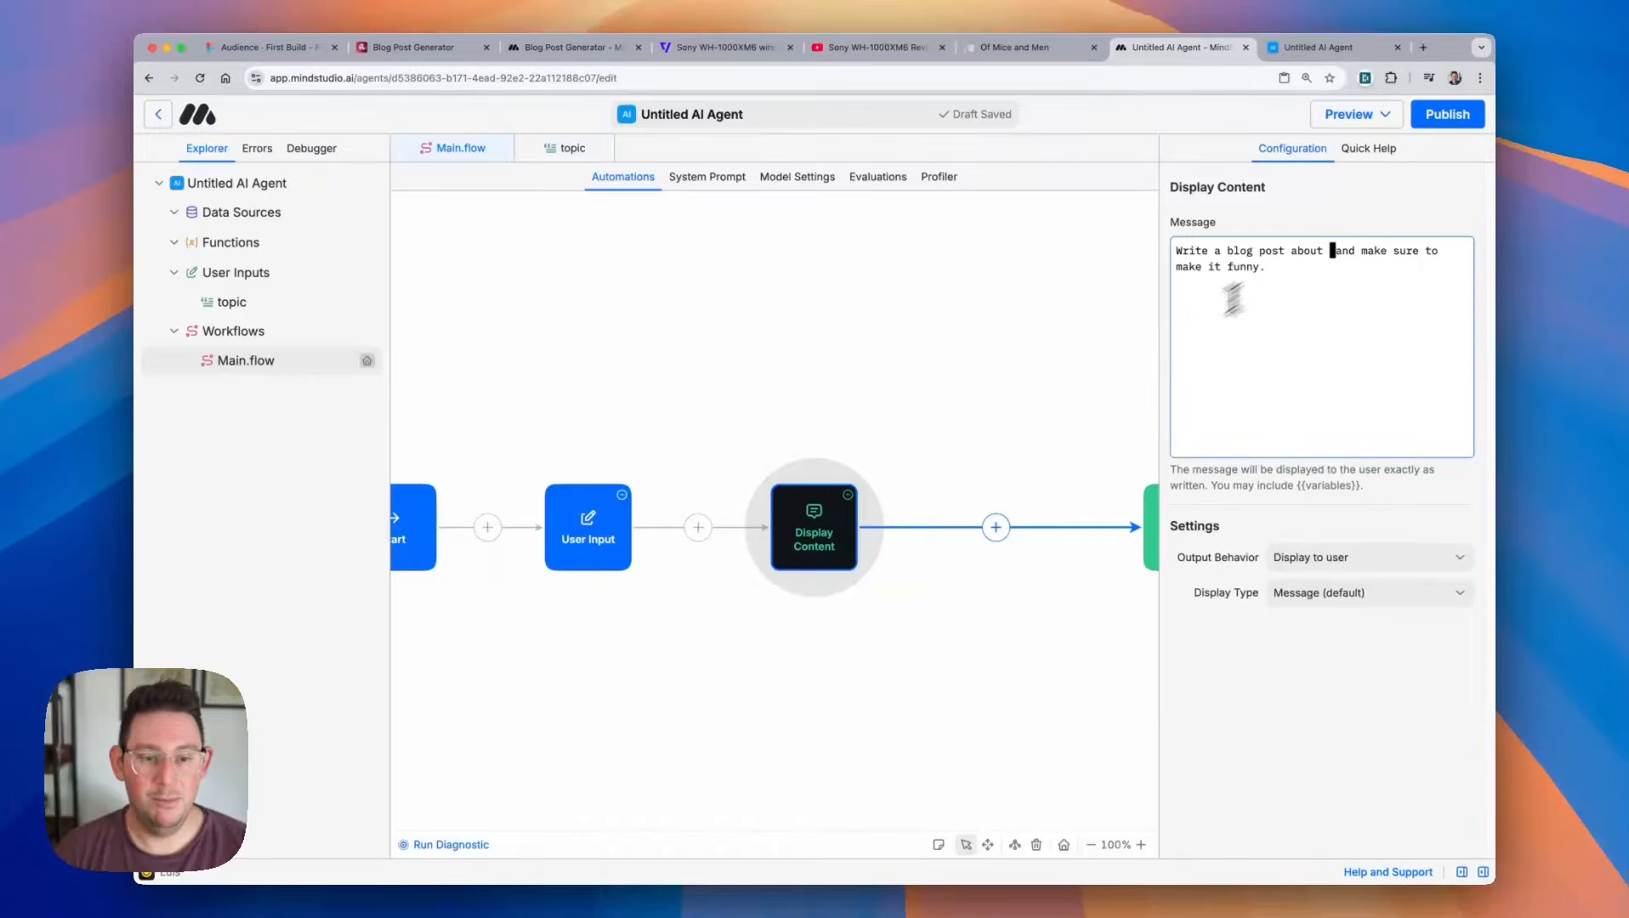
Add a Generate Text block between User Input and Display Content, with the prompt "Write a blog post about the following topic:" followed by a blank line.
click(782, 534)
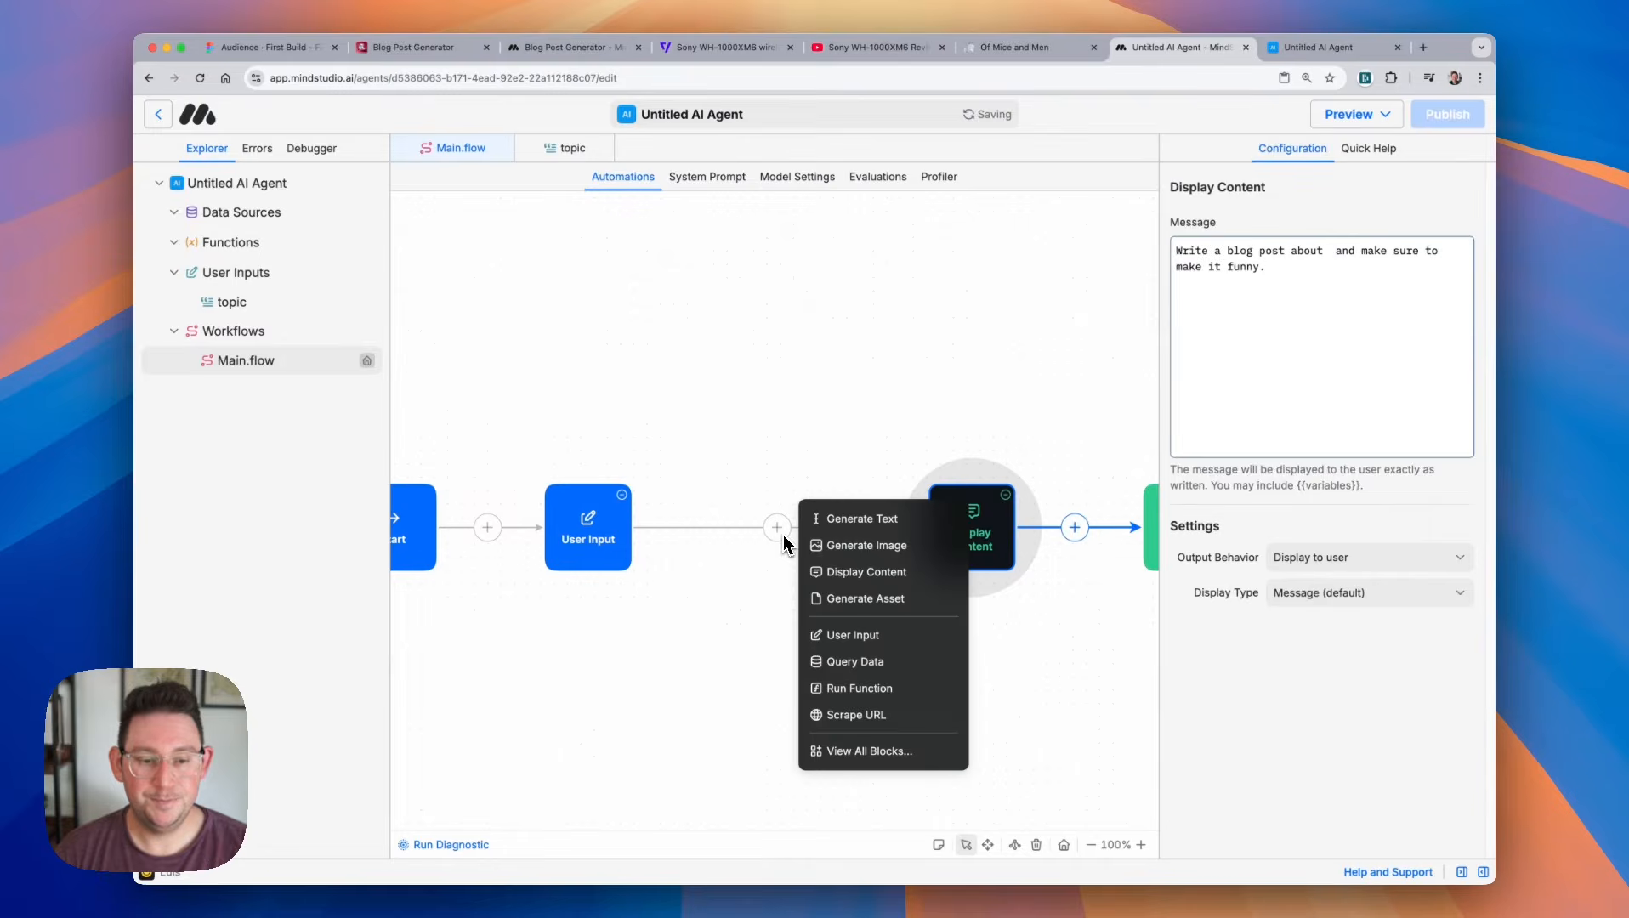
click(863, 521)
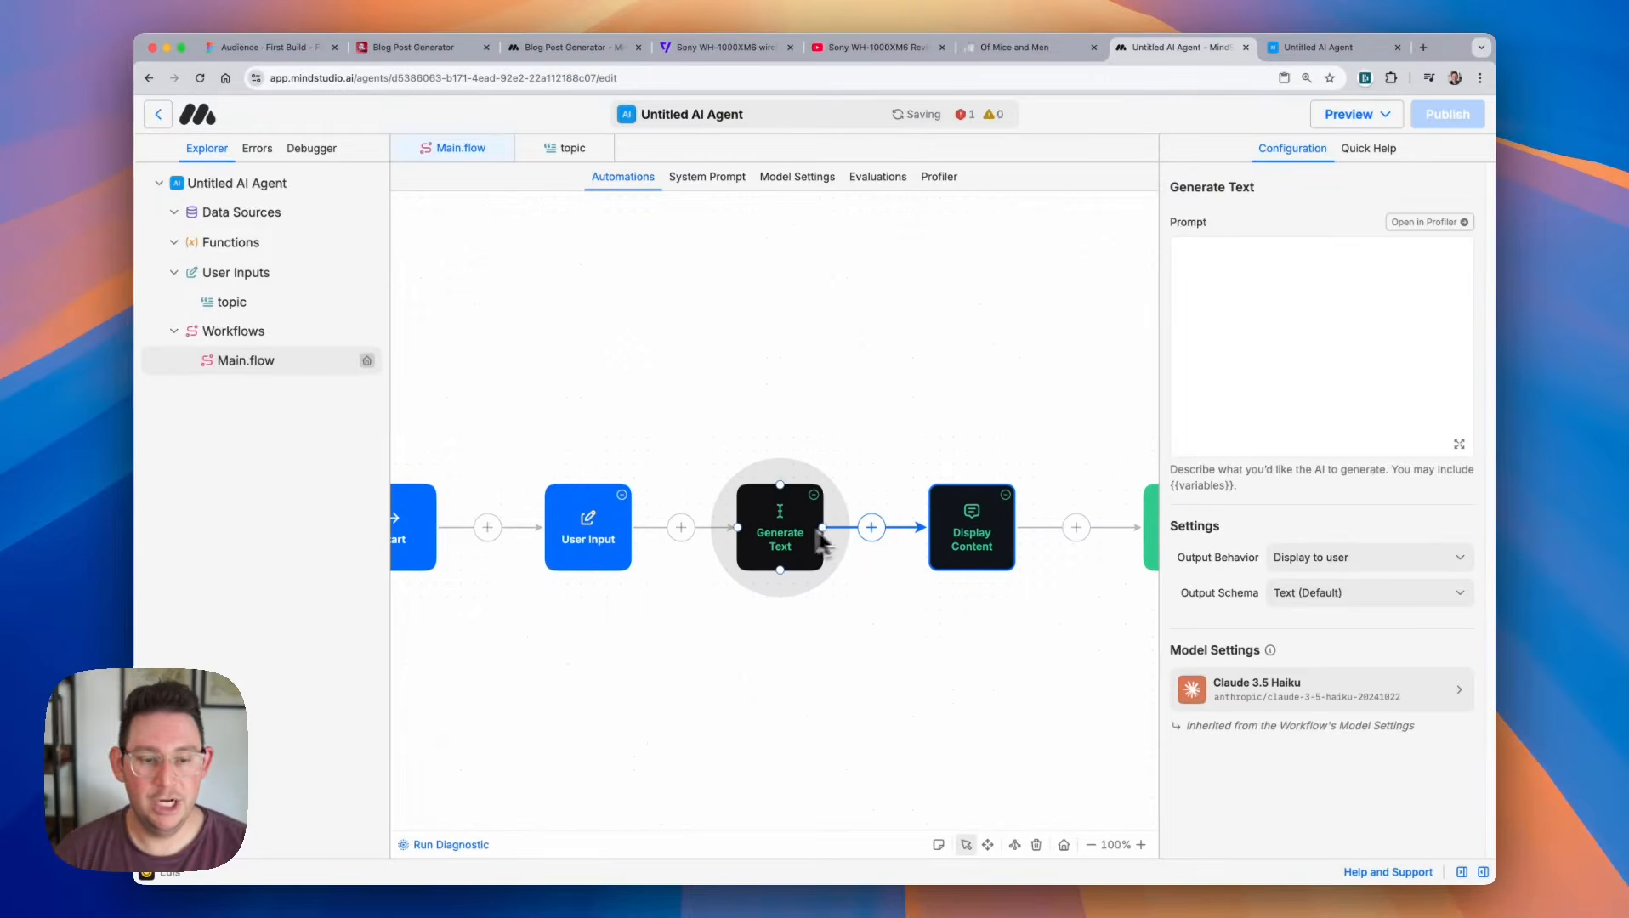
click(1292, 299)
text(Write a)
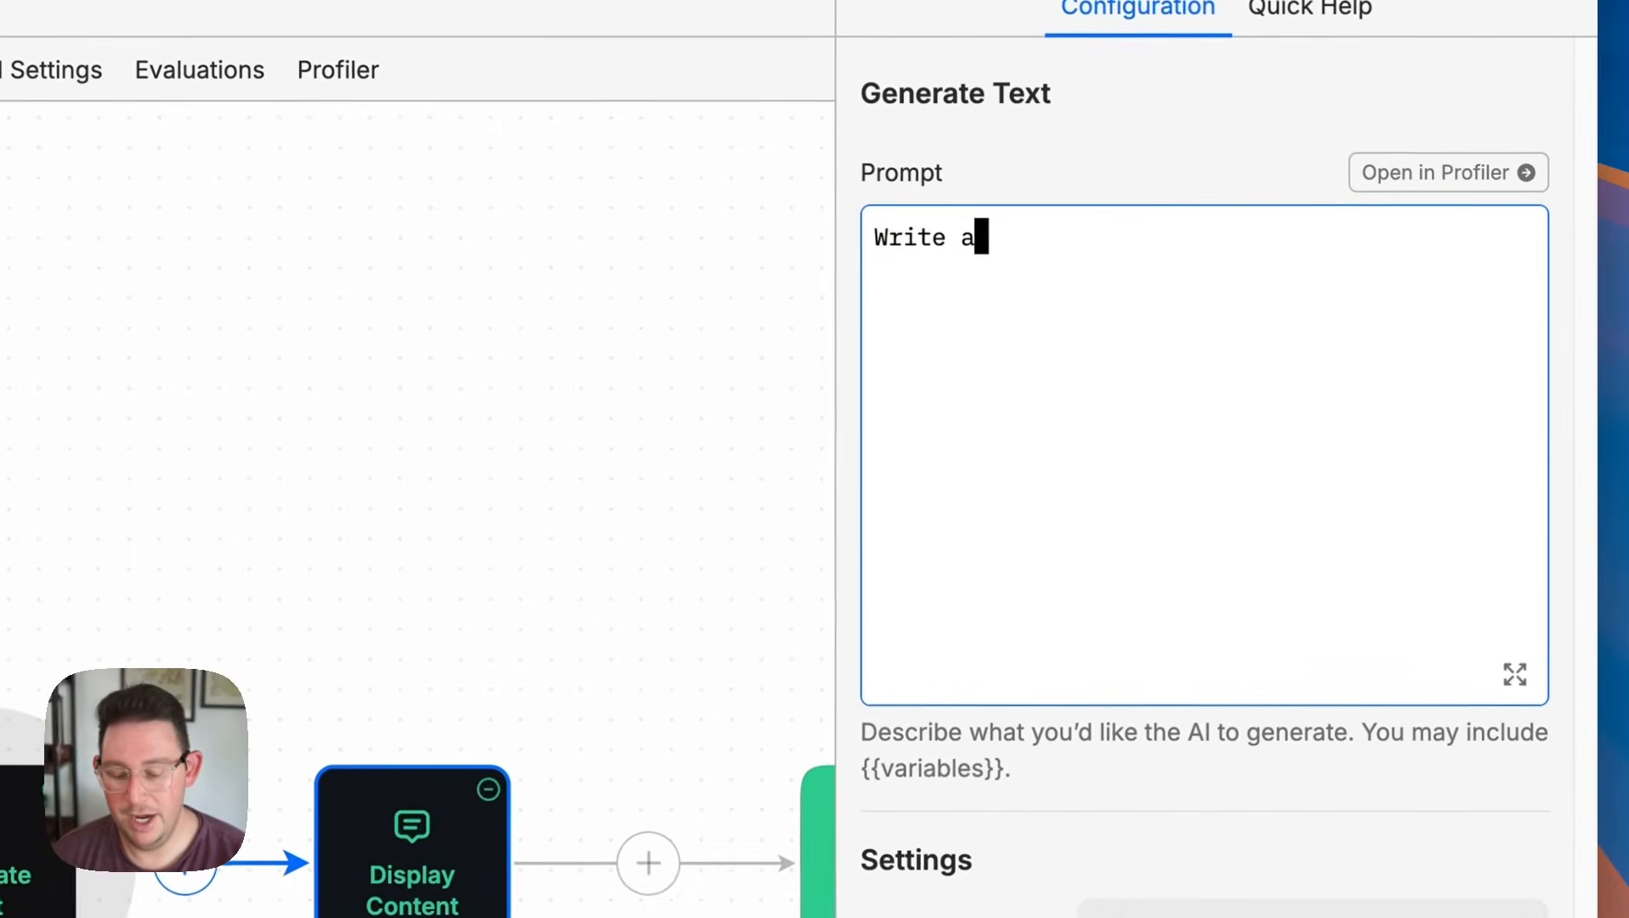
text( blog post about)
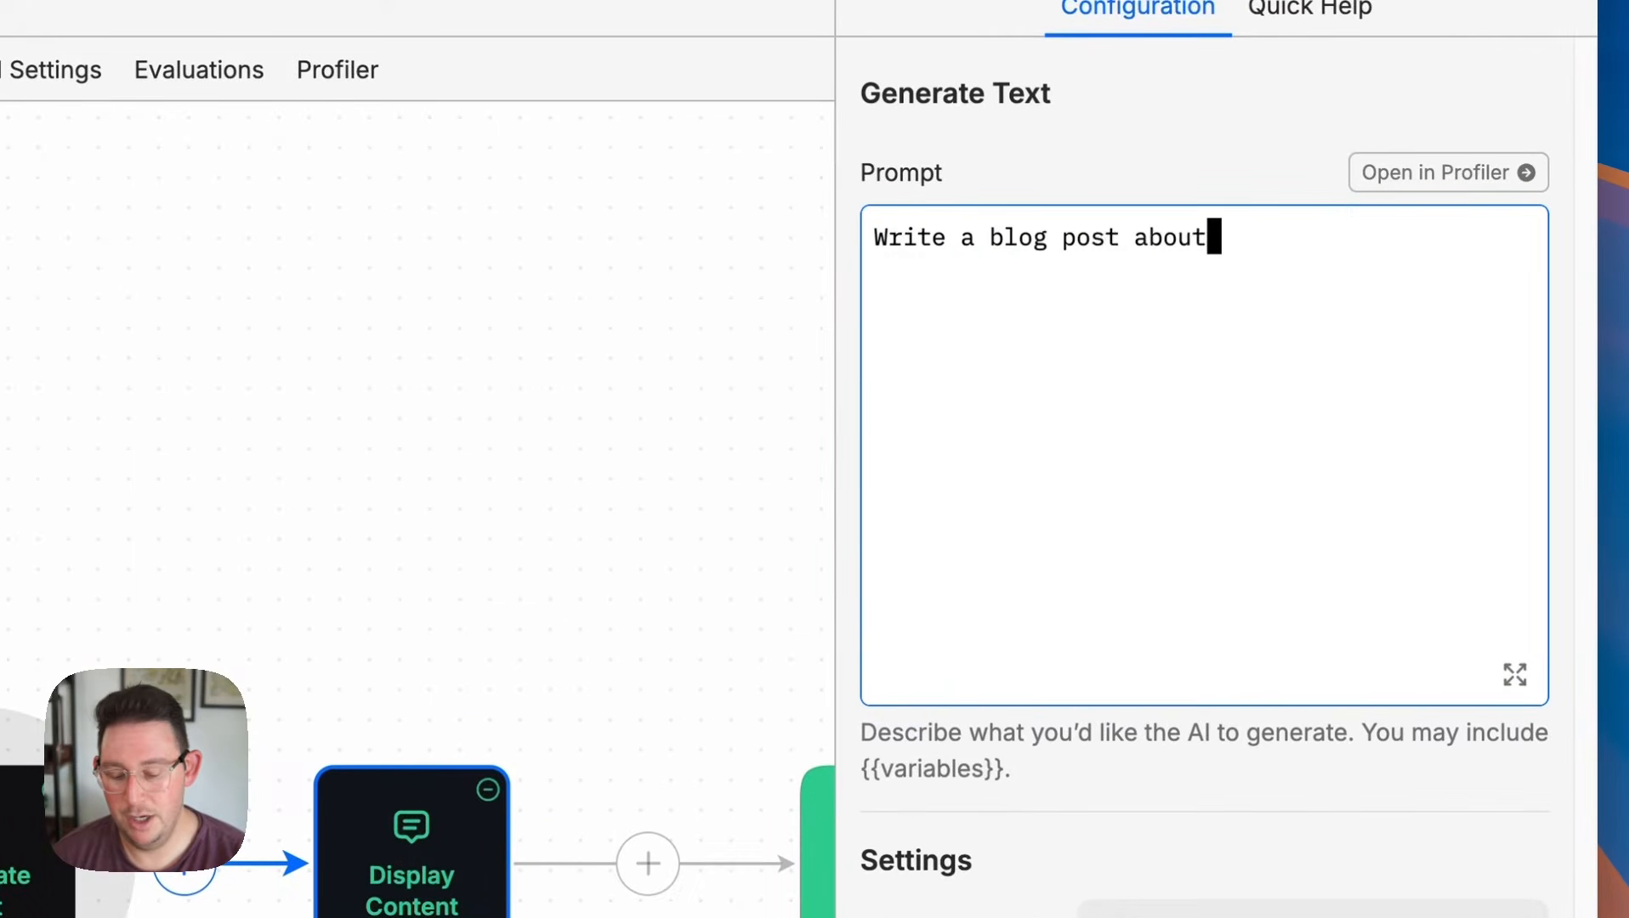
text( the following )
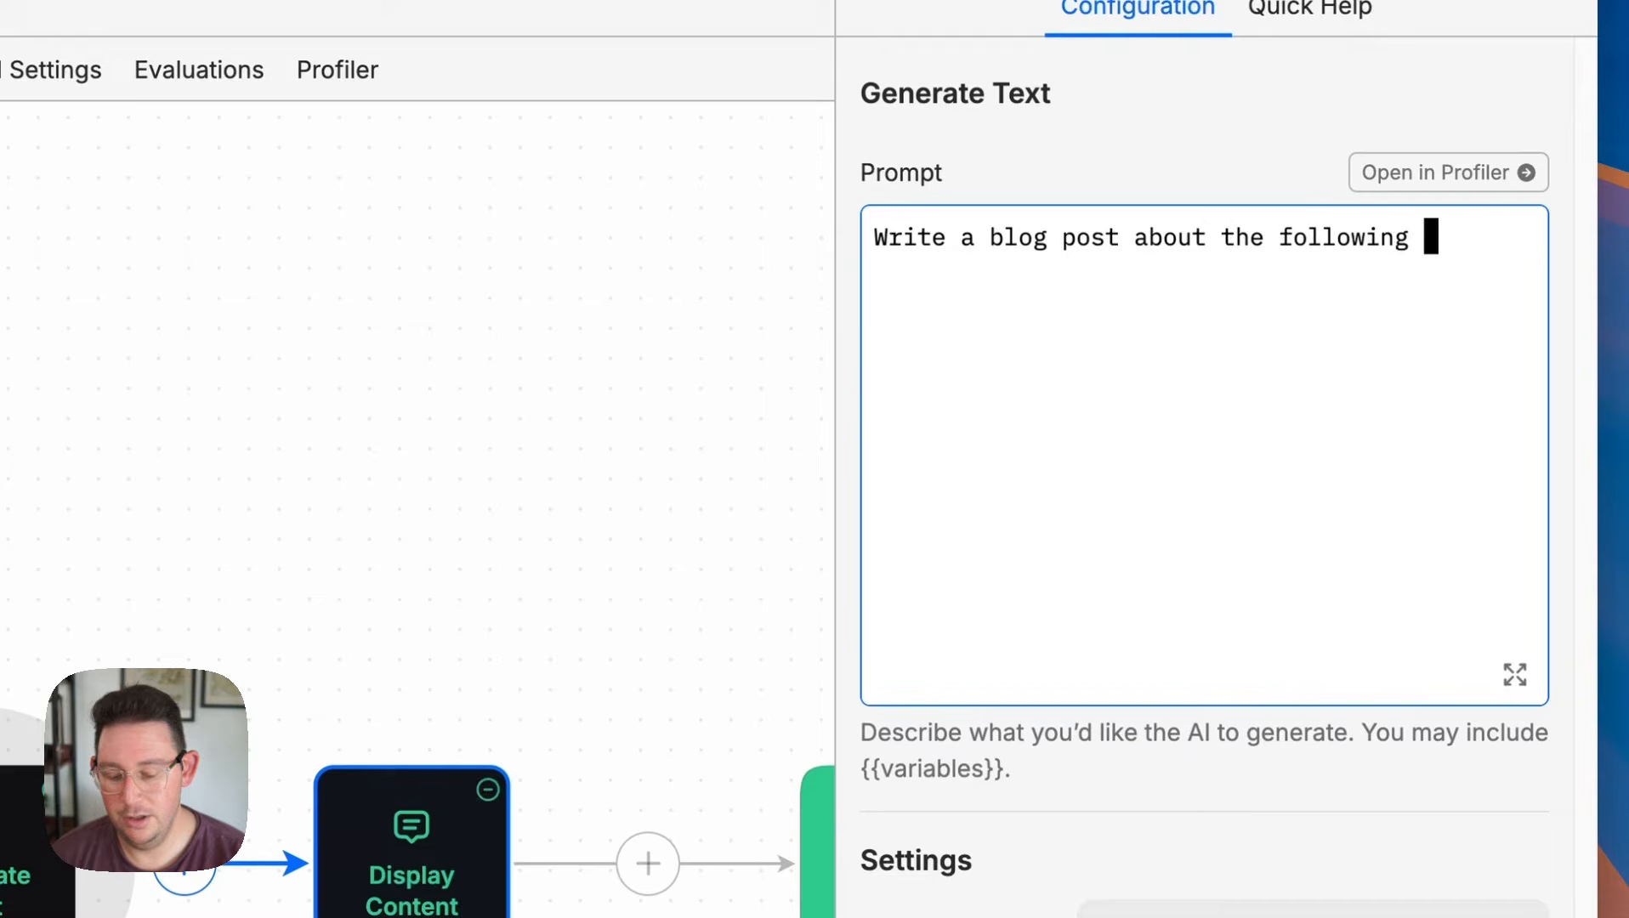
text(topic:)
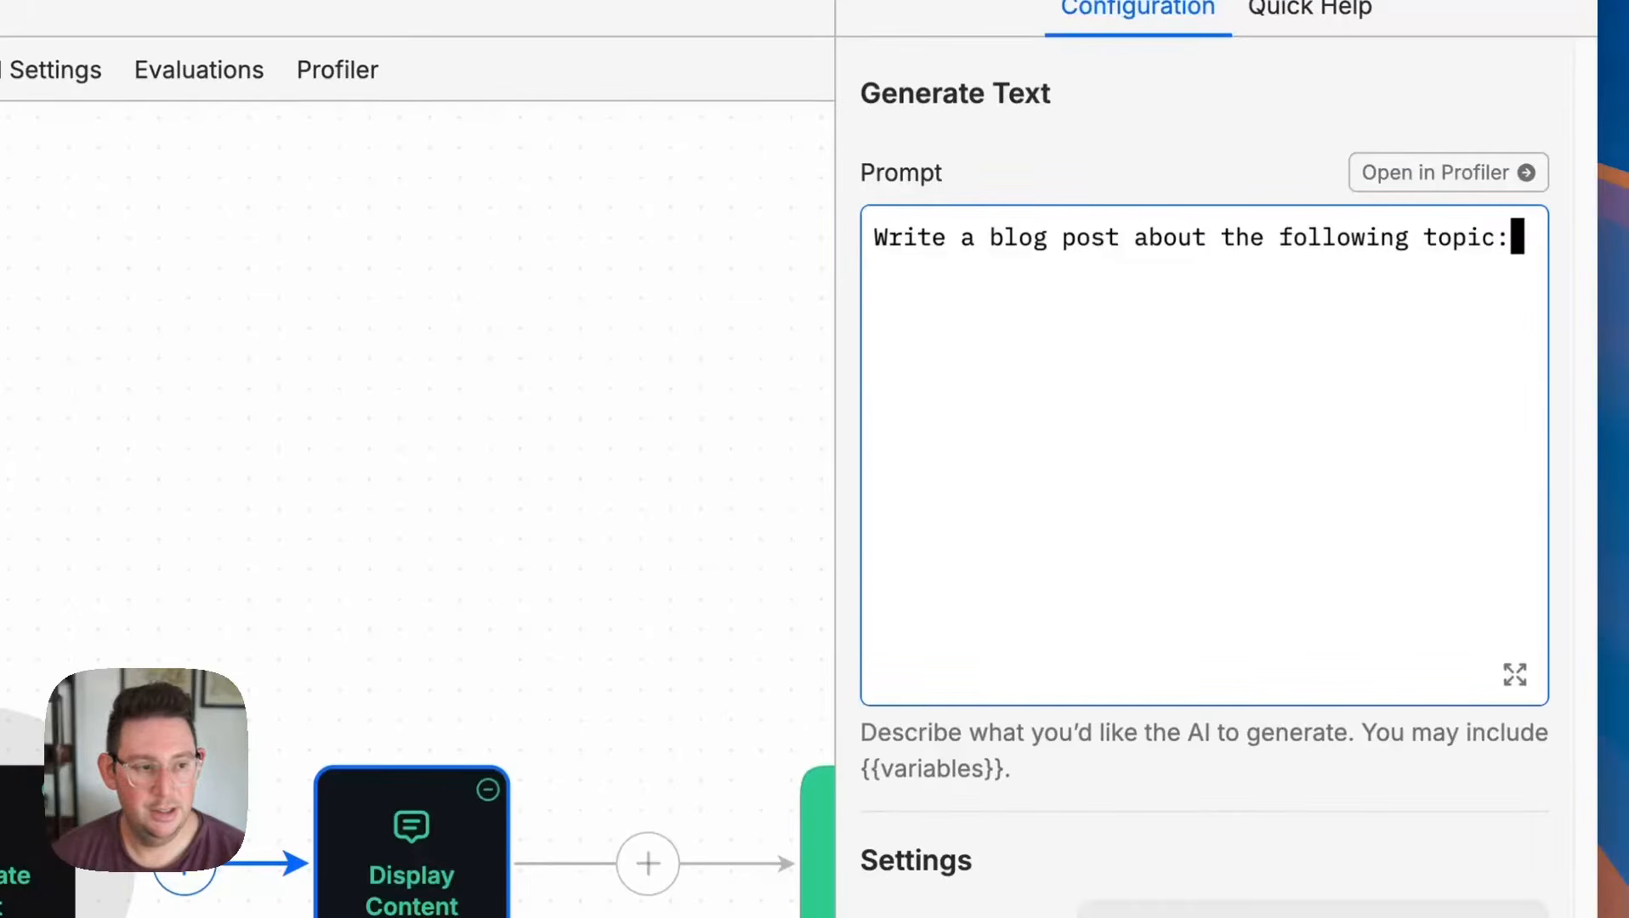
key(Return)
key(Return)
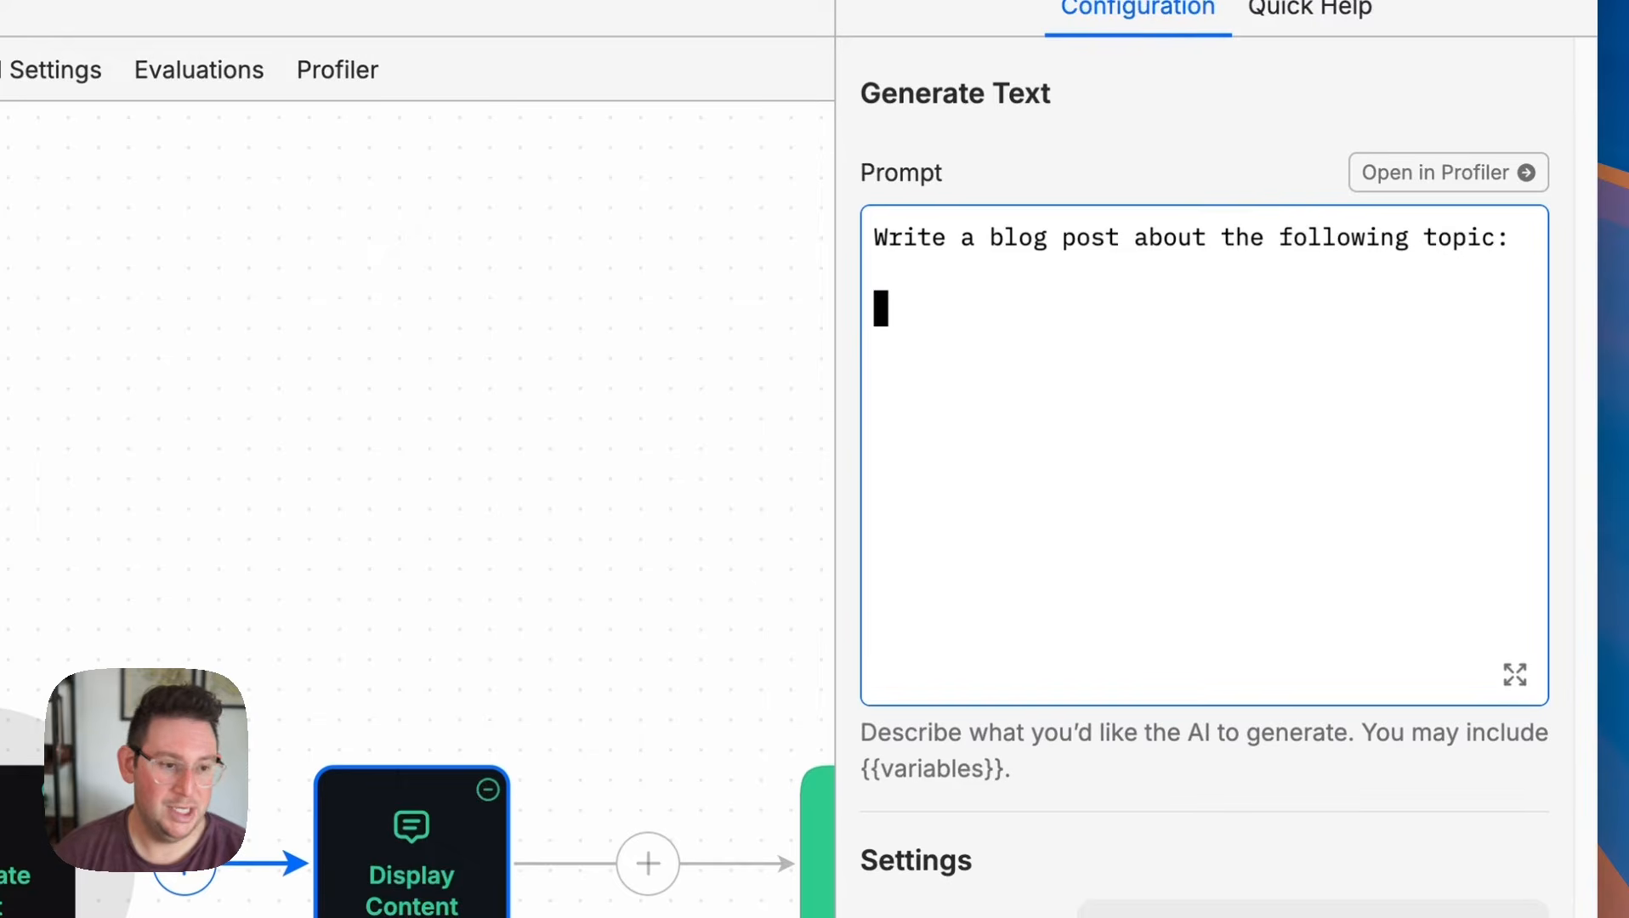
Add an opening <topic> tag to the Generate Text prompt, with the {{topic}} variable on the line below it.
text(<)
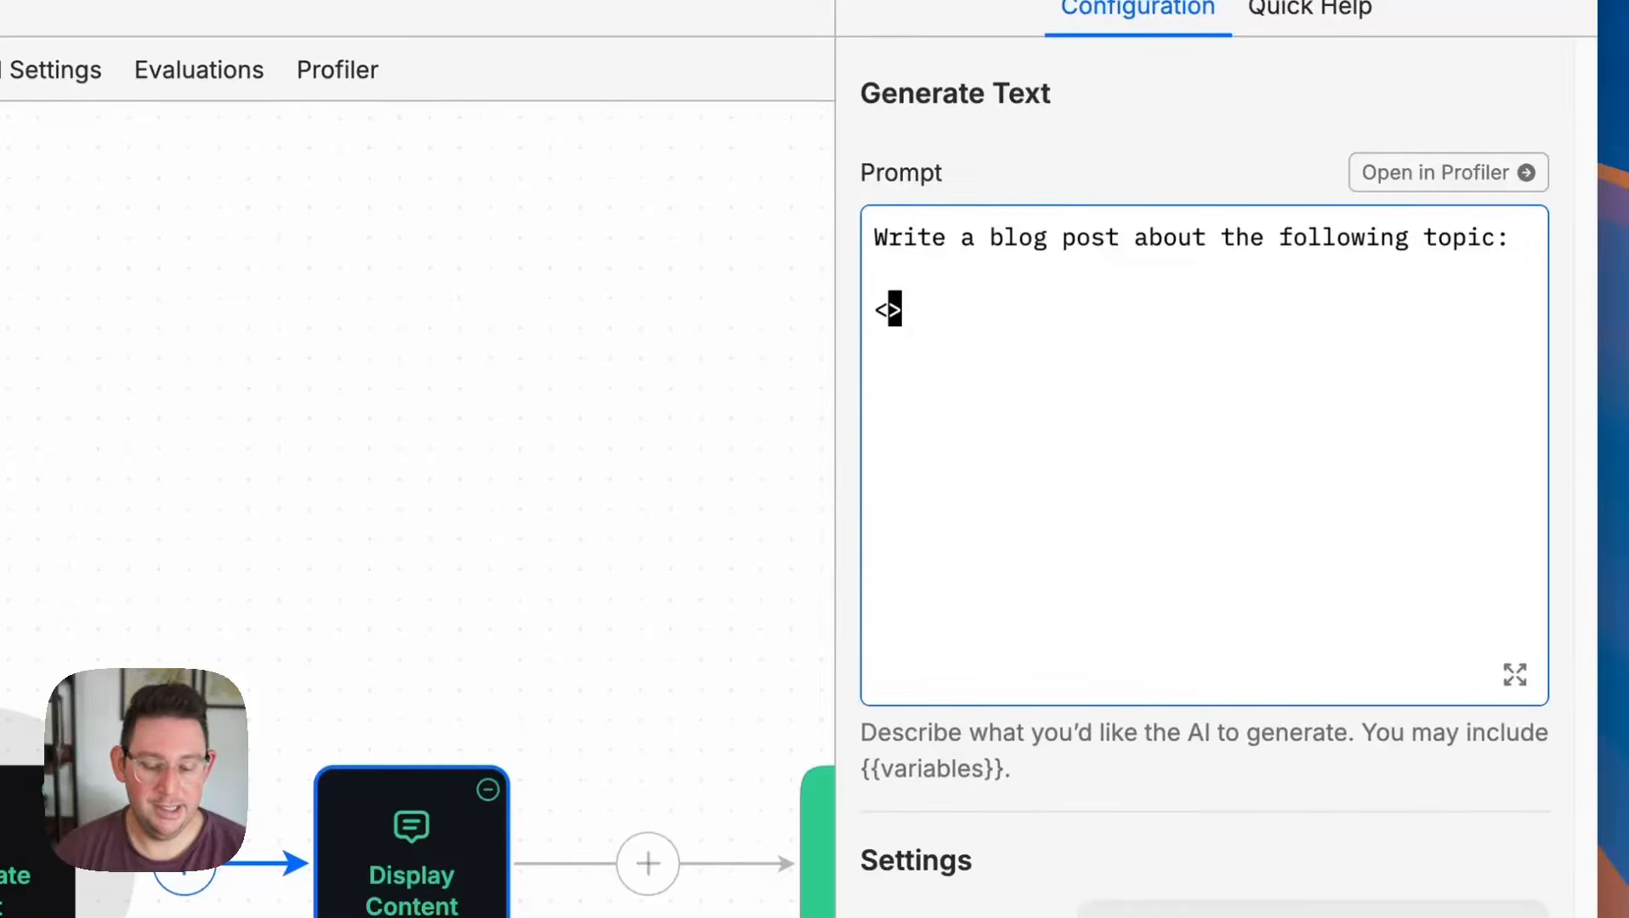
text(topic>)
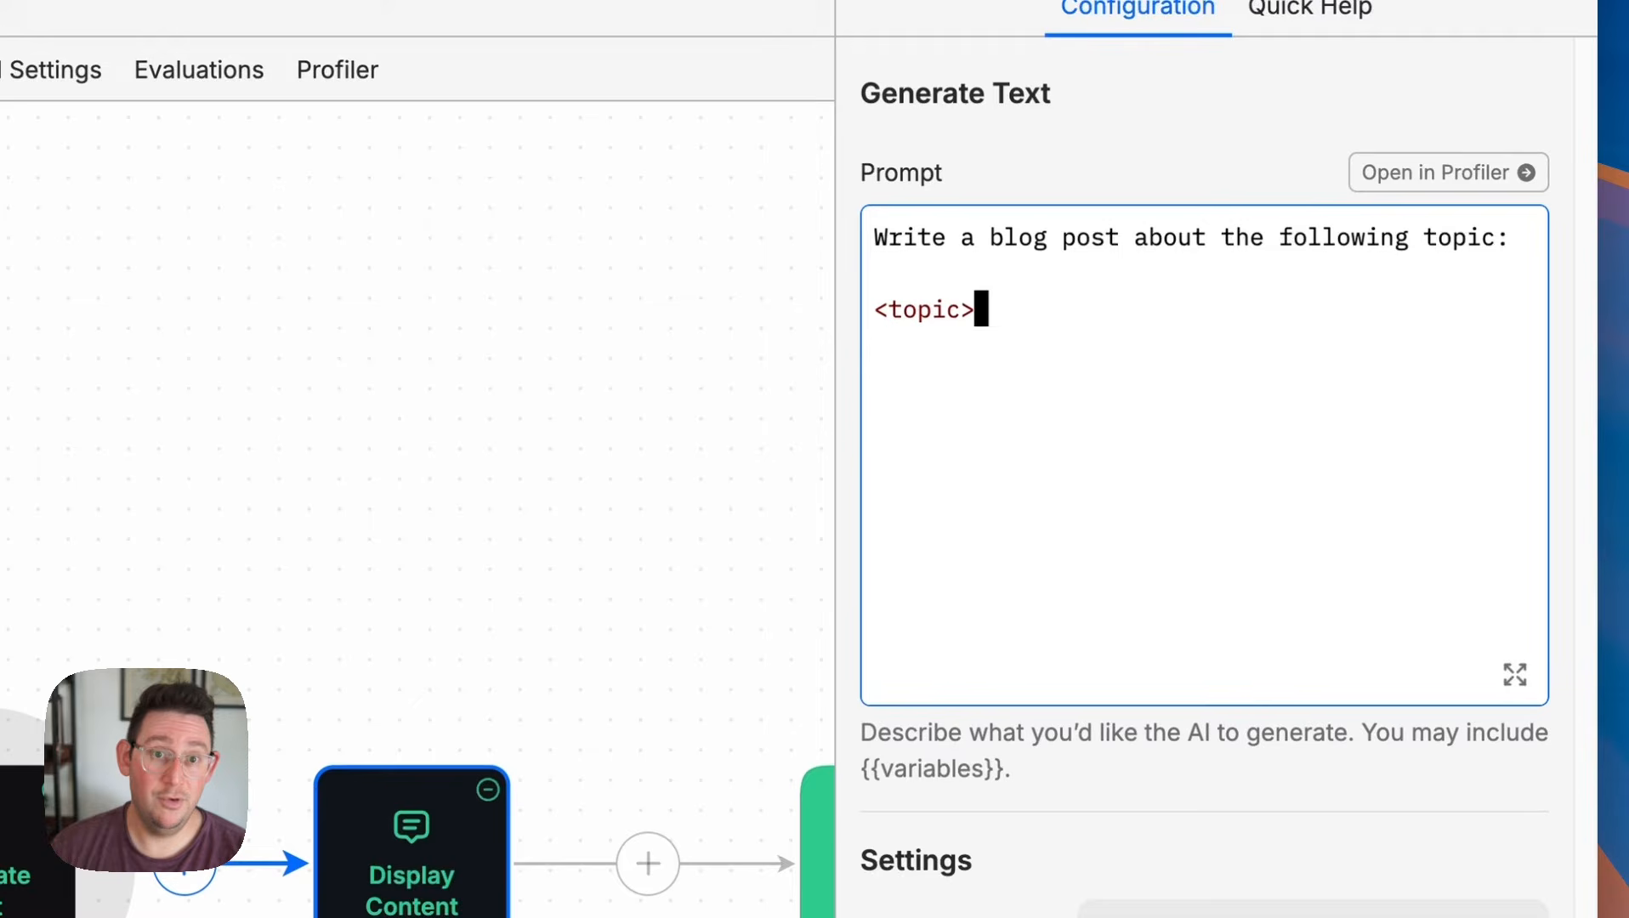
key(Return)
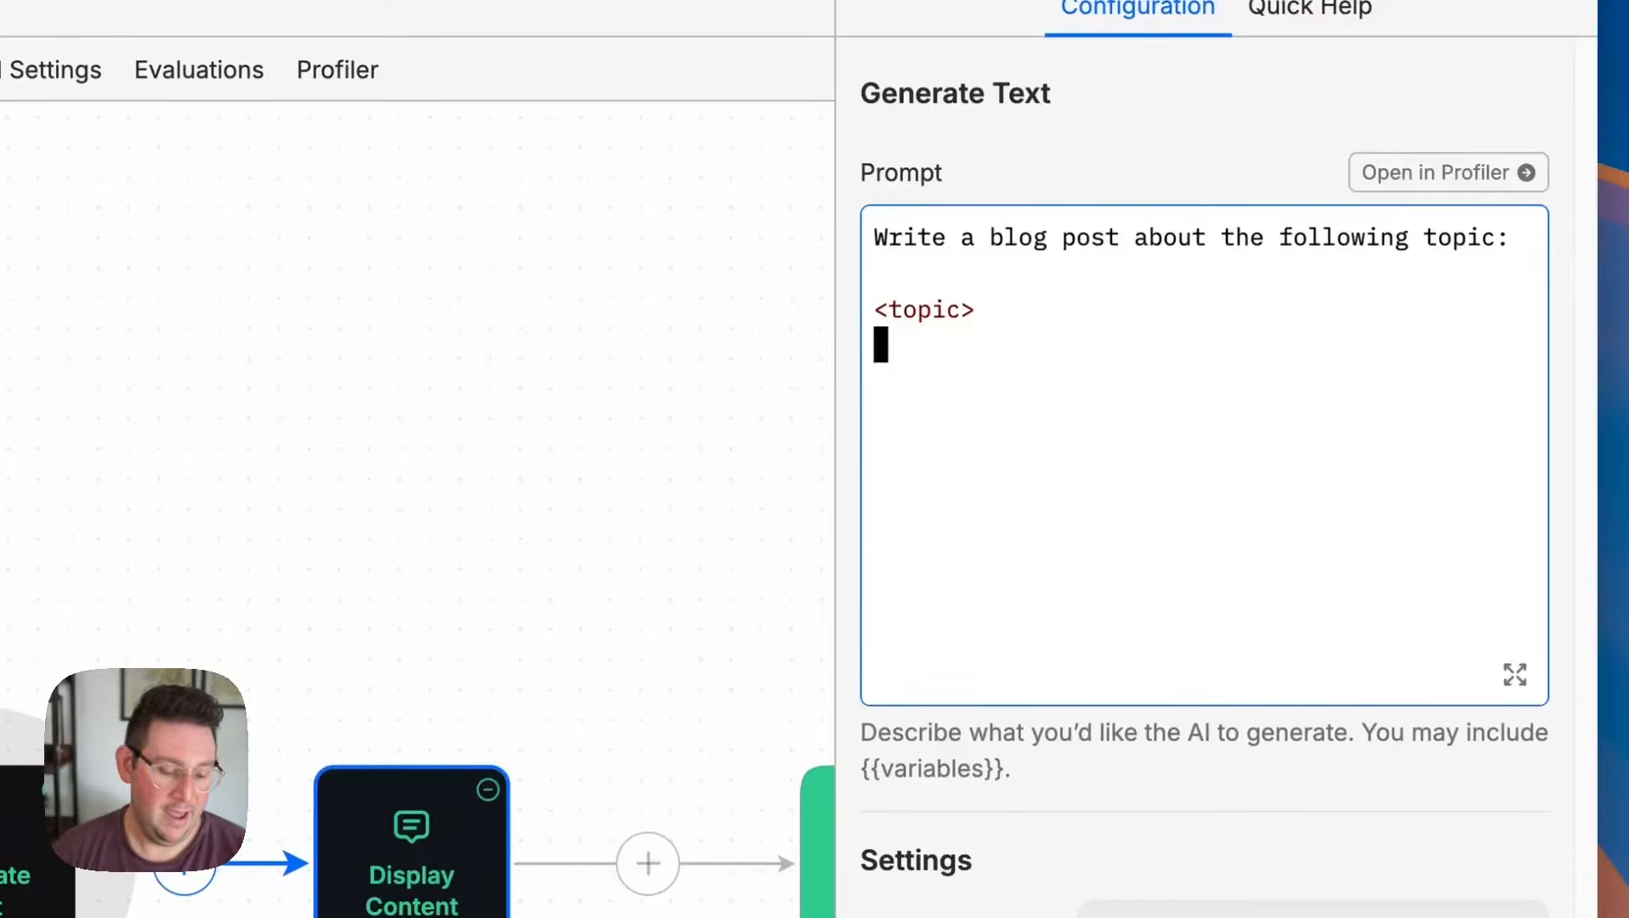
text({{)
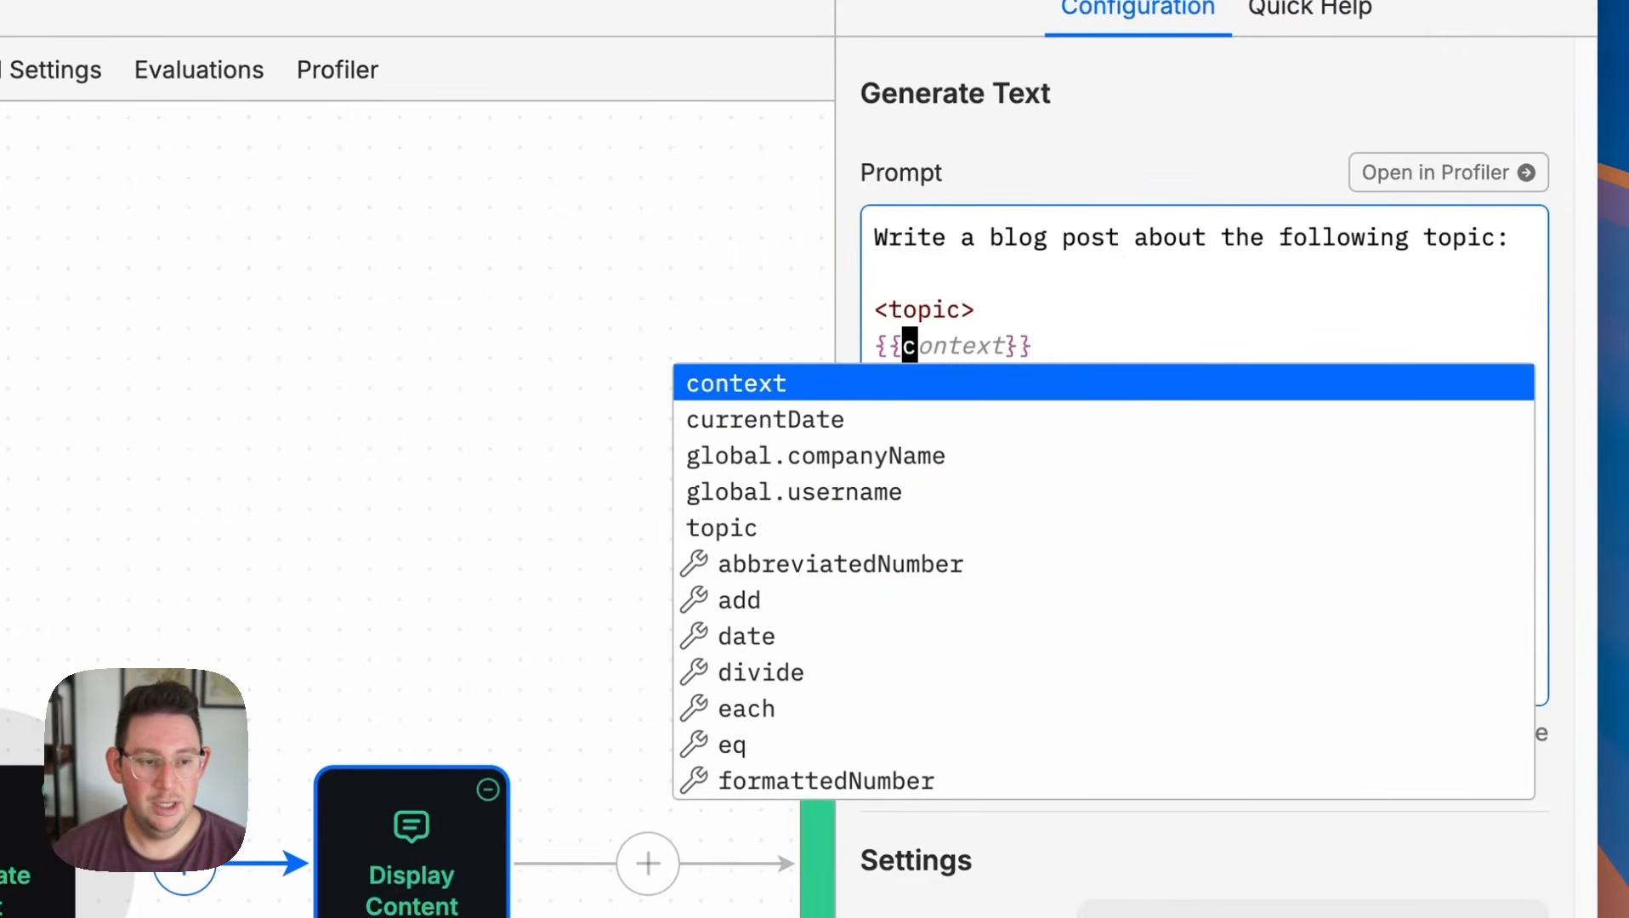
click(969, 529)
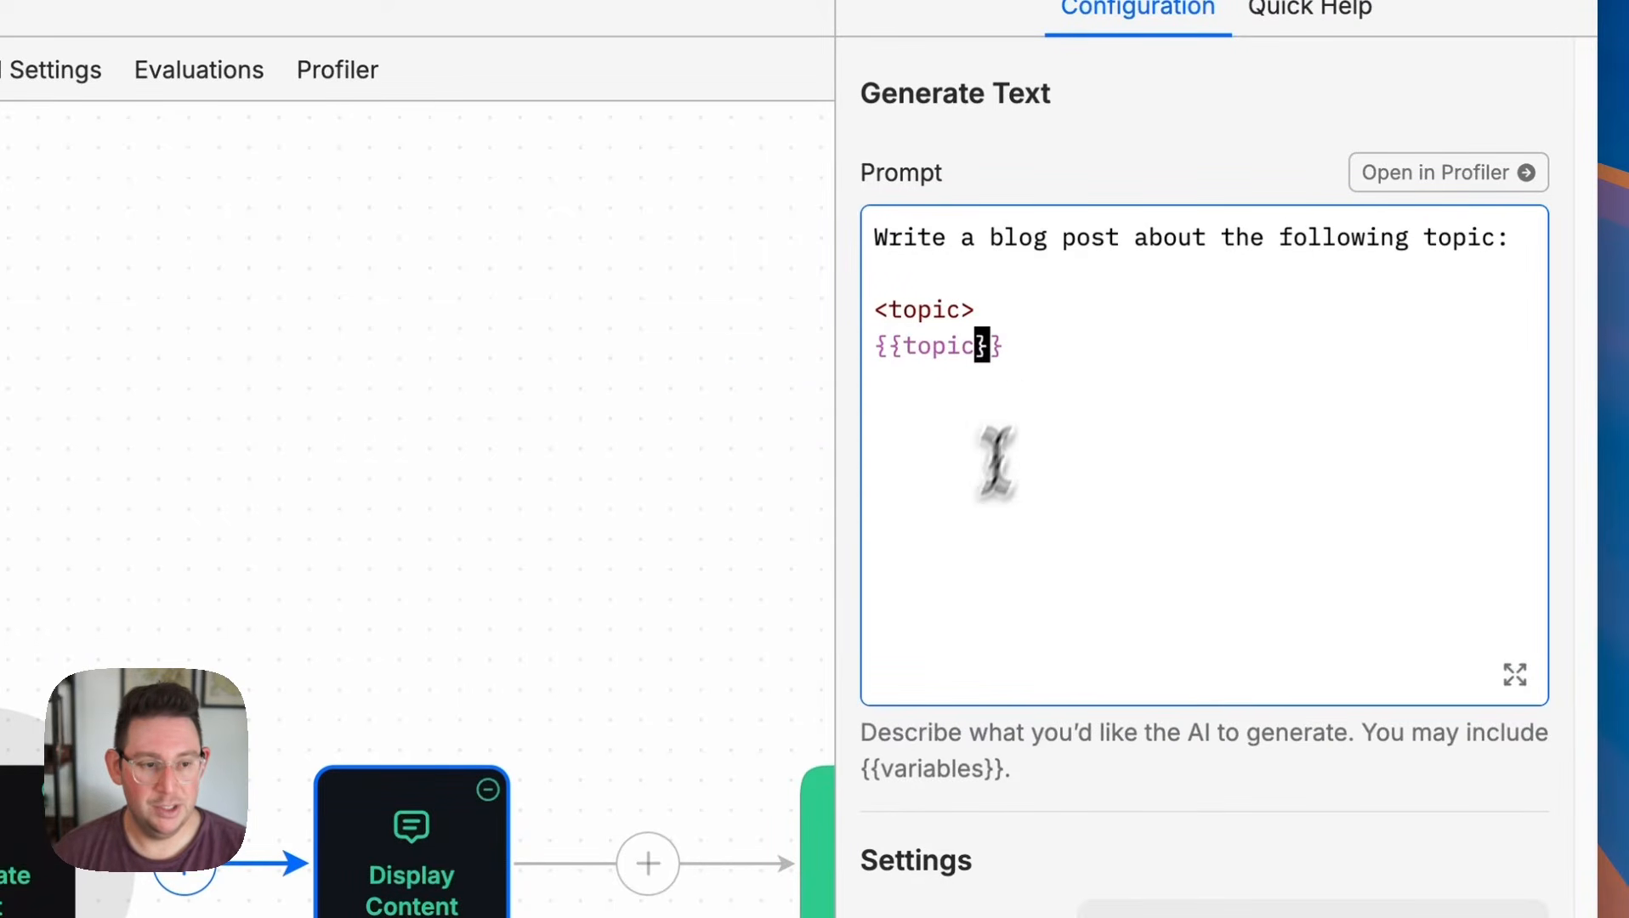
click(1047, 351)
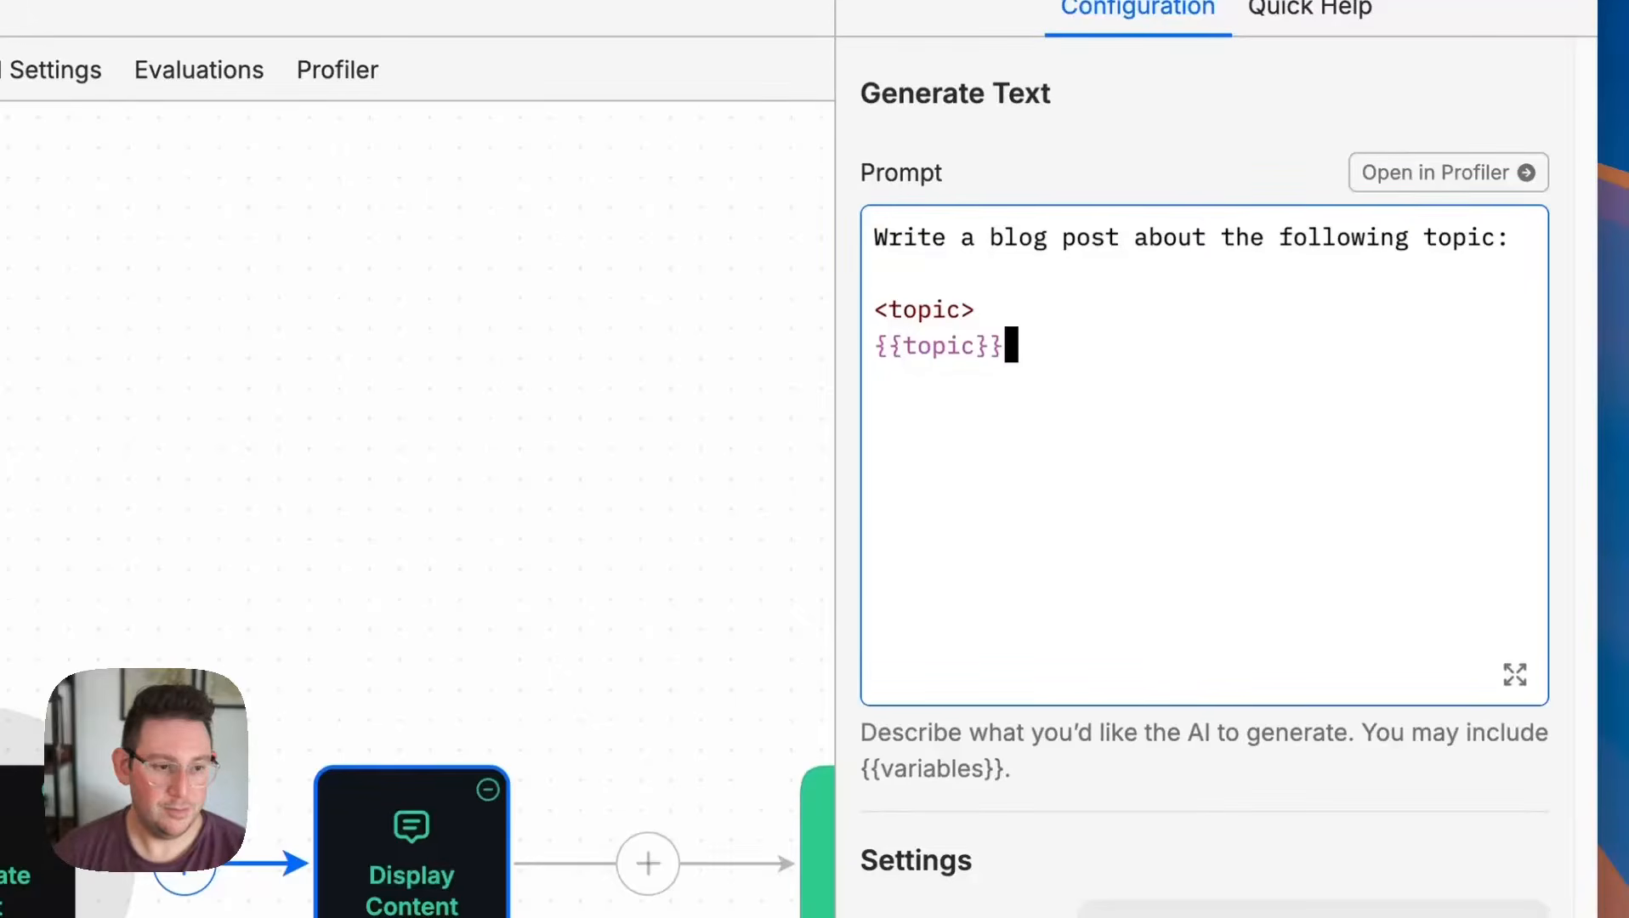
Close the variable section of the prompt with a </topic> tag on its own line and review the tagged structure.
key(Return)
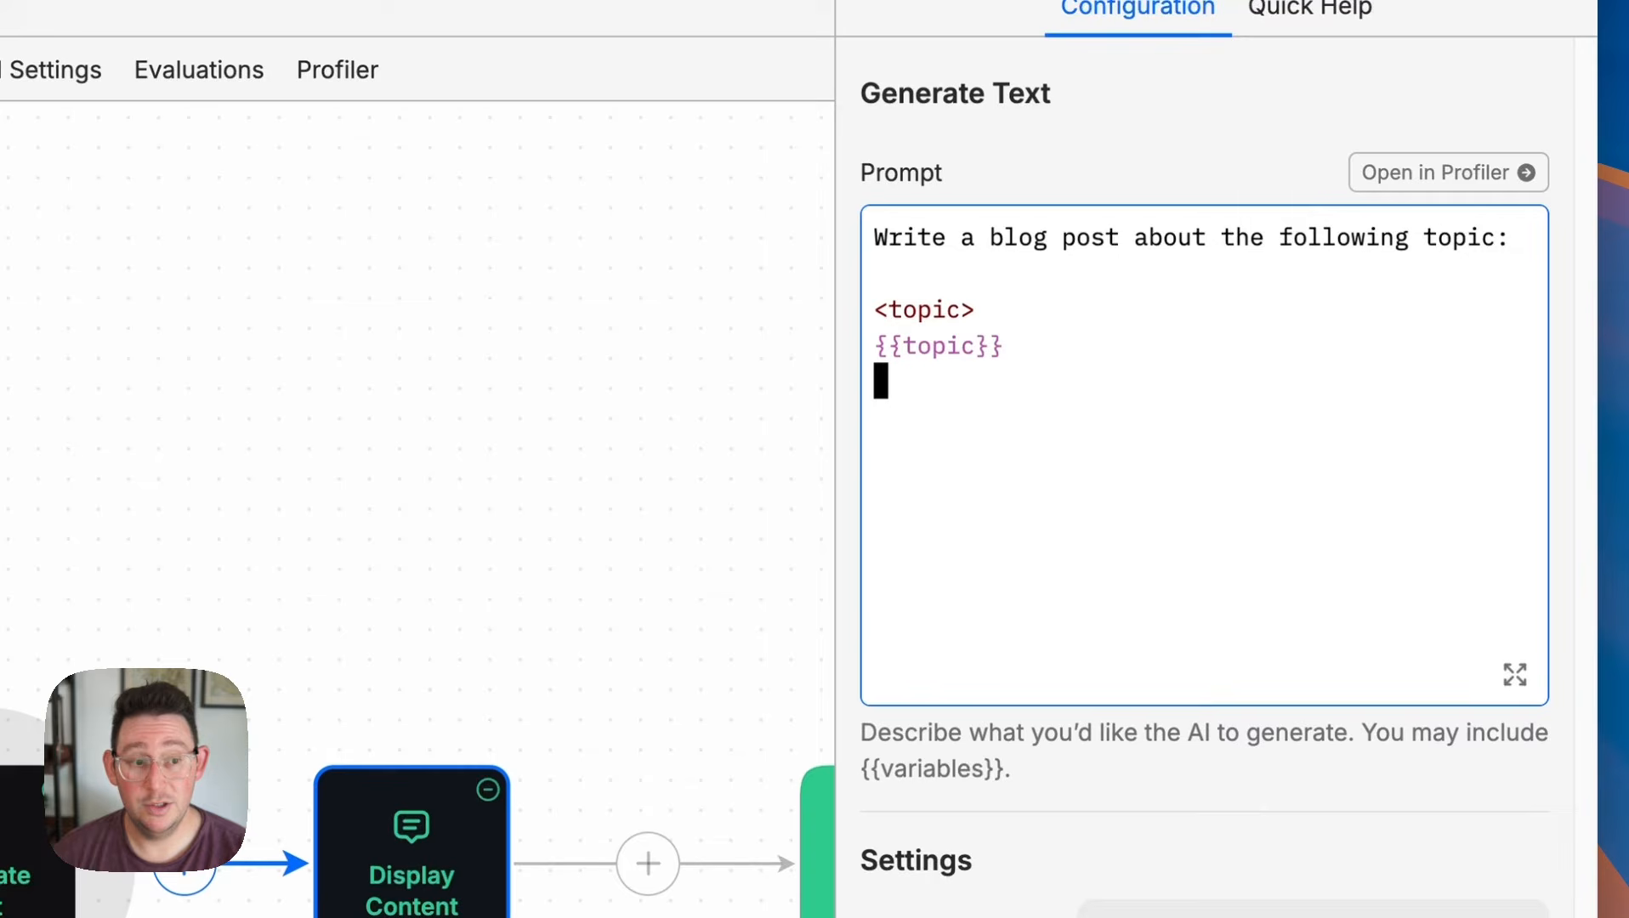
text(<)
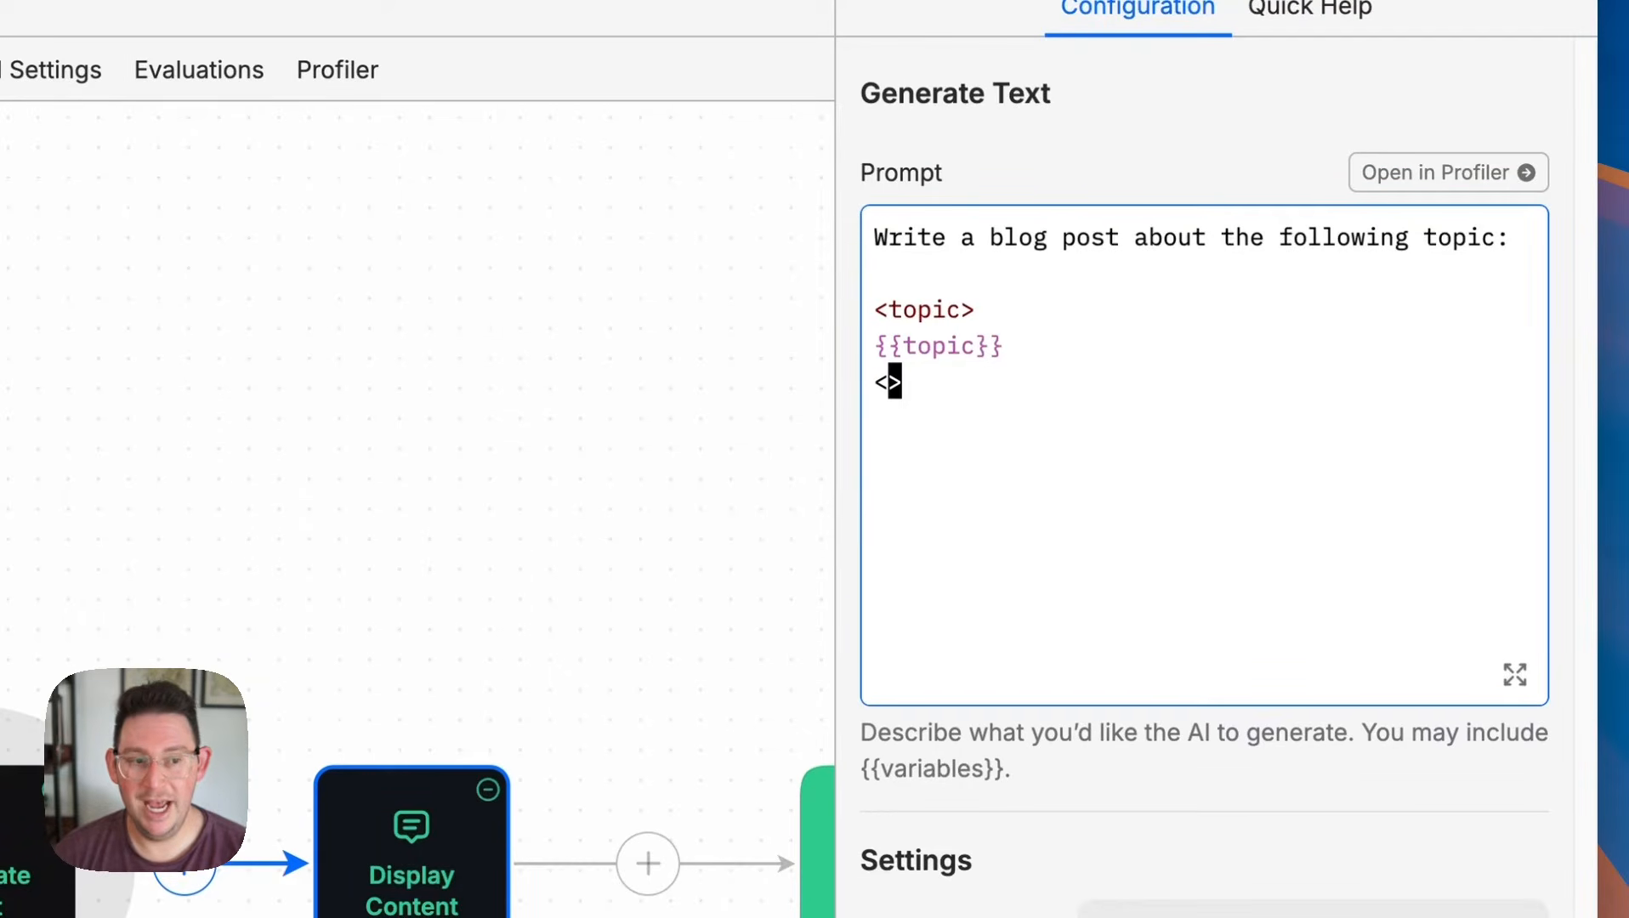
text(/)
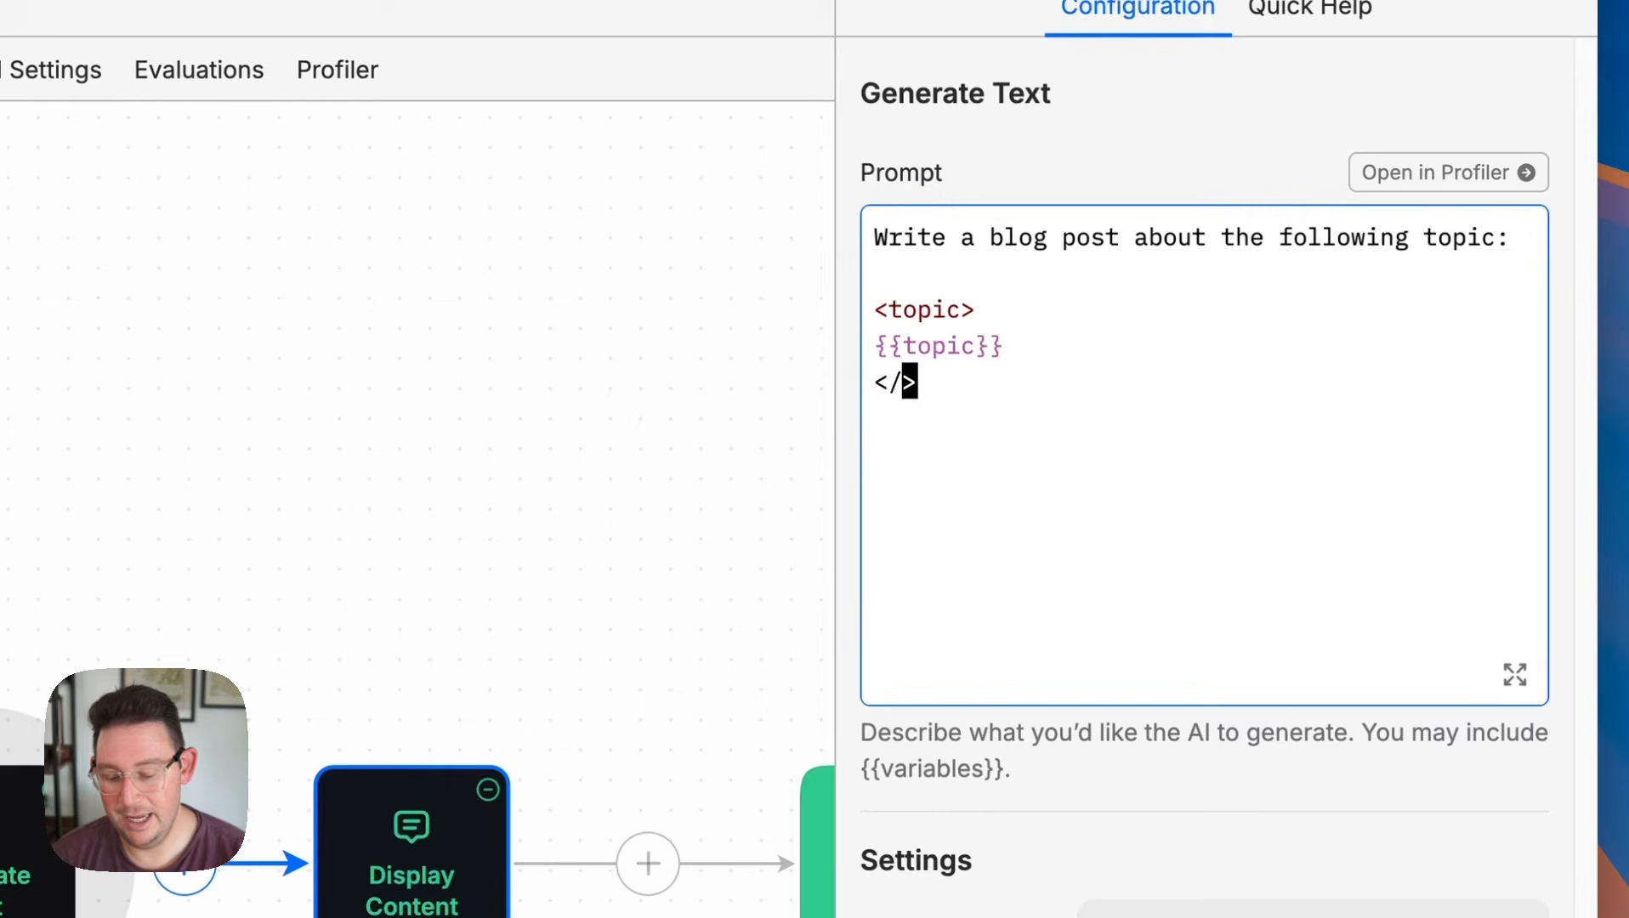
text(topic)
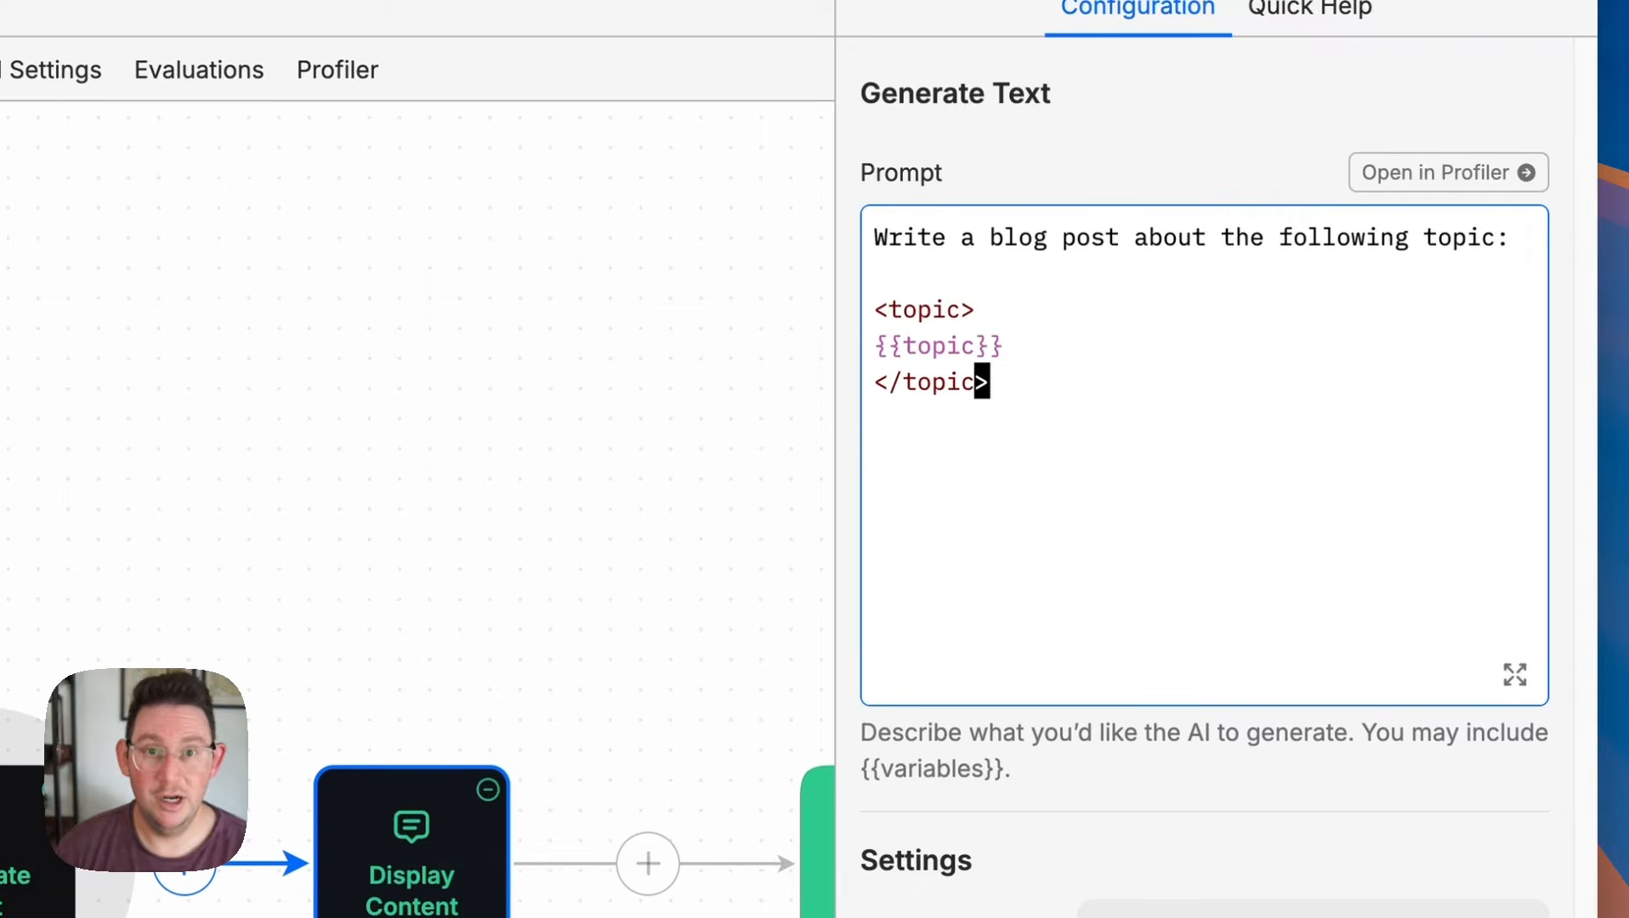
click(1040, 385)
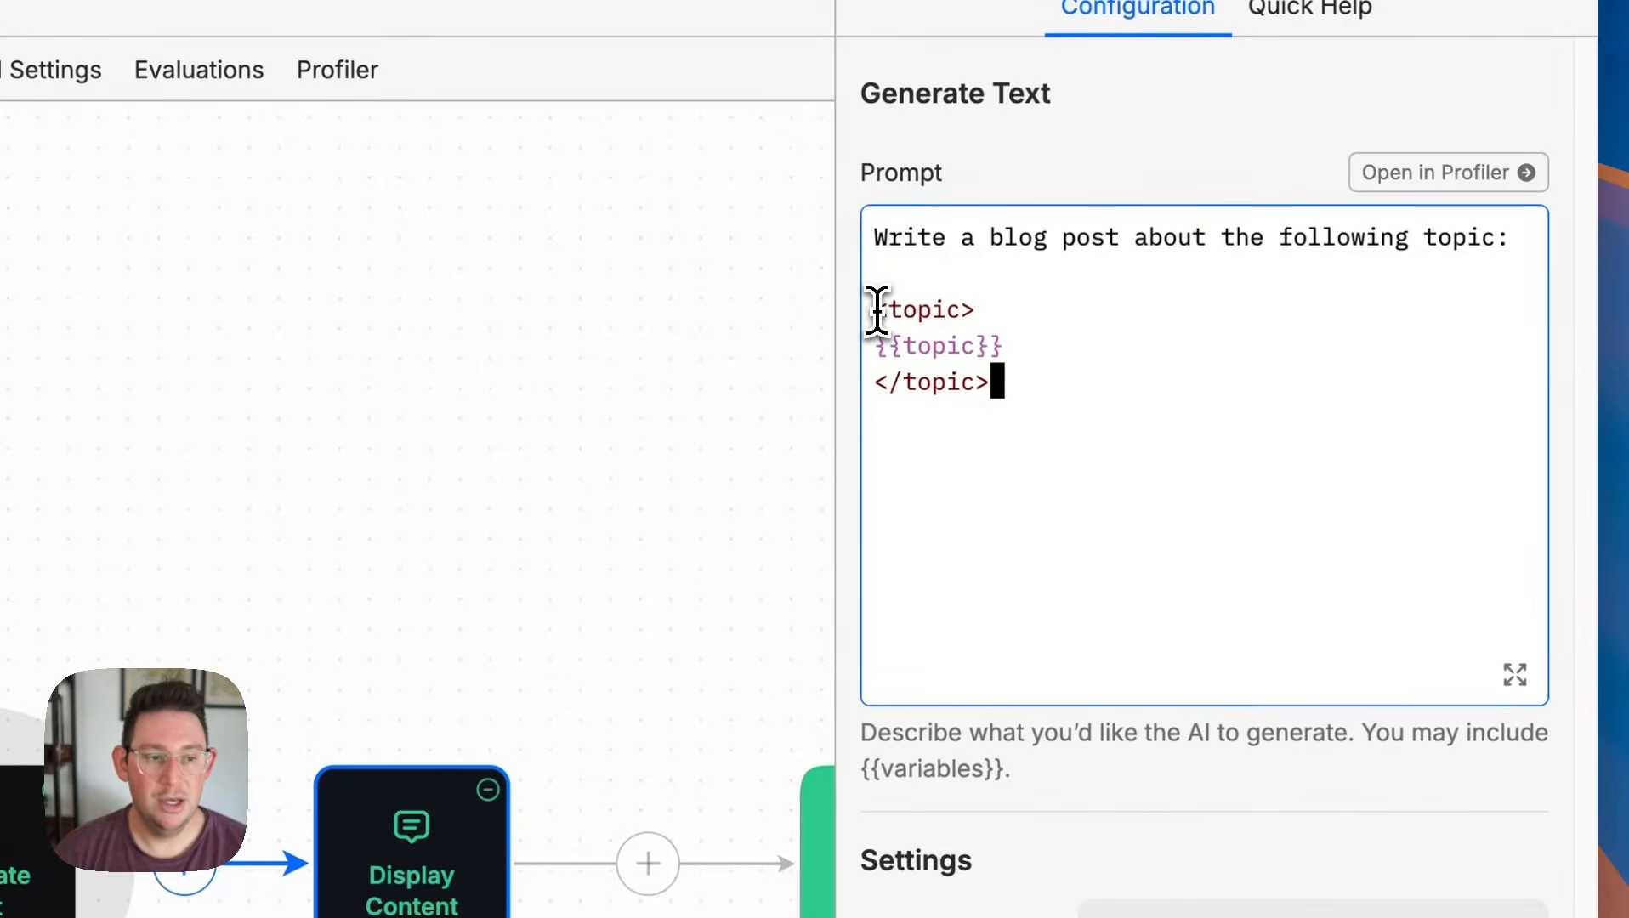
drag(873, 311, 998, 312)
drag(879, 390, 1017, 405)
drag(1007, 346, 847, 356)
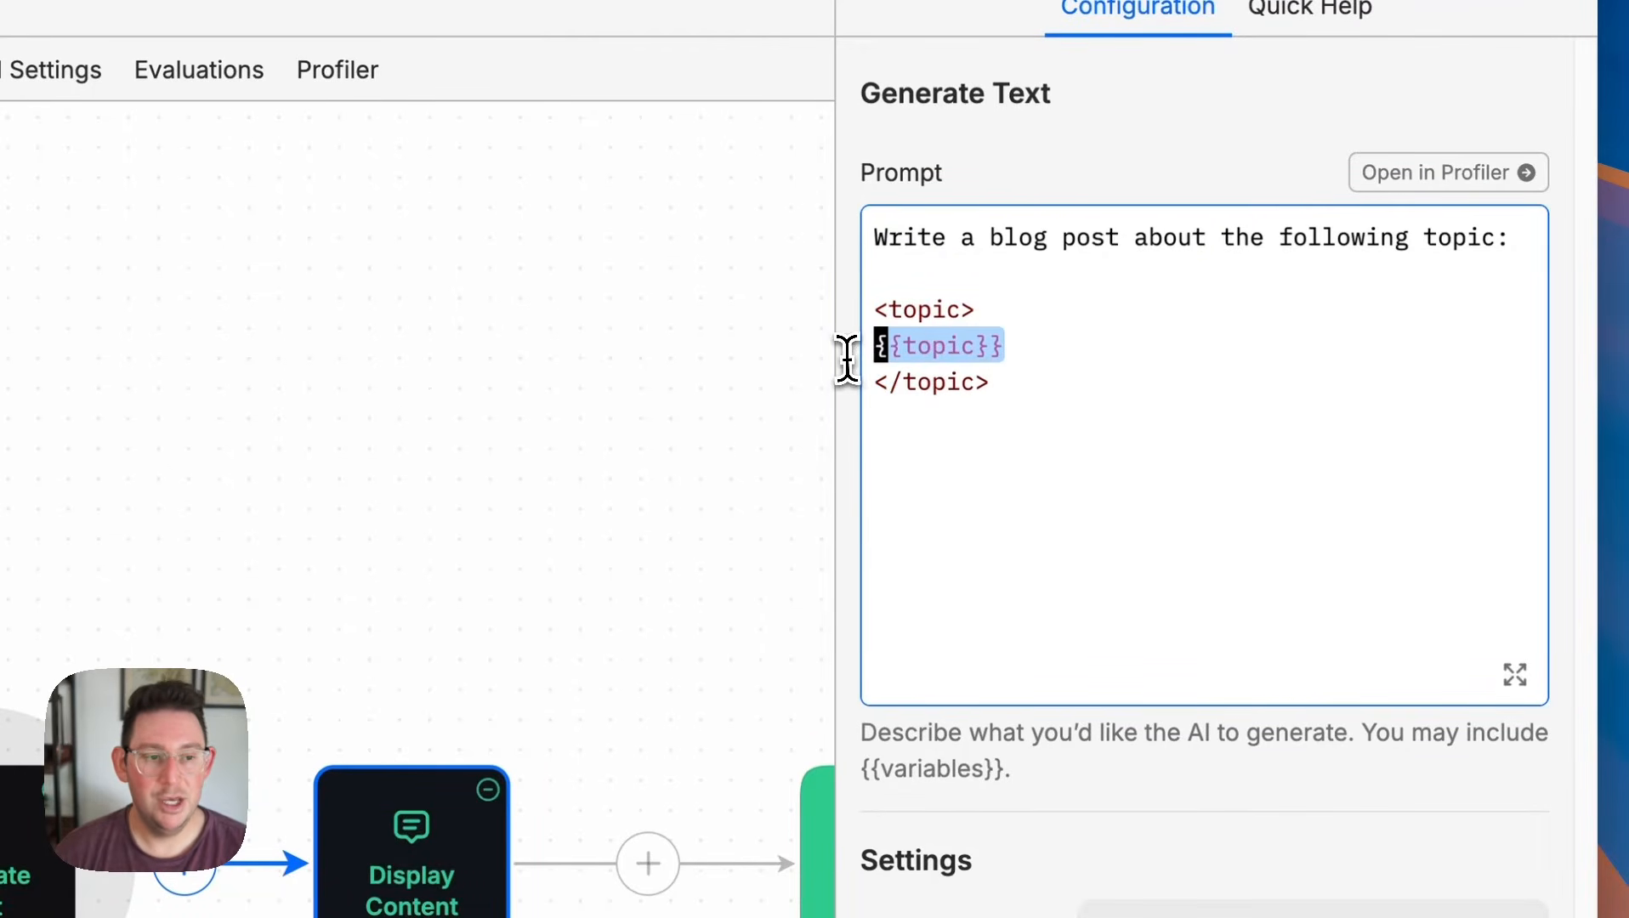
click(993, 444)
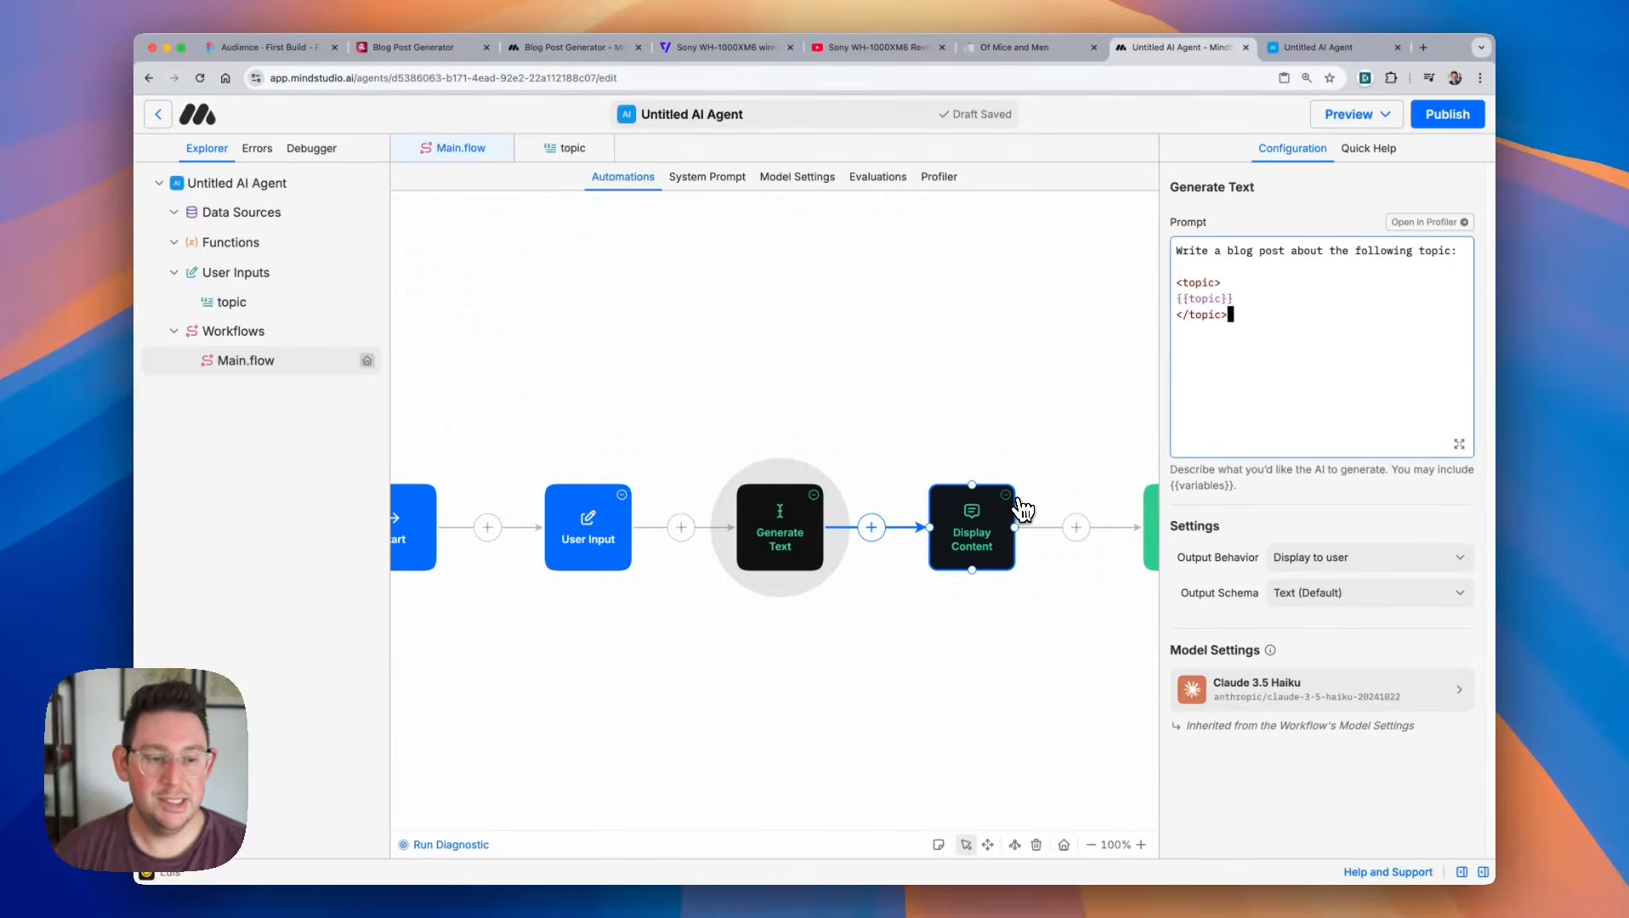
Delete the Display Content block and move the End block closer to the Generate Text block.
click(1004, 498)
click(966, 555)
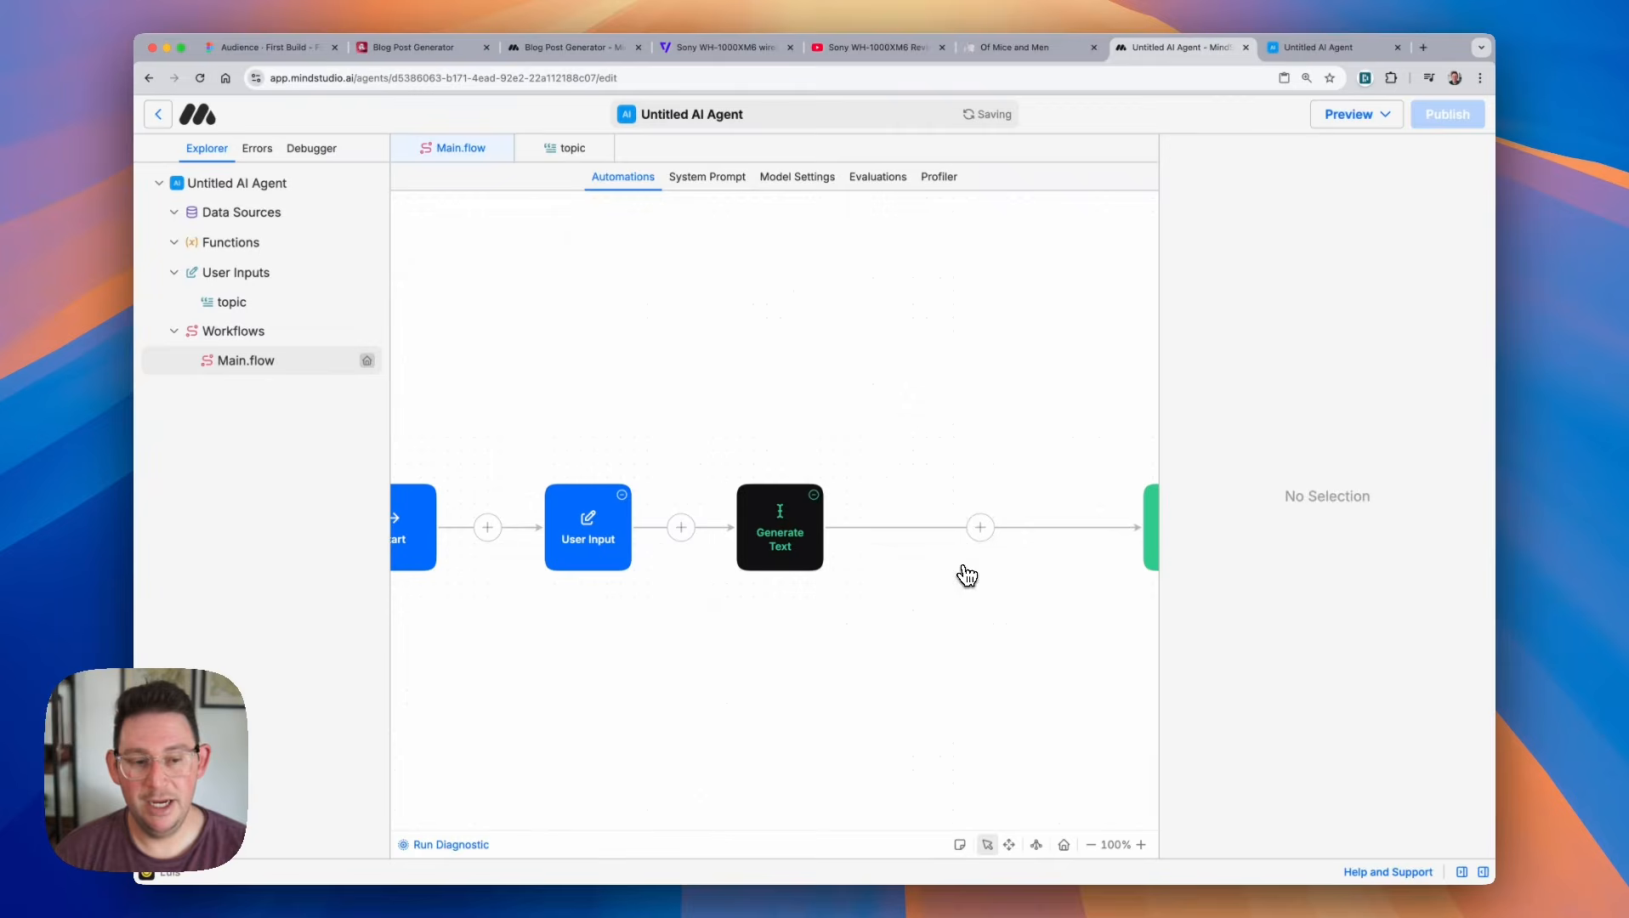
drag(1031, 537, 860, 533)
scroll(701, 410, right, 2)
scroll(699, 401, left, 4)
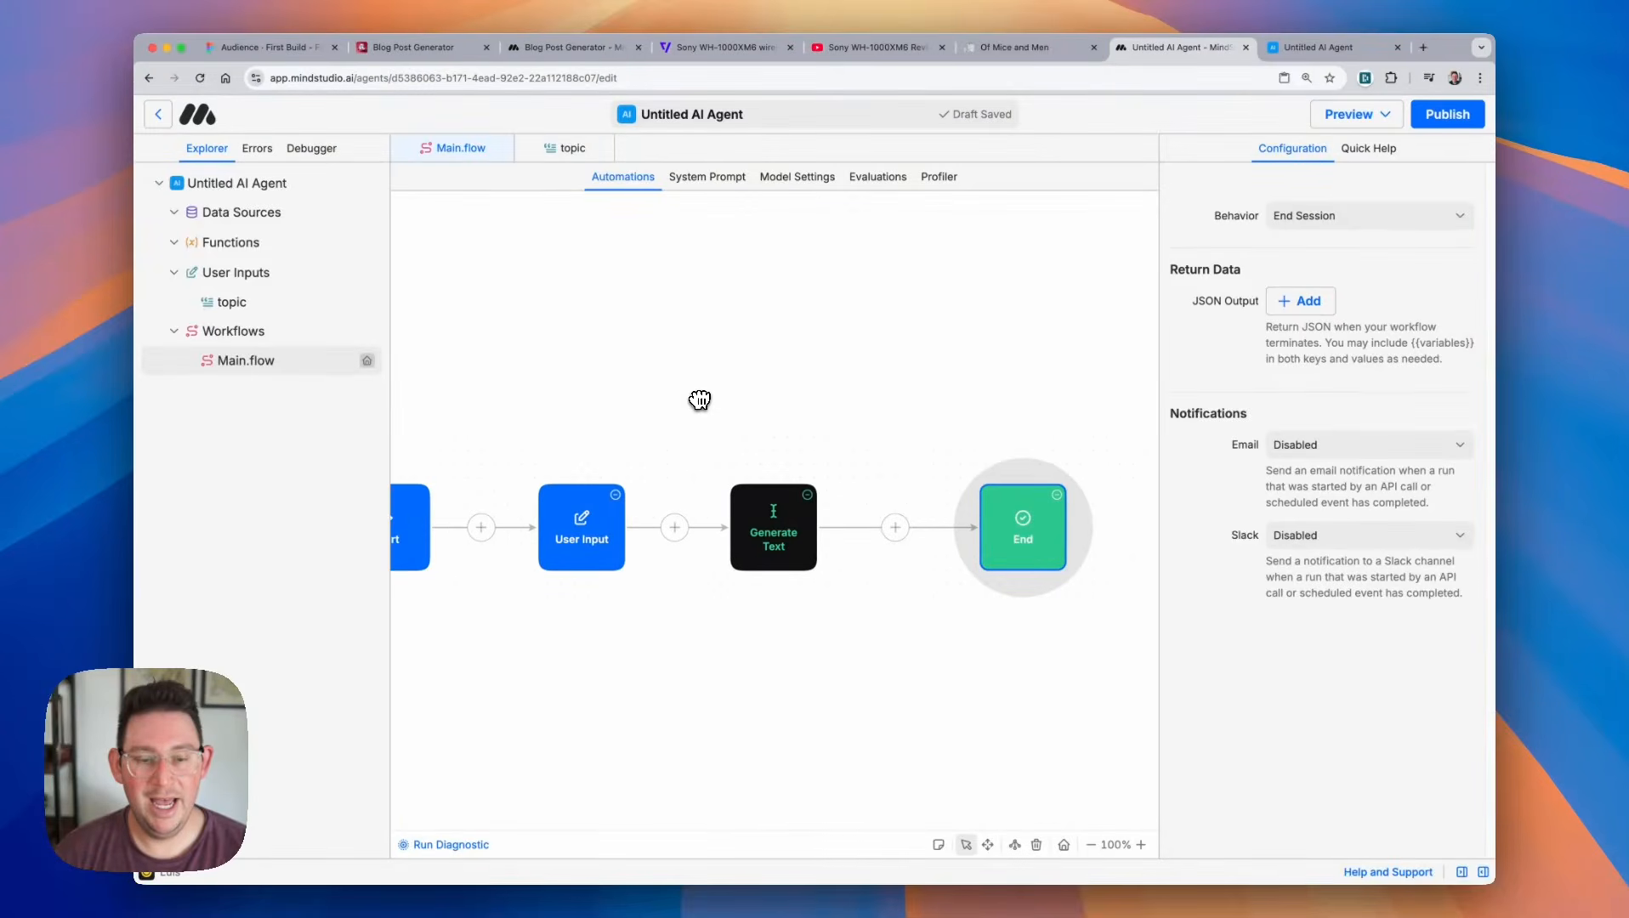
scroll(700, 399, right, 2)
scroll(699, 399, right, 2)
scroll(699, 400, left, 5)
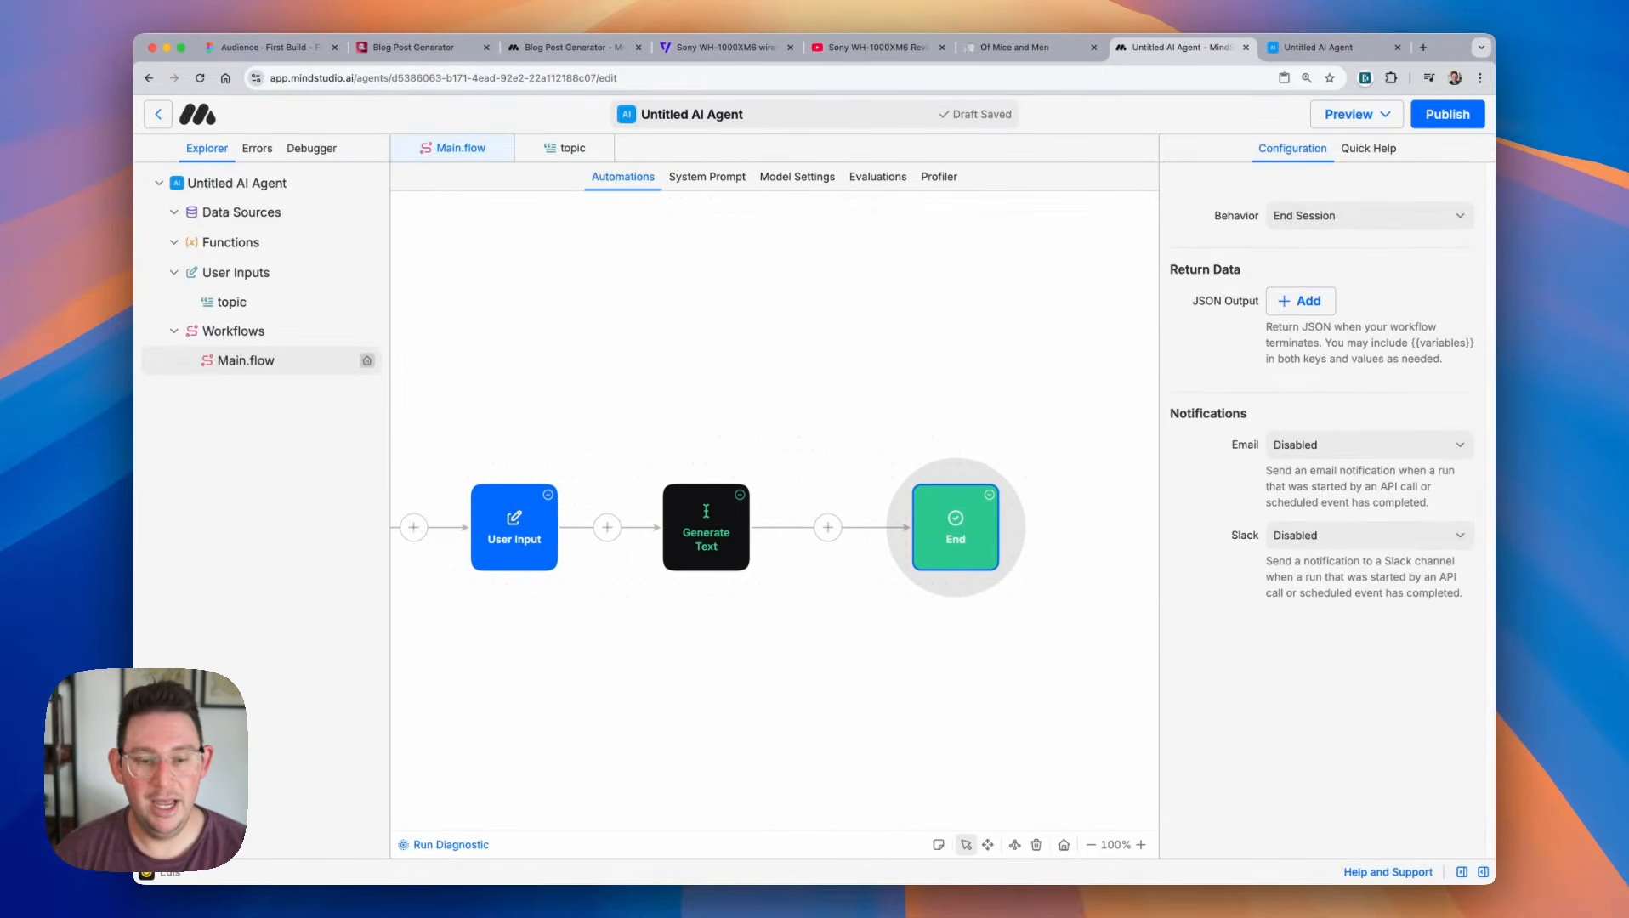
scroll(700, 400, right, 2)
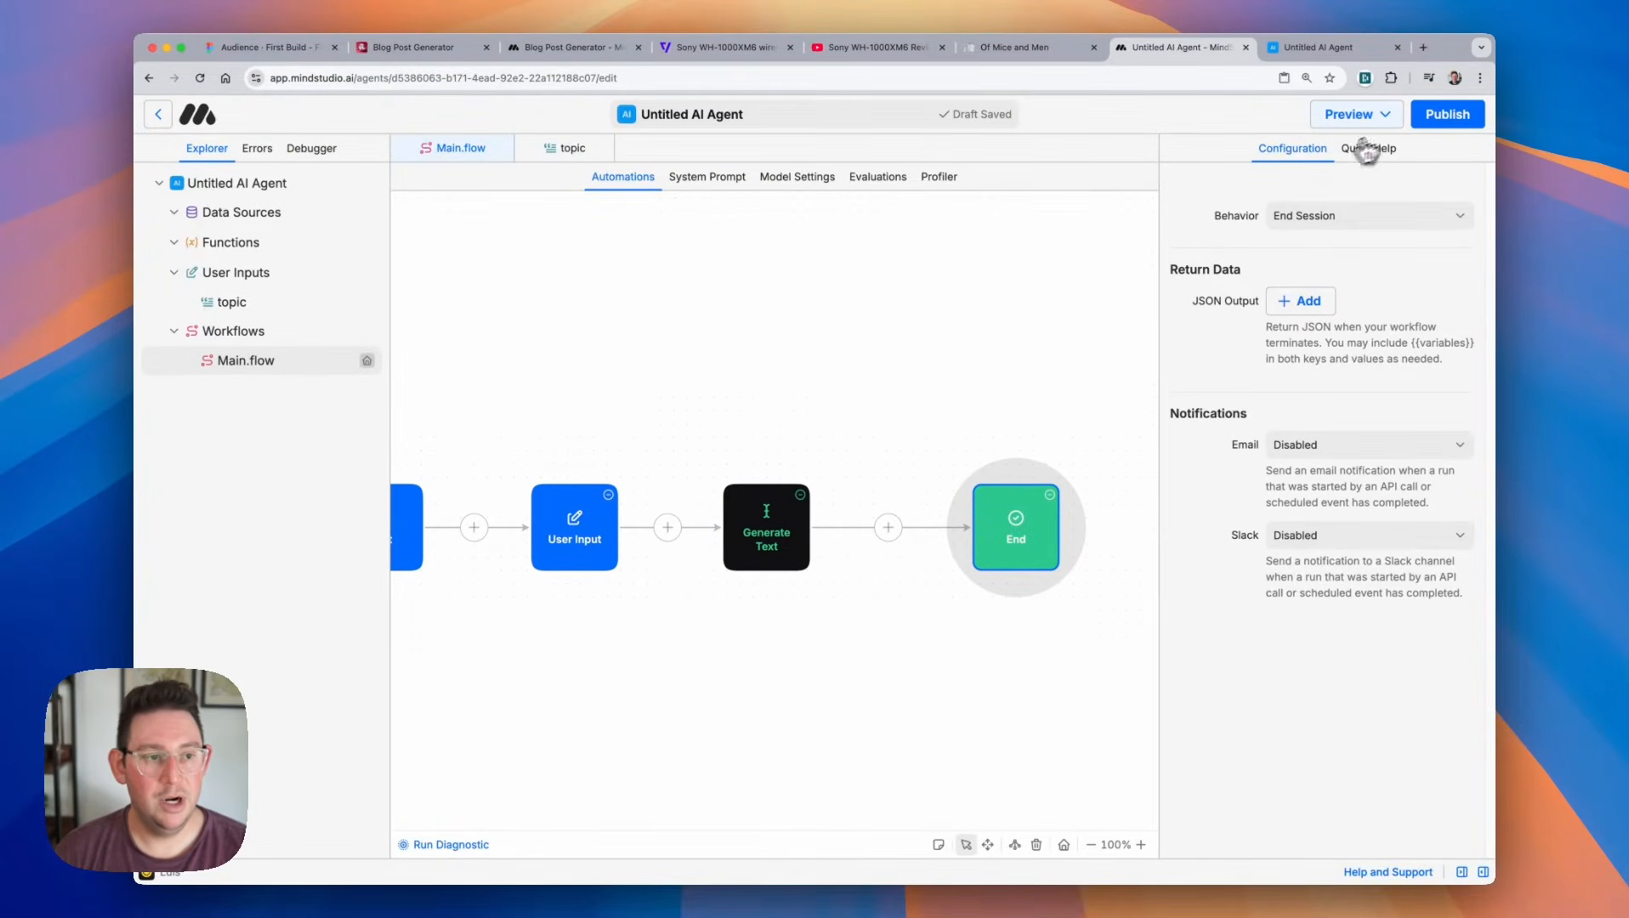
Preview the draft agent and submit the topic "black holes" to generate a blog post.
click(1392, 126)
click(1385, 210)
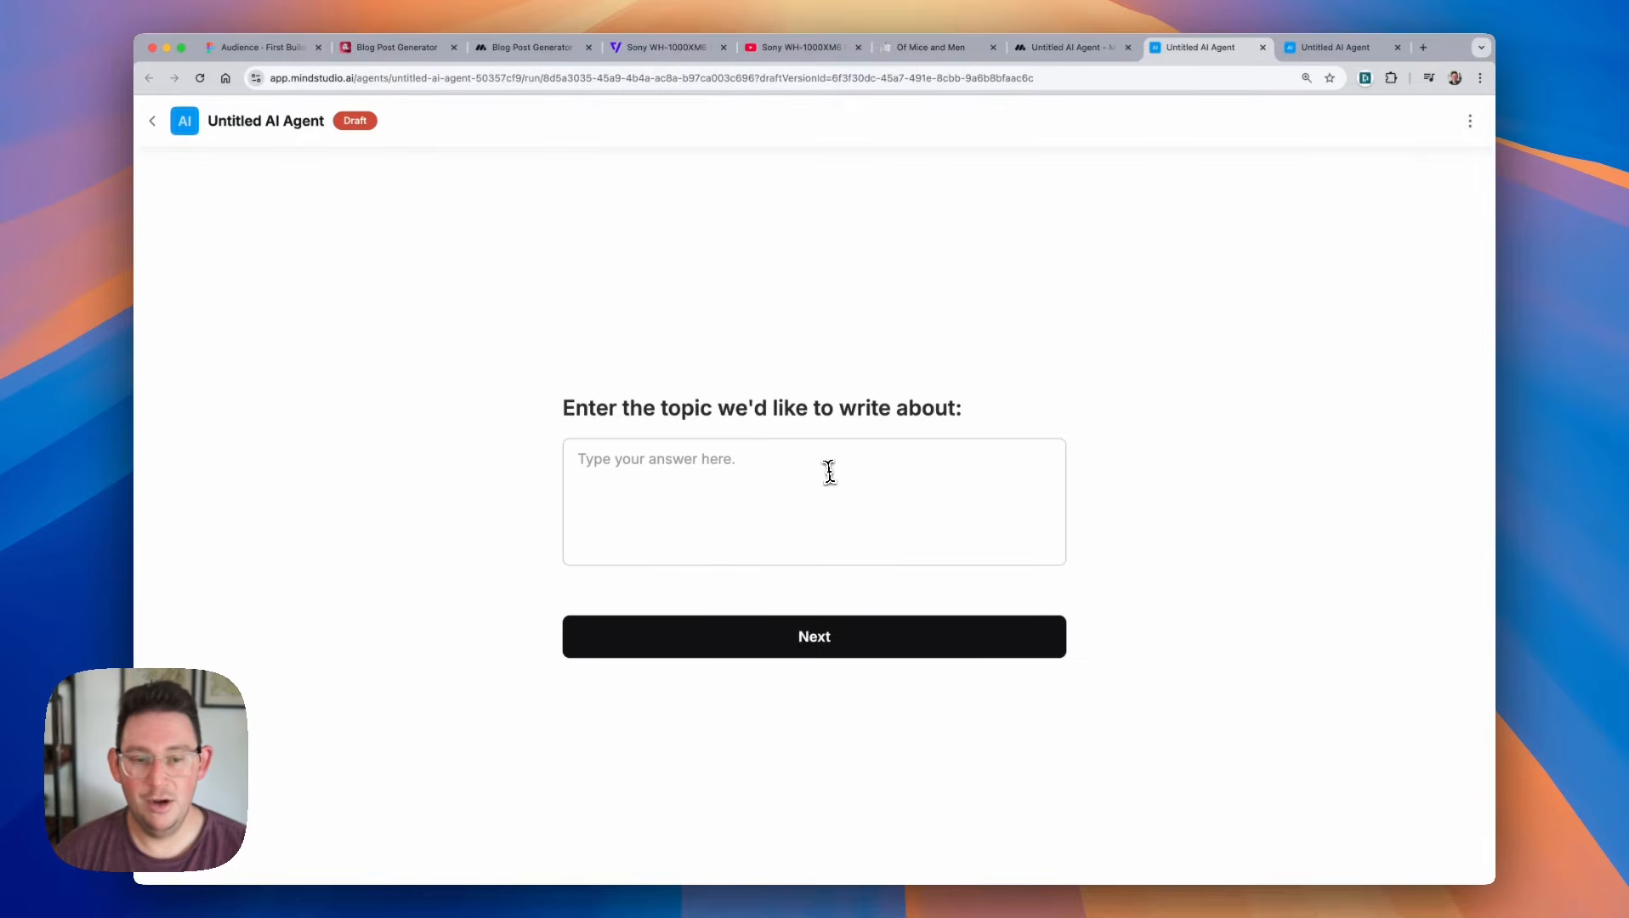
click(828, 472)
text(bl)
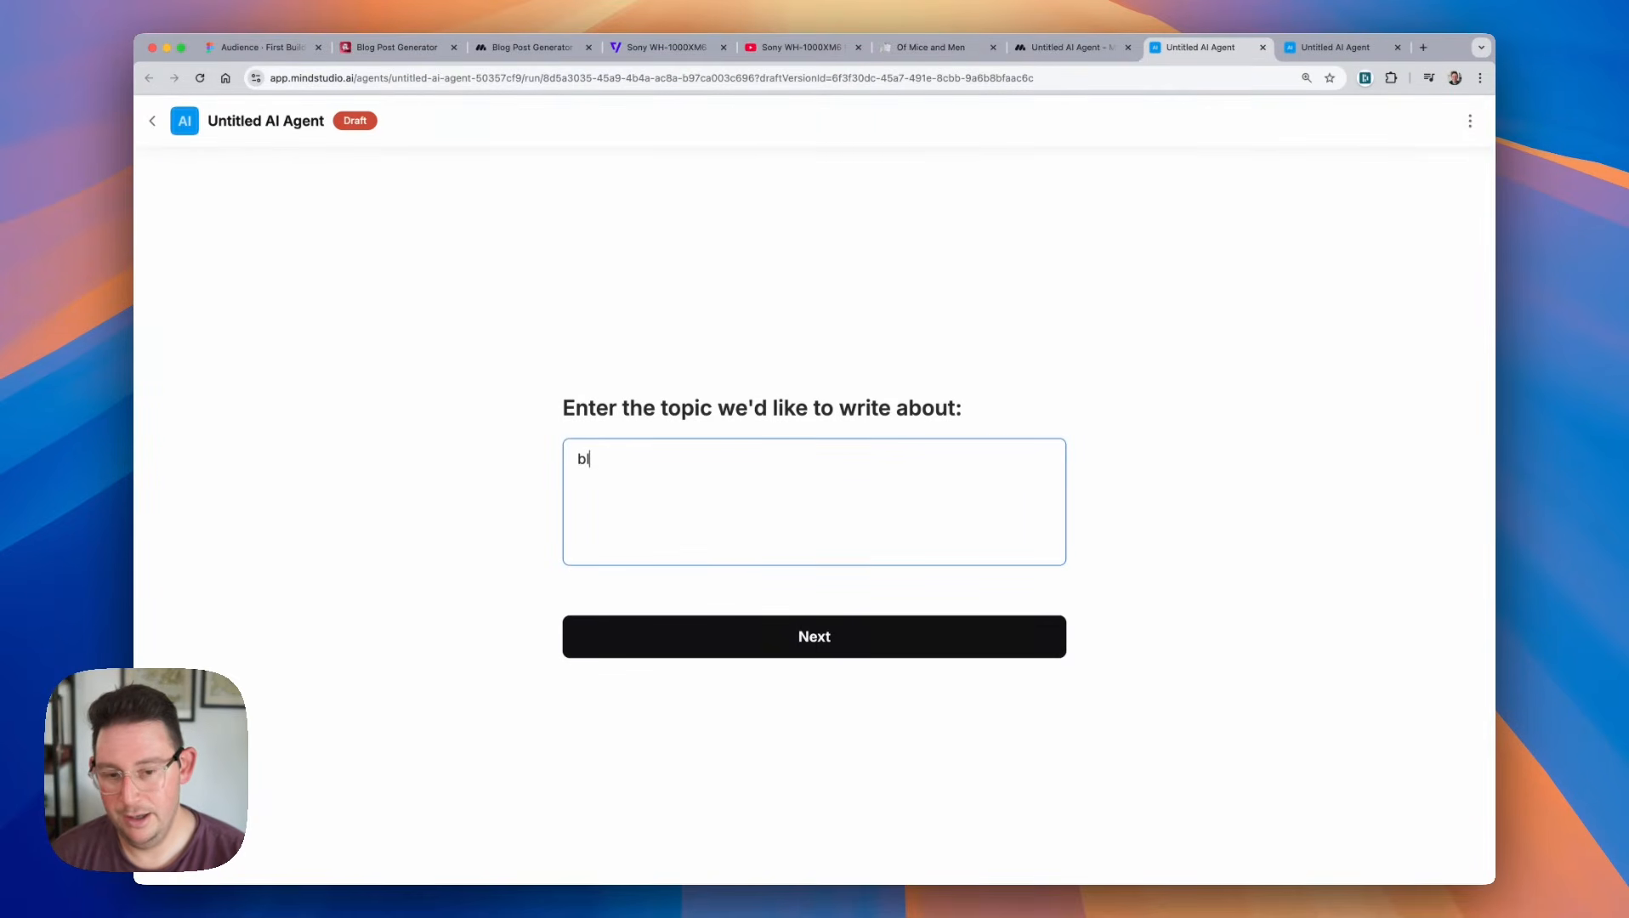
text(ack holes)
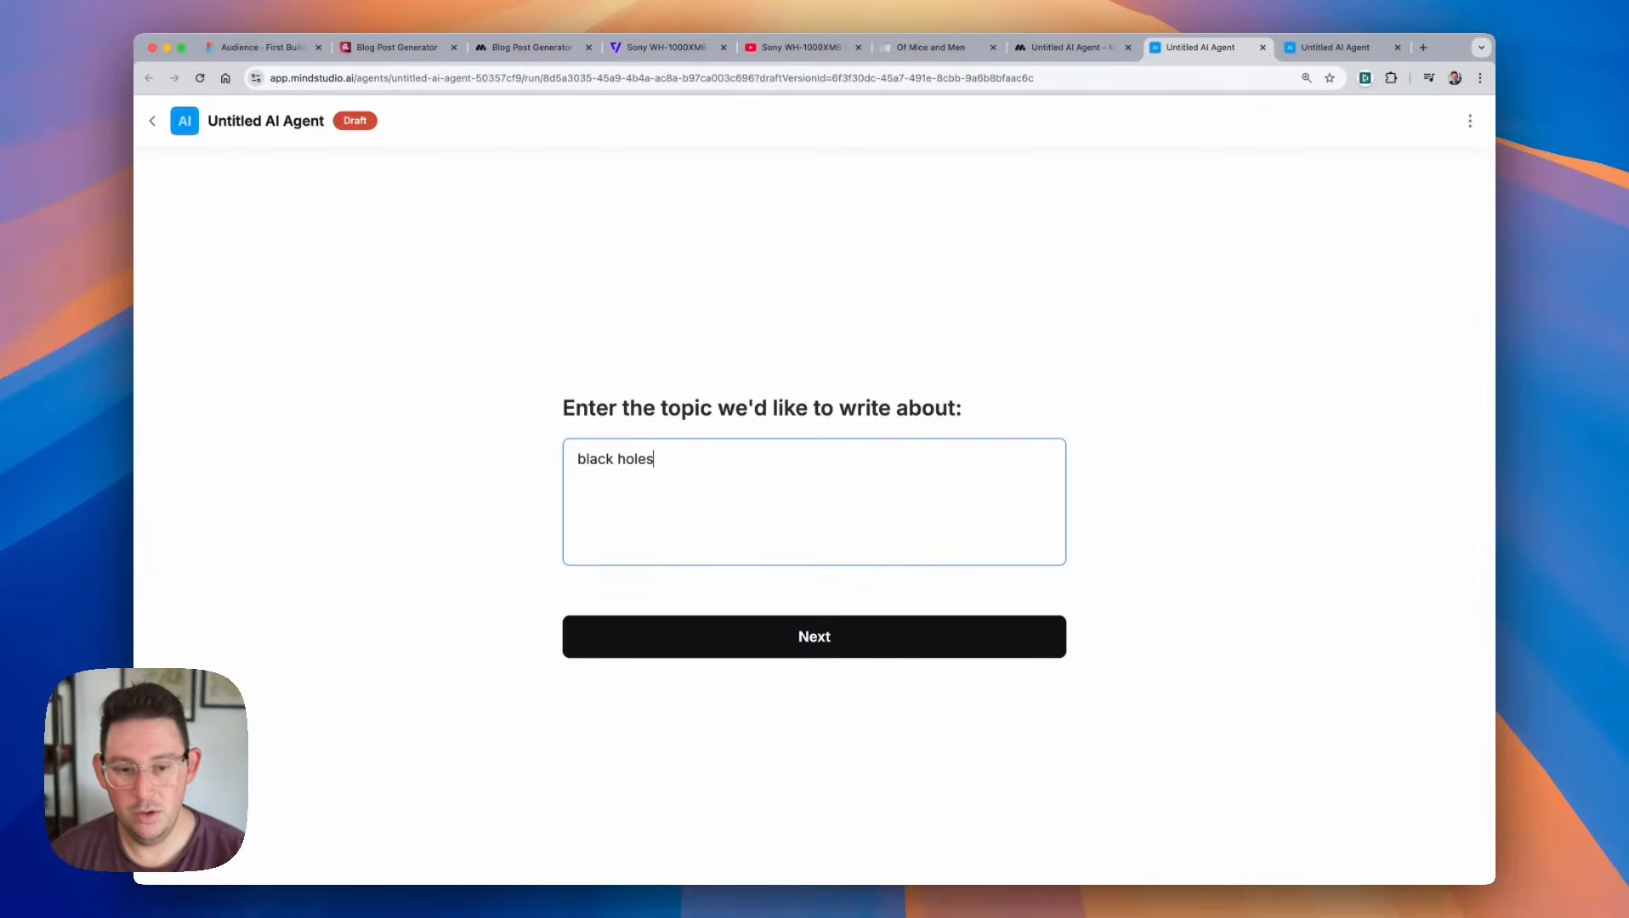
click(945, 666)
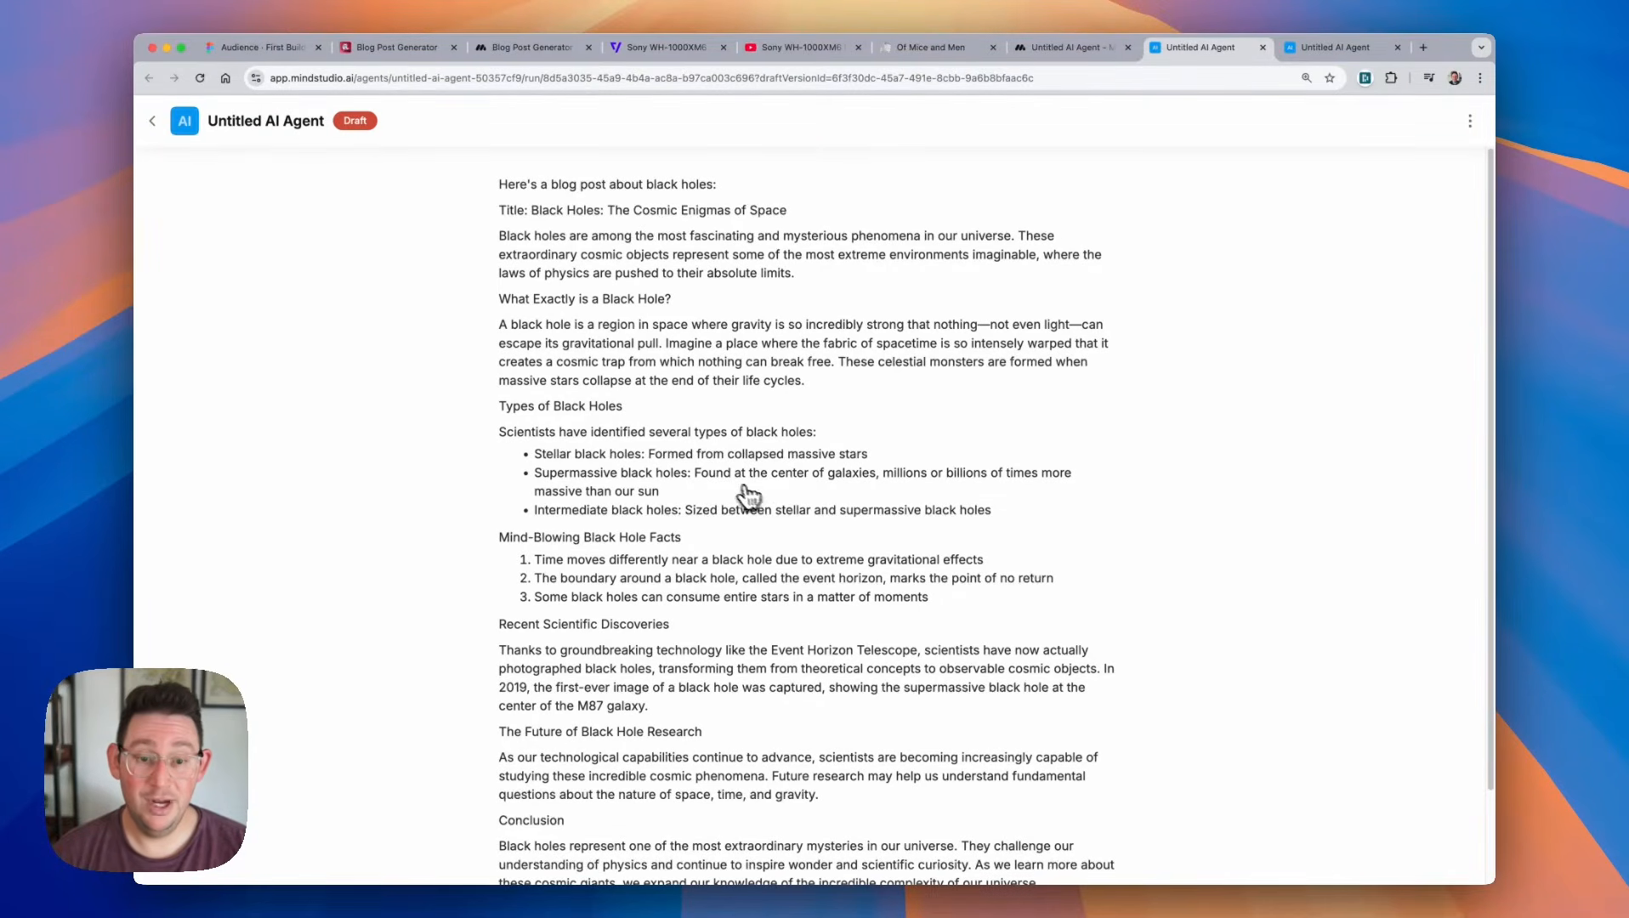
Examine the title, section headings and key takeaways formatting in the finished Blog Post Generator's black holes article.
click(404, 50)
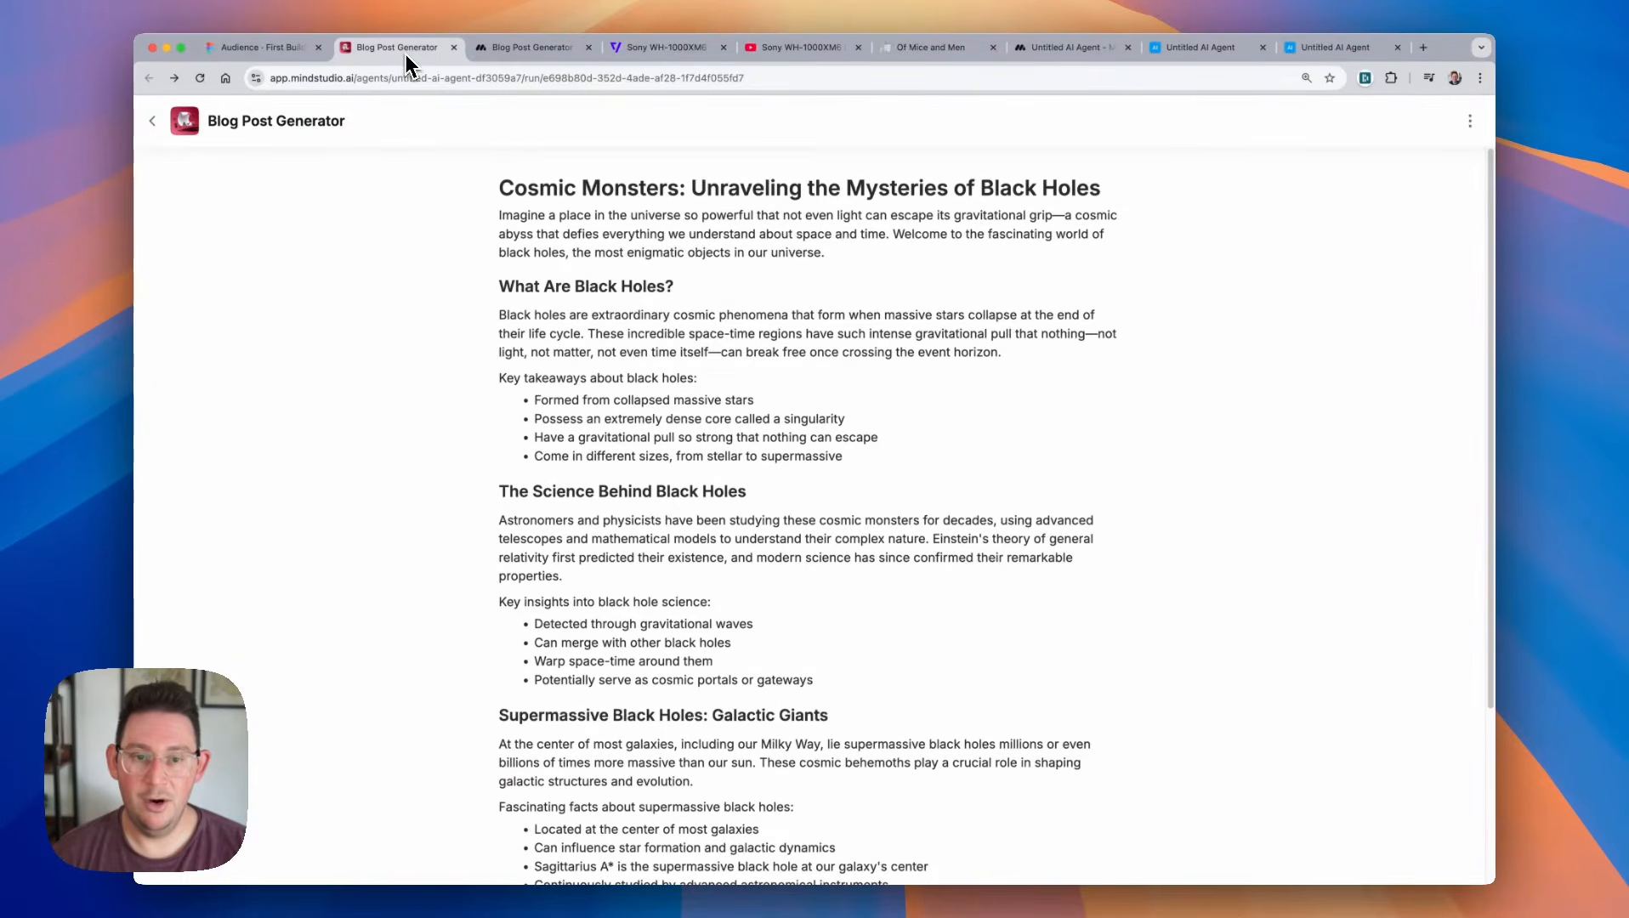
double_click(541, 192)
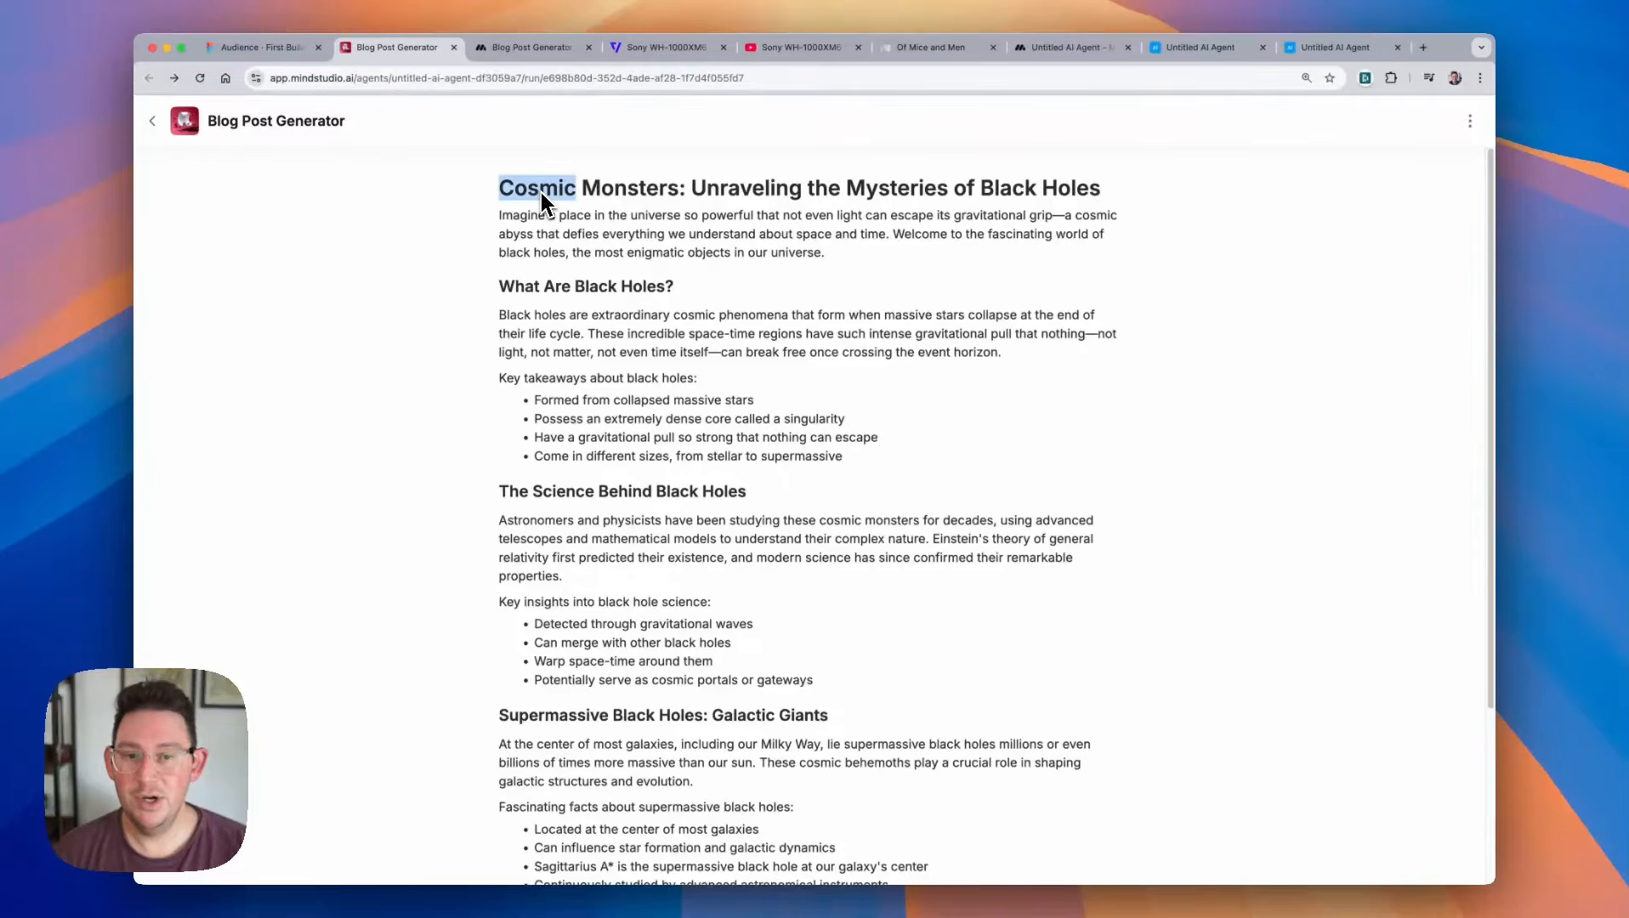
drag(541, 192, 1092, 204)
double_click(517, 290)
drag(517, 290, 668, 292)
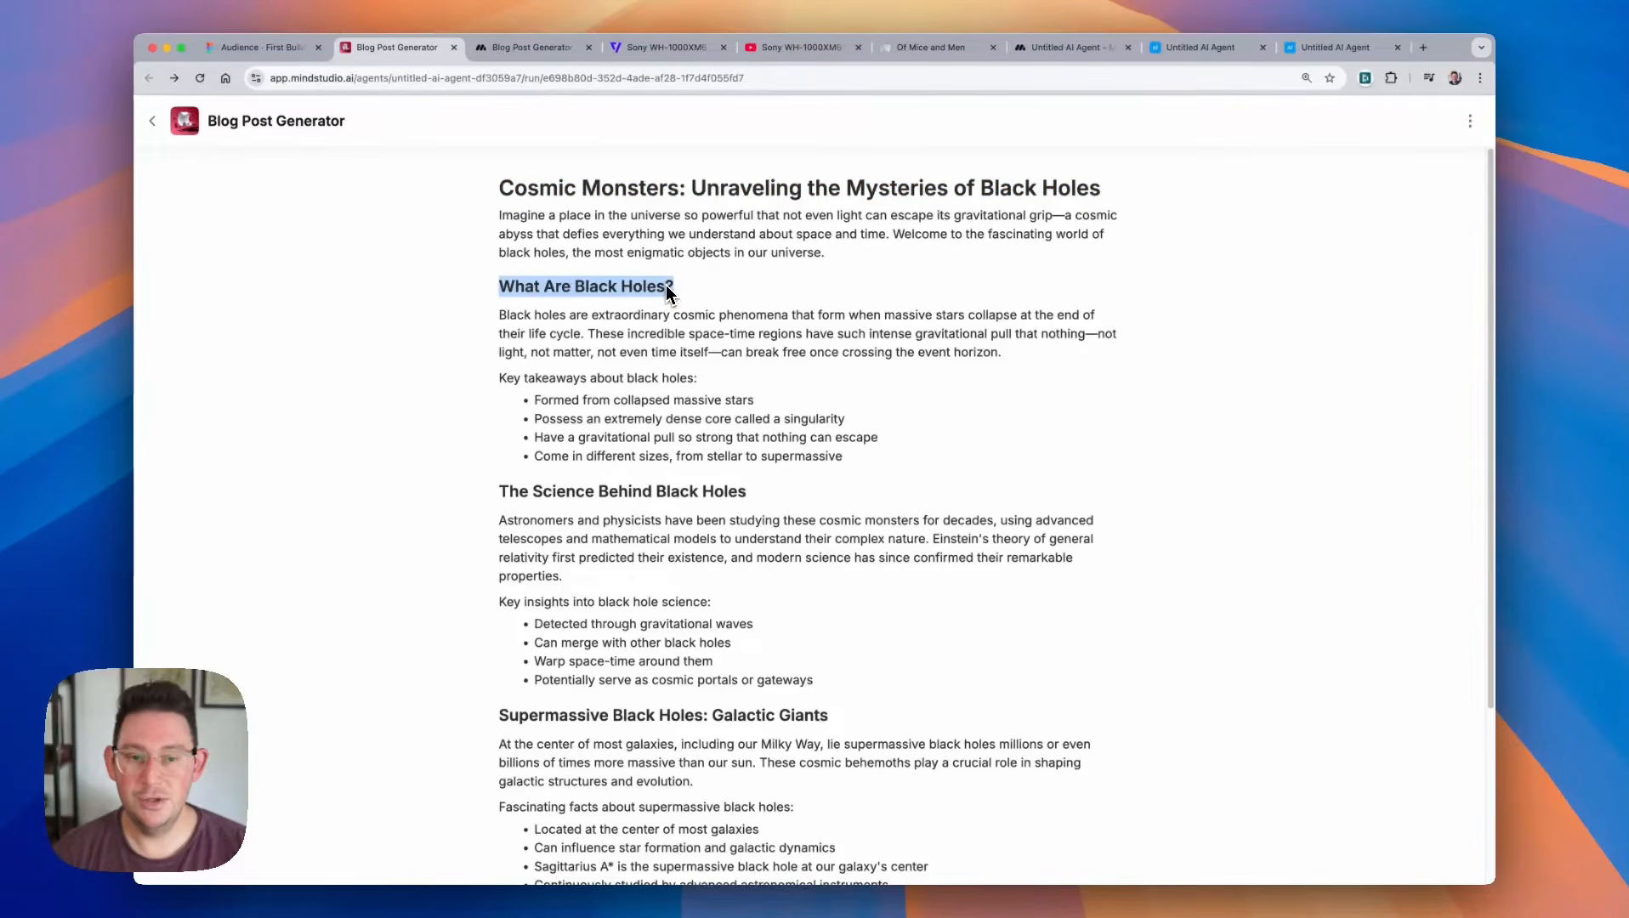
double_click(550, 194)
drag(550, 194, 877, 200)
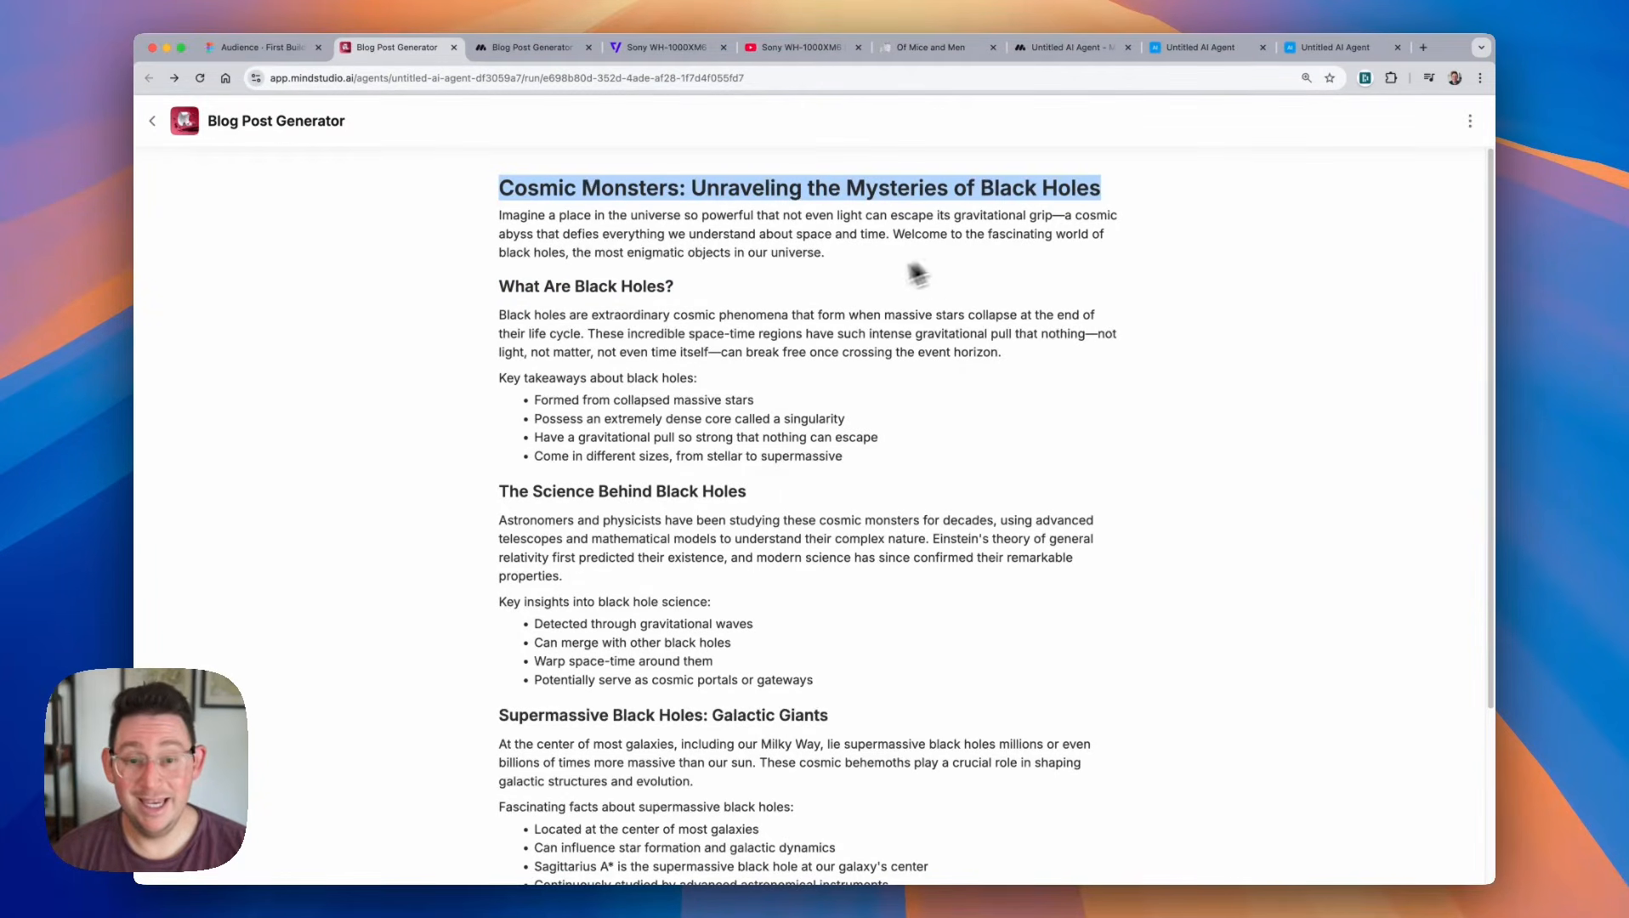
drag(520, 294, 669, 289)
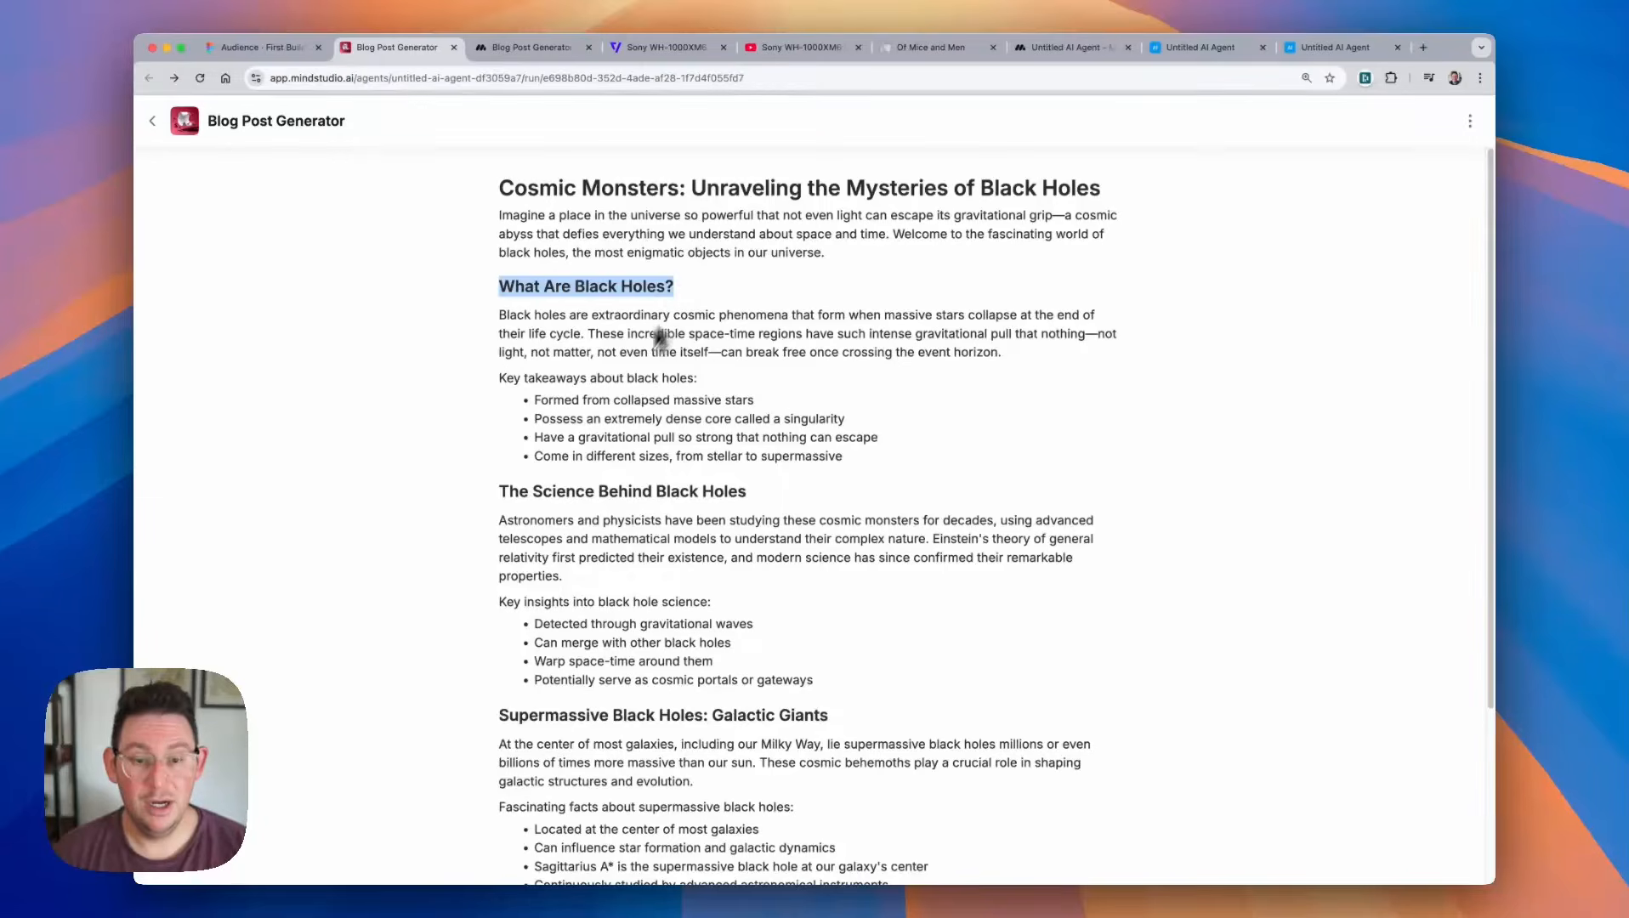
drag(519, 498, 765, 509)
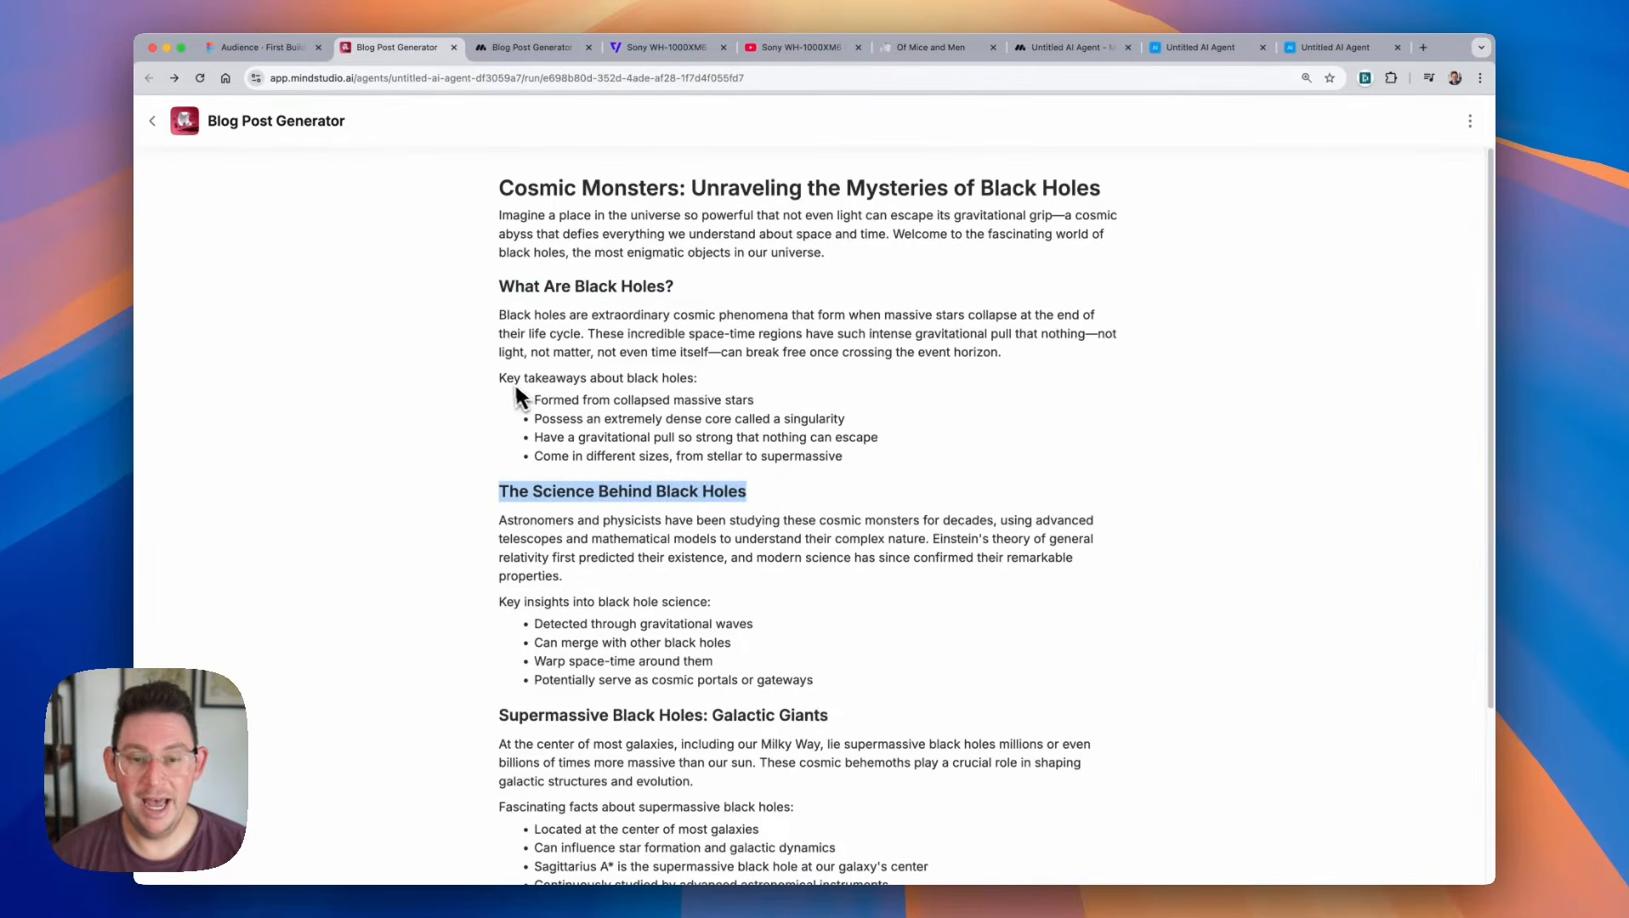
drag(500, 380, 691, 395)
drag(500, 380, 522, 383)
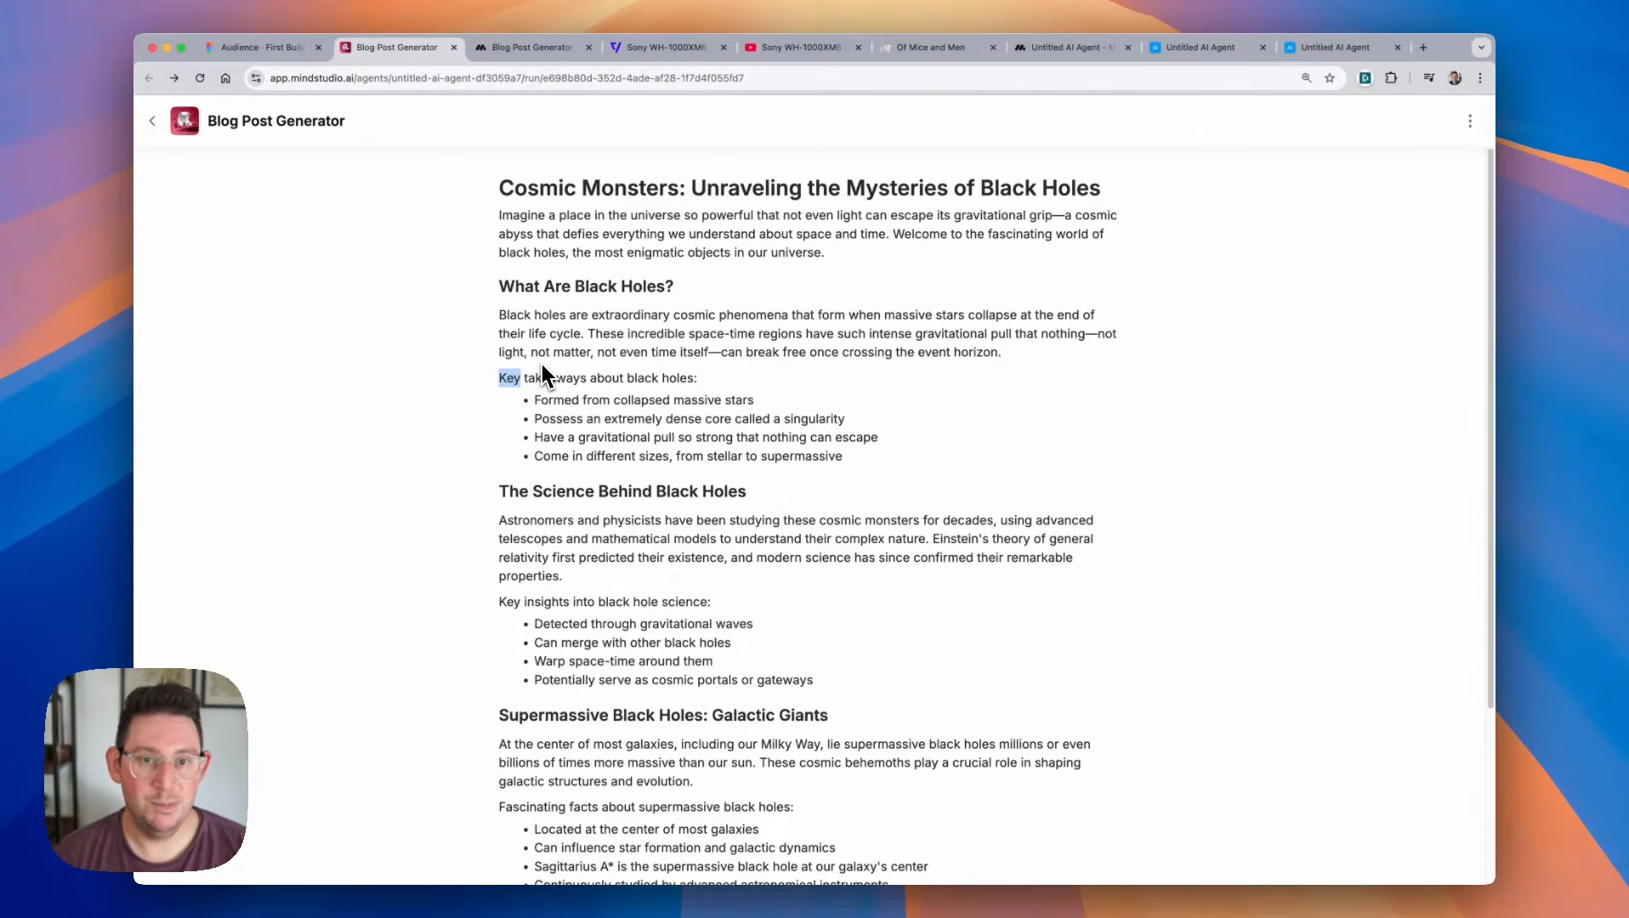
Return to the draft agent and add "Make sure to use markdown formatting in your response." below the topic tags in the Generate Text prompt.
click(1071, 53)
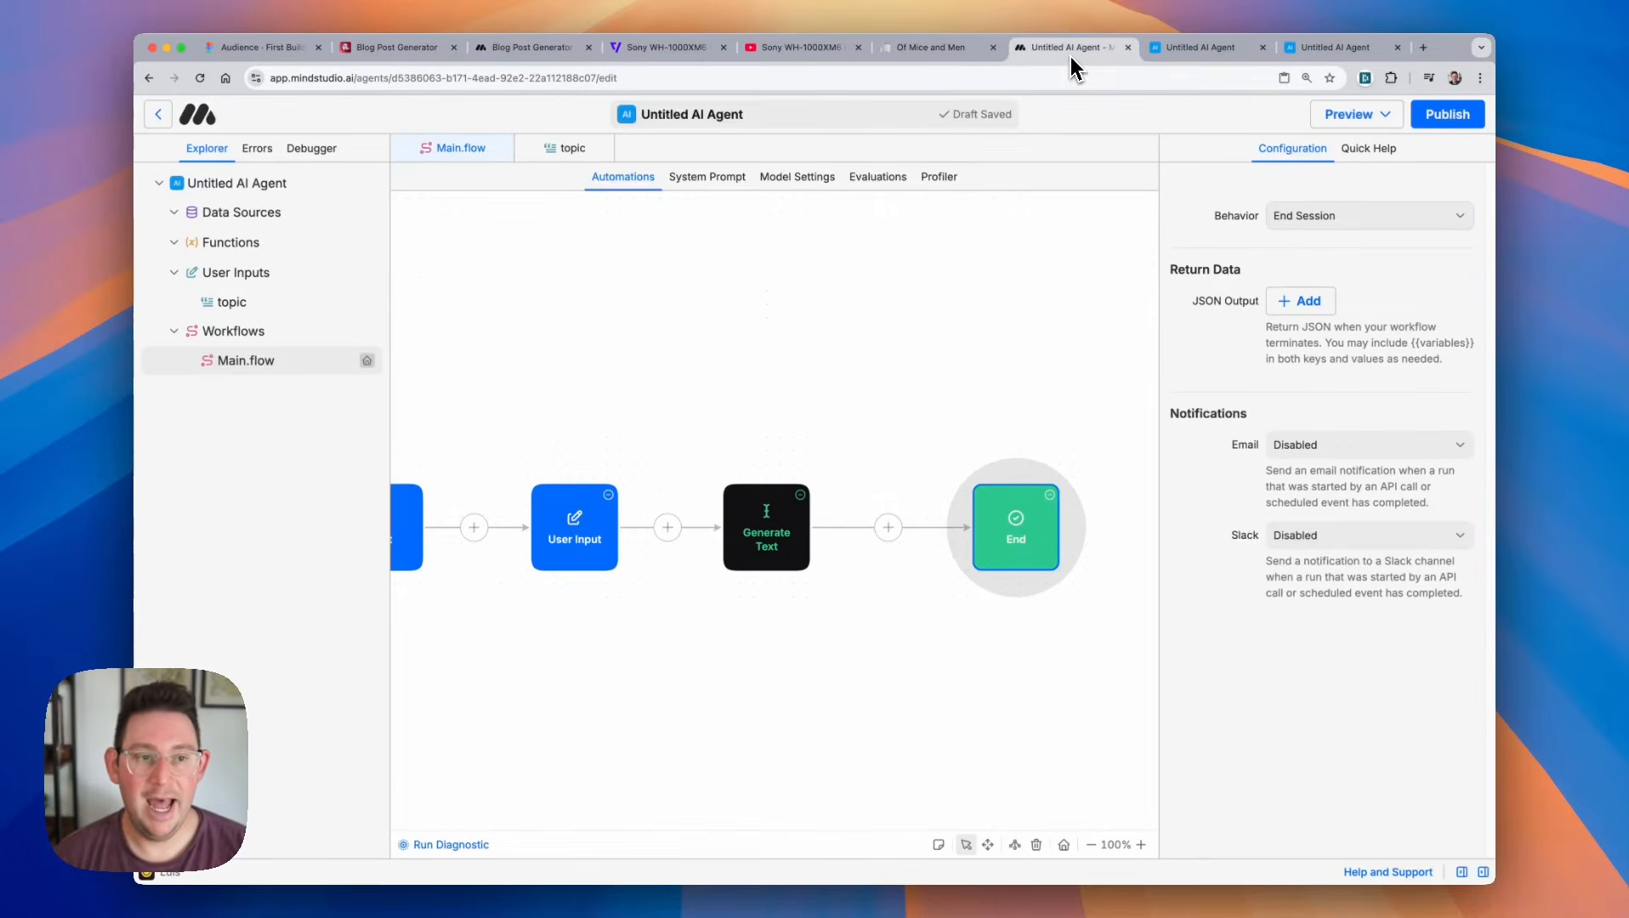
click(762, 520)
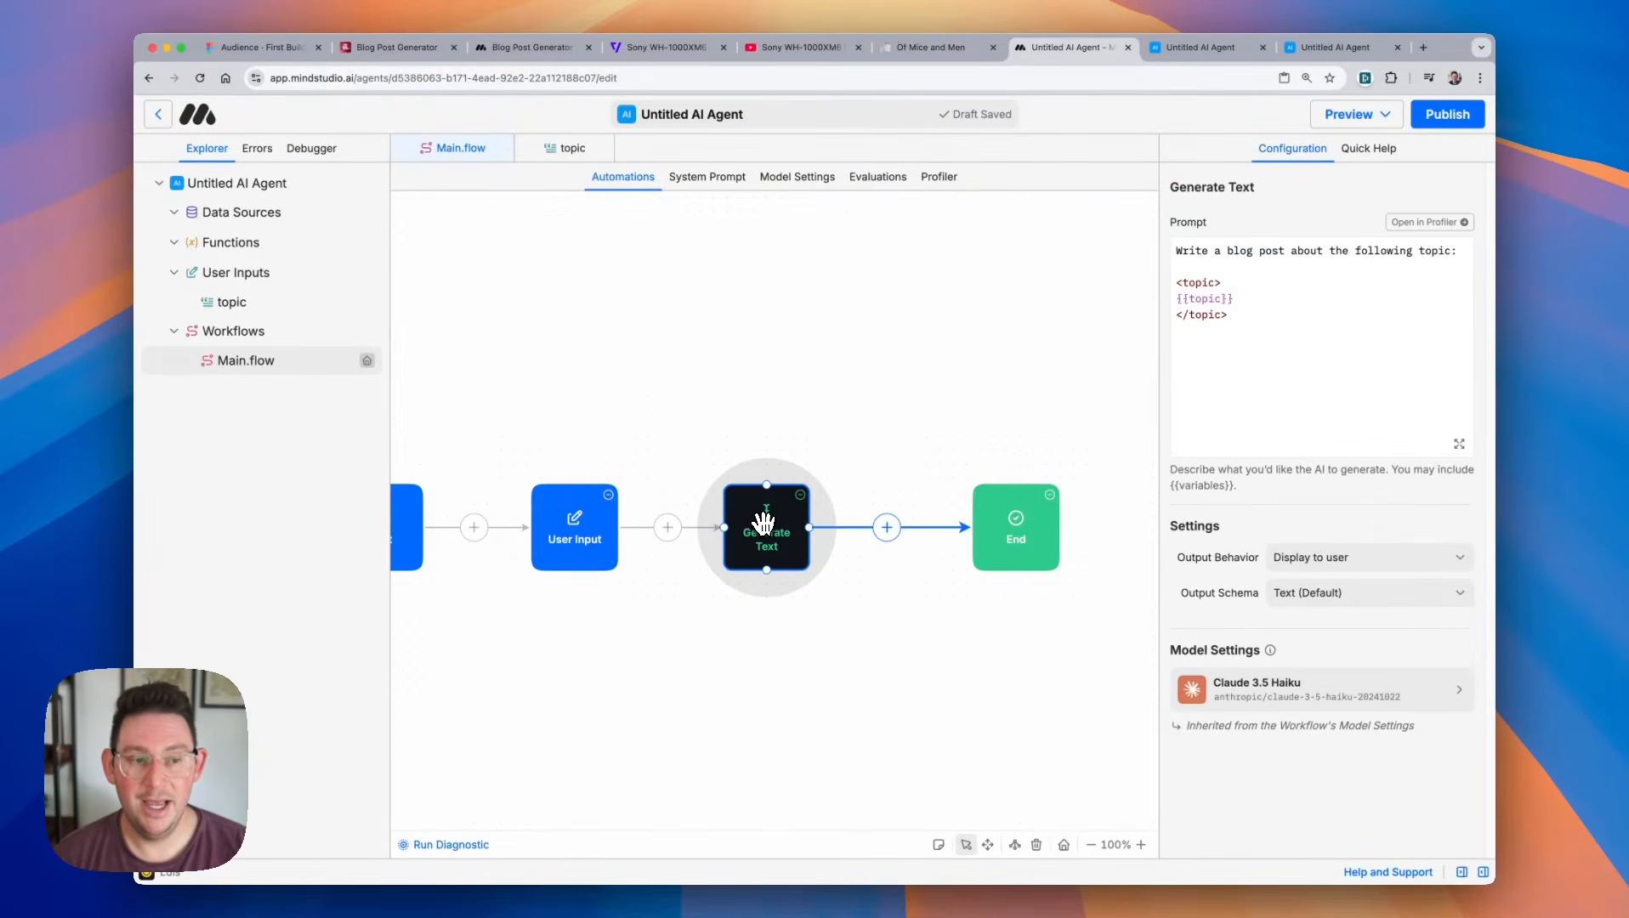
click(1235, 357)
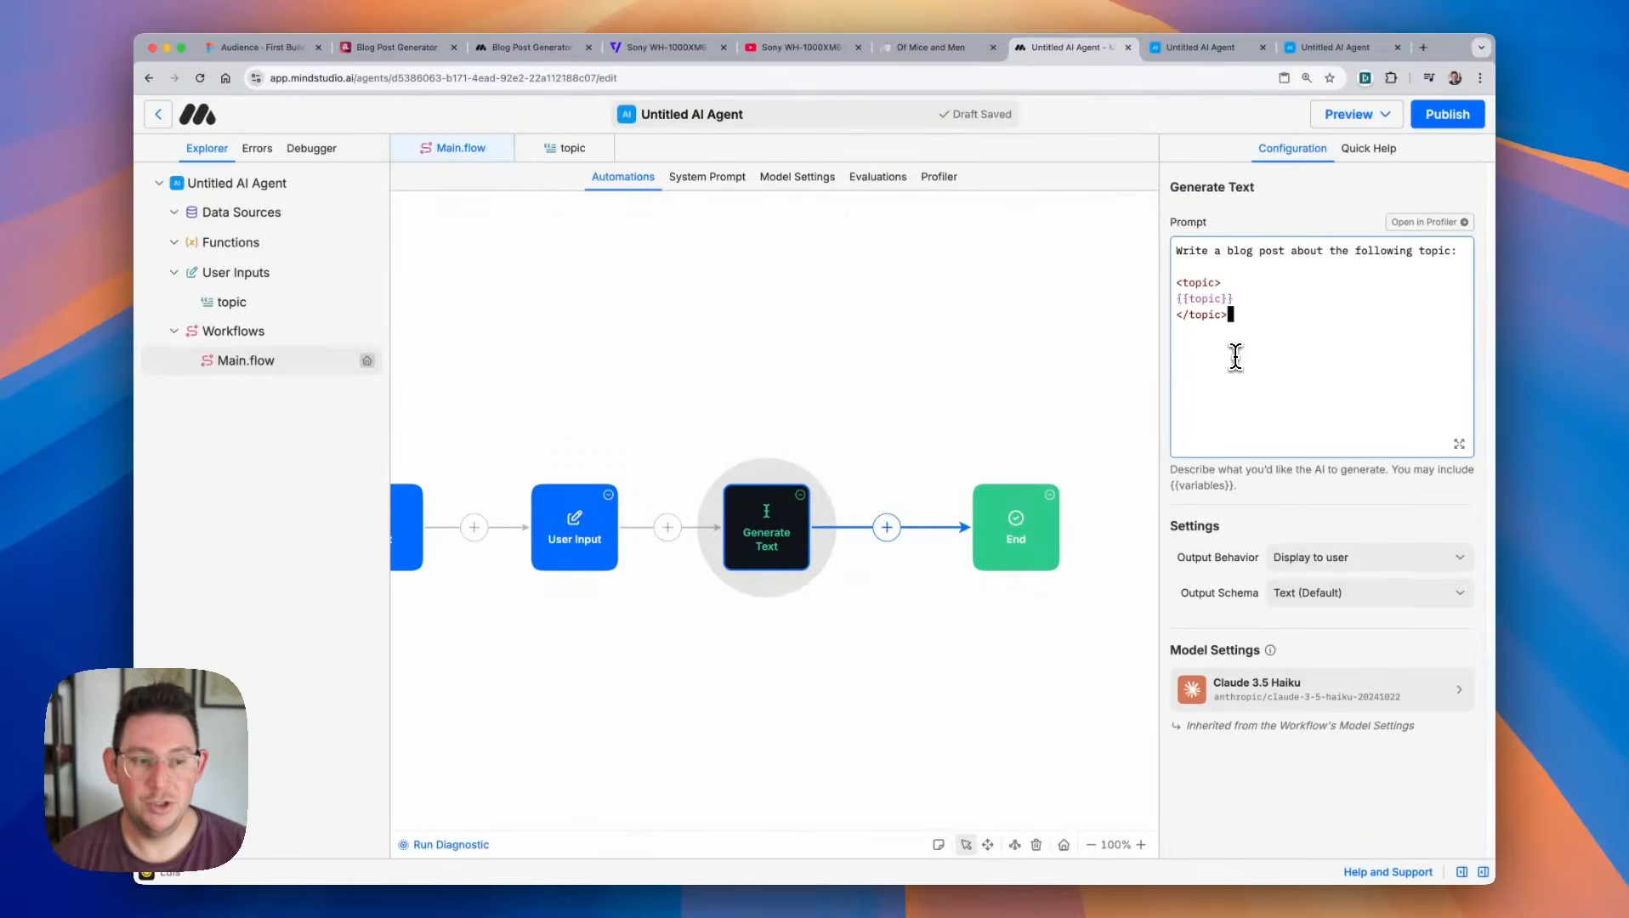
key(Return)
key(Return)
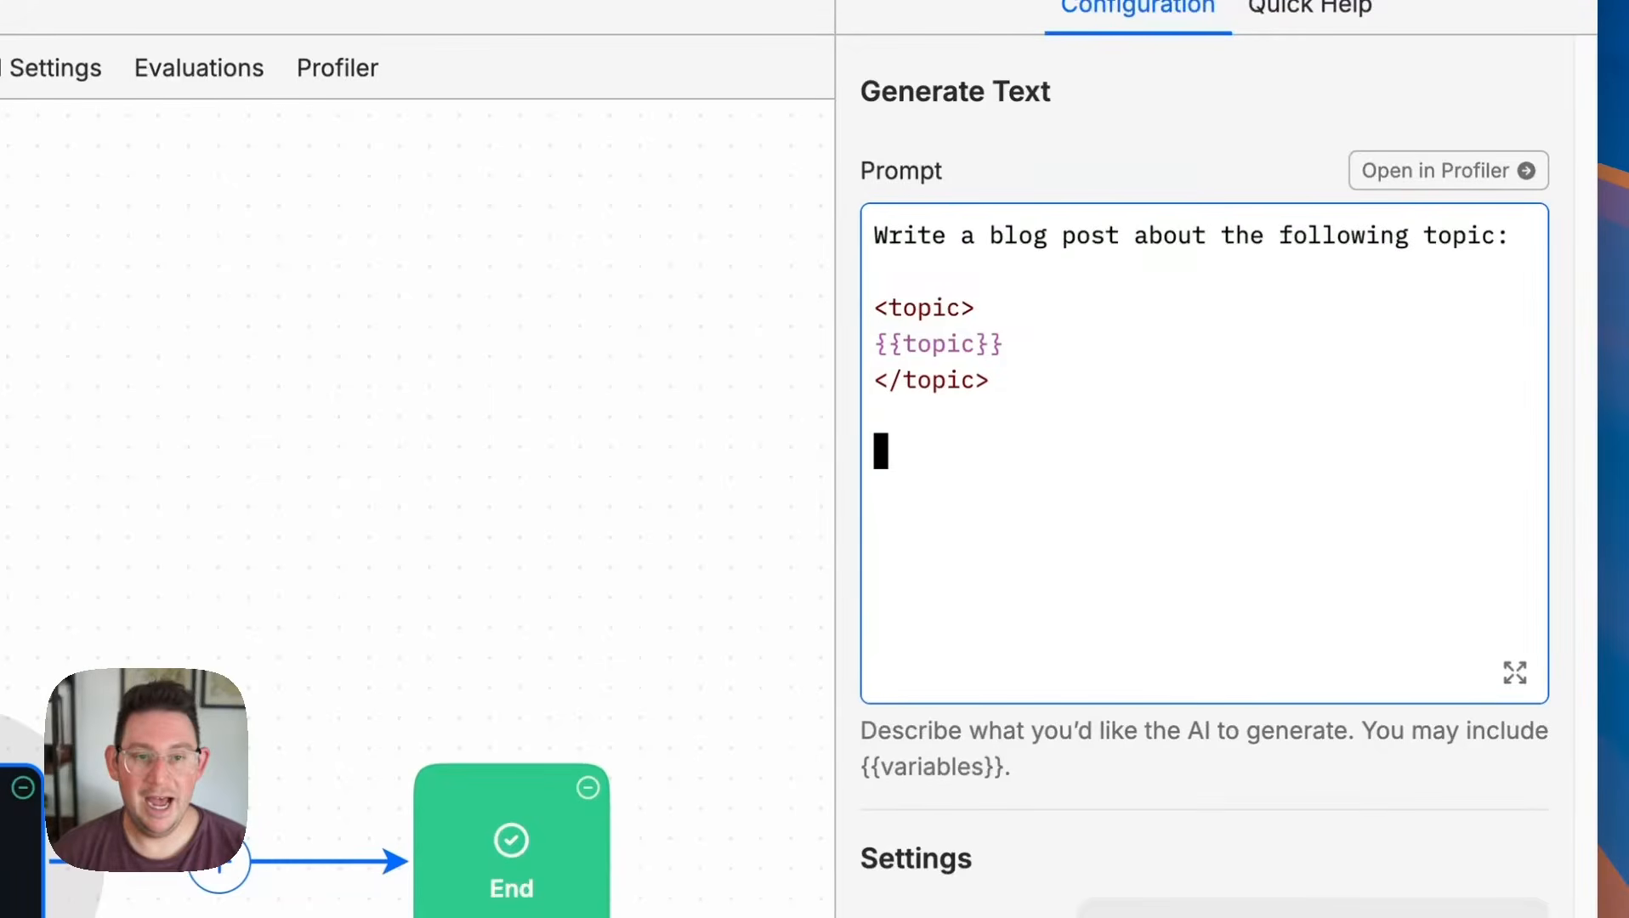
text(M)
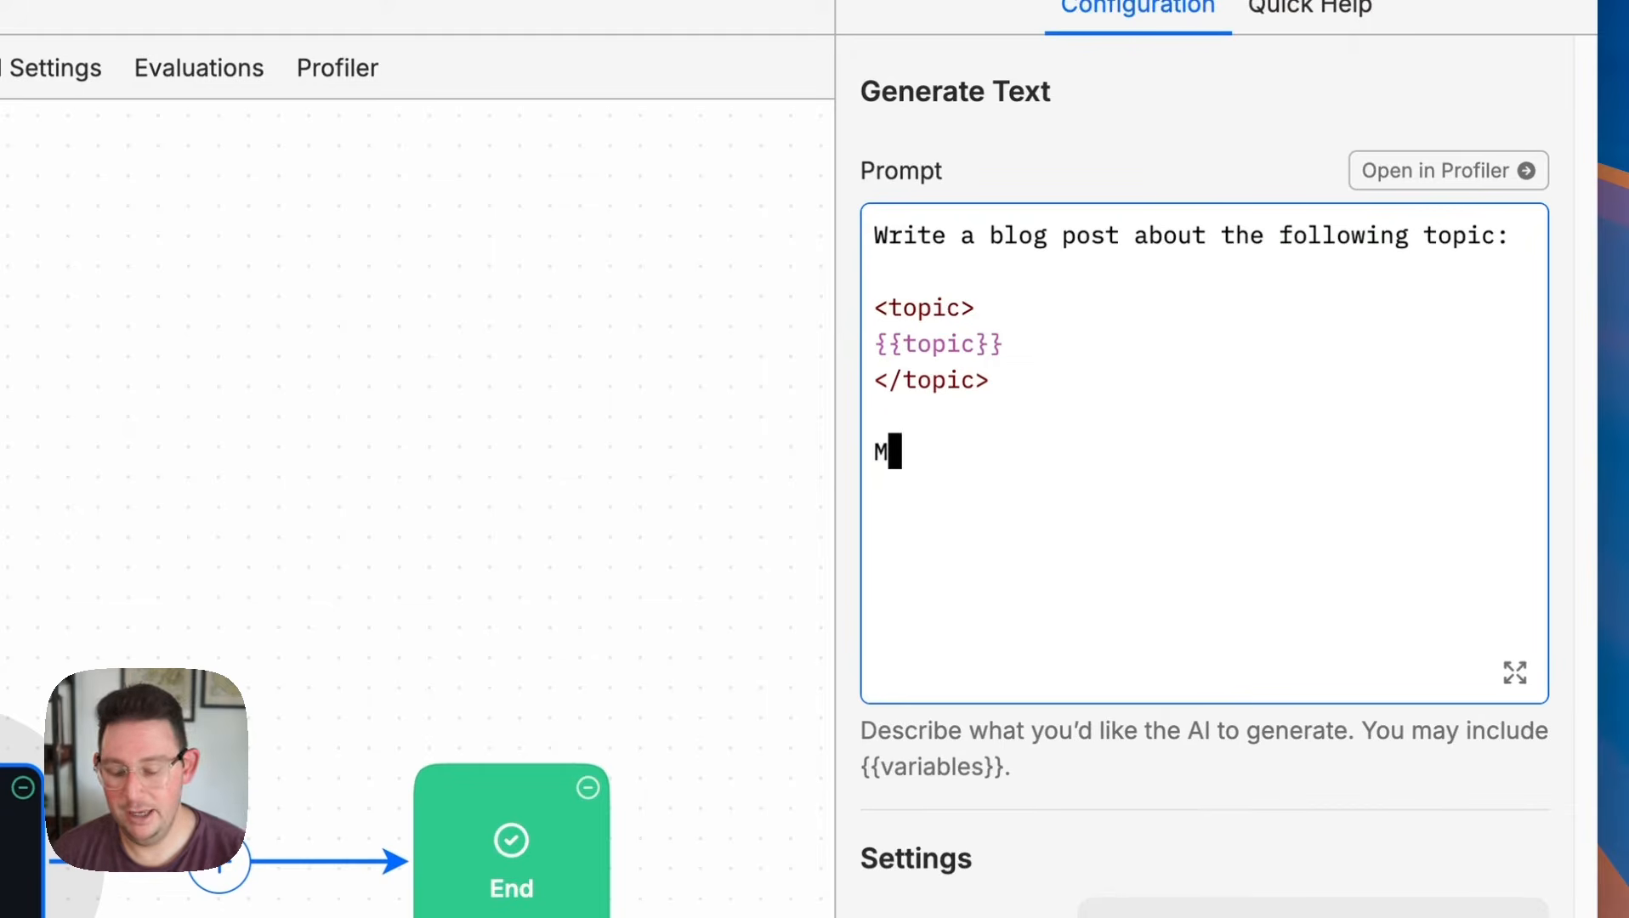
text(ake sure to )
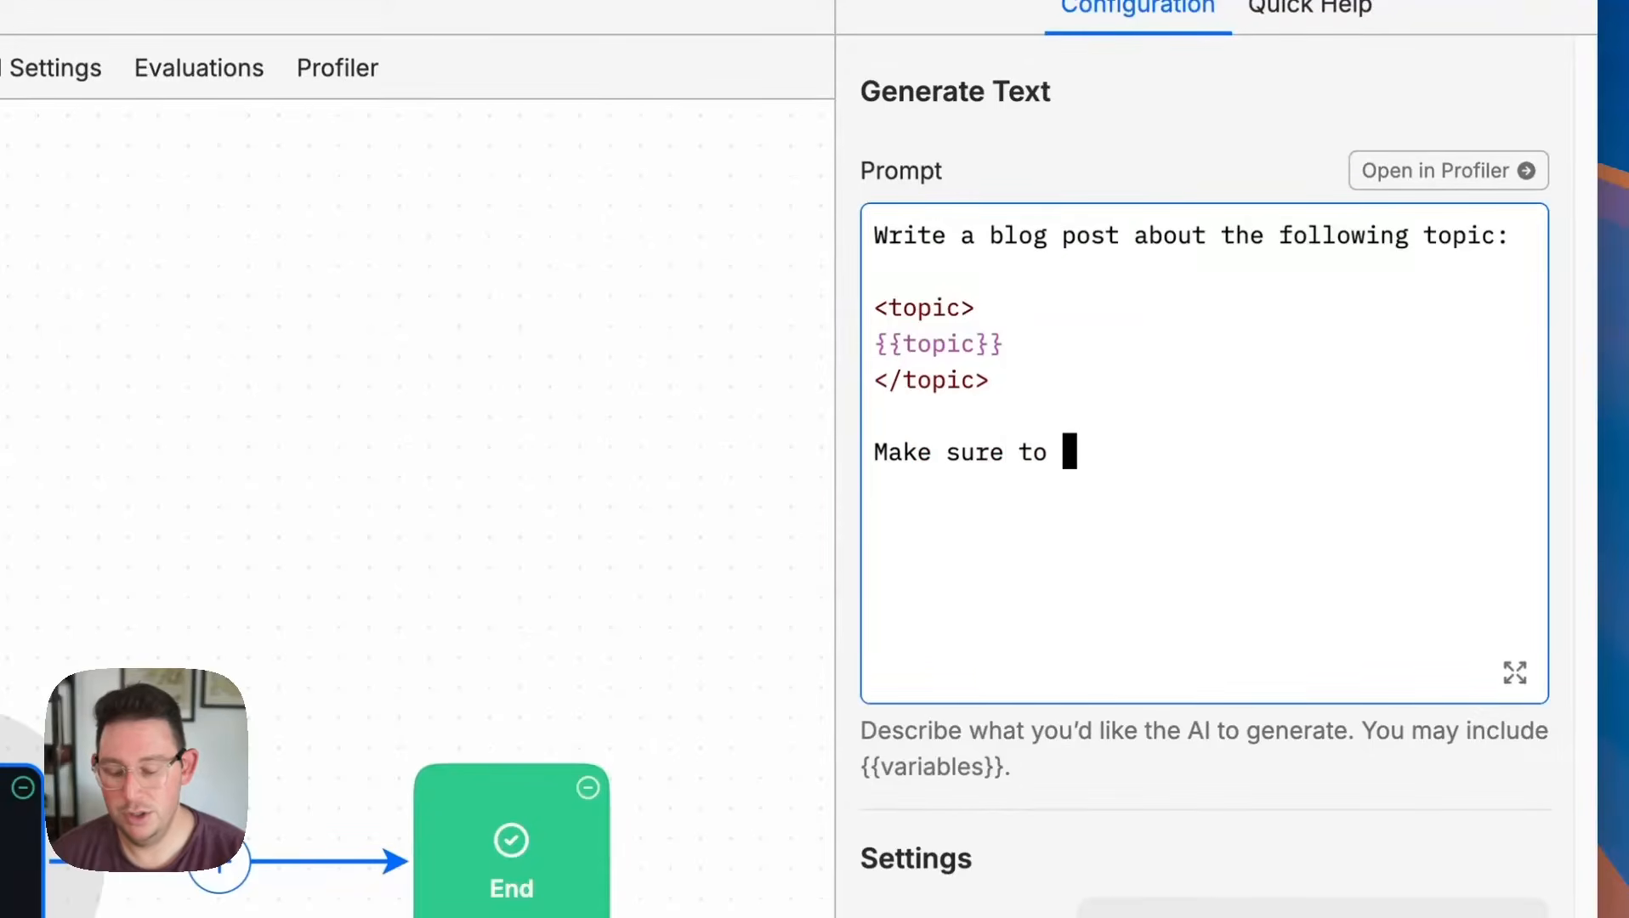
text(use markdown formattig)
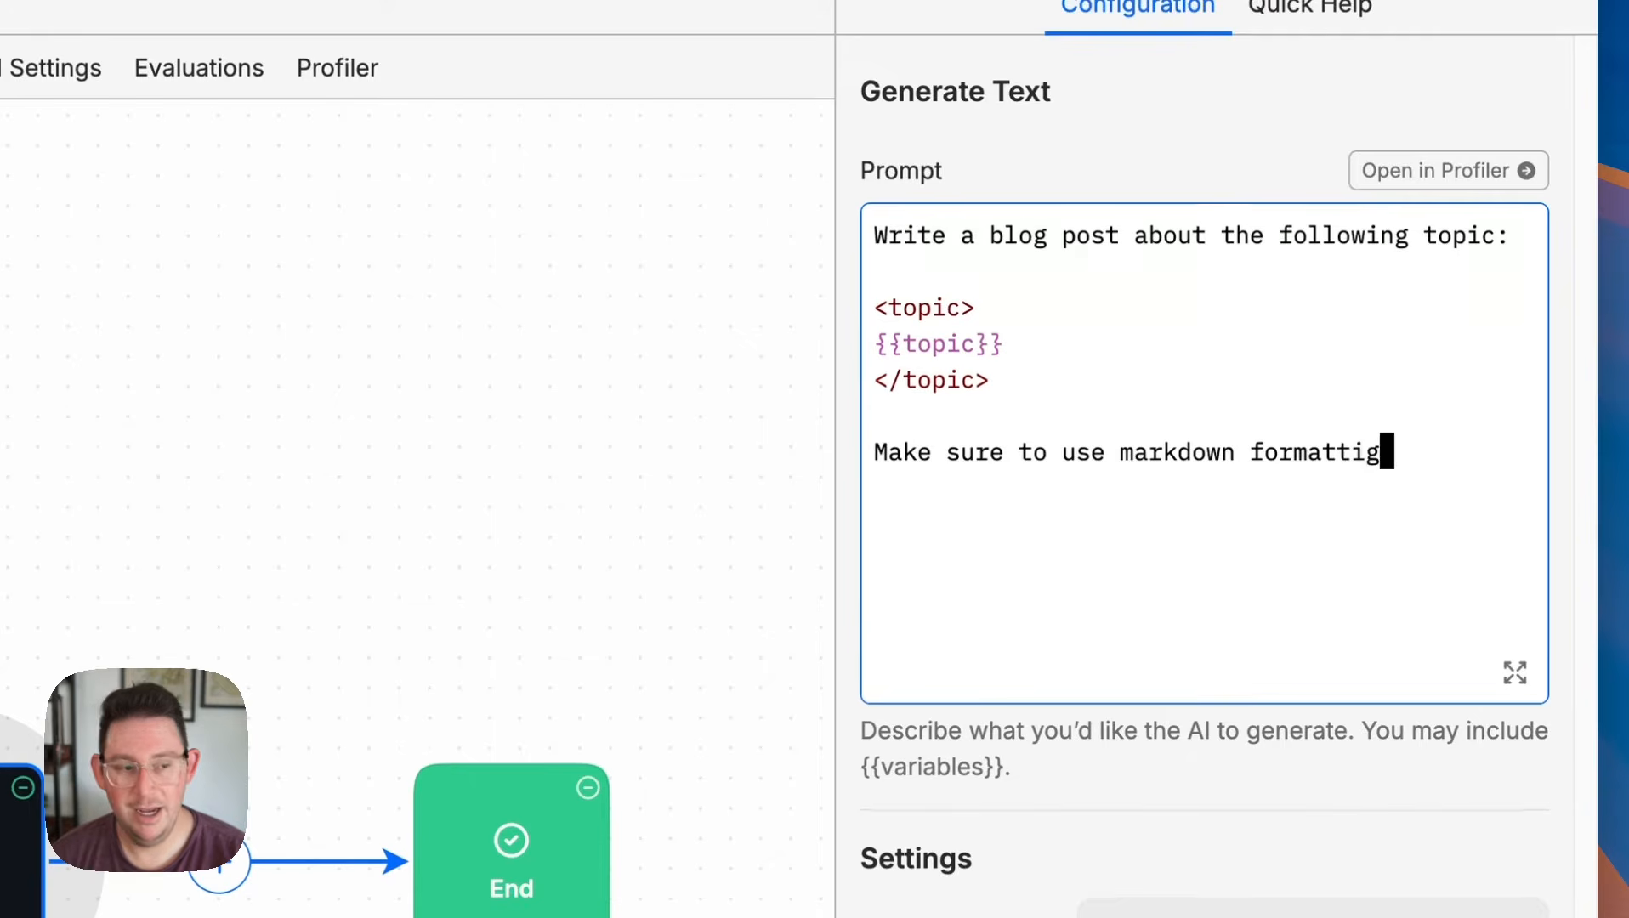
key(BackSpace)
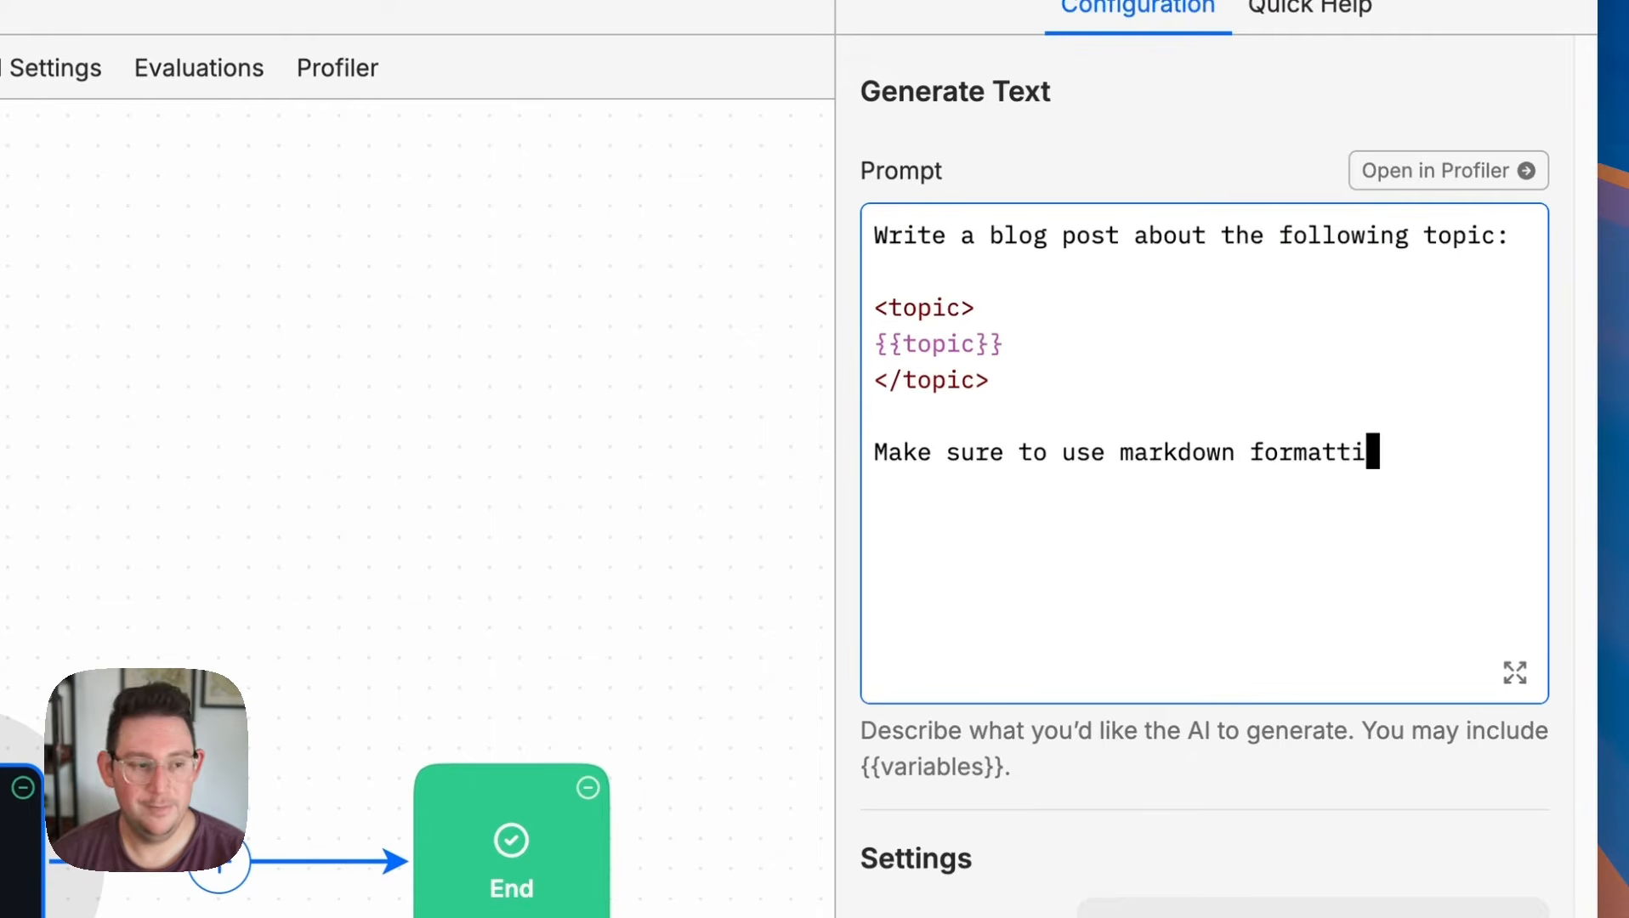
text(ng in yo)
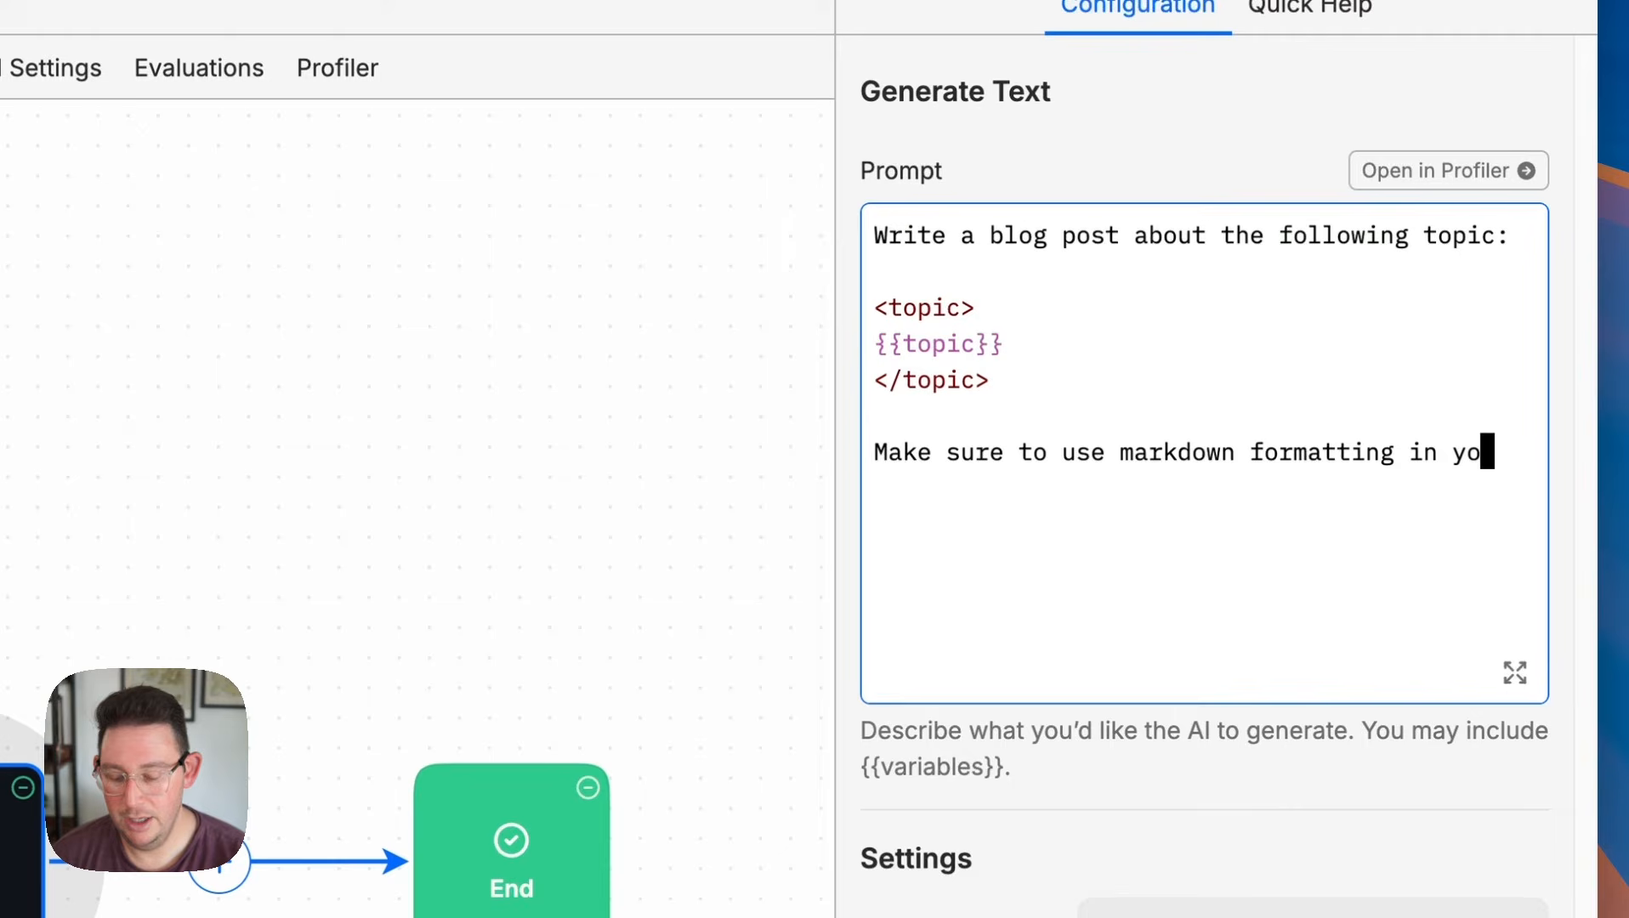
text(ur response.)
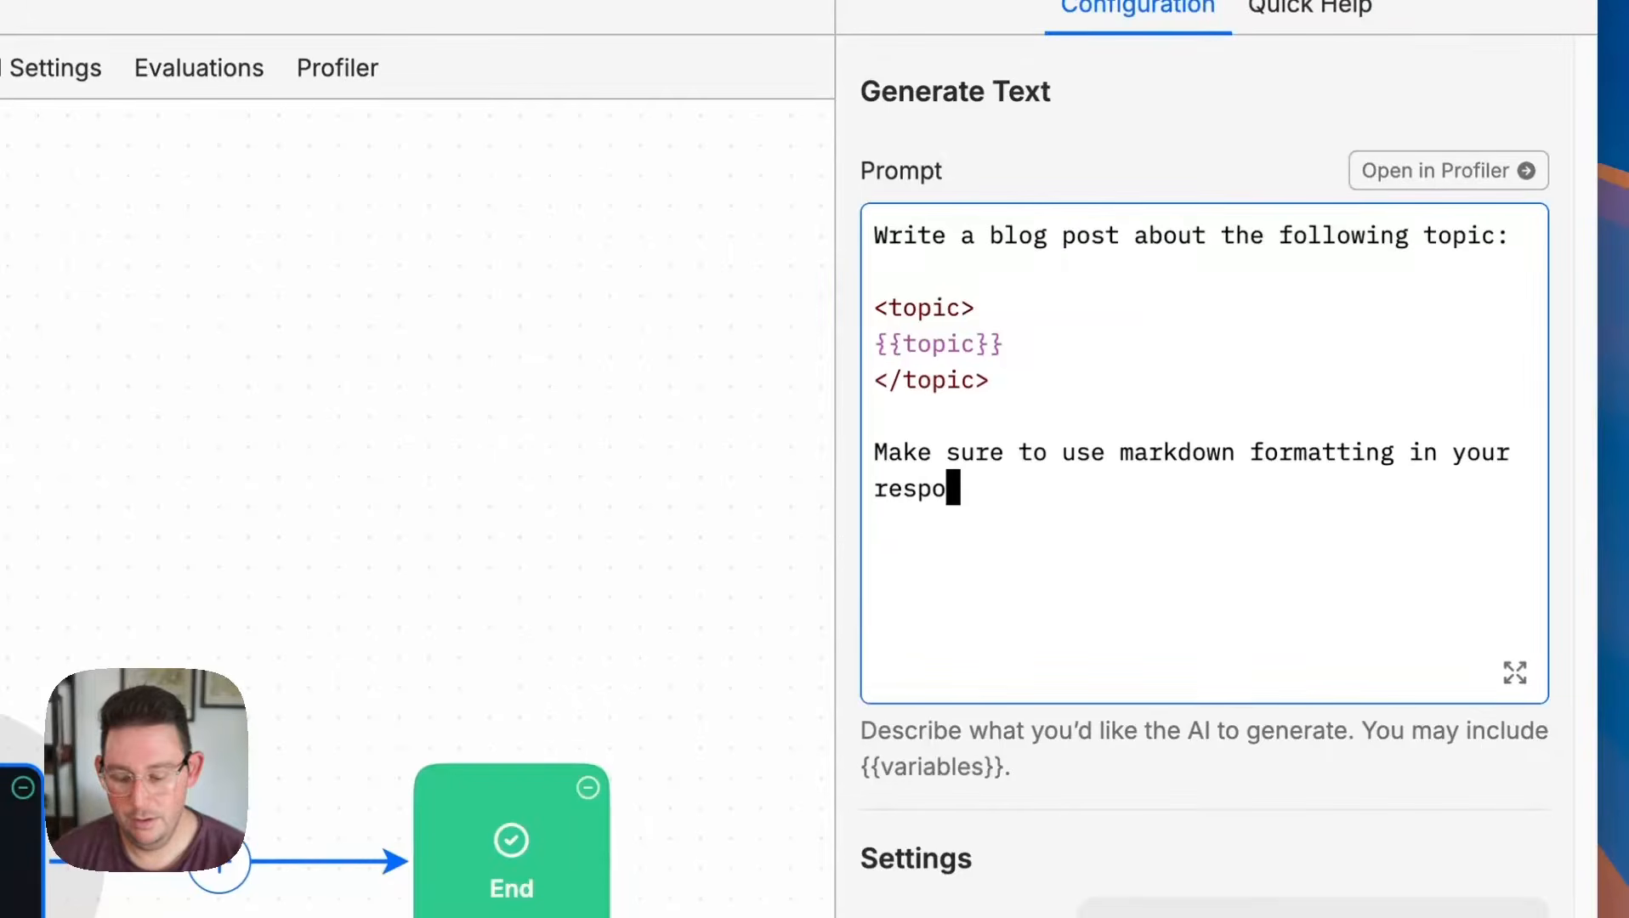
Add an opening <exampleOutput> tag below the markdown instruction, separated by a blank line.
key(Return)
key(Return)
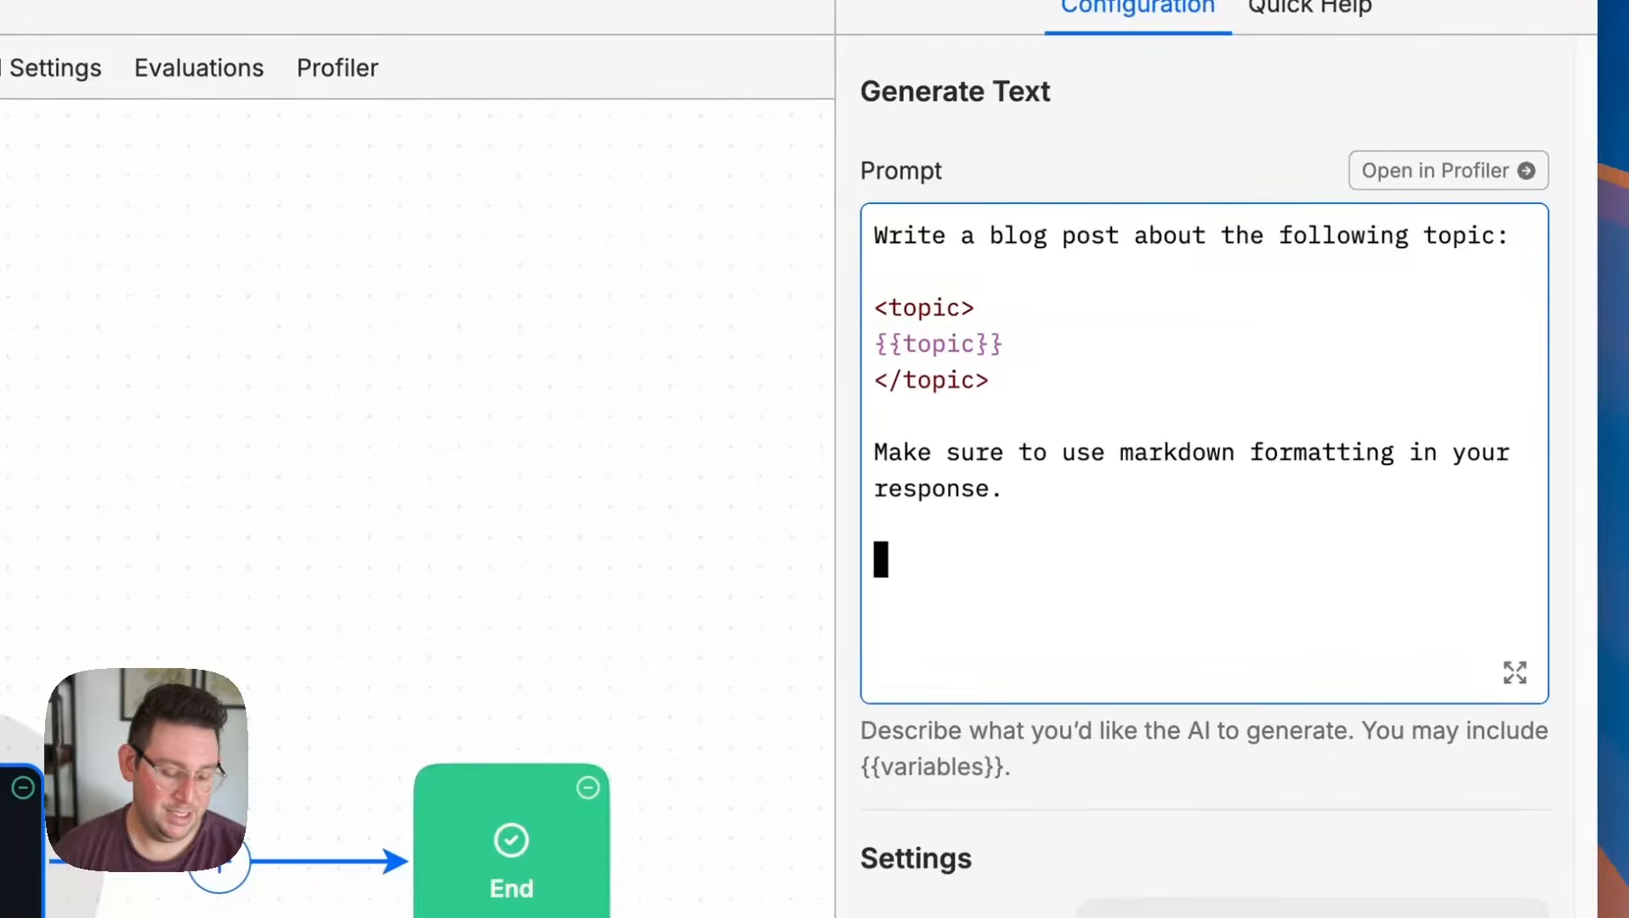
text(<)
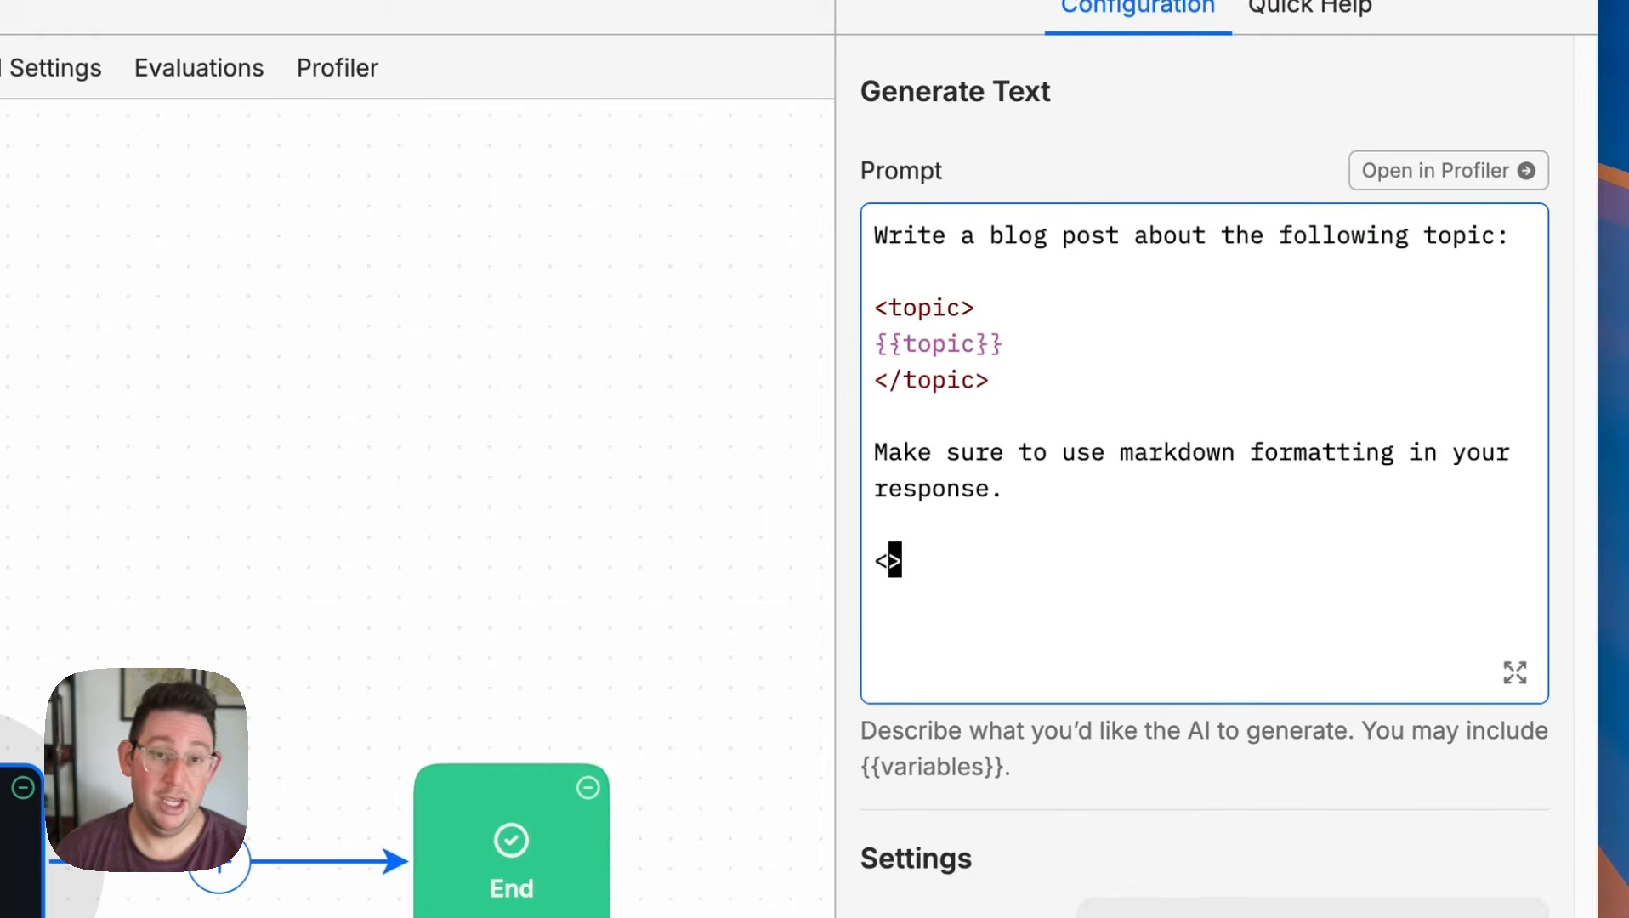
text(example)
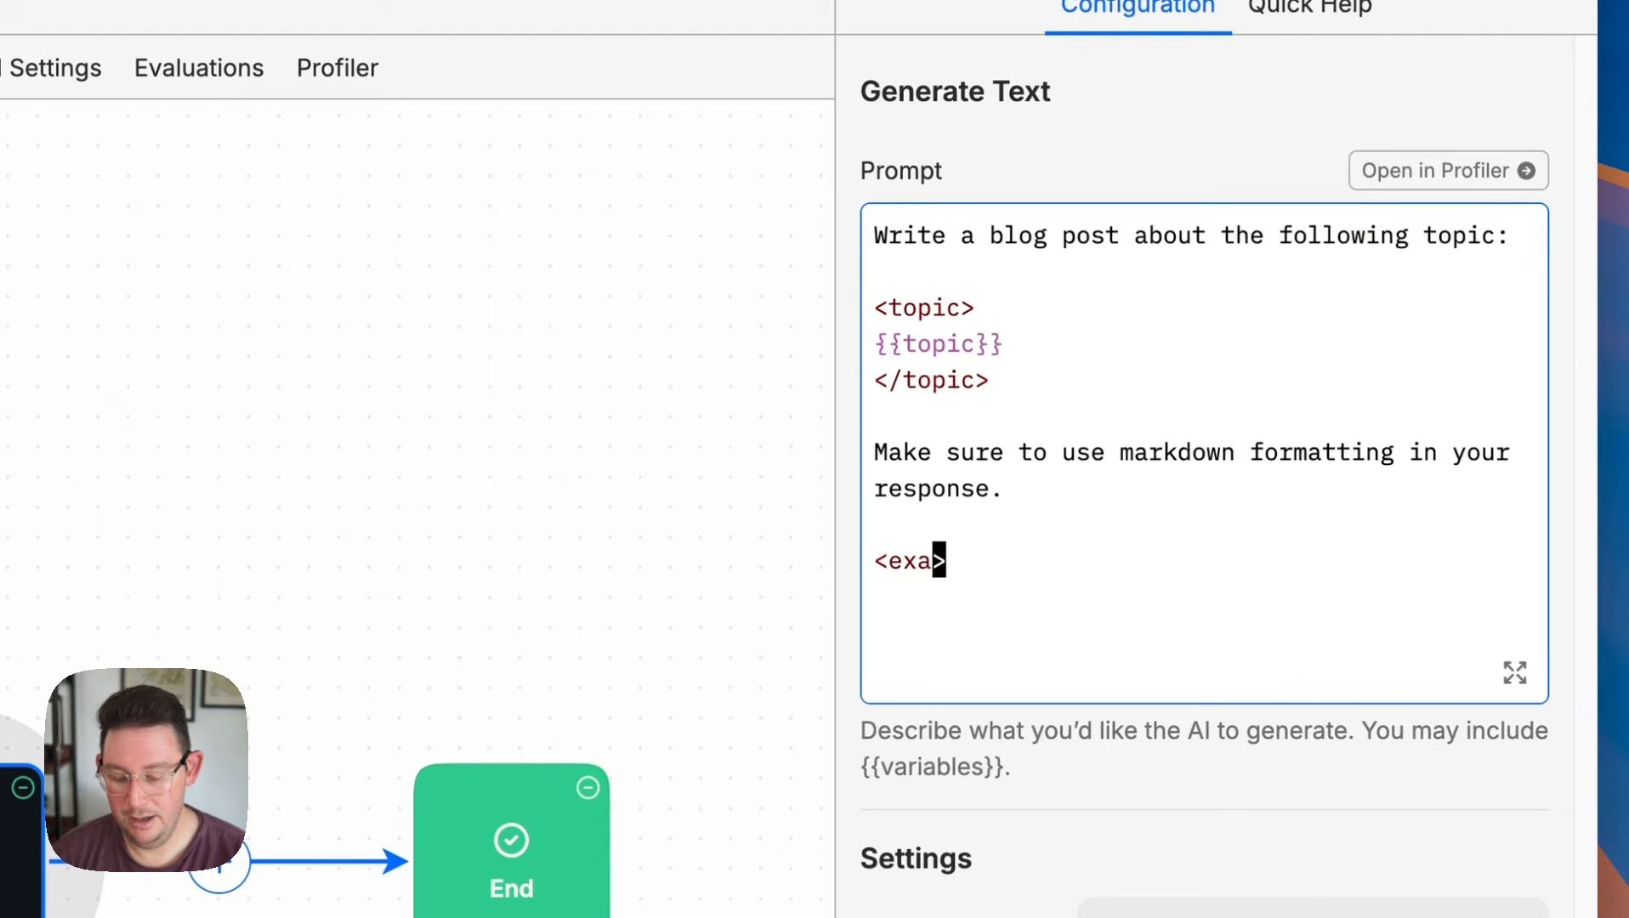
text(Output)
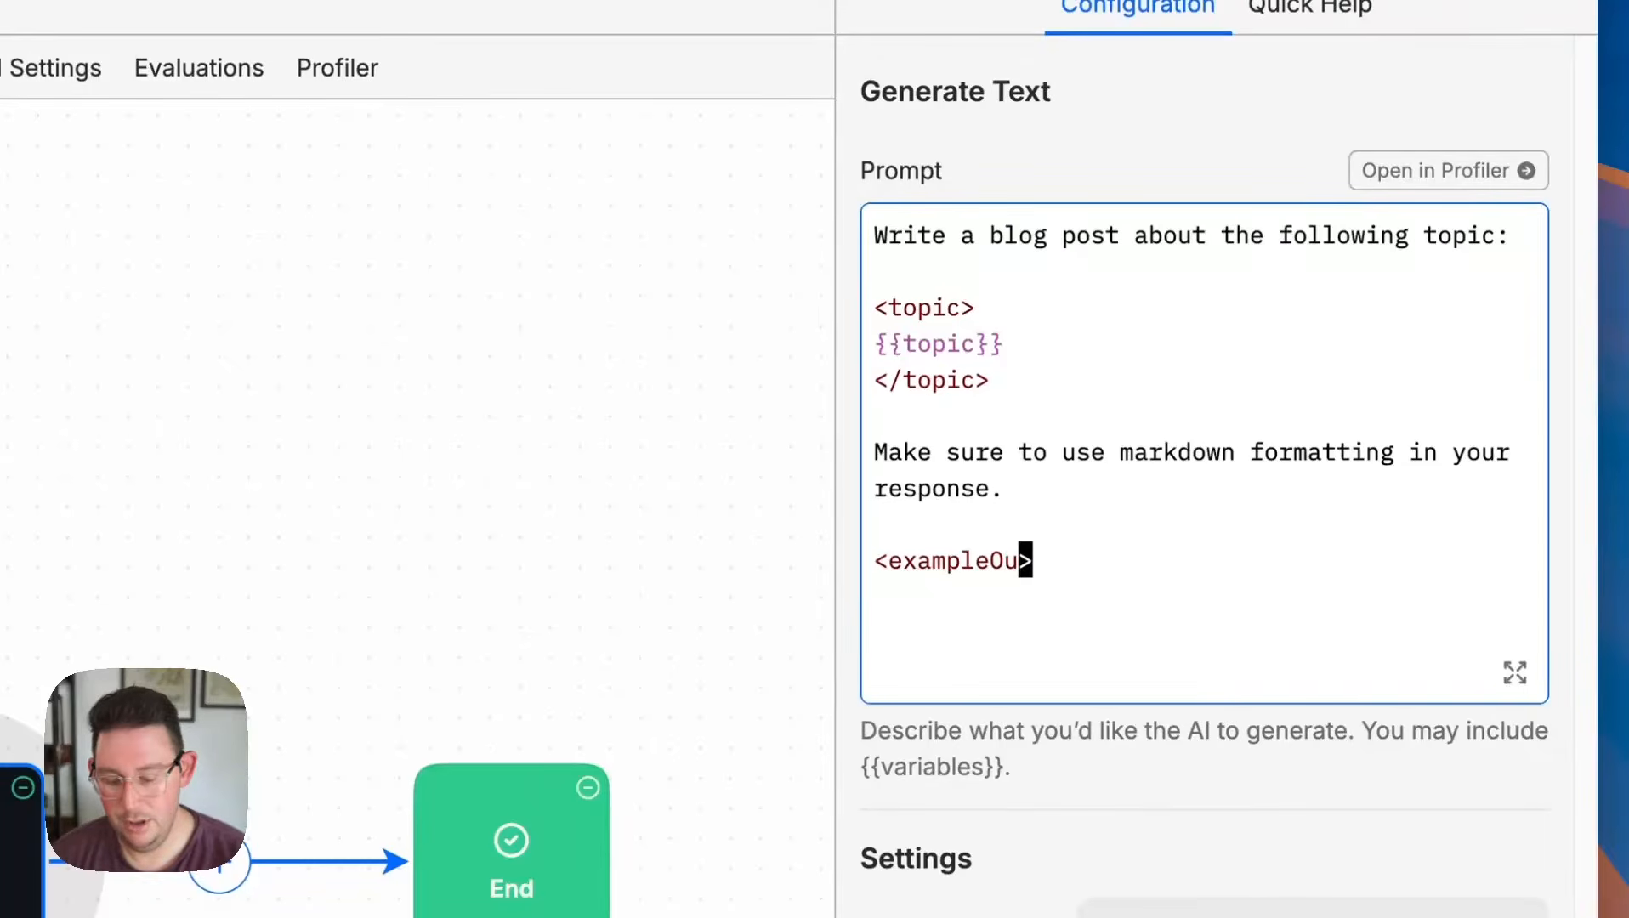
key(Right)
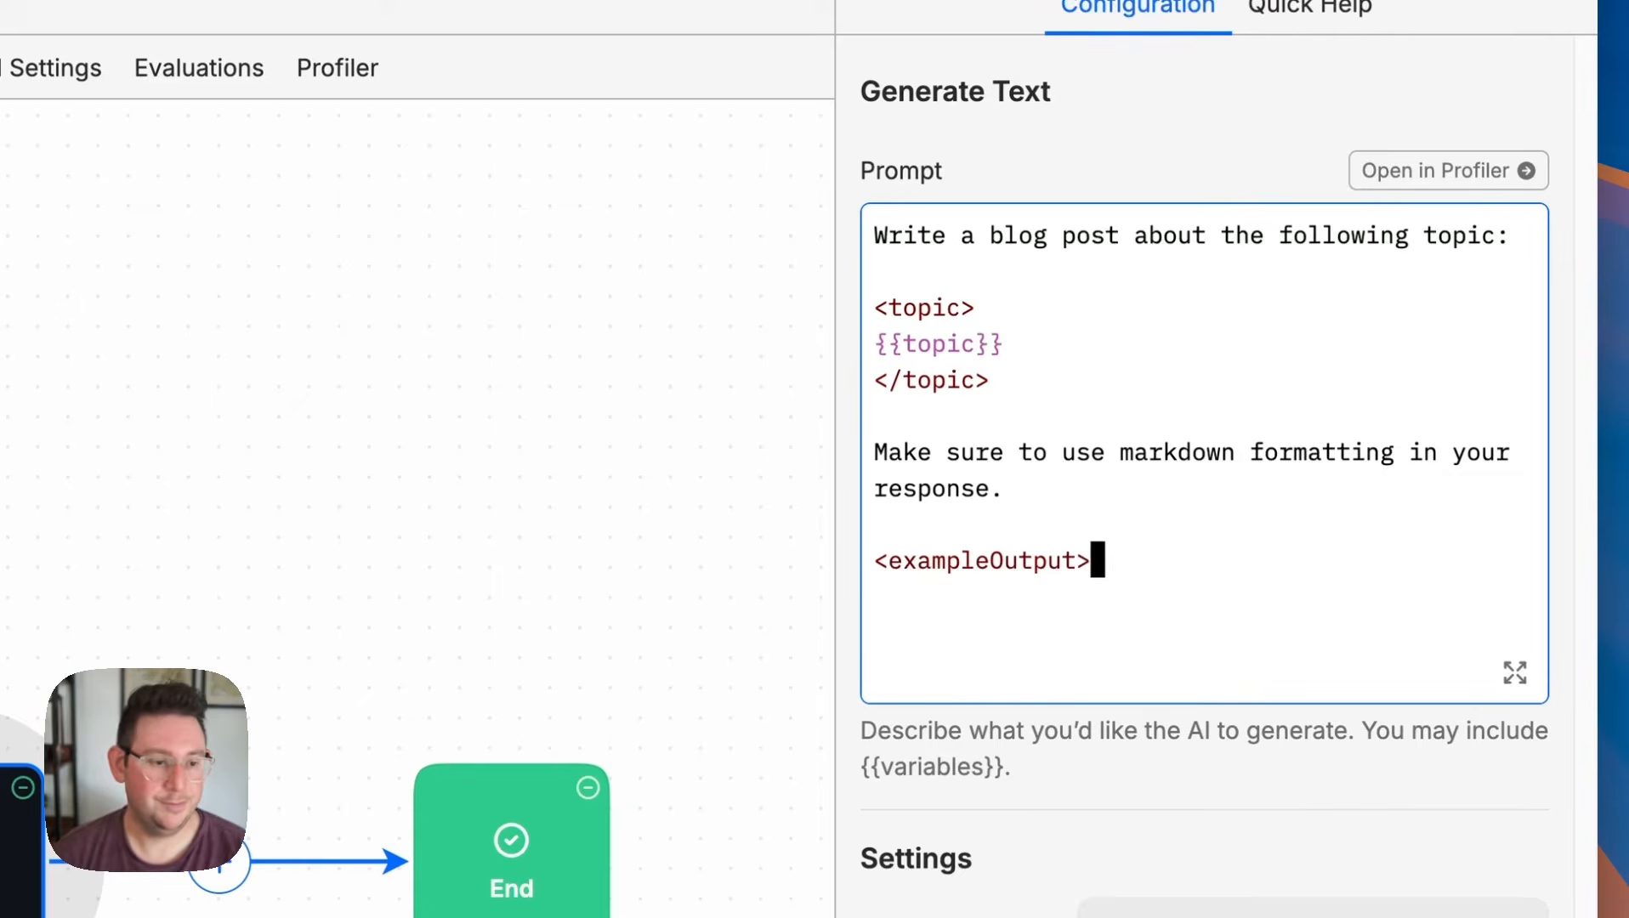
Duplicate the <exampleOutput> tag on the following line and turn the copy into the closing </exampleOutput> tag.
drag(1114, 563, 872, 565)
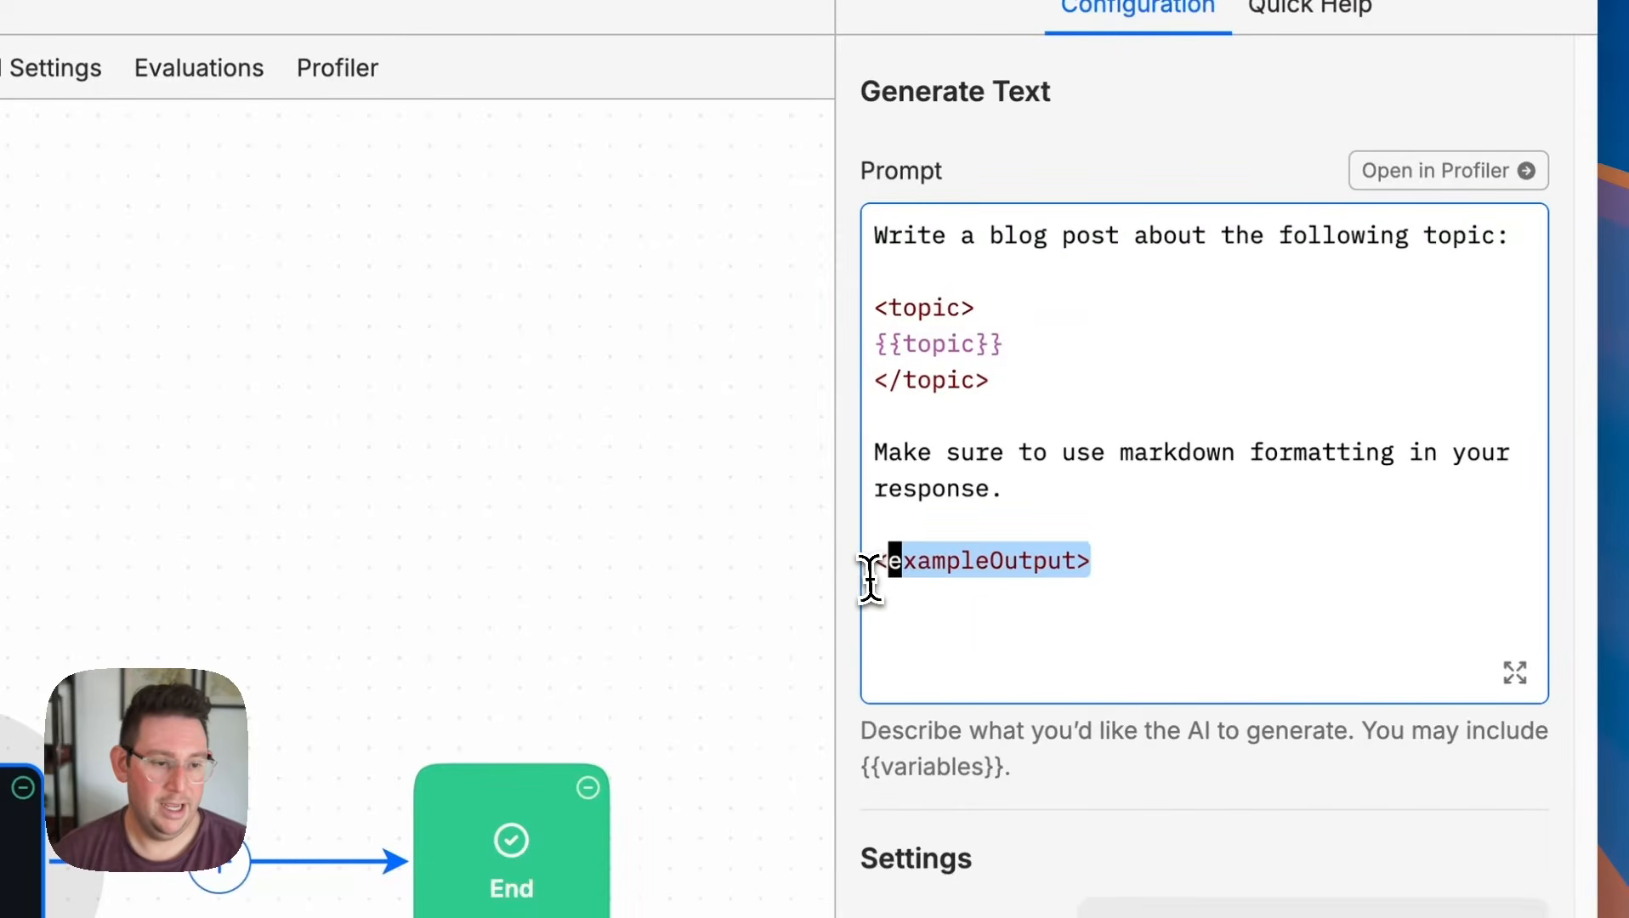
key(ctrl+c)
click(1186, 557)
key(Return)
key(ctrl+v)
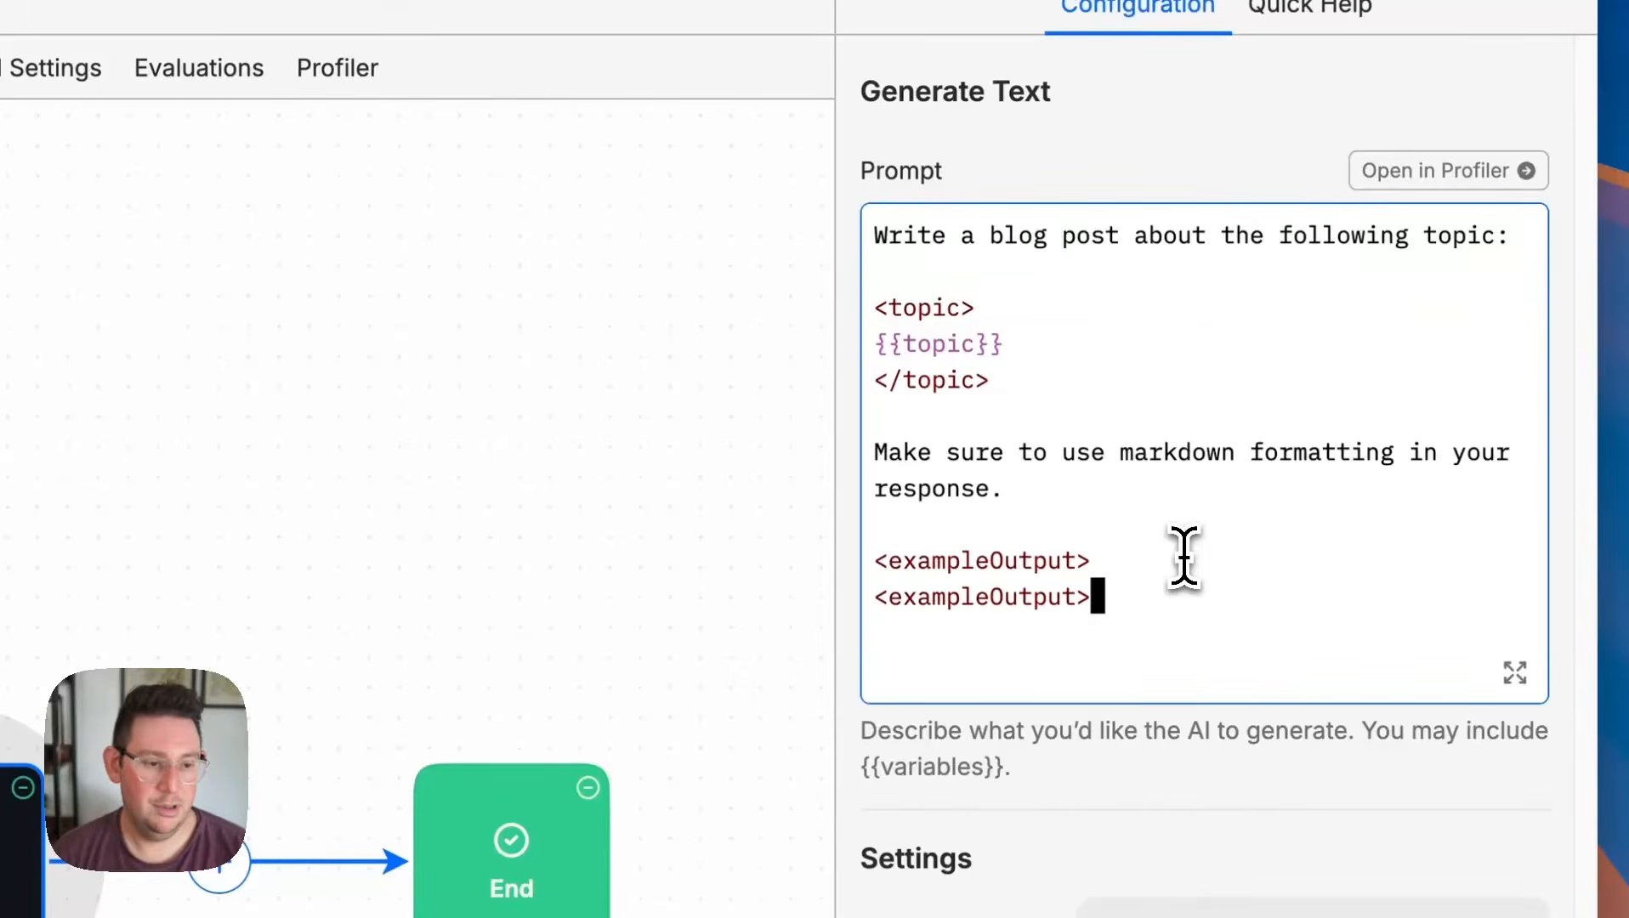
click(889, 597)
text(/)
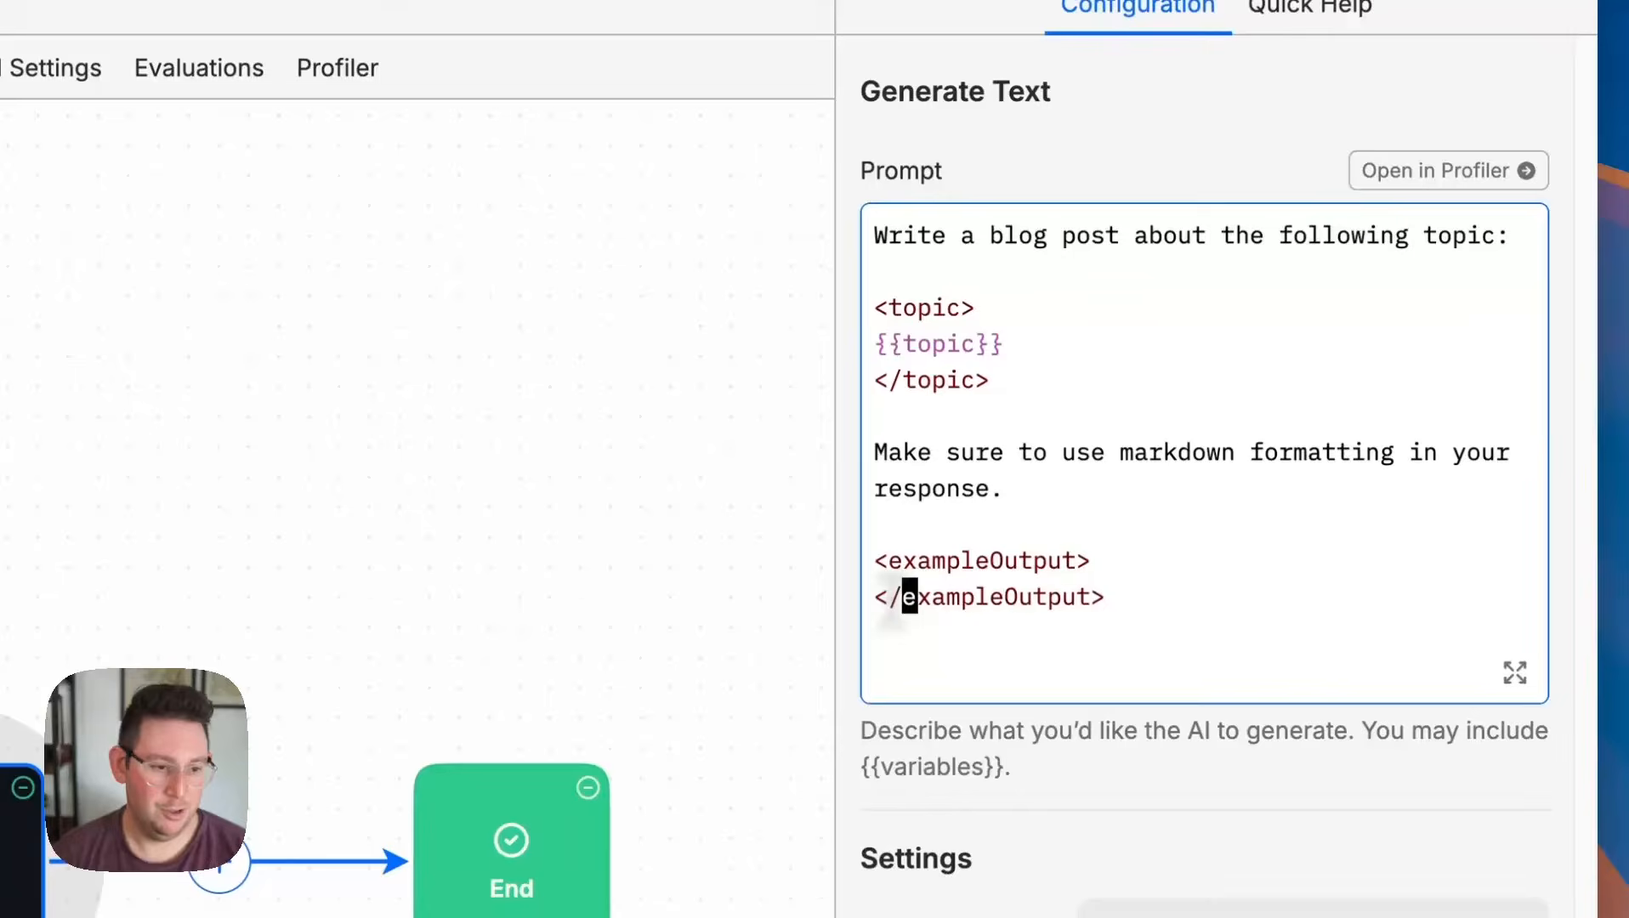
Insert the placeholder [Title of Blog Post] on its own line between the exampleOutput tags.
click(1148, 568)
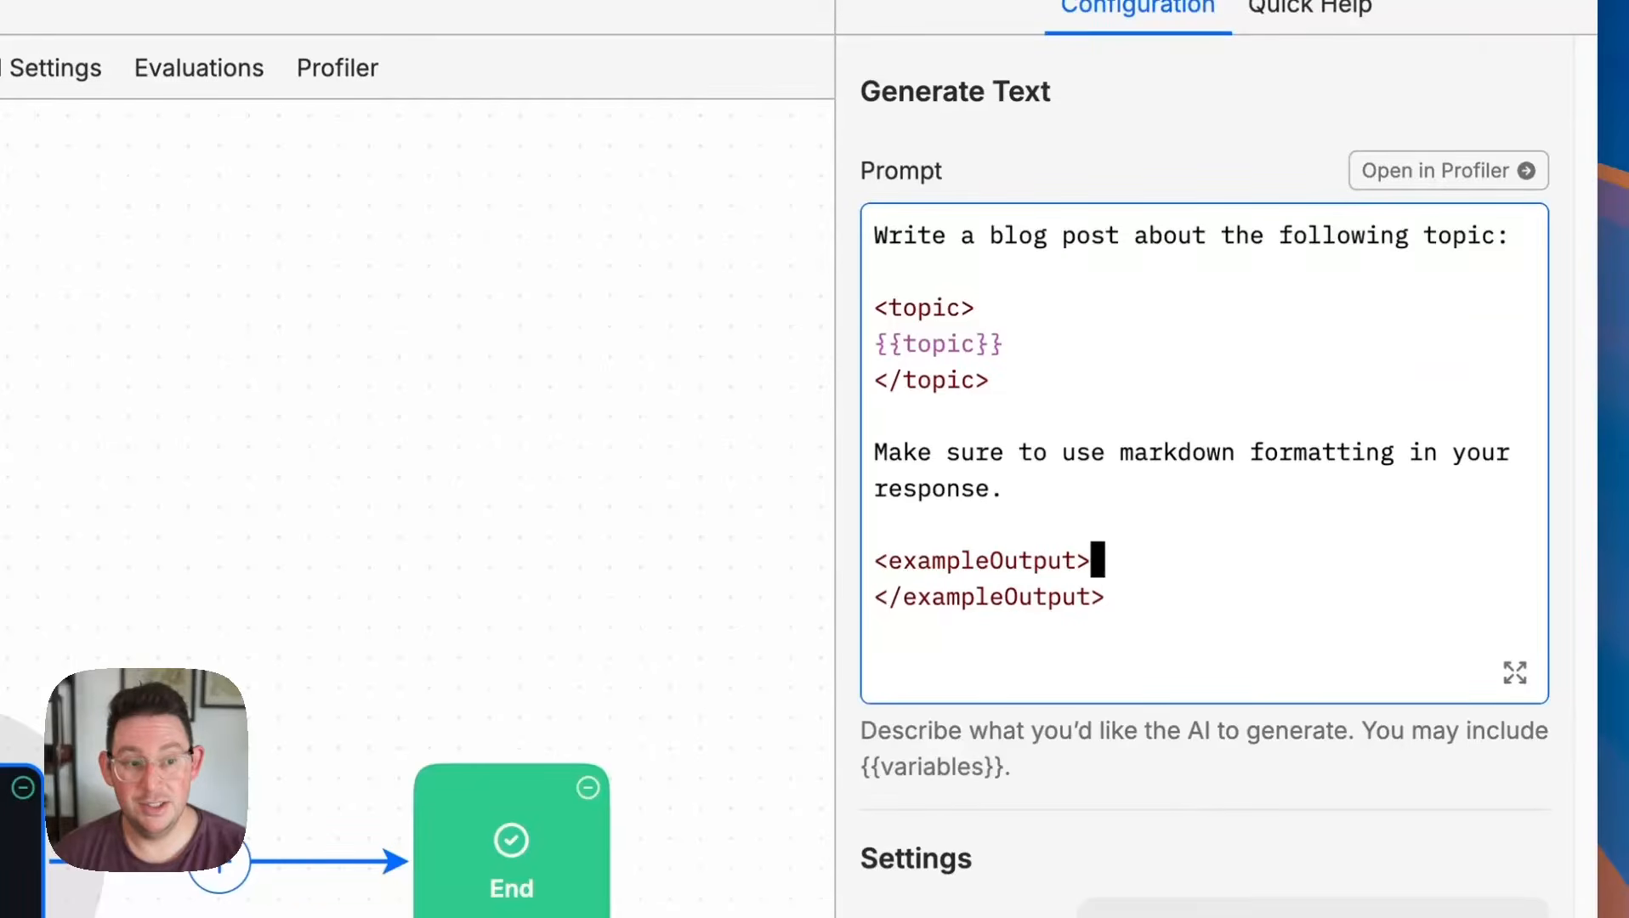
key(Return)
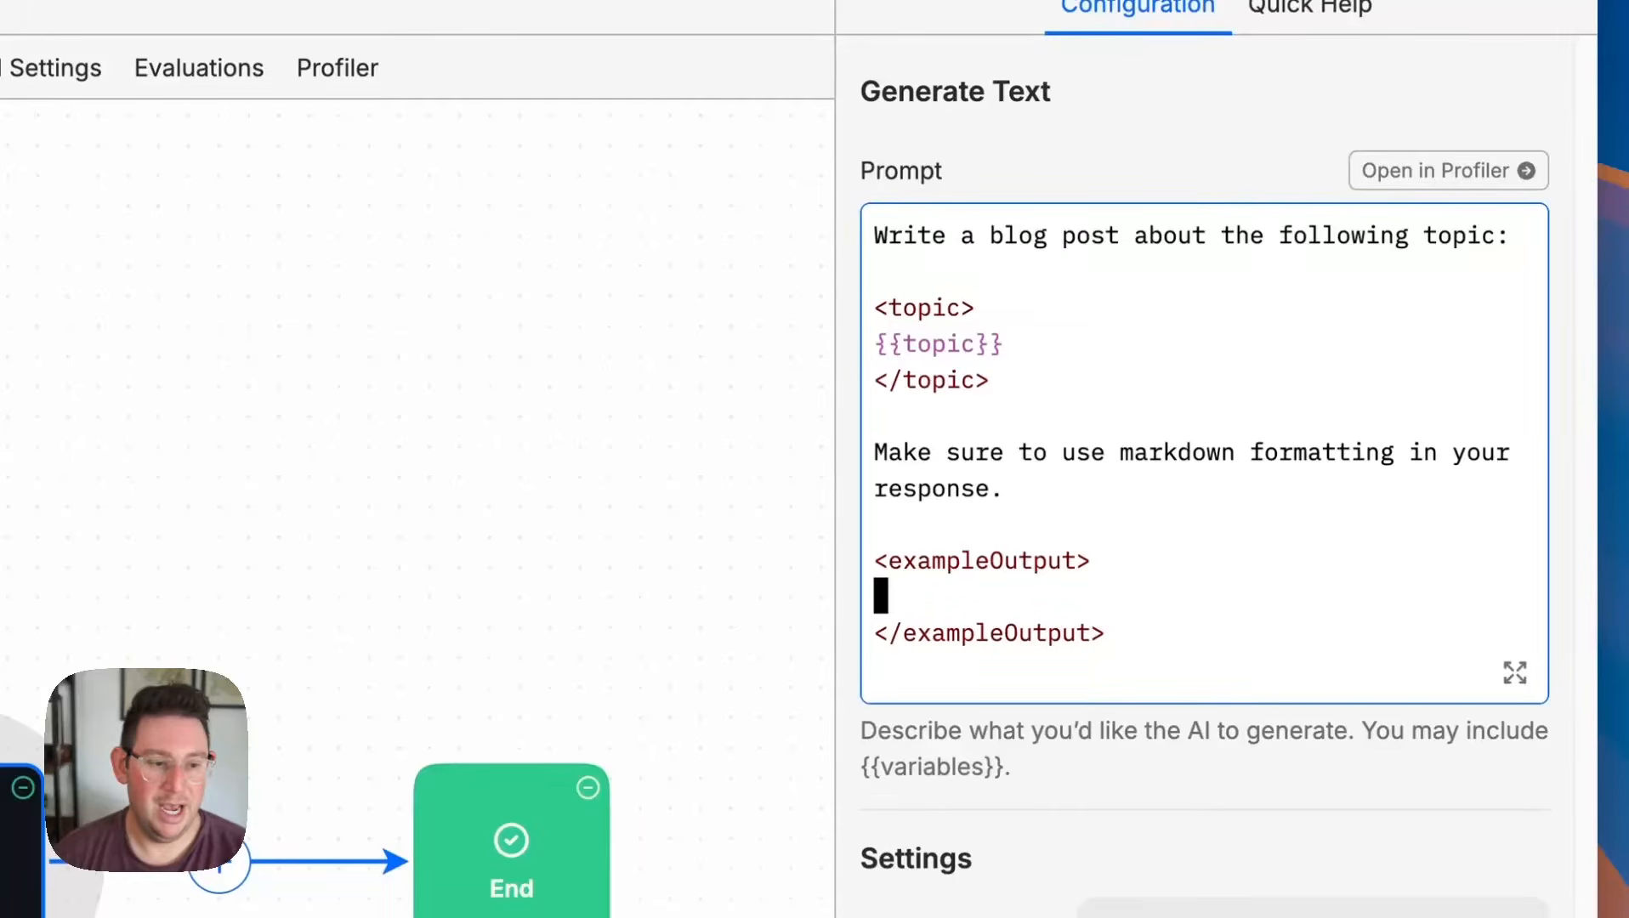
text([)
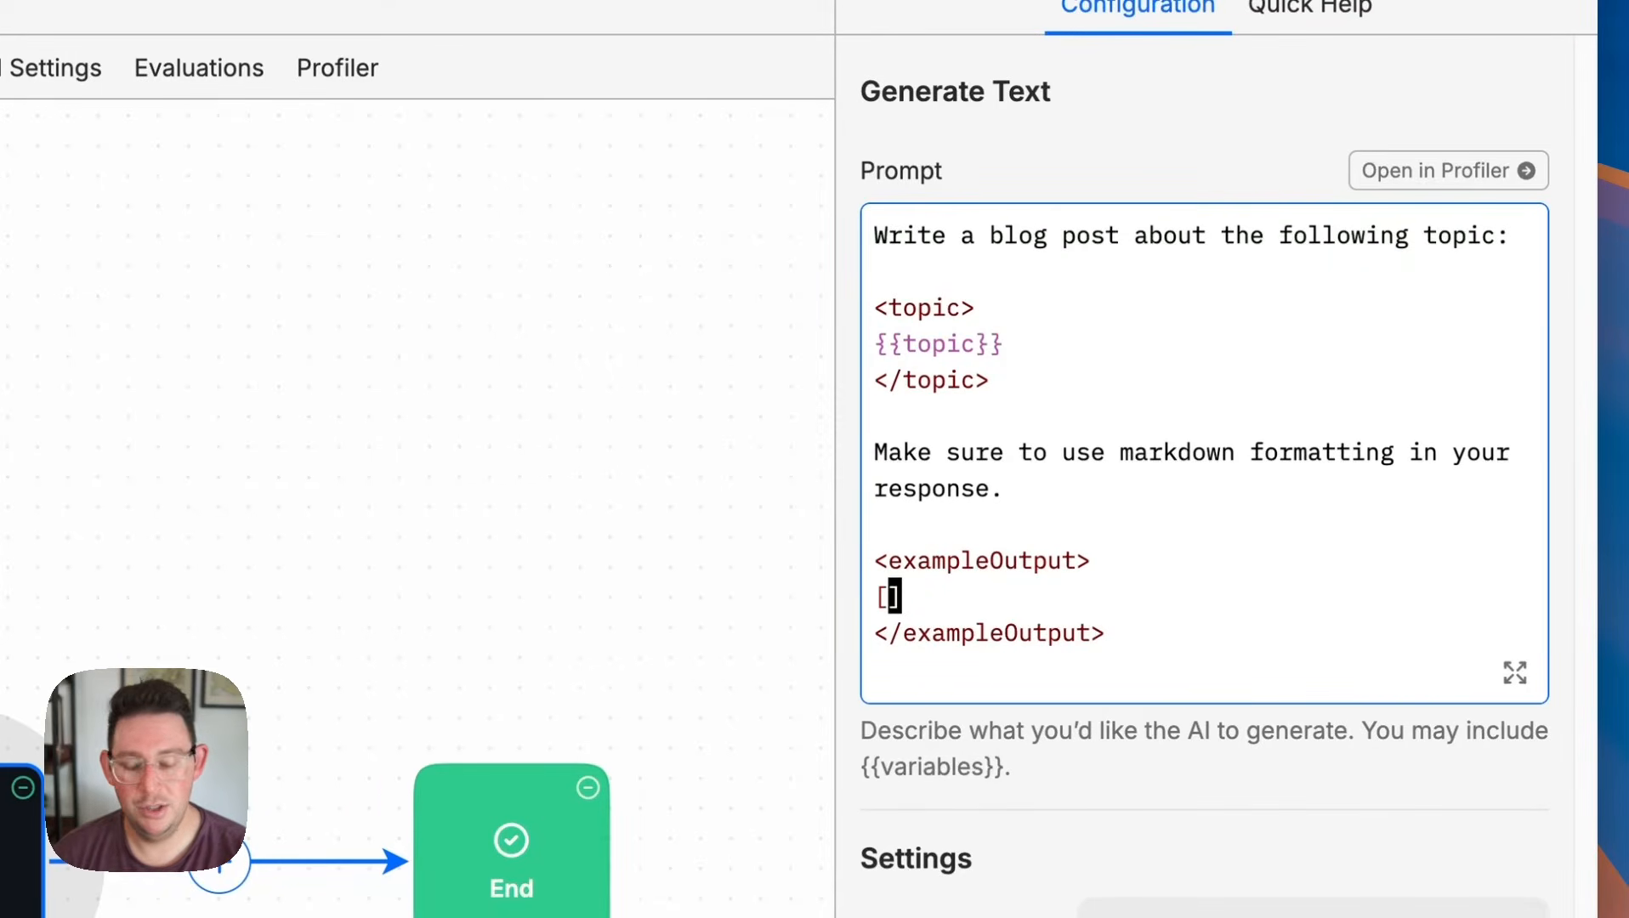
text(Title of B)
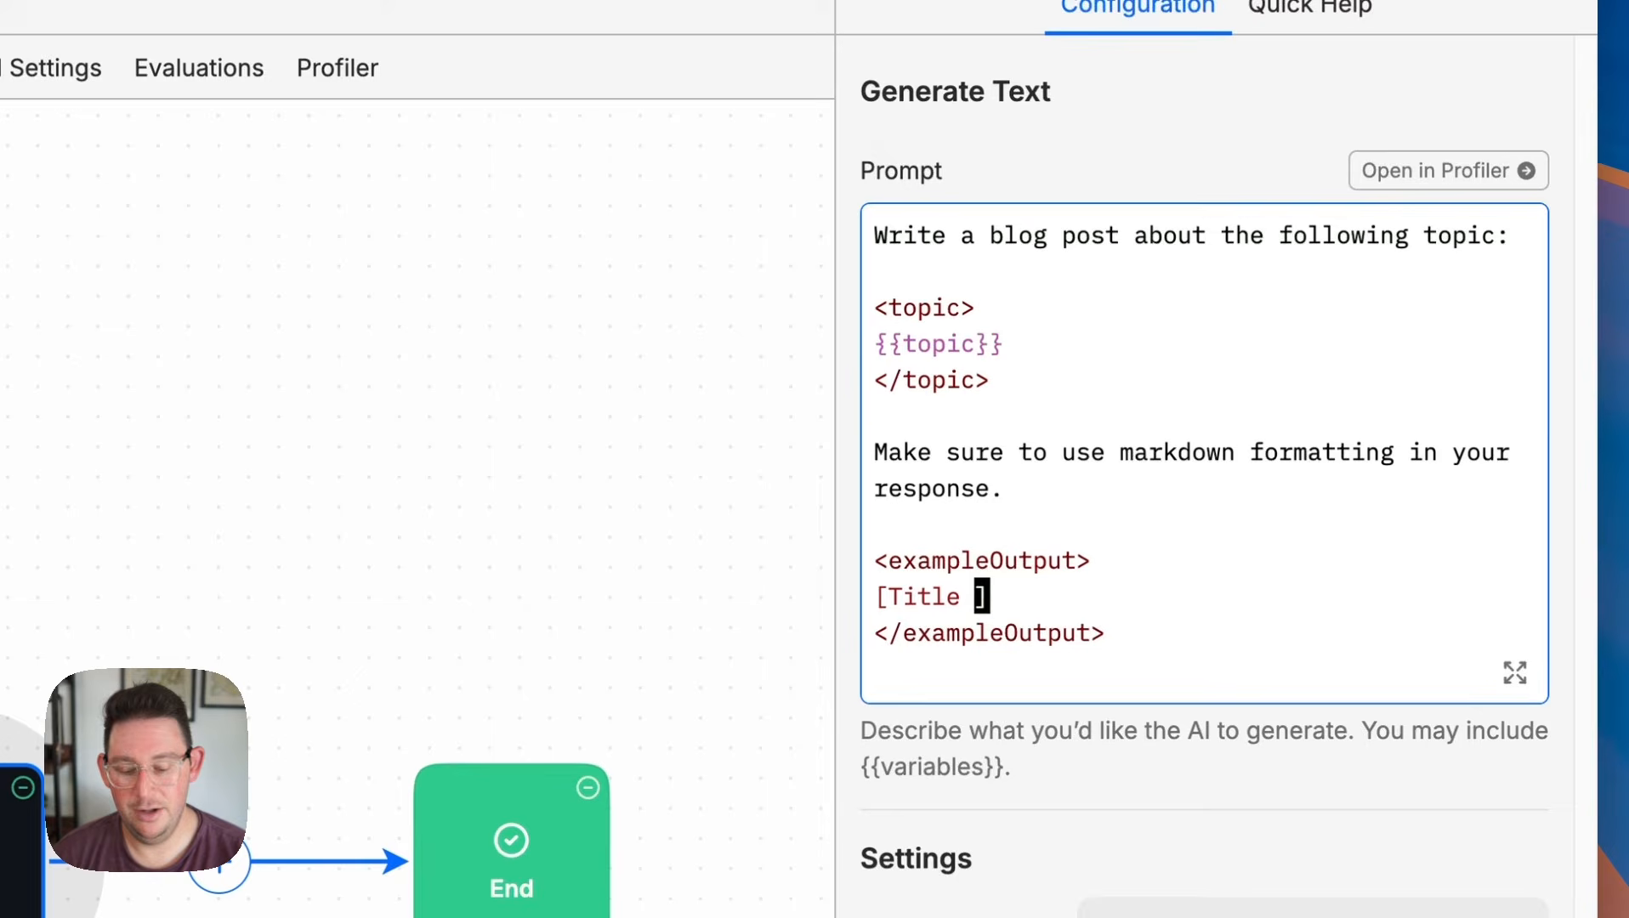
text(log Post])
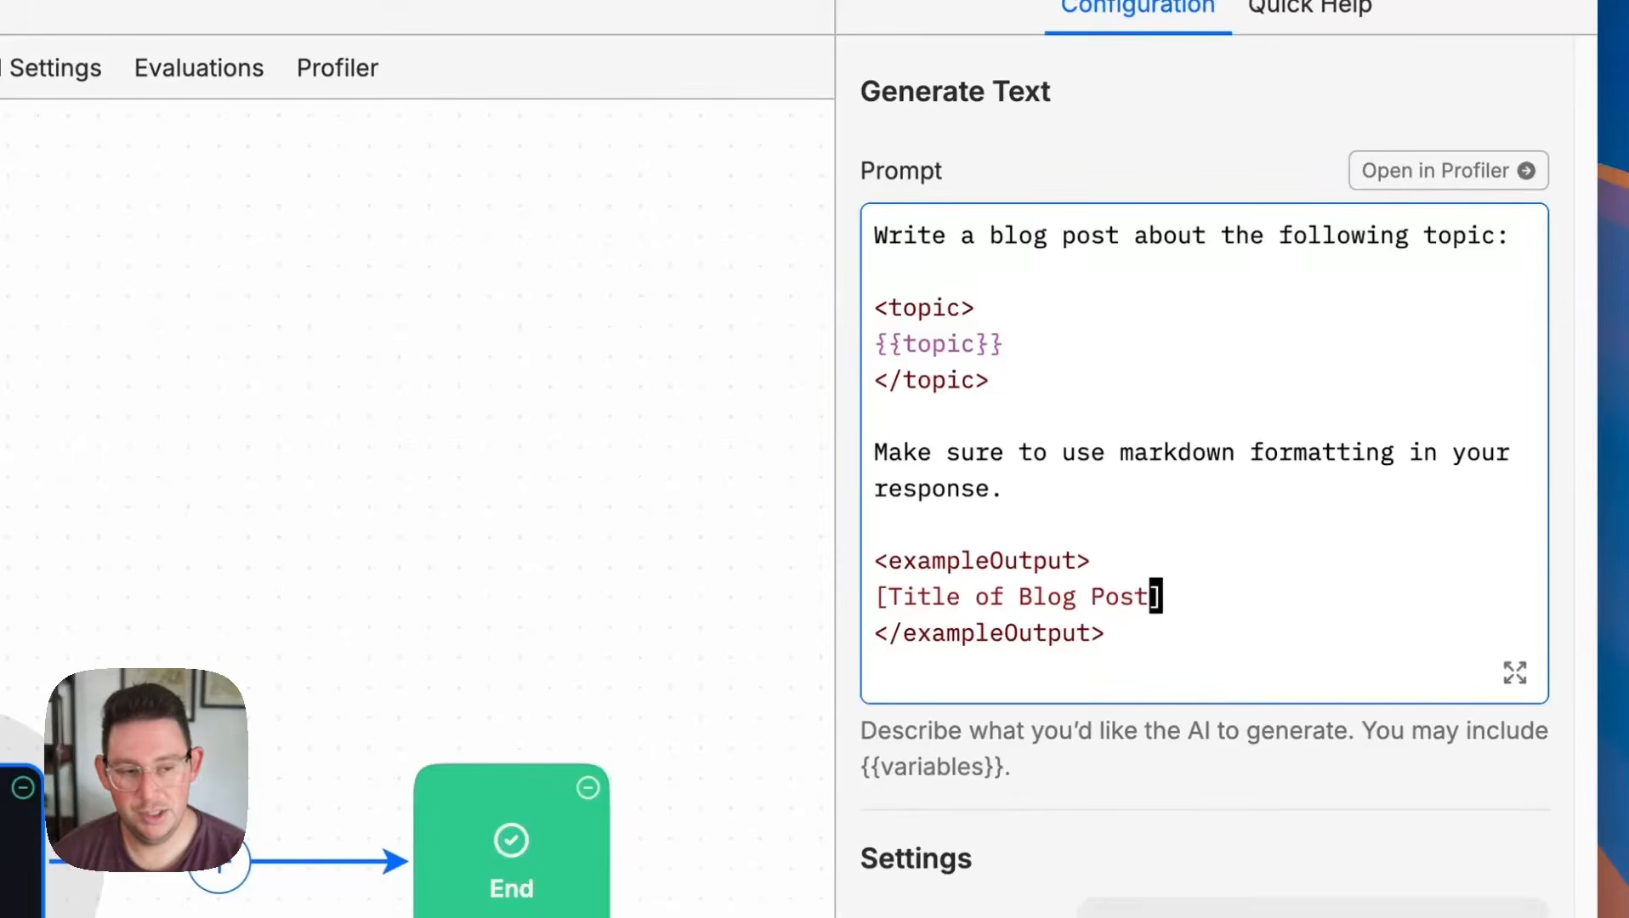
Add the placeholder [a catchy and compelling hook] on the line below the blog post title placeholder.
key(Return)
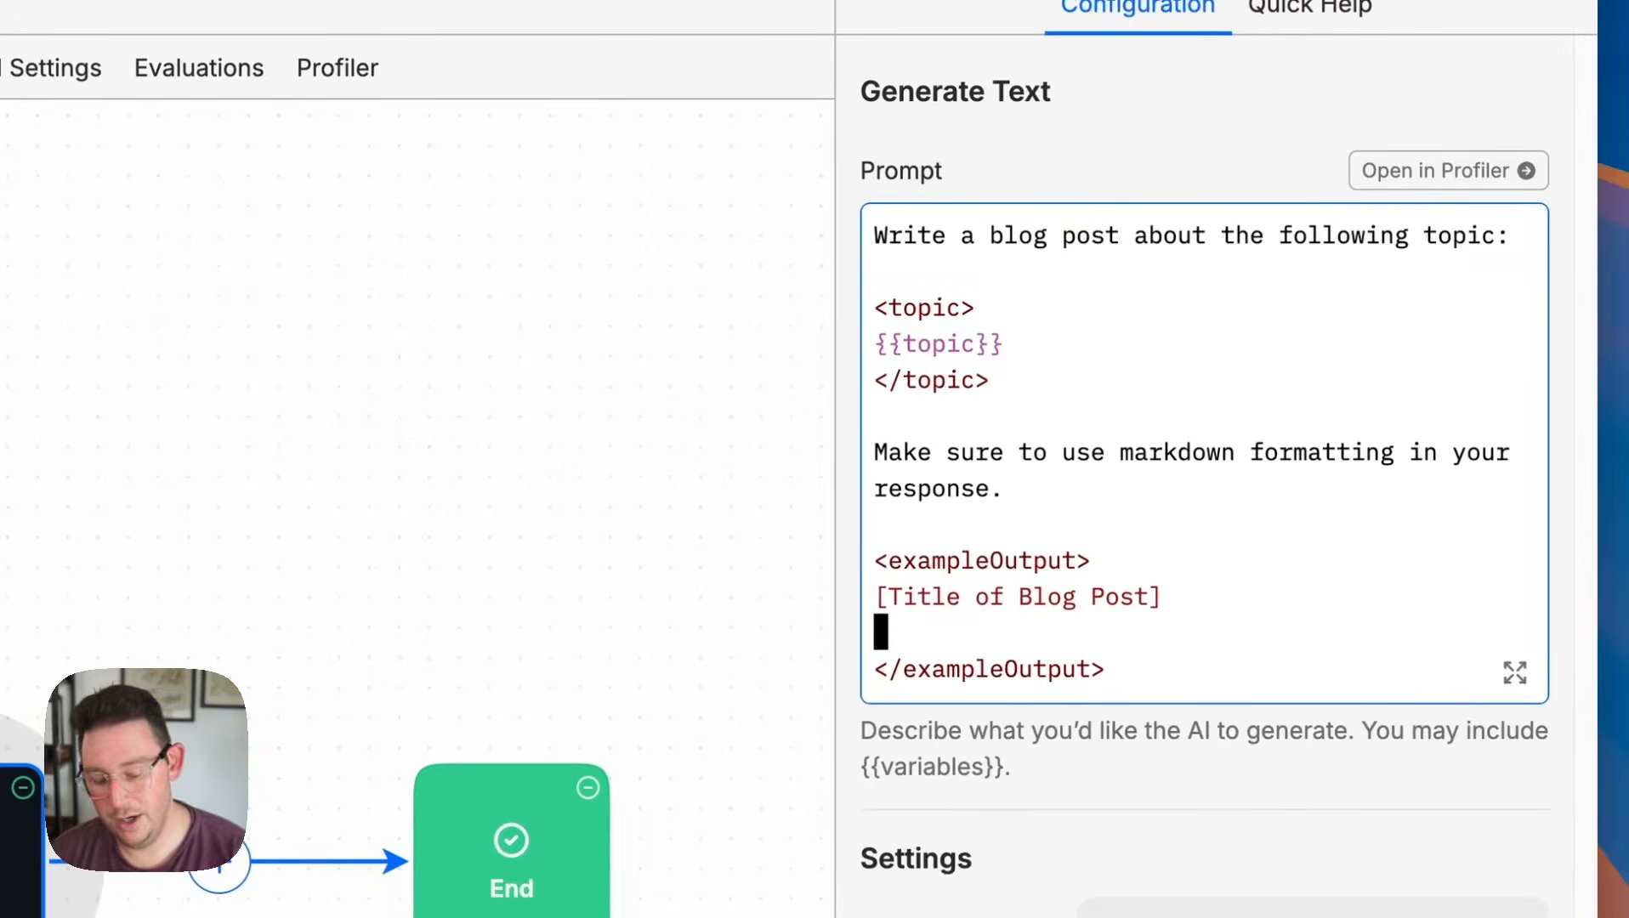
text({)
key(BackSpace)
text([)
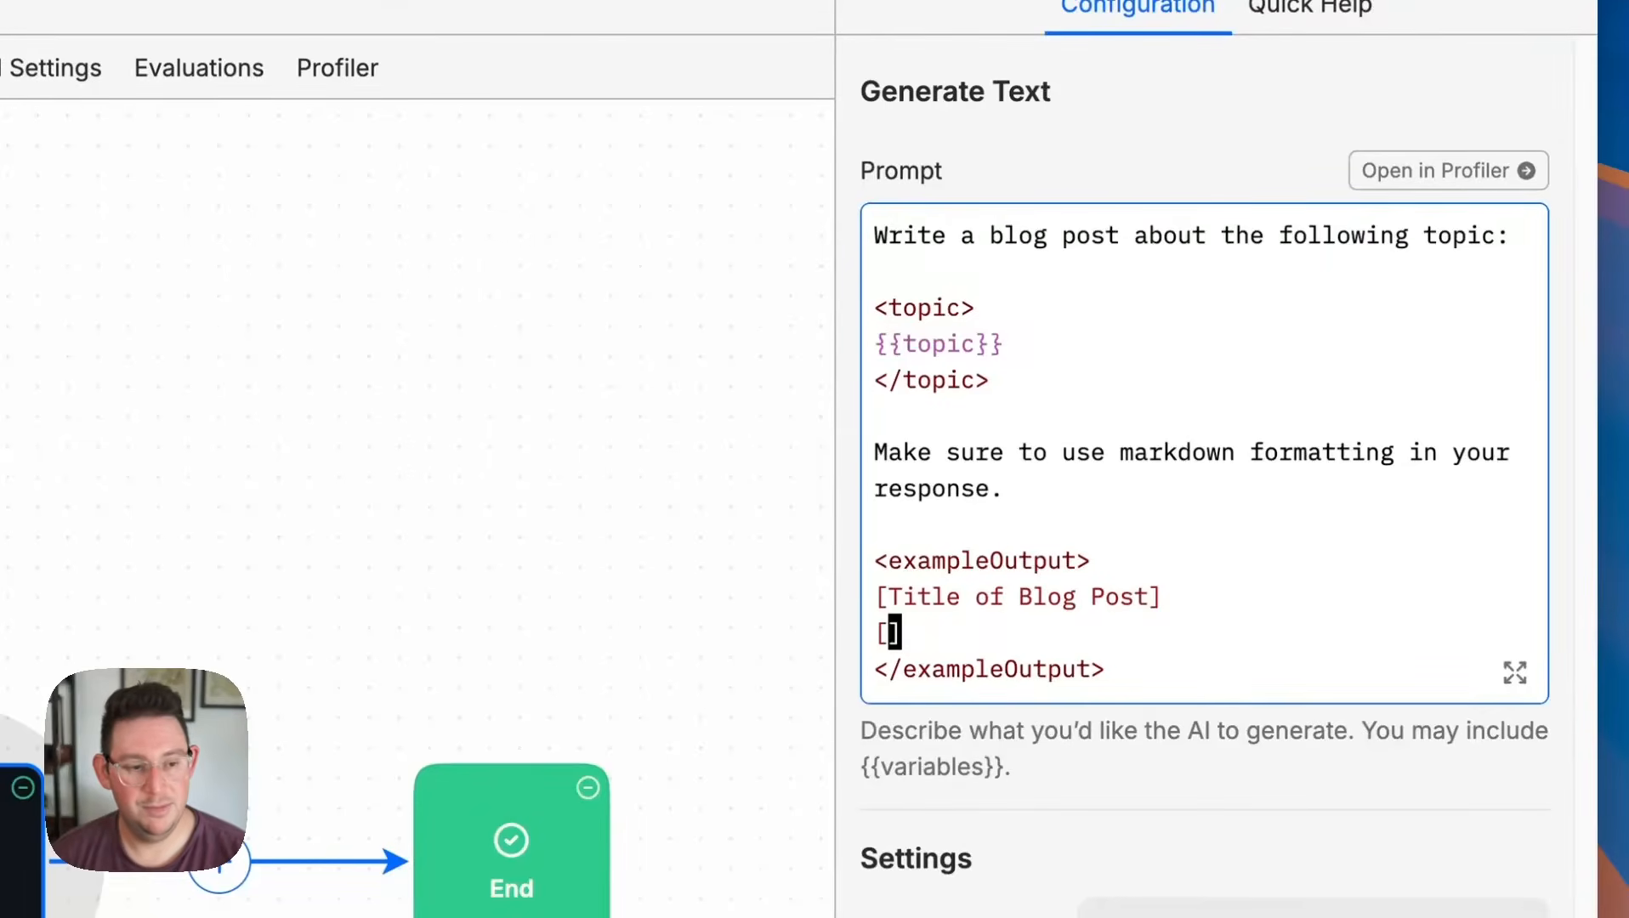
text(a catchy )
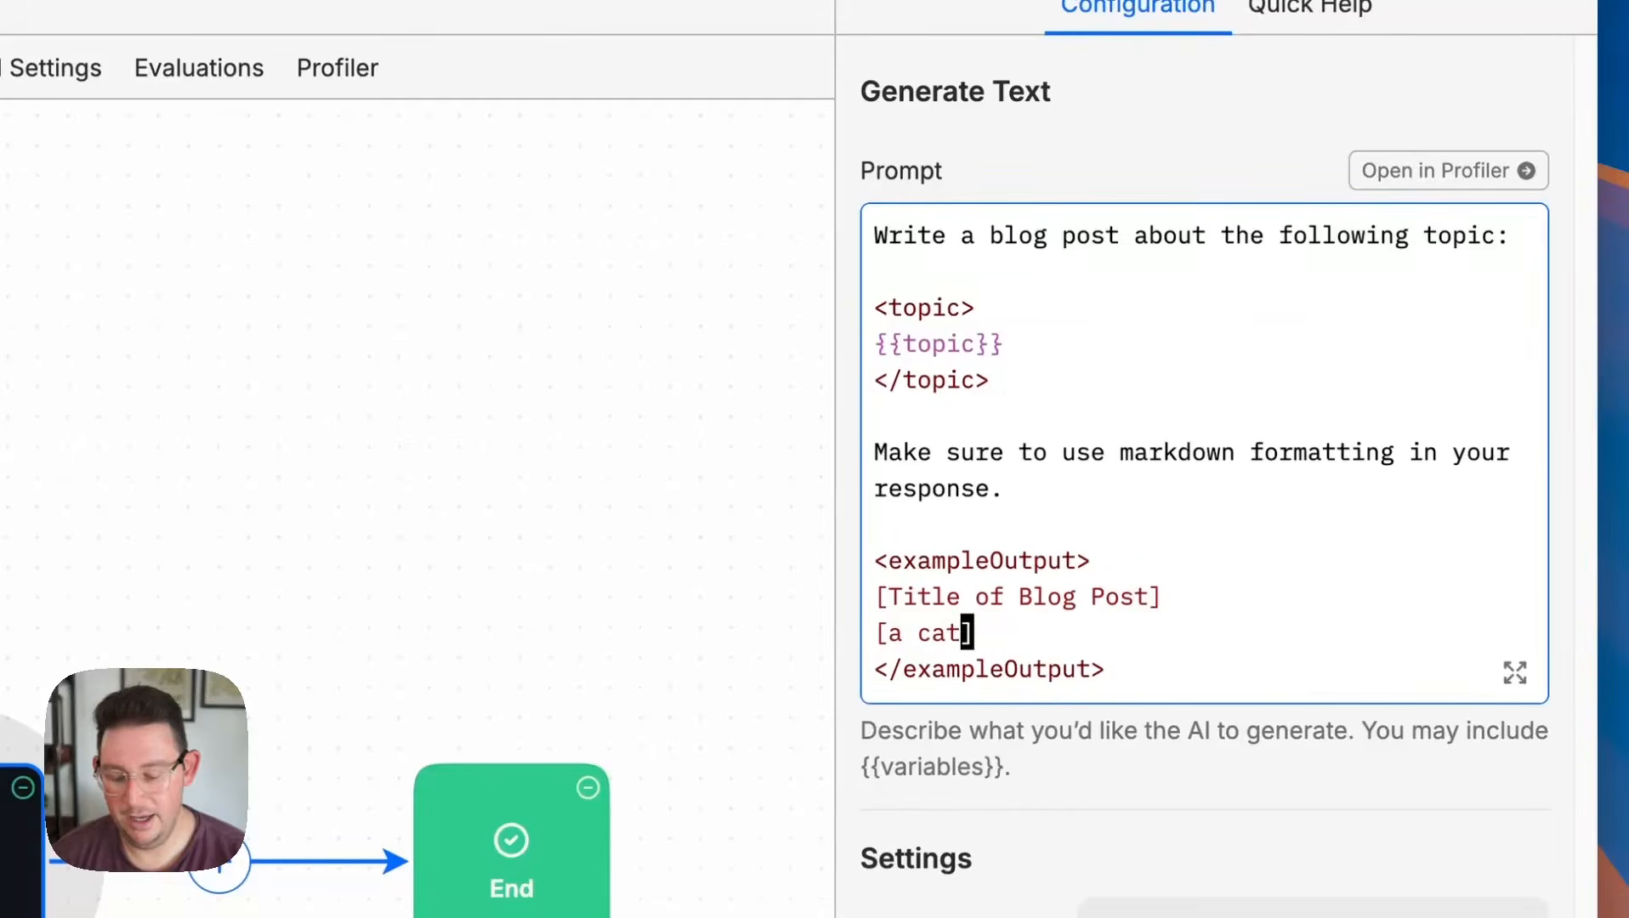
text(and compel)
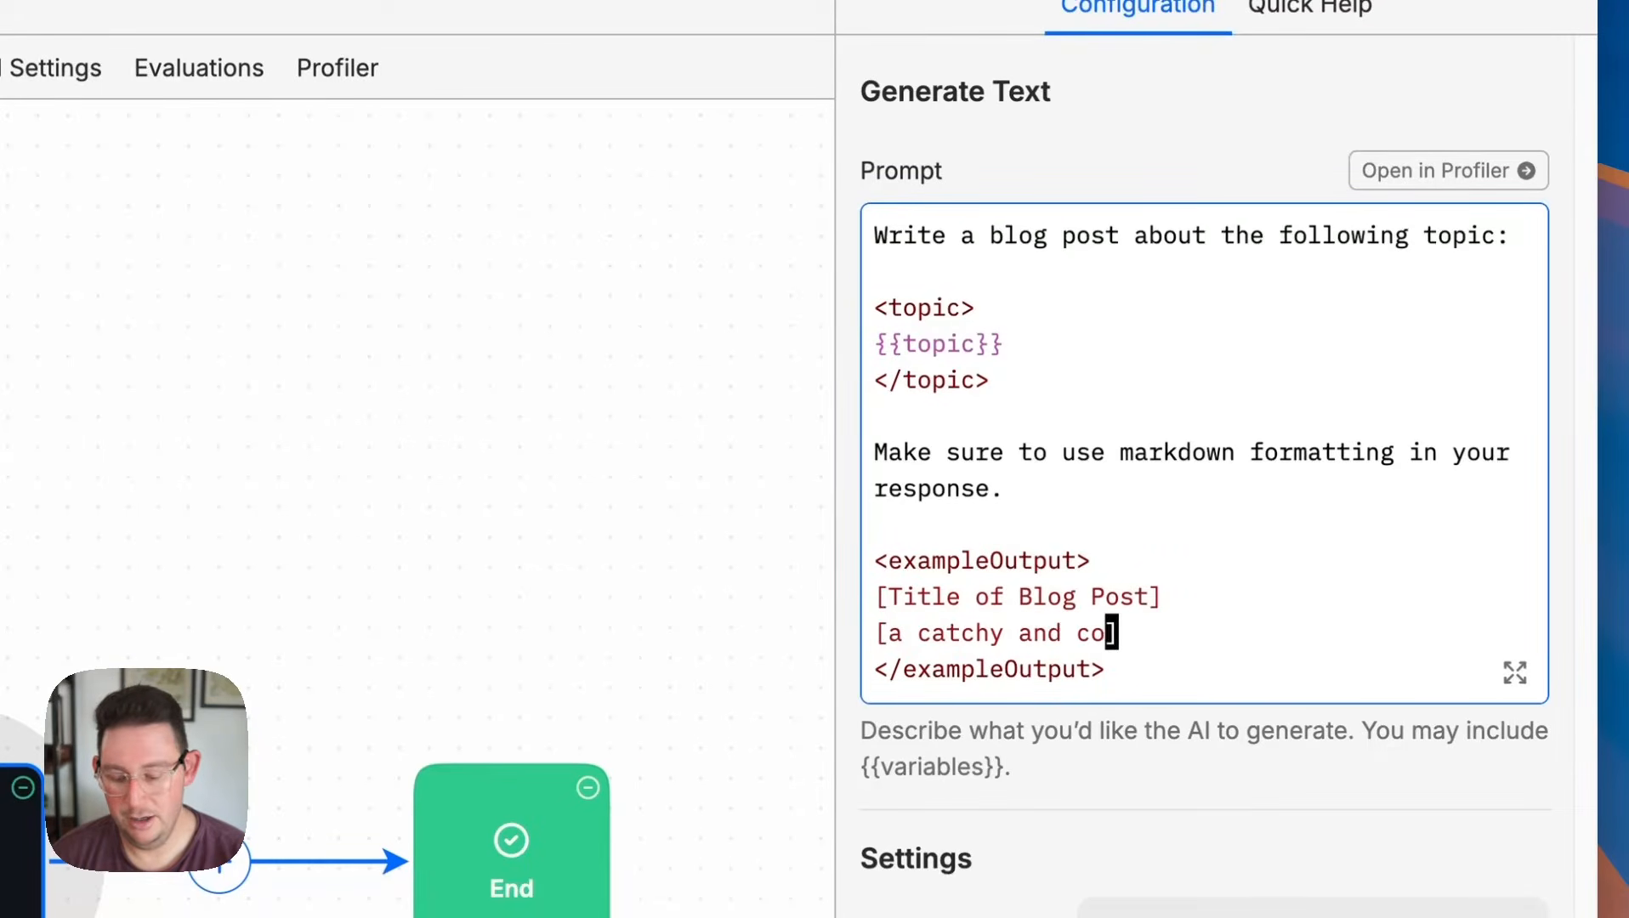
text(ling hook)
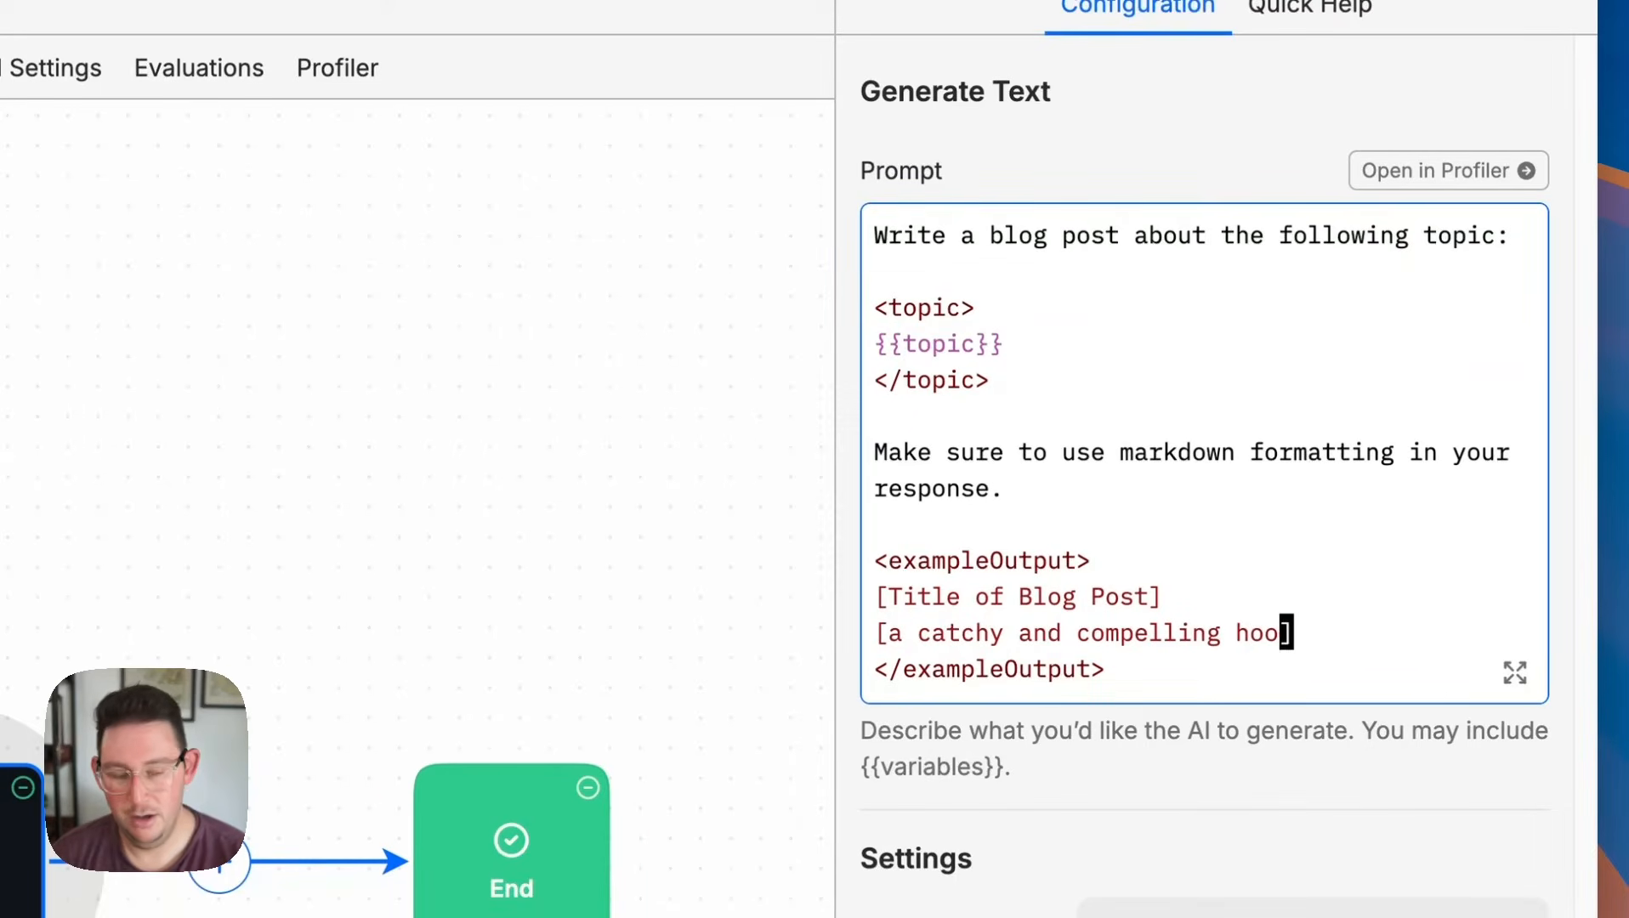
key(Right)
Leave a blank line after the hook and add the placeholders [header] and [body paragraph] on consecutive lines.
key(Return)
key(Return)
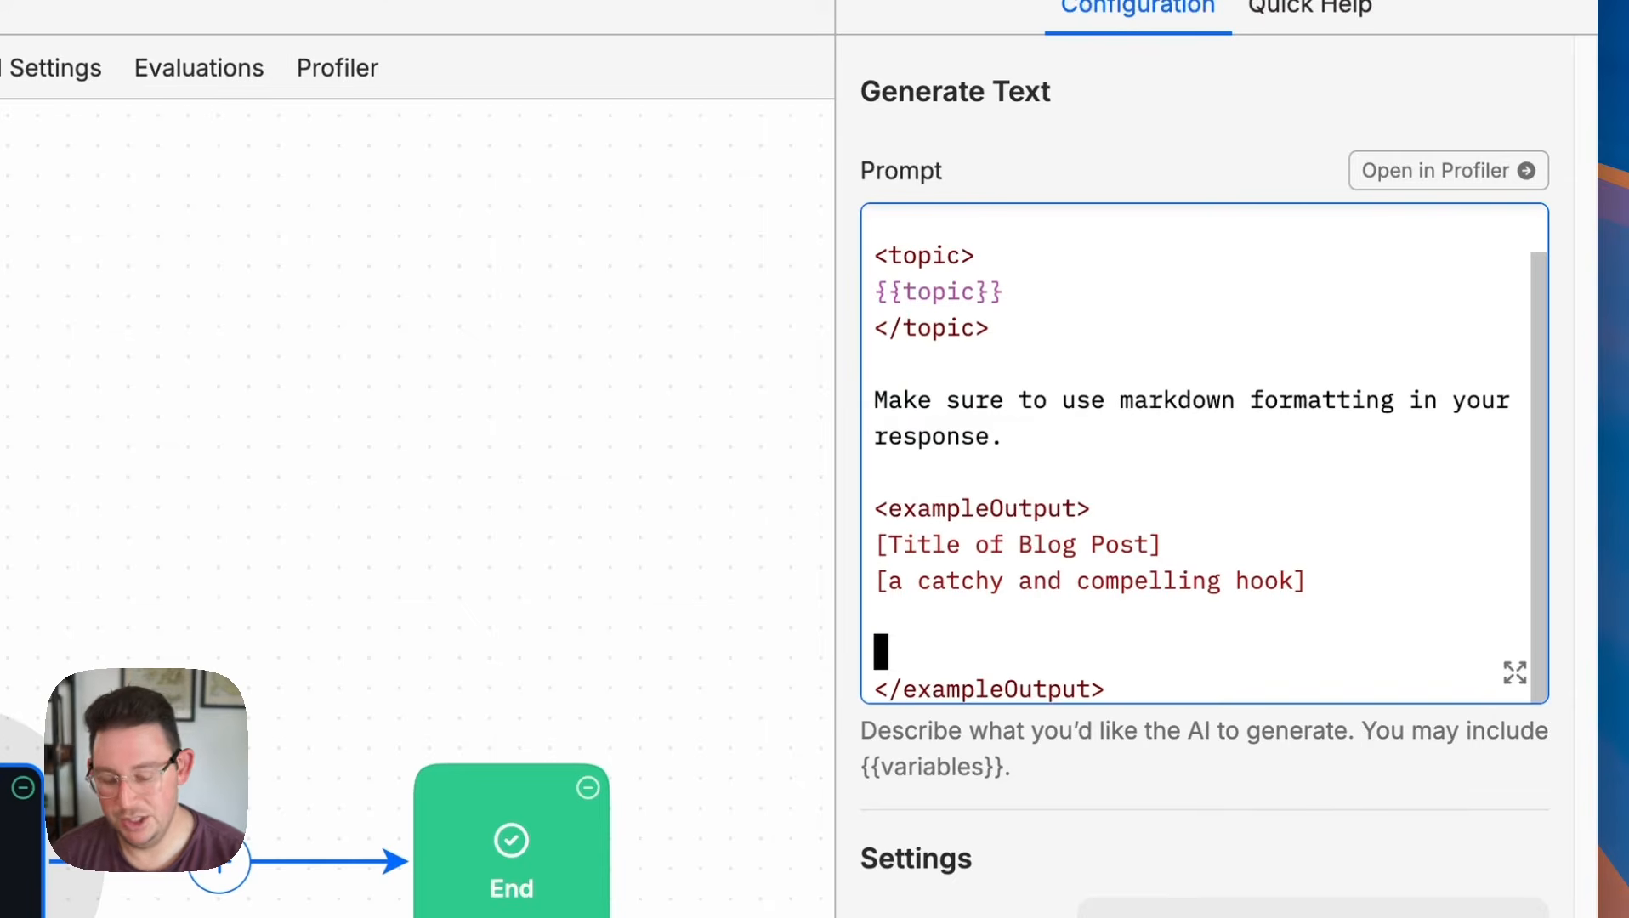
text([header)
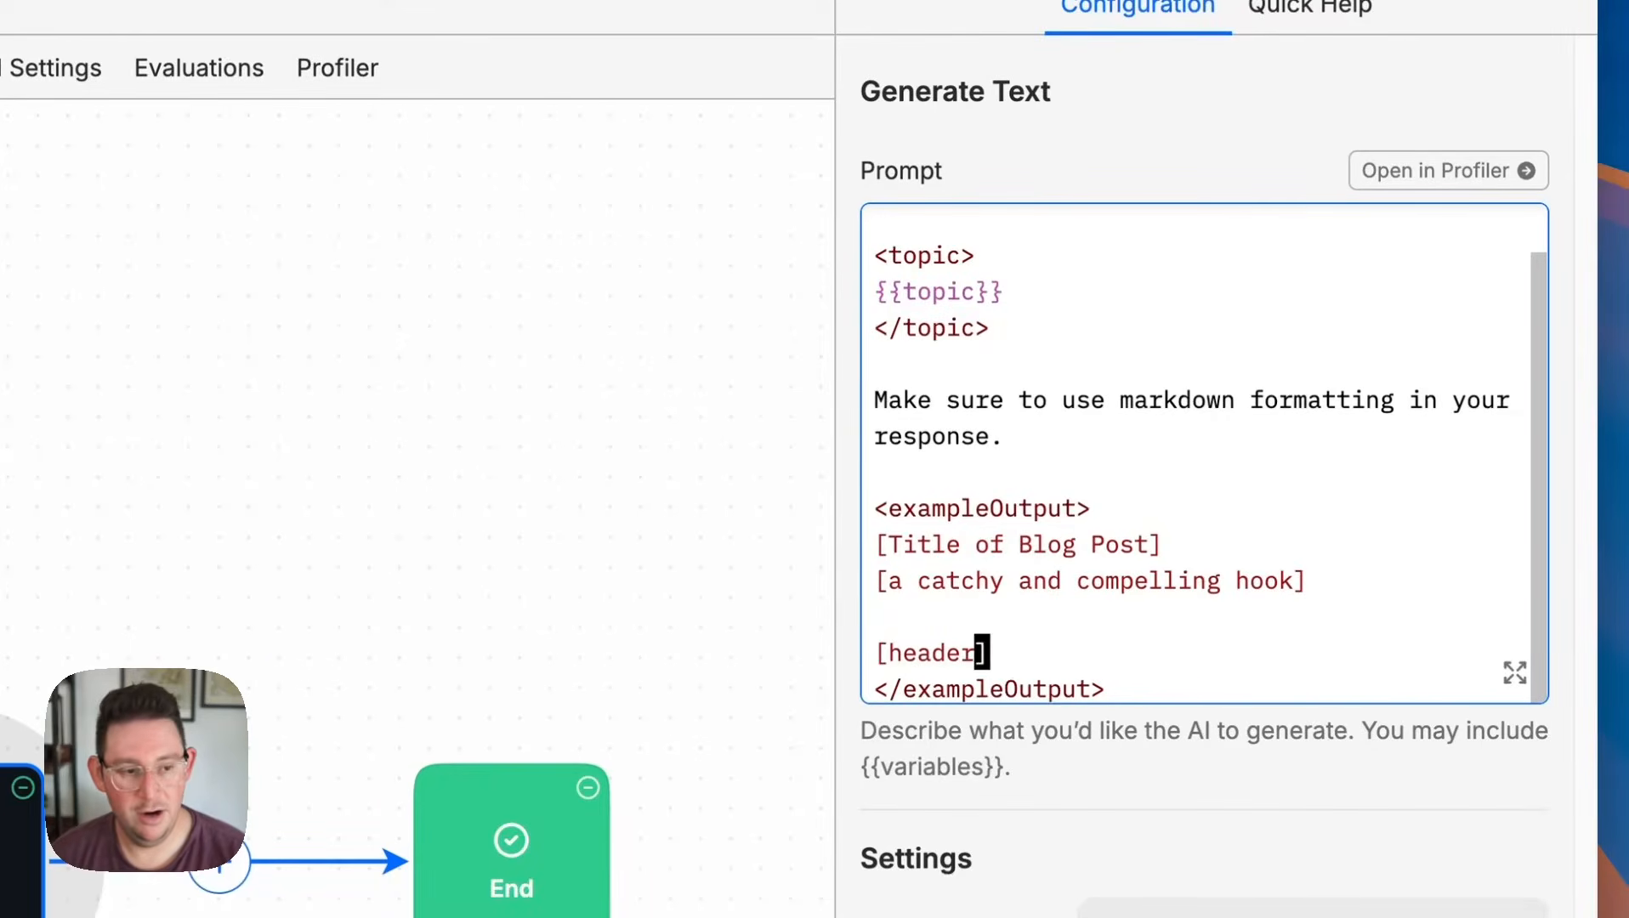
key(Right)
key(Return)
text([b)
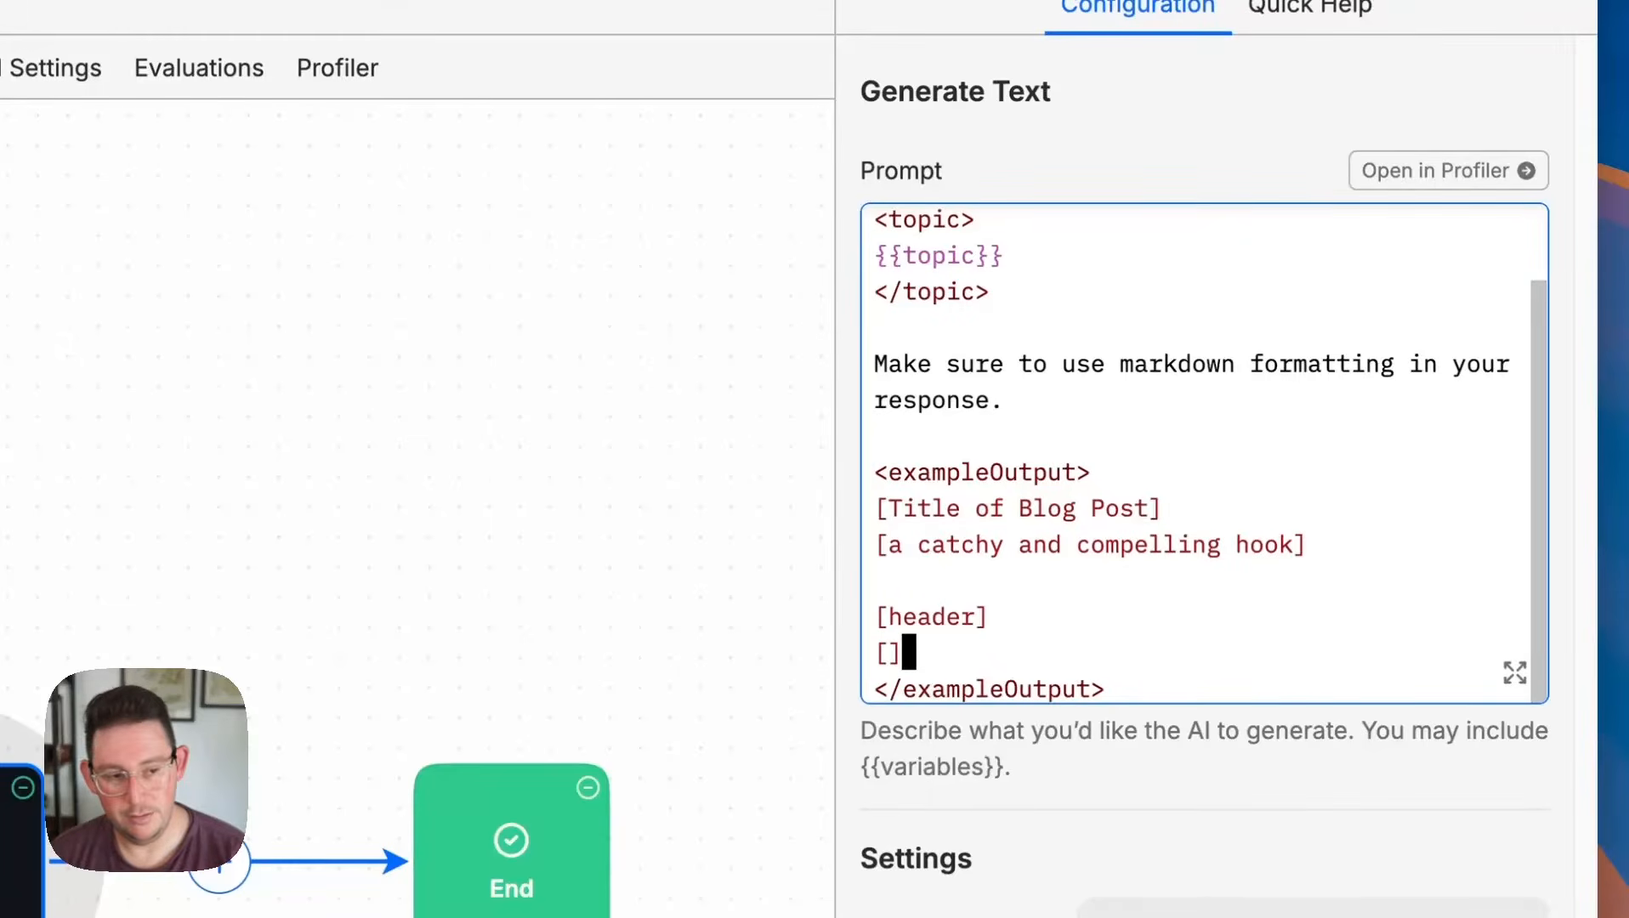
text(ody paragraph)
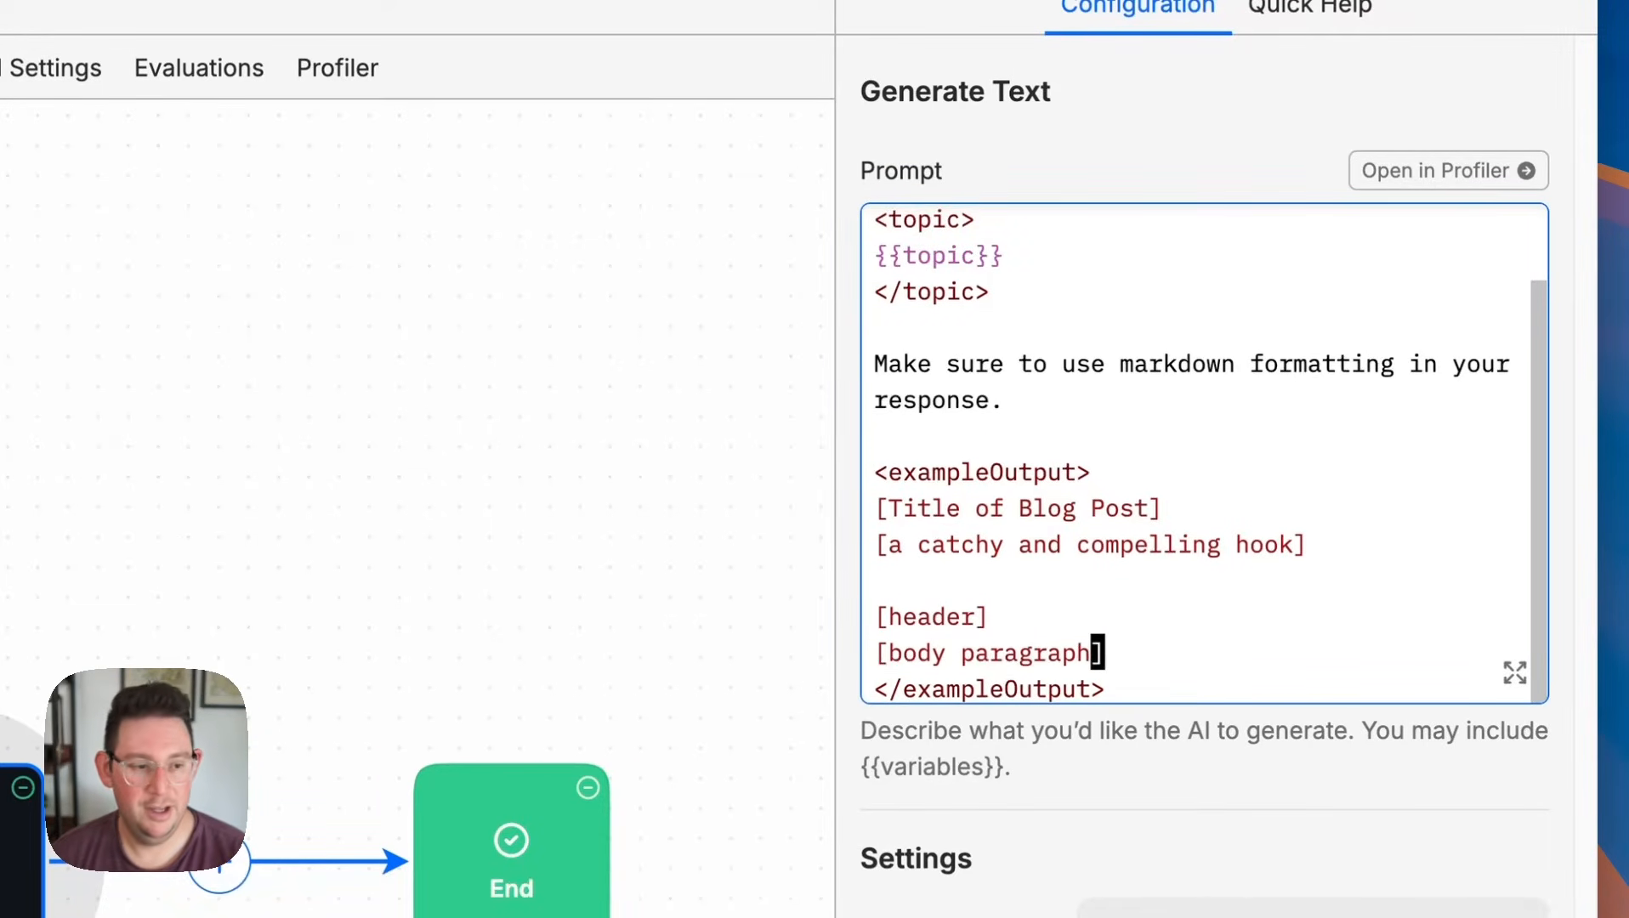
Add the placeholder [list of takeaways] on a new line below the body paragraph placeholder.
key(Right)
key(Return)
text([list o)
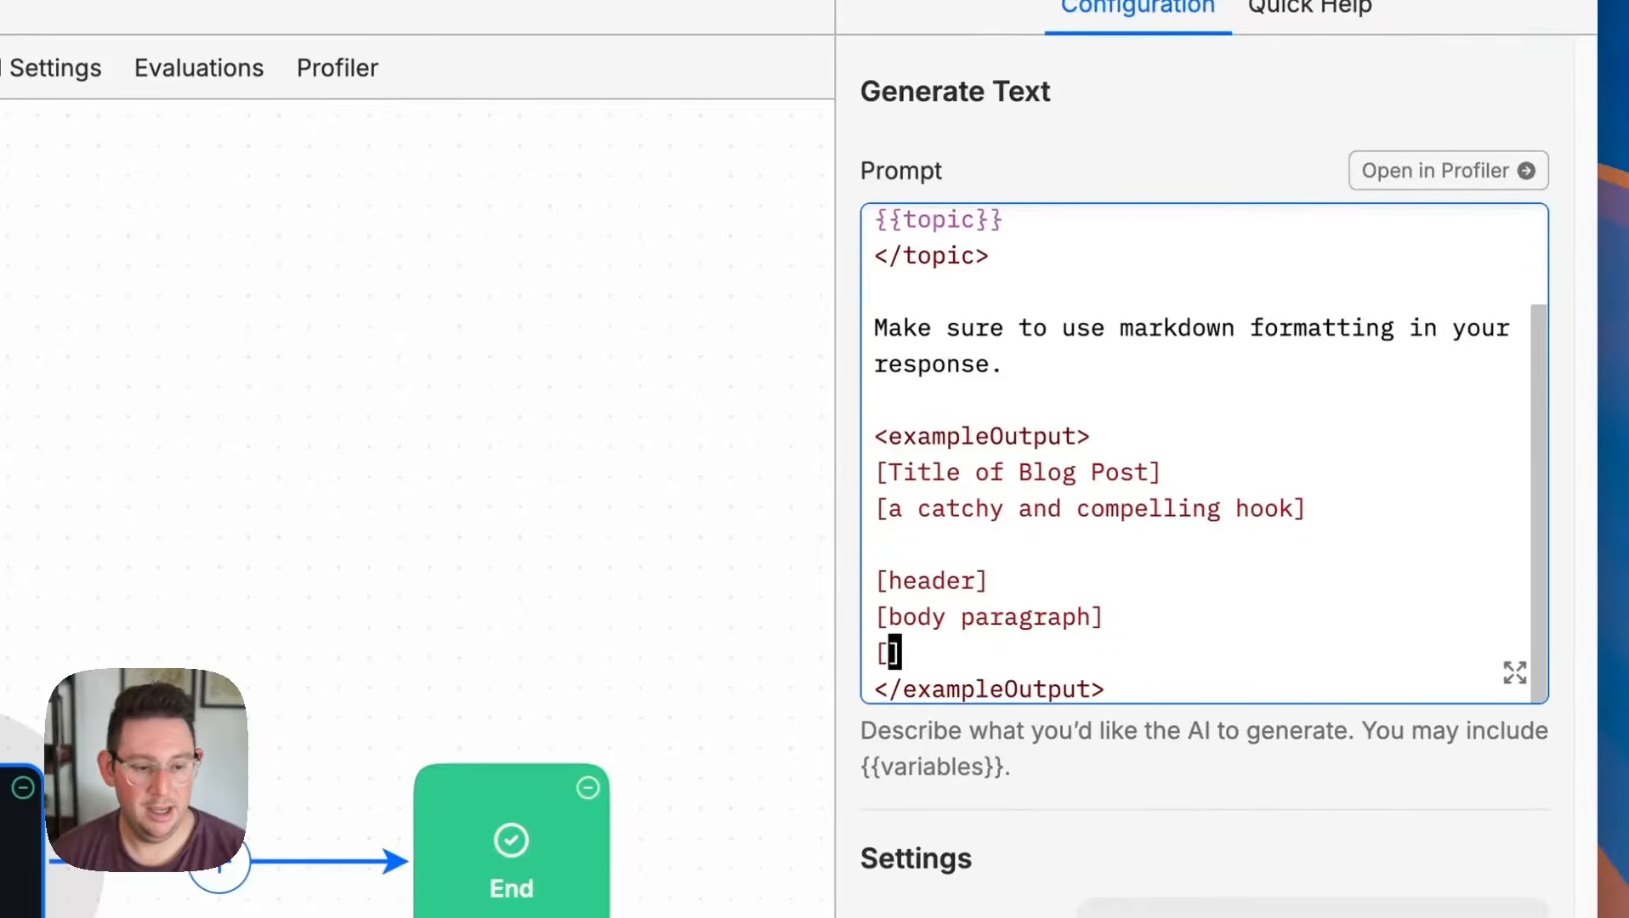
text(f takeaways)
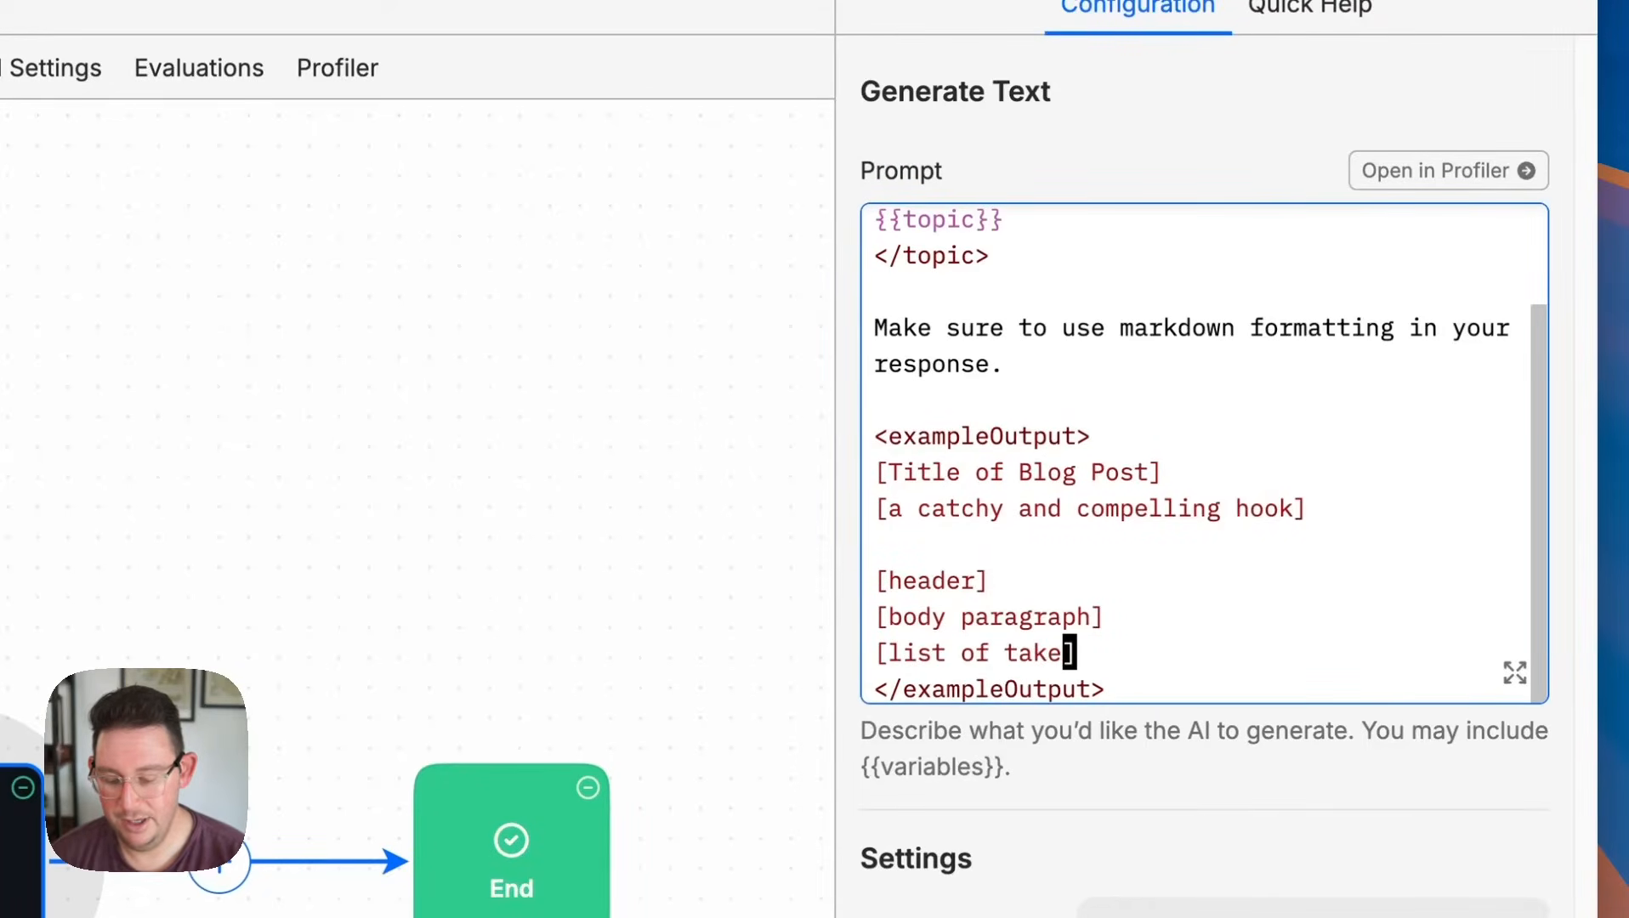
key(Right)
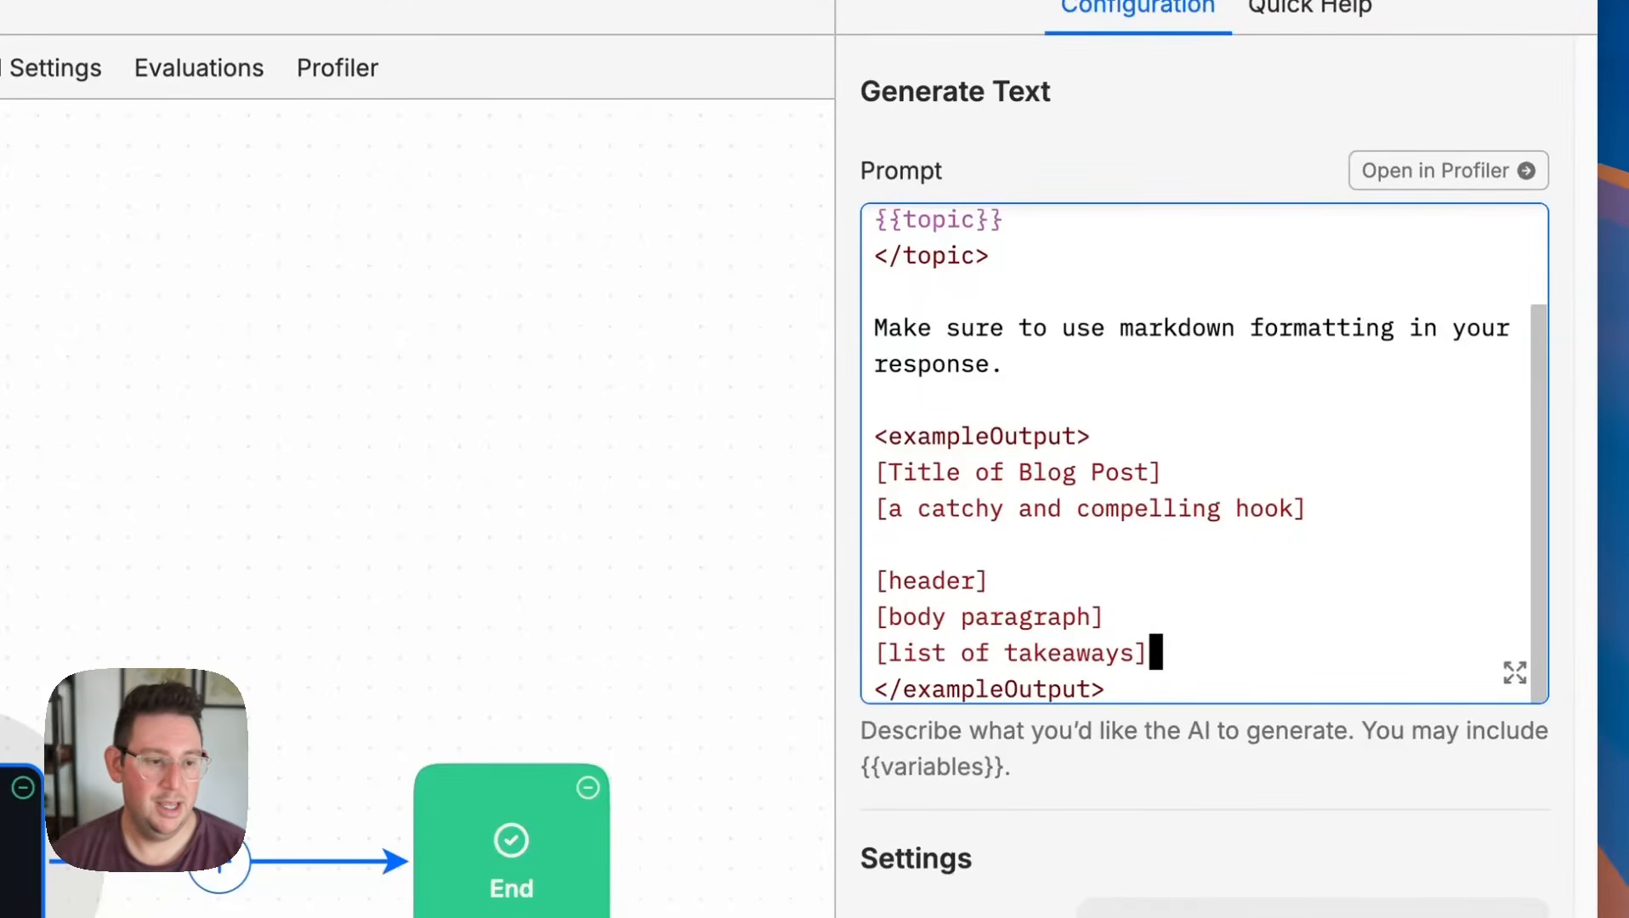
Duplicate the [header], [body paragraph] and [list of takeaways] placeholders as a second section below the first, separated by a blank line.
drag(1163, 643, 873, 582)
click(1191, 655)
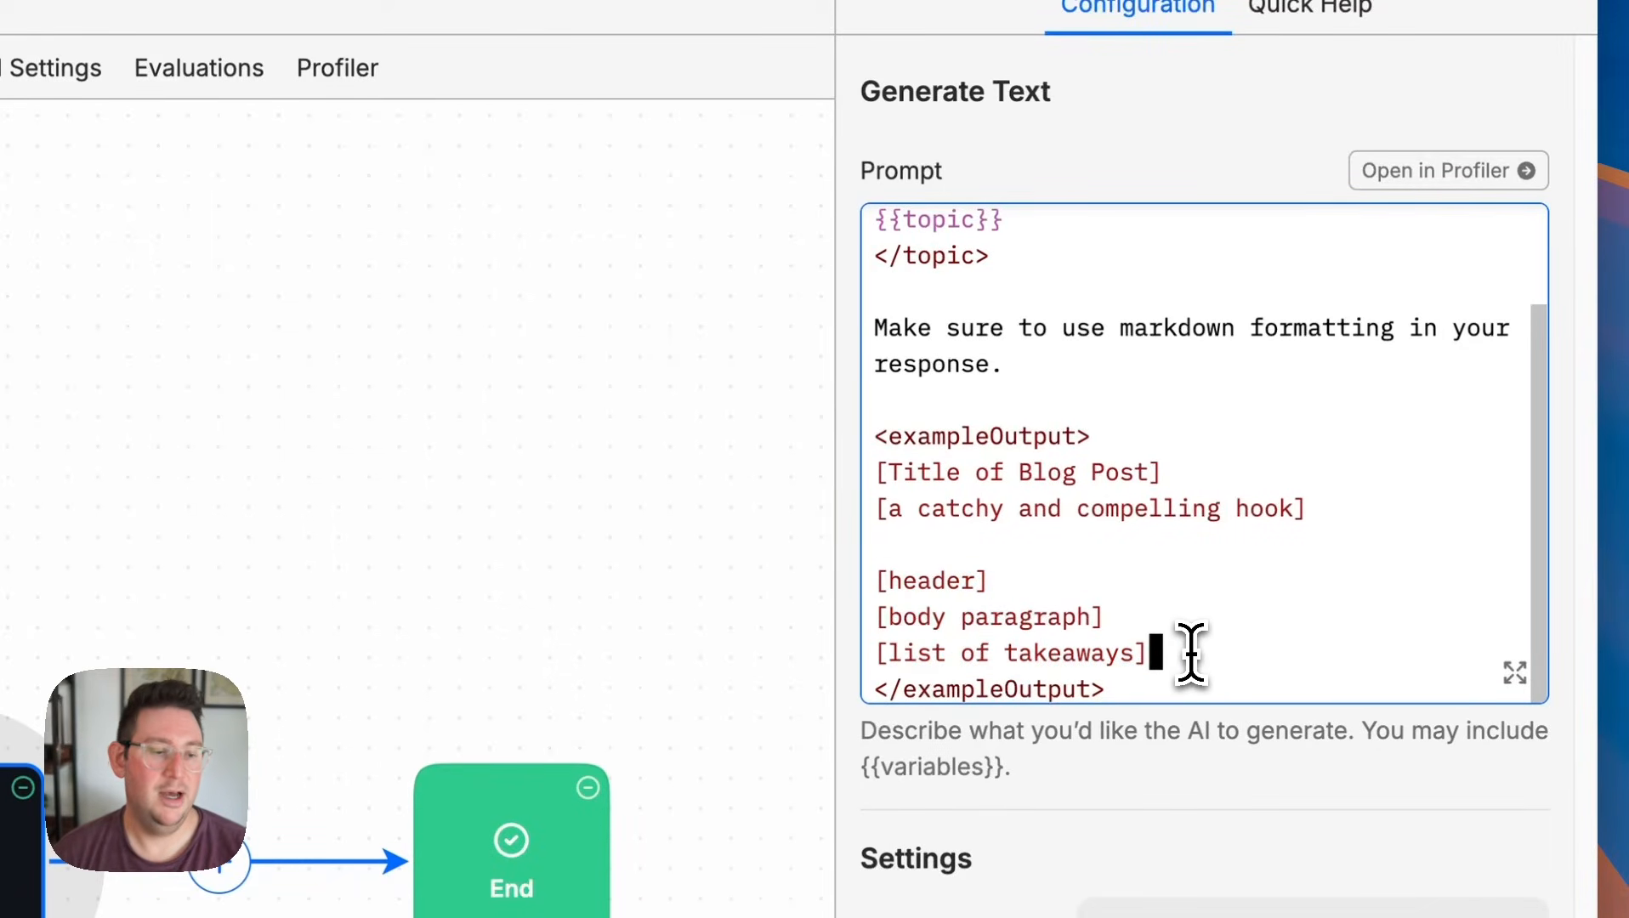
key(Return)
key(Return)
key(super+v)
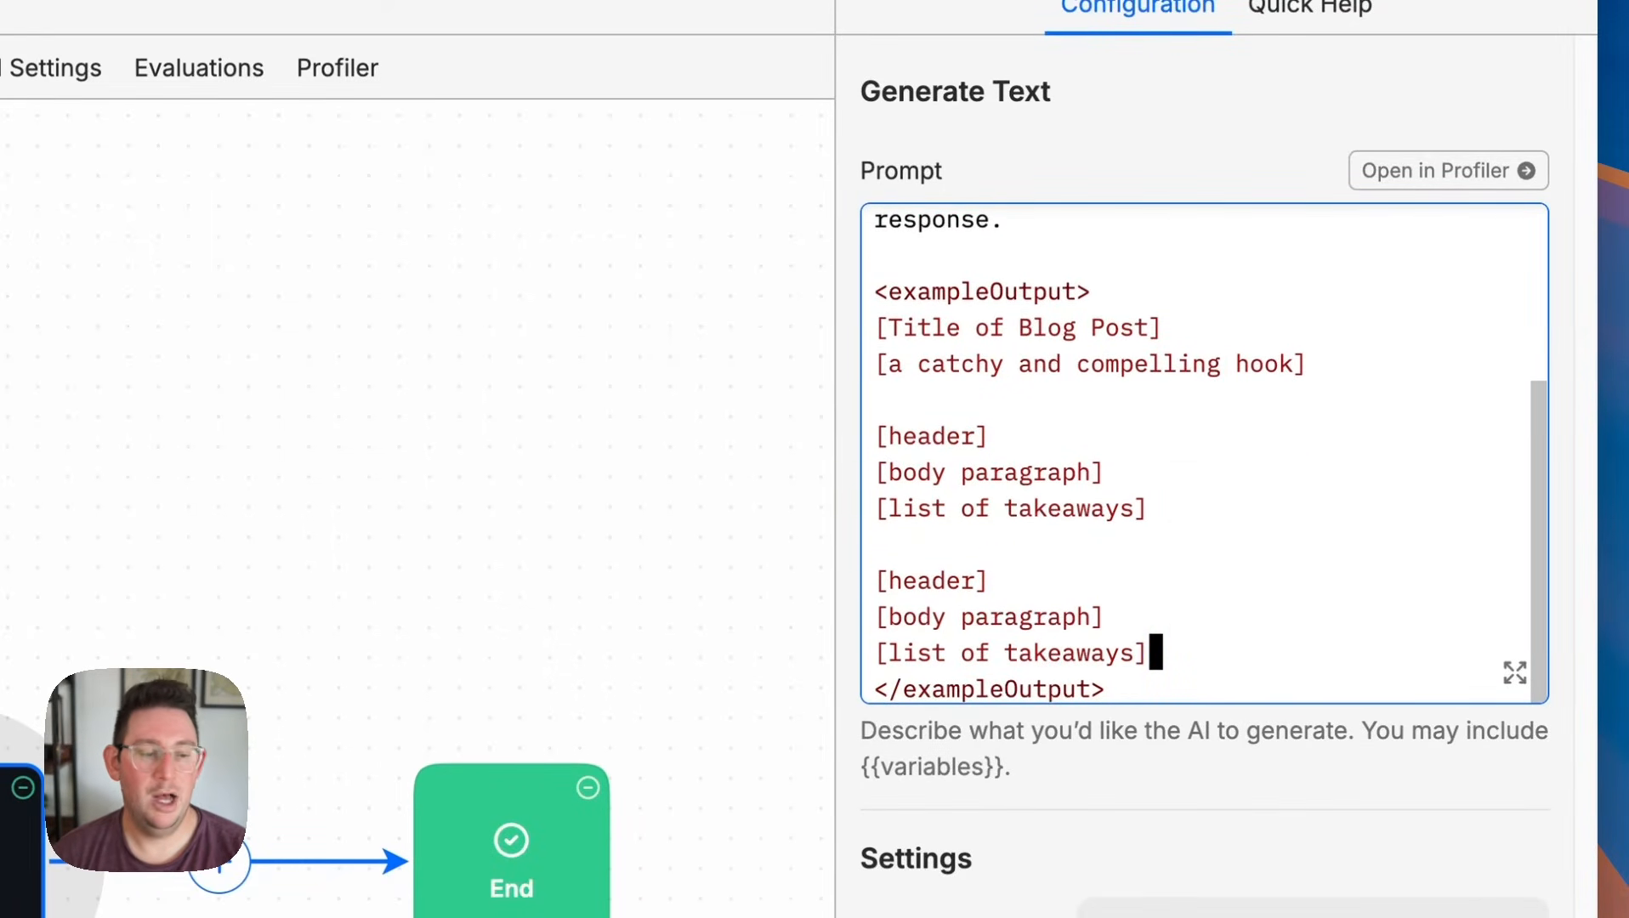
Add the placeholder [conclusion] after a blank line below the second takeaways placeholder, and review the whole prompt.
key(Return)
key(Return)
text([concl)
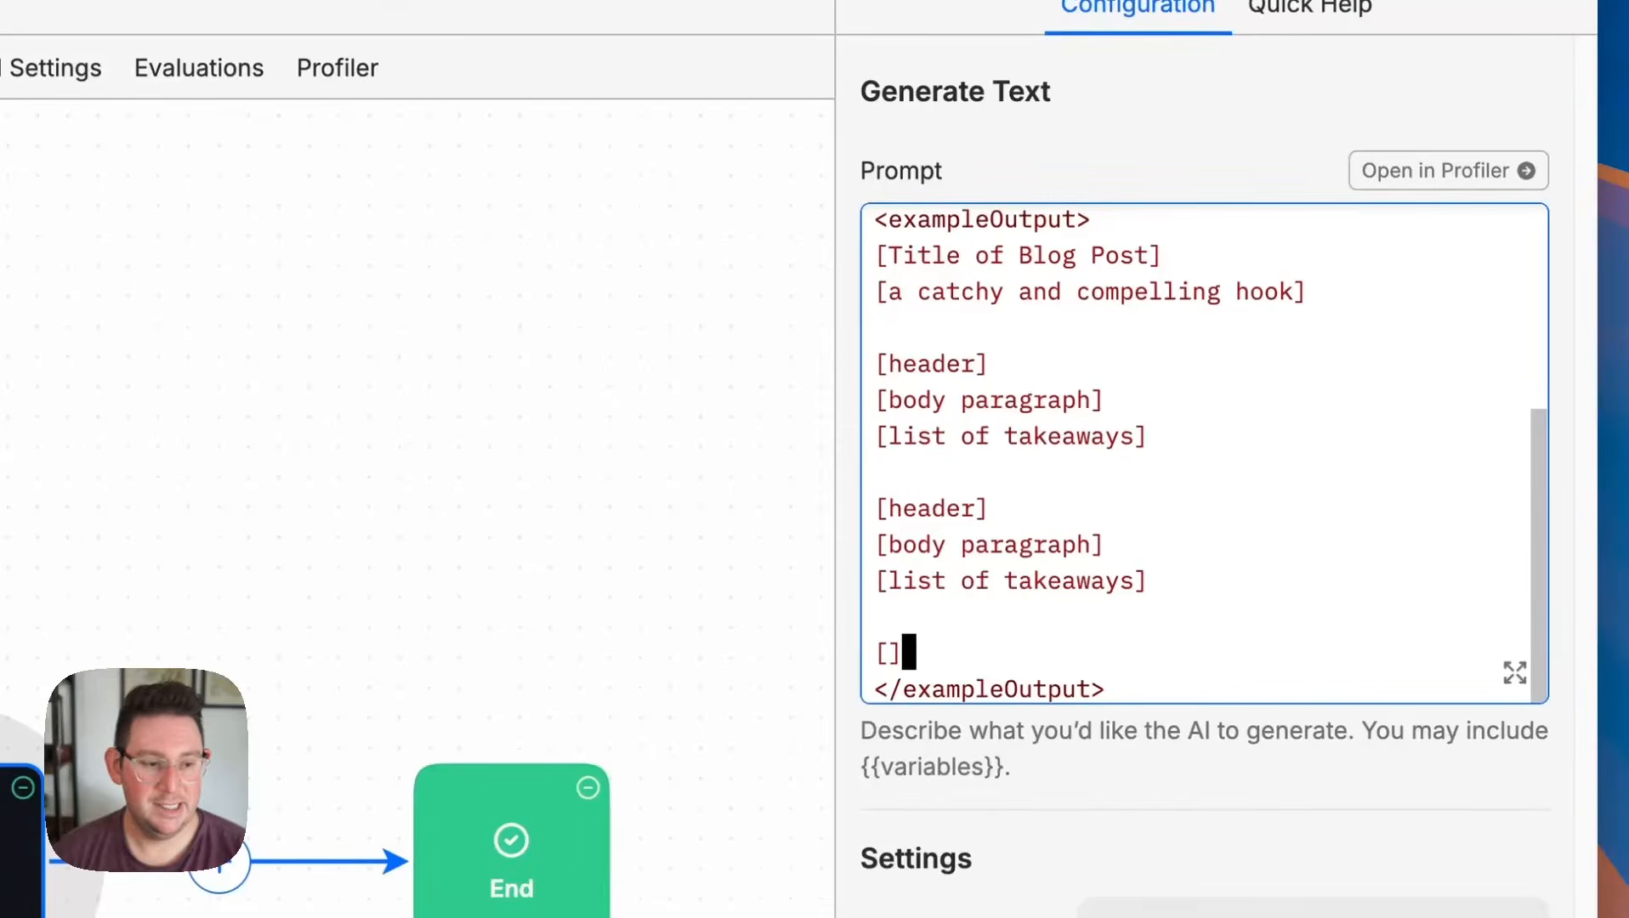
text(usion)
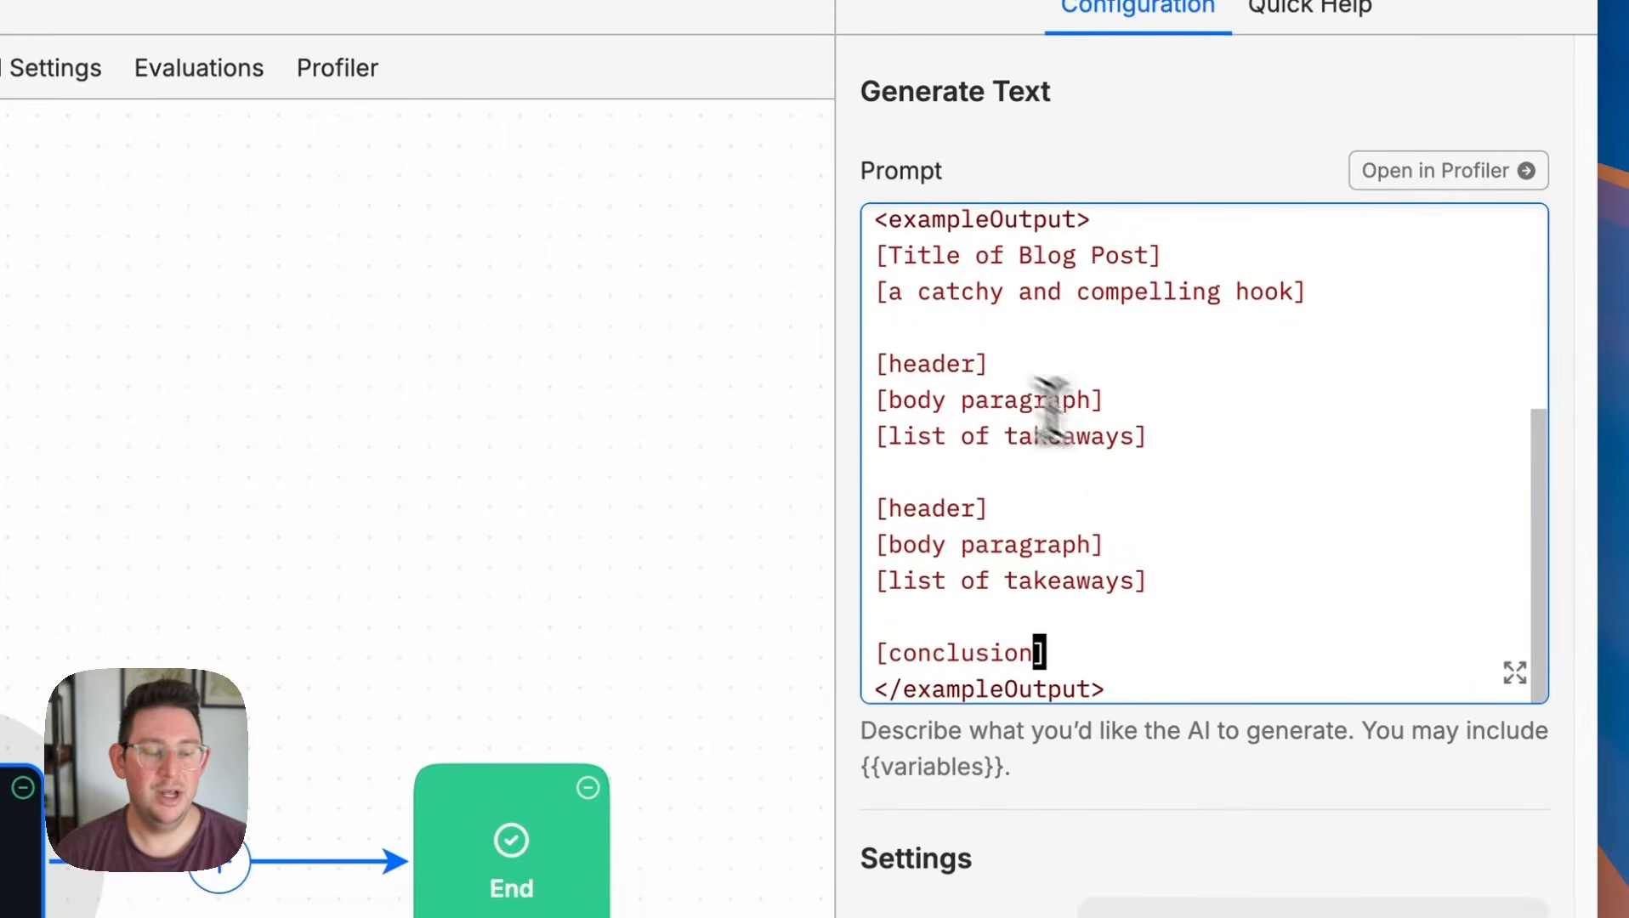
scroll(1055, 407, up, 5)
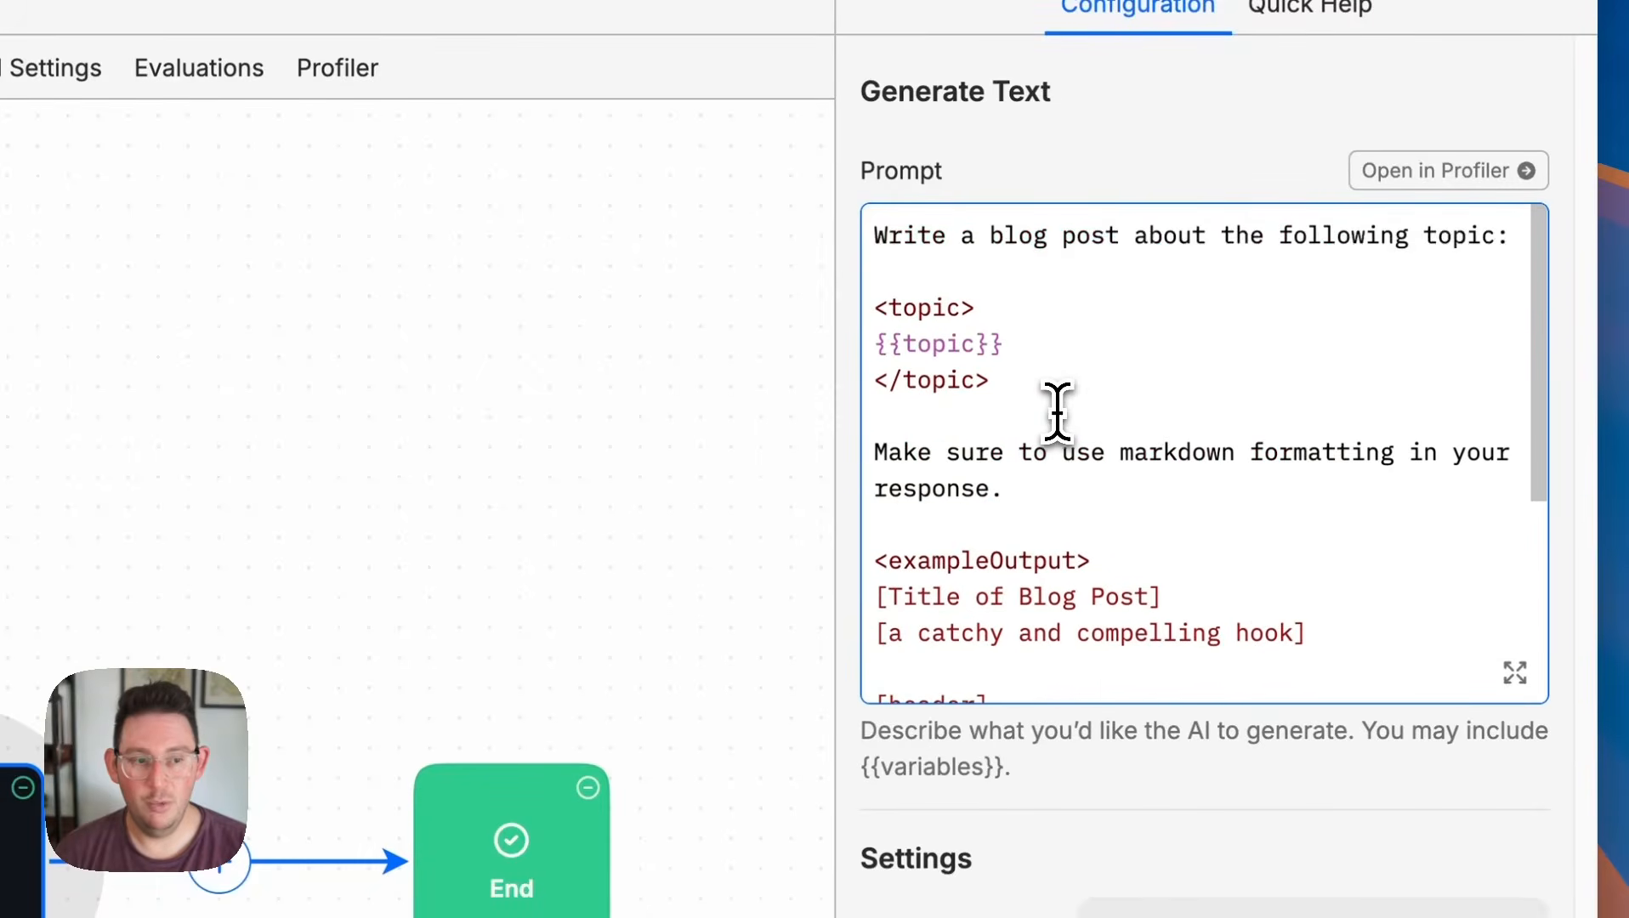
scroll(1059, 415, down, 1)
scroll(1055, 417, down, 3)
scroll(1054, 408, up, 5)
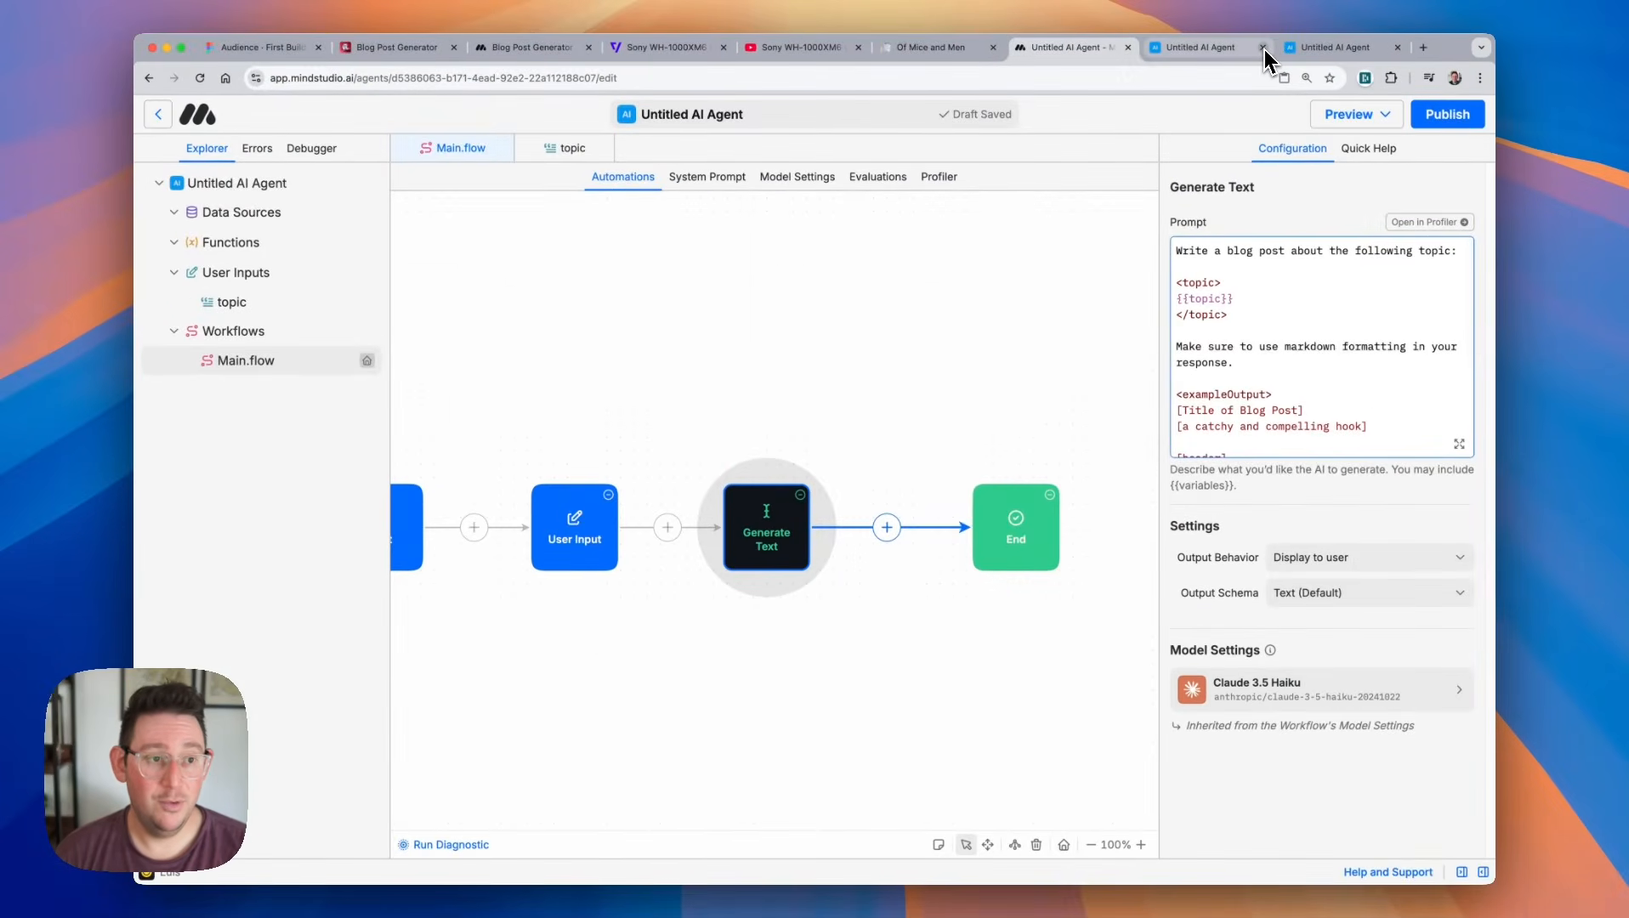
Close the two old run pages of the untitled agent and open its current draft for a fresh run.
click(1253, 35)
click(1265, 49)
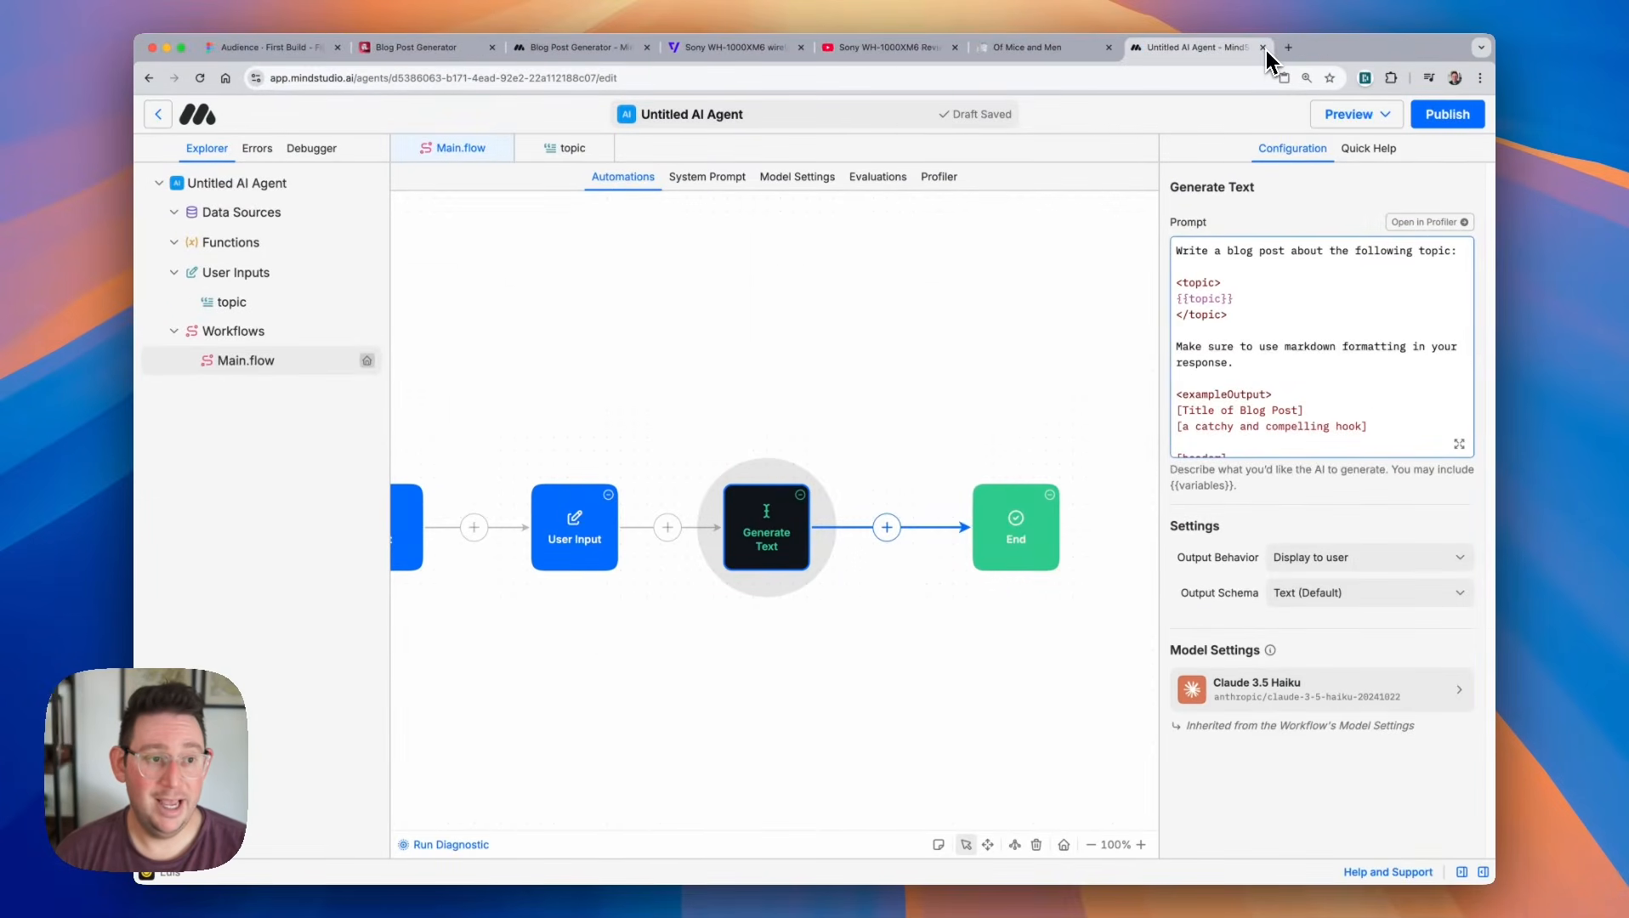
click(1384, 119)
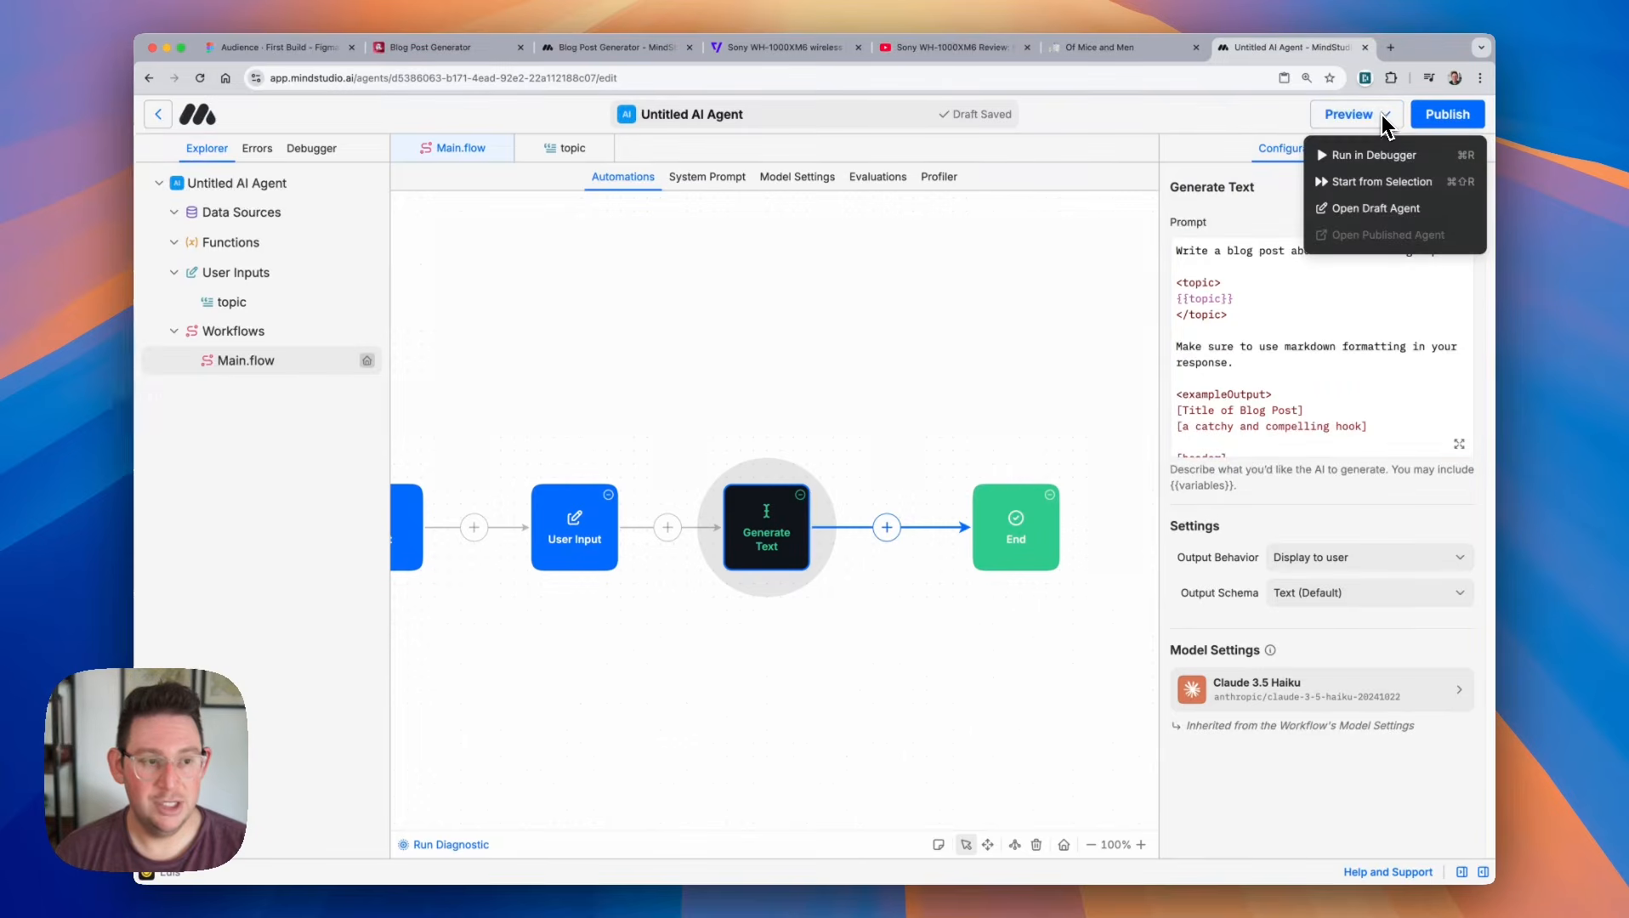
click(1372, 210)
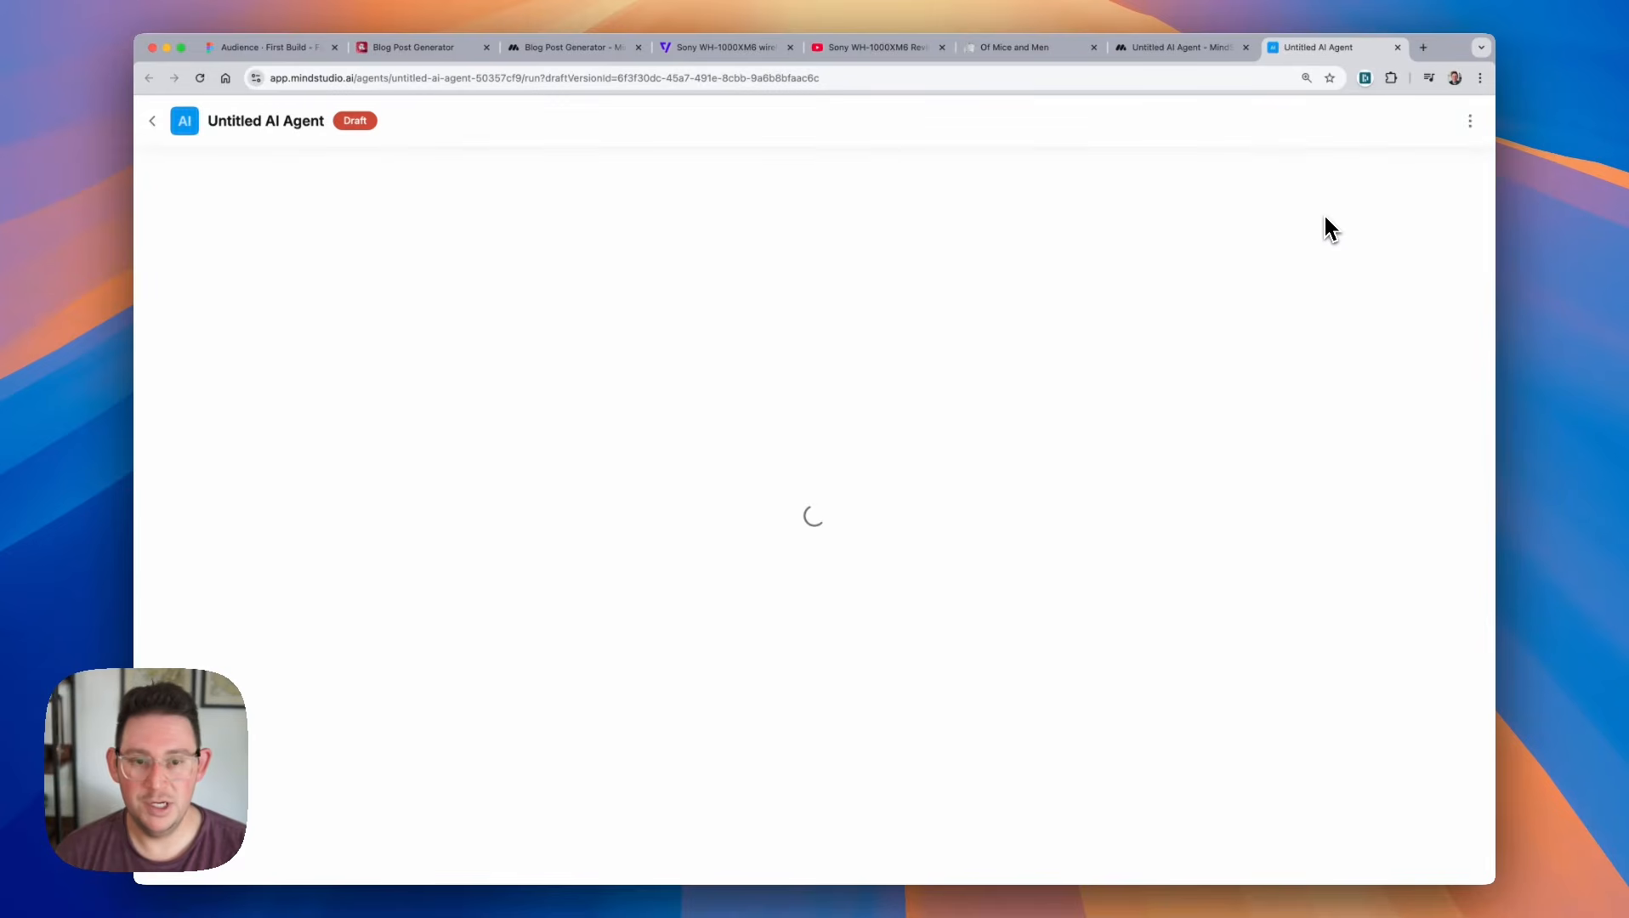
Submit the topic "wildcats from the jungle to the mountains" to generate a blog post with the draft agent.
click(850, 490)
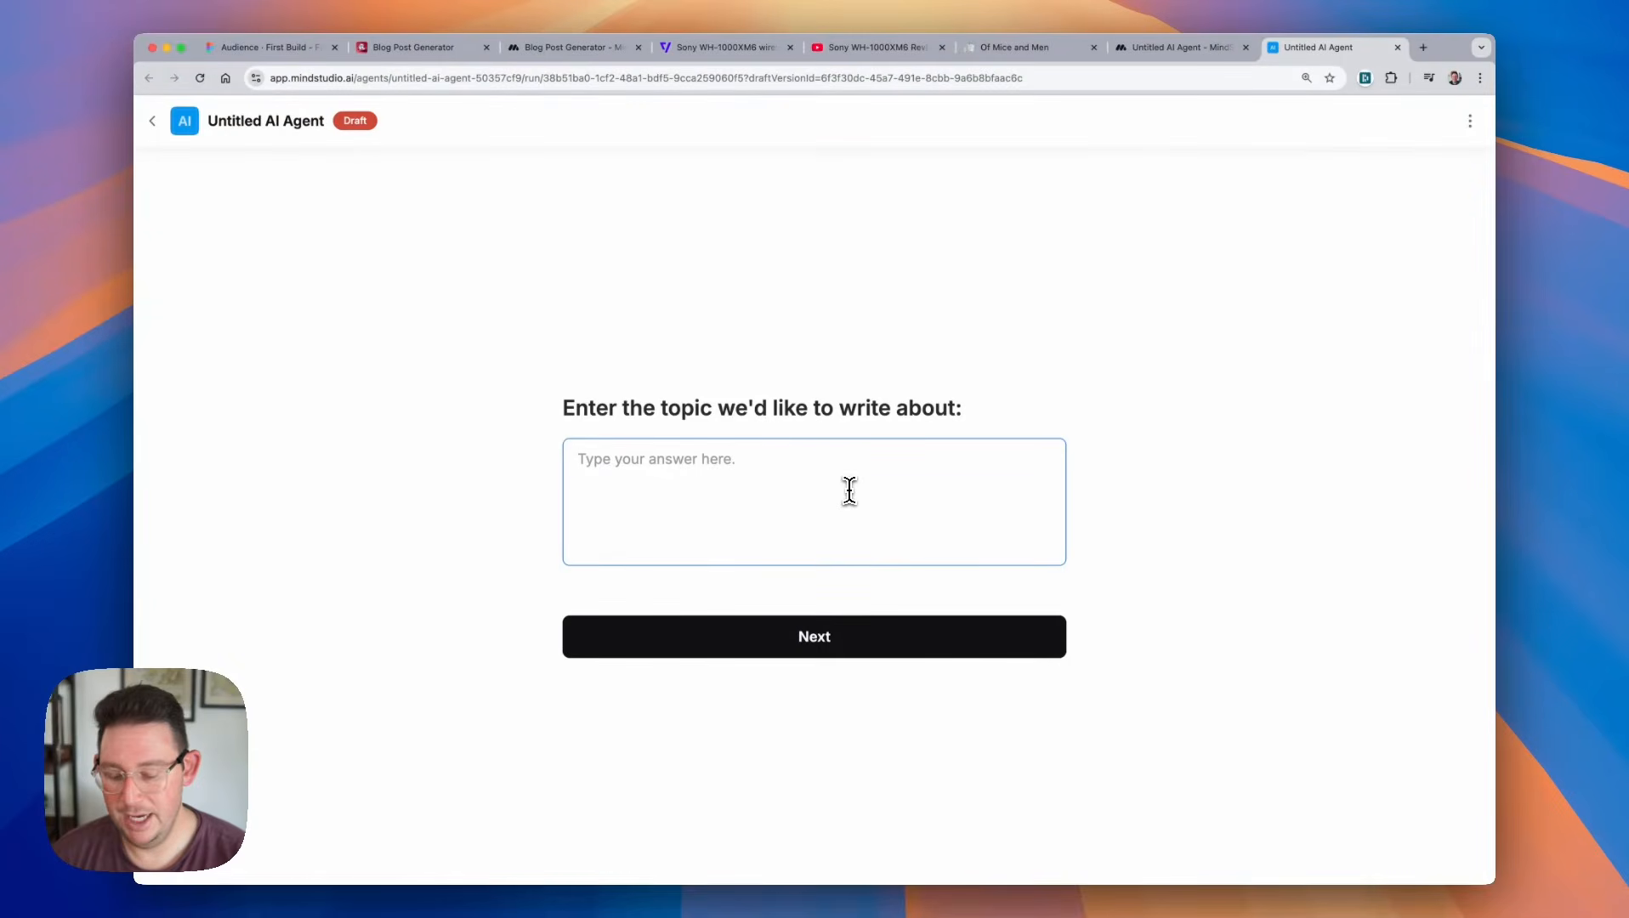
text(wi)
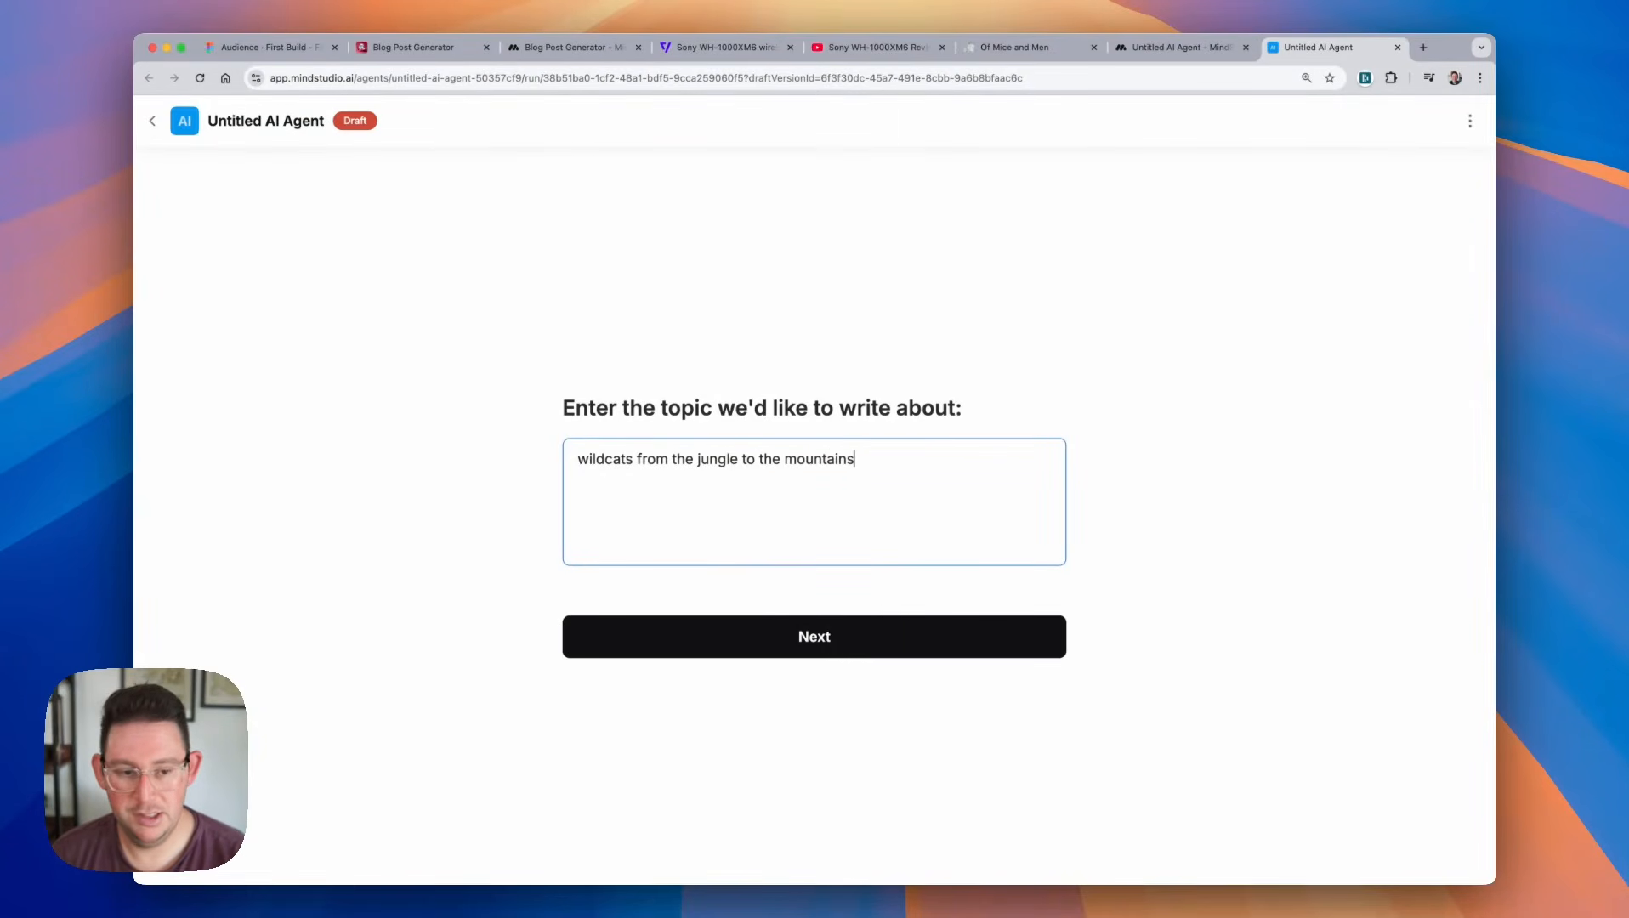
click(946, 653)
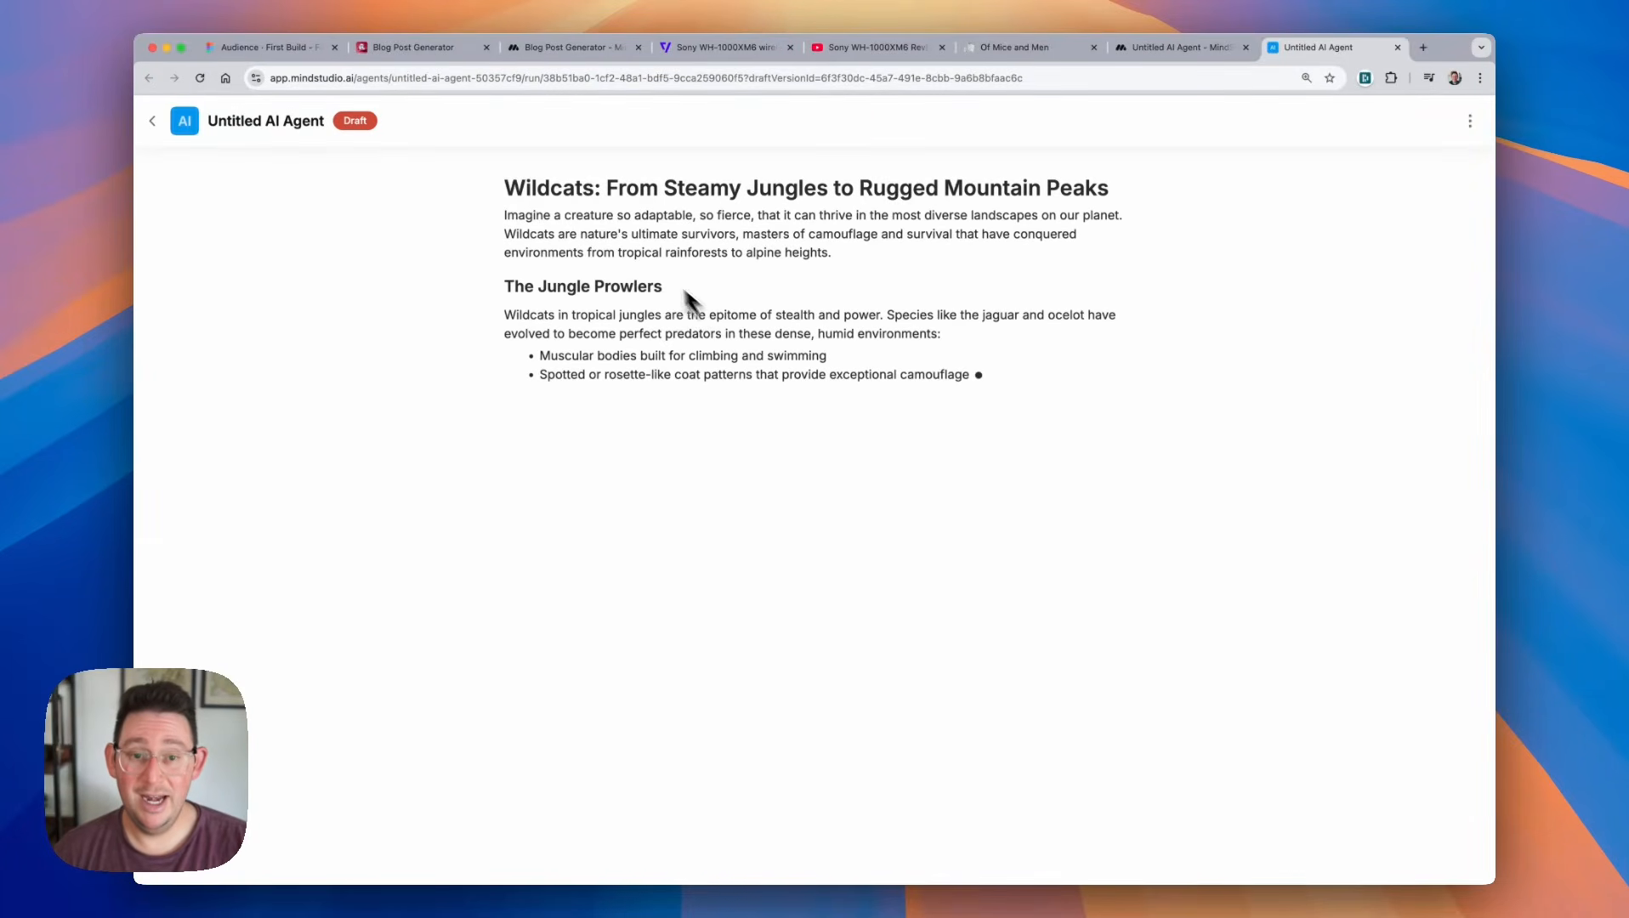
Examine the generated wildcats post's title, section headers, takeaway lists and conclusion against the example output structure.
drag(558, 194, 1064, 195)
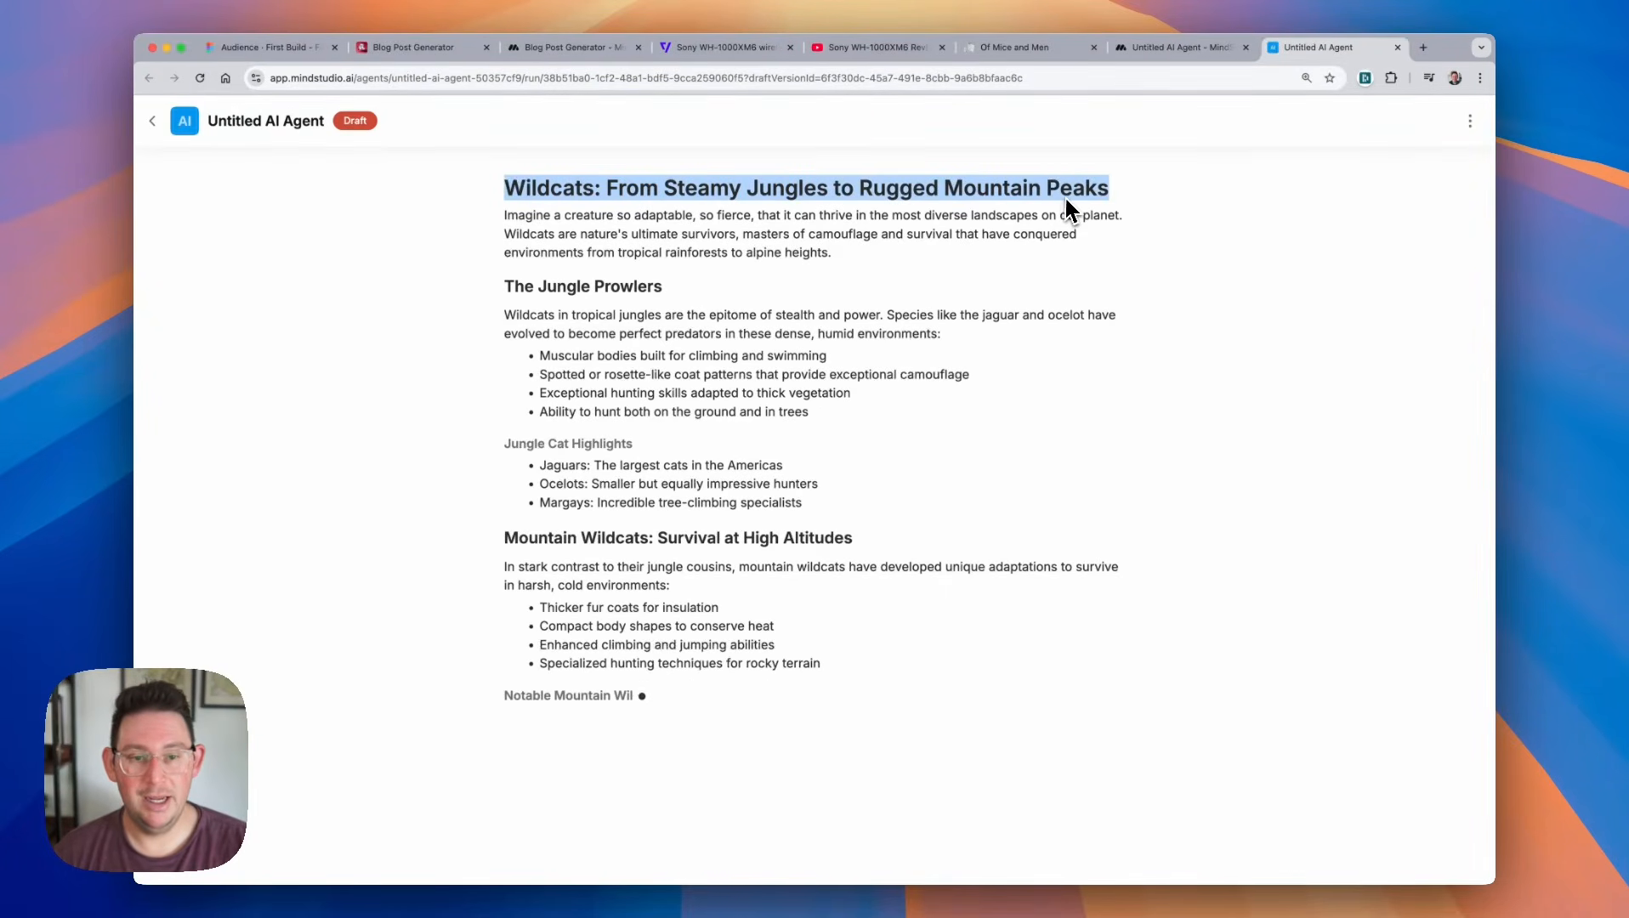
triple_click(525, 295)
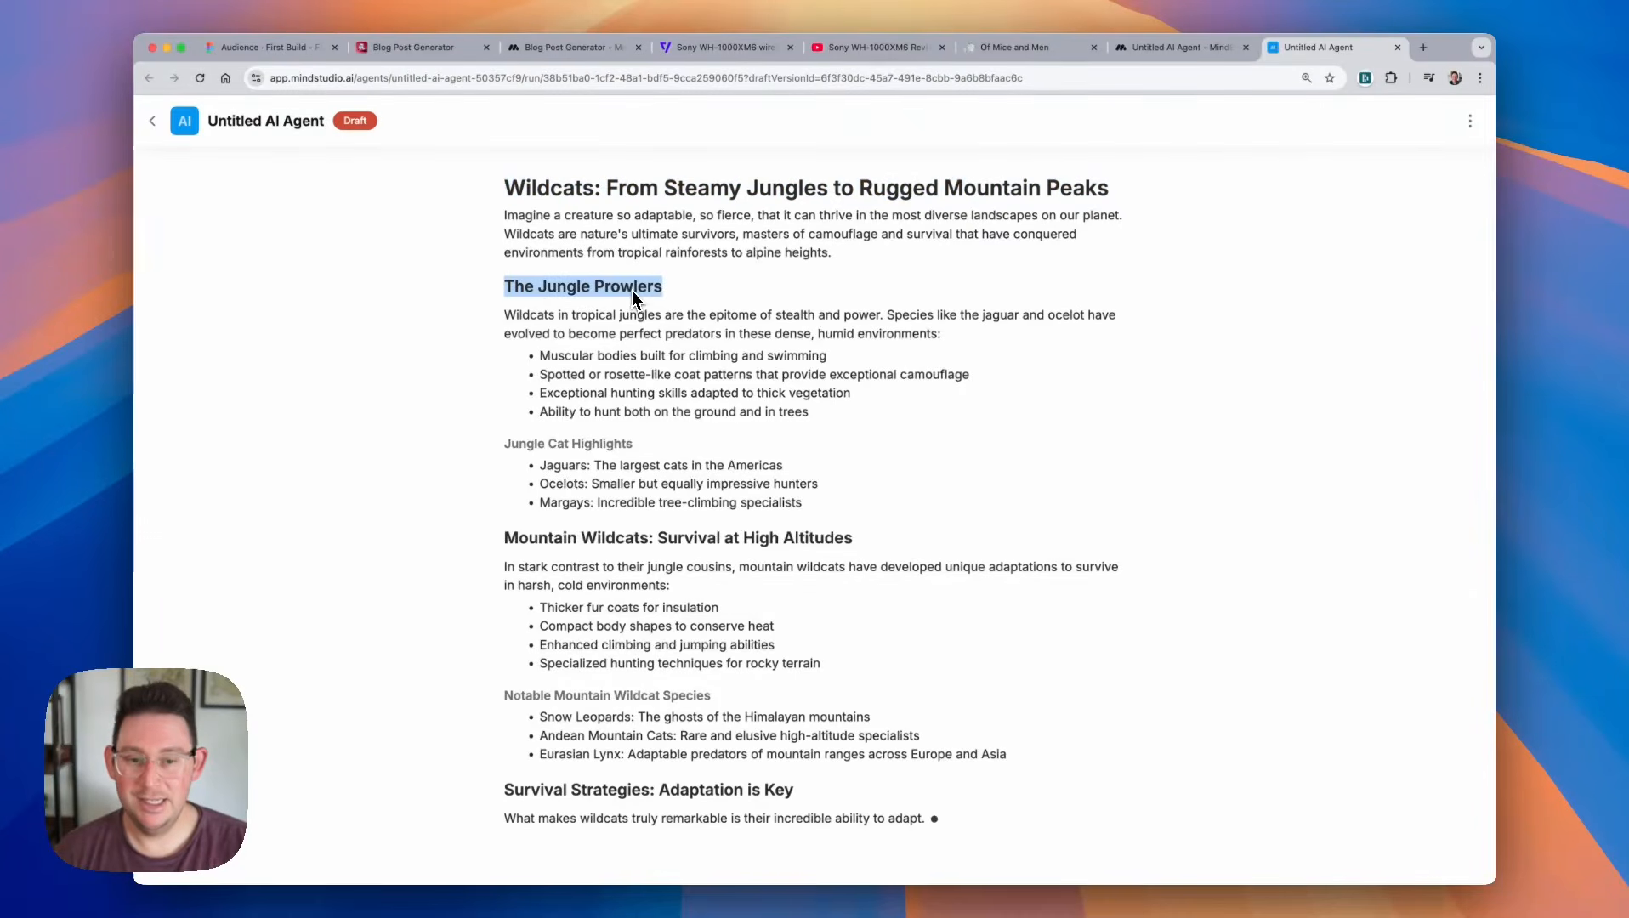
double_click(515, 445)
drag(514, 448, 626, 449)
scroll(587, 468, down, 3)
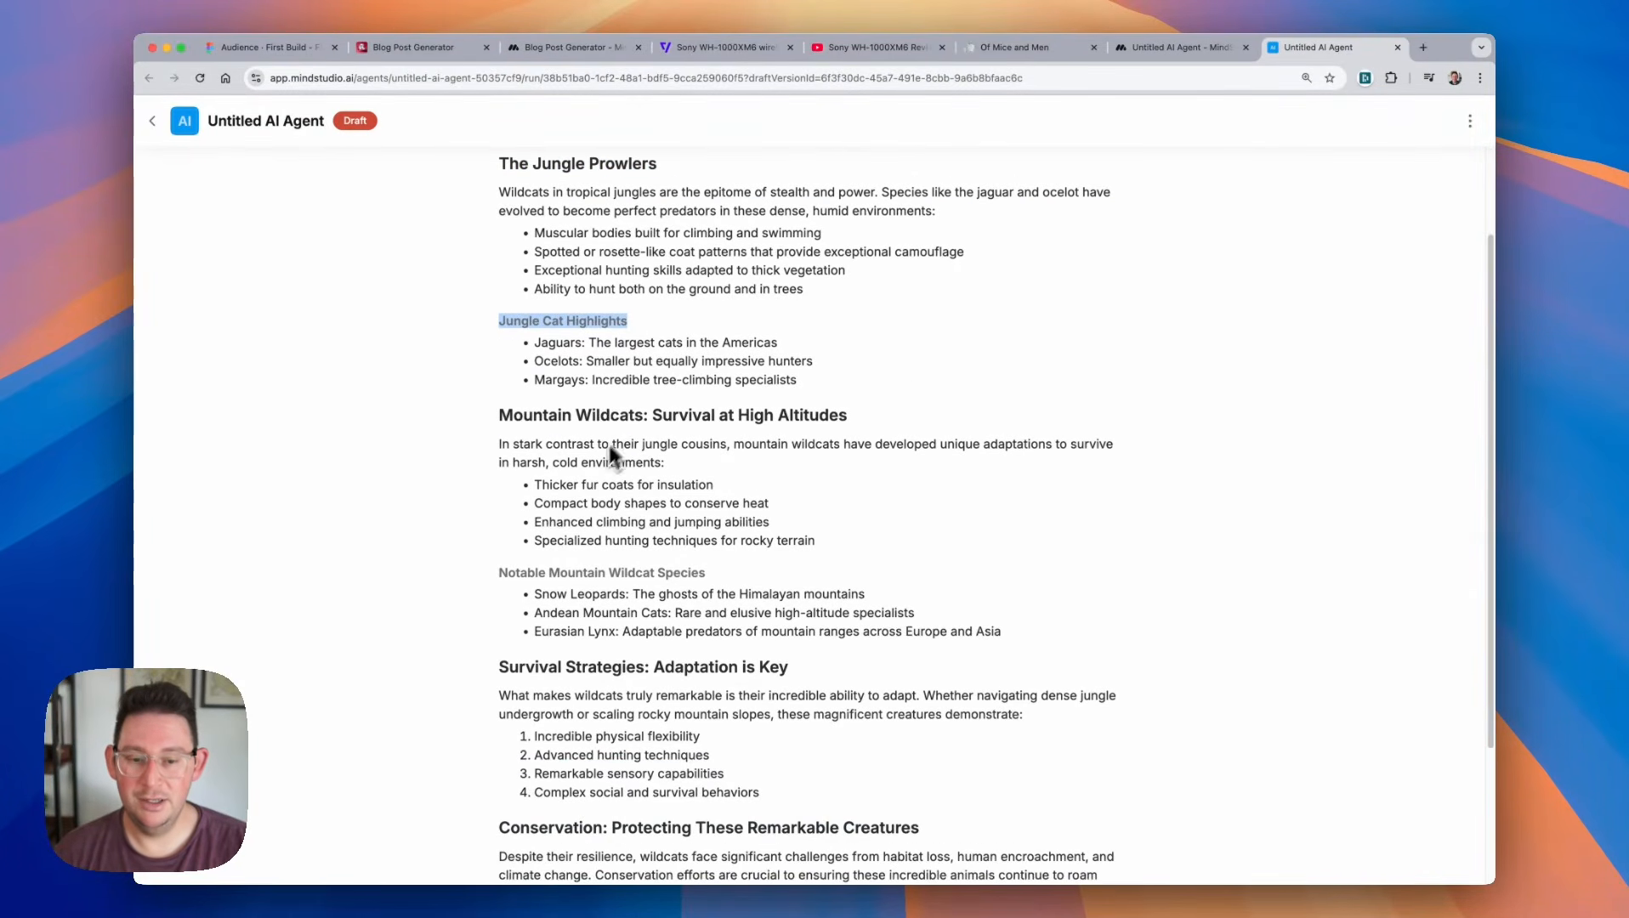
double_click(530, 572)
drag(530, 572, 701, 579)
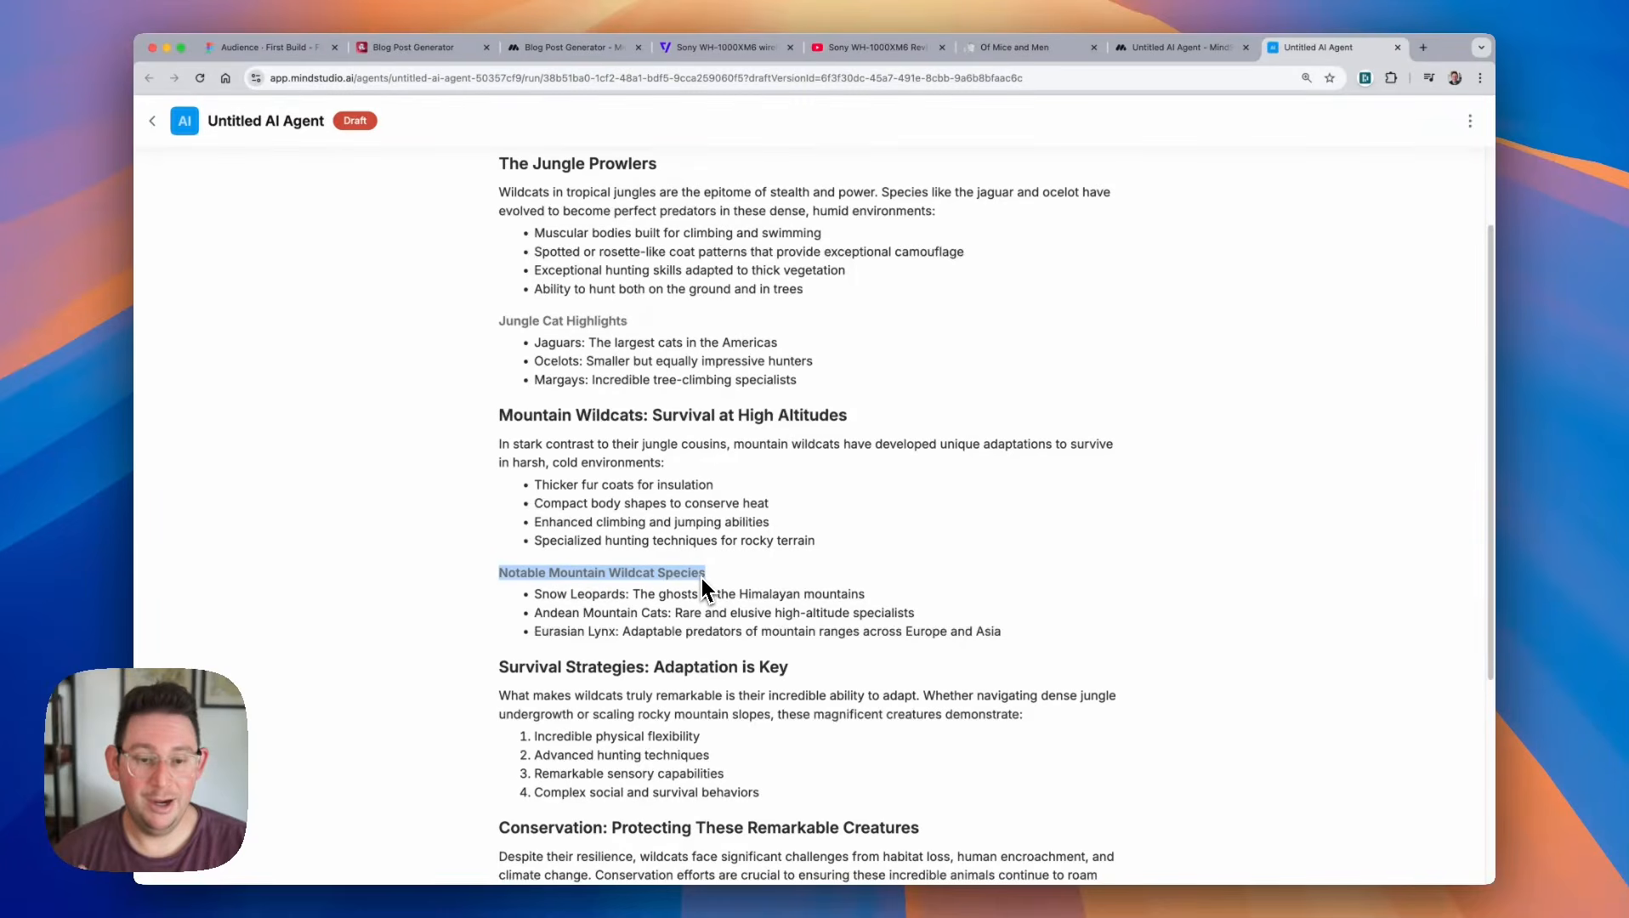
scroll(707, 580, down, 5)
scroll(618, 374, up, 3)
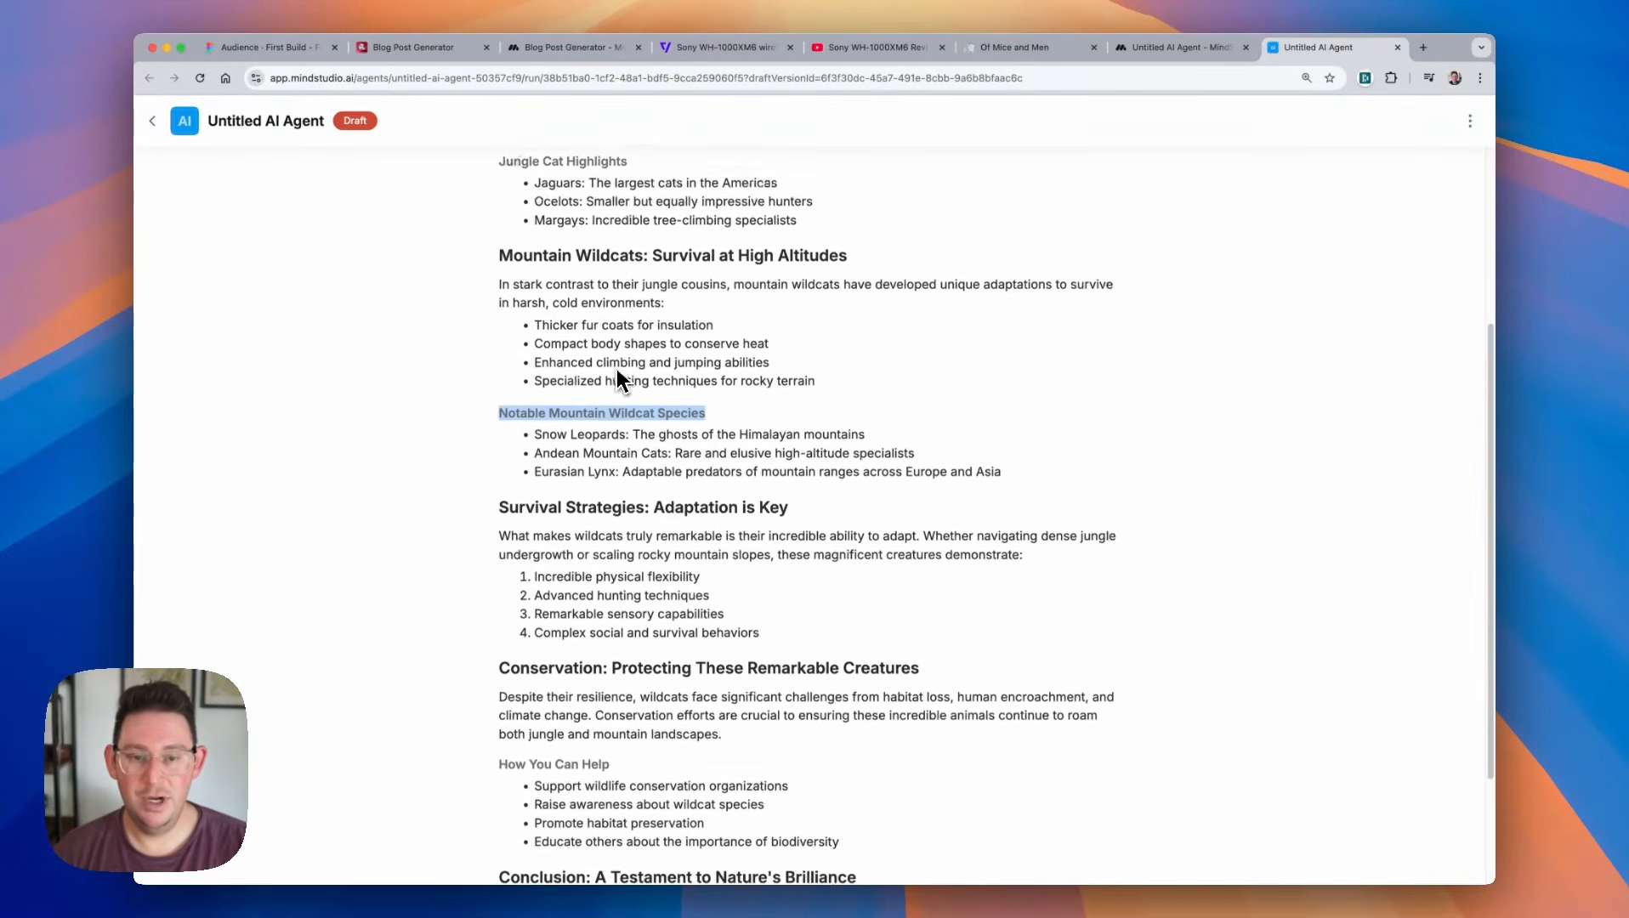
scroll(617, 374, up, 3)
scroll(625, 416, down, 4)
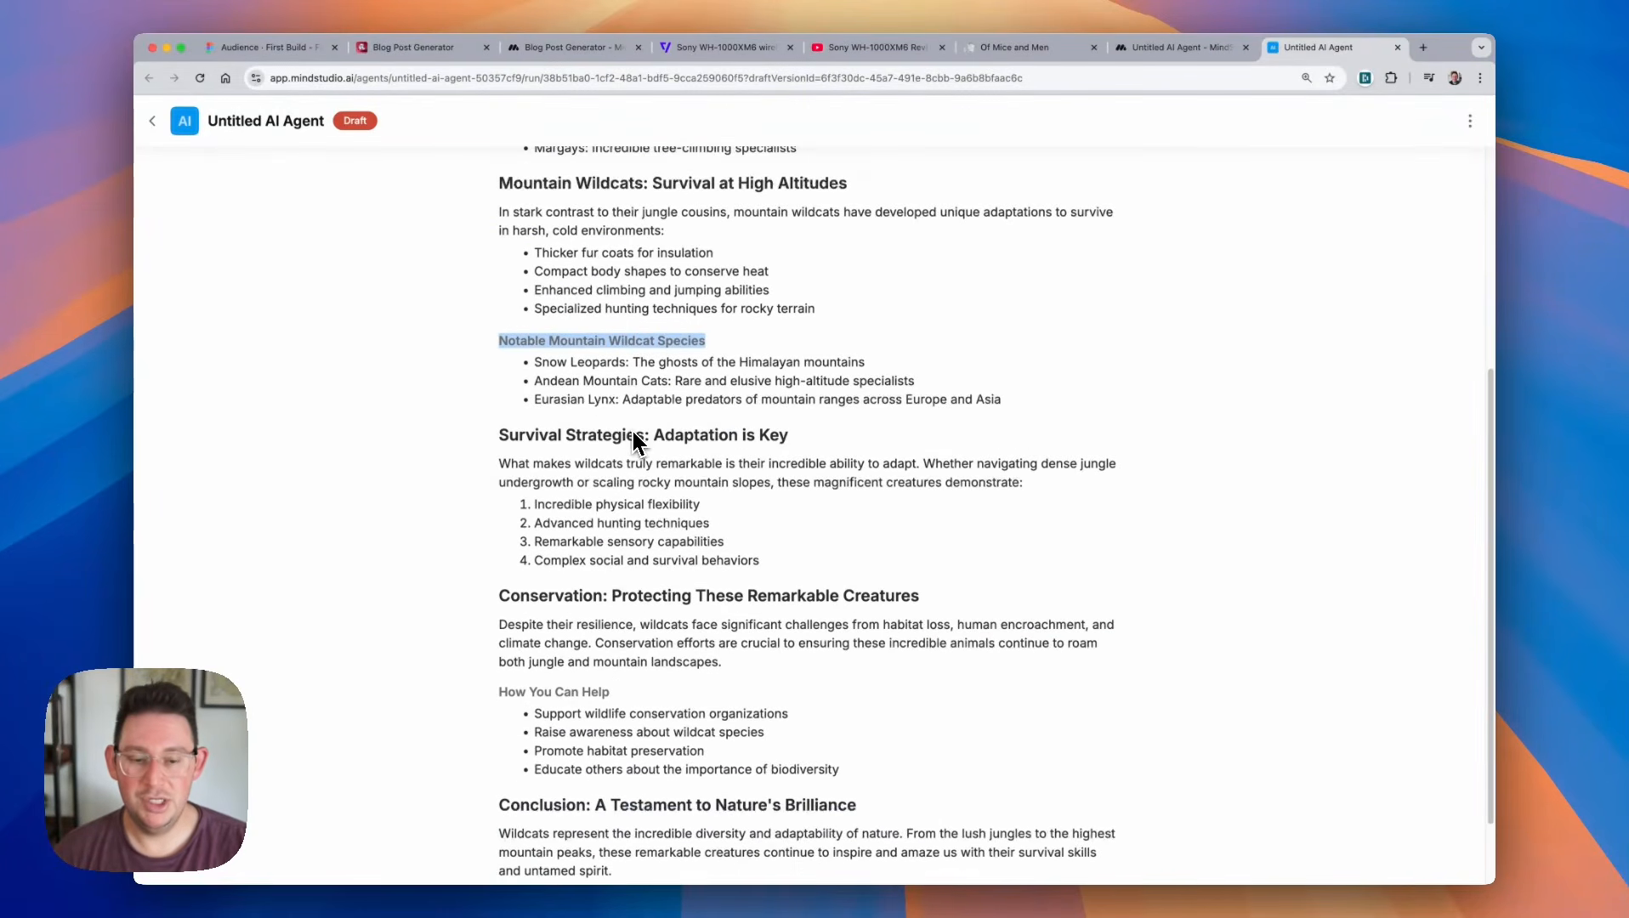
scroll(632, 431, down, 2)
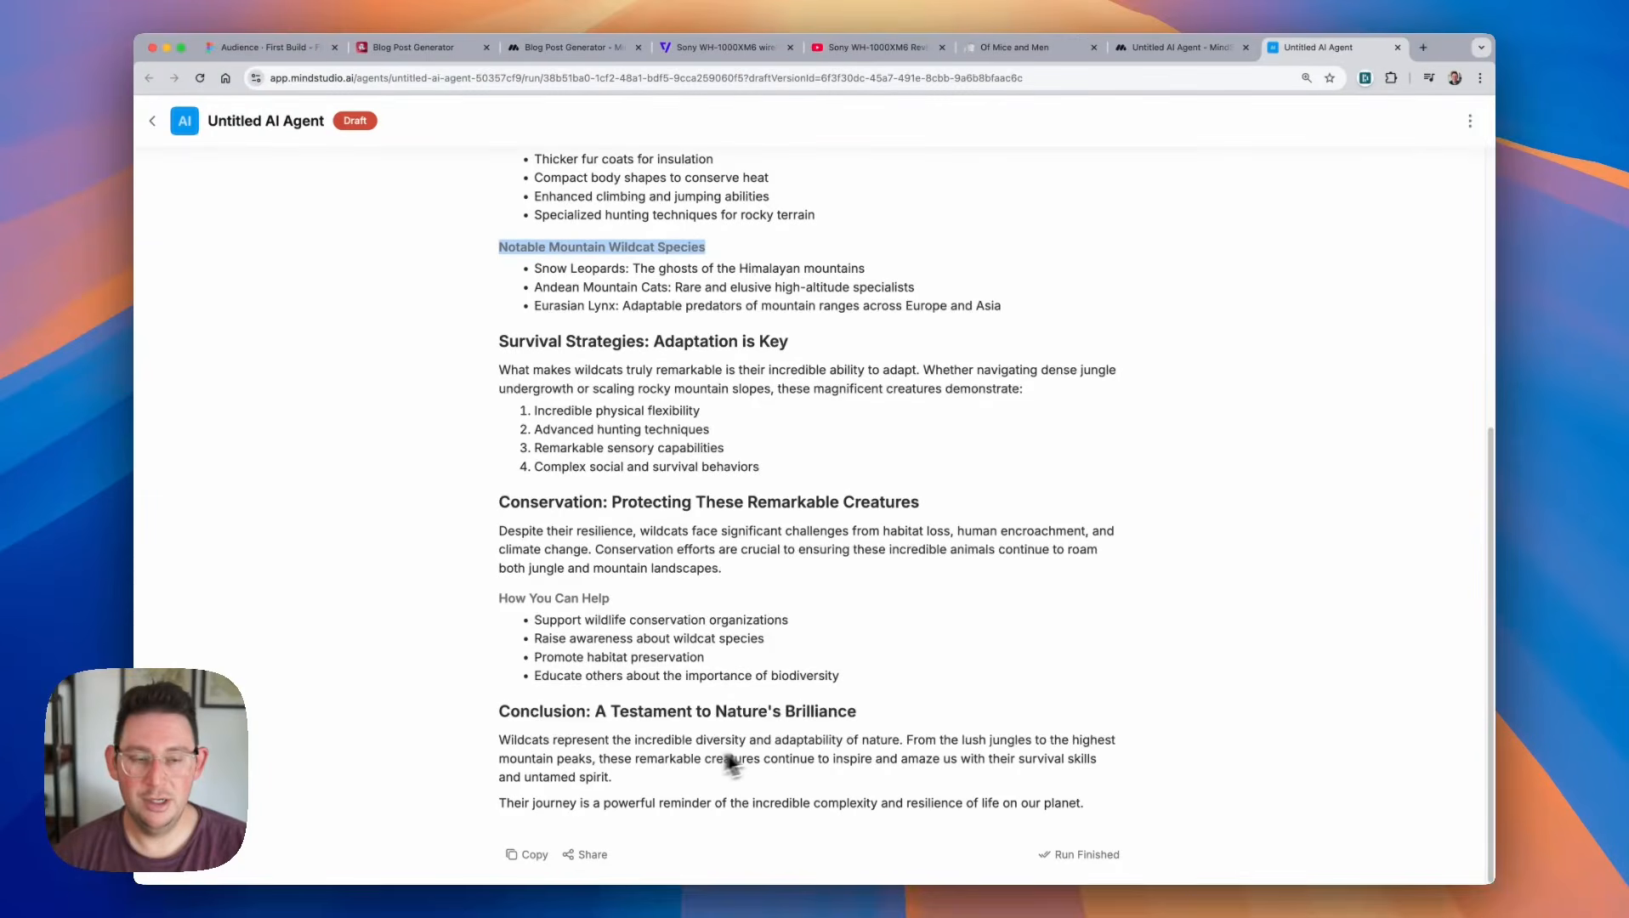
scroll(749, 631, up, 8)
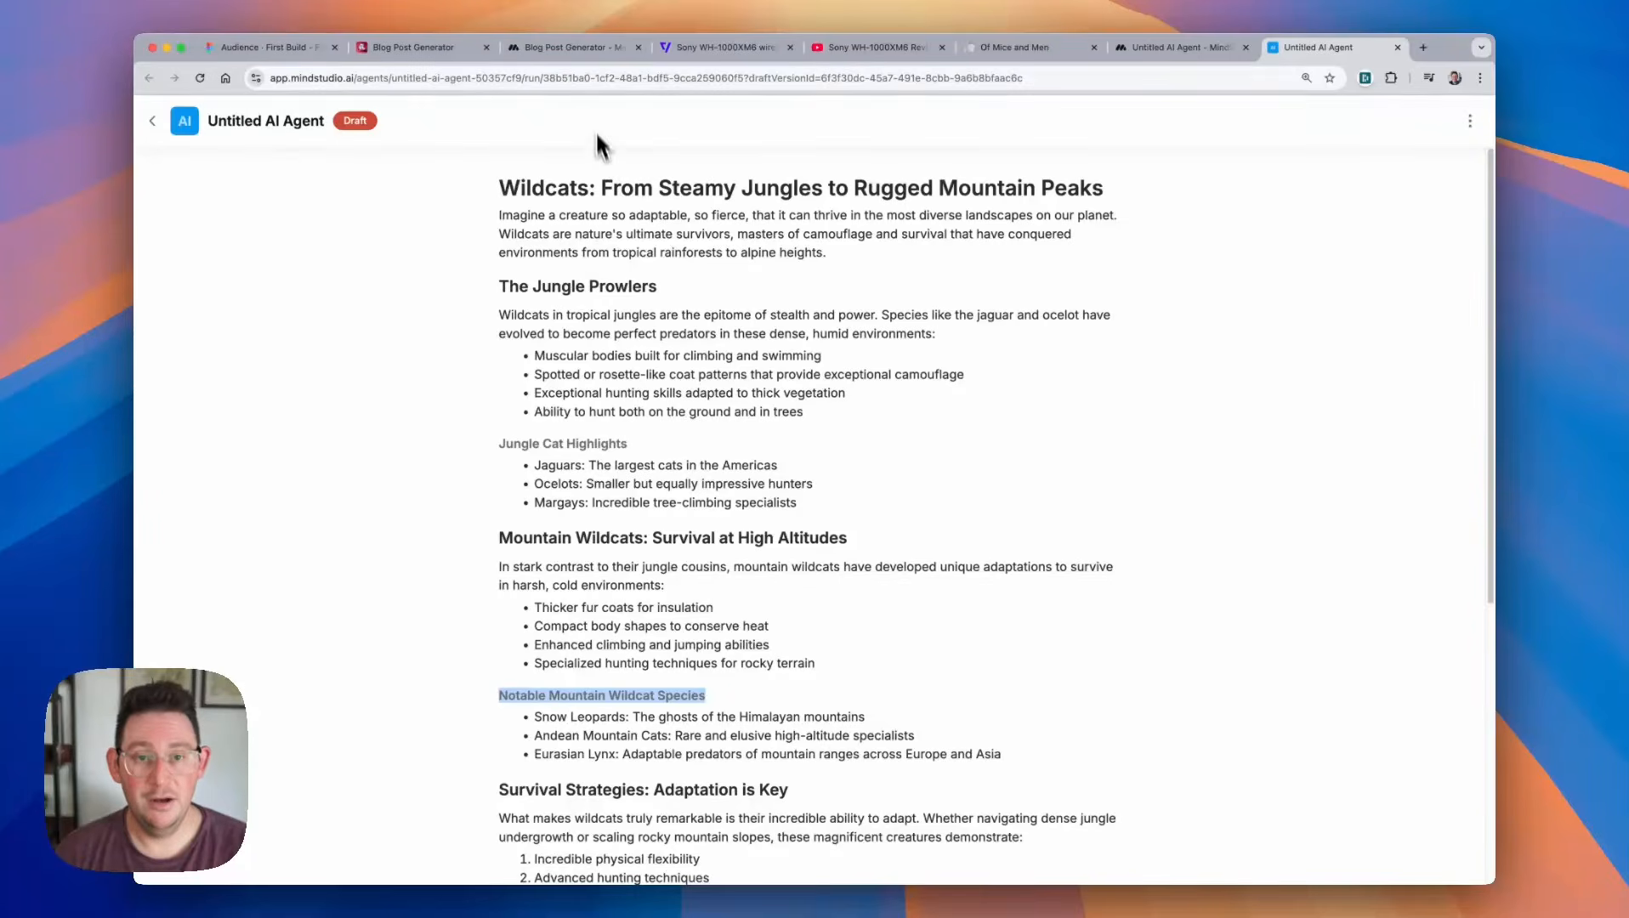
Review the prompt of the existing Blog Post Generator agent for comparison, and return to the untitled agent's editor.
click(577, 53)
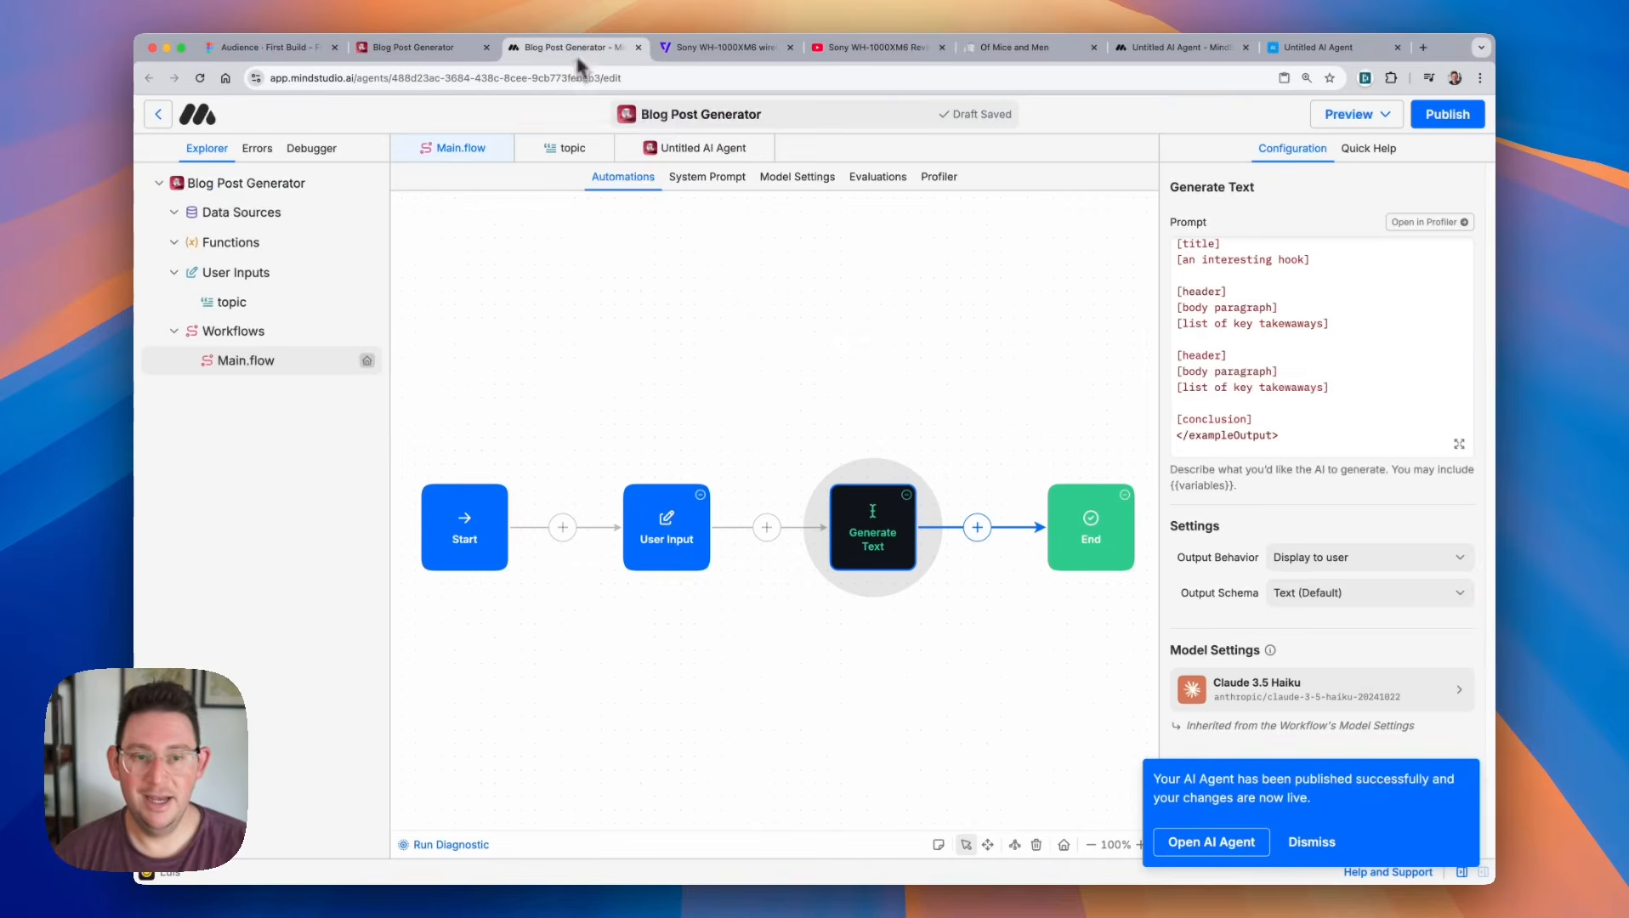
scroll(1293, 353, up, 5)
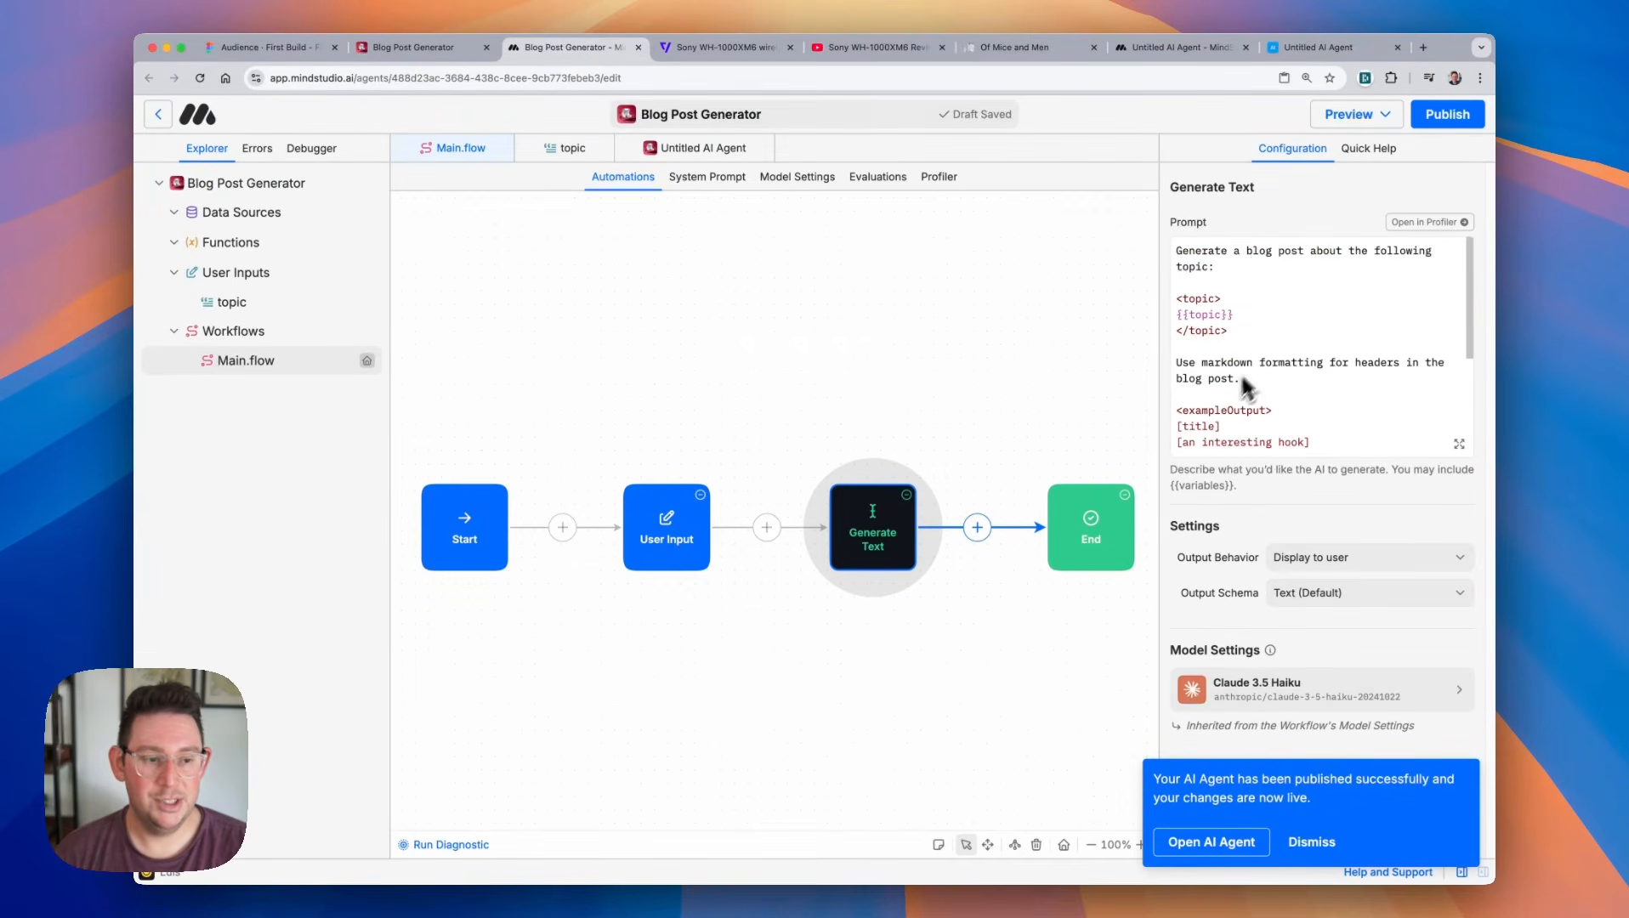
scroll(1245, 379, down, 2)
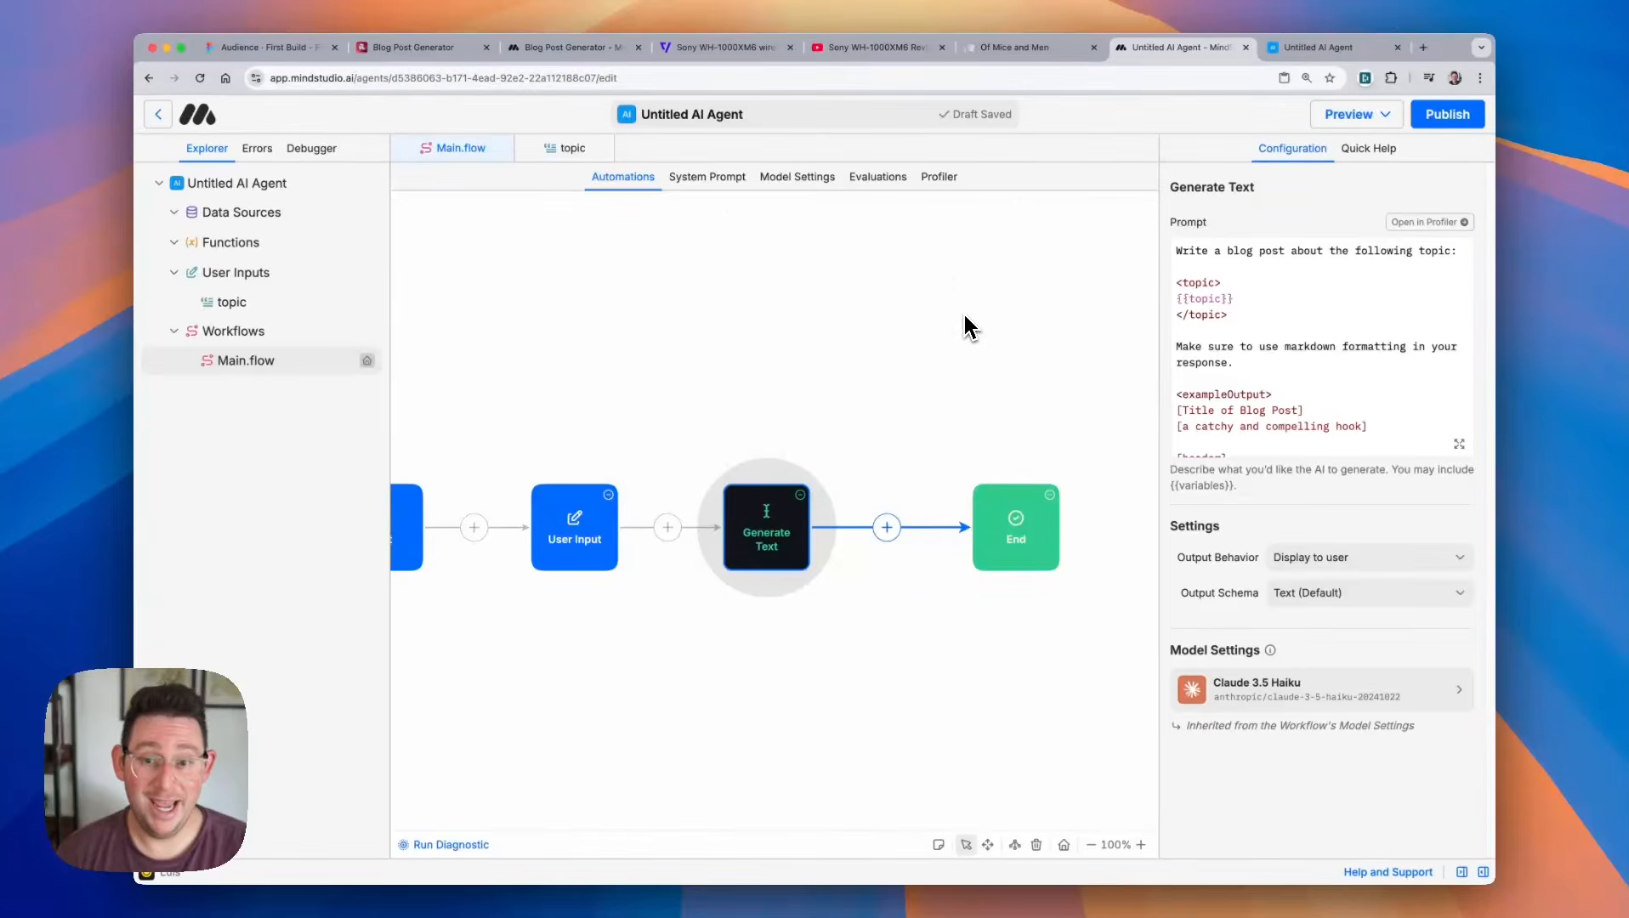
Set the agent name to "Blog post generator" in its metadata, and look over the landing page settings.
click(310, 195)
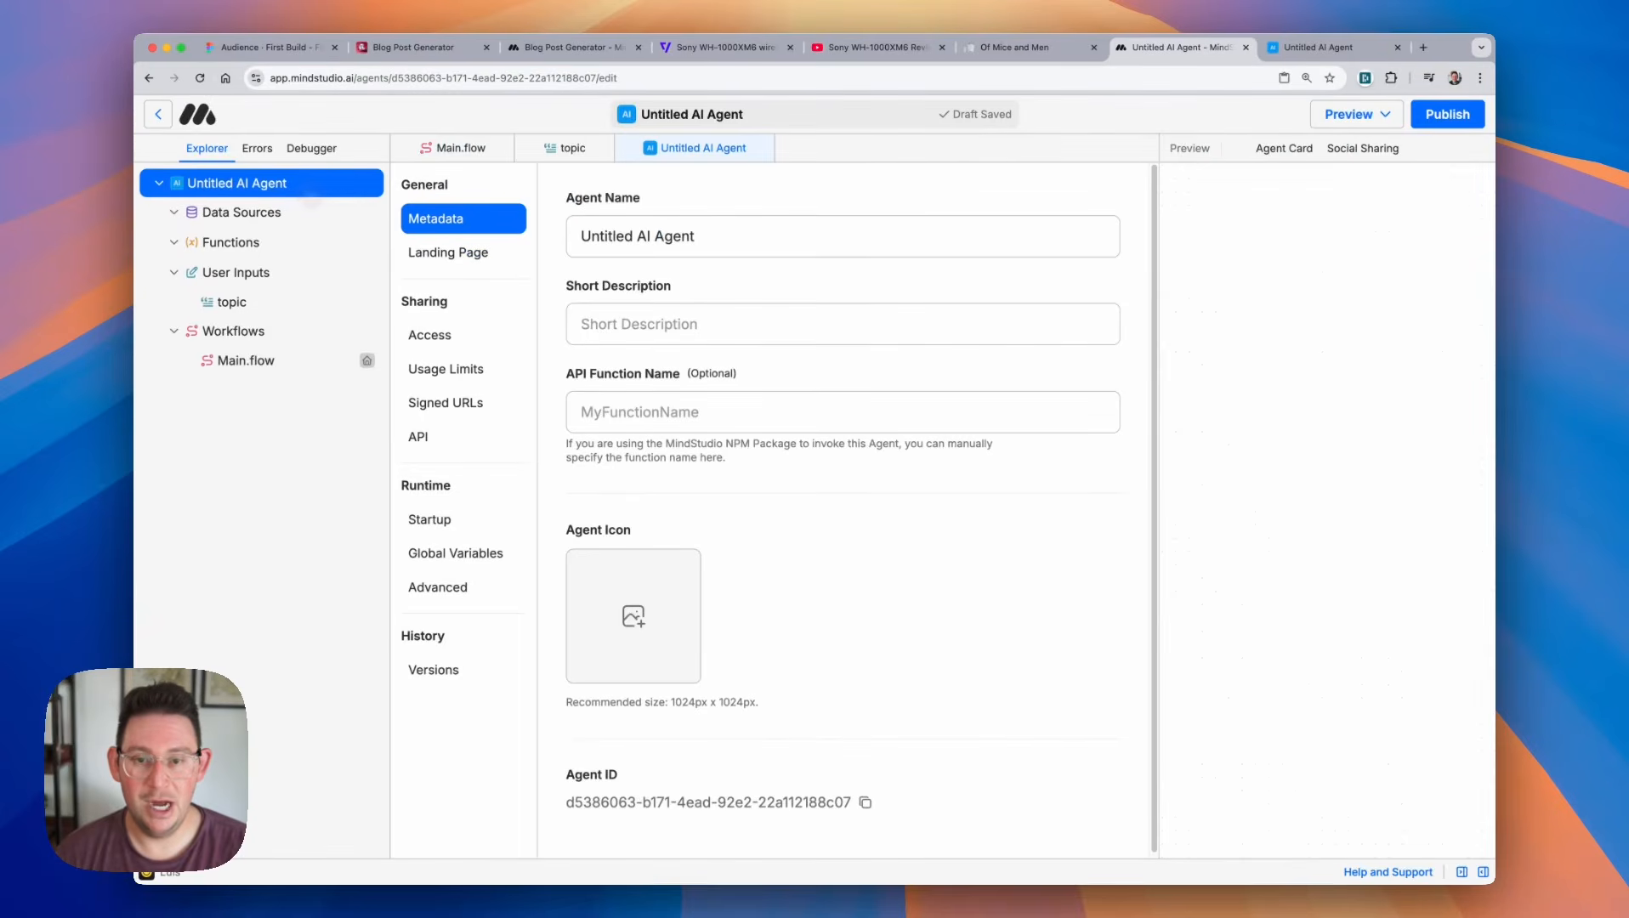
triple_click(596, 228)
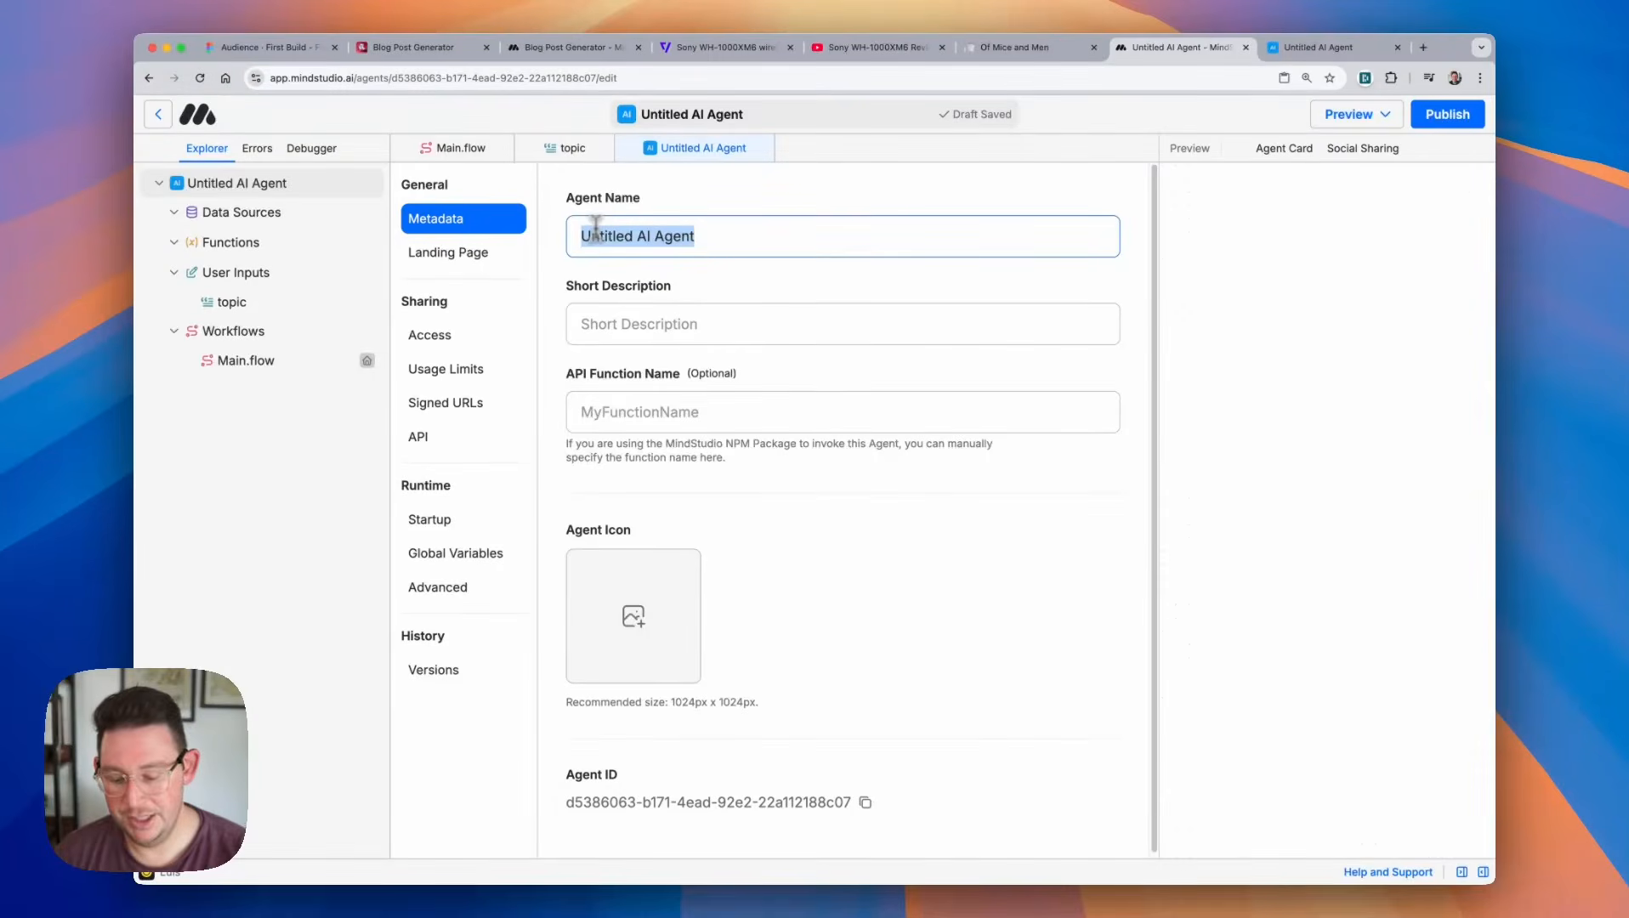
text(Blog post gener)
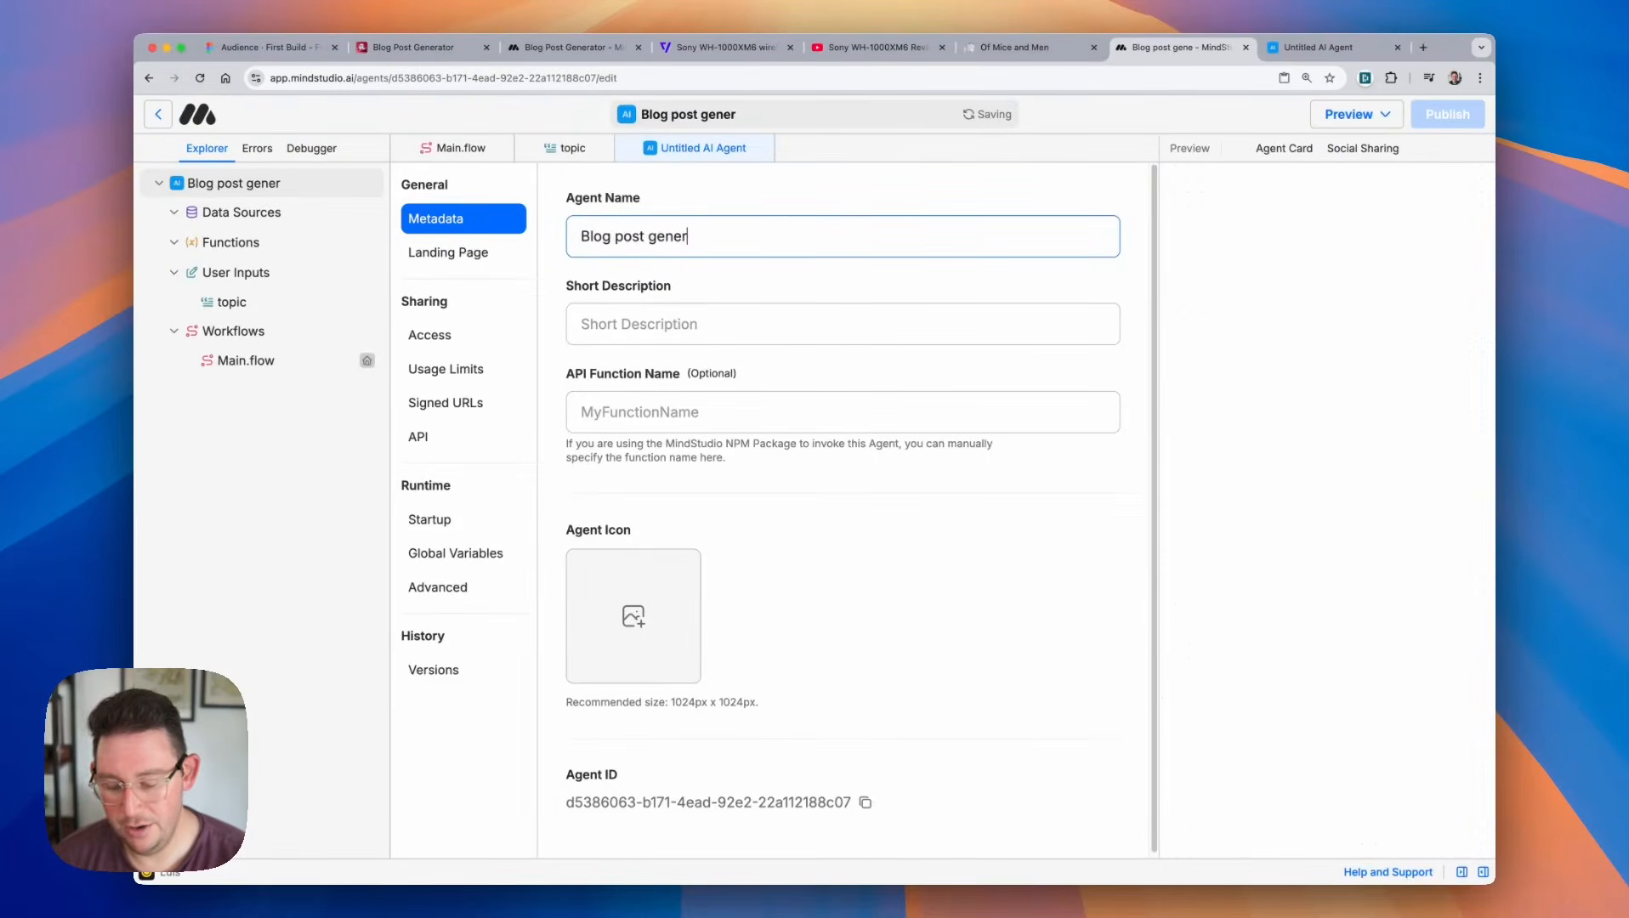
text(ator)
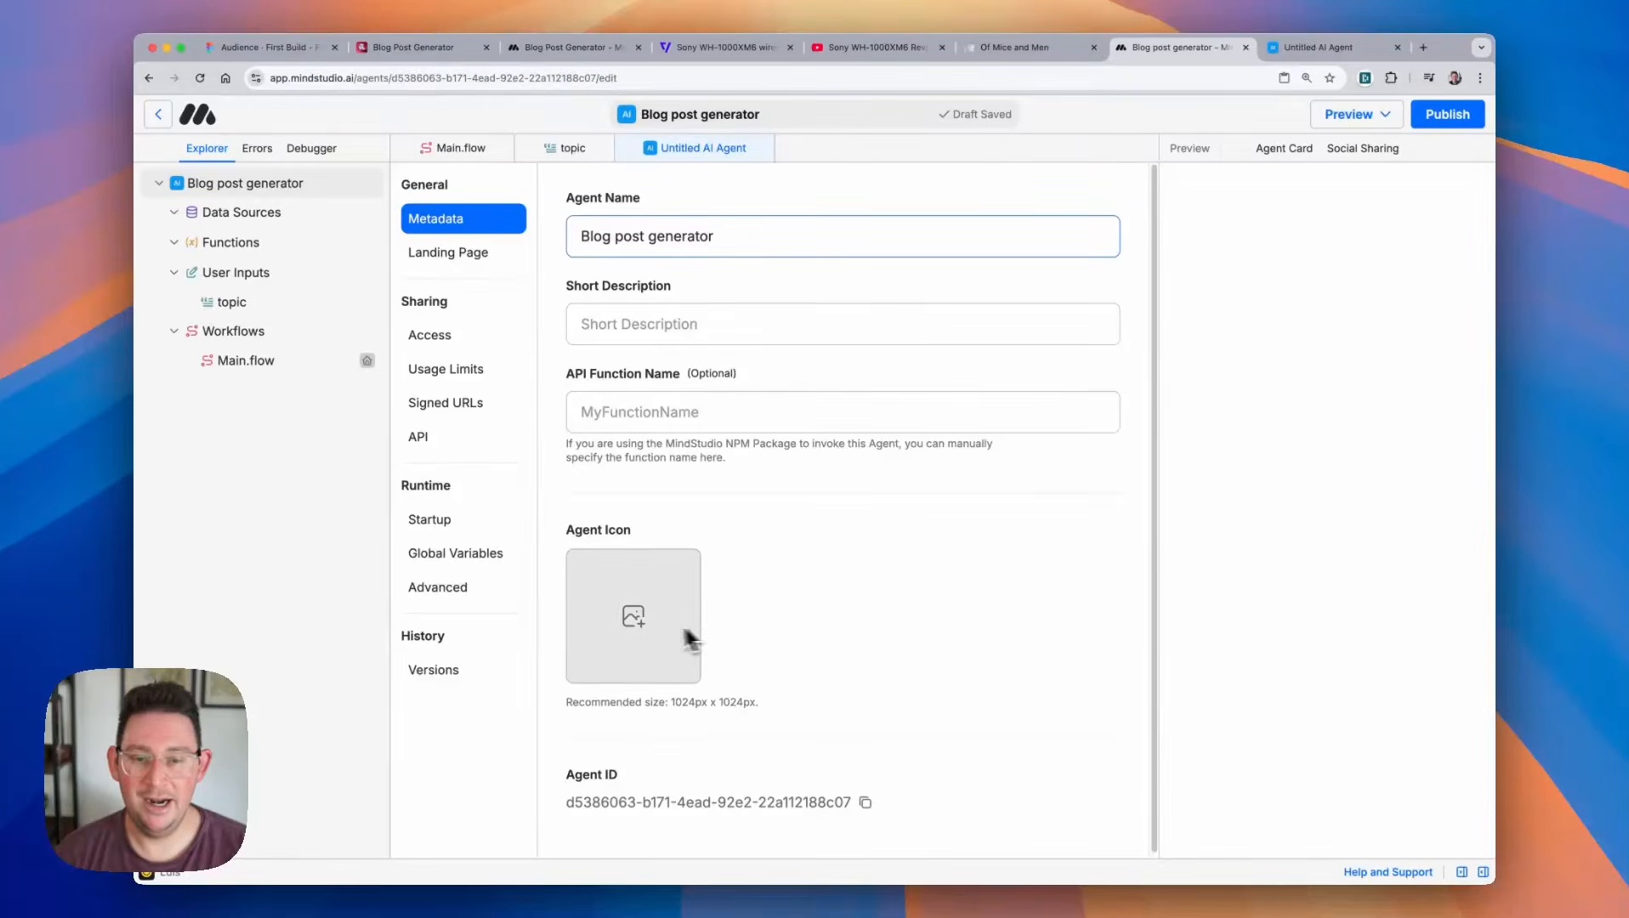
click(506, 256)
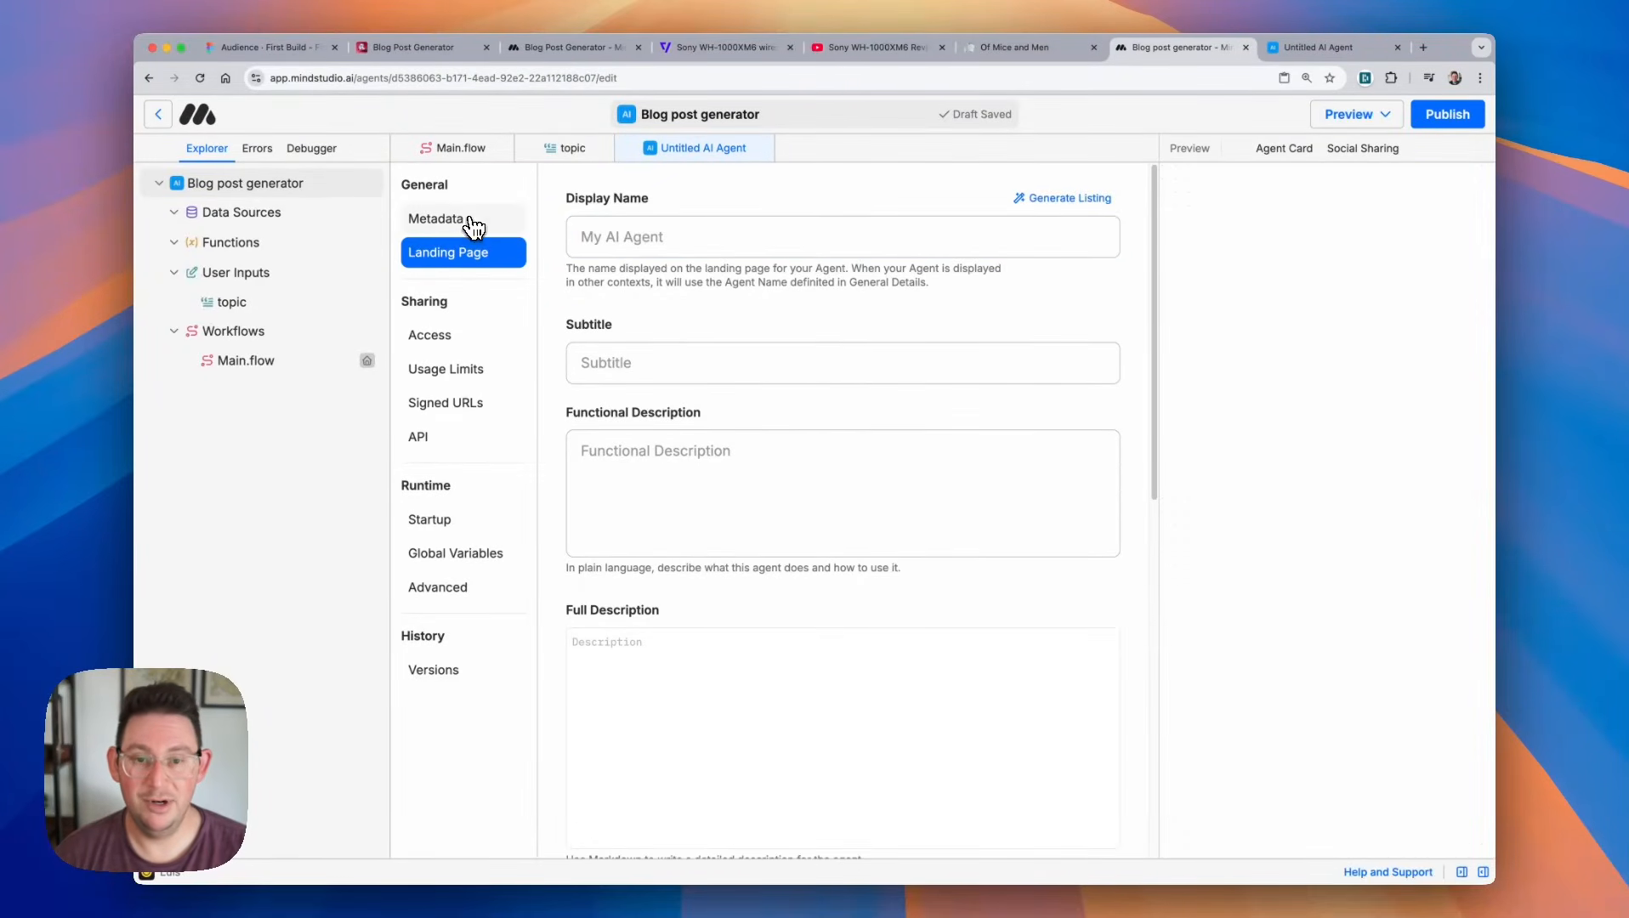
click(479, 225)
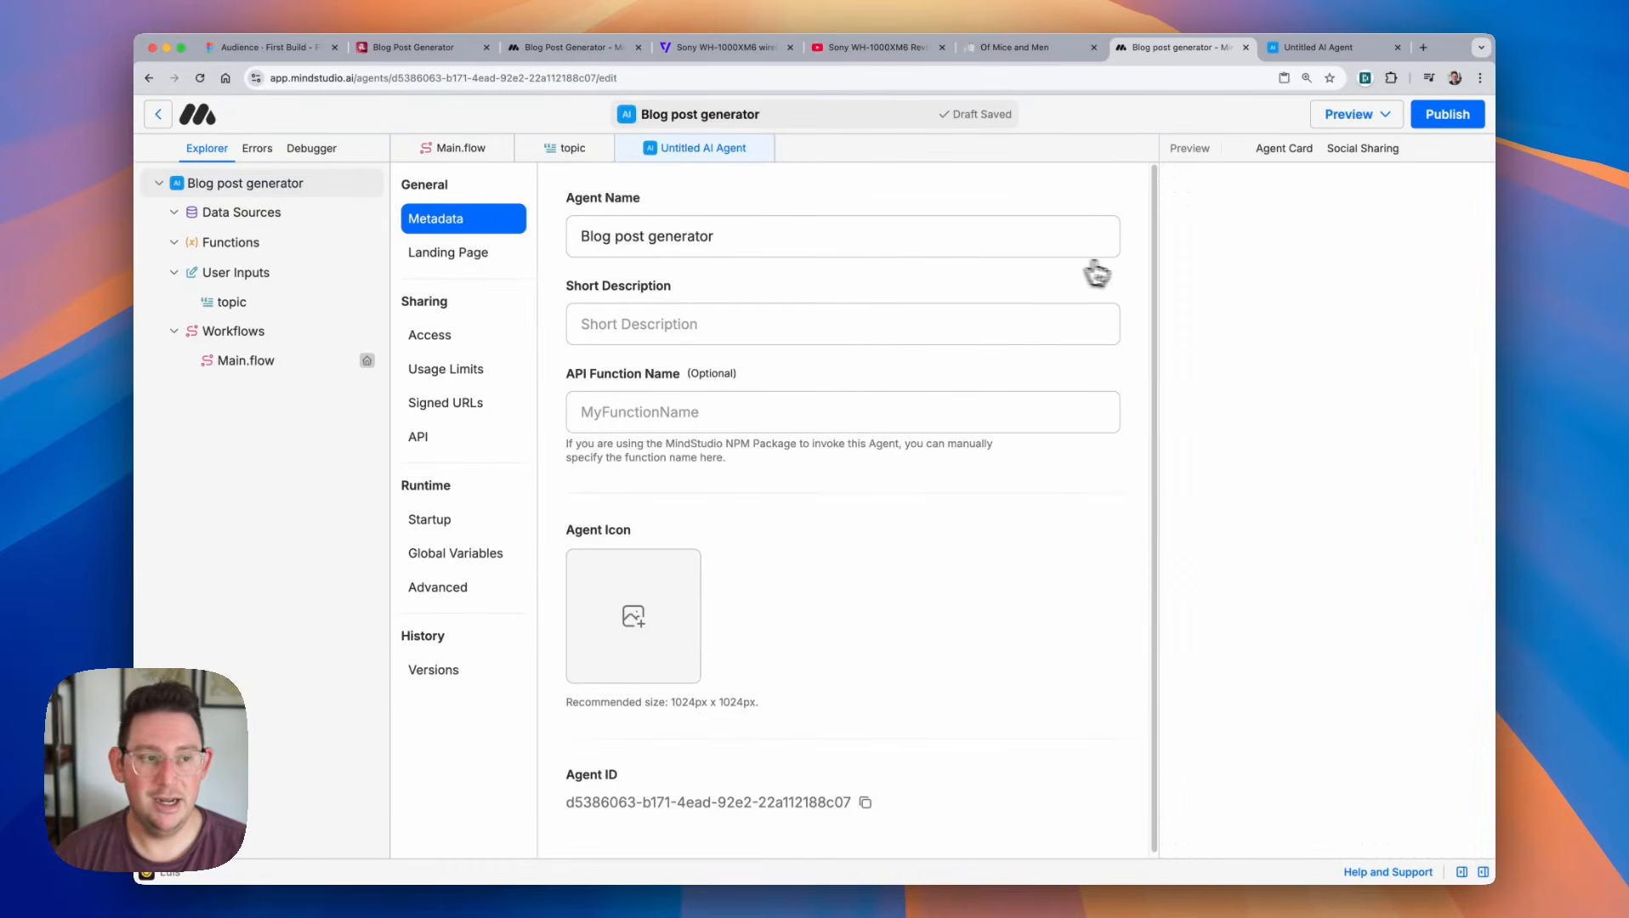
Publish the renamed agent and open its live version.
click(1452, 117)
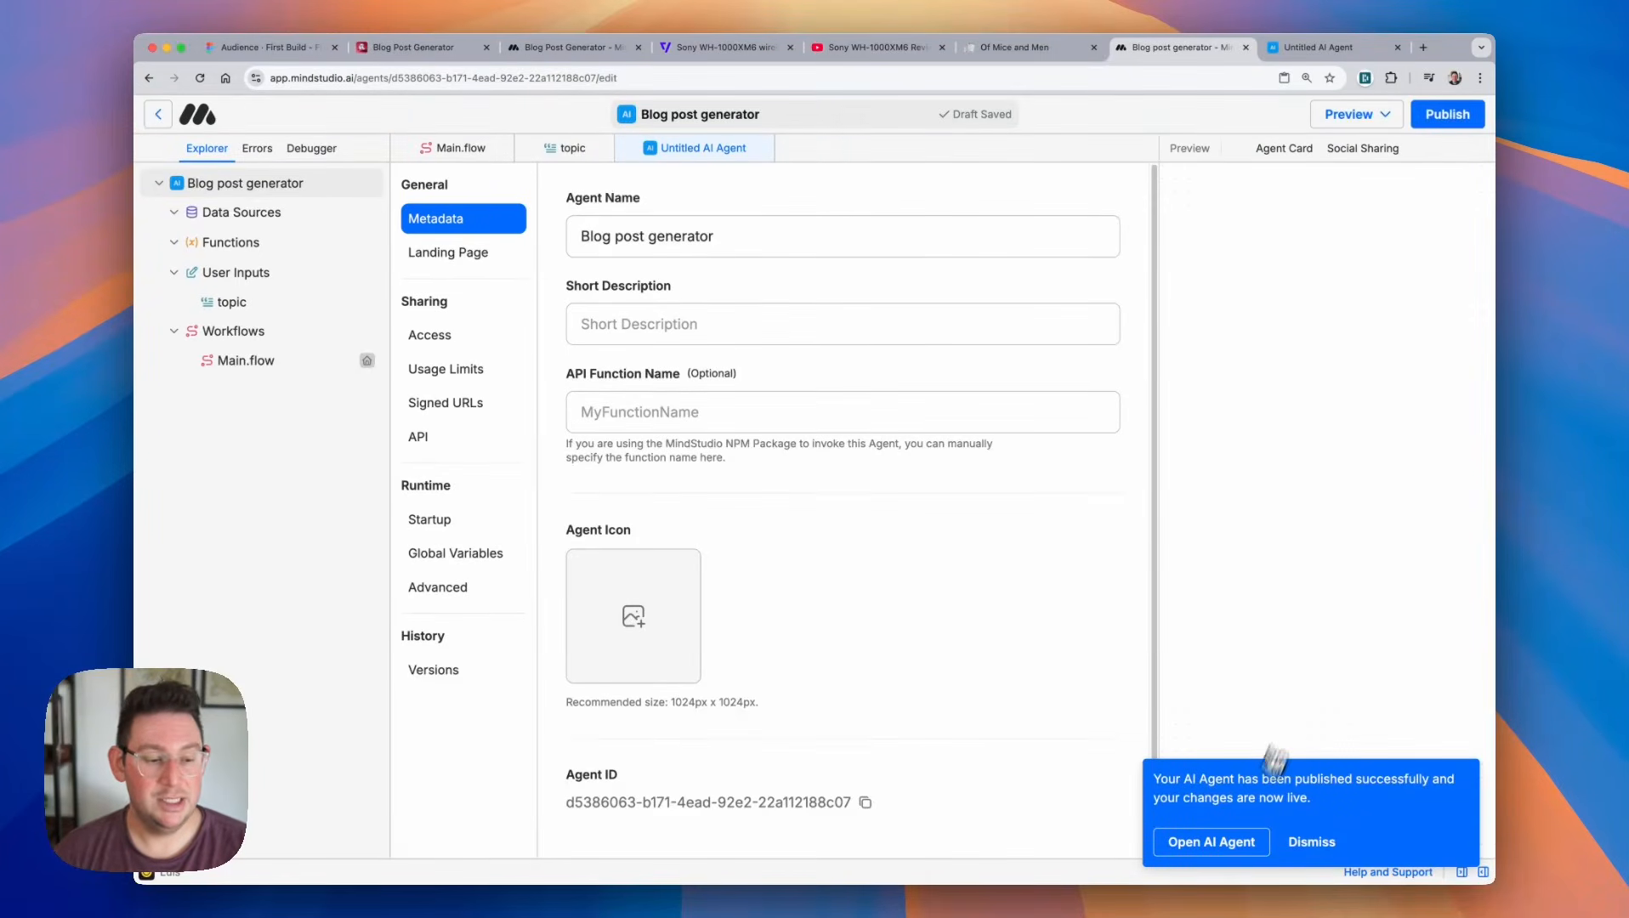
click(1233, 846)
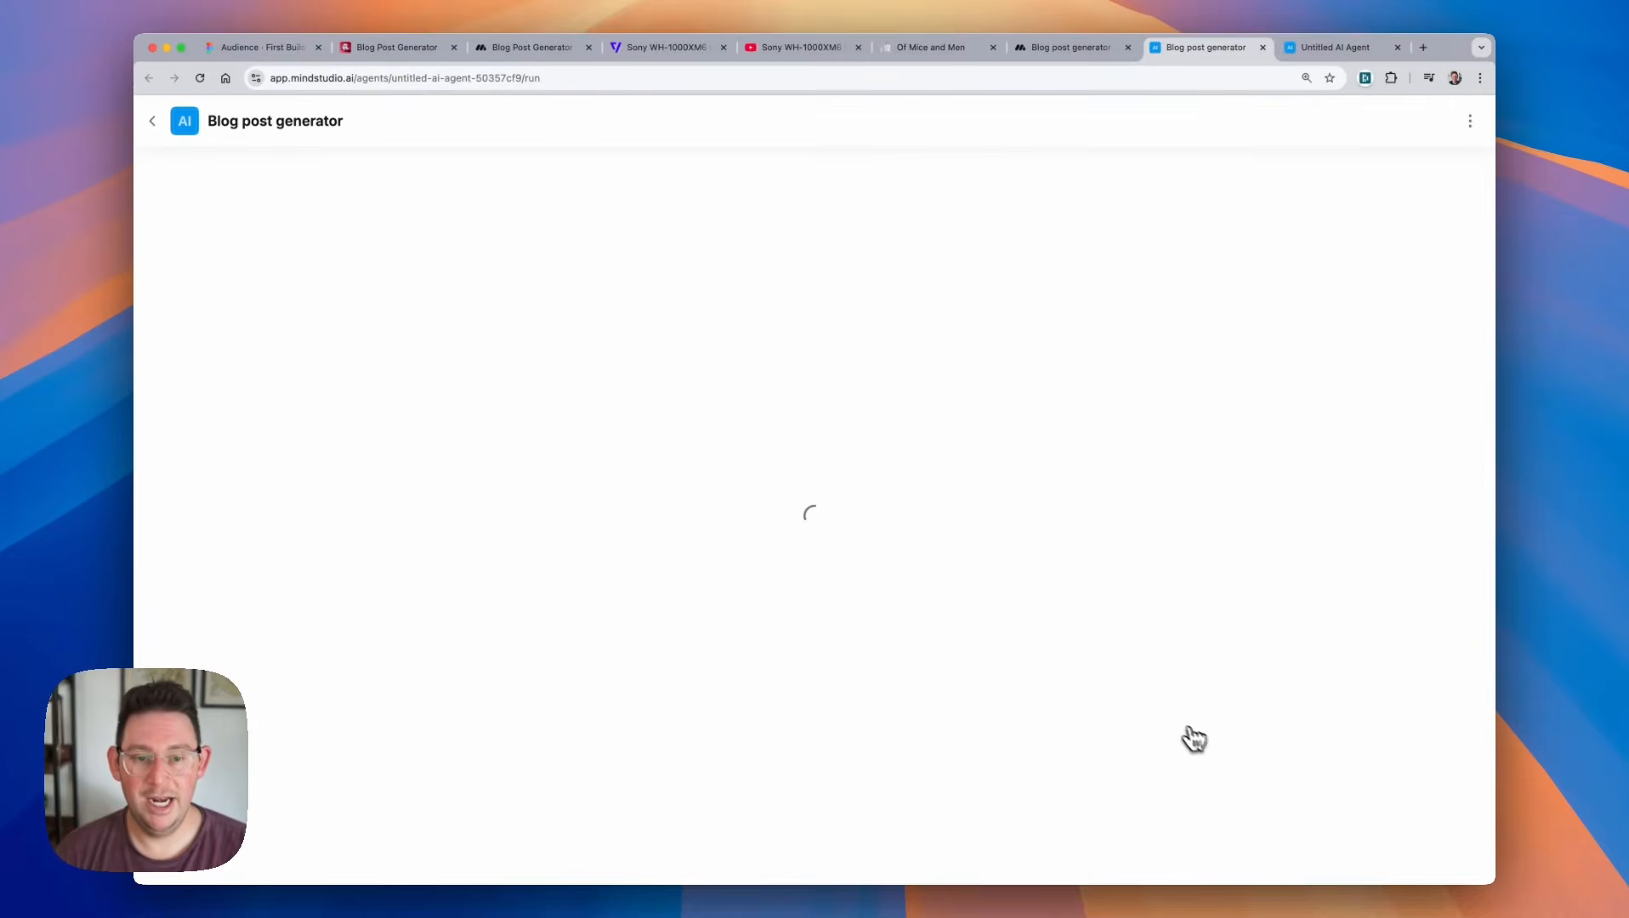
Generate a blog post about coffee origins with the published agent, and return to the agent's editor.
click(817, 472)
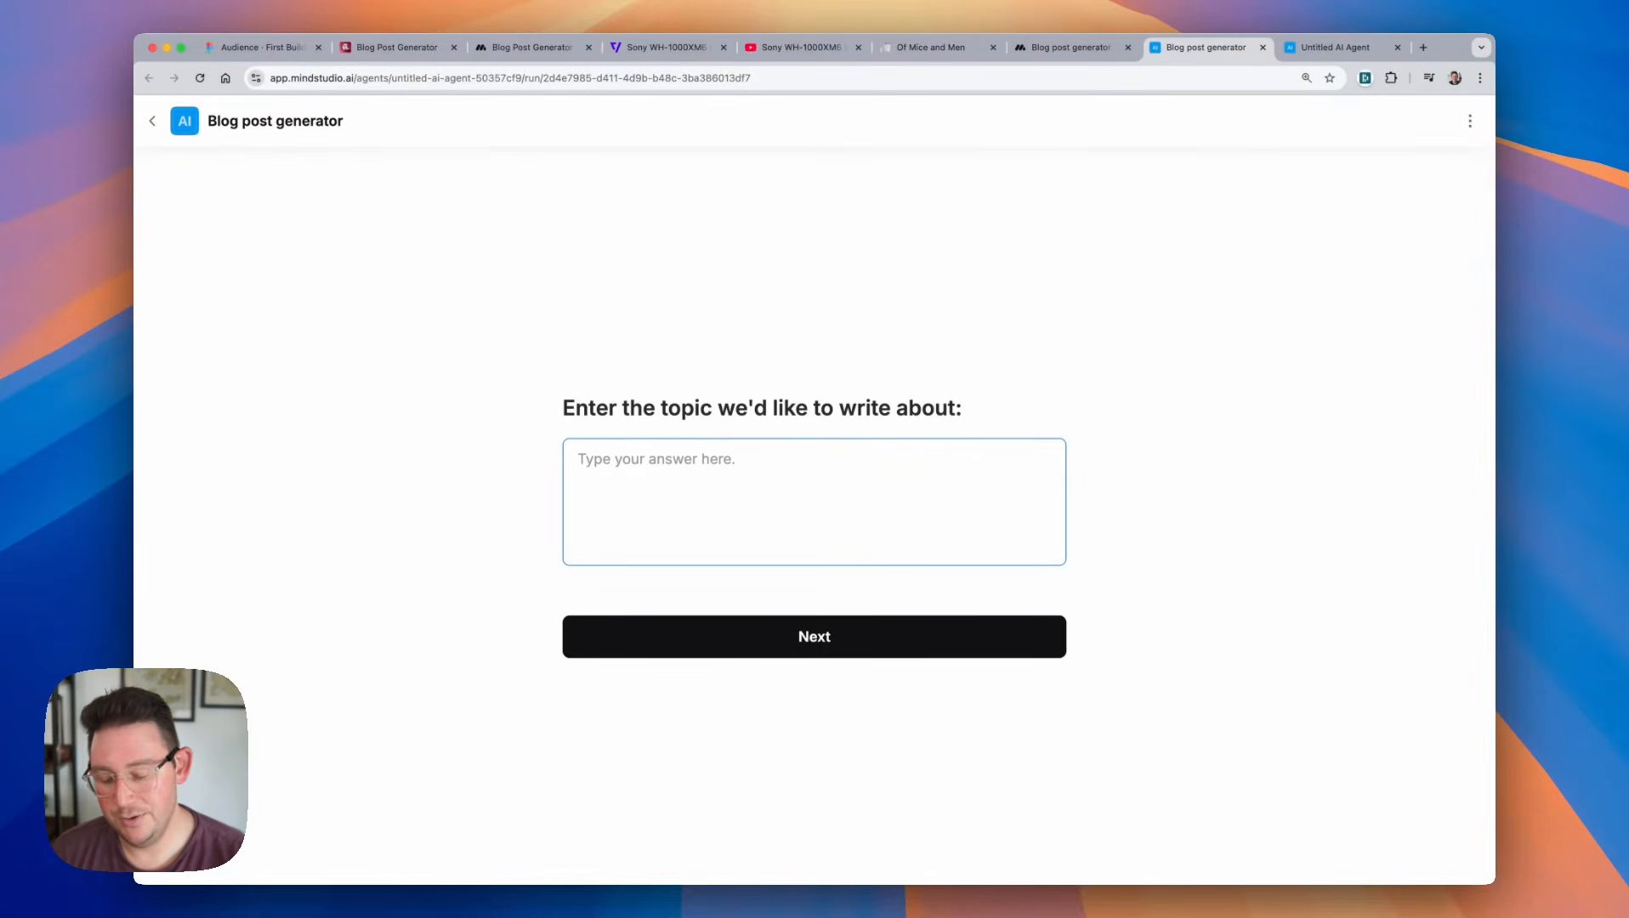
text(coffee origins)
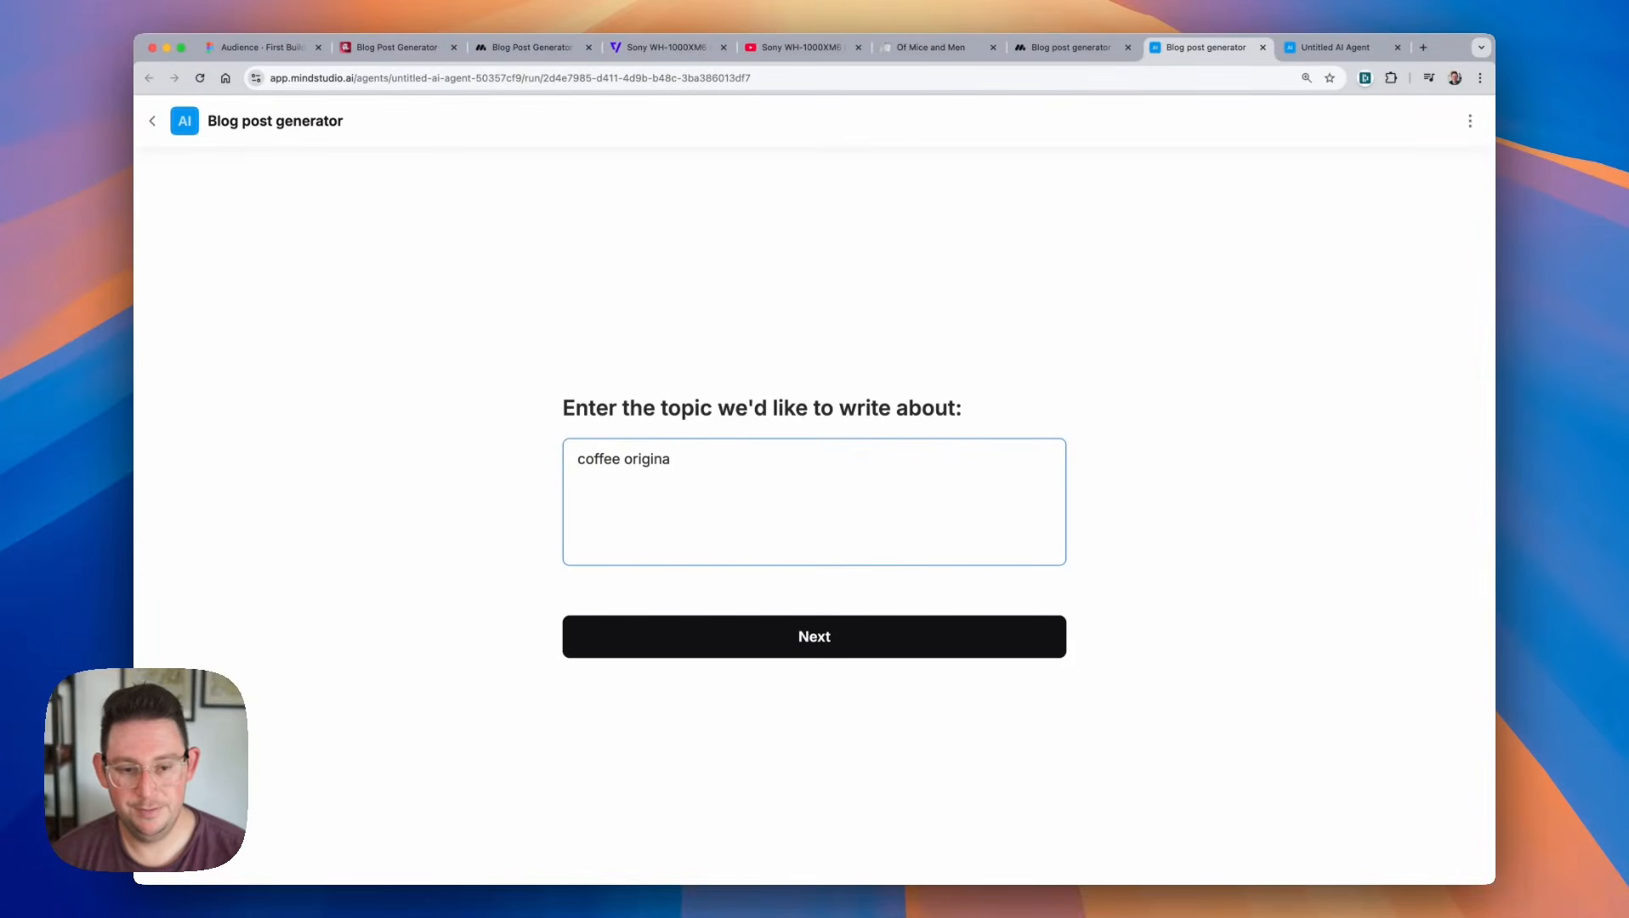
click(951, 651)
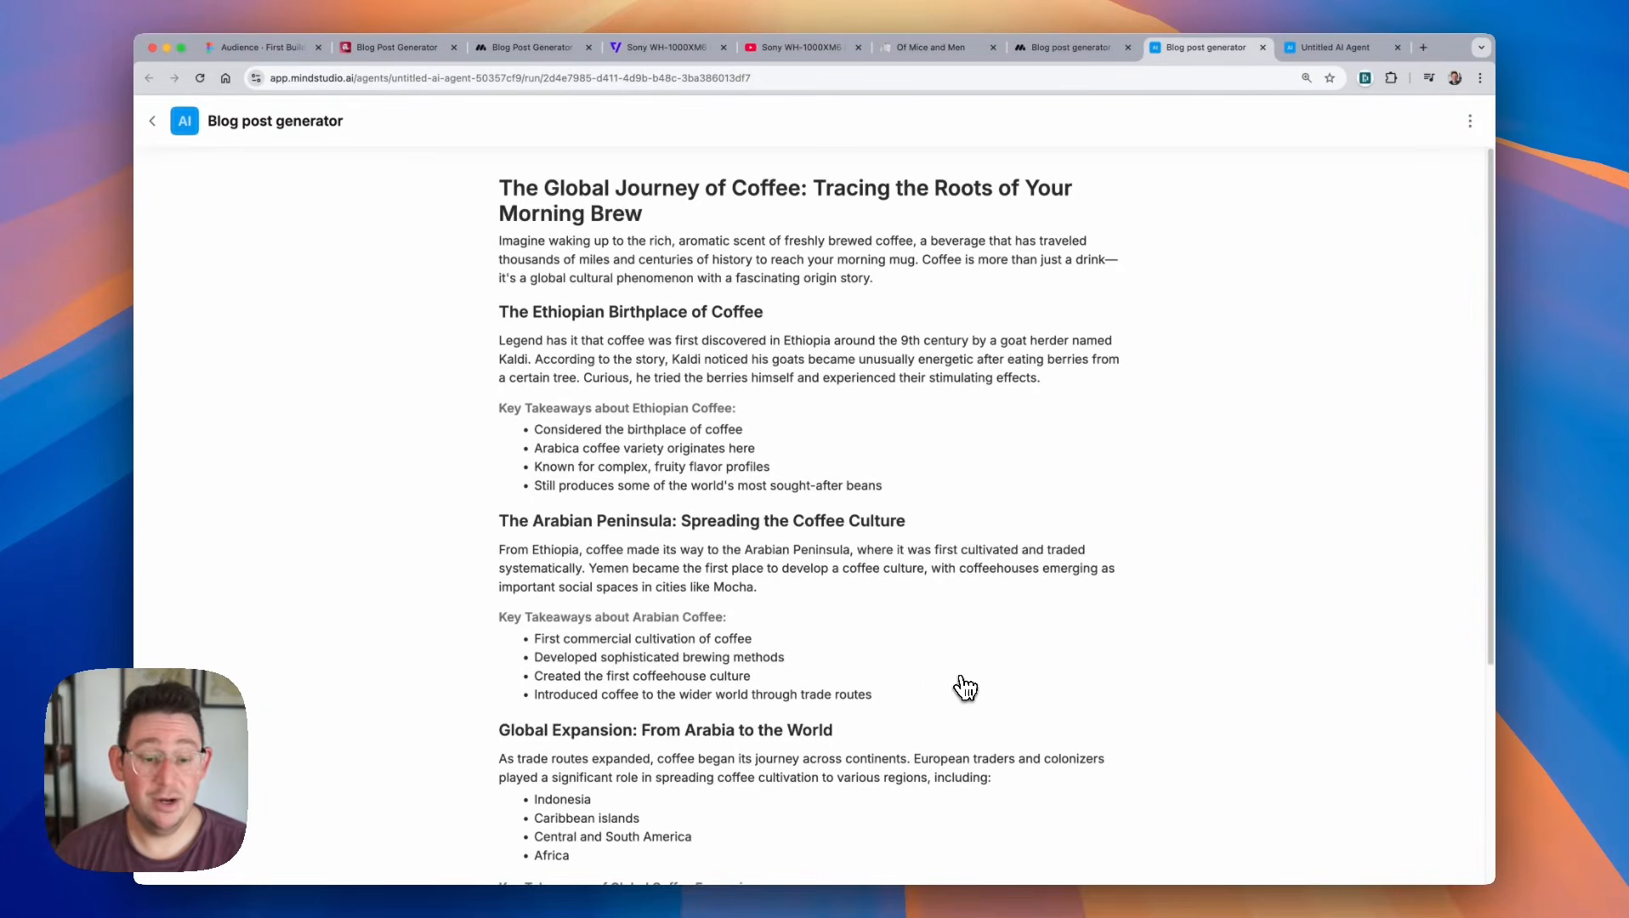
click(1079, 56)
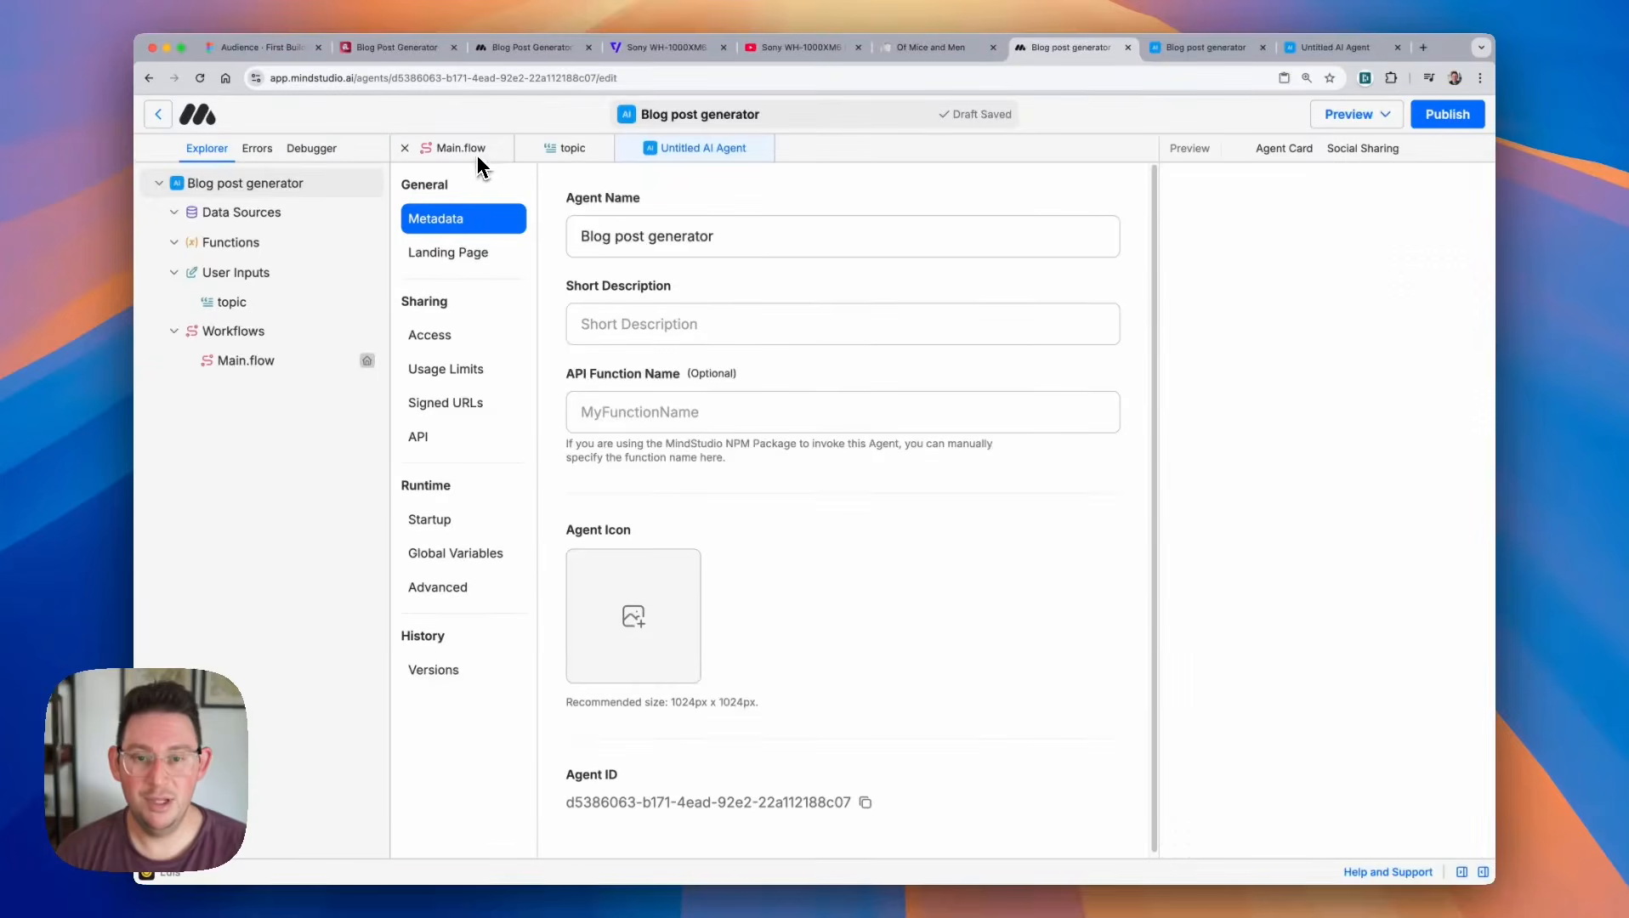
Review the Main workflow's model settings and look through the available AI models without changing the selection.
click(476, 157)
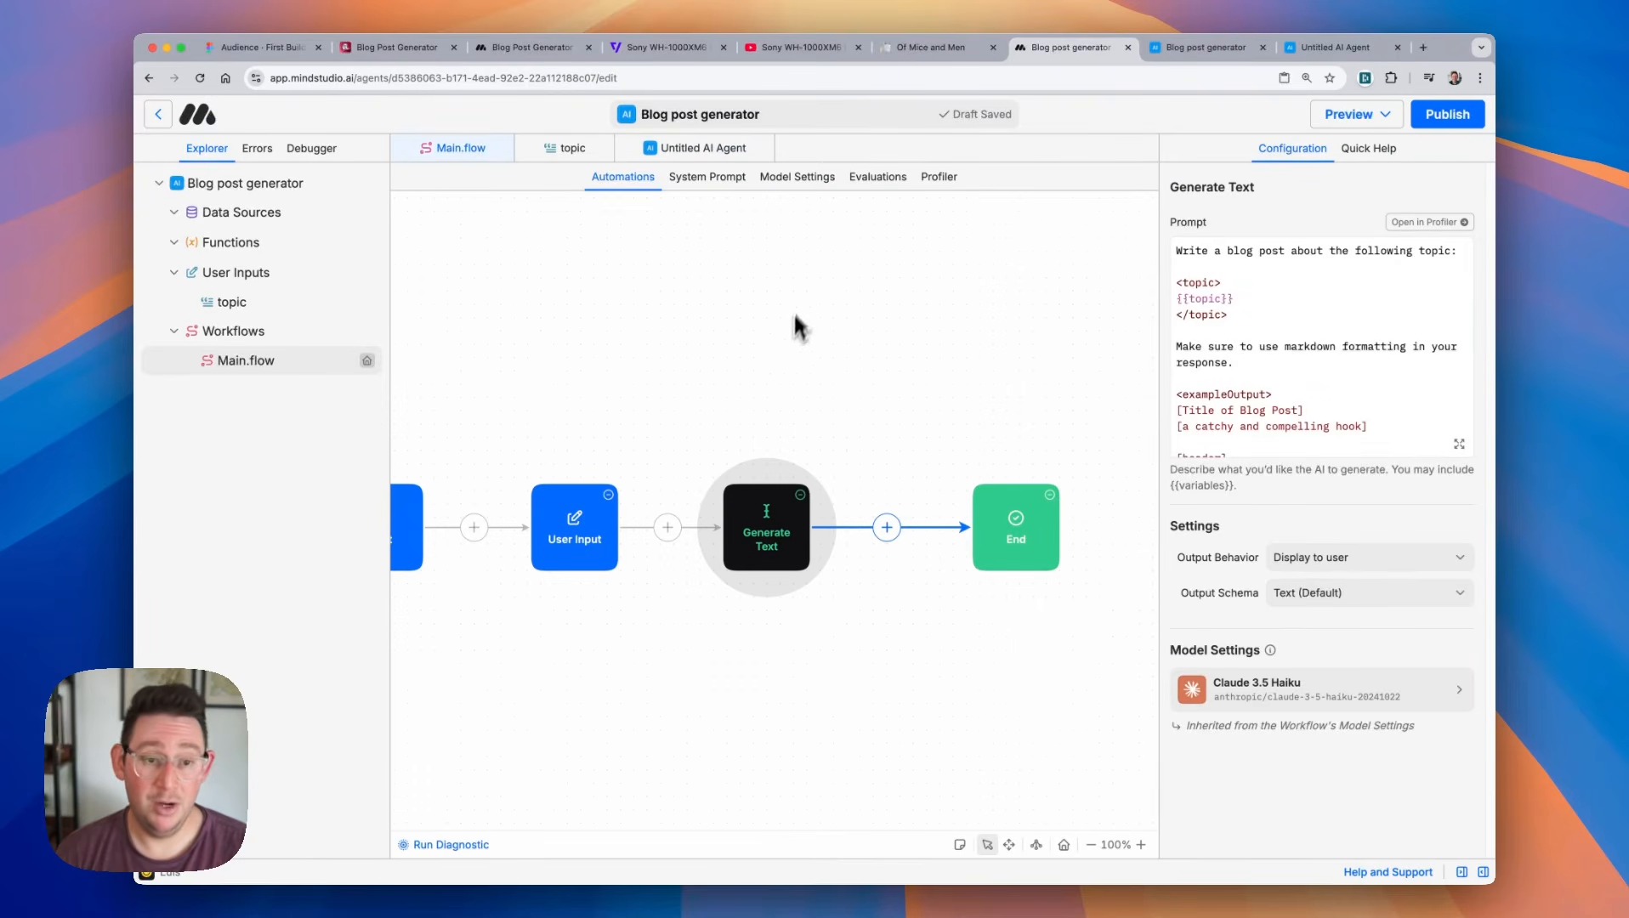
click(815, 179)
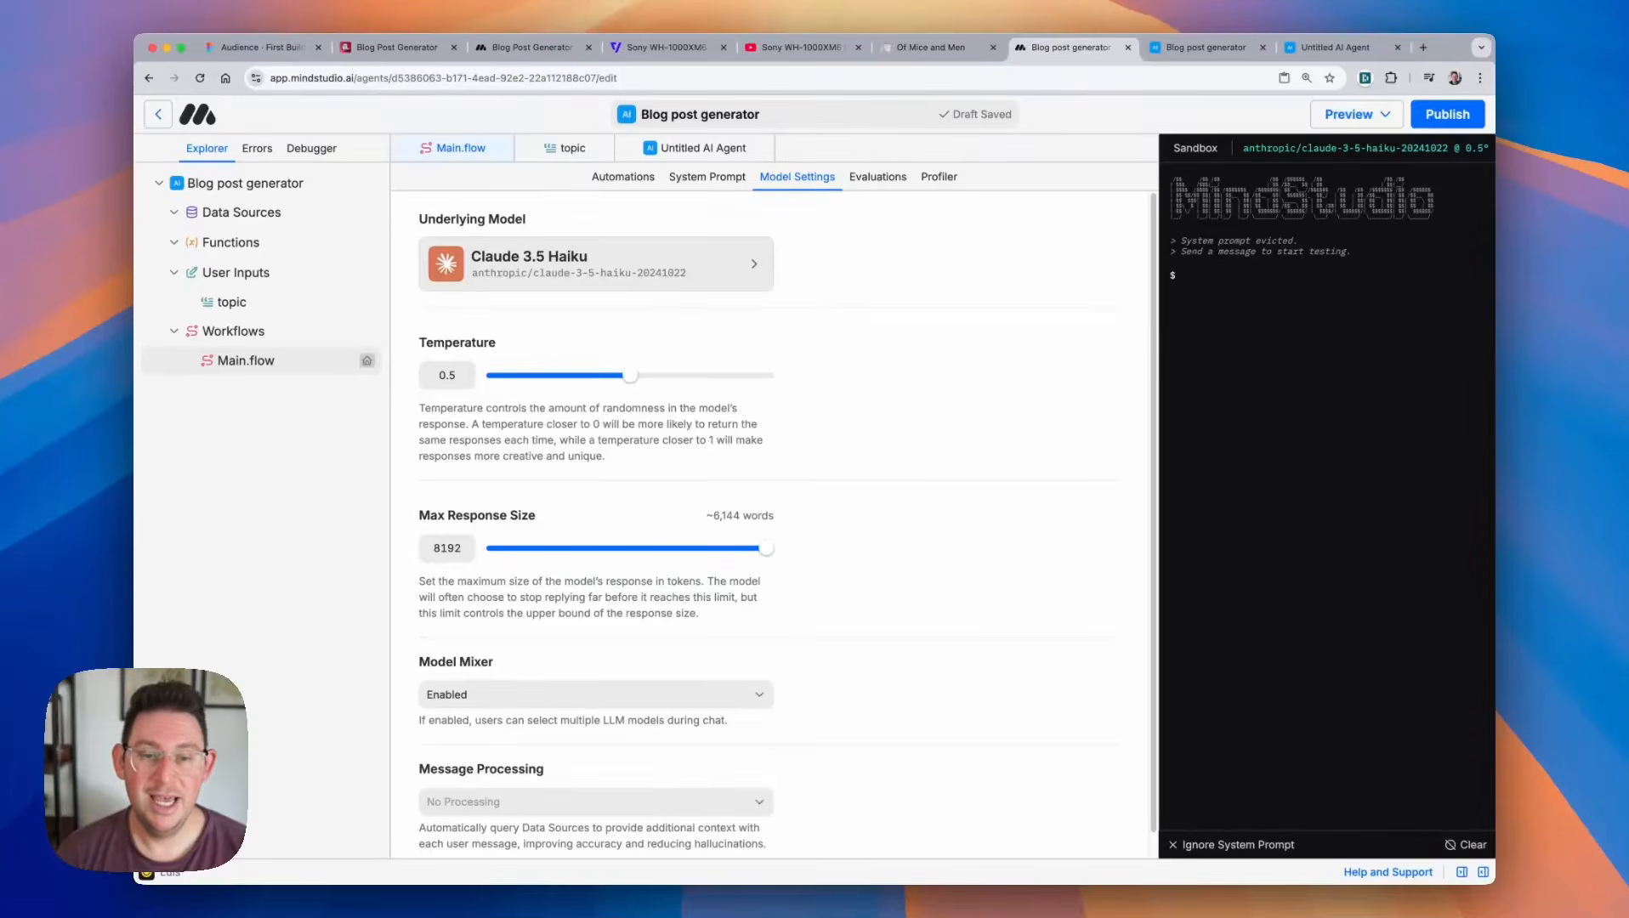
click(647, 273)
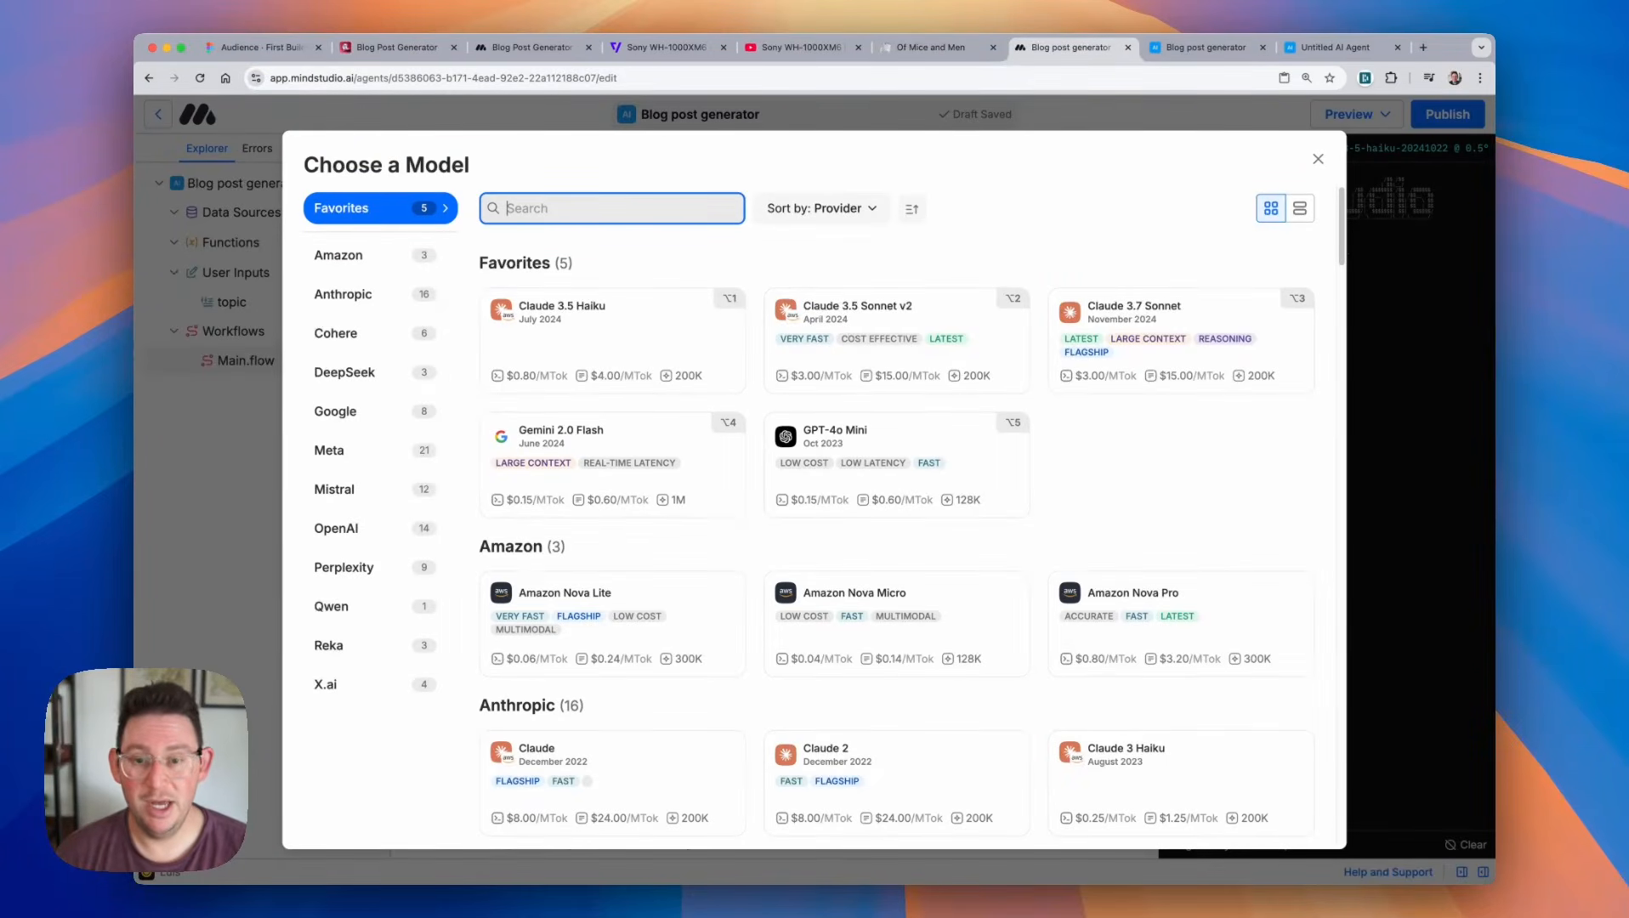
scroll(897, 540, down, 2)
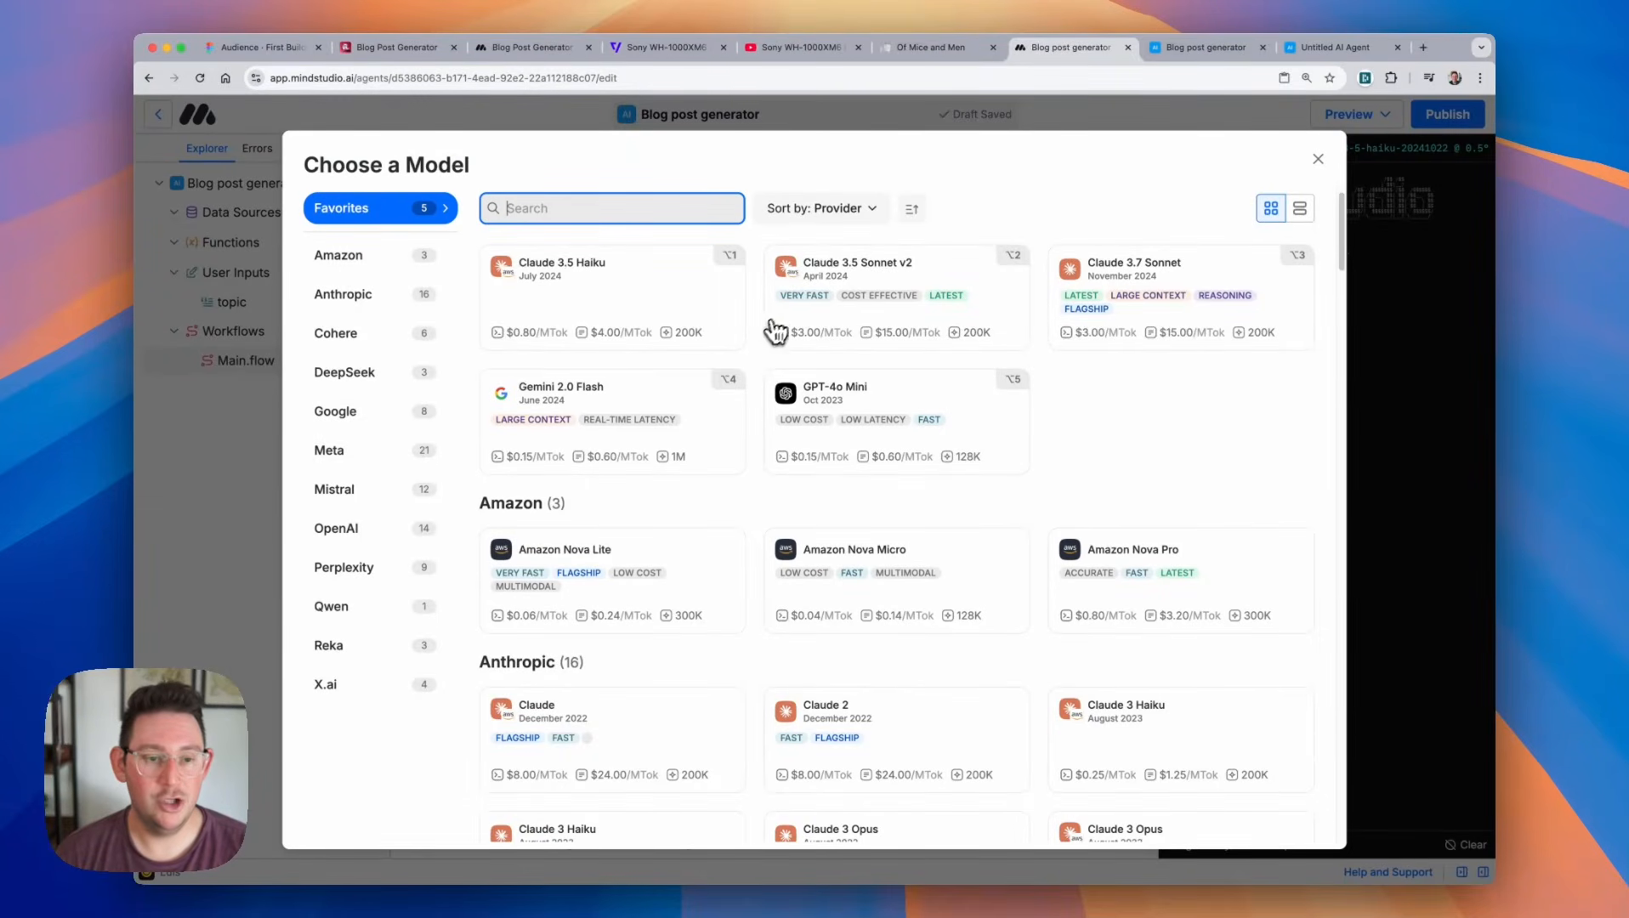
scroll(757, 349, up, 1)
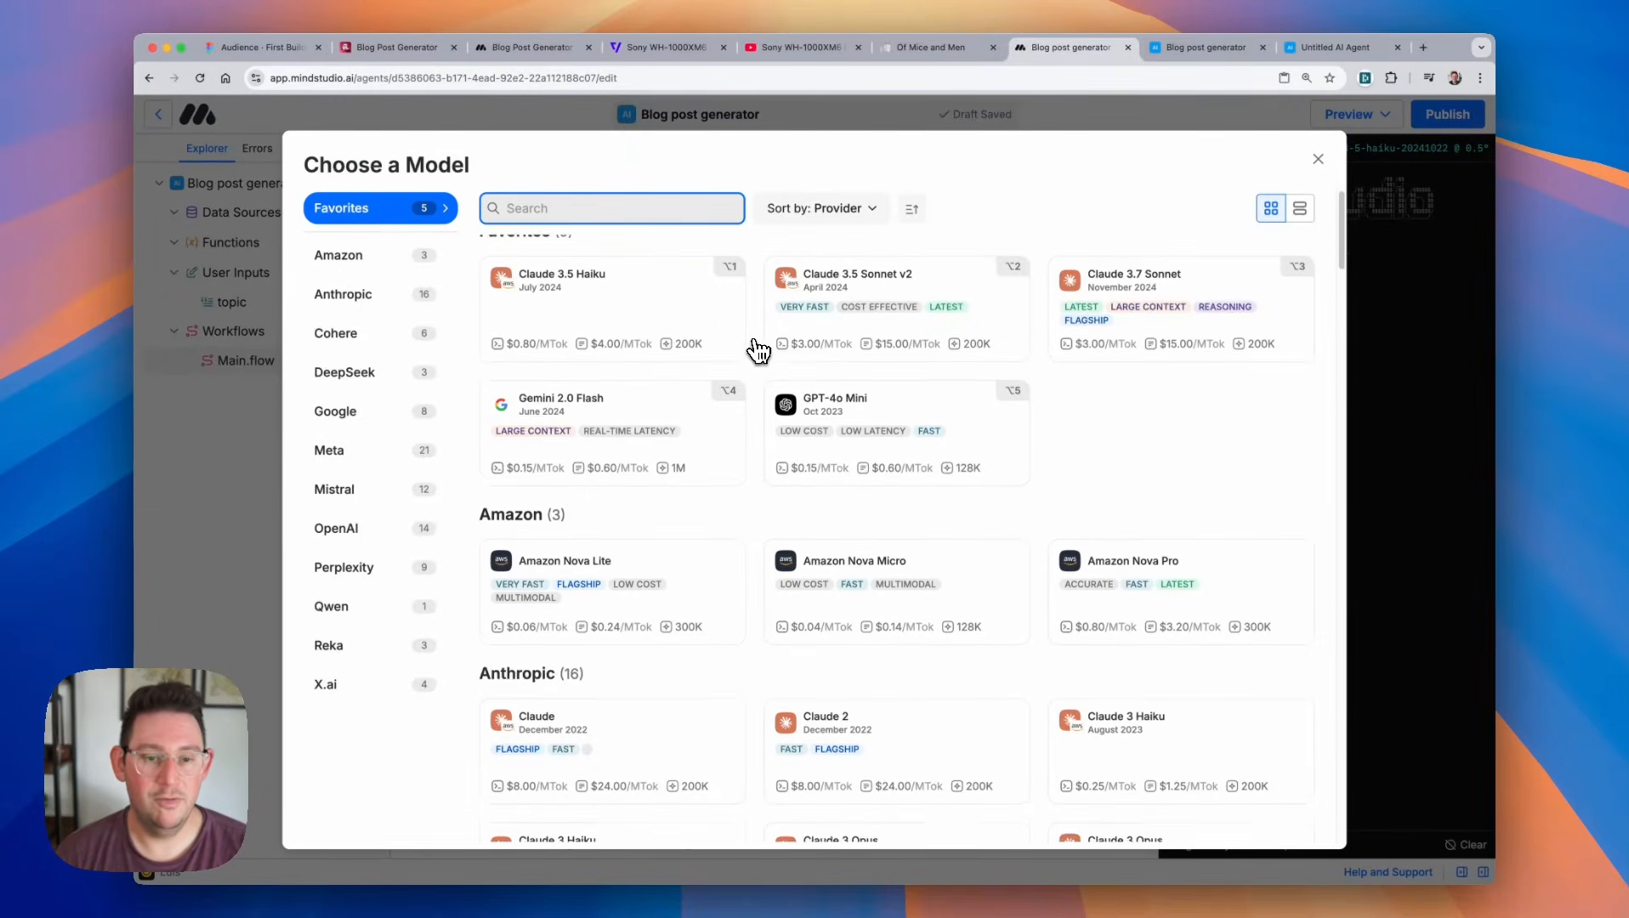
click(1319, 160)
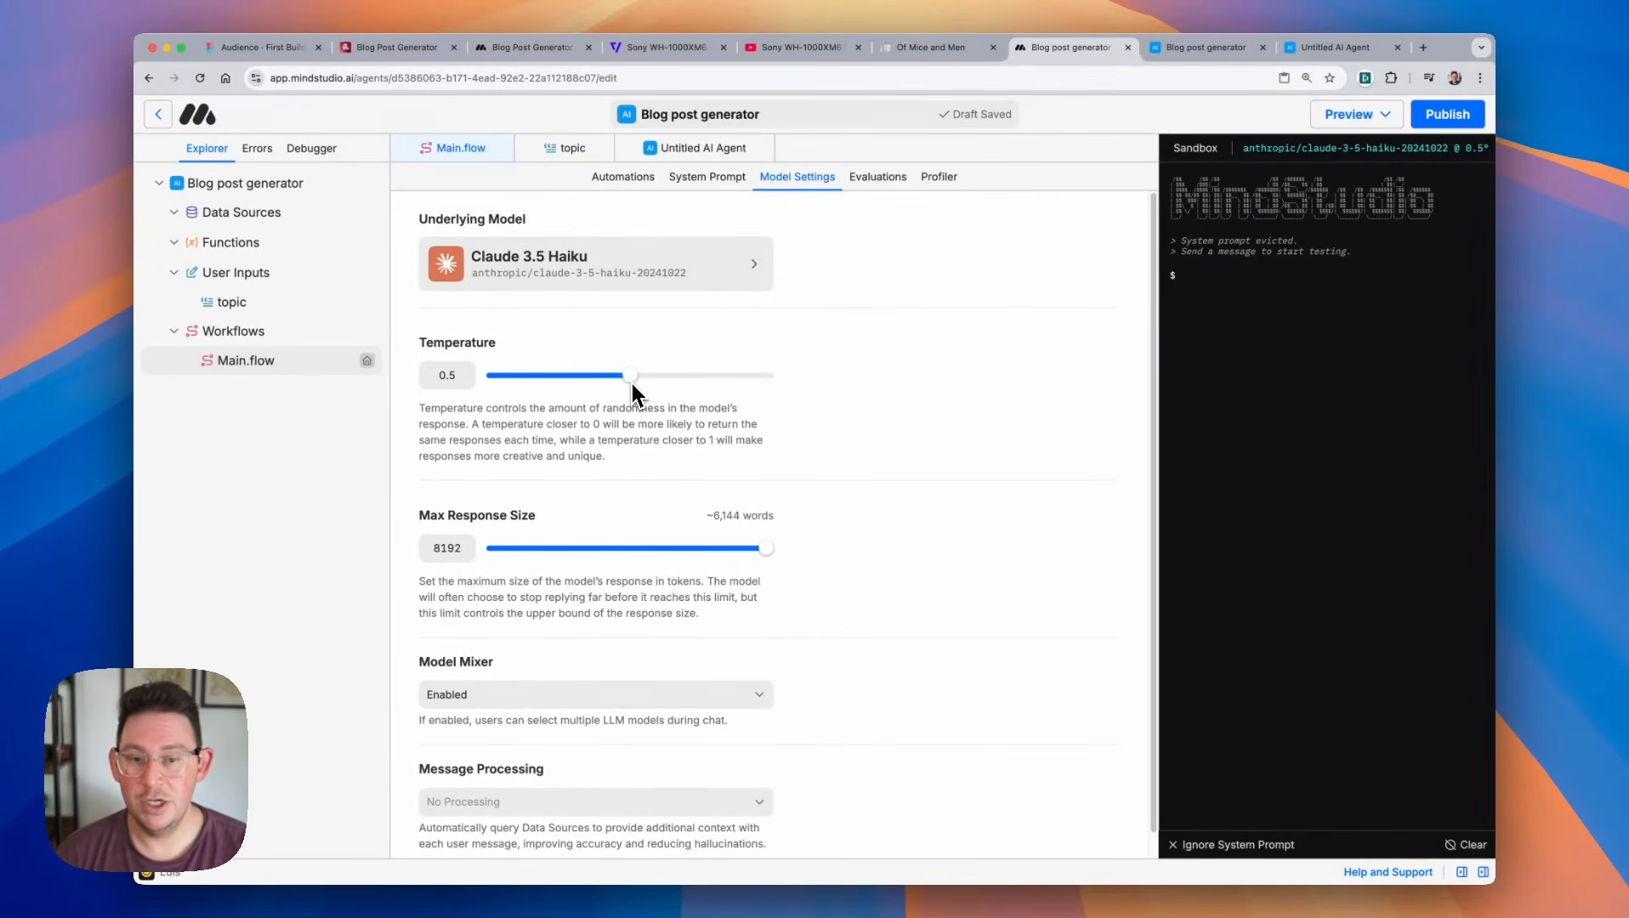
Try the model temperature at 1 and at 0, and return it to 0.5.
drag(630, 375, 797, 389)
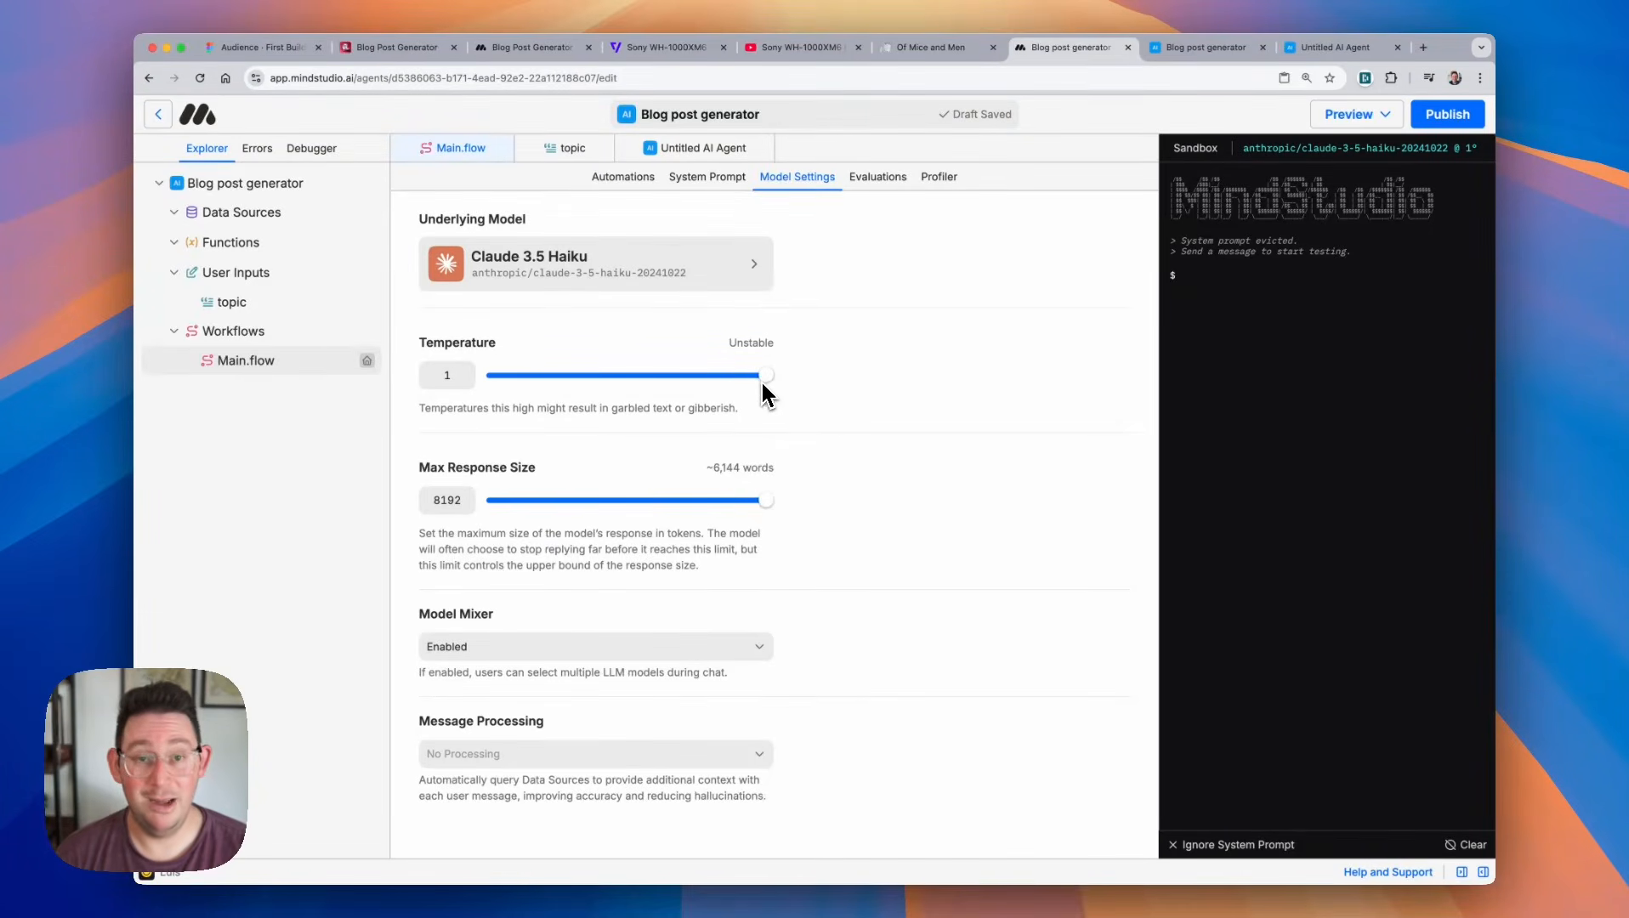
drag(766, 376, 480, 379)
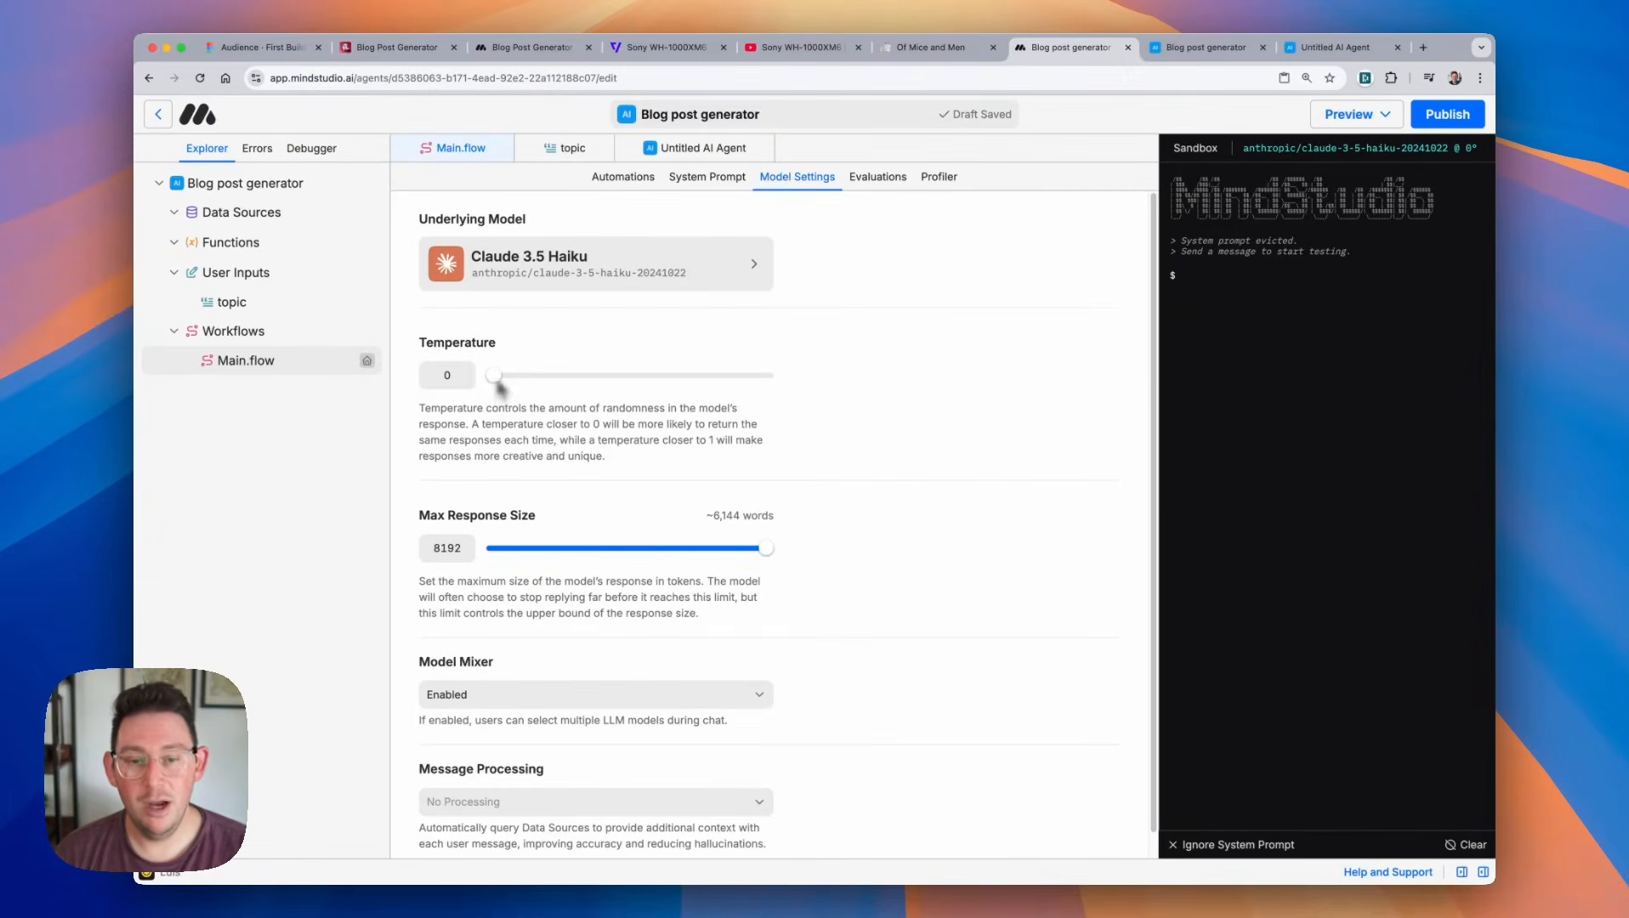
drag(496, 378, 638, 392)
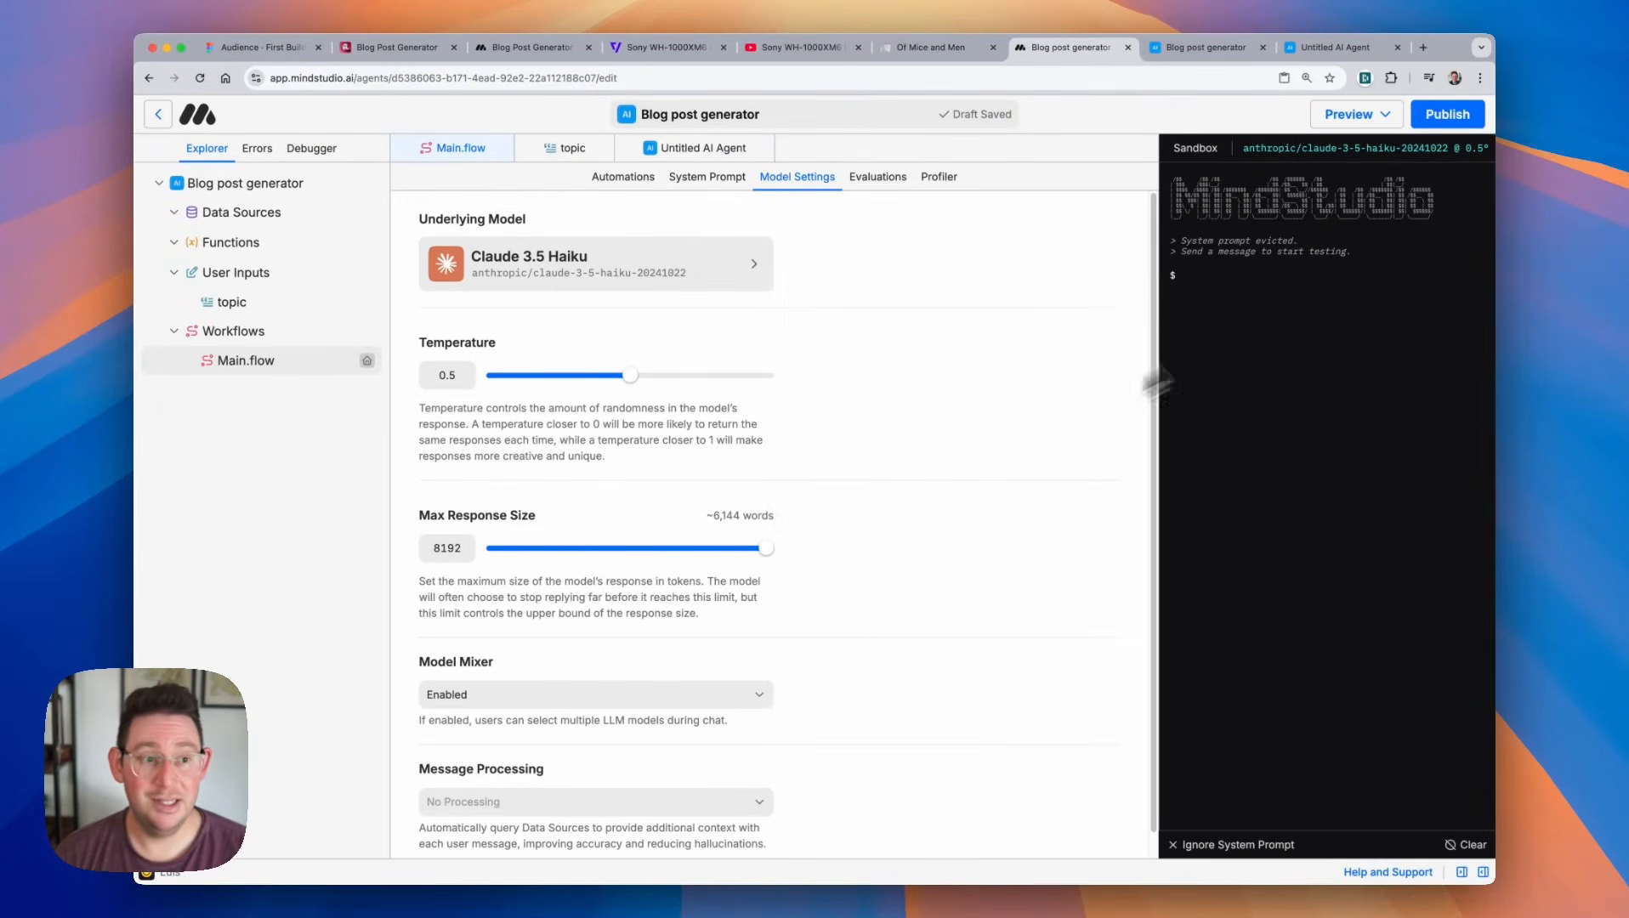
Look over the sharing and access controls of the published blog post generator, and return to its editor.
click(1446, 115)
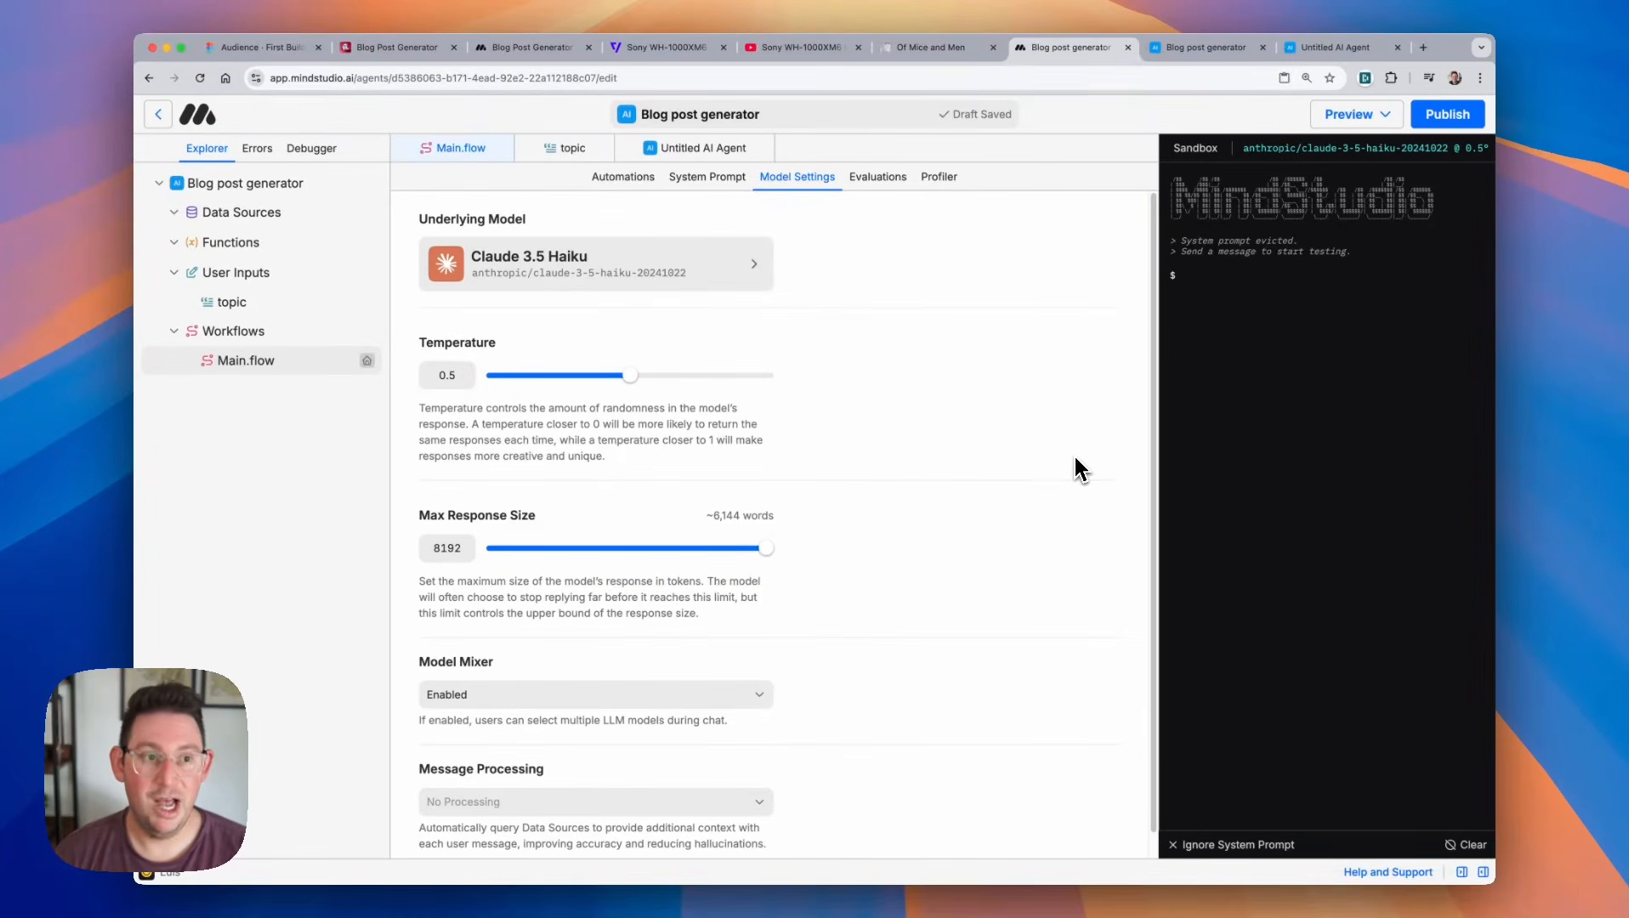
click(1202, 53)
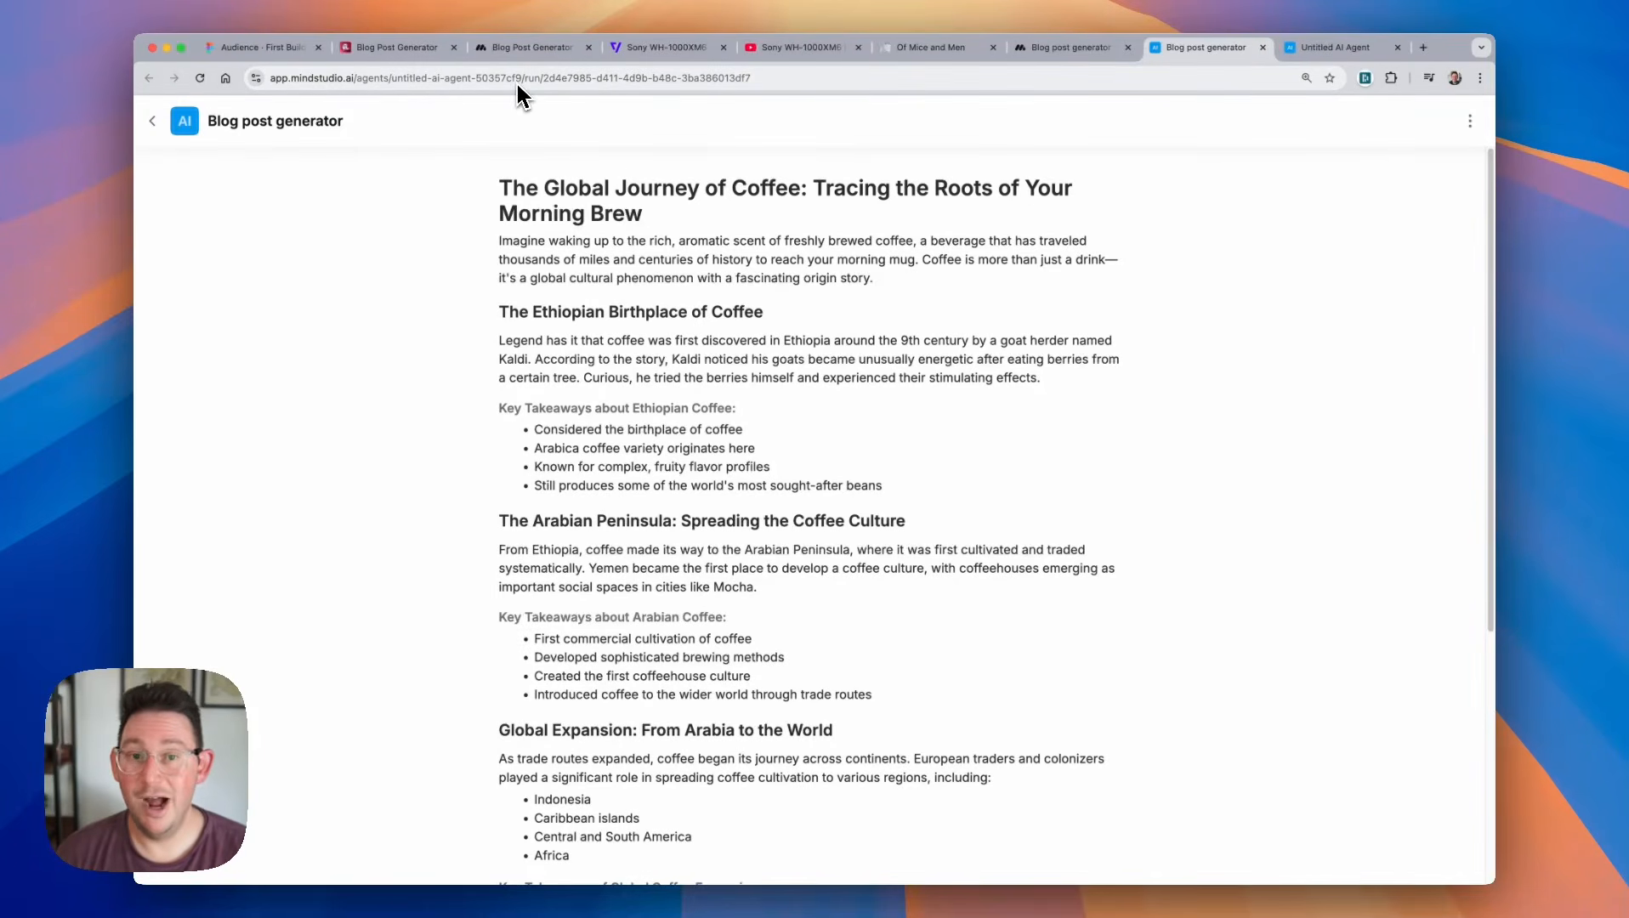
click(1470, 124)
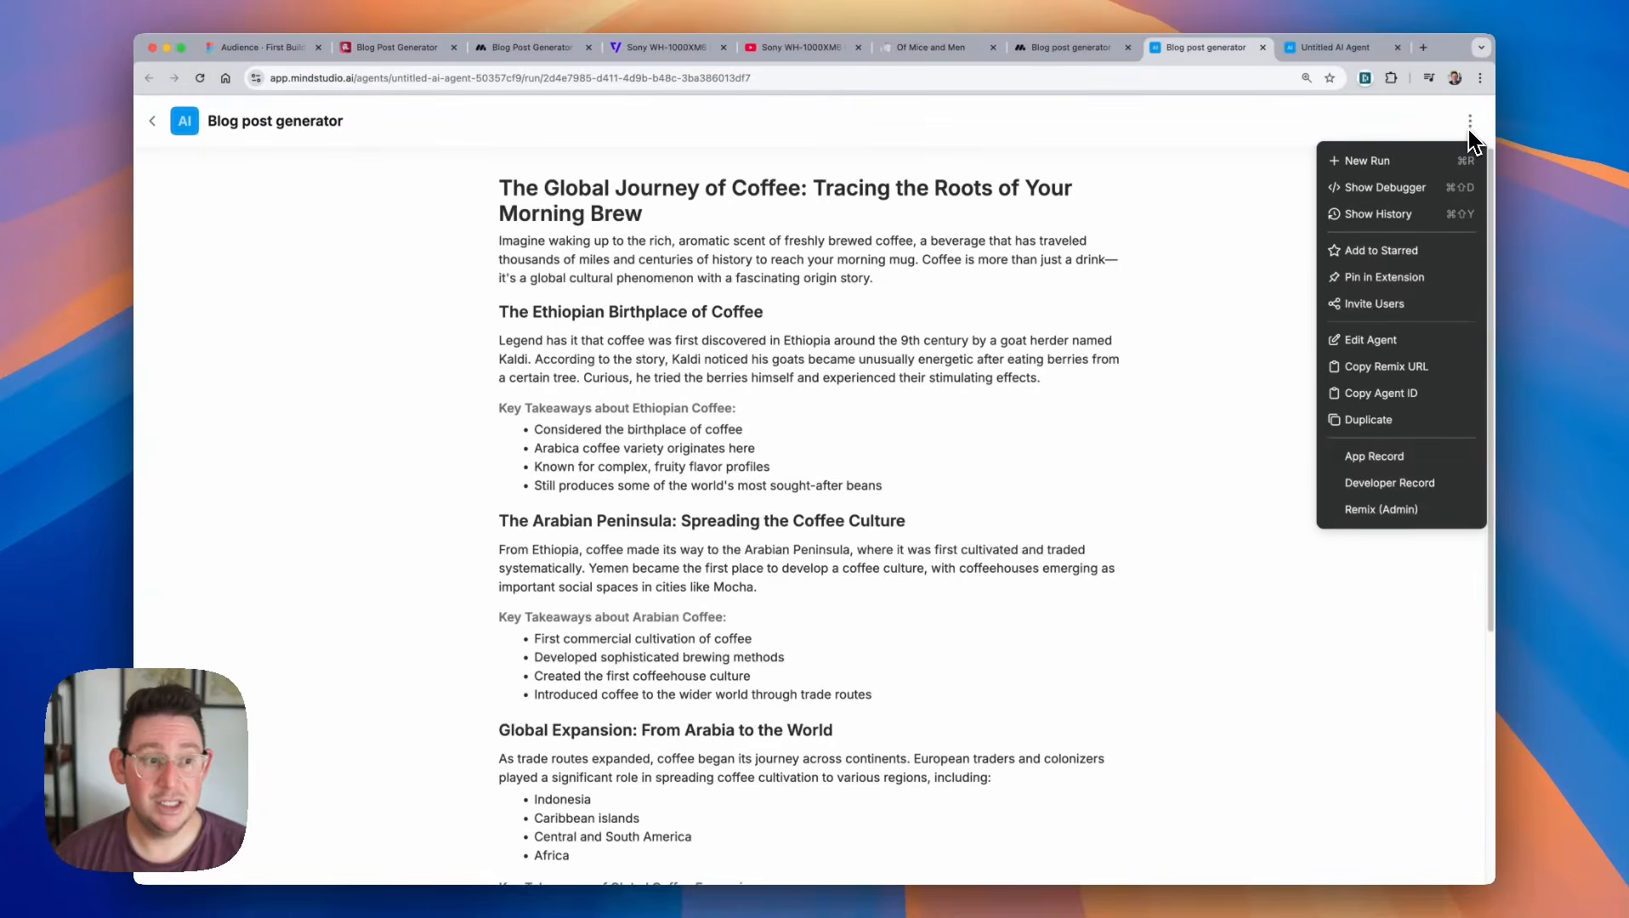
click(1443, 315)
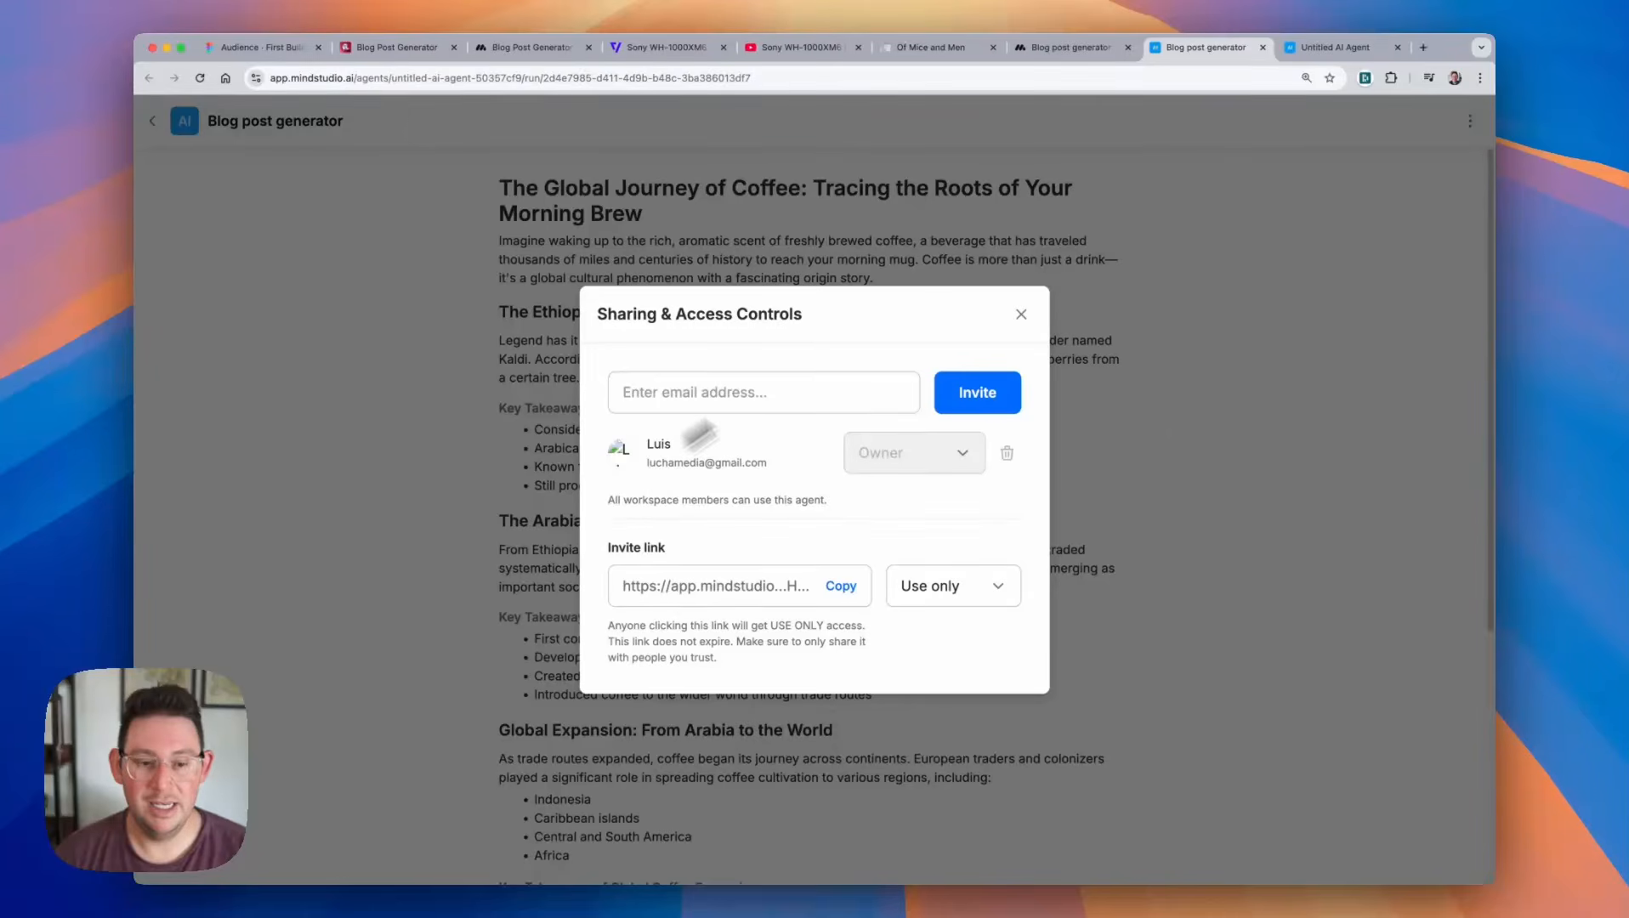
click(1021, 314)
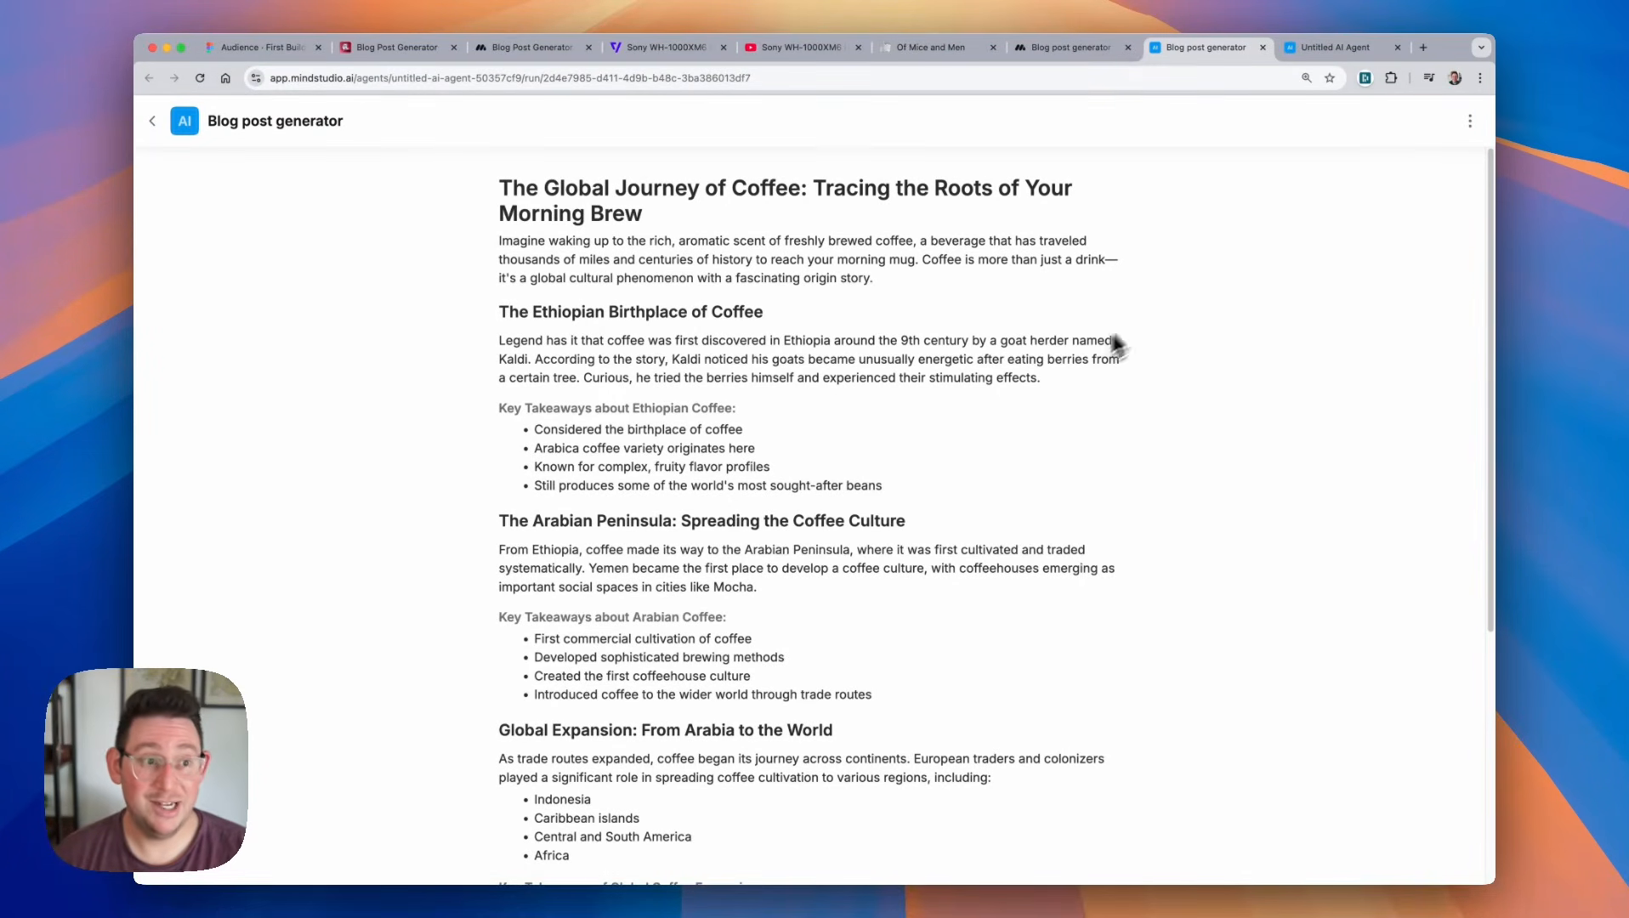
click(1079, 59)
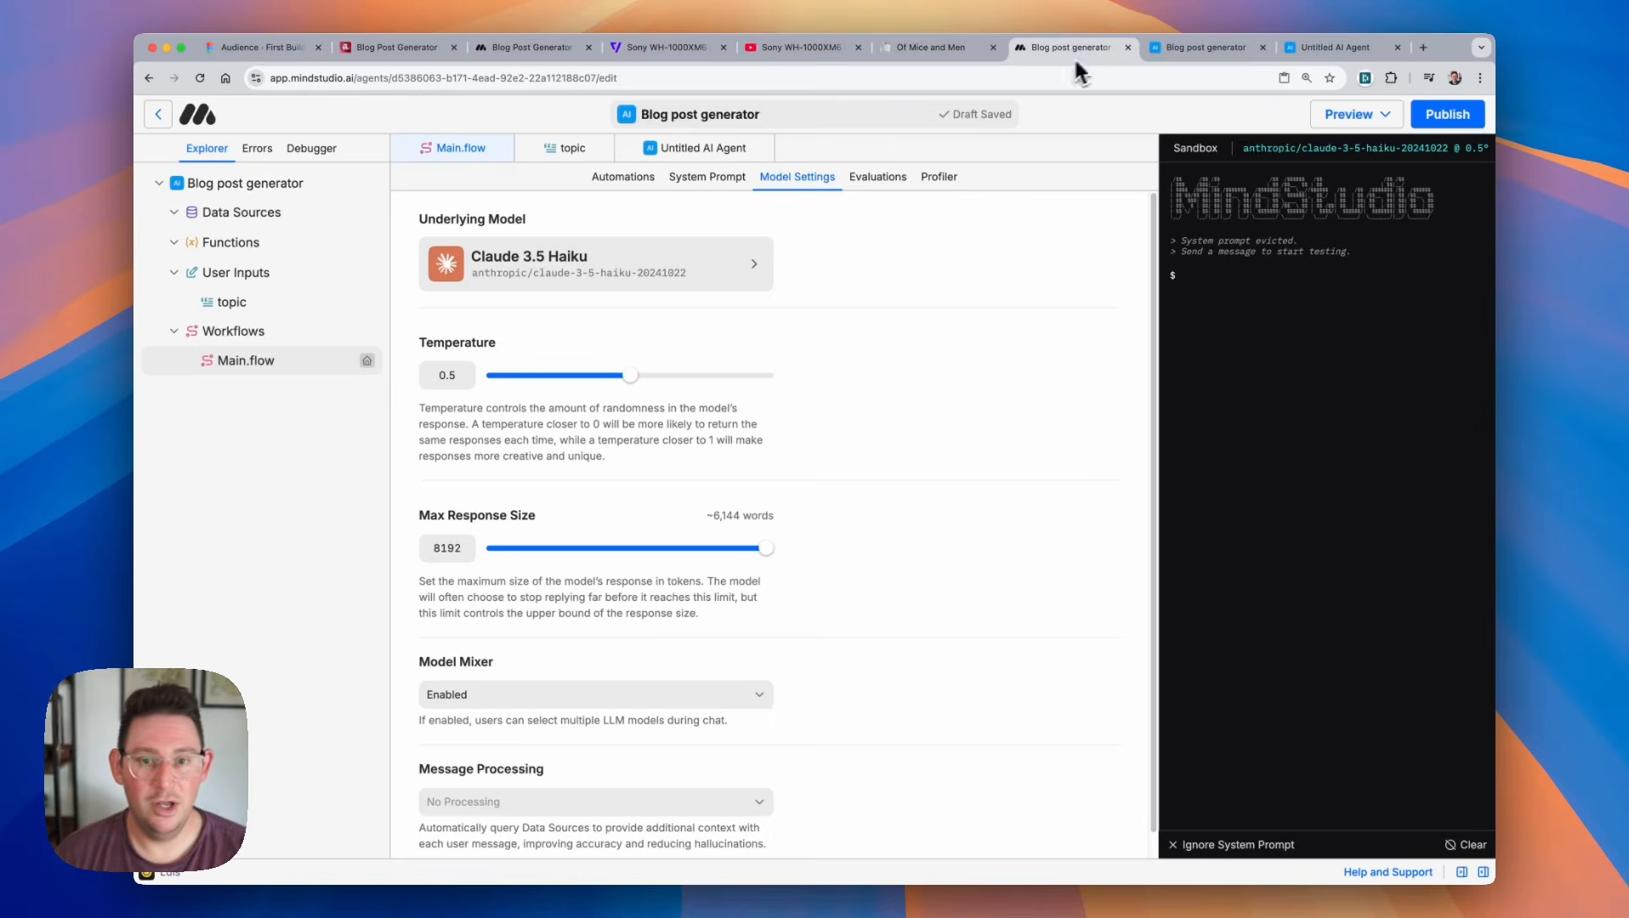
Open the MindStudio workspace in a new browser tab and create a new agent from the published agents page.
click(1424, 48)
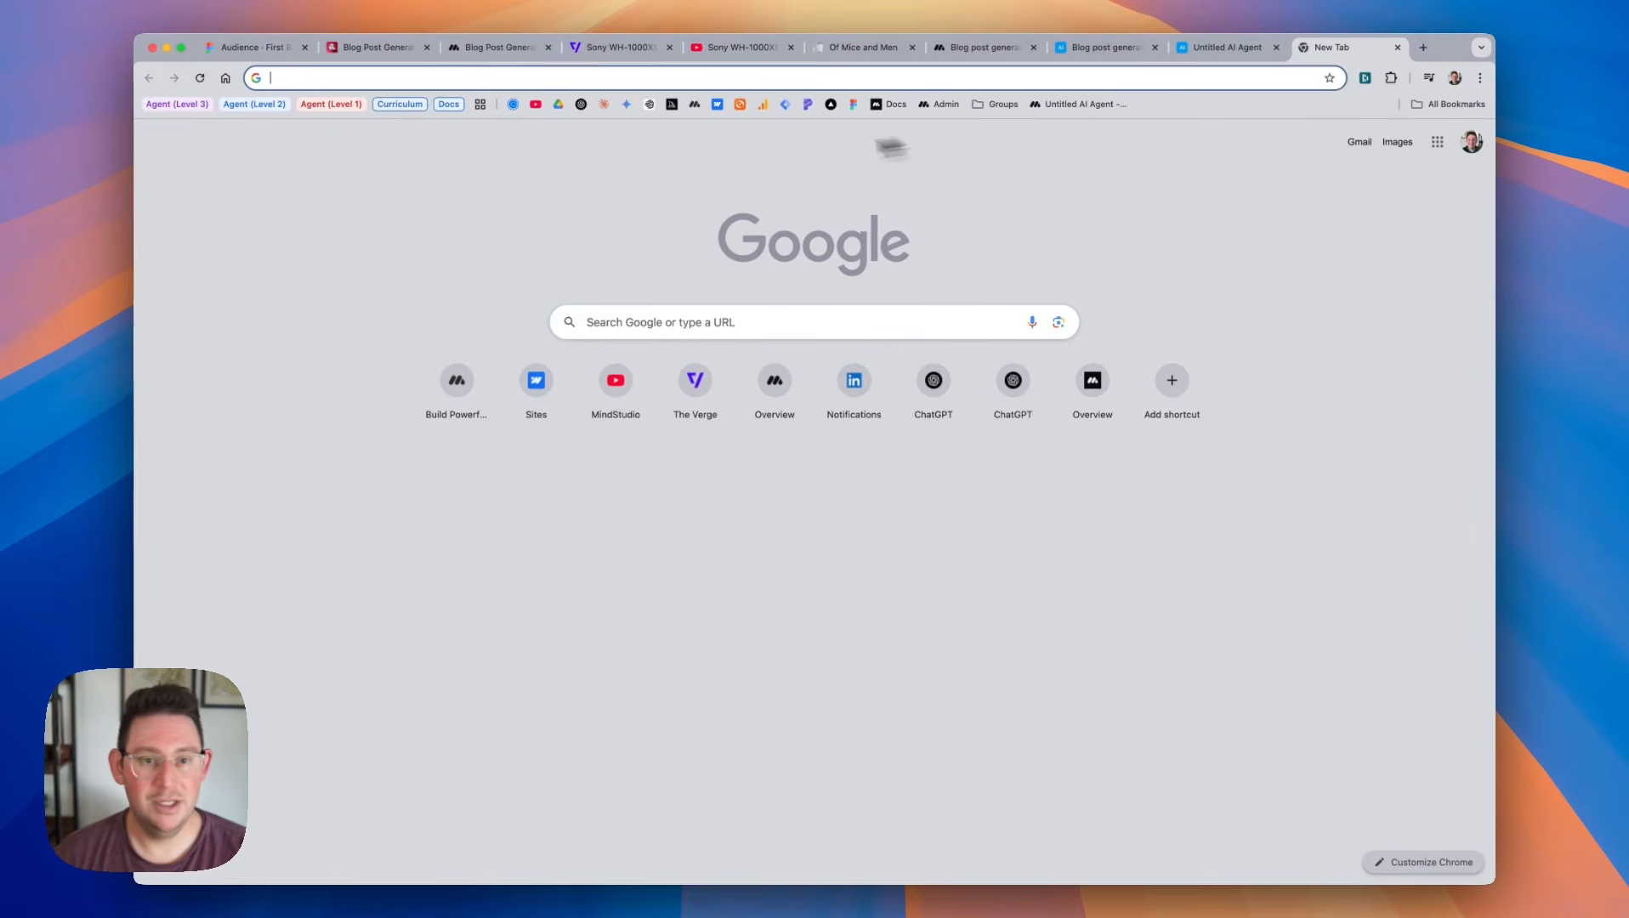
click(694, 104)
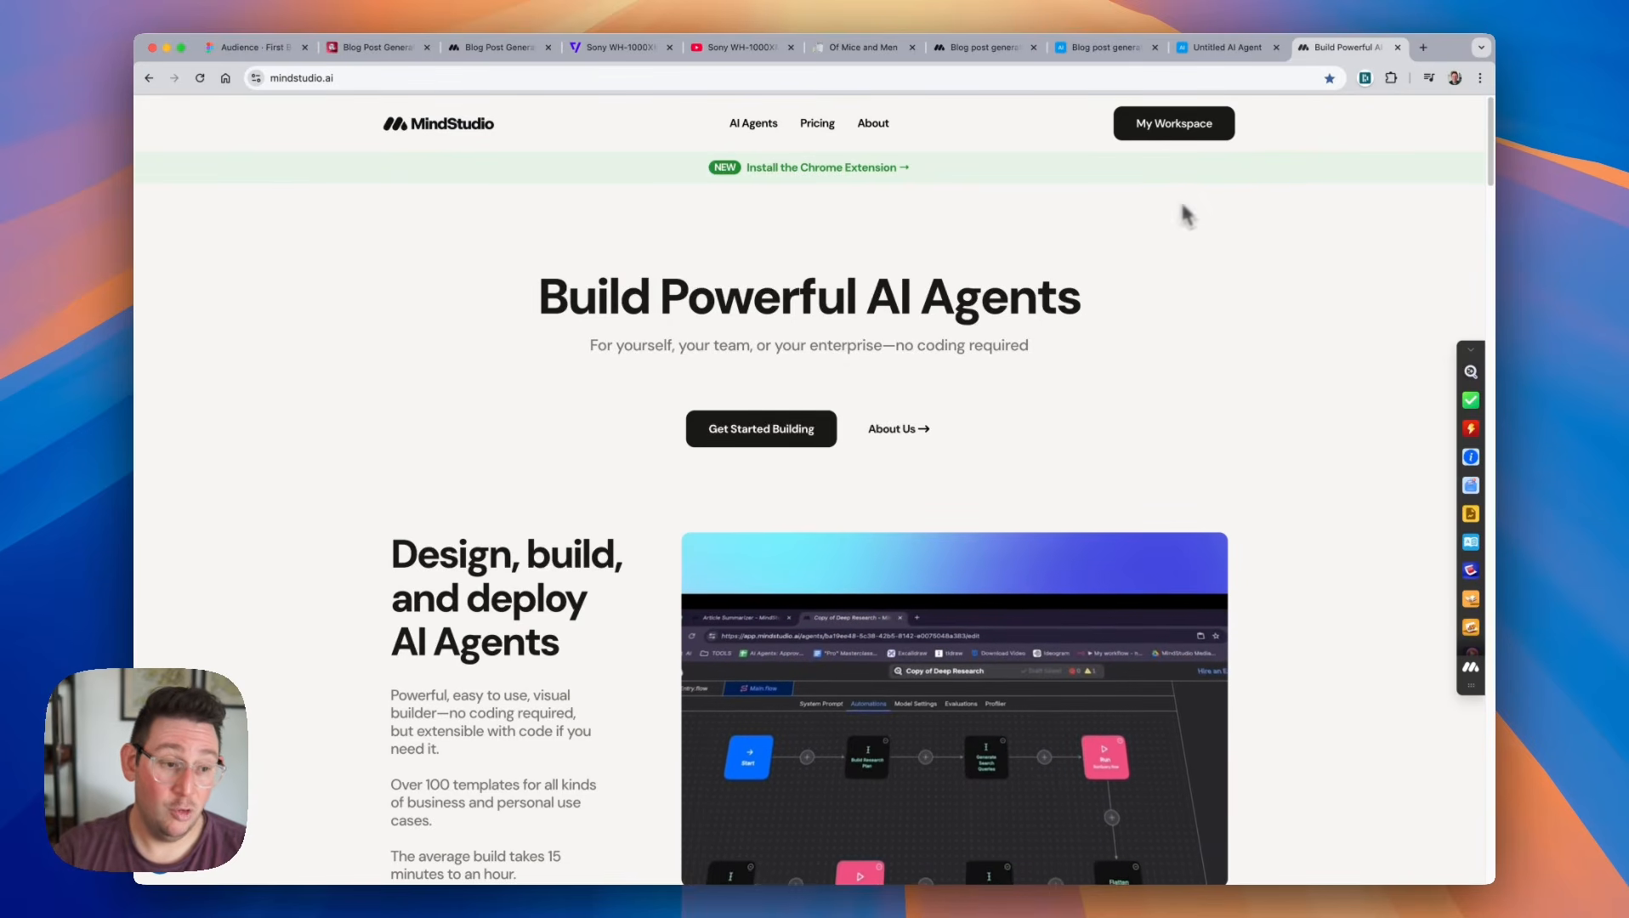
click(1170, 136)
click(260, 270)
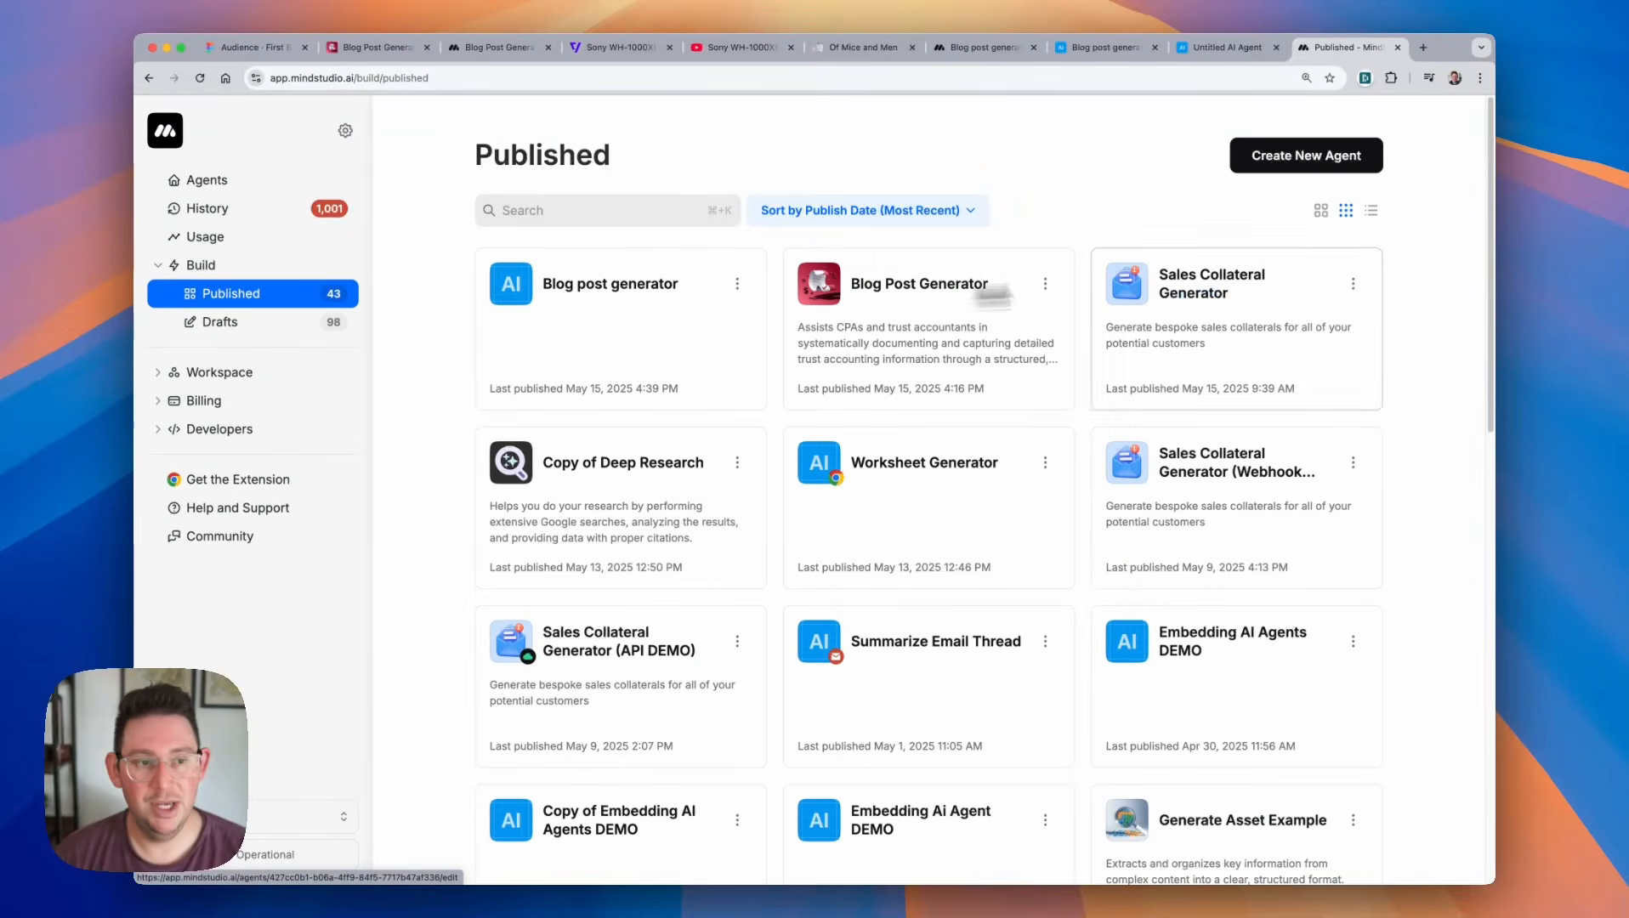
click(1321, 161)
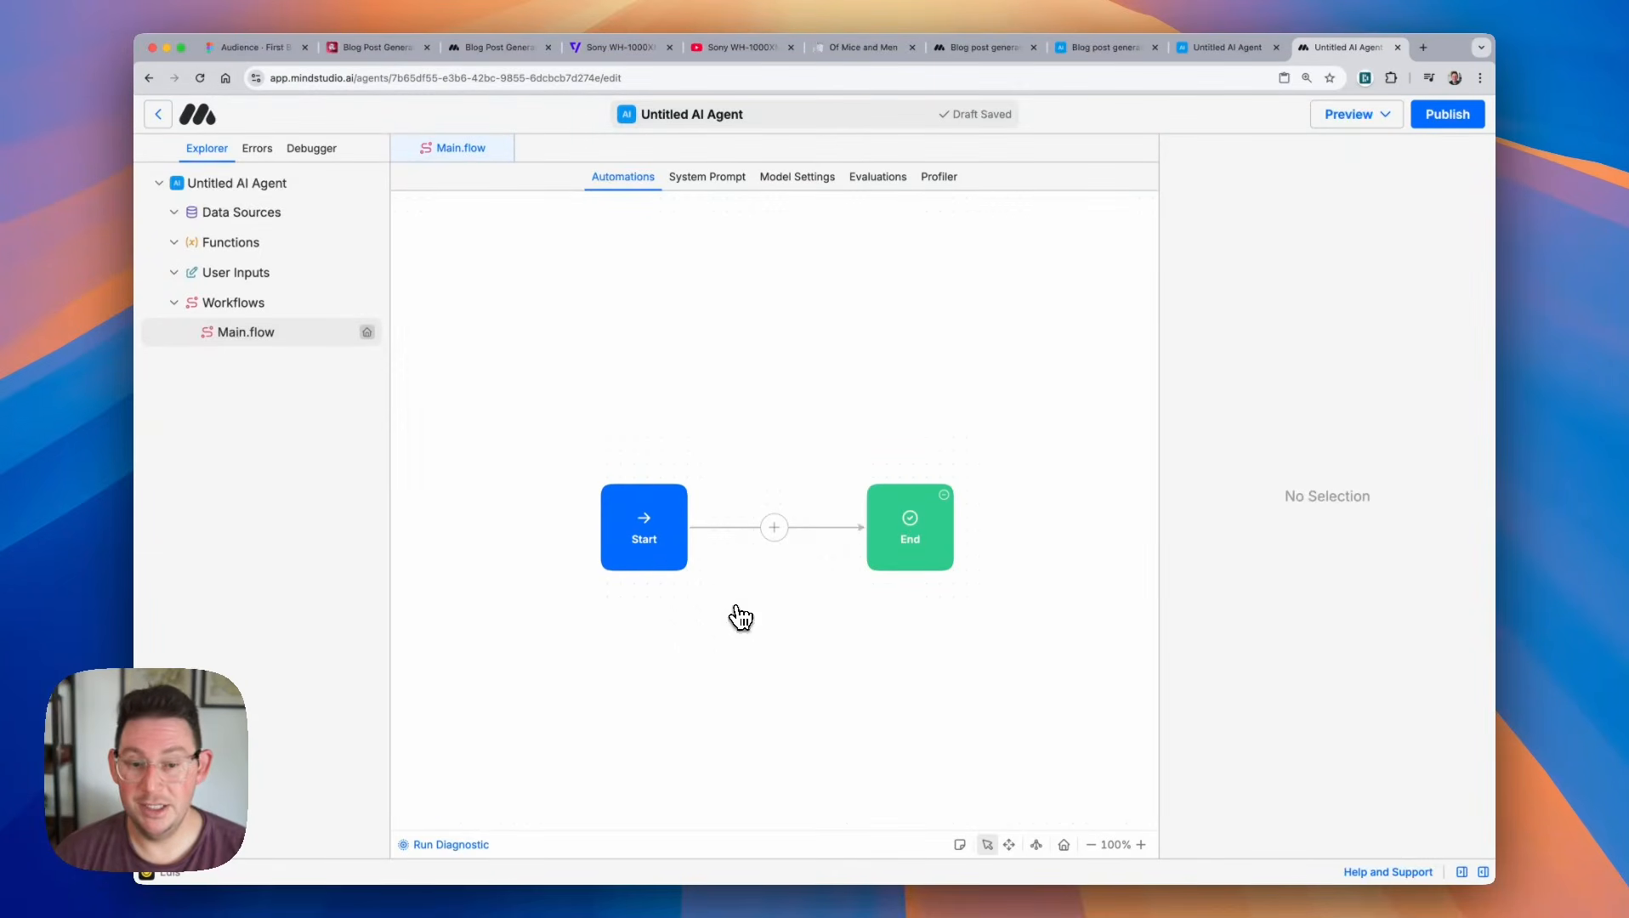
Set the Start block's run mode to Browser Extension, and check the pageContent launch variable.
click(660, 510)
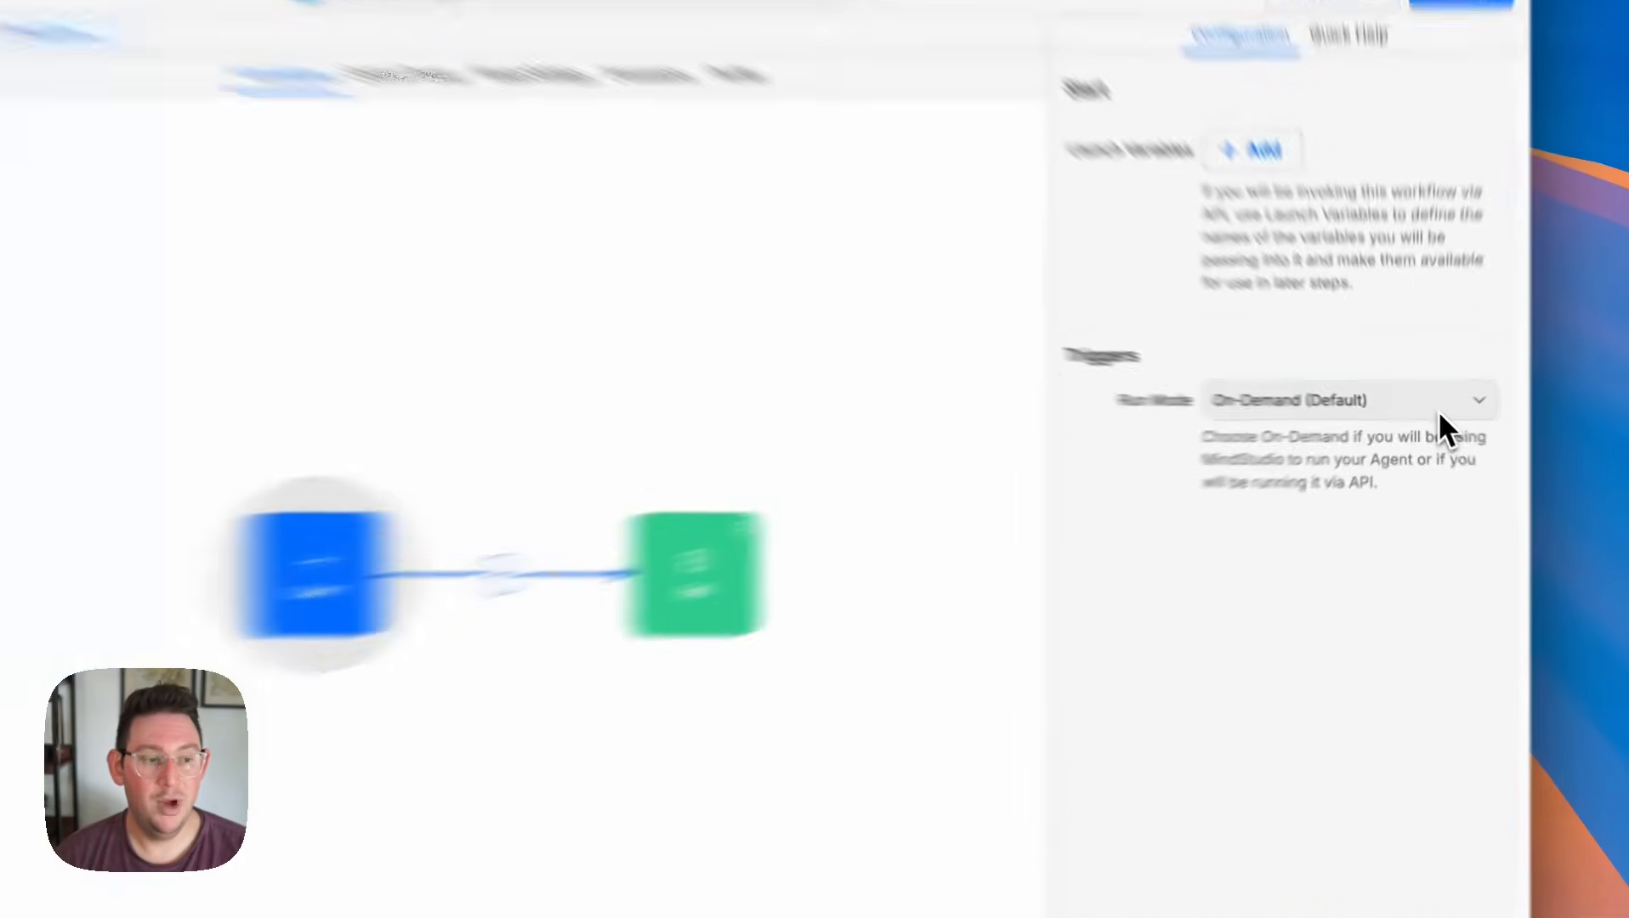
click(1436, 408)
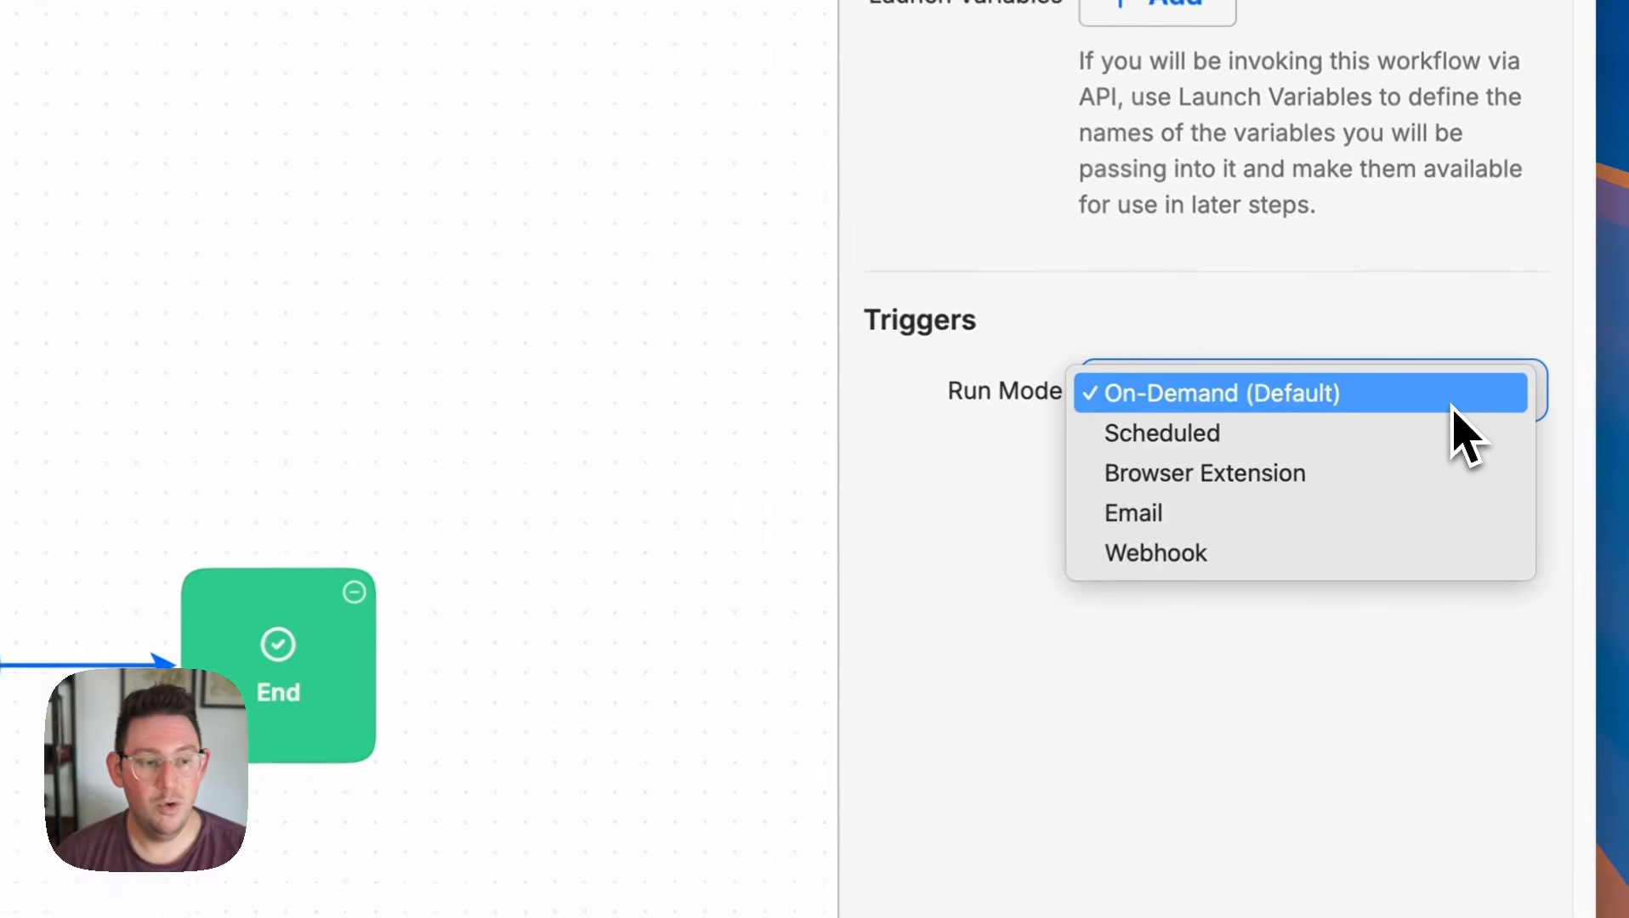
click(1436, 476)
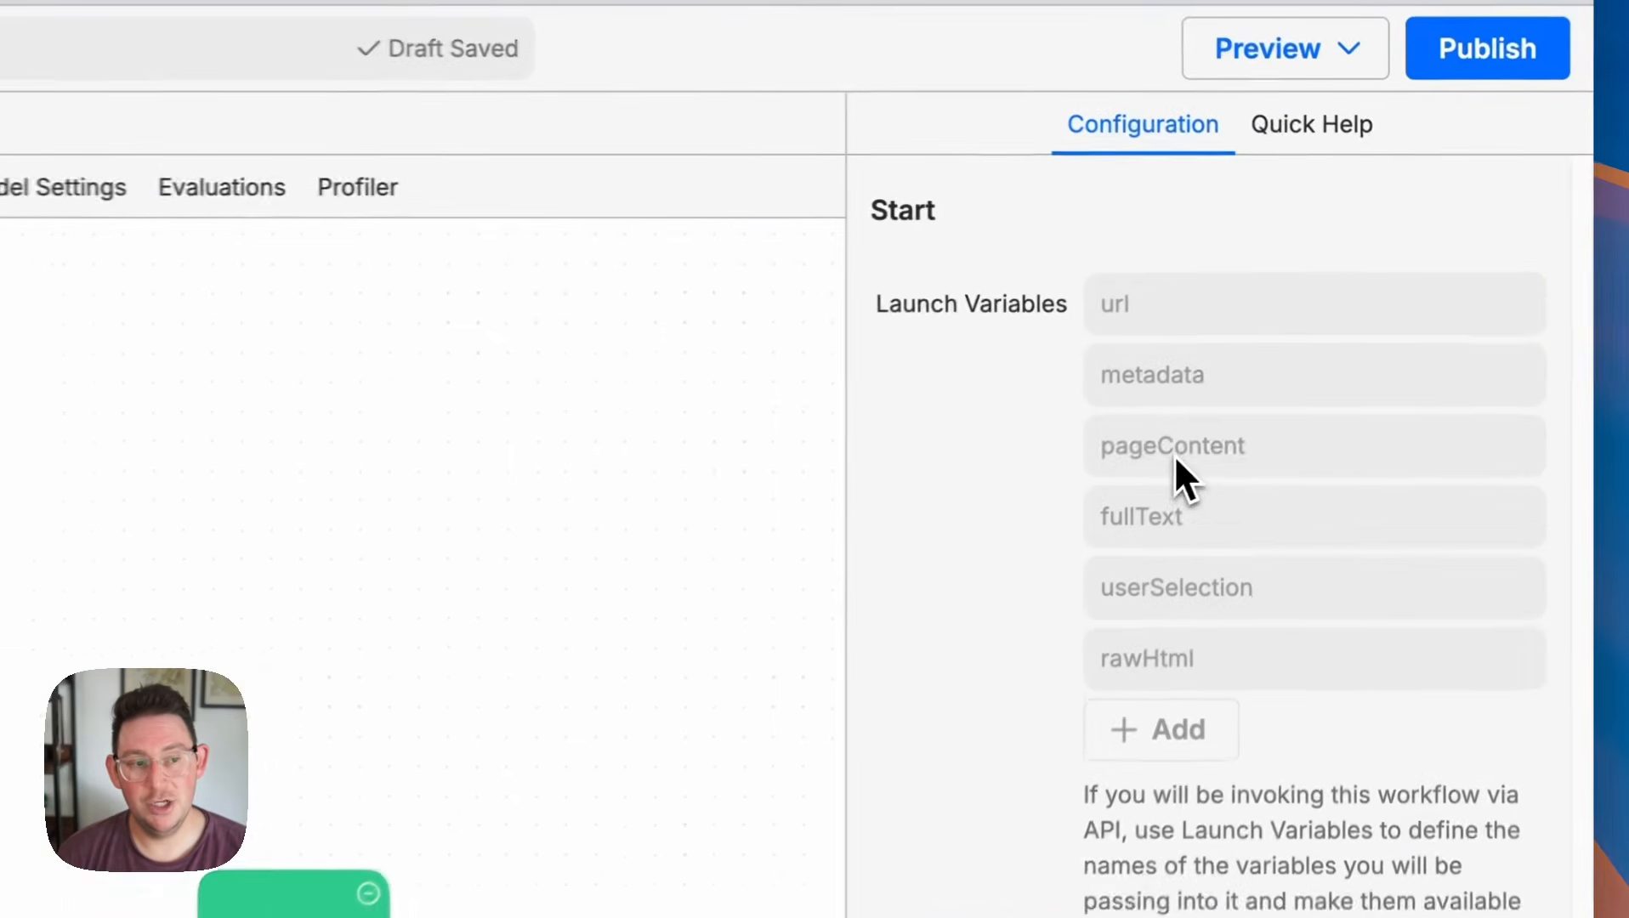
double_click(1175, 456)
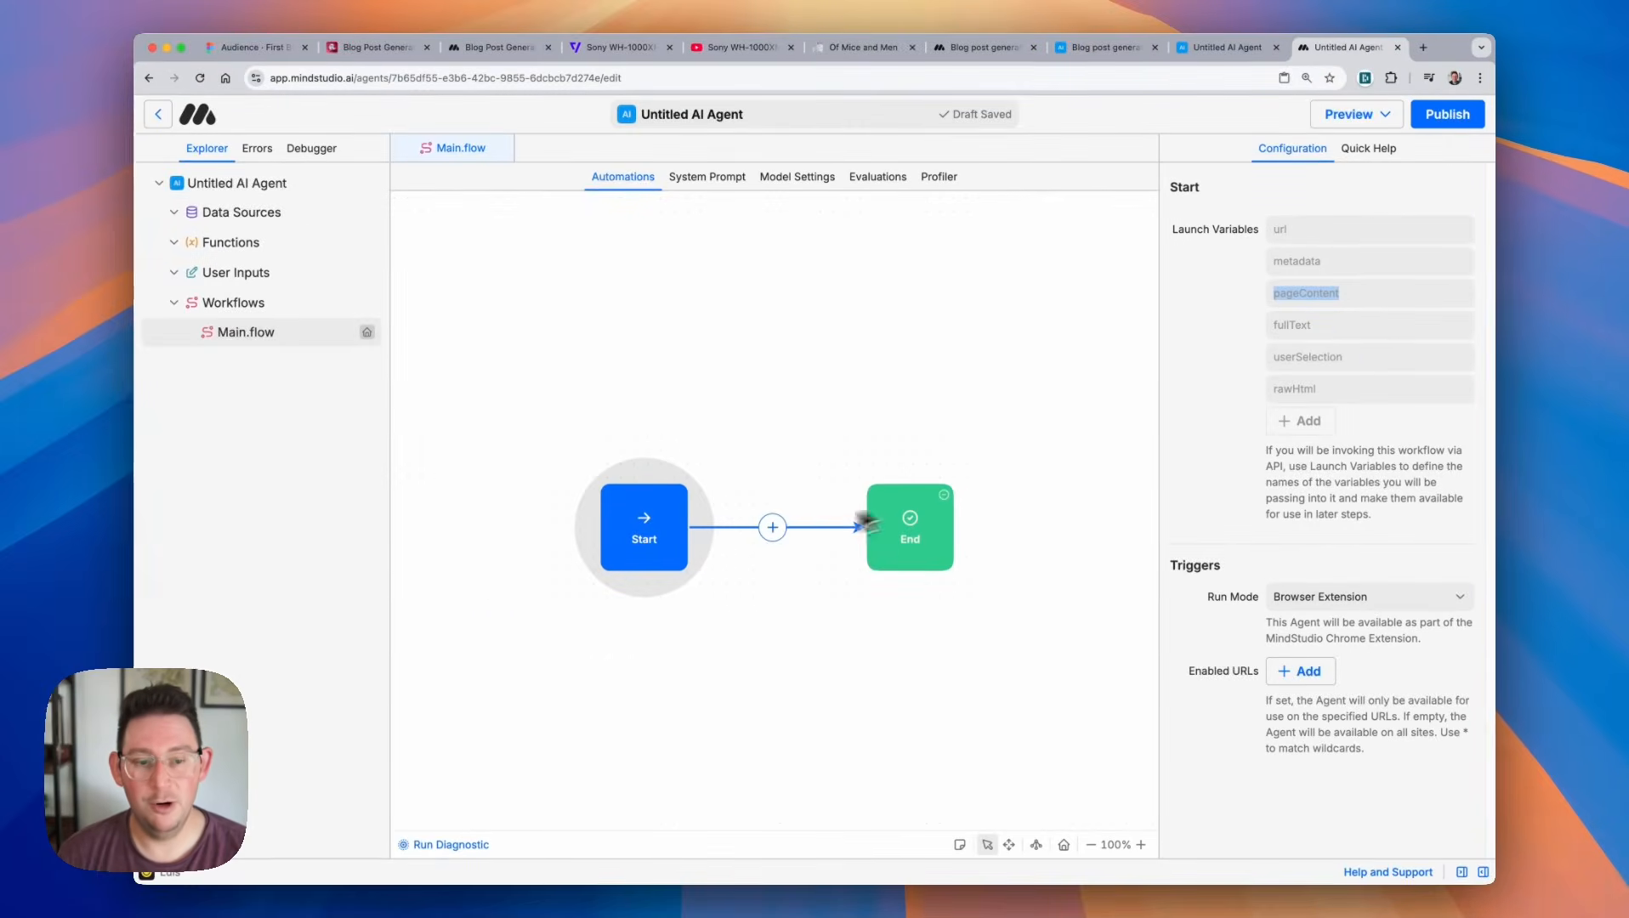
Add a Generate Text block between Start and End, and begin its prompt with "Write a TLDR summary for the following content:".
click(772, 527)
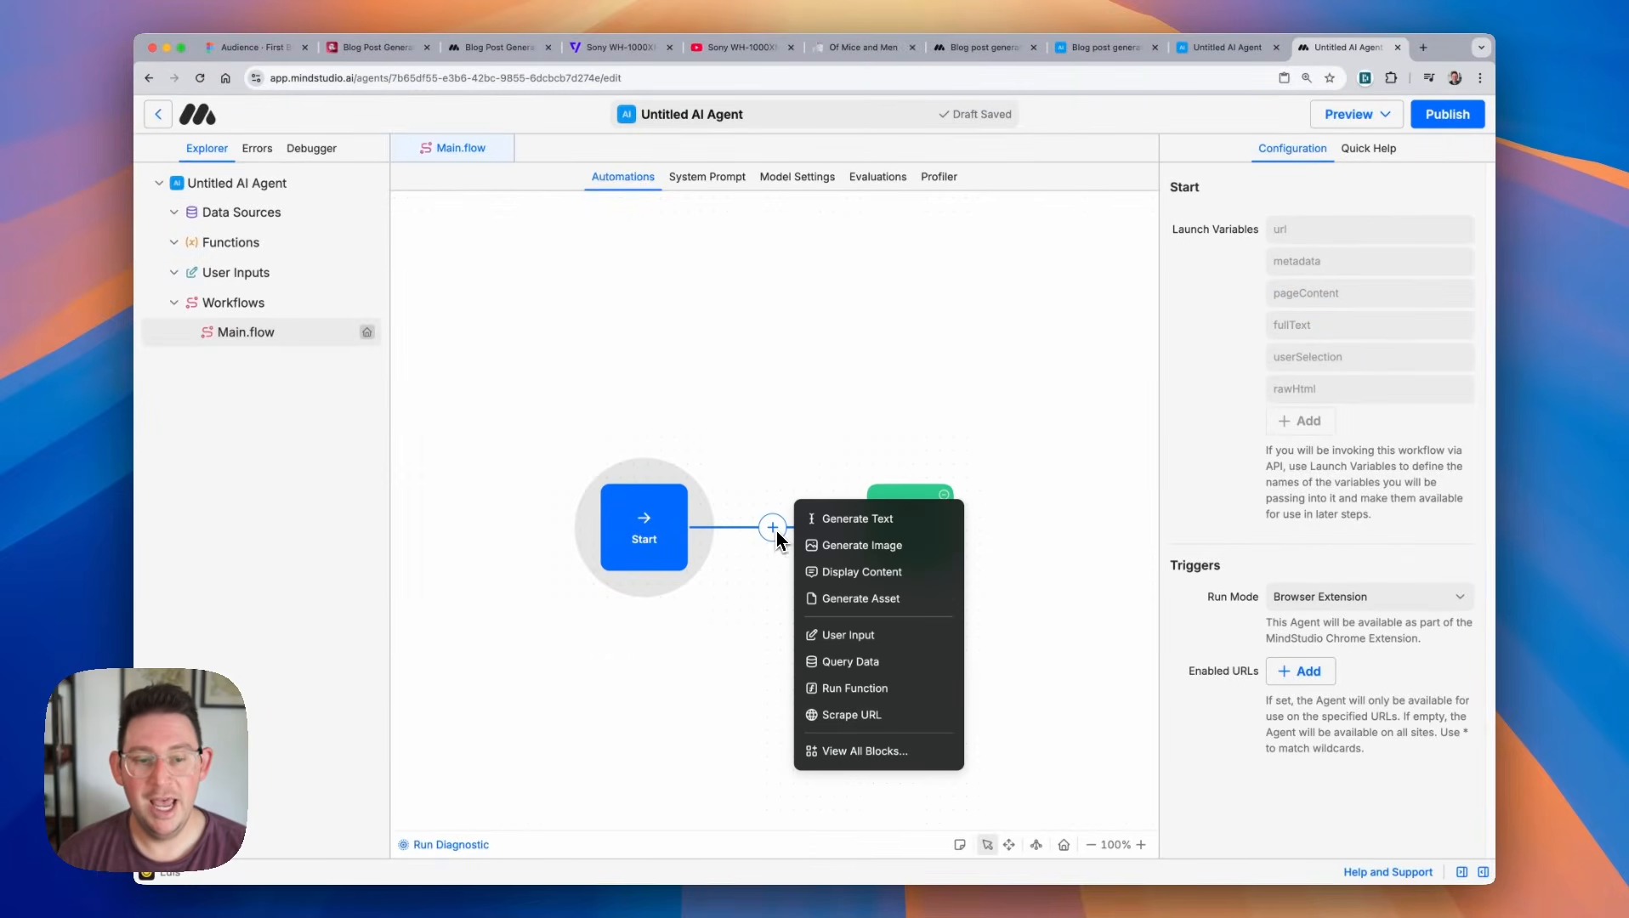
click(816, 520)
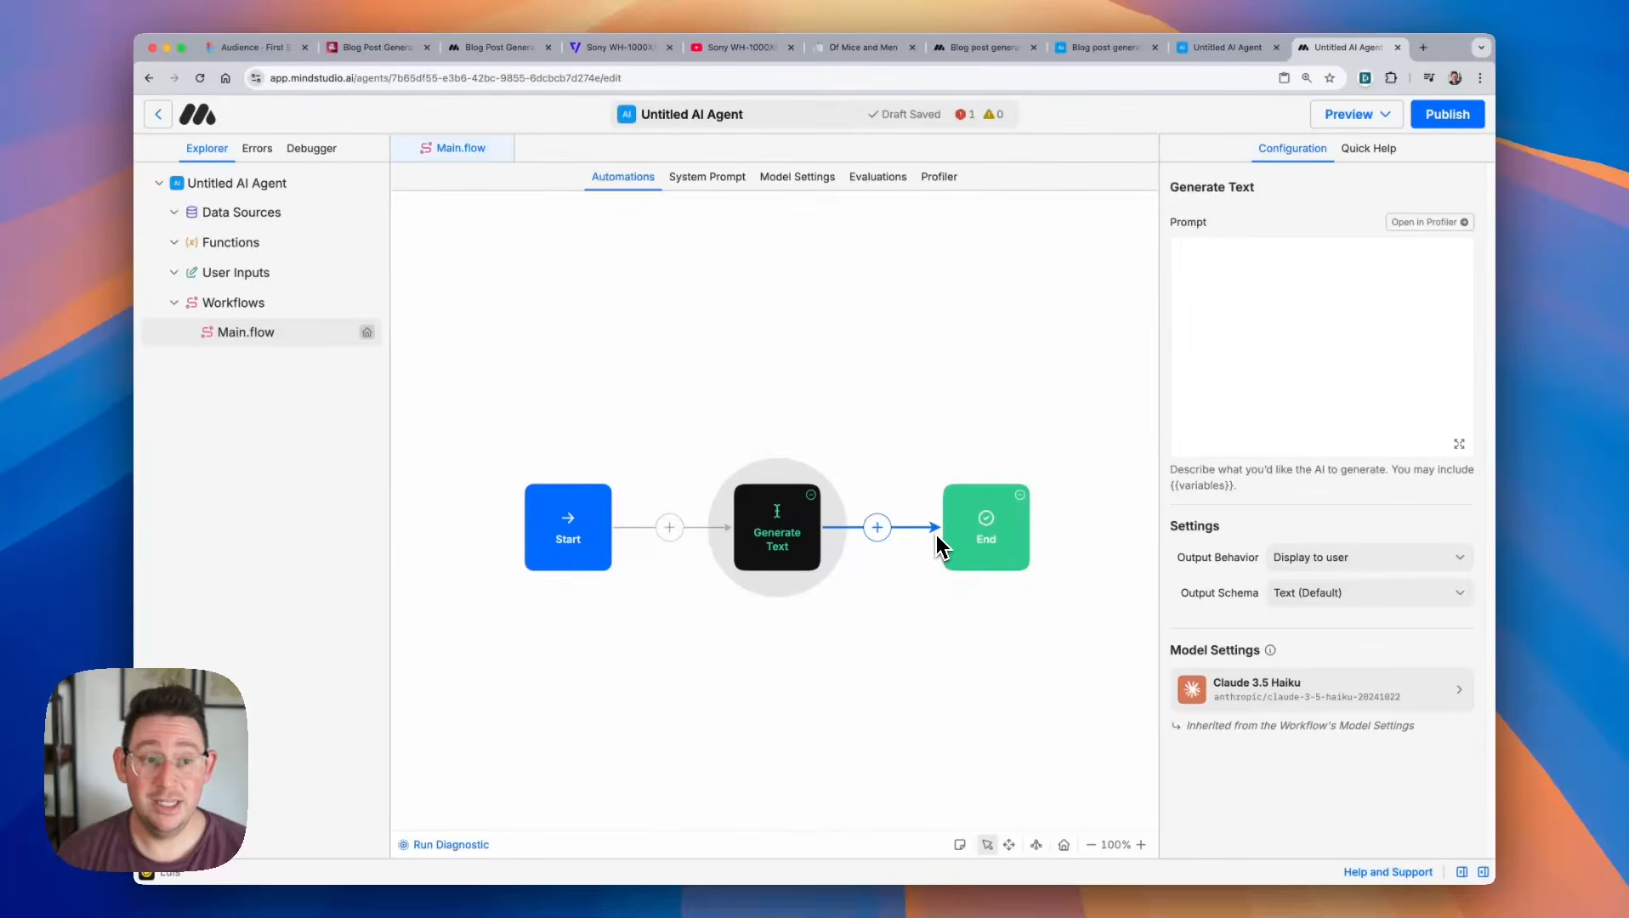
click(1285, 340)
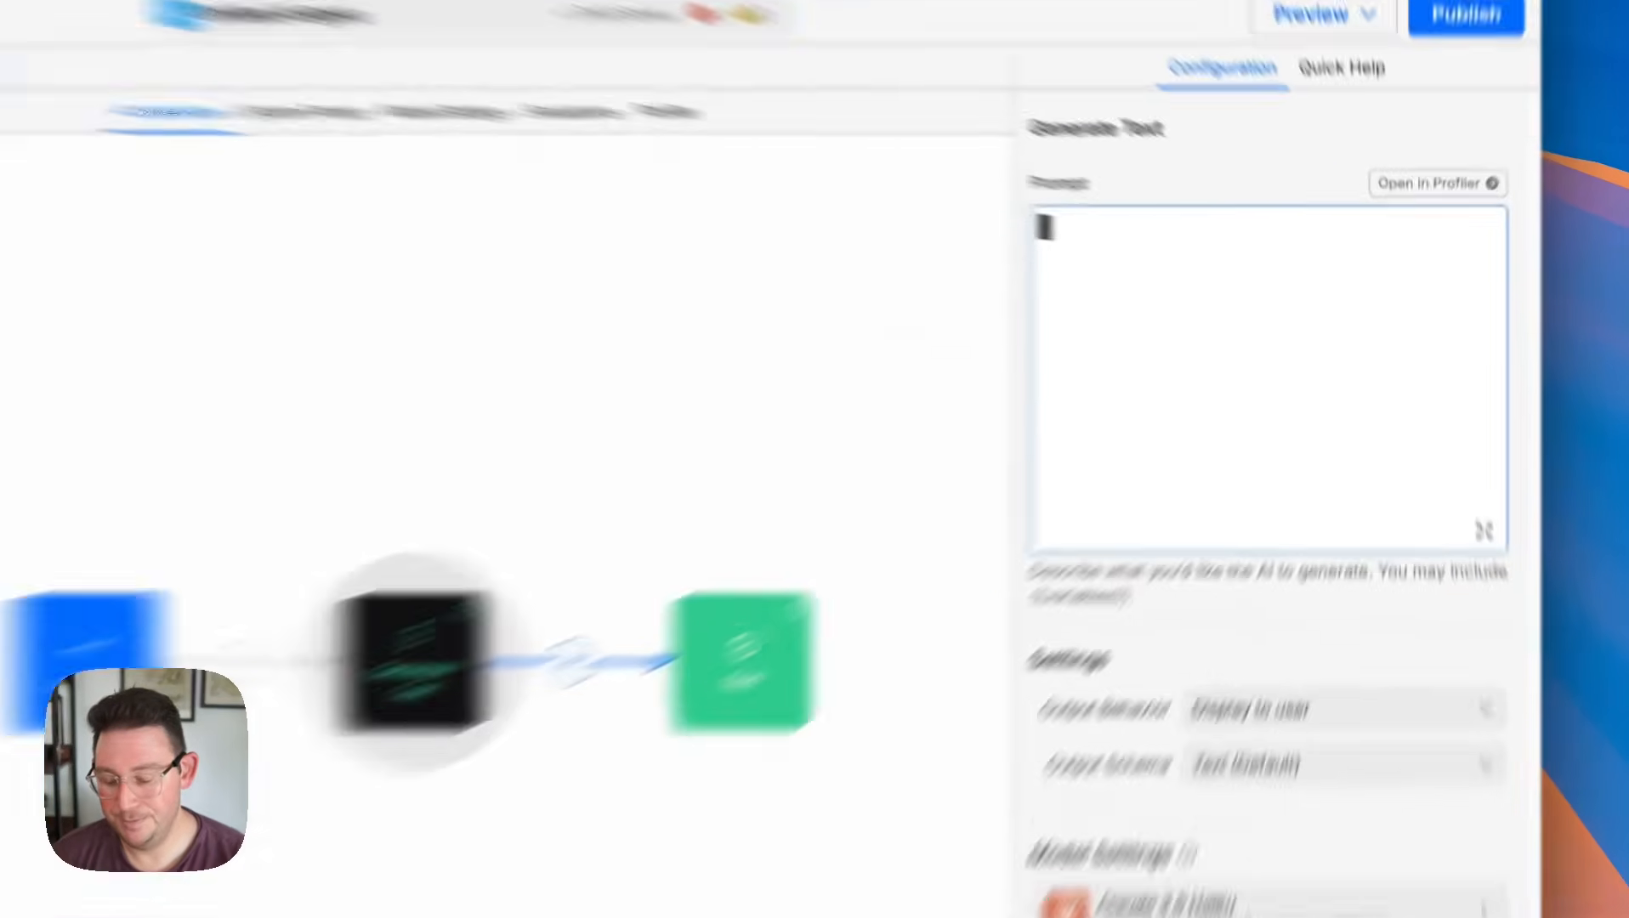
text(Write a )
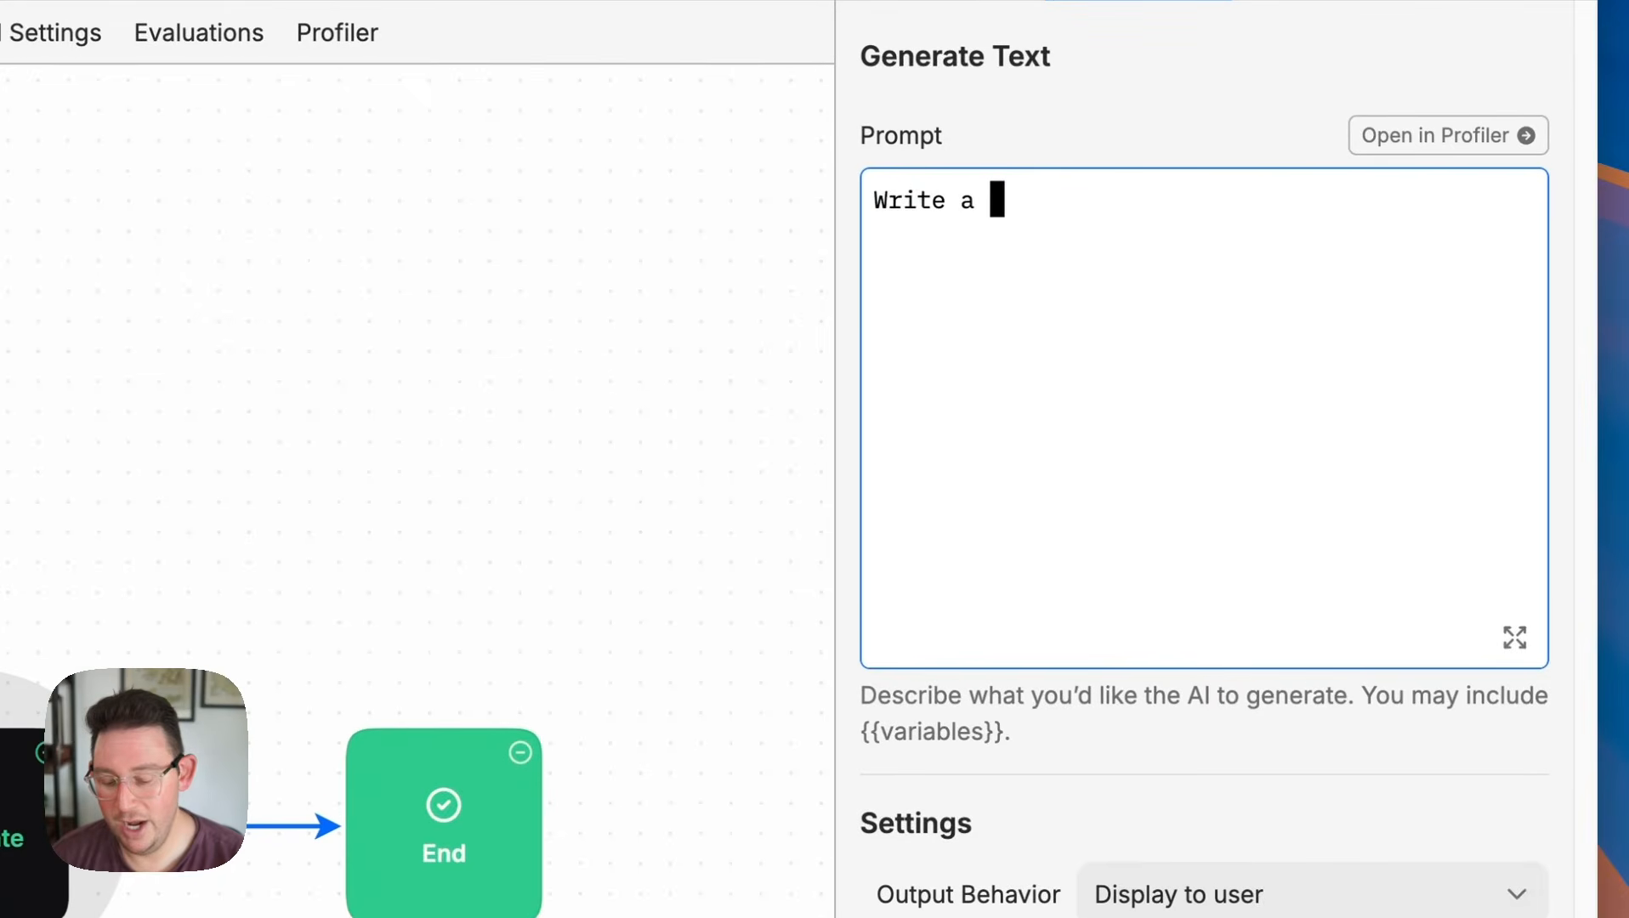
text(TLDR sum)
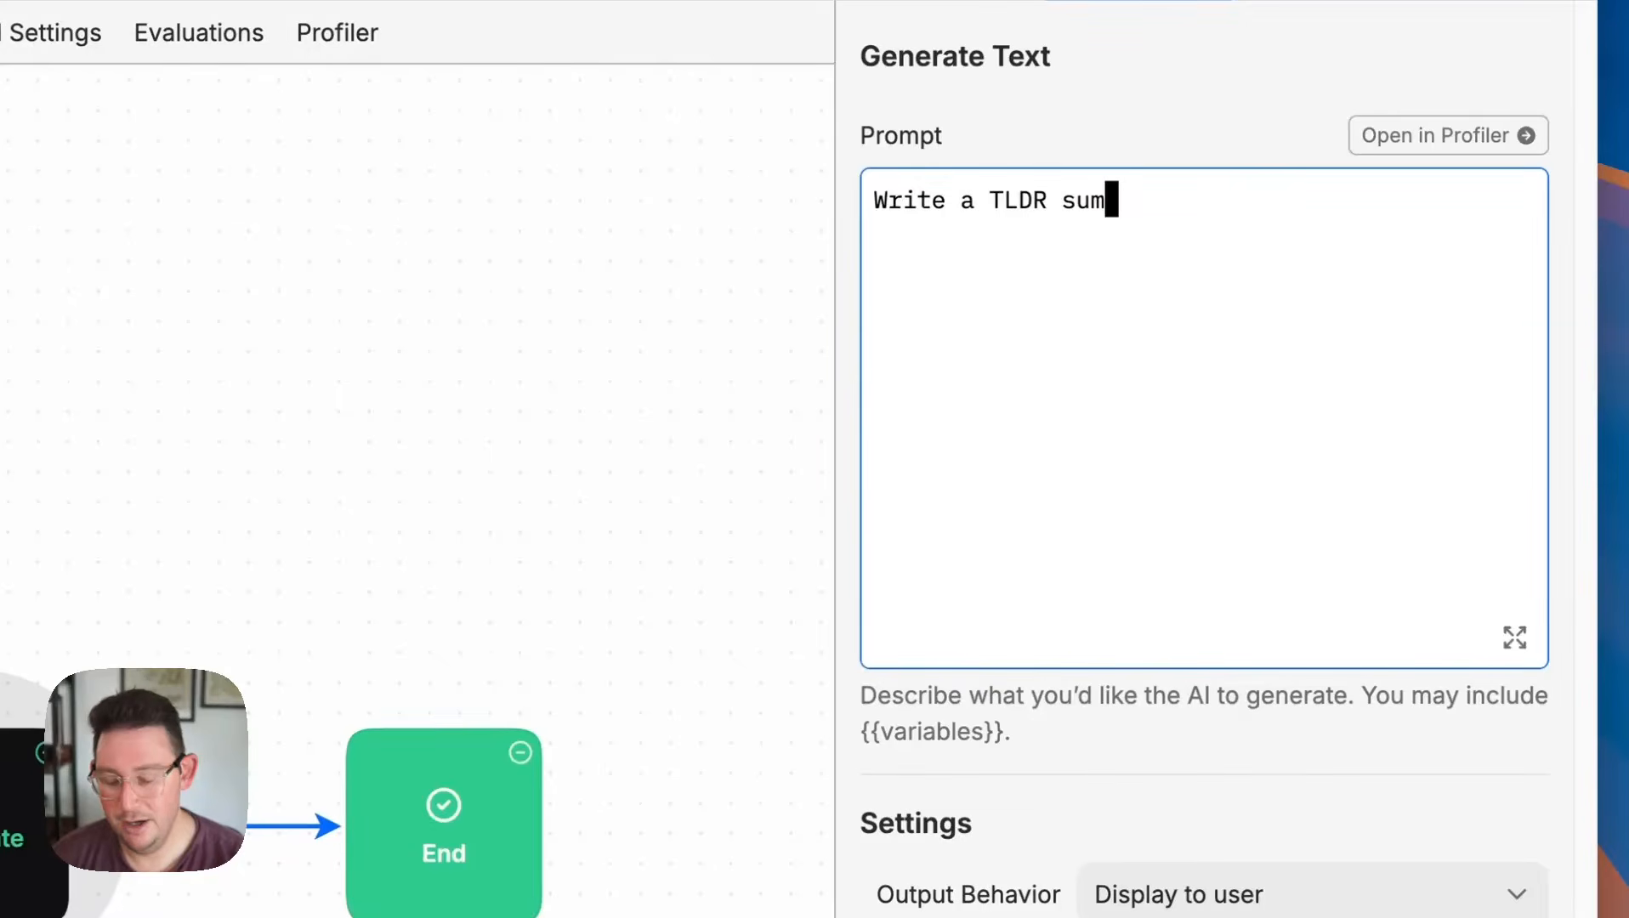
text(mary for the)
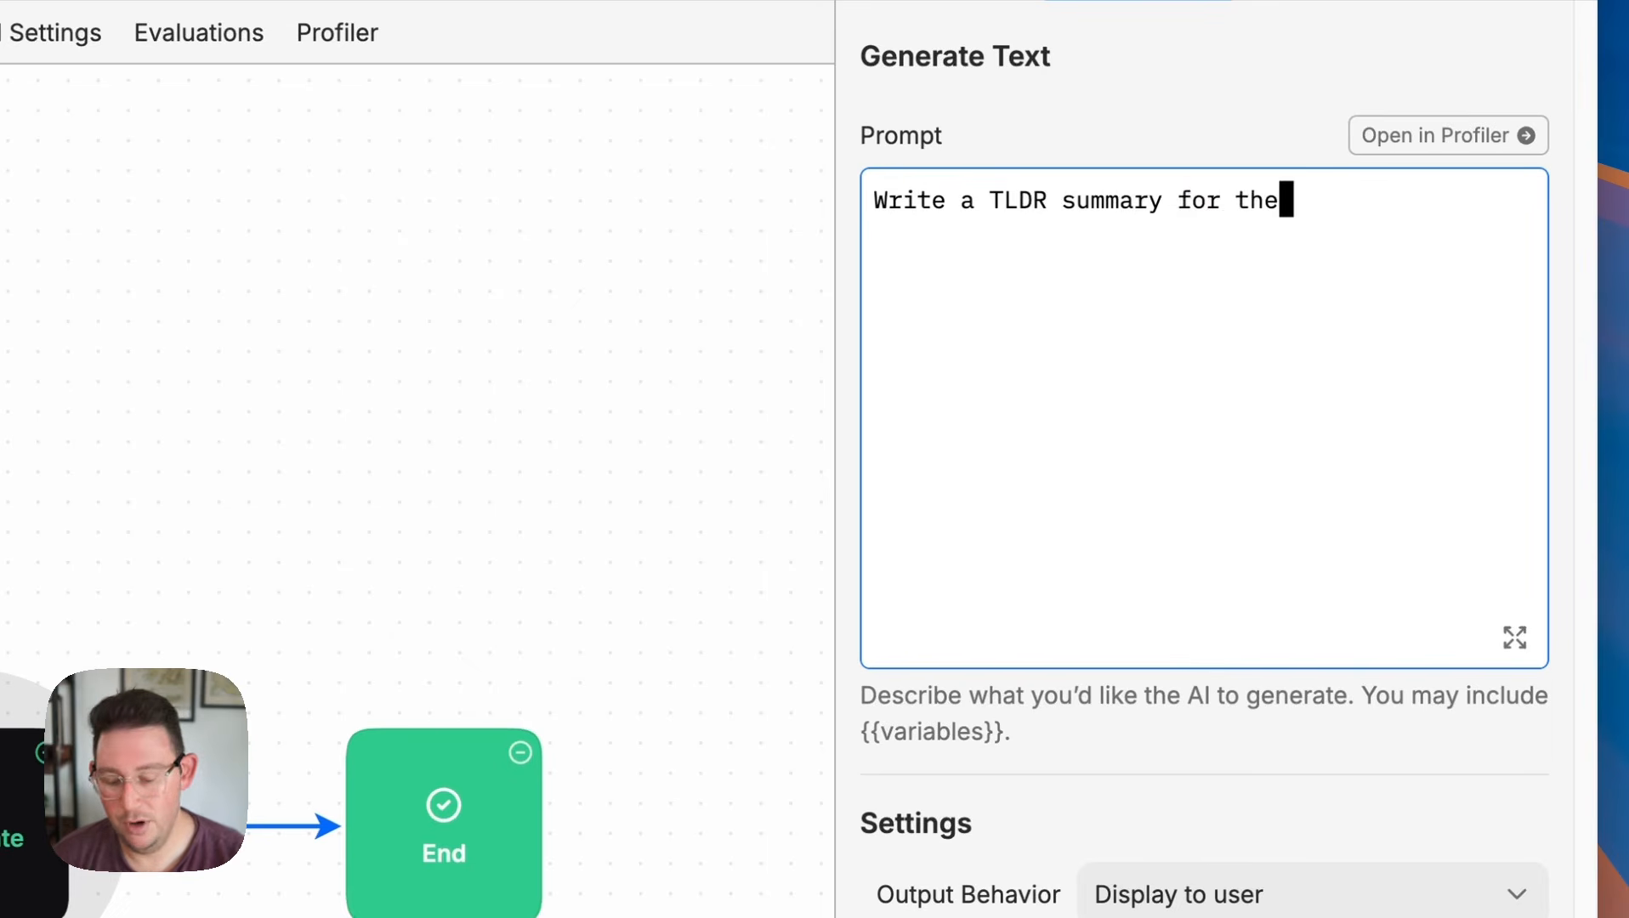
text( following conte)
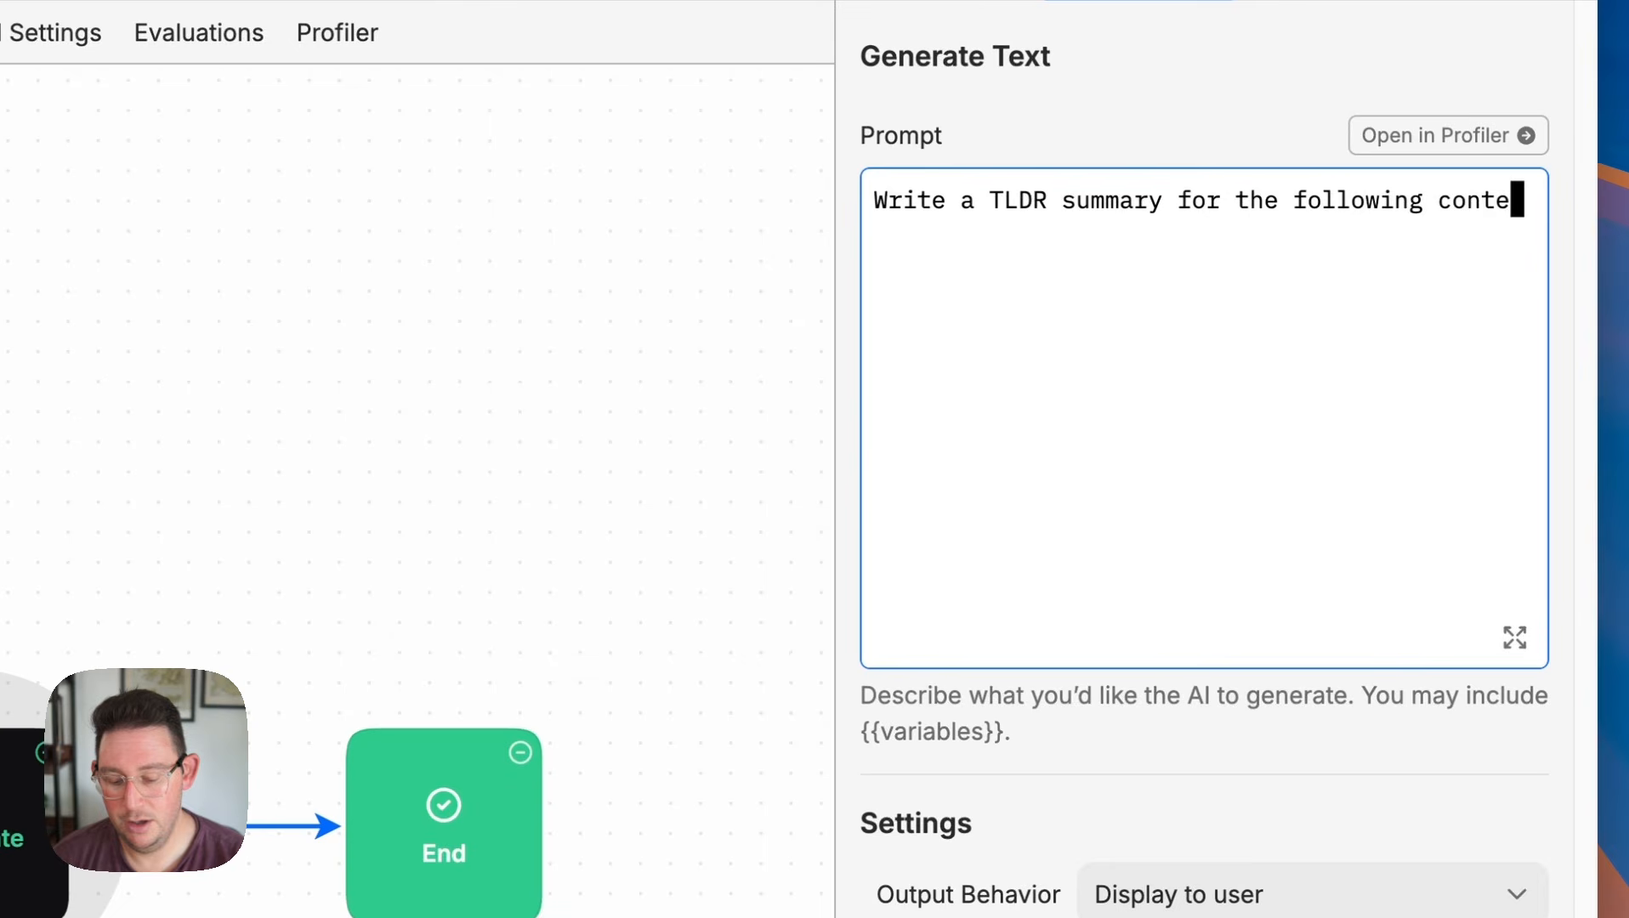
text(nt:)
key(Return)
key(Return)
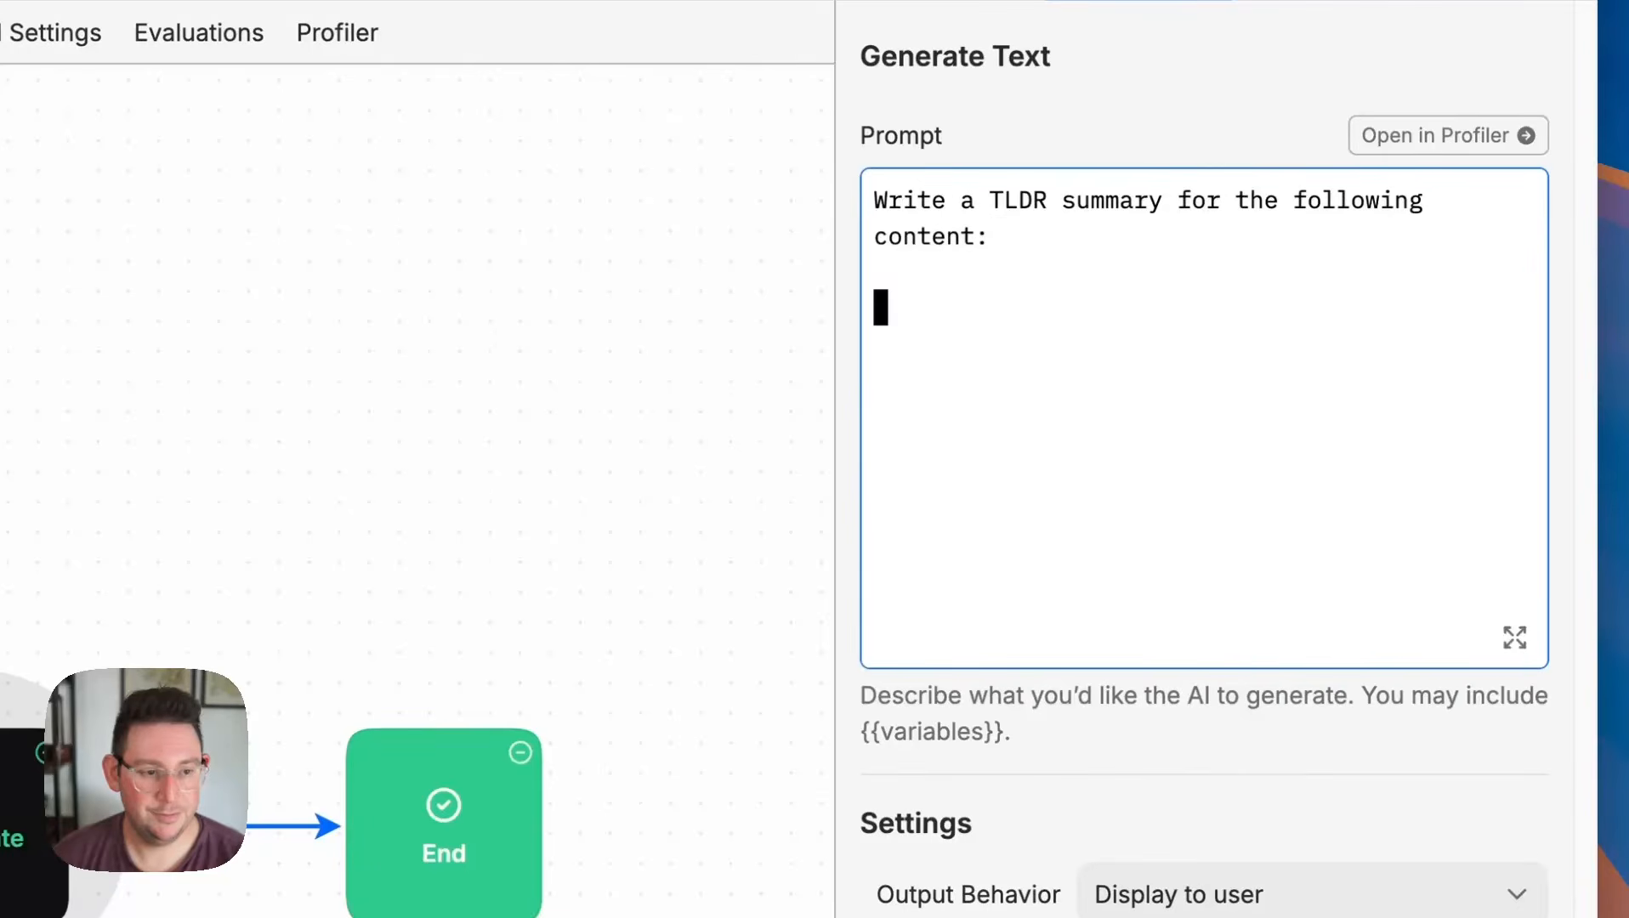
Complete the Generate Text prompt with the {{pageContent}} variable on its own line, enclosed between <content> and </content> tags.
text(<)
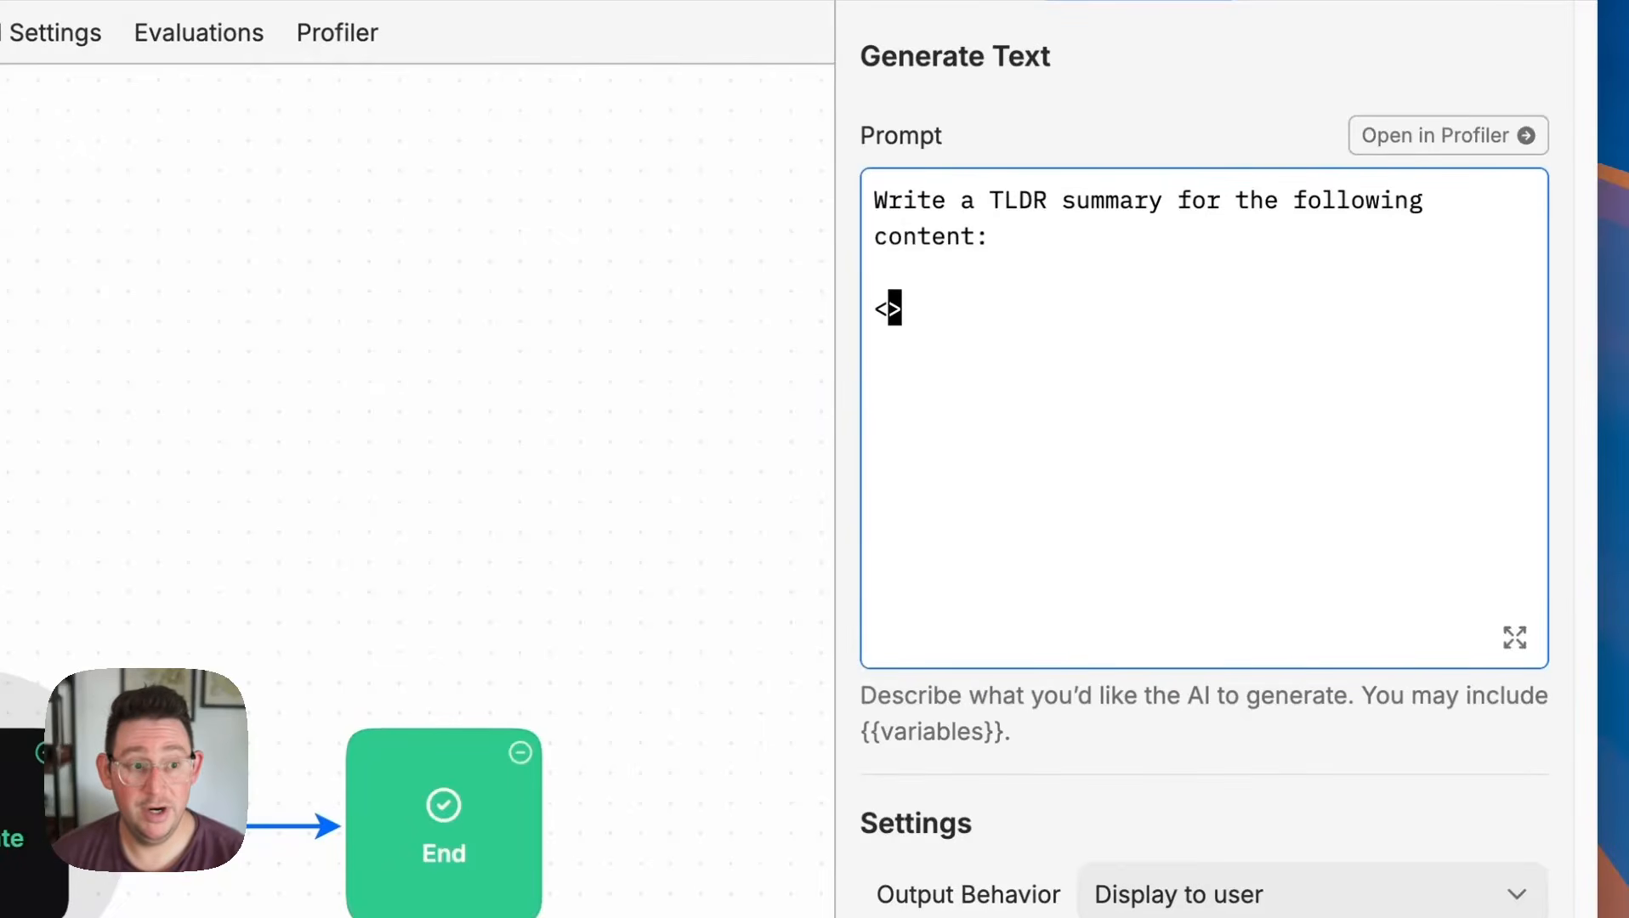
text(conte)
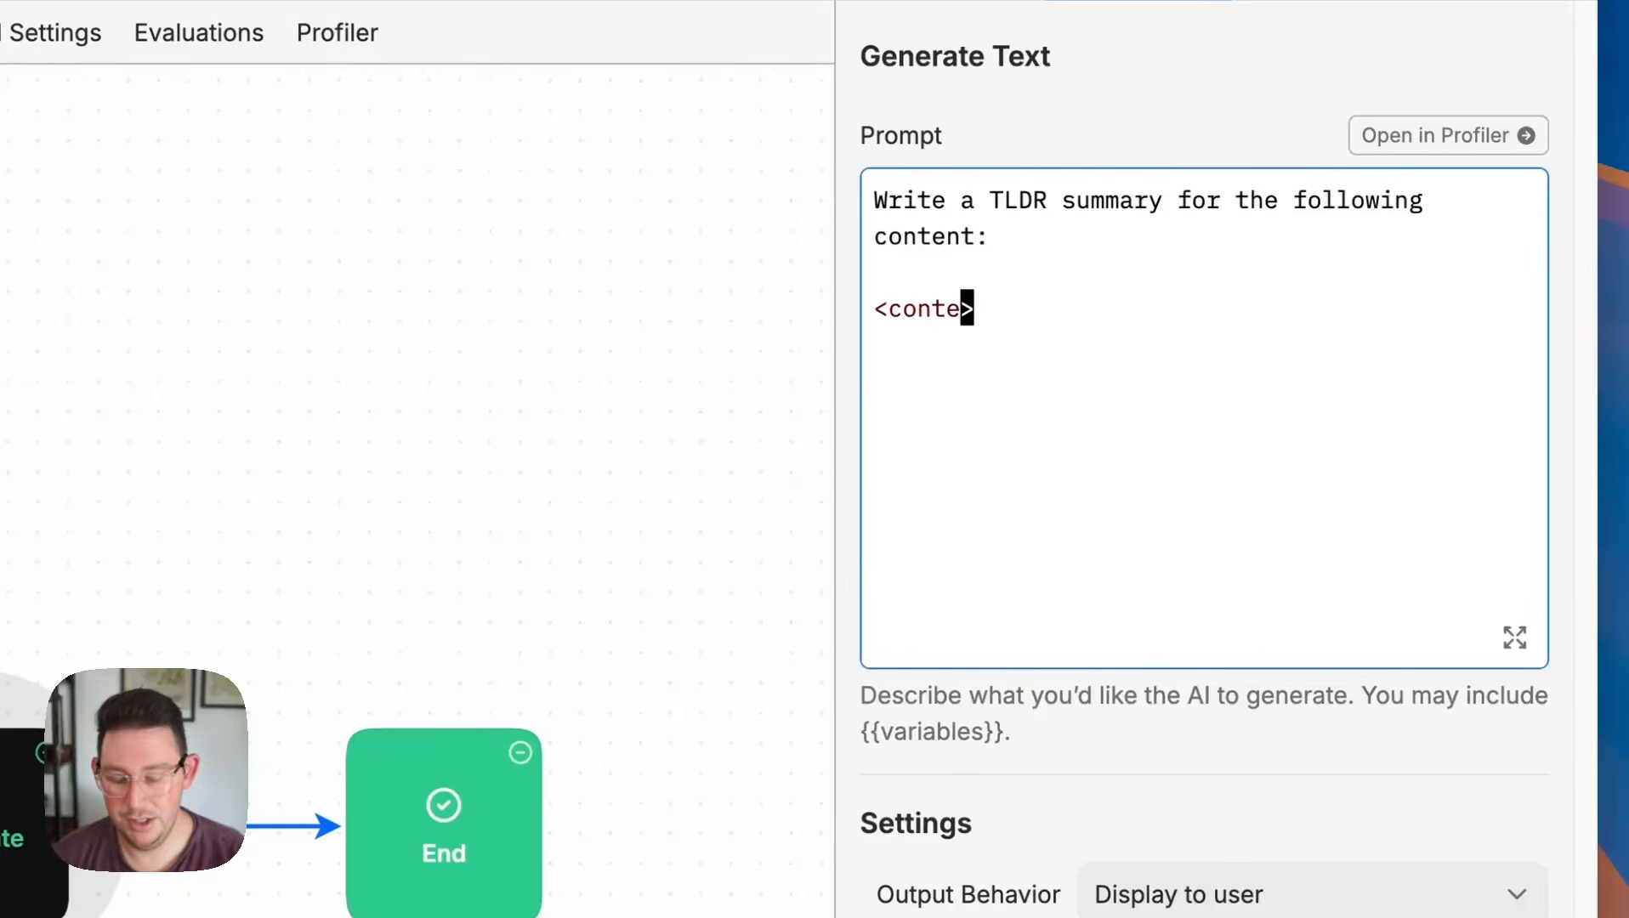
text(nt>)
key(Return)
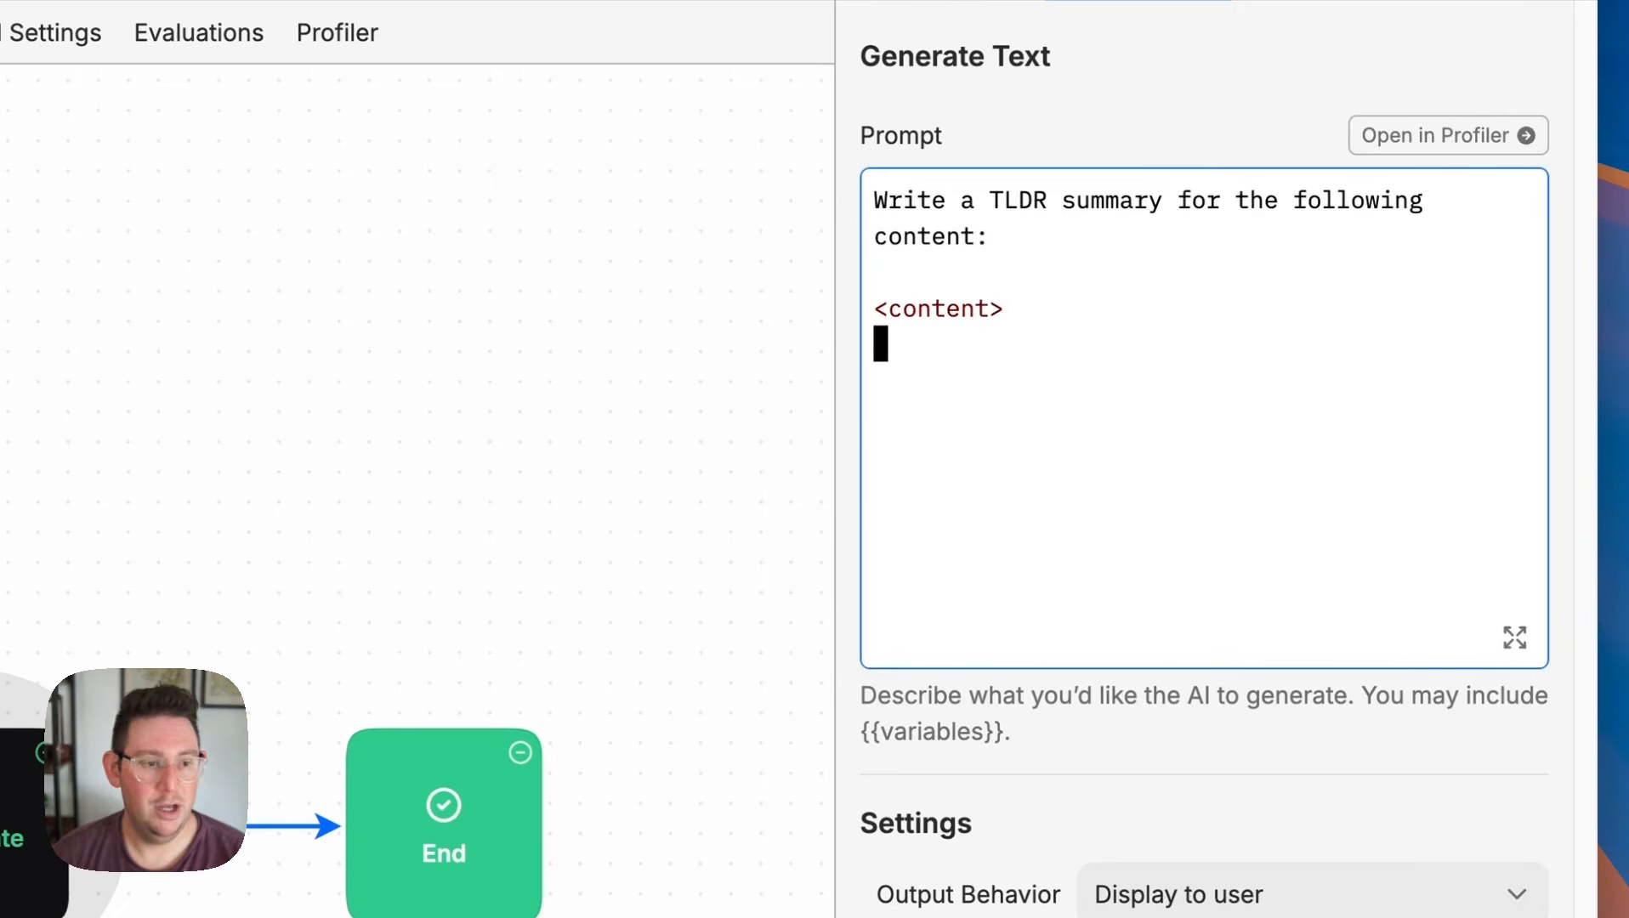
text({{c)
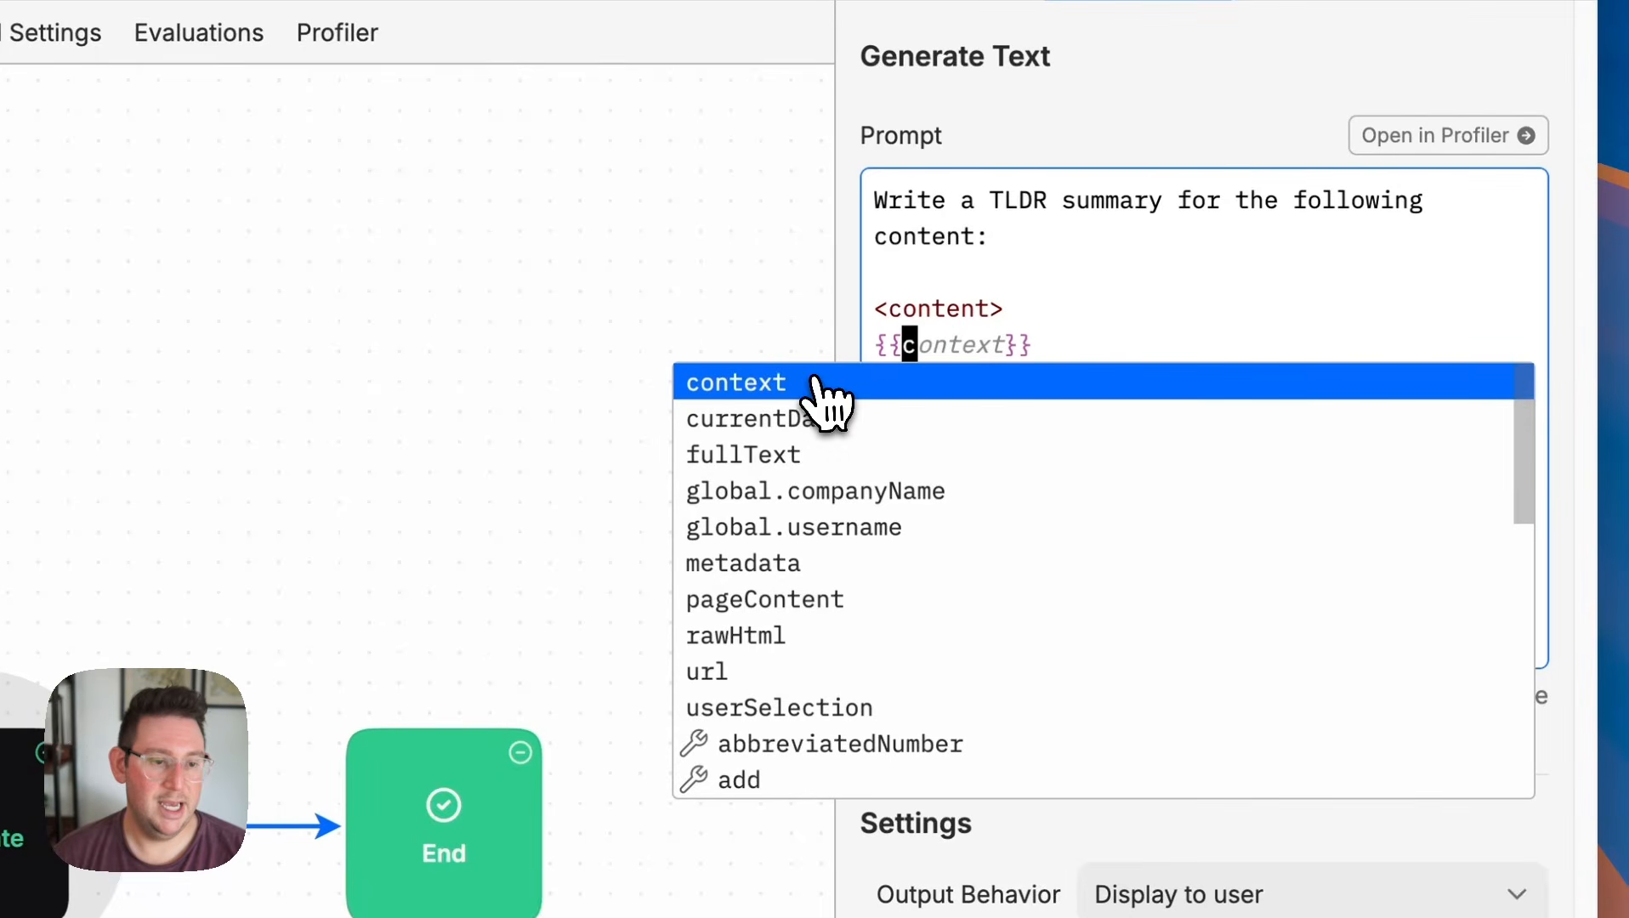
click(862, 603)
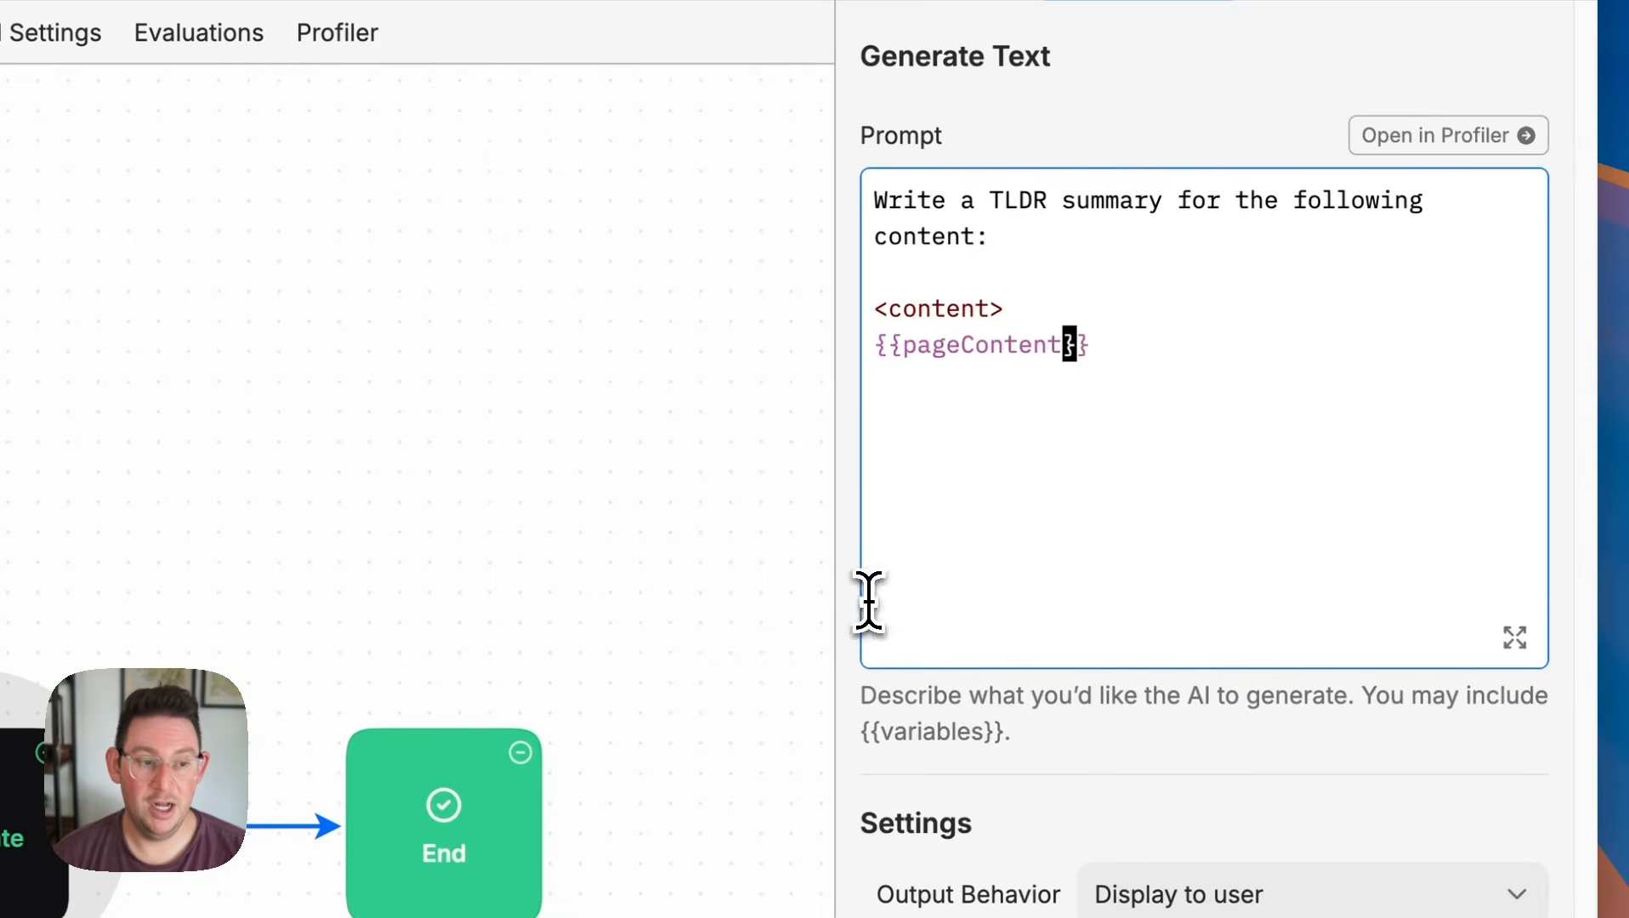
click(1131, 365)
key(Return)
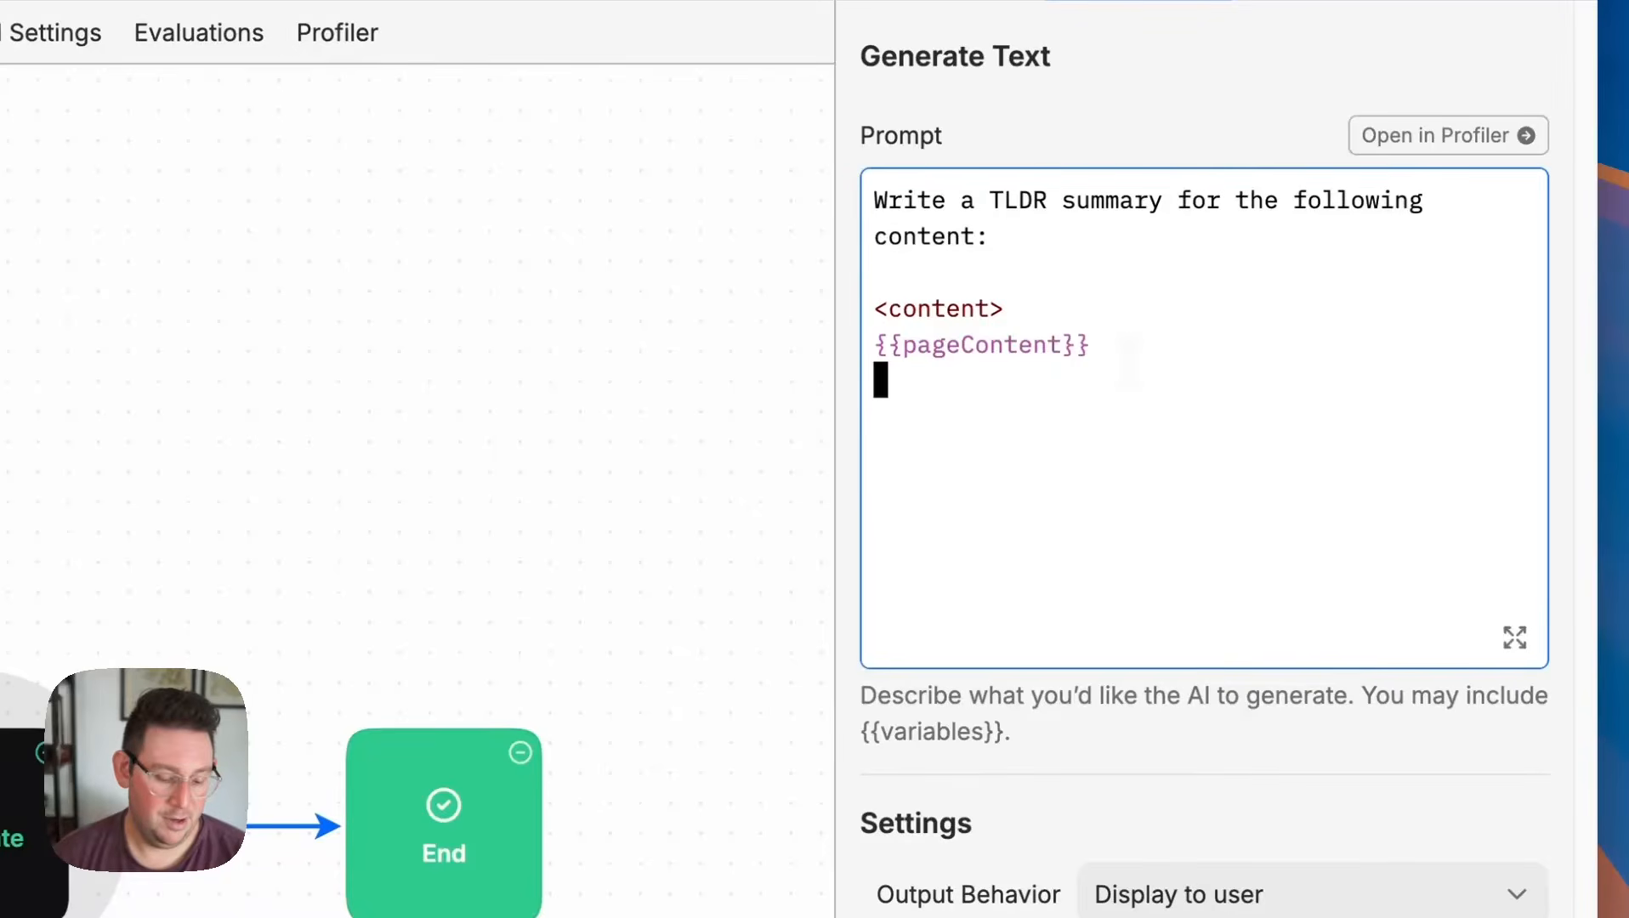
text(</conen>)
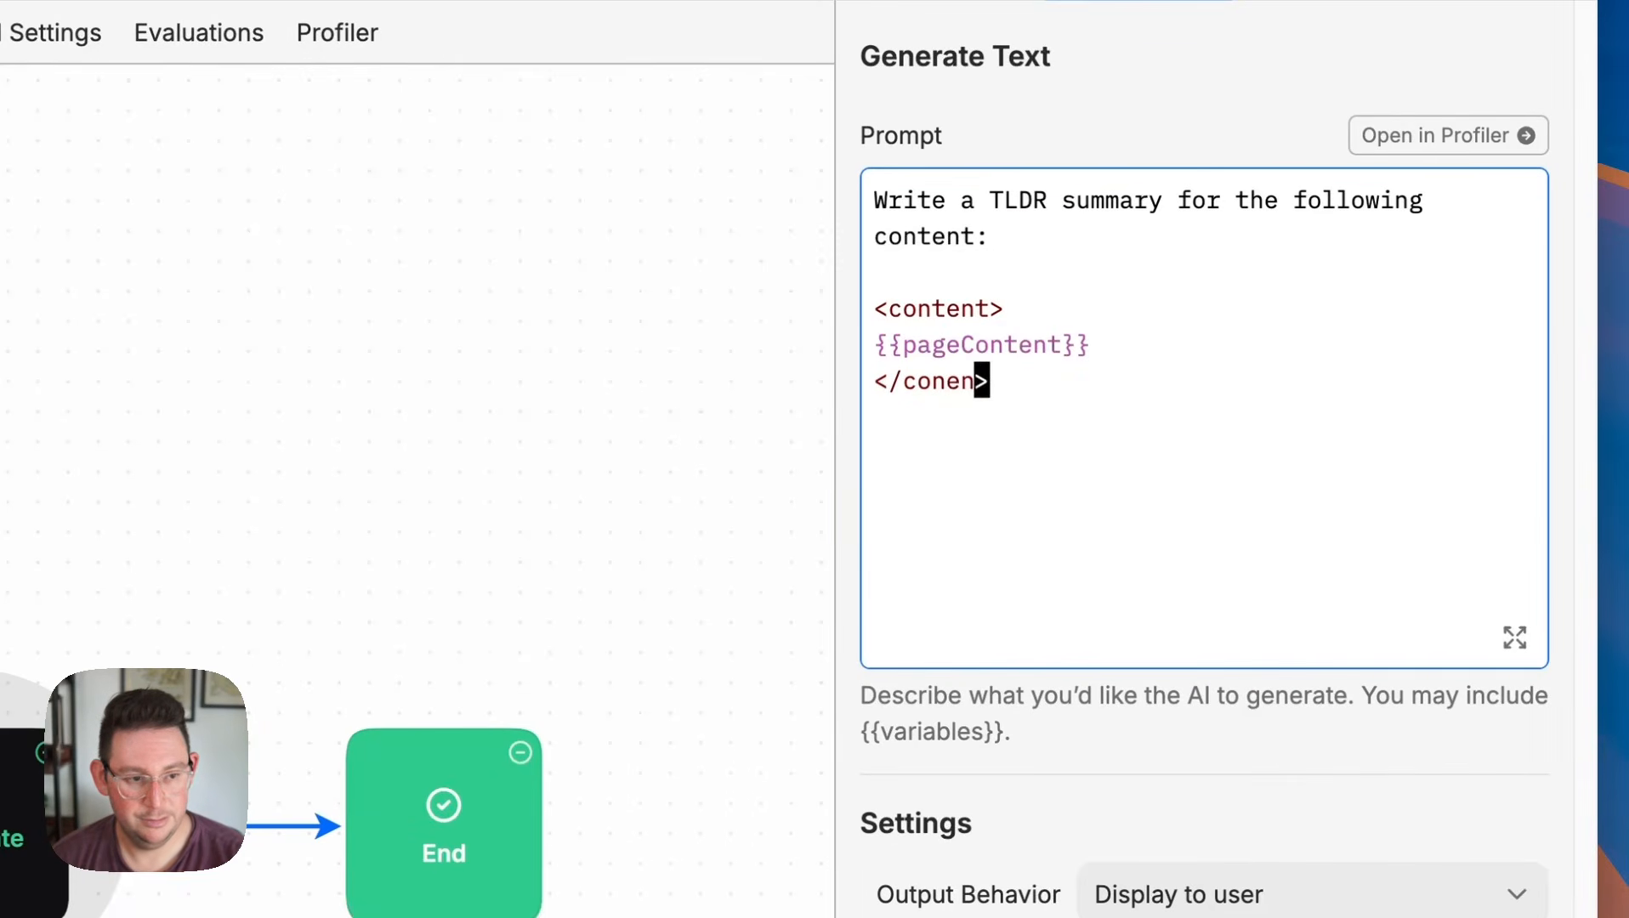
key(BackSpace)
text(tent)
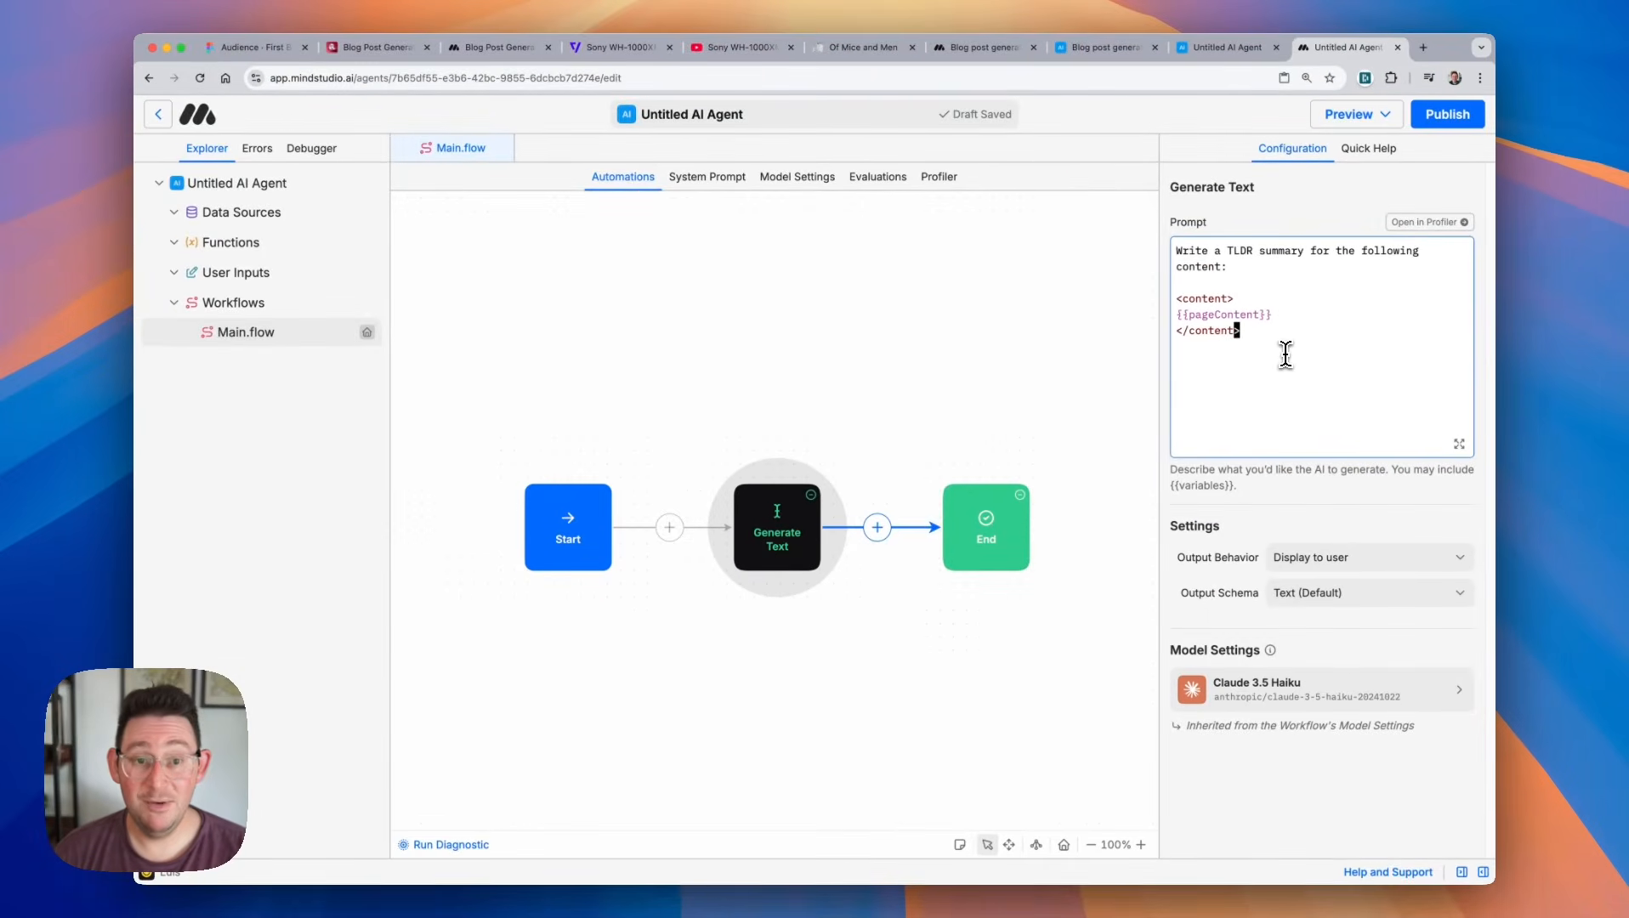
click(1122, 439)
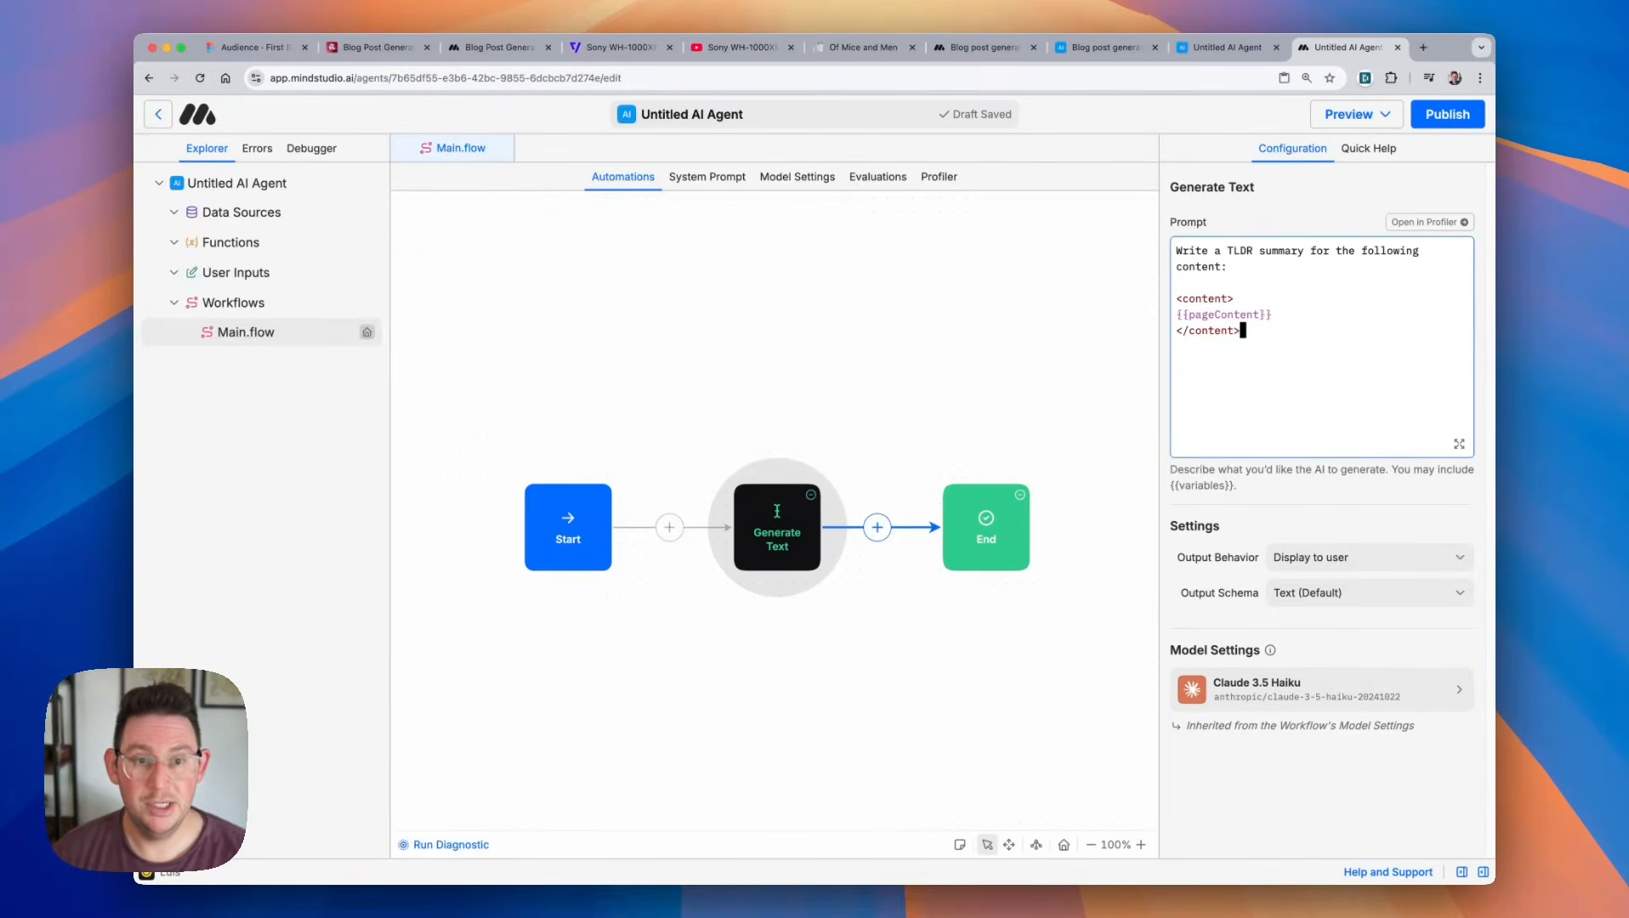
Rename the untitled agent as "Summarize anything" and publish it.
click(264, 186)
click(637, 244)
key(super+a)
text(Su)
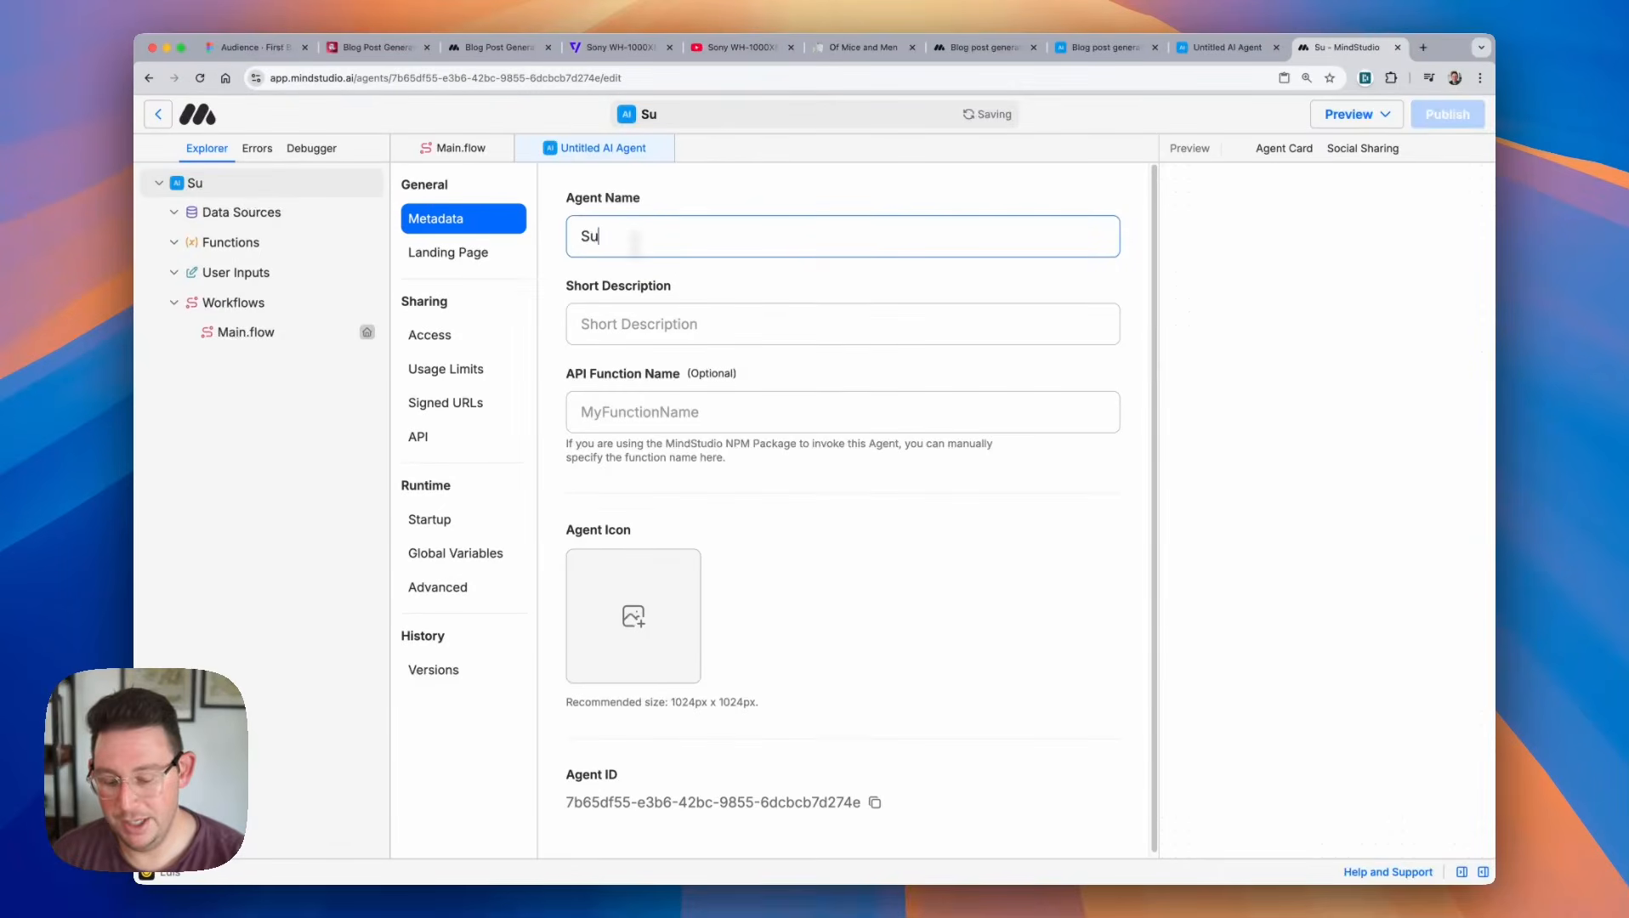
text(mmarize anything)
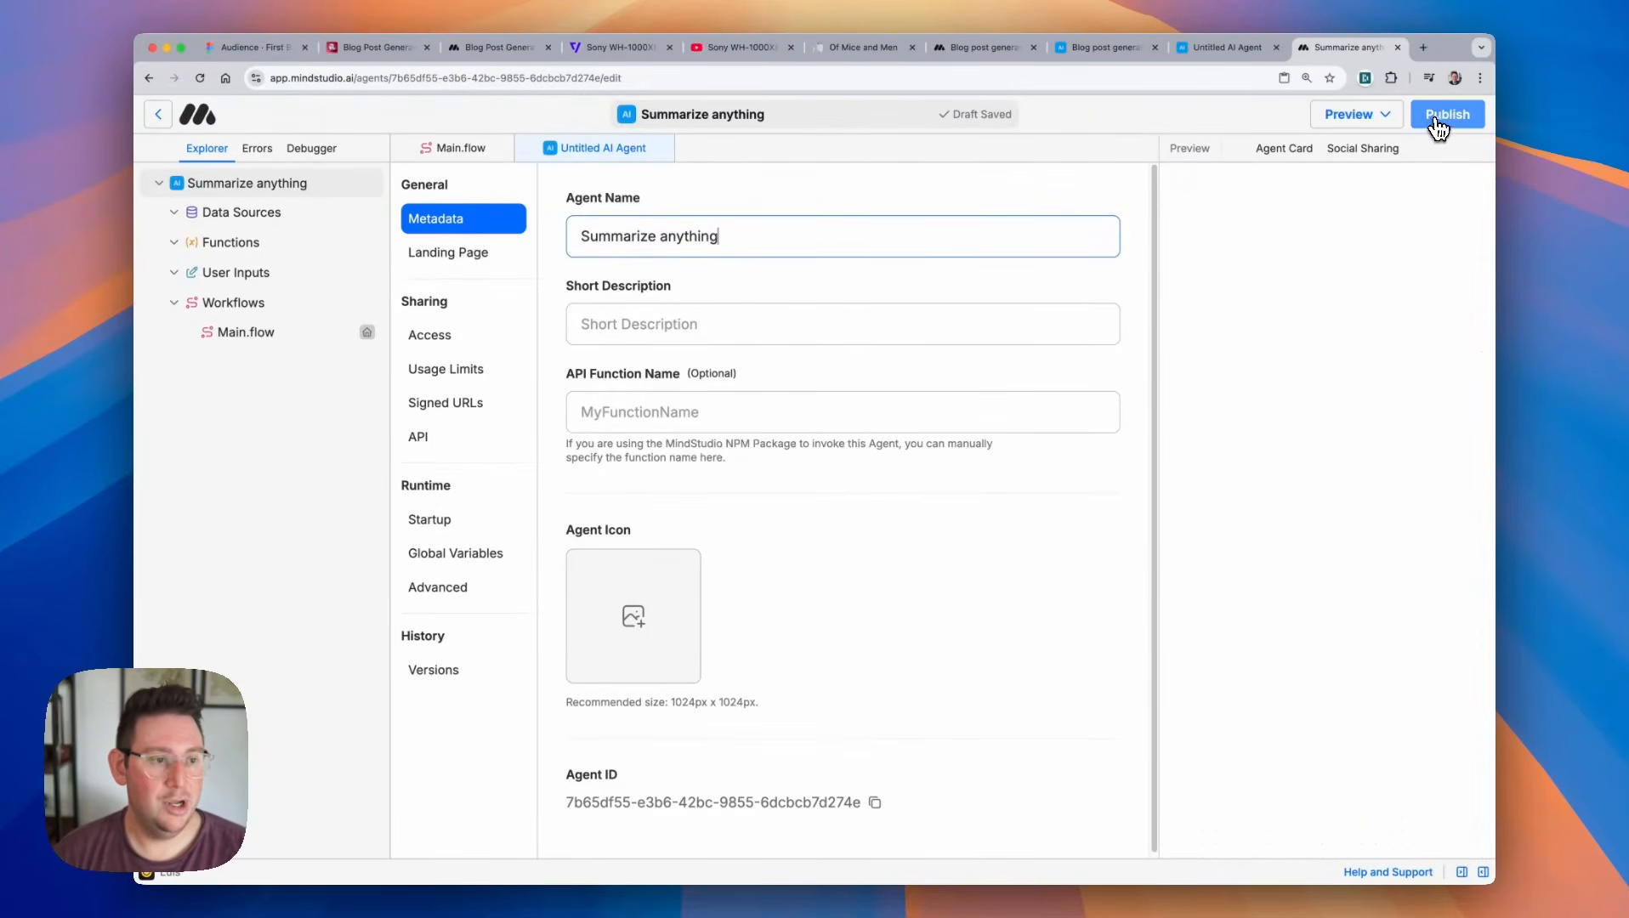
click(1442, 126)
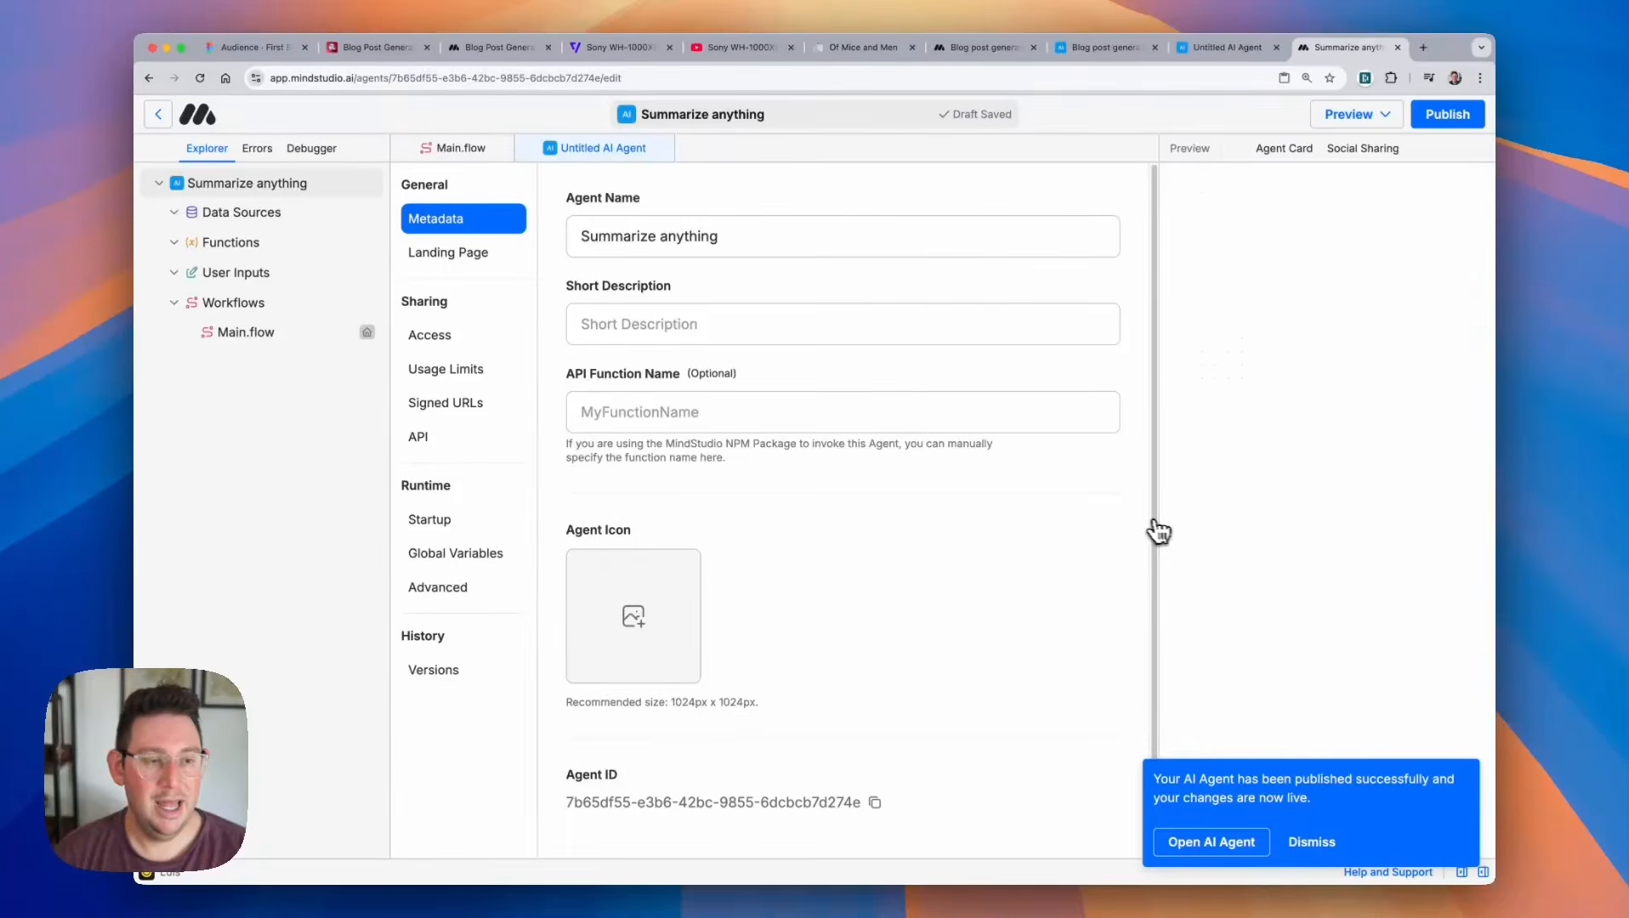
Switch to the Verge article on the Sony WH-1000XM6 and run the Summarize anything agent on it from the MindStudio extension.
click(634, 51)
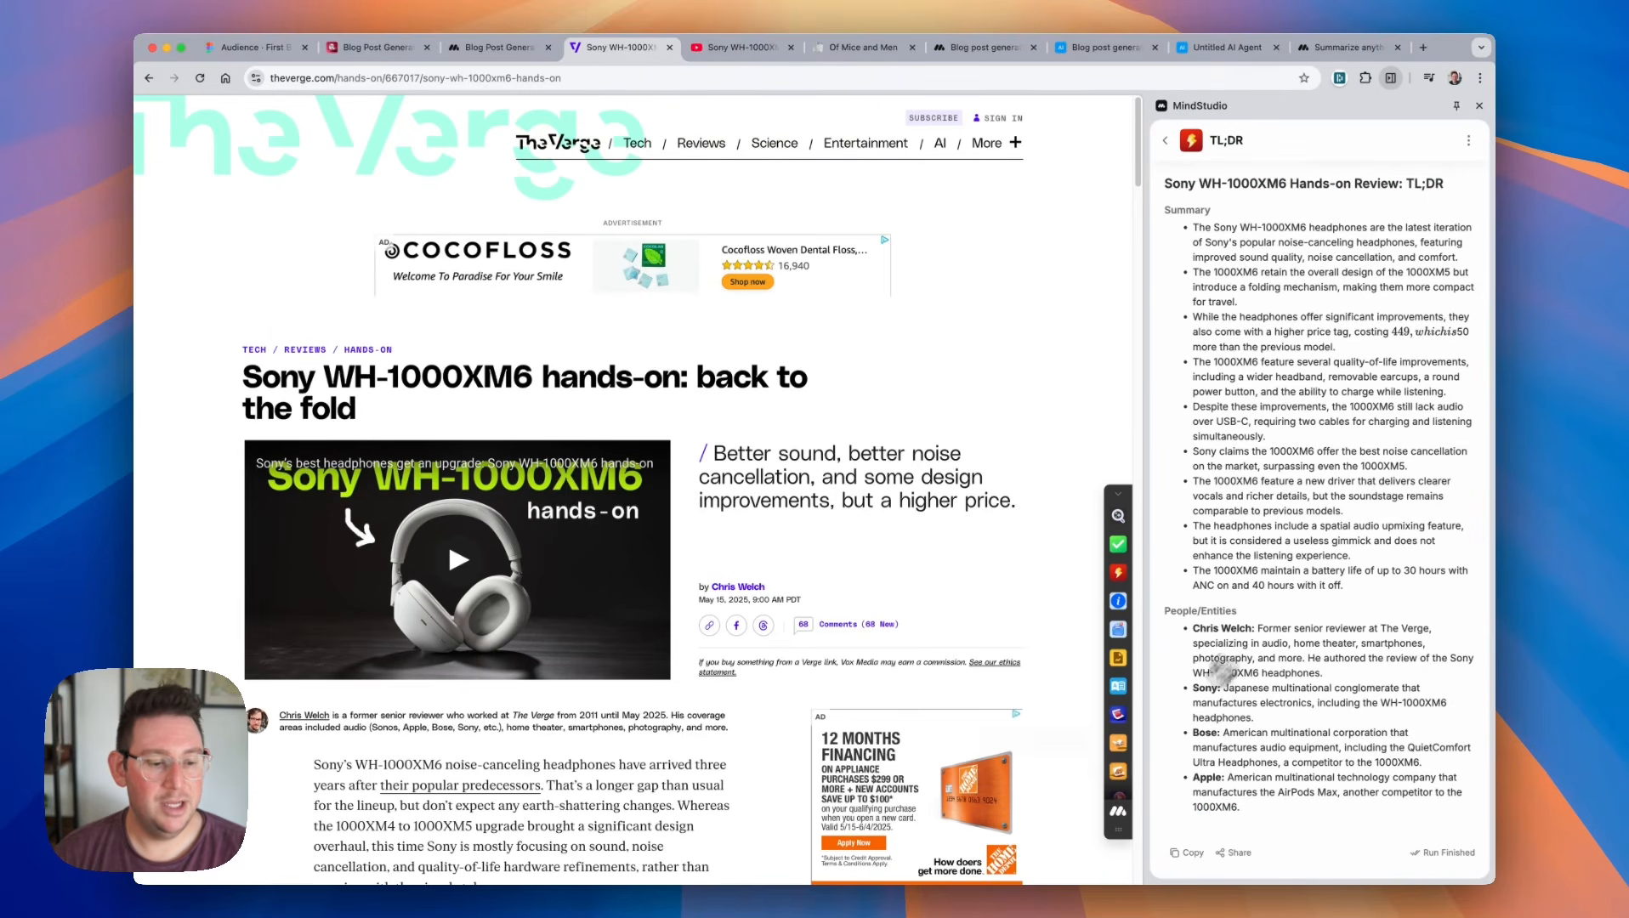
click(1119, 803)
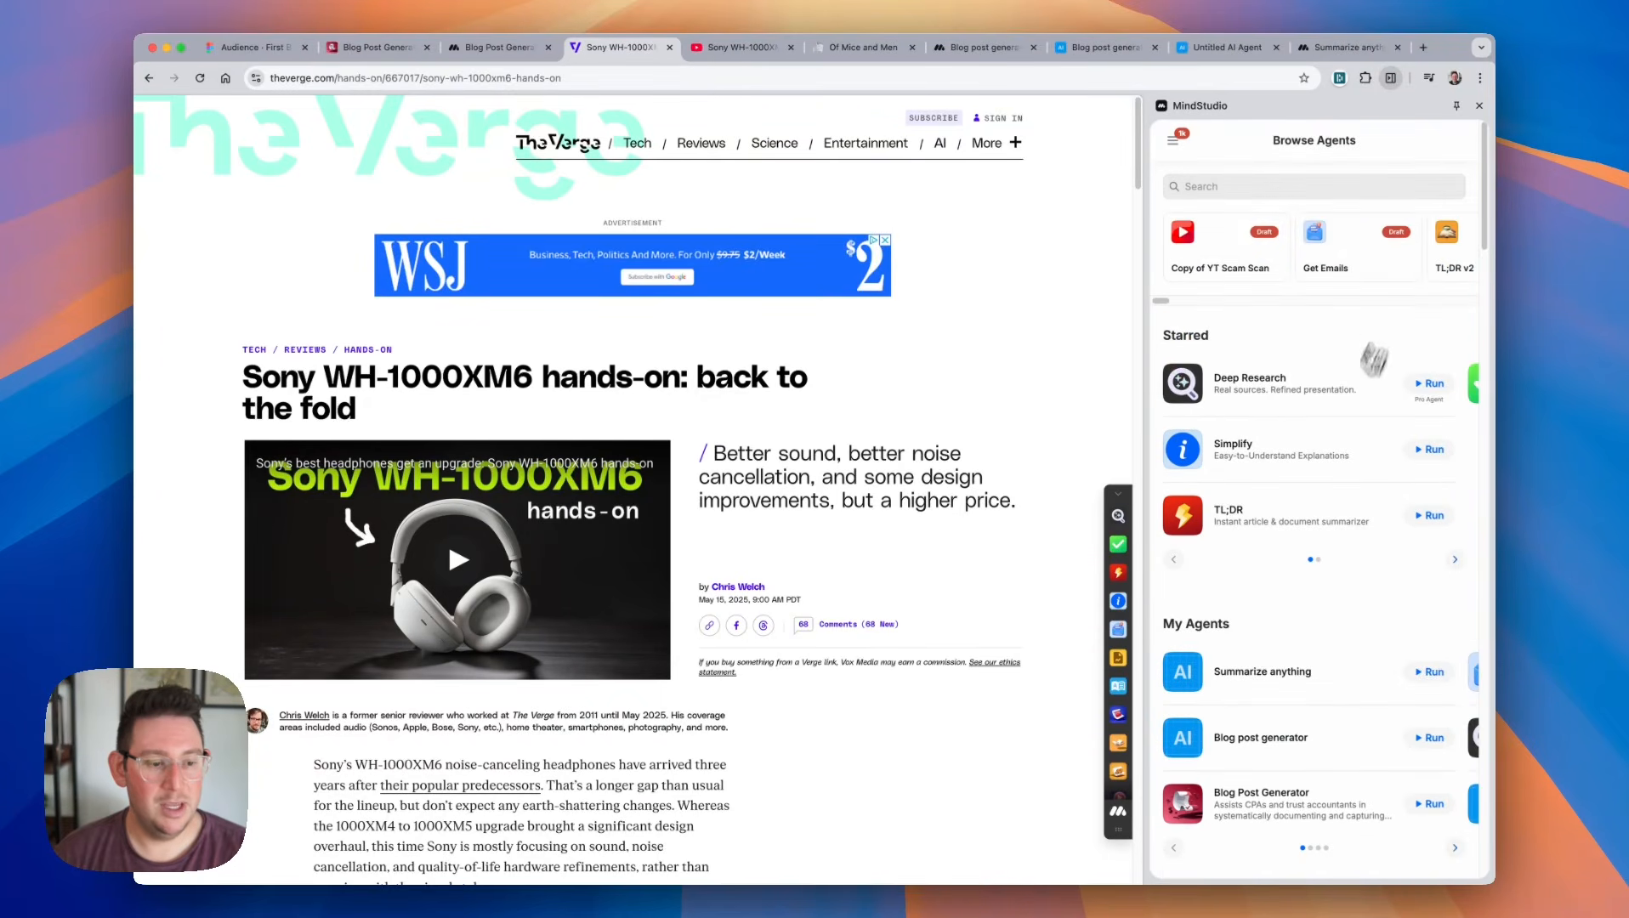
scroll(1288, 409, down, 3)
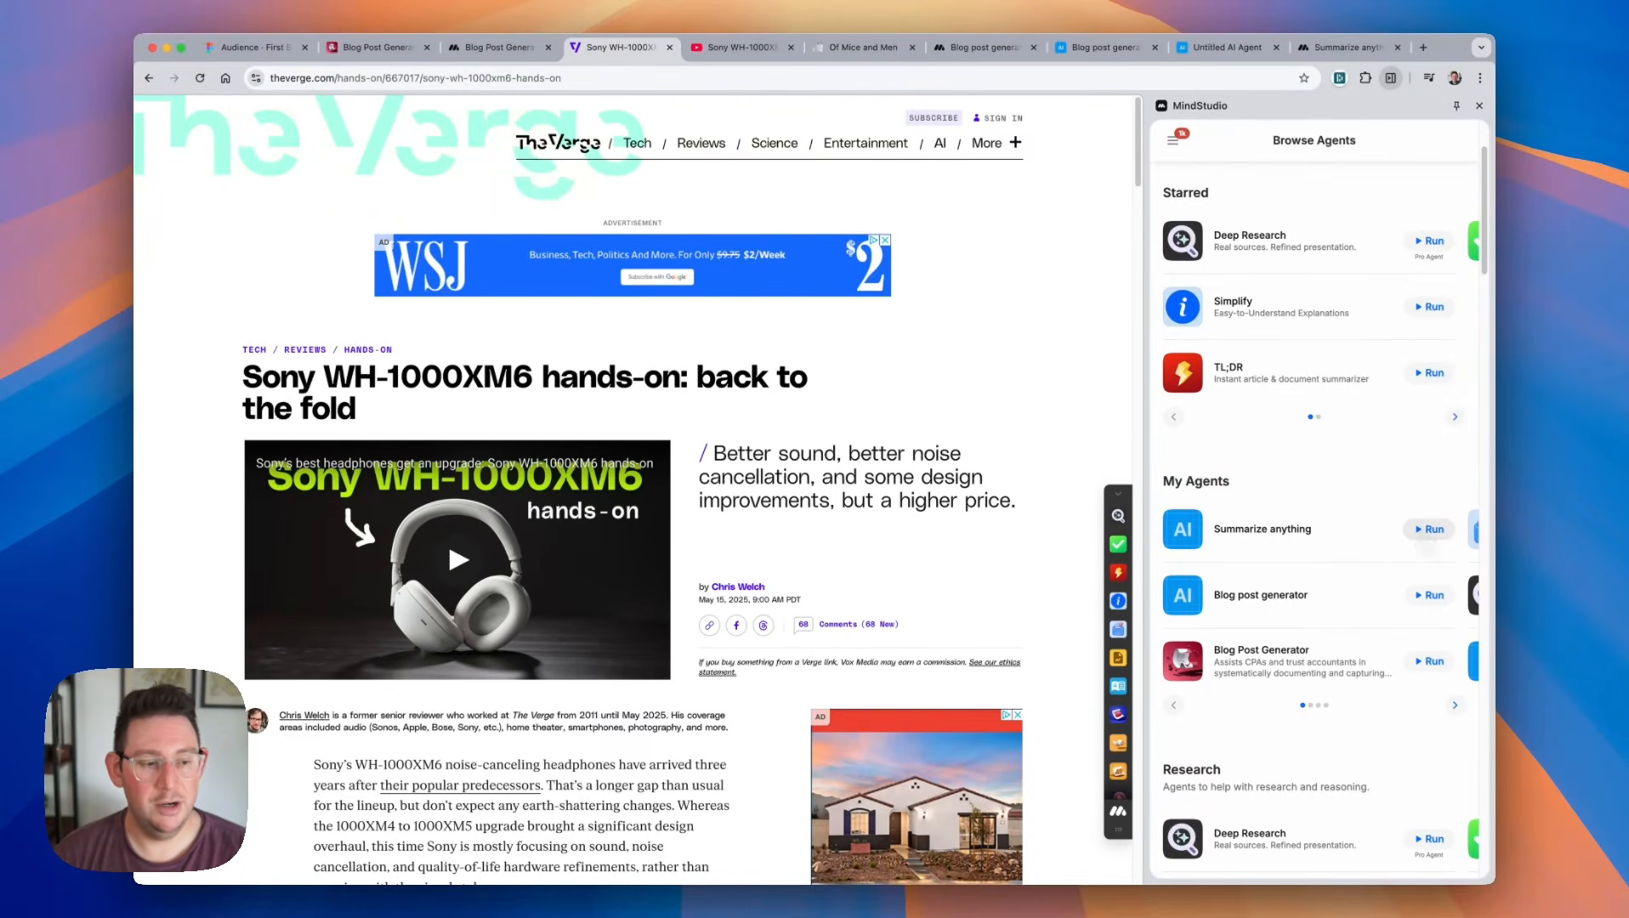
click(1423, 534)
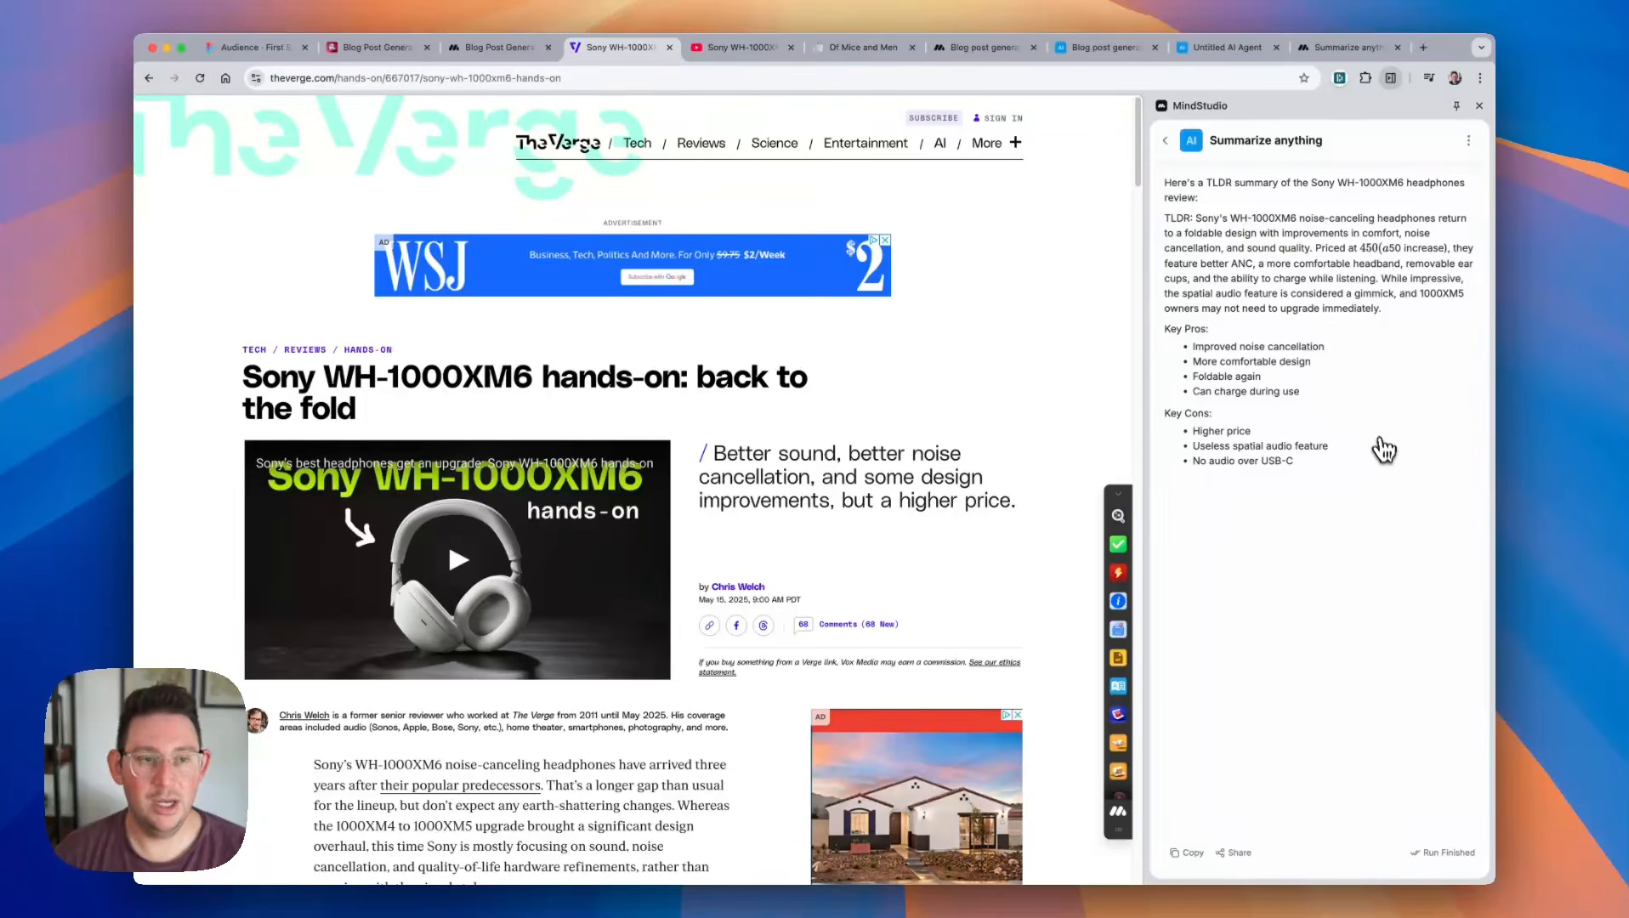
Switch to the YouTube review of the Sony WH-1000XM6 and run the Summarize anything agent on the video page.
click(738, 48)
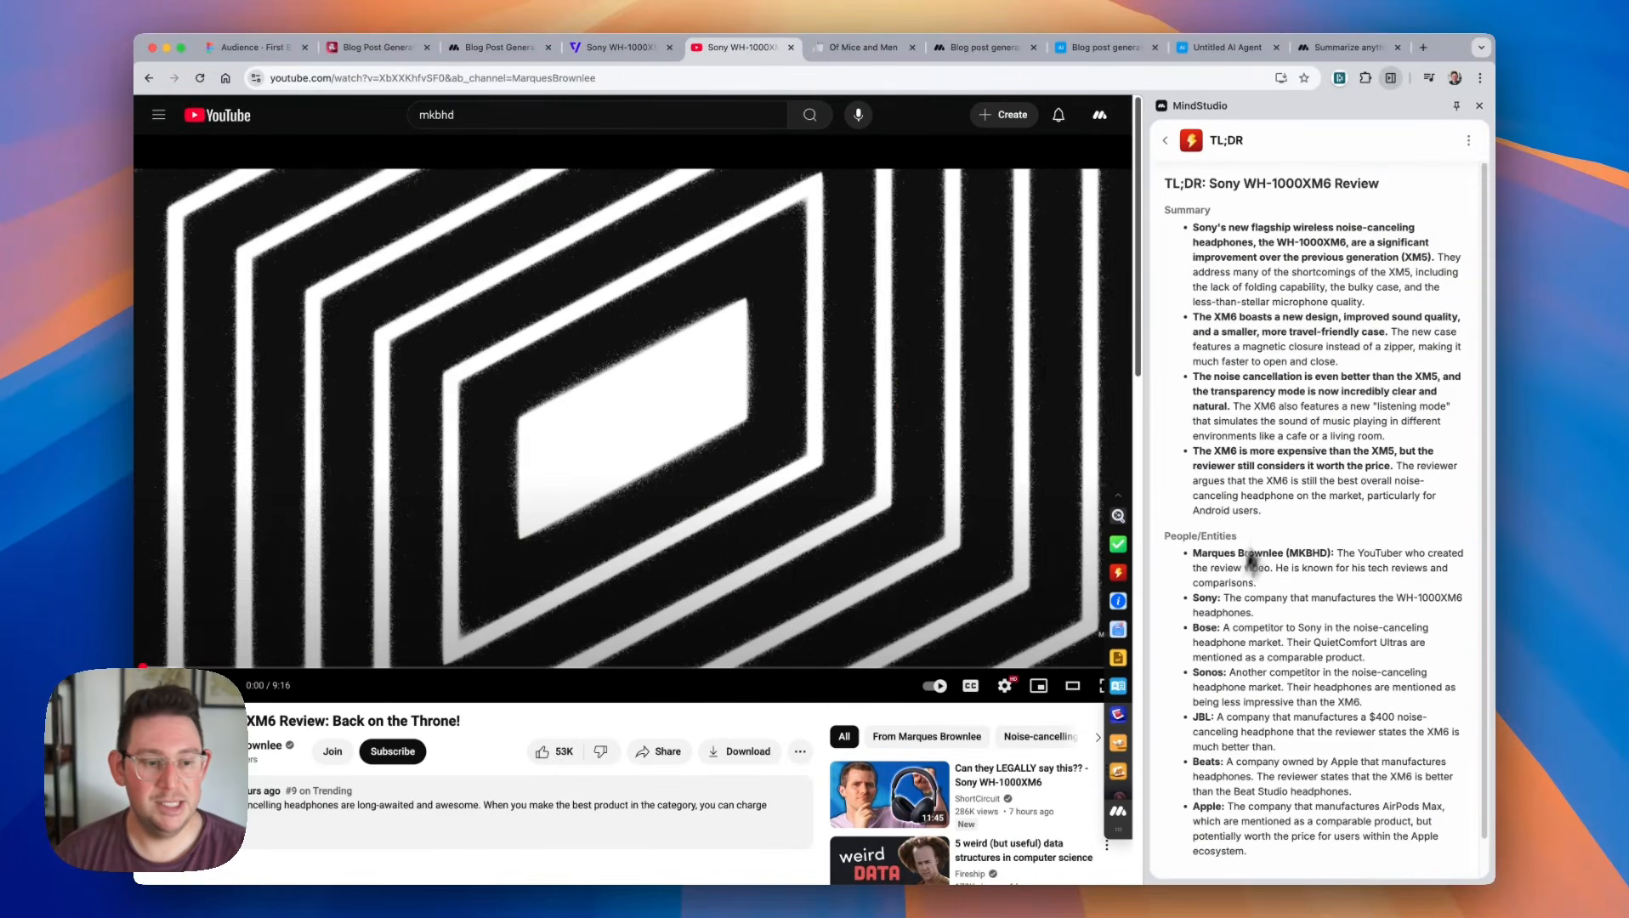
click(1121, 818)
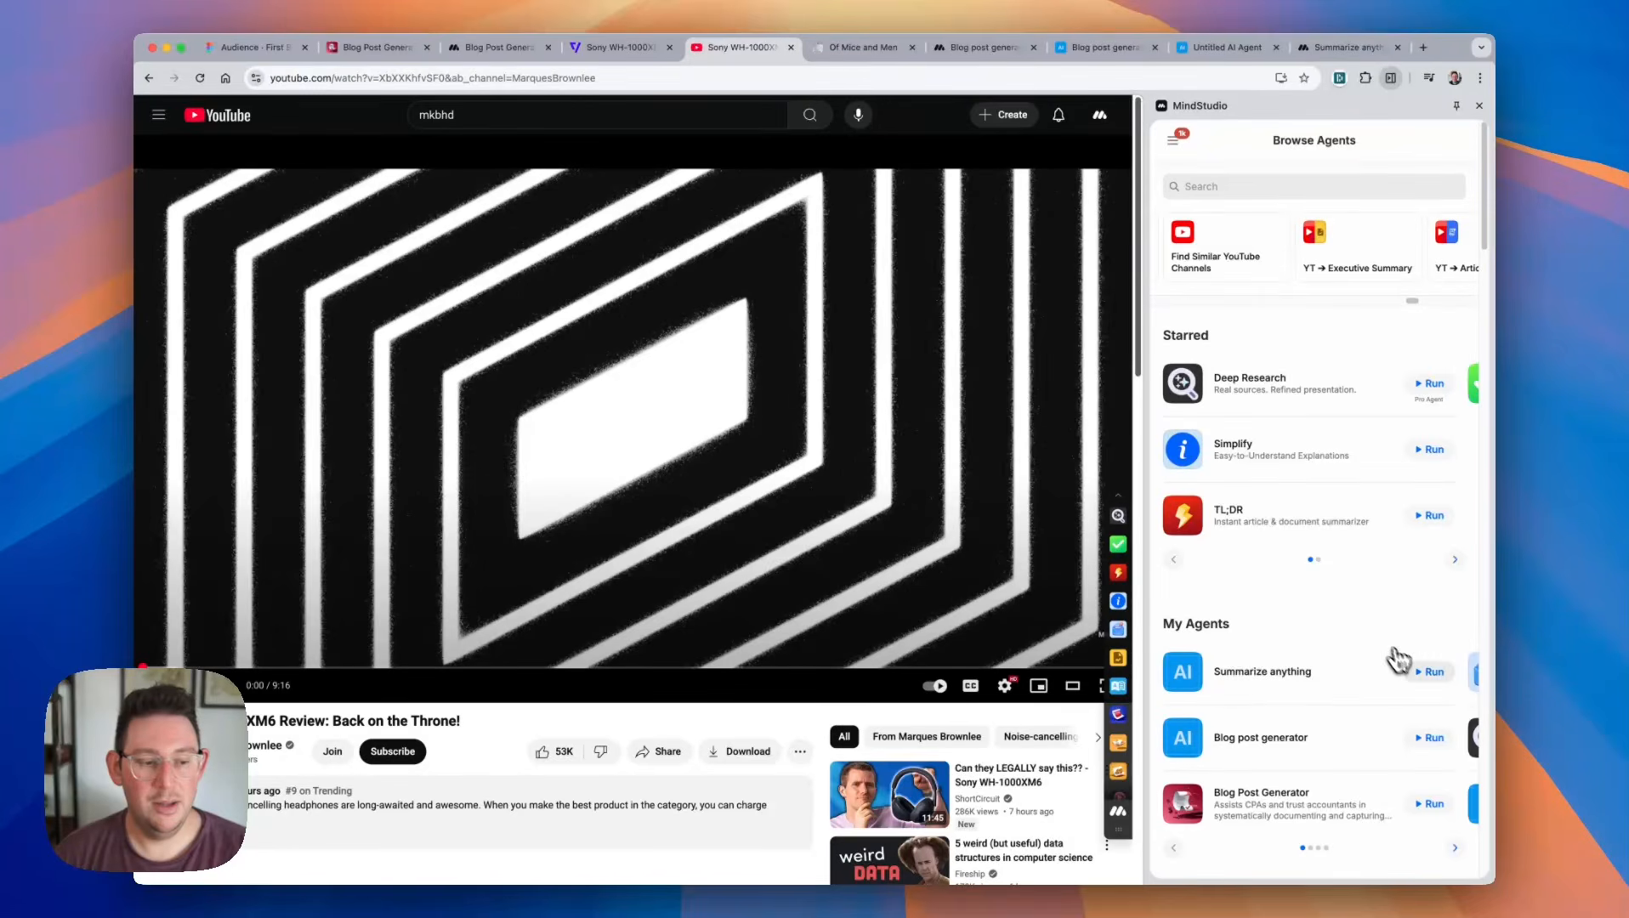
click(1429, 674)
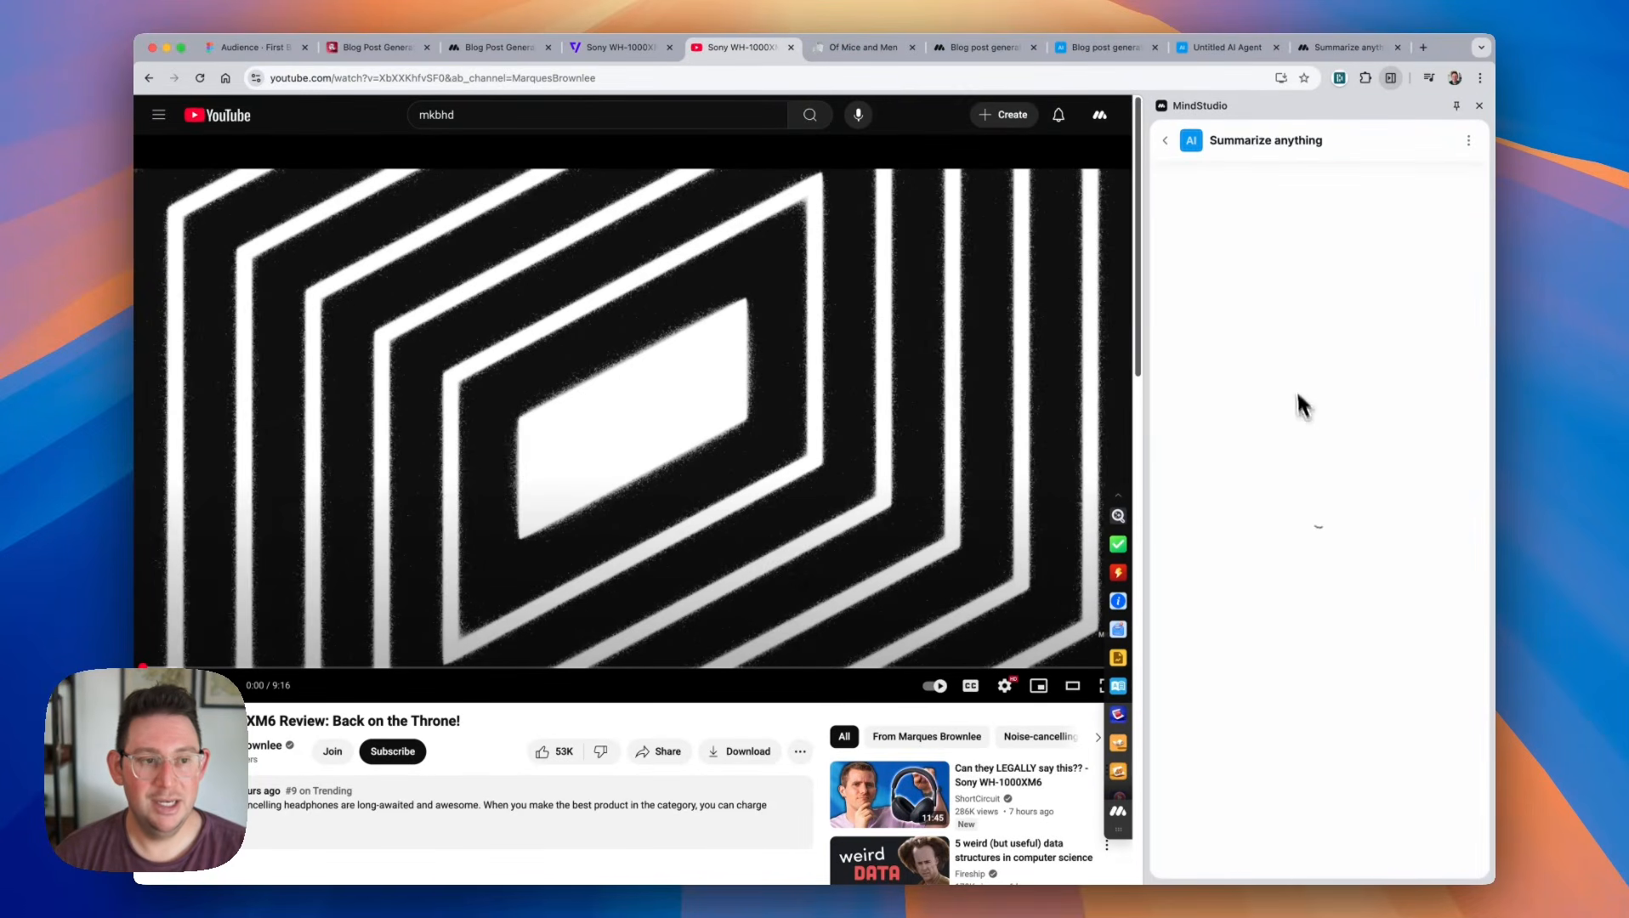